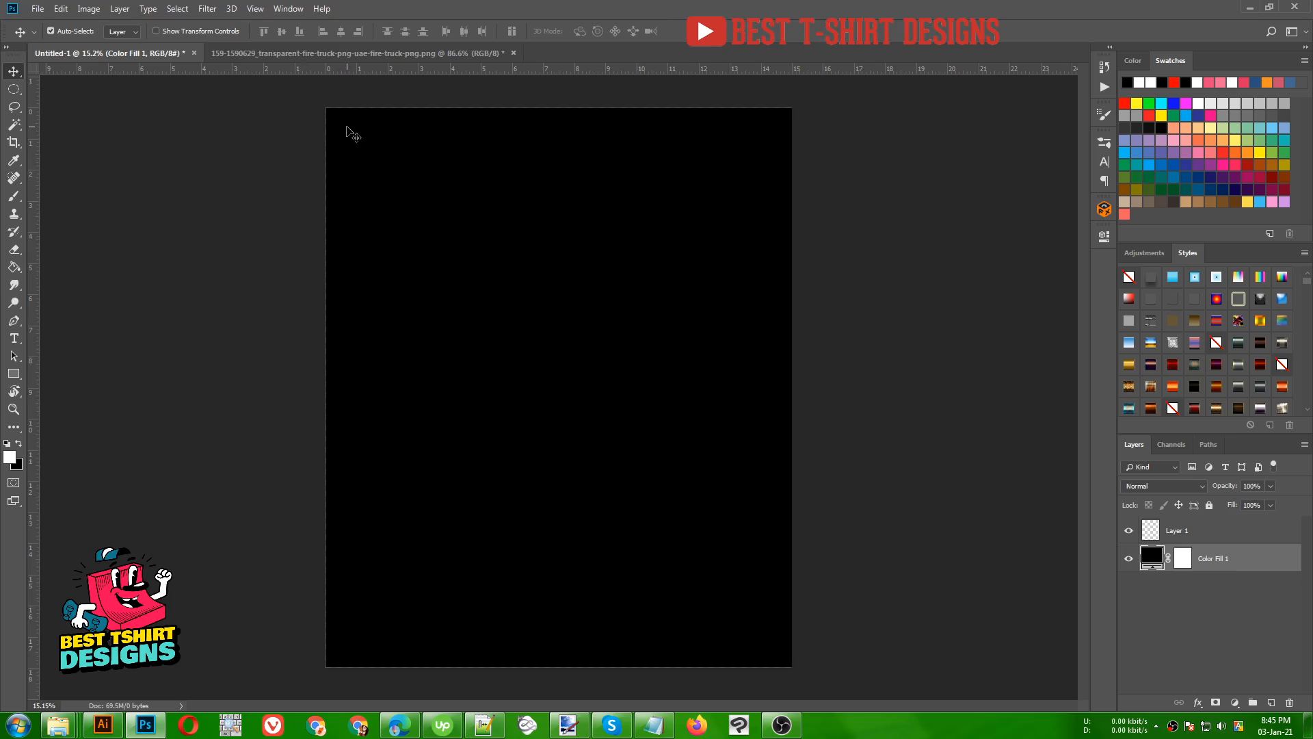
- Open the firefighter photo eae52d30cf8fc42d5f89097eadafad14 and the kisspng firefighter emblem image together from the New folder location
click(321, 53)
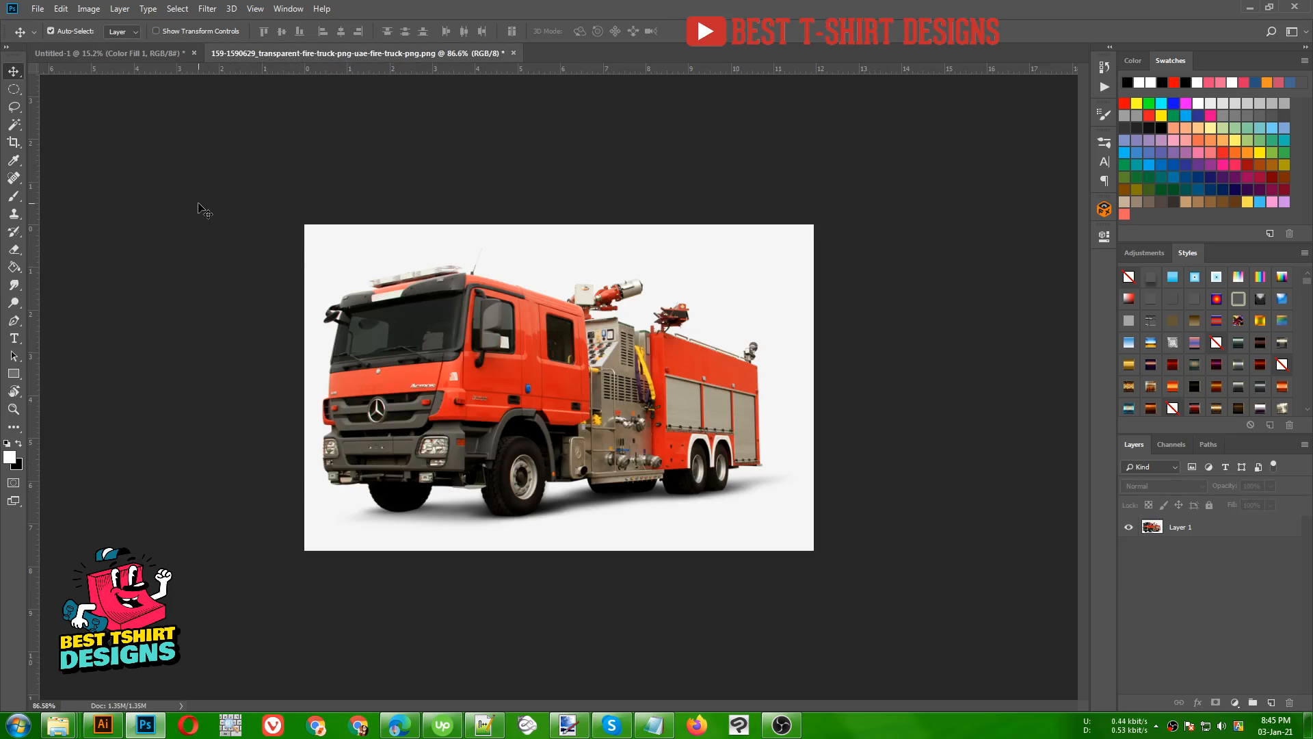
key(ctrl+o)
click(434, 122)
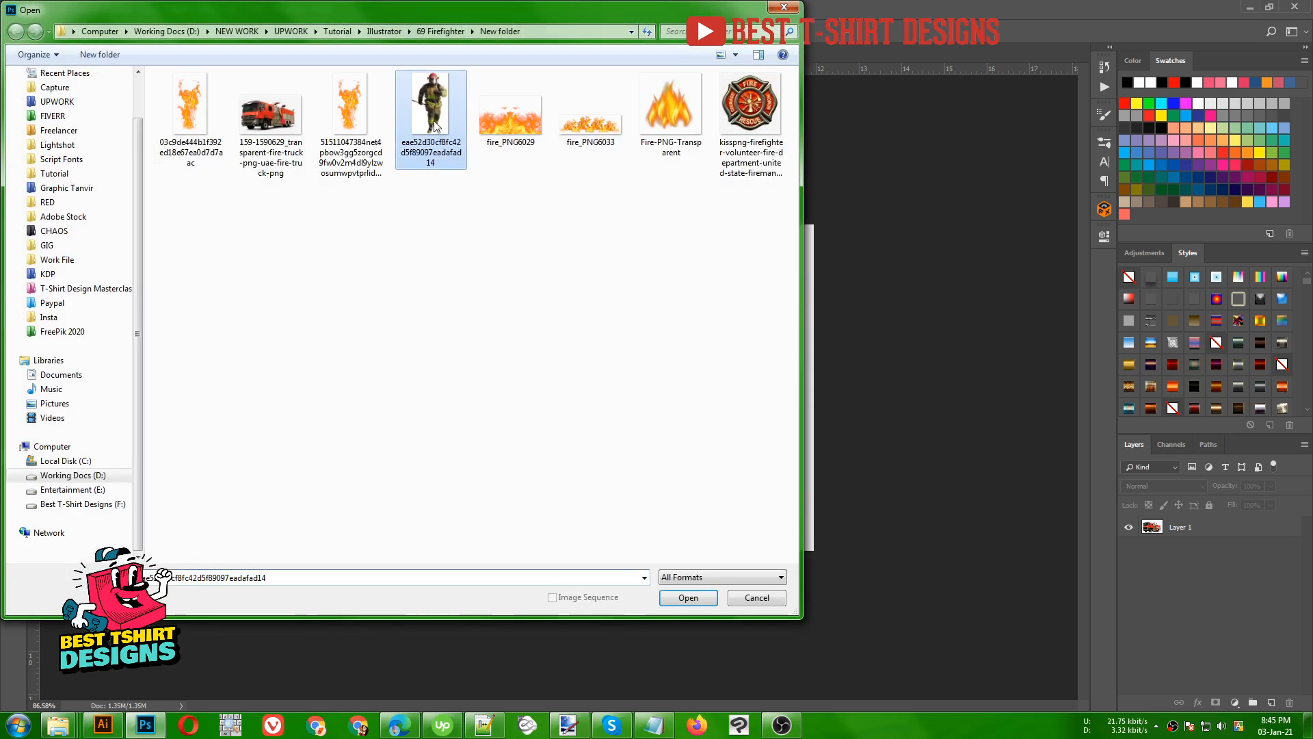
ctrl+click(712, 134)
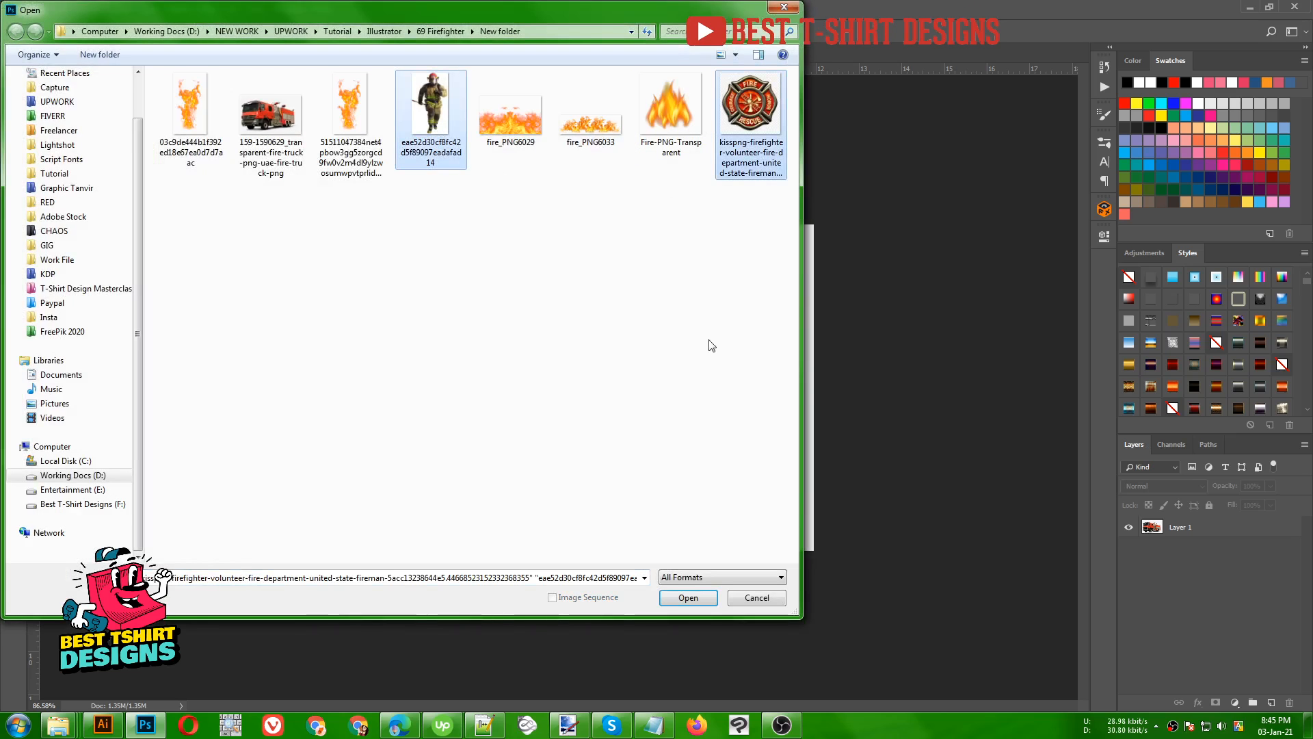
click(679, 596)
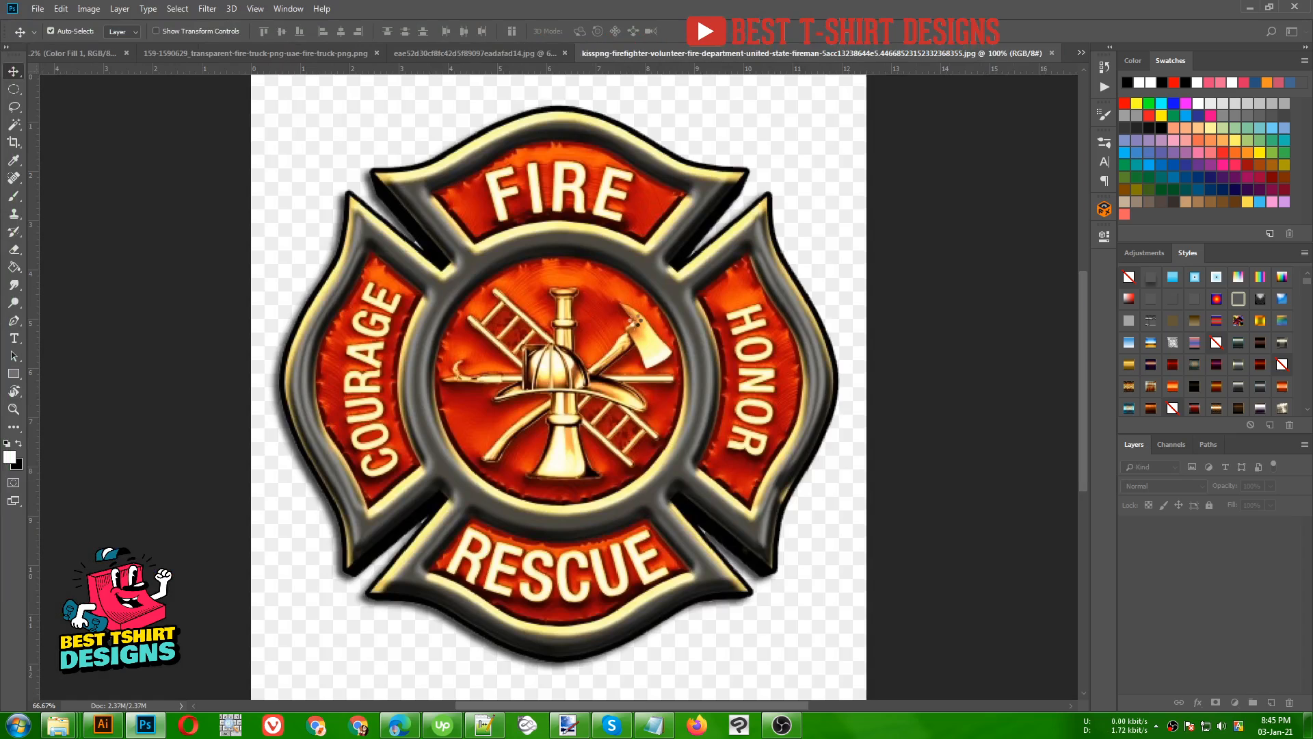
- Return to Untitled-1 and review the 4500 x 5400 px, 300 ppi new-document preset without creating a document
click(503, 55)
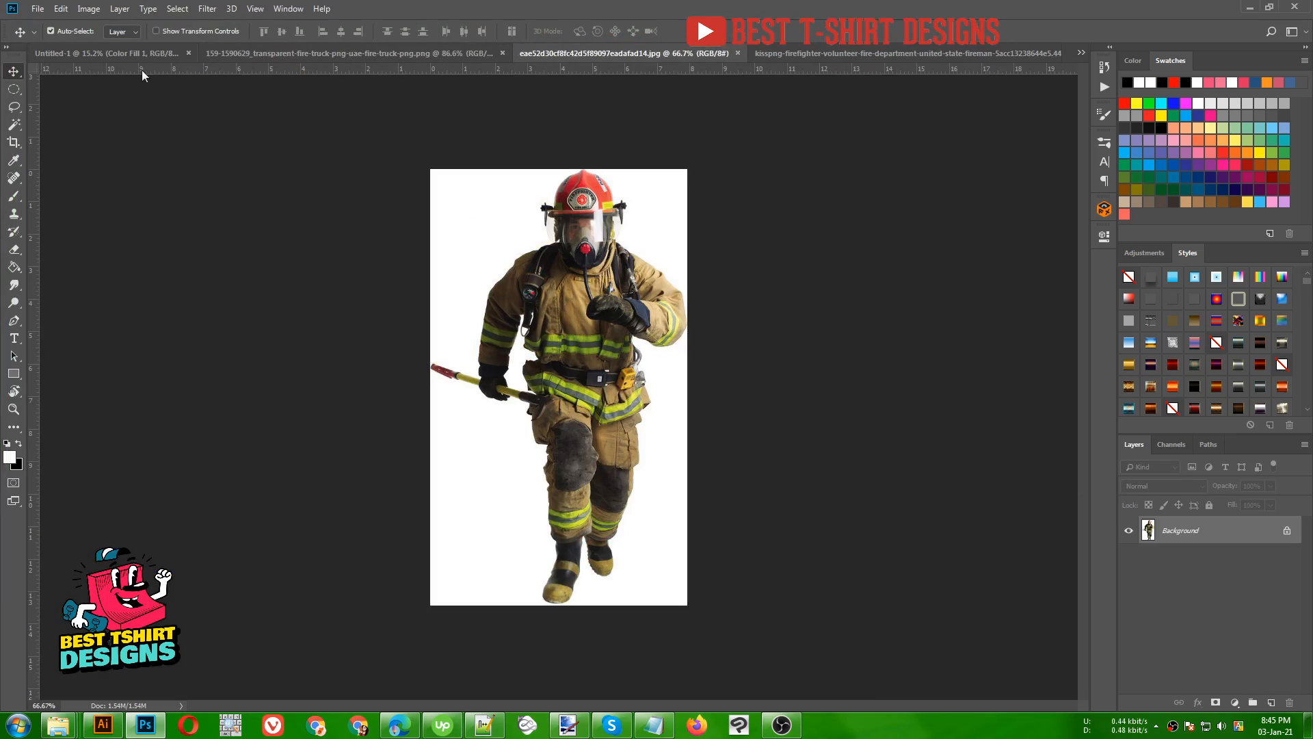
click(114, 53)
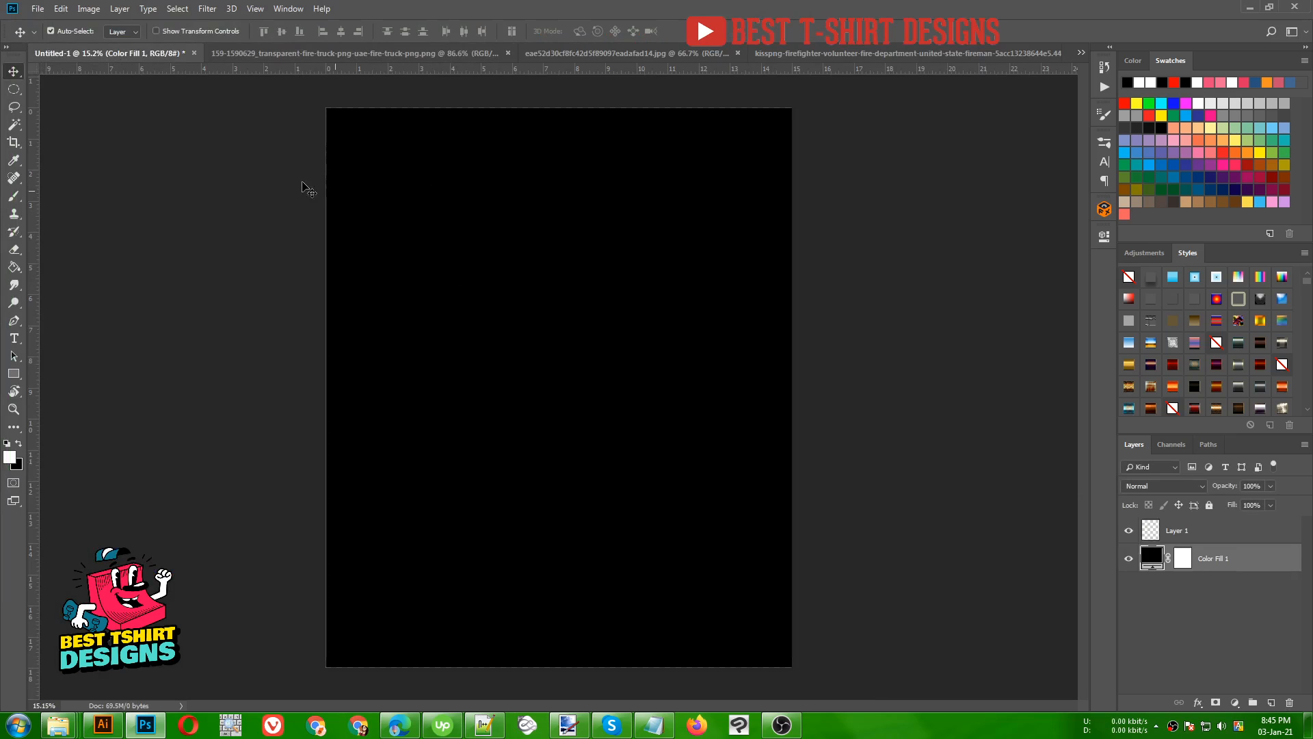
click(89, 9)
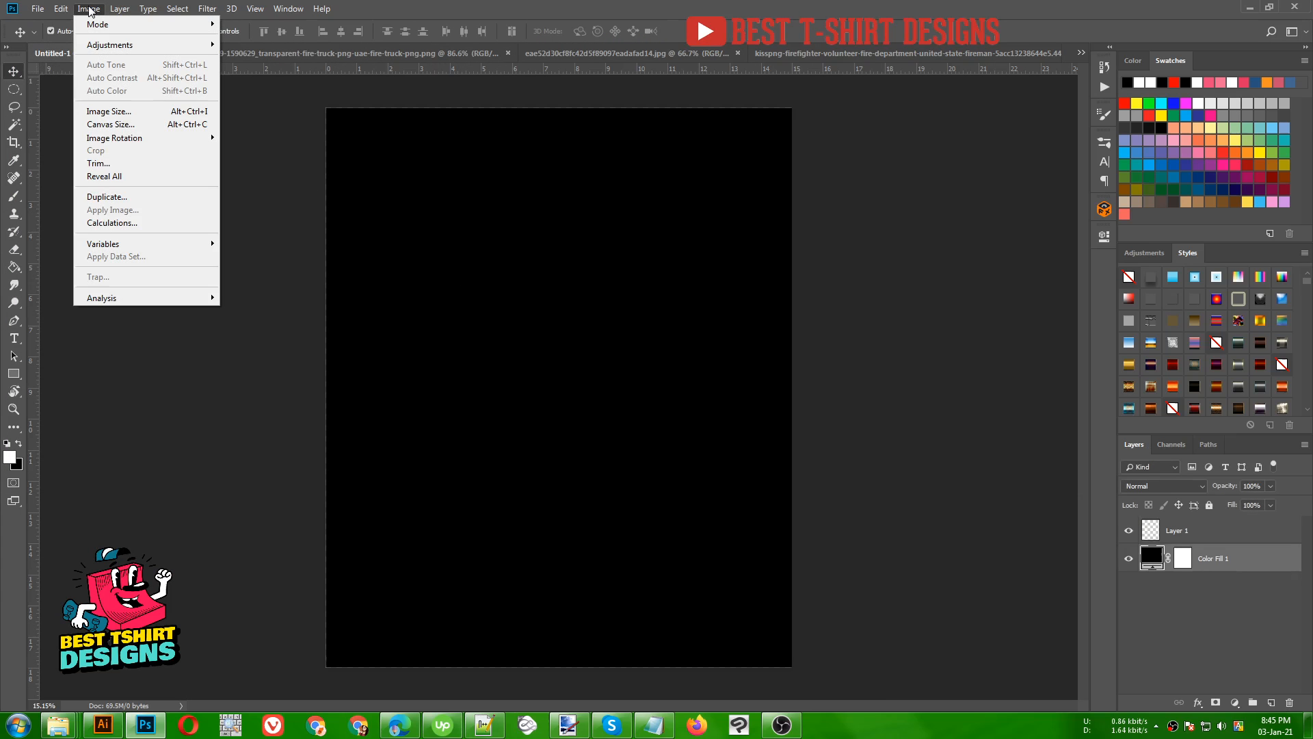
click(37, 9)
click(37, 9)
click(51, 24)
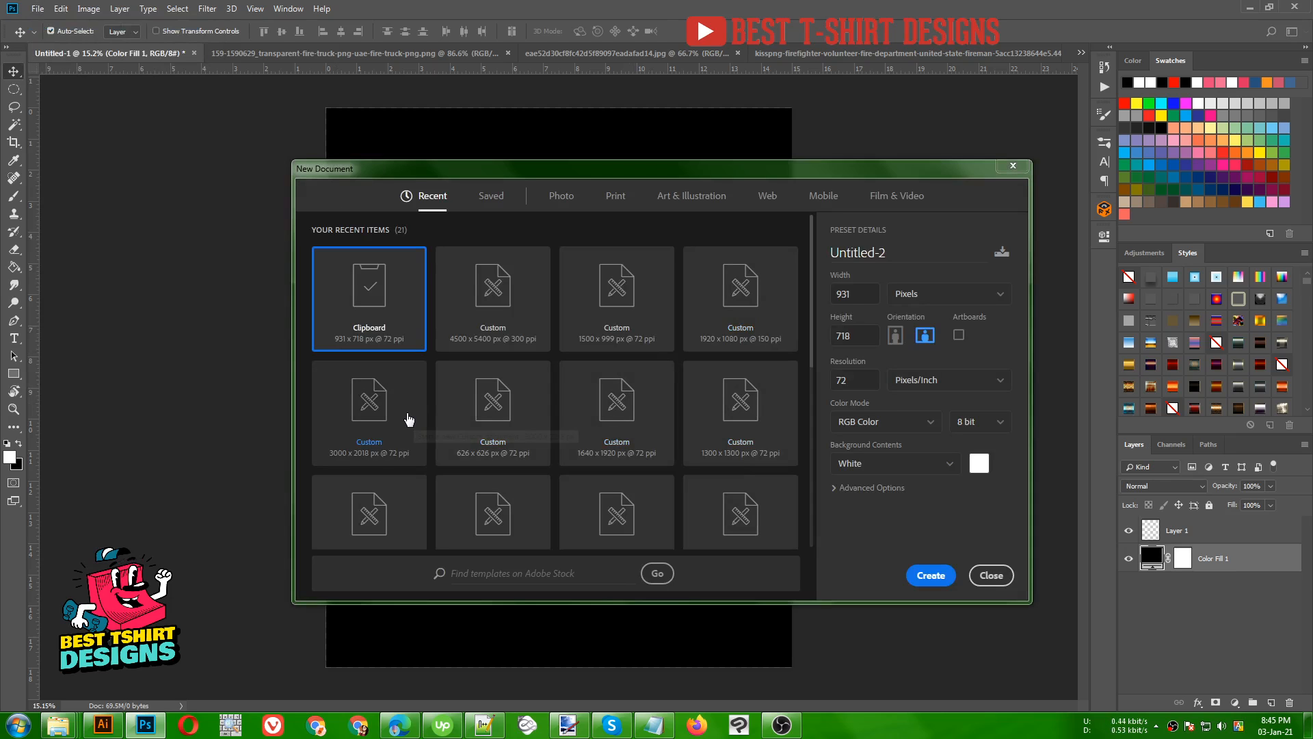
click(485, 329)
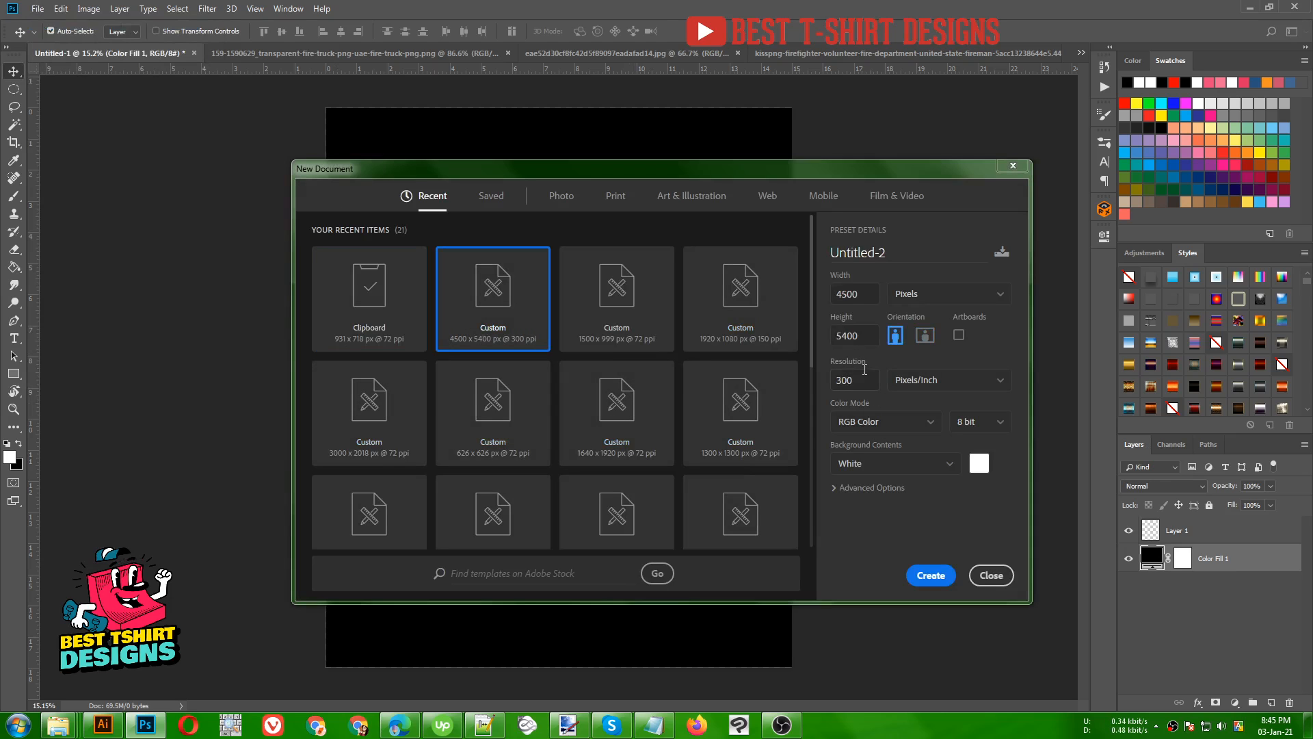
drag(861, 380, 834, 387)
click(991, 575)
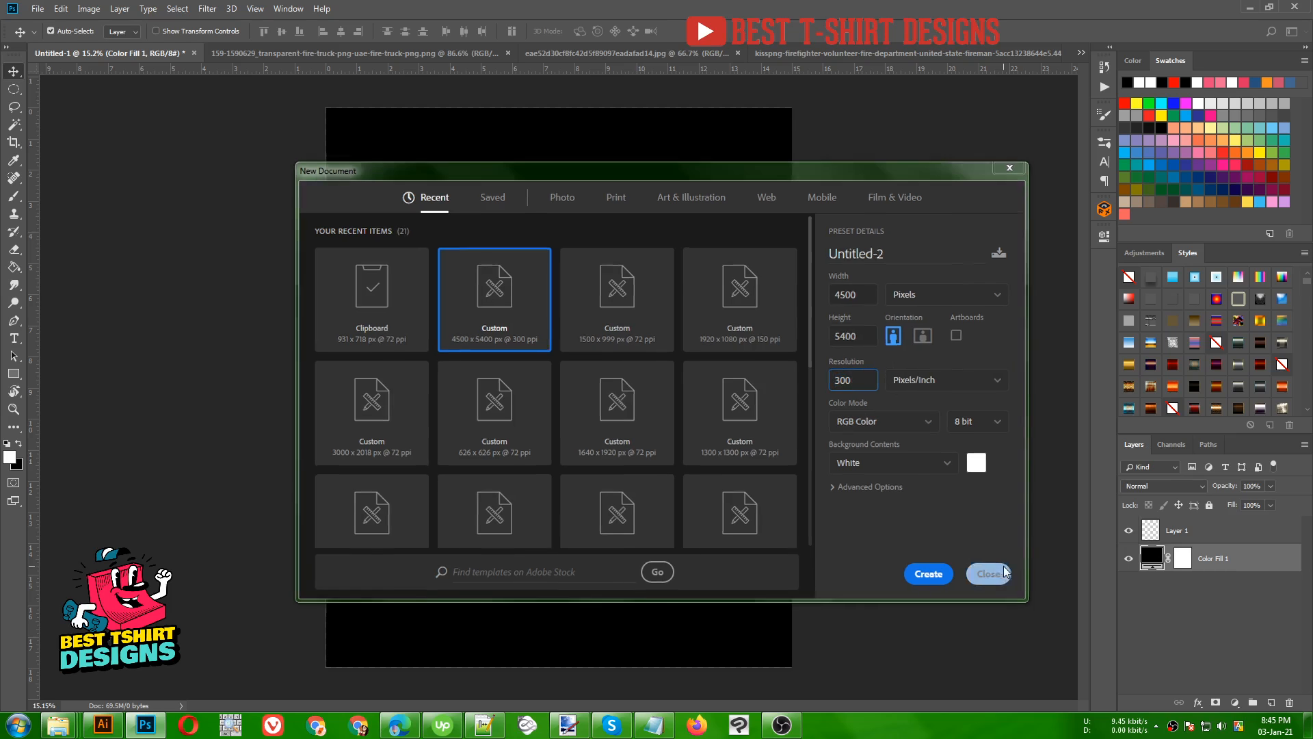
click(947, 510)
click(489, 219)
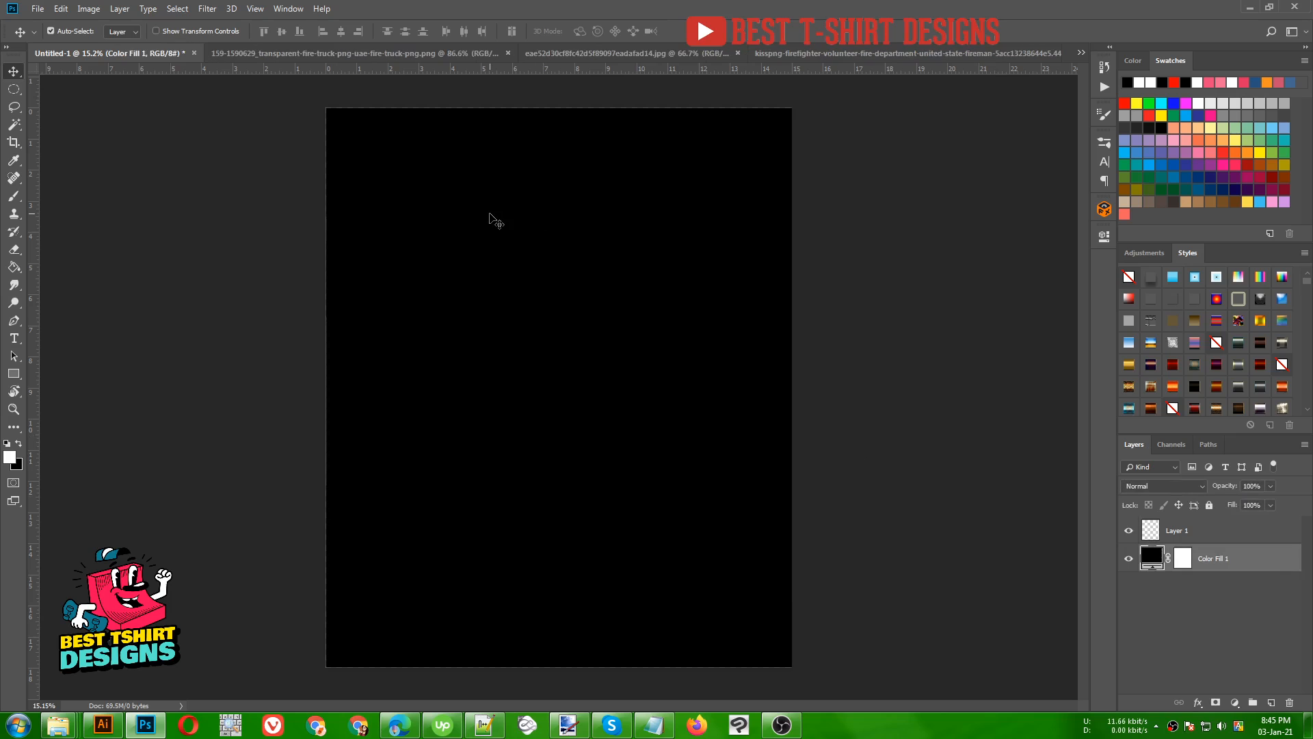
click(325, 227)
click(431, 243)
click(831, 234)
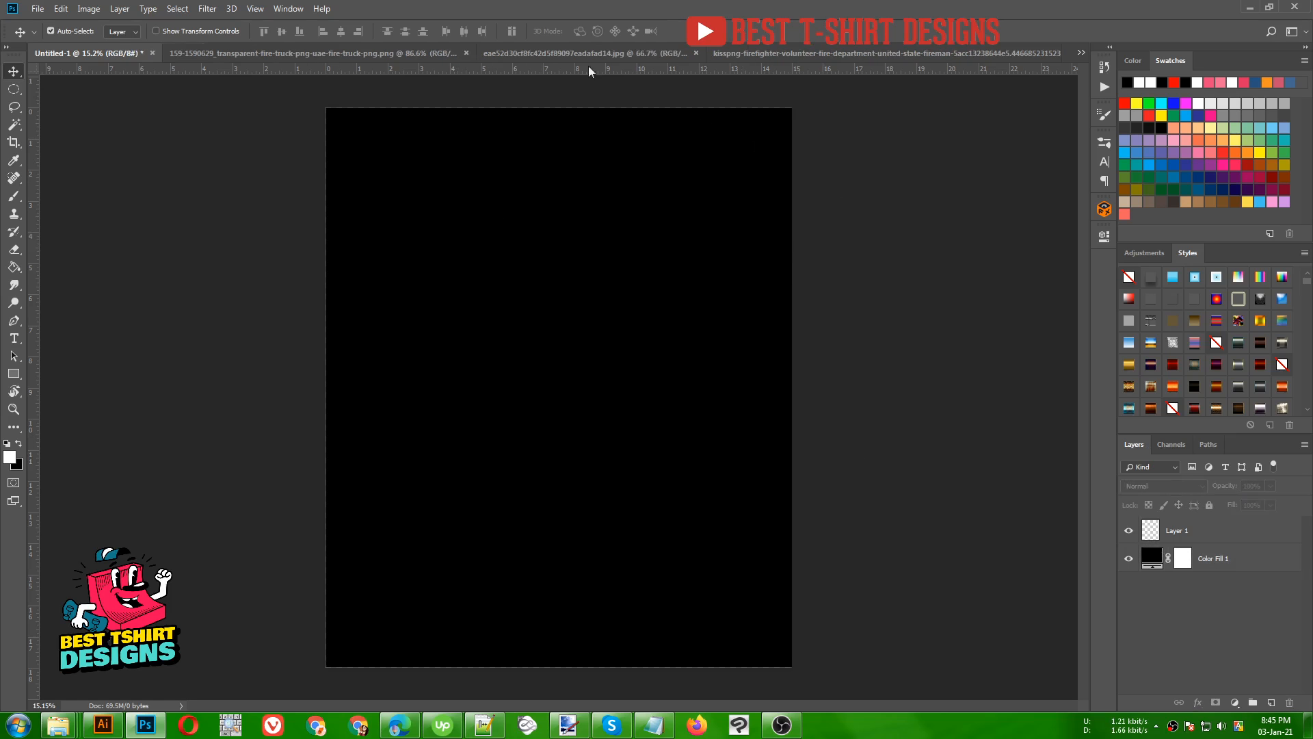
- Switch to the fire truck document and make its Layer 1 active, undoing any accidental move of the image
click(563, 55)
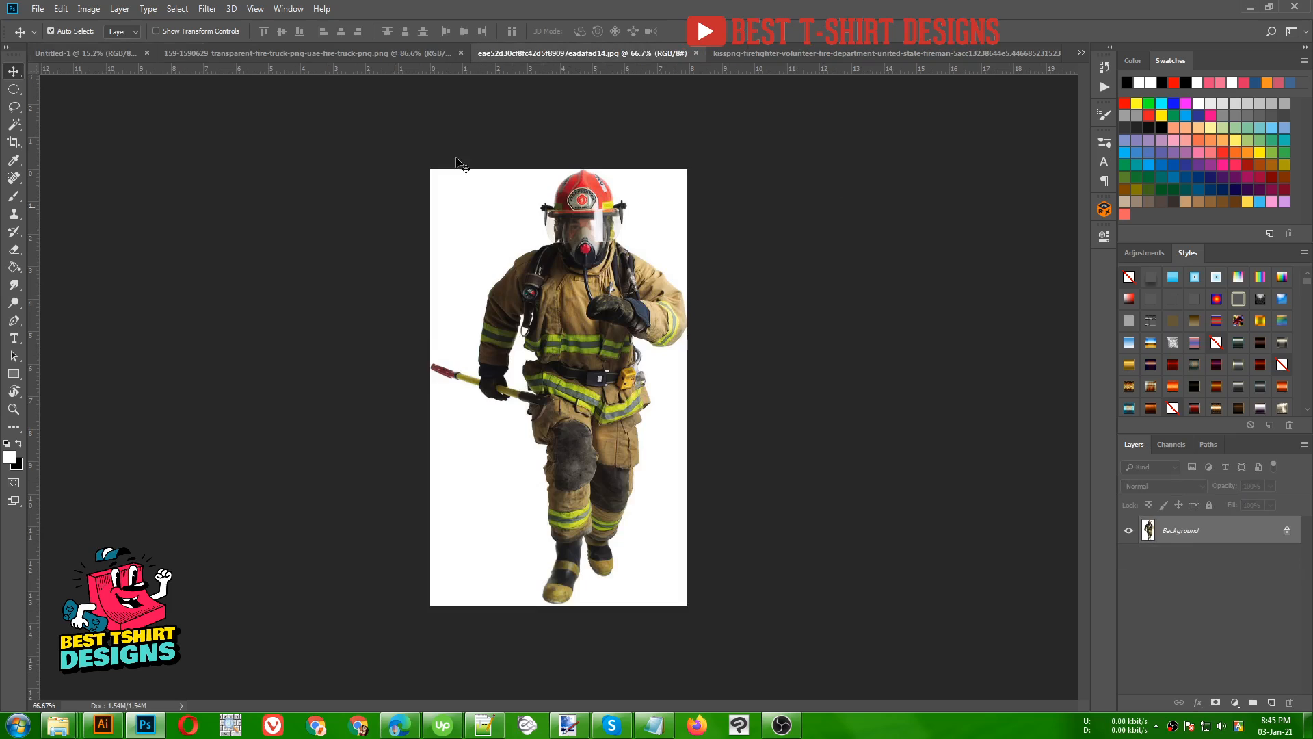
click(353, 52)
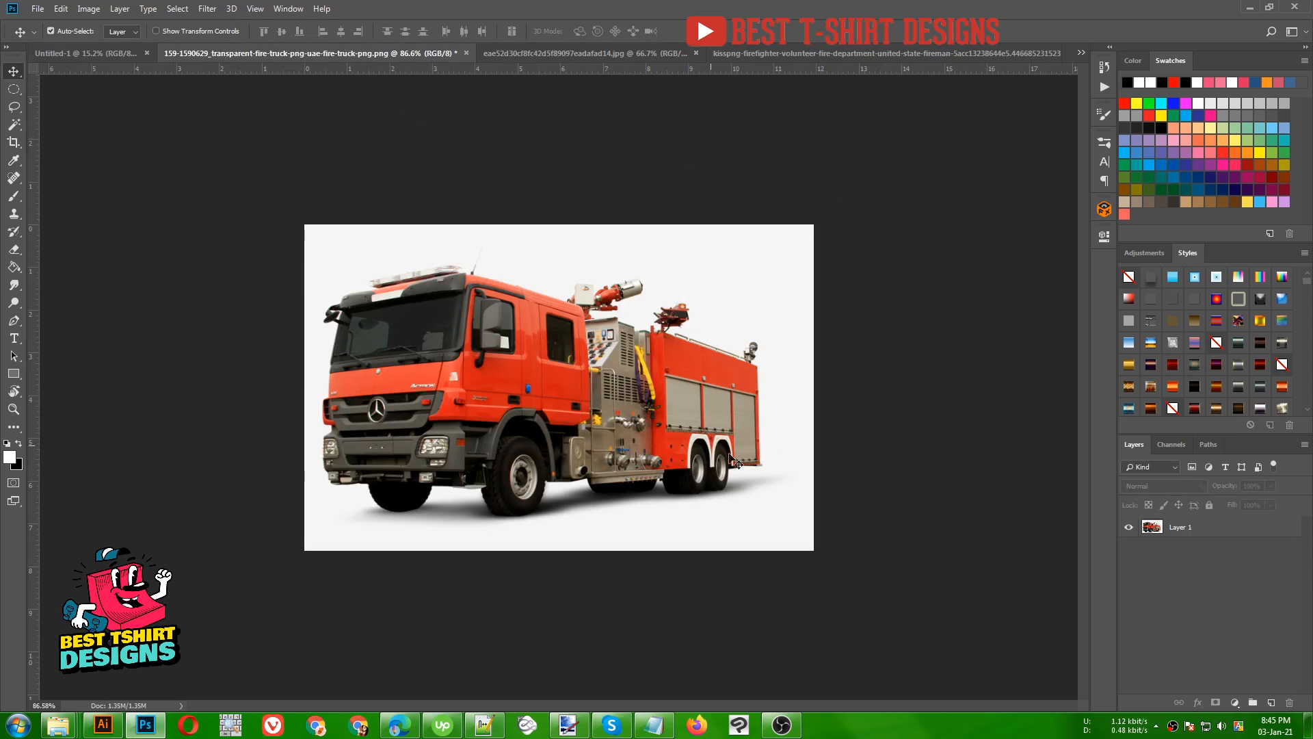
drag(735, 463, 879, 572)
key(ctrl+z)
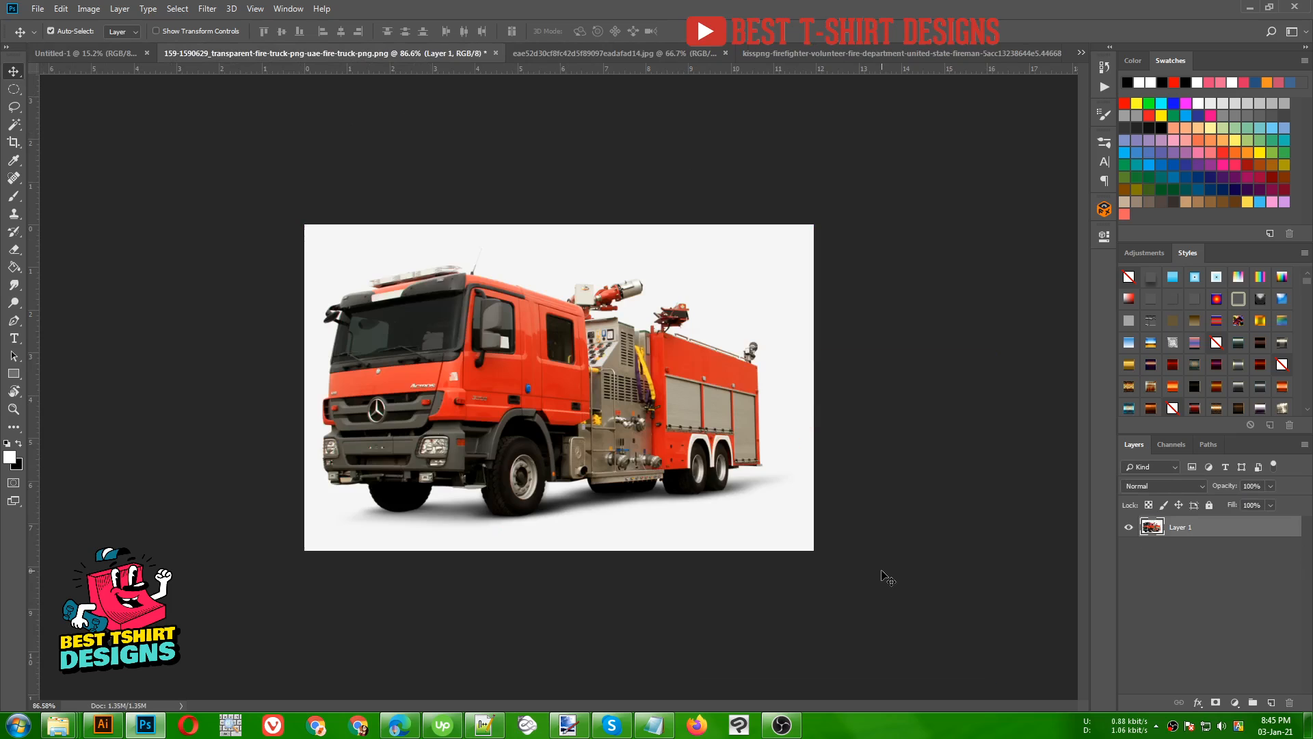
scroll(502, 504, up, 3)
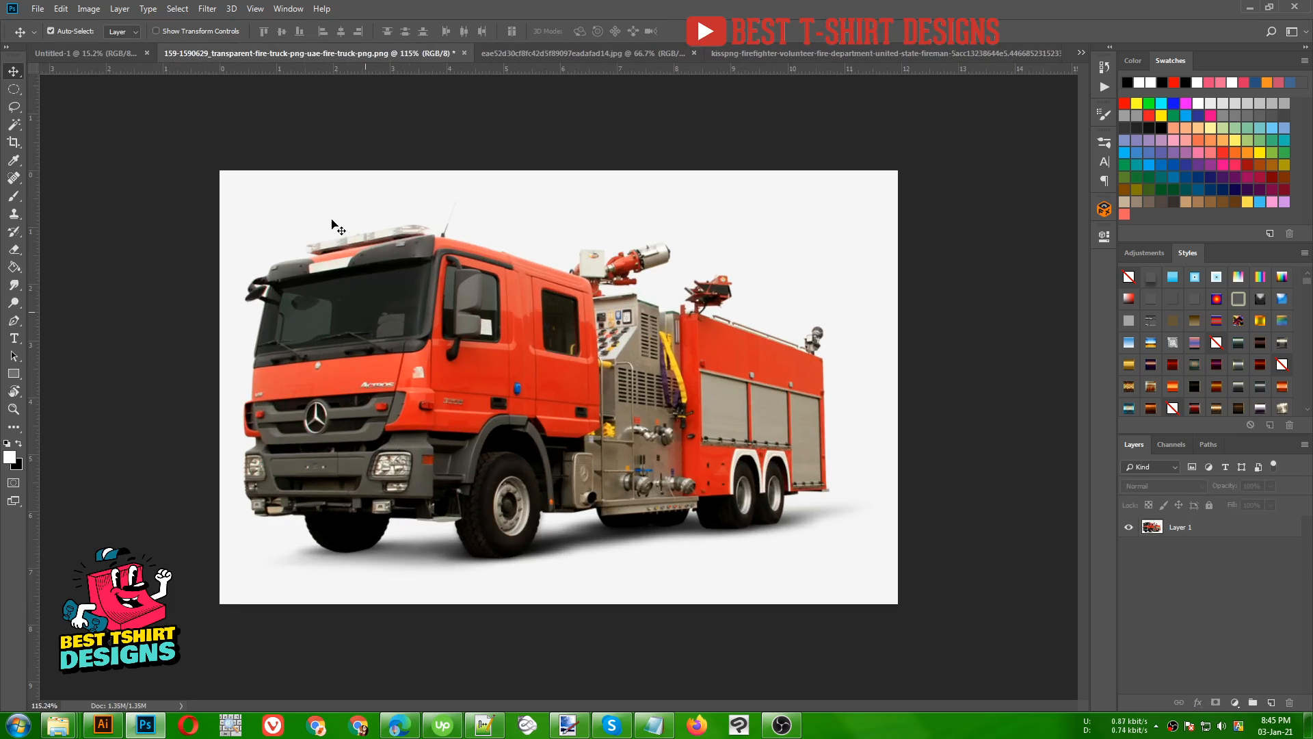
click(367, 203)
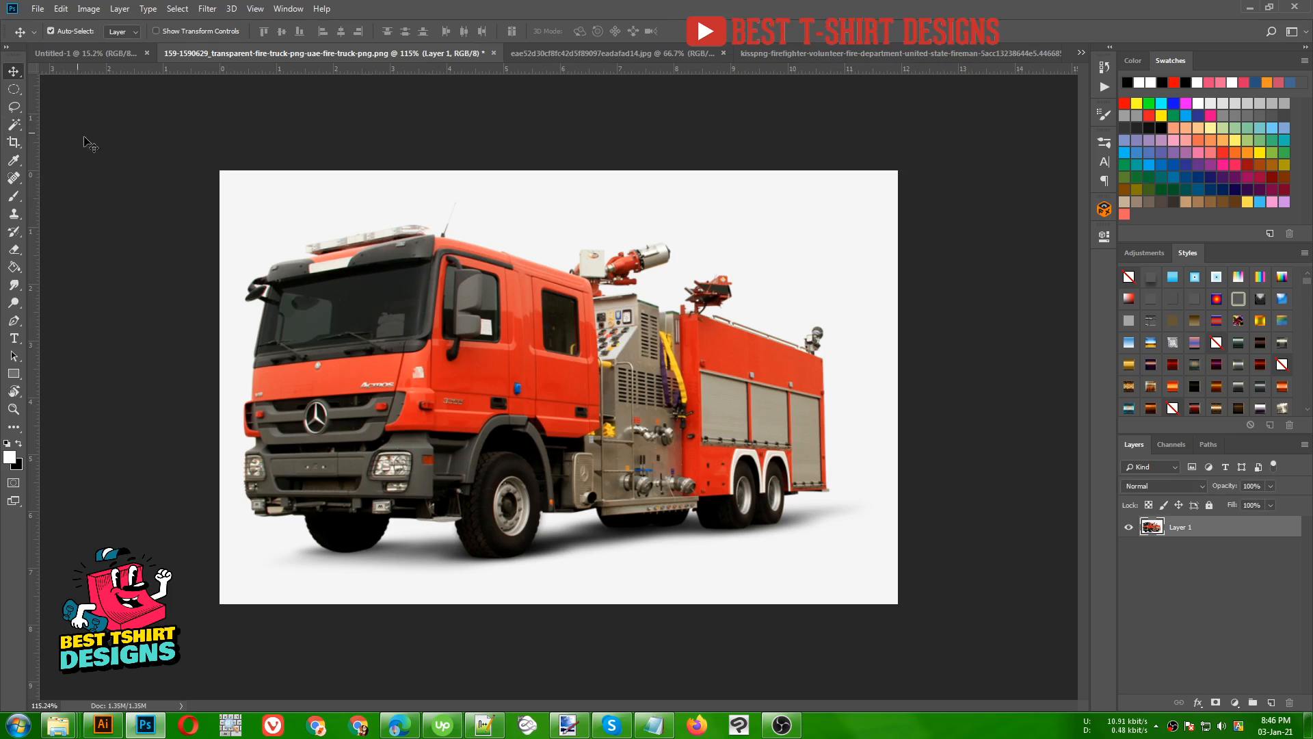
- Try selecting the light background around the fire truck with the Magic Wand at a tolerance of 50
click(17, 128)
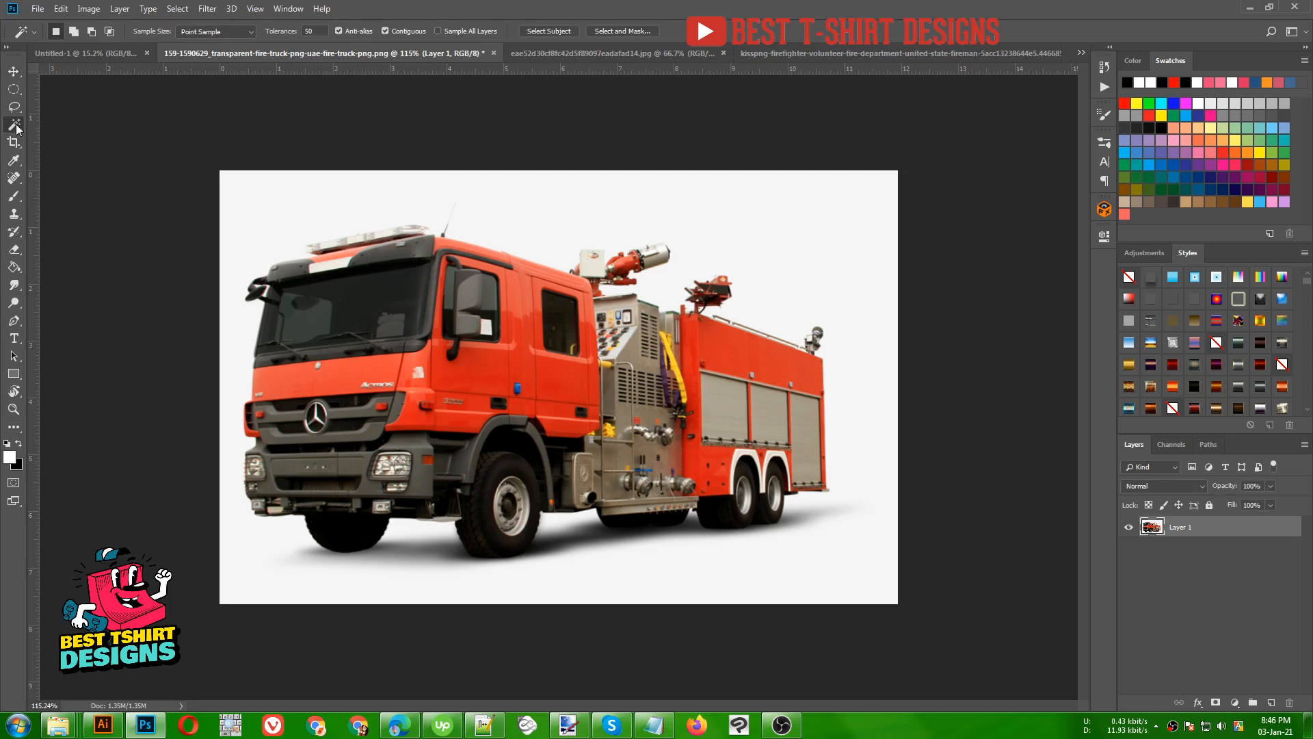
click(550, 206)
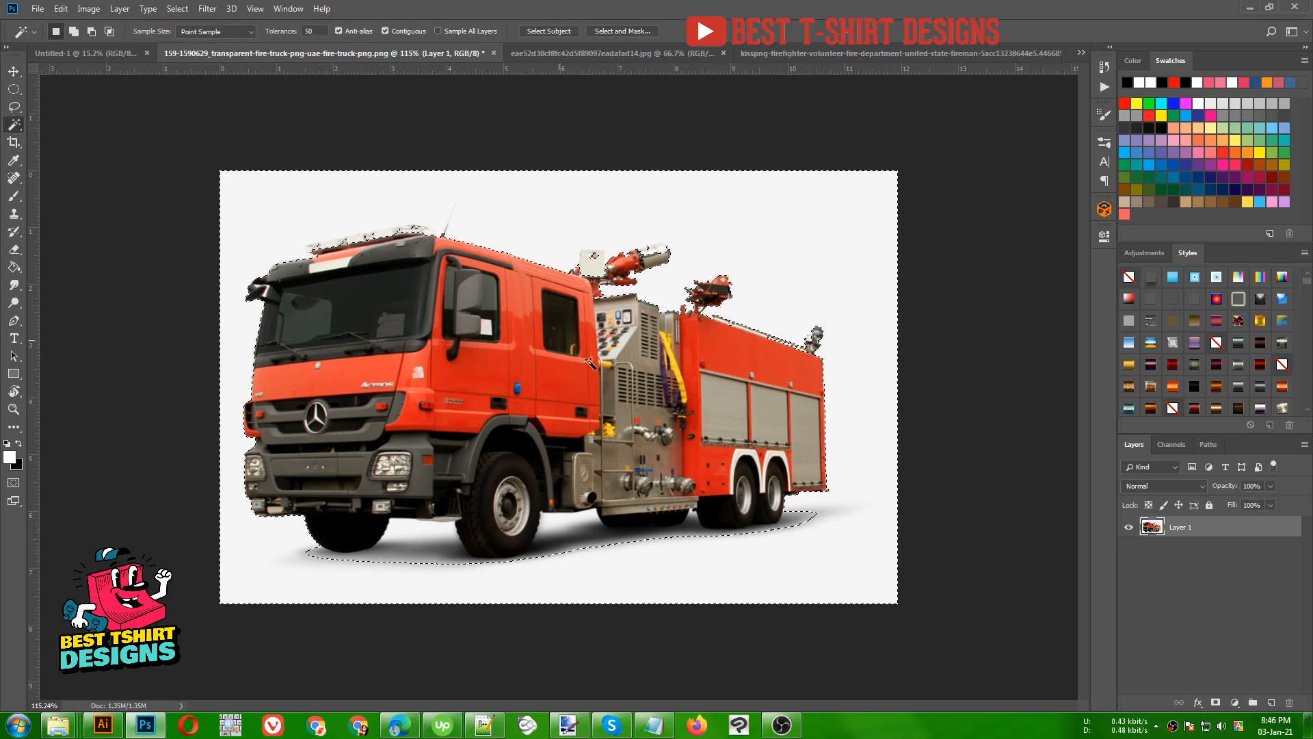
scroll(495, 307, up, 3)
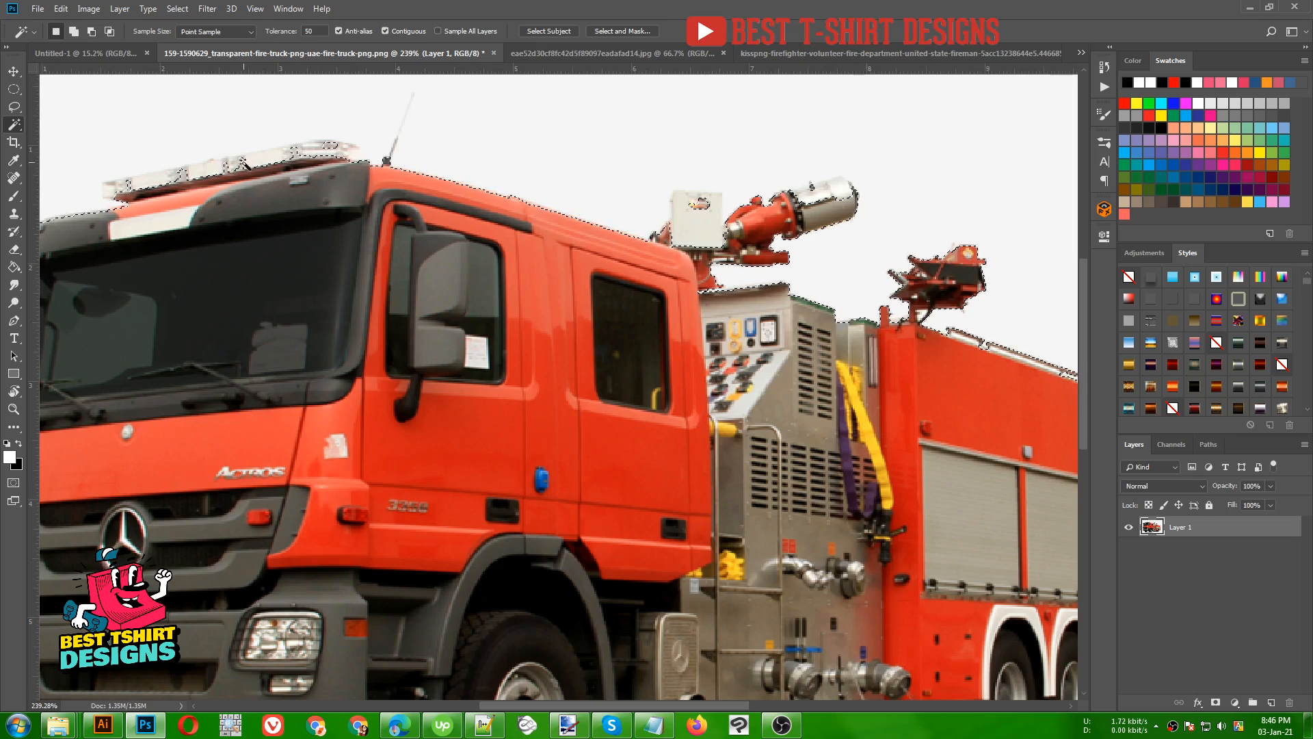
scroll(540, 299, down, 2)
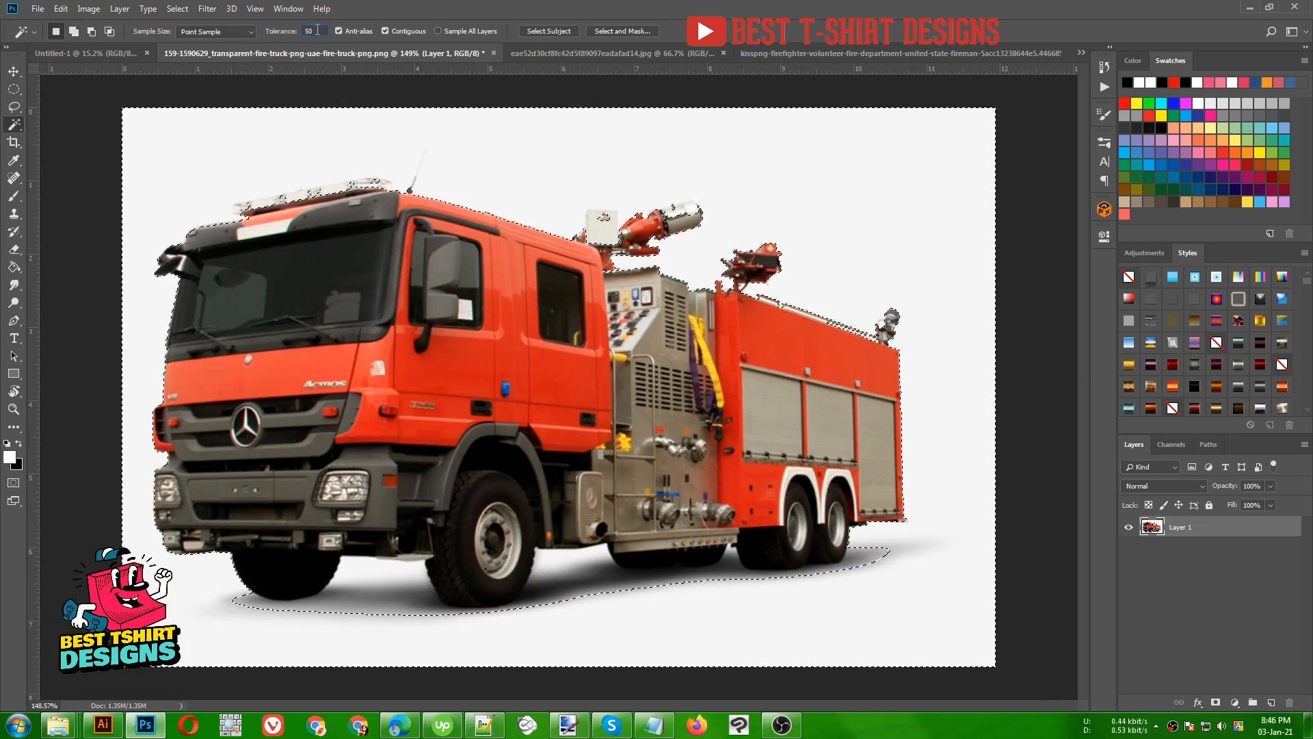
- Set the Magic Wand tolerance to 20 and make a fresh selection of the light background around the fire truck
key(shift+Down)
key(ctrl+d)
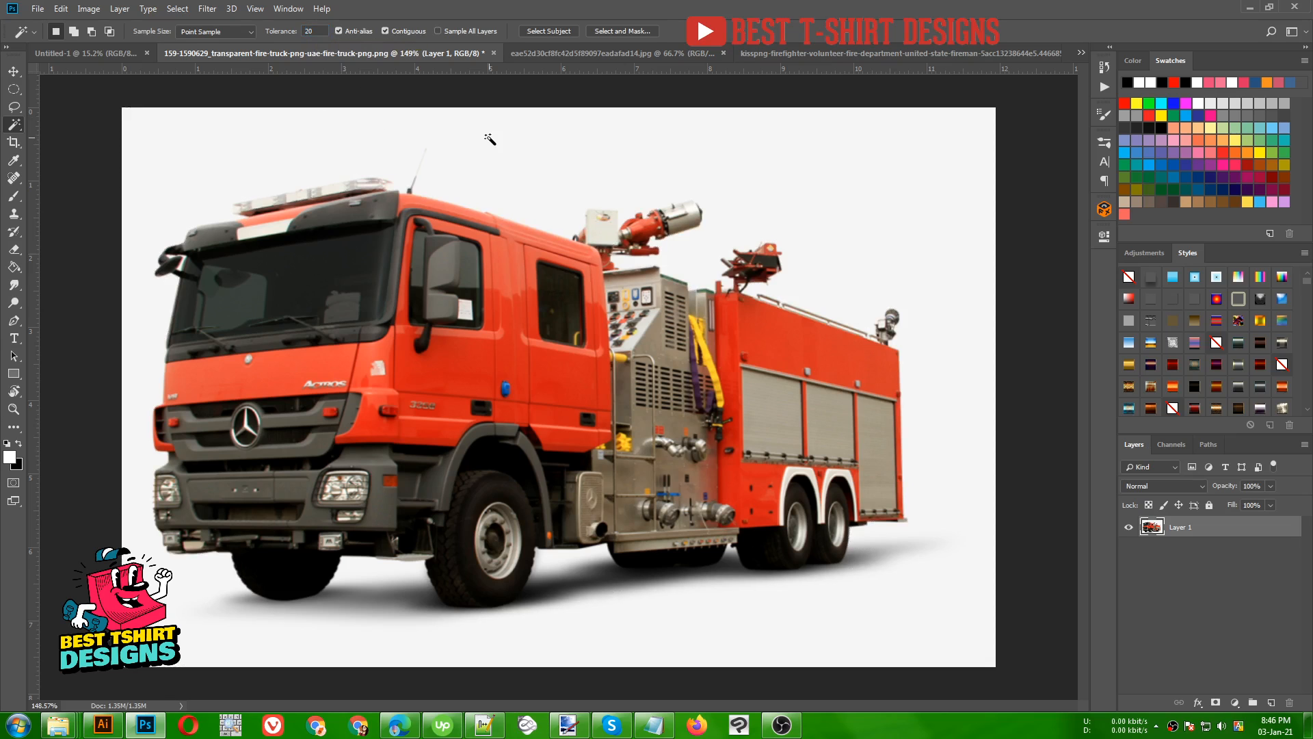
click(490, 139)
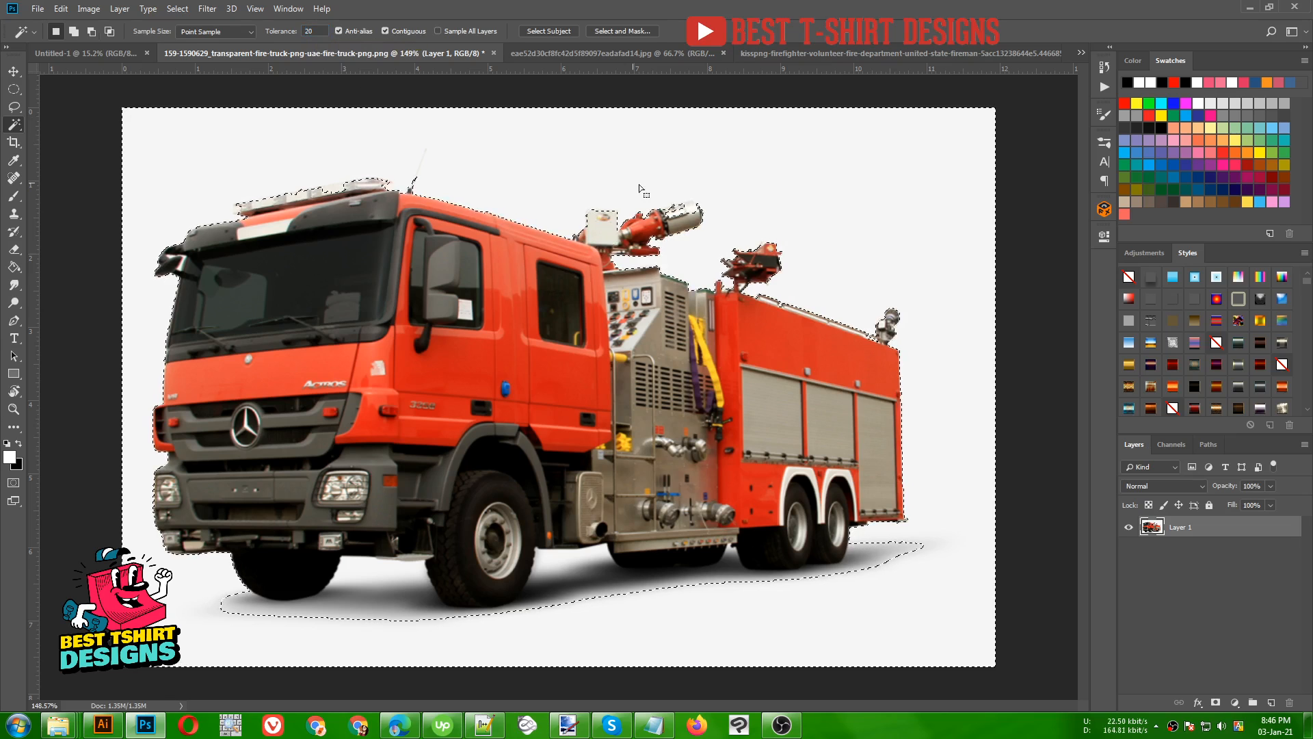
key(ctrl+plus)
scroll(696, 192, up, 4)
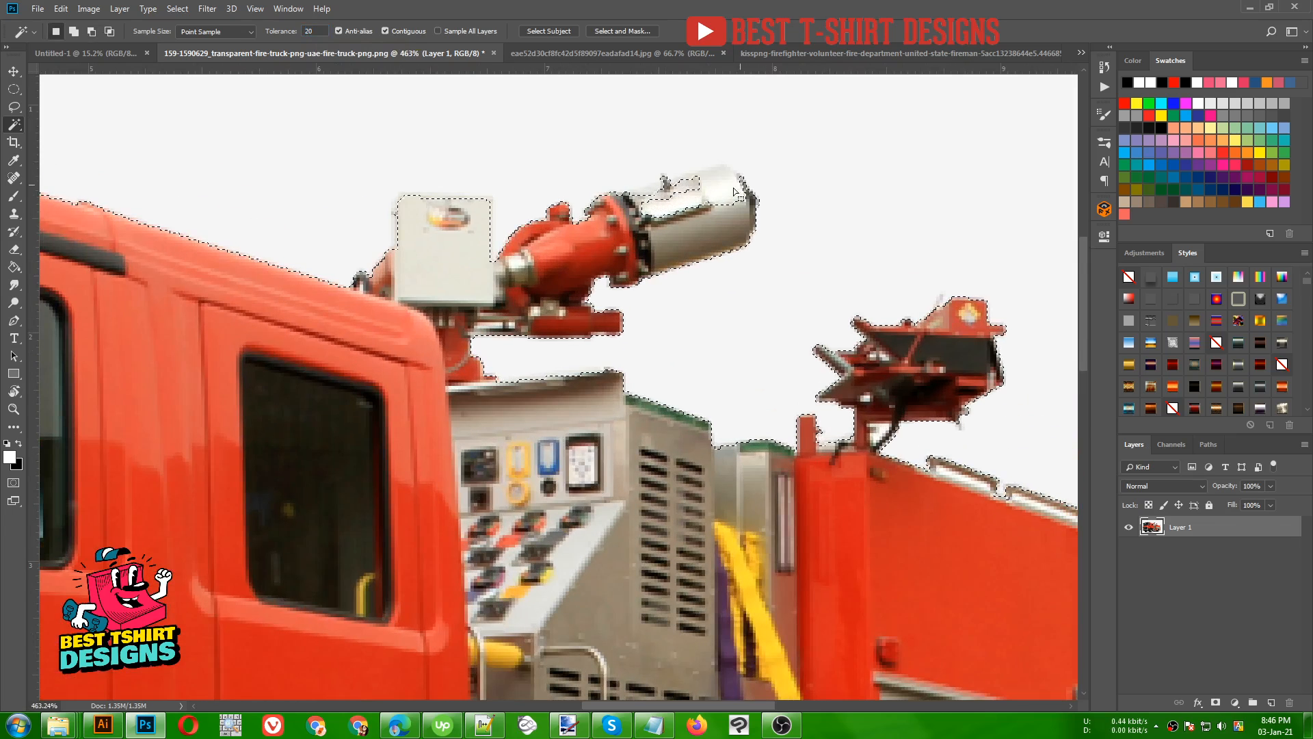
shift+click(702, 189)
scroll(536, 206, down, 6)
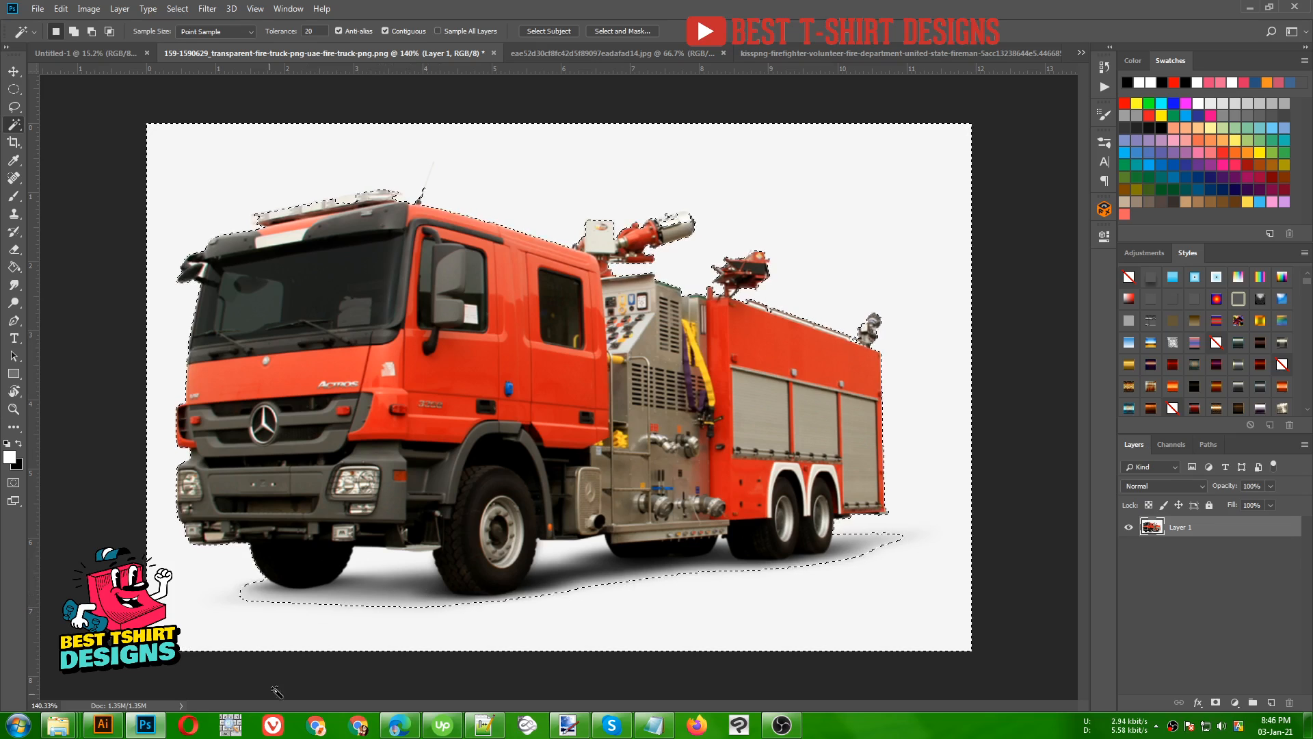
click(231, 726)
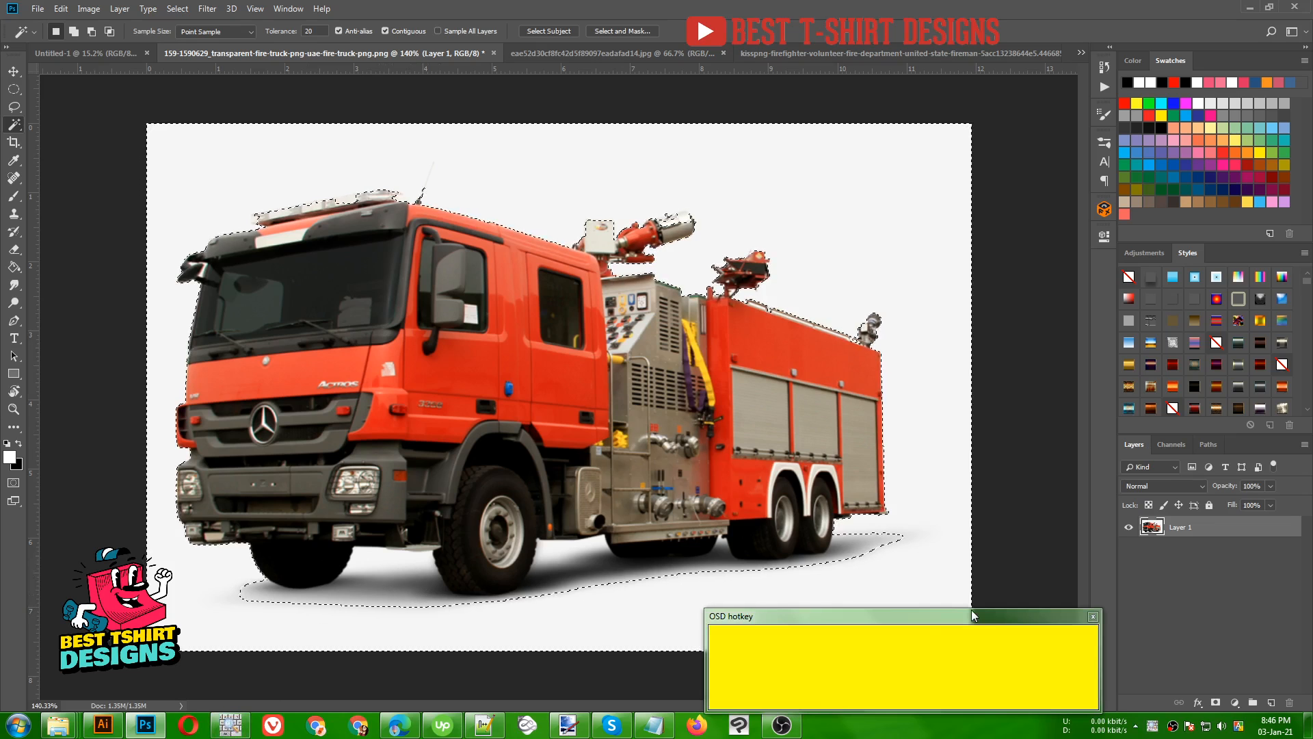
mouse_move(974, 616)
mouse_down()
mouse_move(966, 644)
mouse_move(956, 635)
mouse_up()
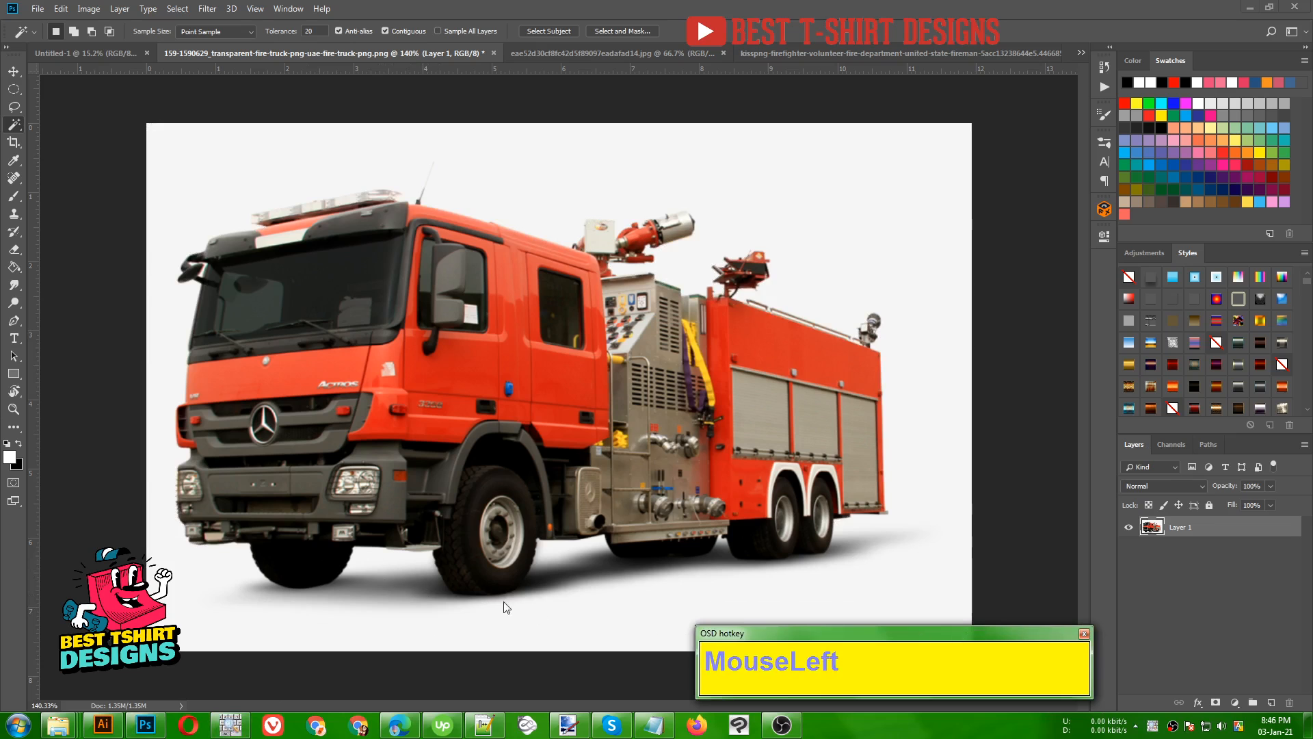
- Add the ground shadow beneath and between the truck's front wheels to the Magic Wand background selection
click(375, 588)
shift+click(372, 586)
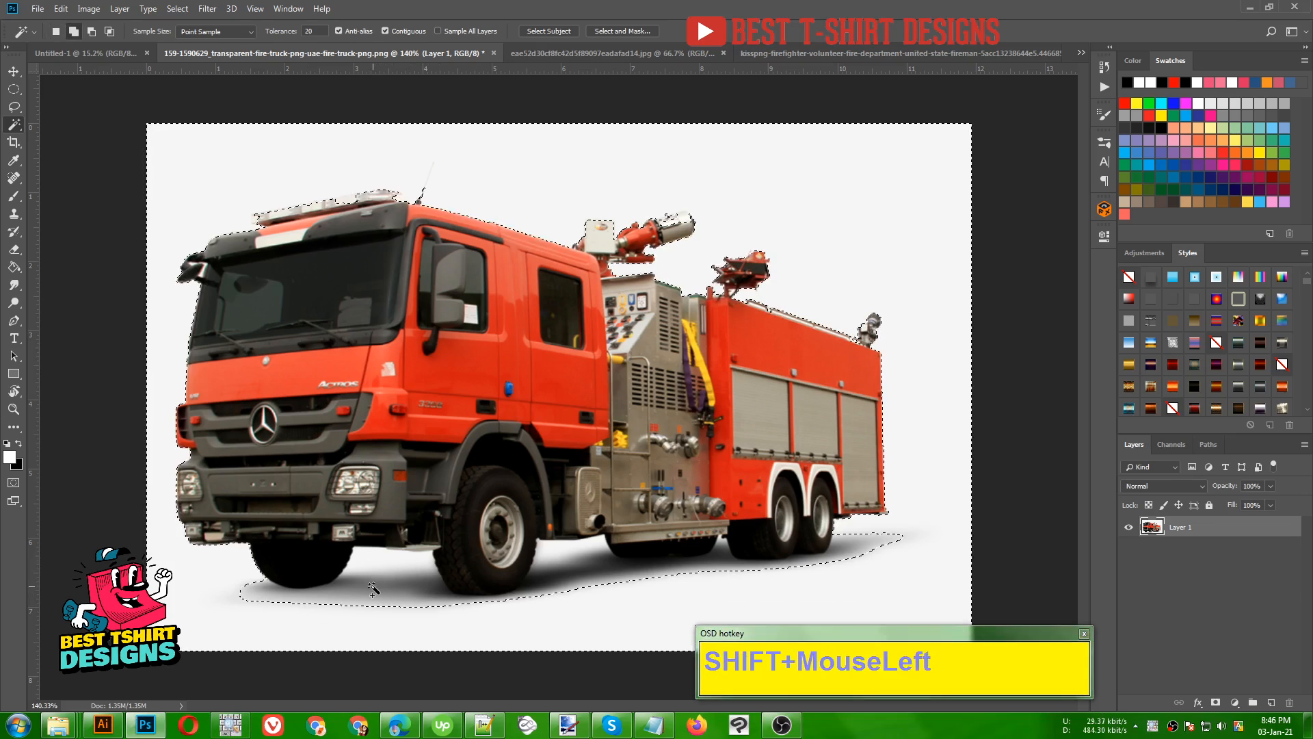
shift+click(364, 602)
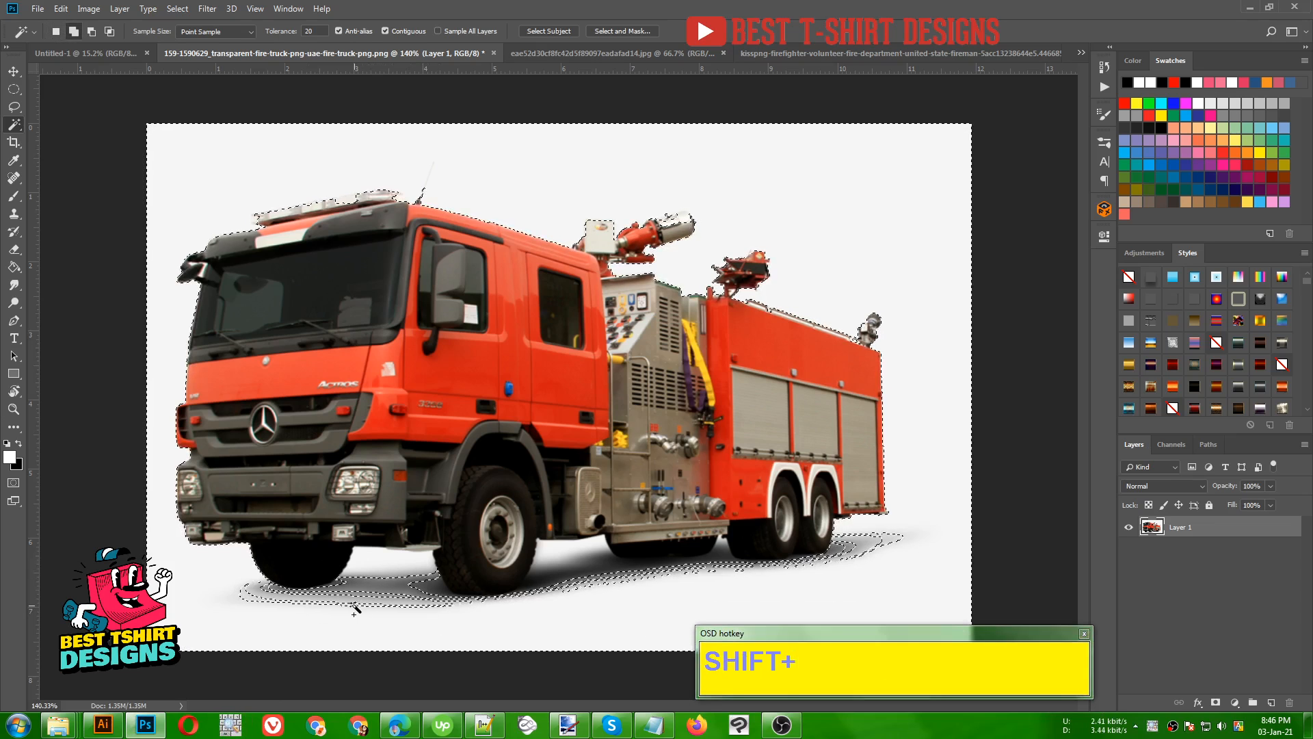
shift+click(361, 601)
shift+click(359, 599)
shift+click(358, 599)
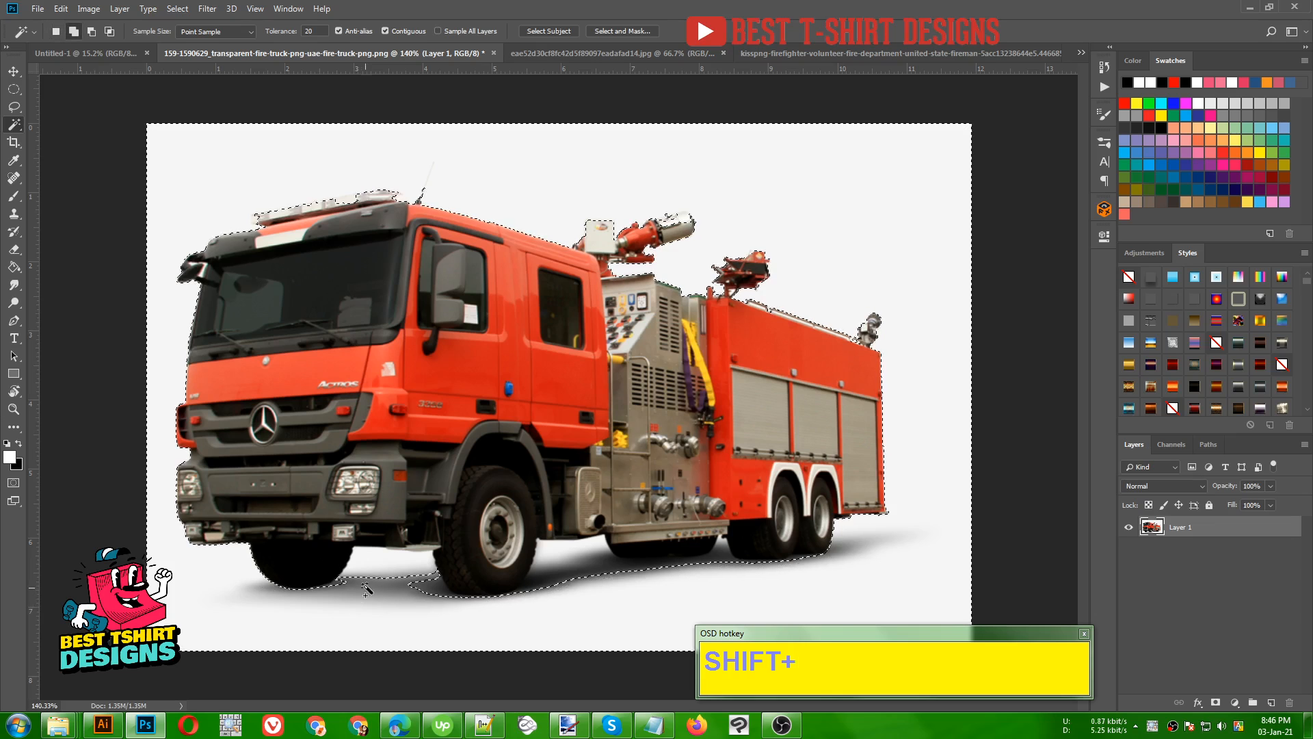
shift+click(383, 575)
shift+click(396, 568)
shift+click(393, 575)
- Add the ground shadow from the near front wheel back to the small gap before the rear wheels to the selection
shift+click(575, 565)
shift+click(566, 562)
shift+click(562, 554)
shift+click(580, 579)
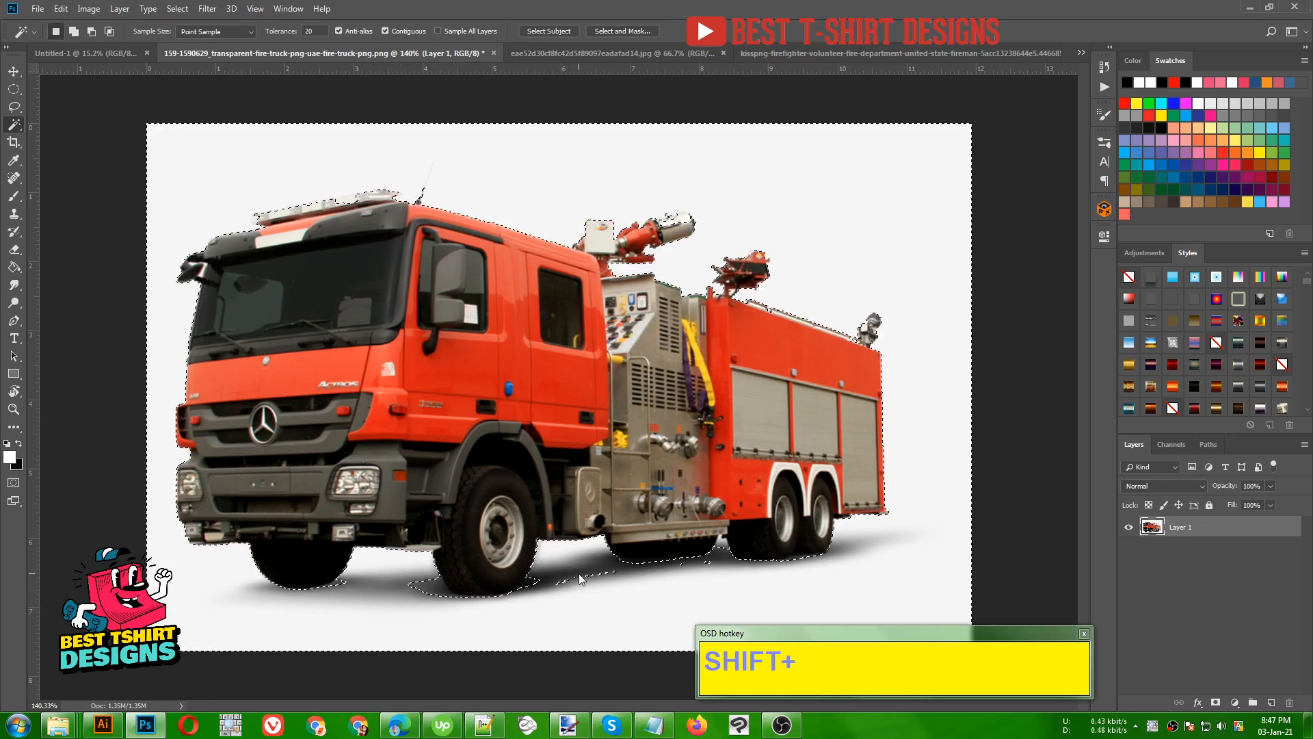
shift+click(579, 576)
scroll(747, 571, up, 3)
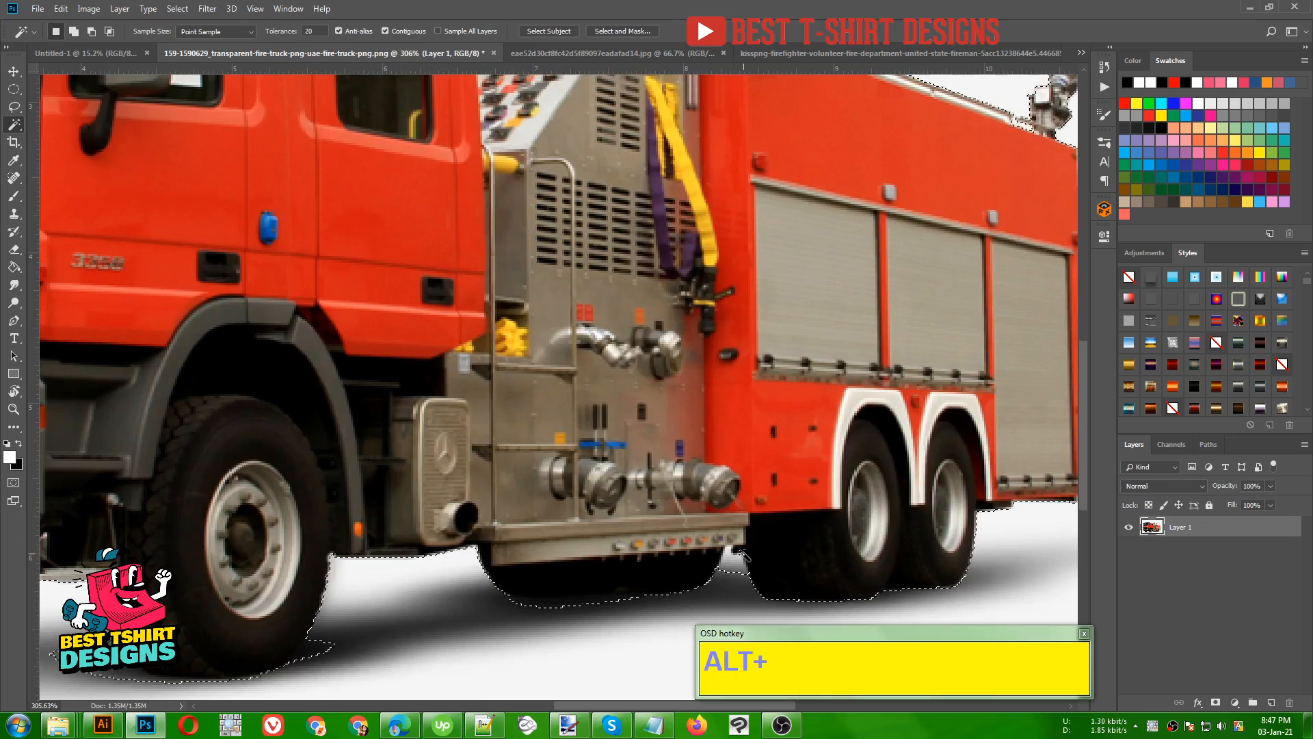
shift+click(732, 556)
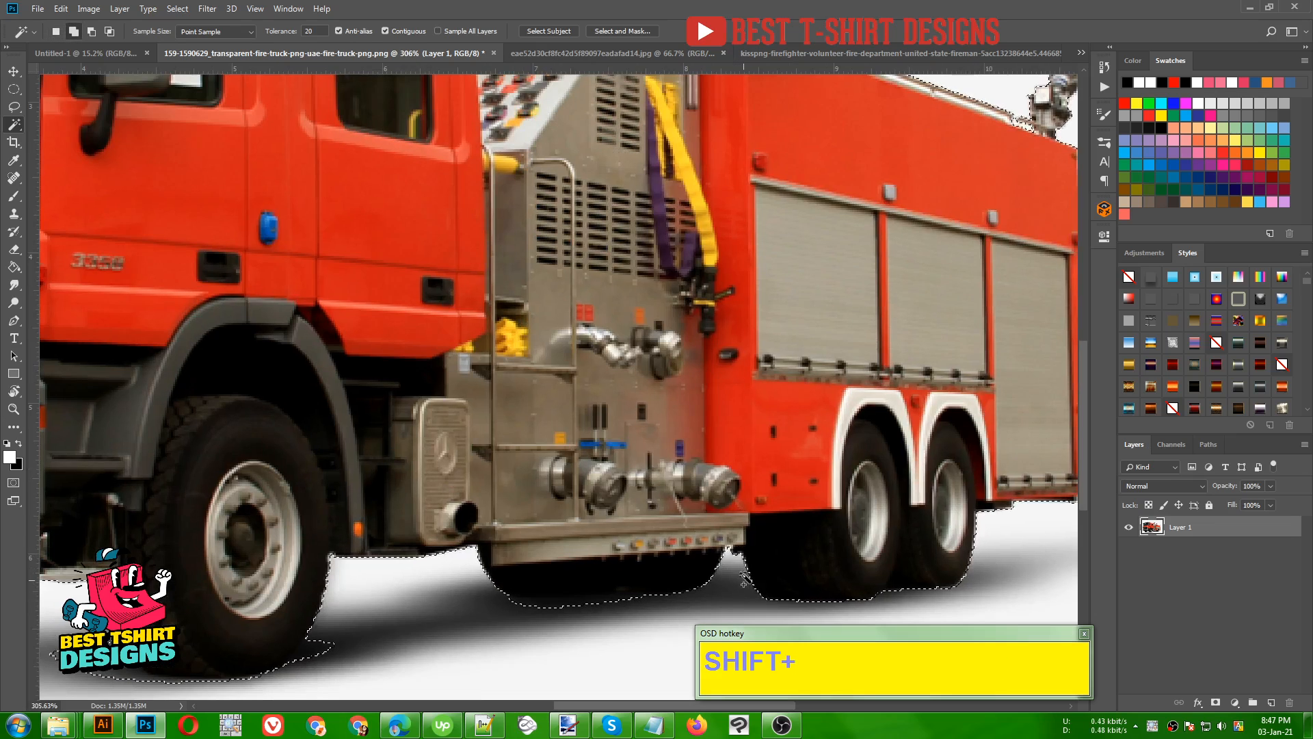
scroll(744, 581, down, 5)
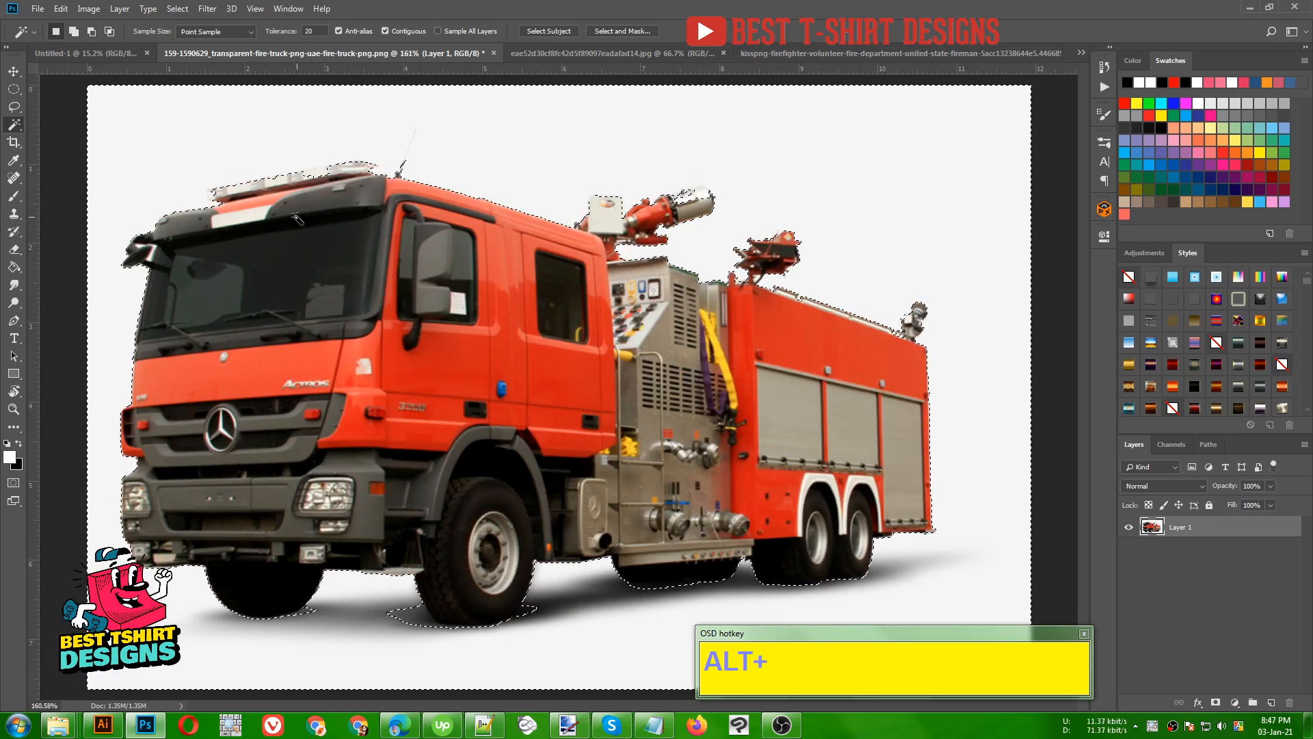
scroll(660, 188, up, 5)
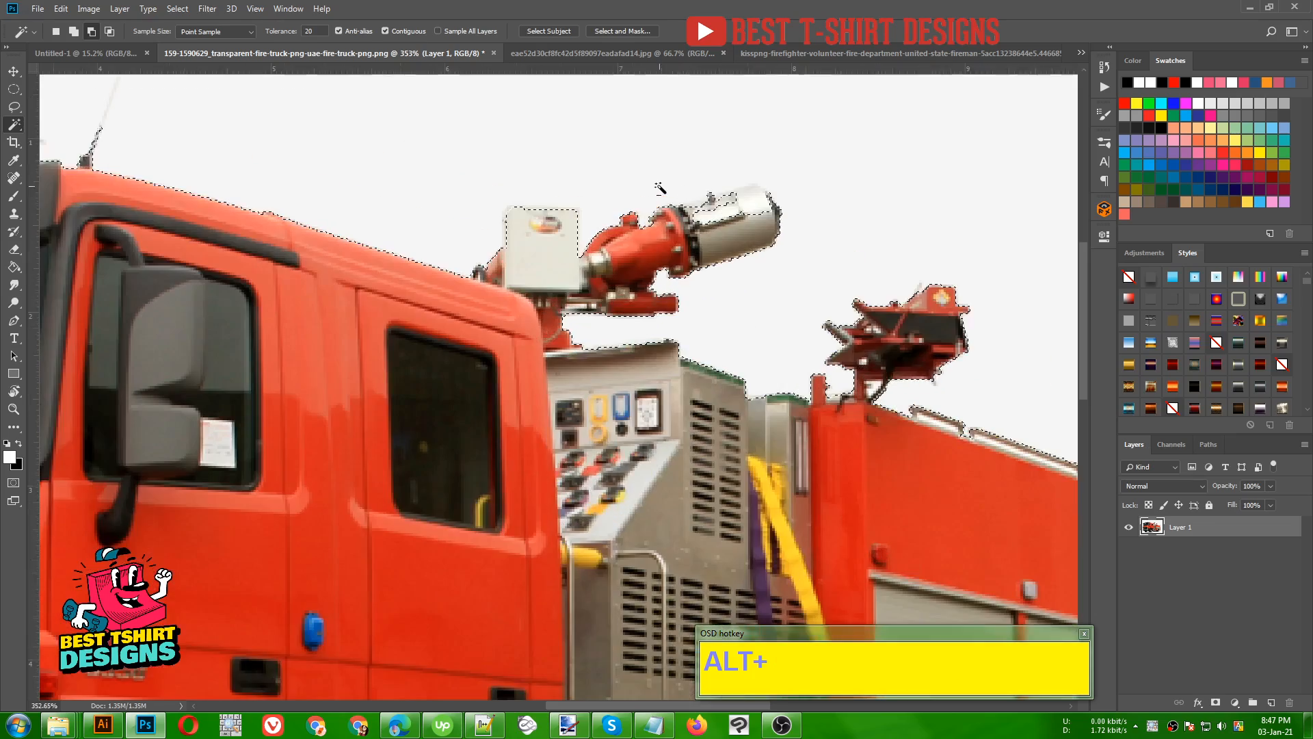
- Subtract the pale upper part of the roof water cannon's barrel from the background selection with the Lasso
scroll(815, 176, up, 3)
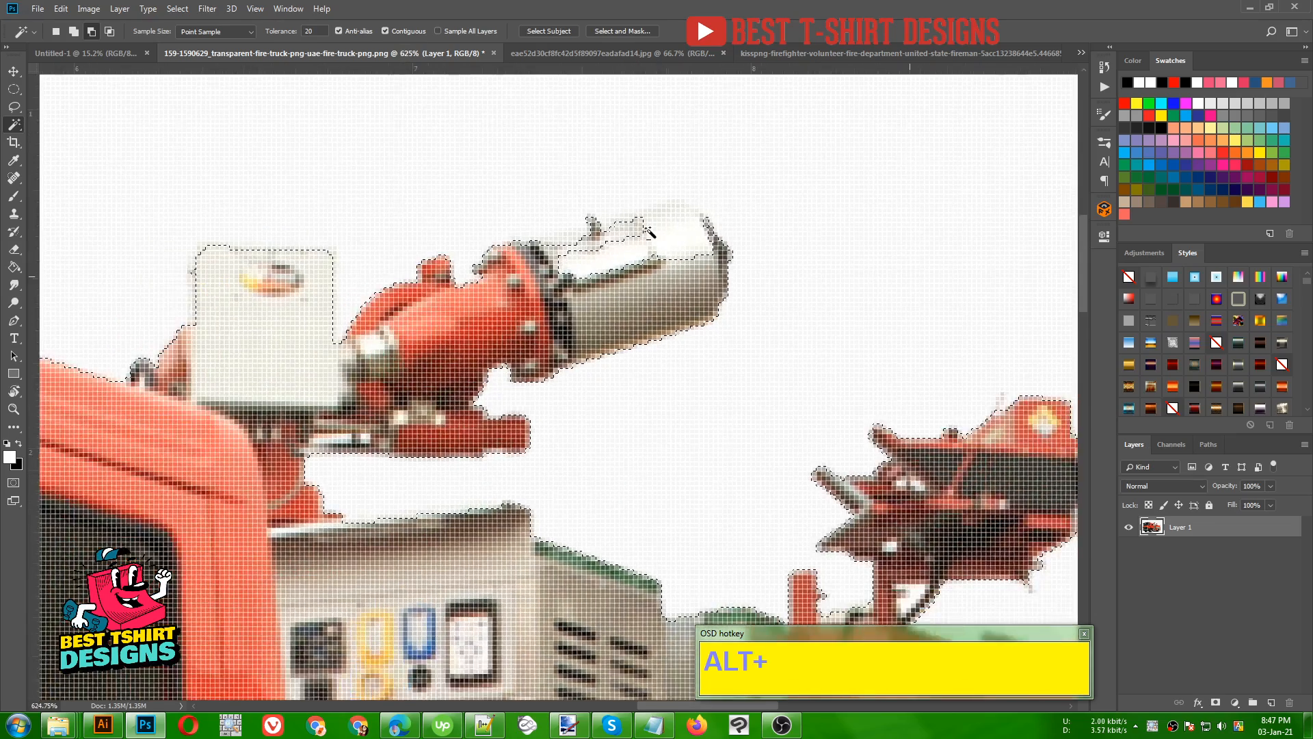
scroll(649, 233, down, 2)
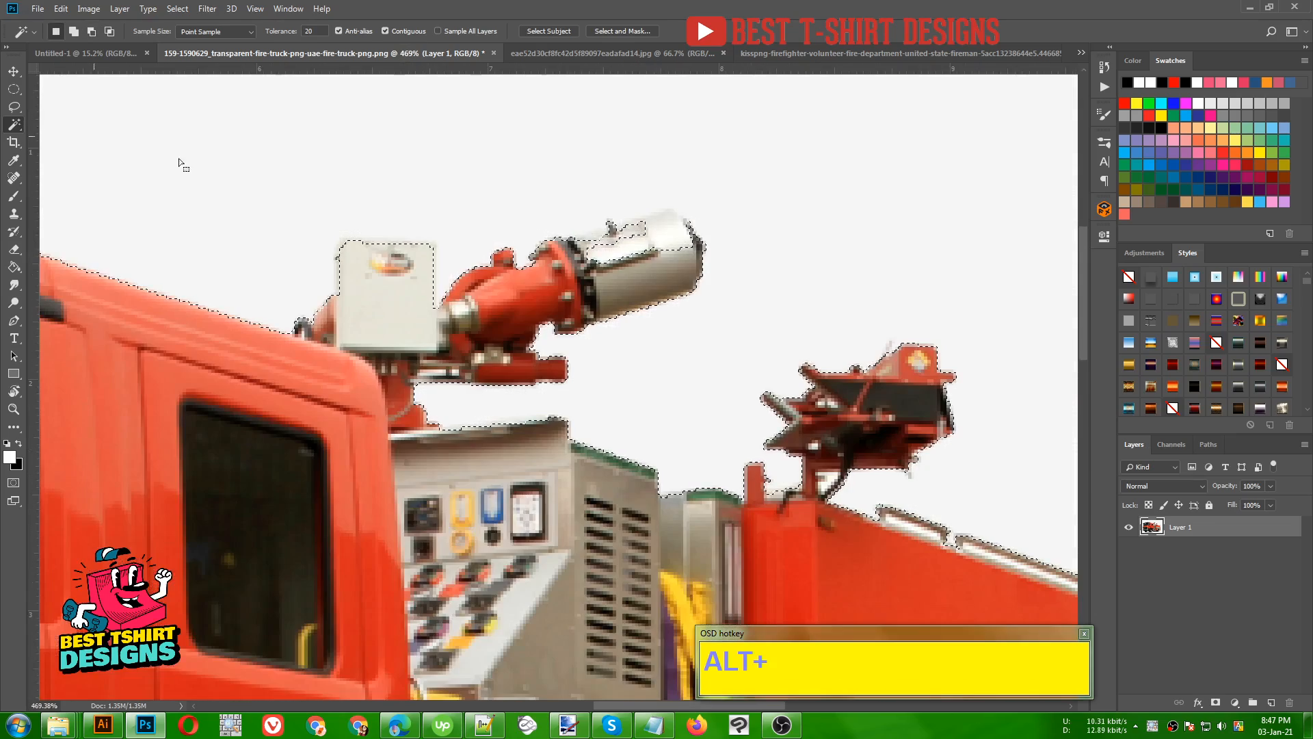
click(13, 107)
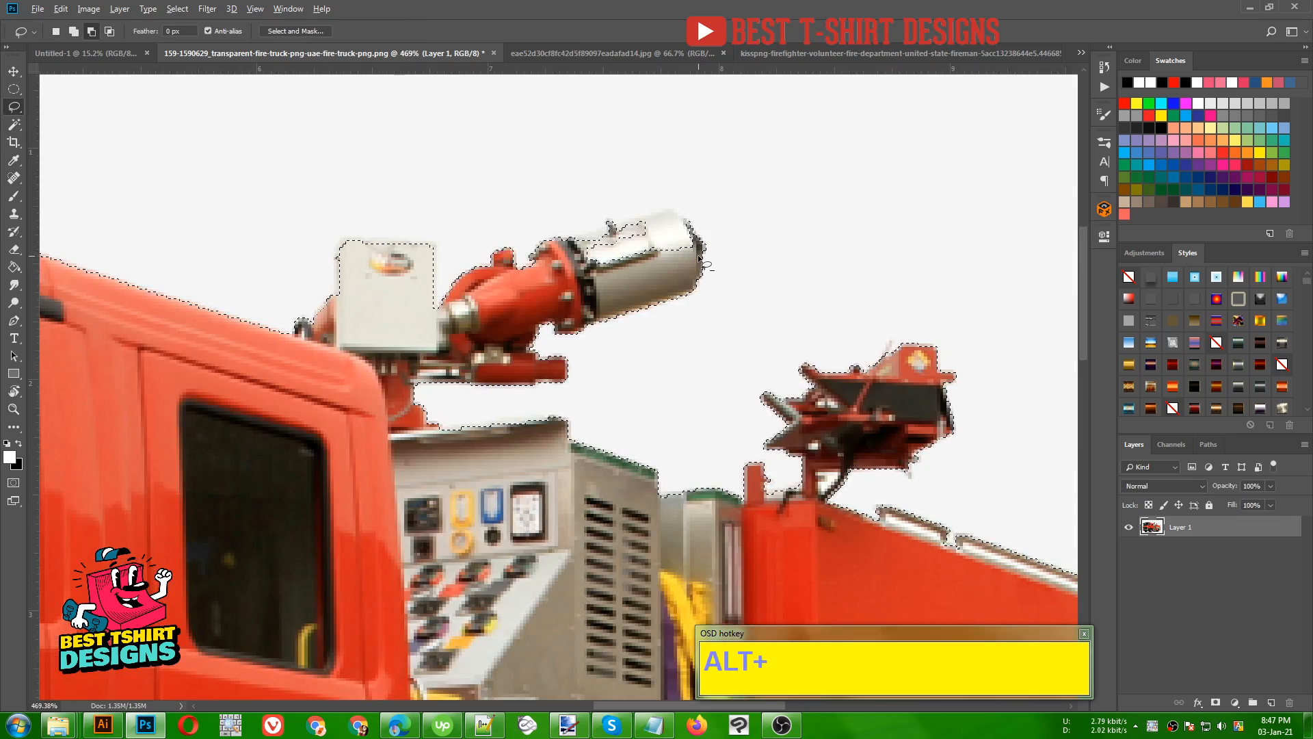
mouse_move(691, 229)
alt+mouse_down()
mouse_move(643, 220)
mouse_move(593, 244)
mouse_move(574, 272)
mouse_move(692, 273)
mouse_move(687, 261)
alt+mouse_up()
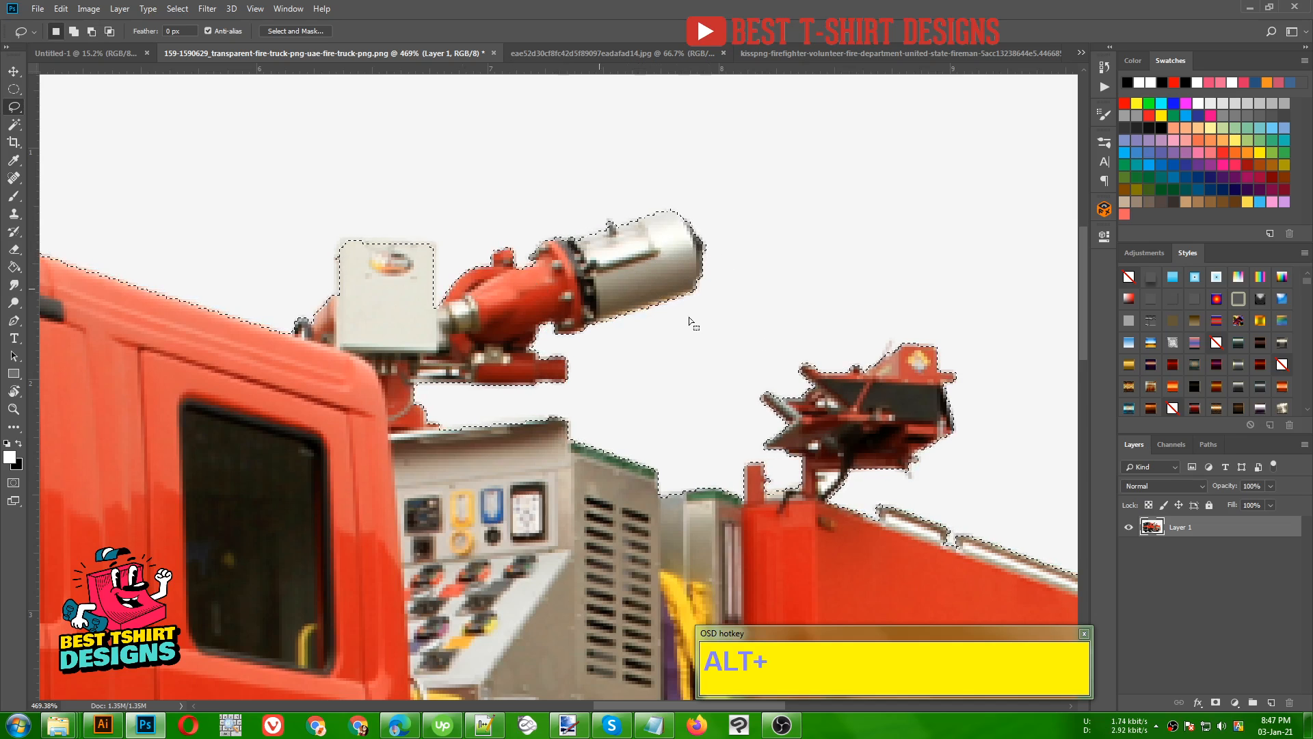
- Subtract the white end of the roof rail beside the truck's rear lamp from the background selection with the Lasso
alt+scroll(688, 317, down, 5)
alt+scroll(586, 270, down, 3)
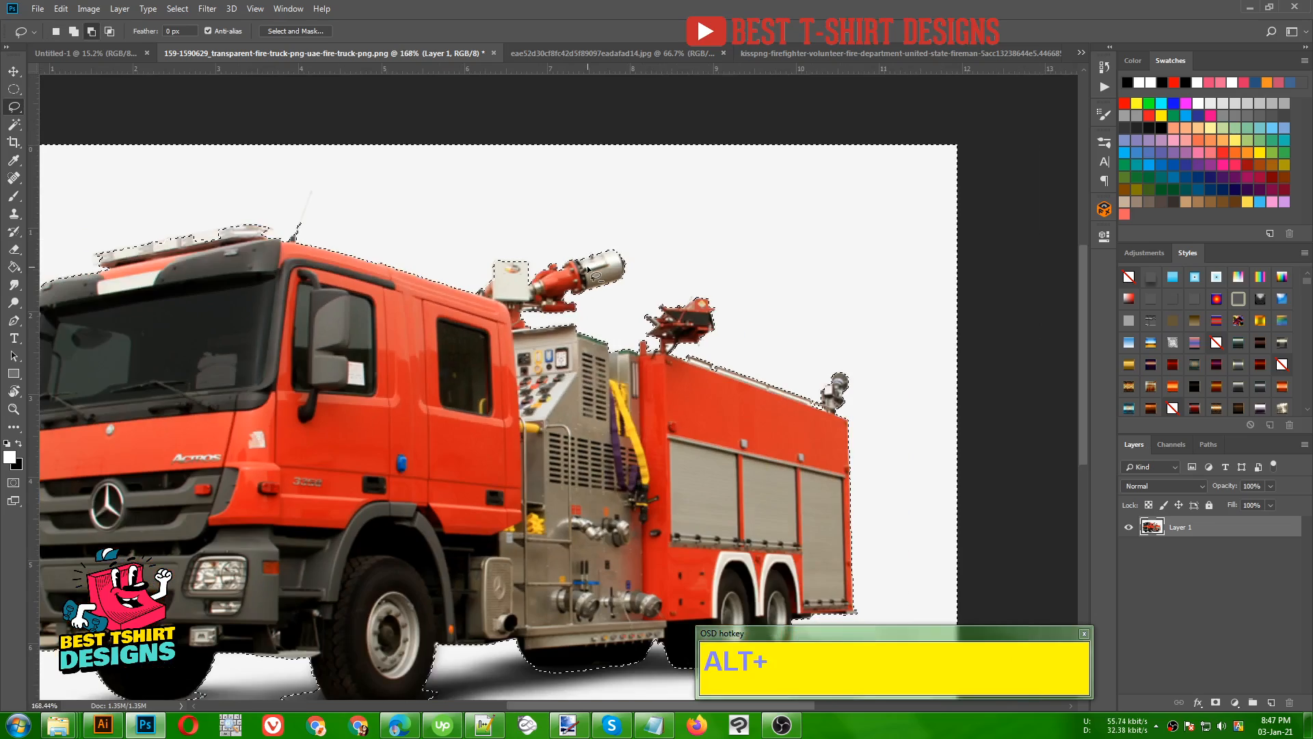
alt+scroll(841, 383, up, 5)
alt+scroll(817, 396, up, 3)
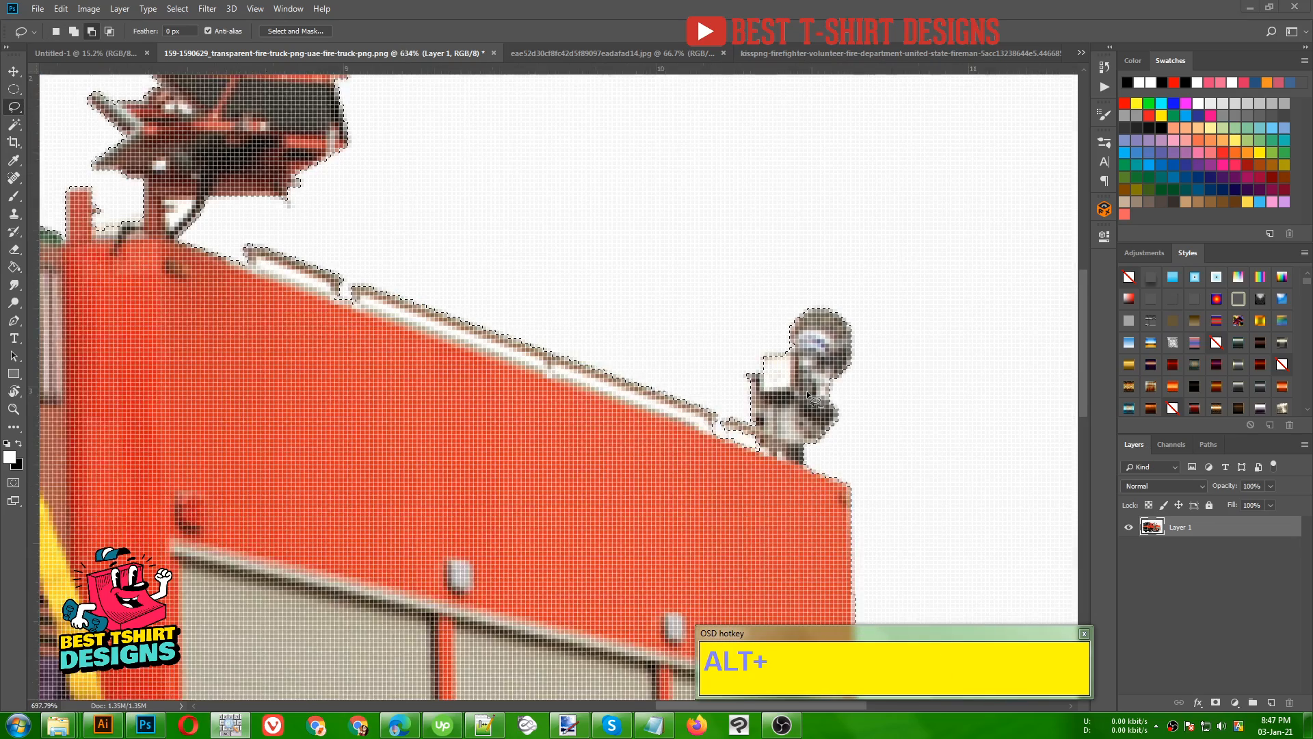
alt+scroll(684, 422, down, 2)
click(662, 418)
alt+scroll(747, 308, down, 4)
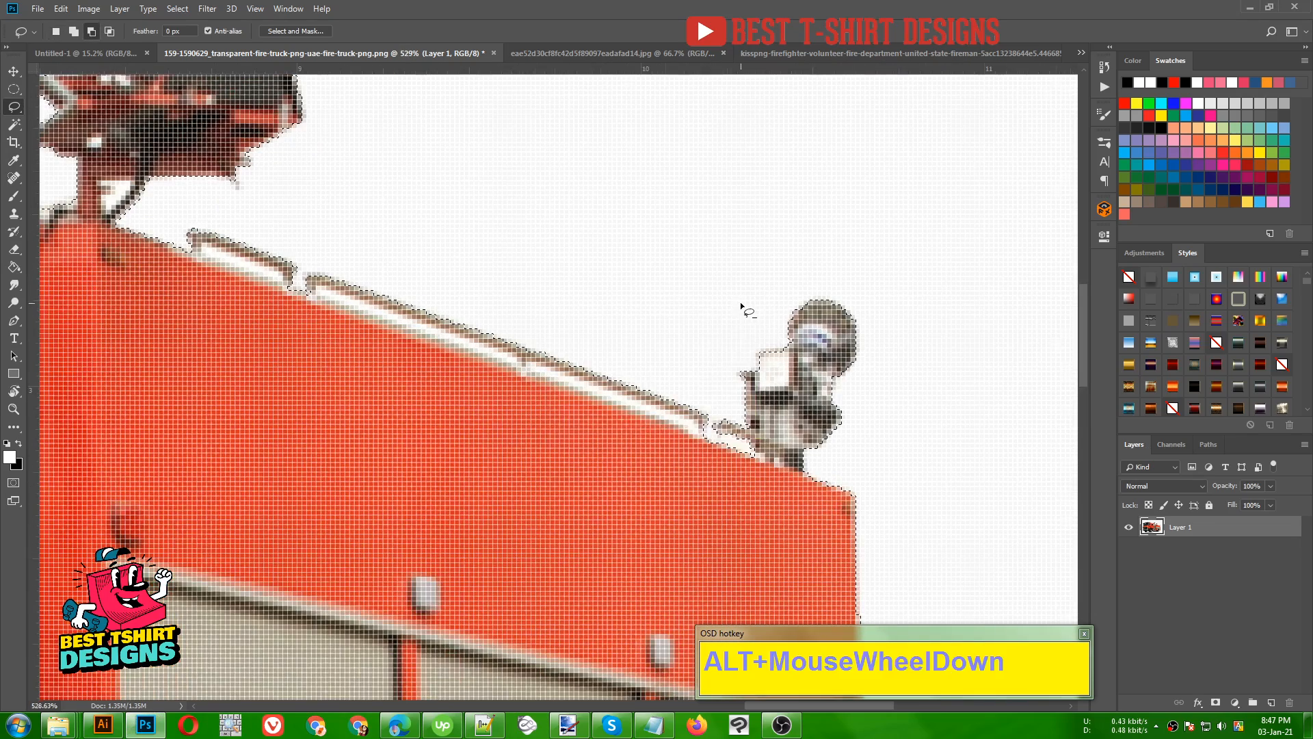
alt+scroll(750, 313, up, 5)
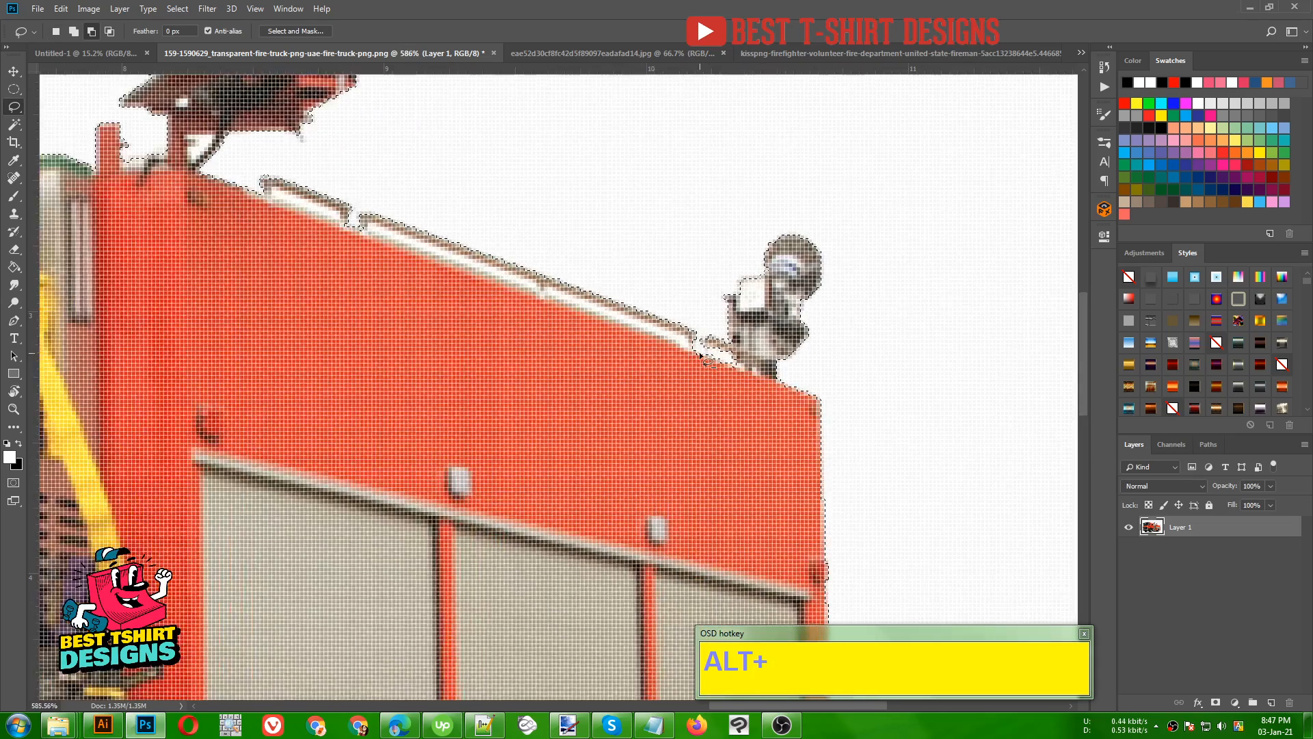
drag(723, 353, 694, 360)
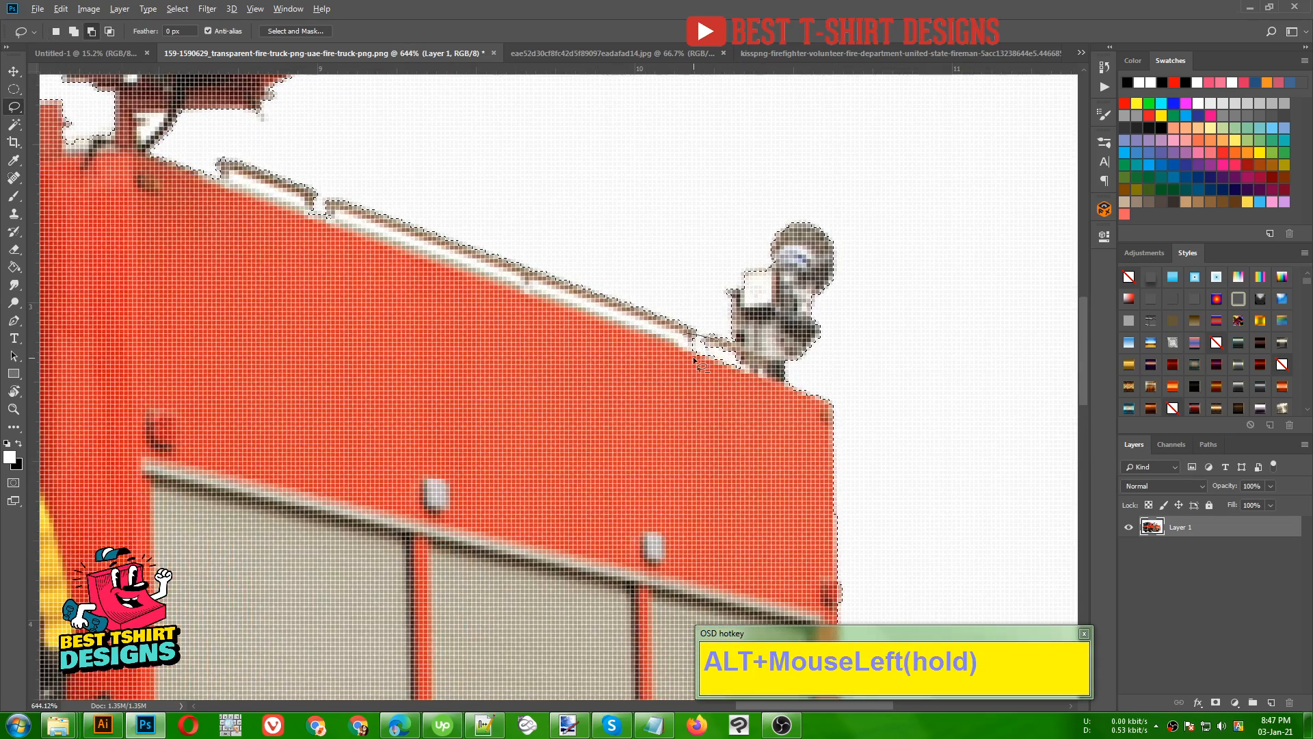
drag(766, 380, 767, 381)
alt+scroll(766, 253, down, 3)
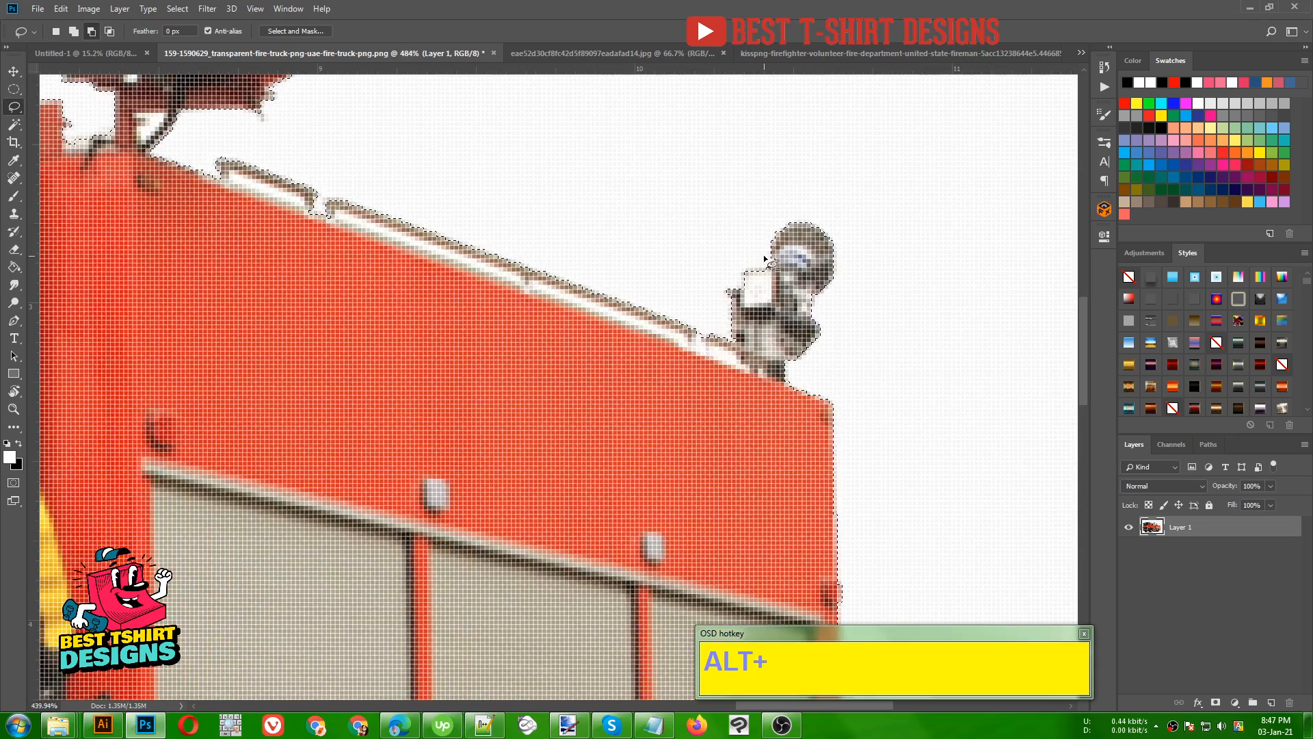
alt+scroll(766, 254, down, 5)
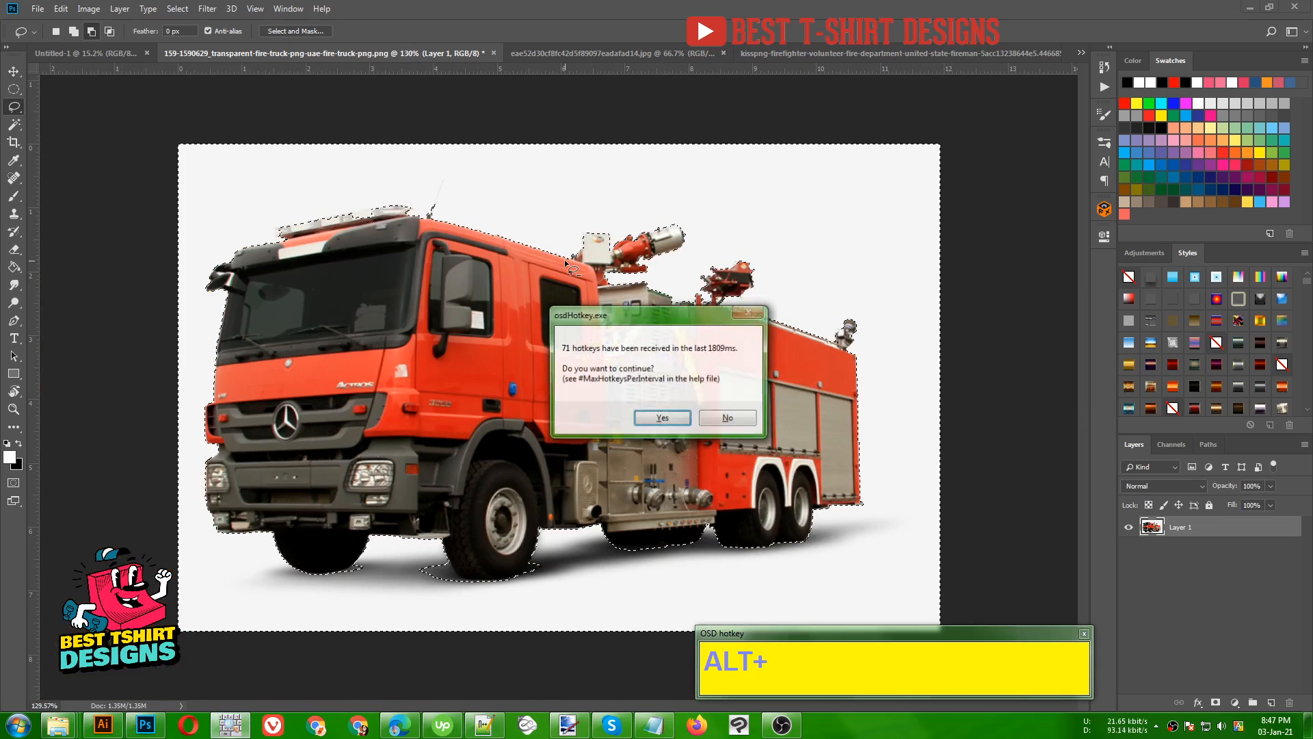
key(Return)
alt+scroll(559, 387, down, 1)
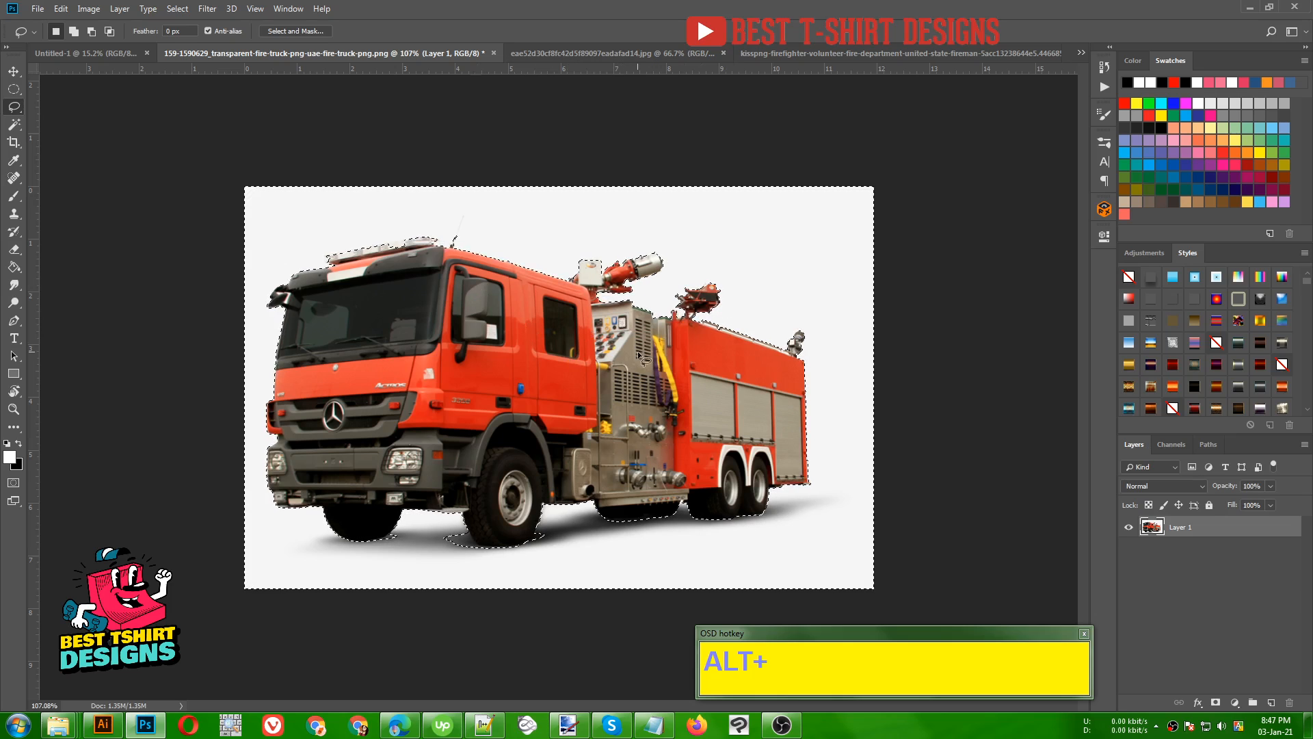
scroll(639, 354, down, 1)
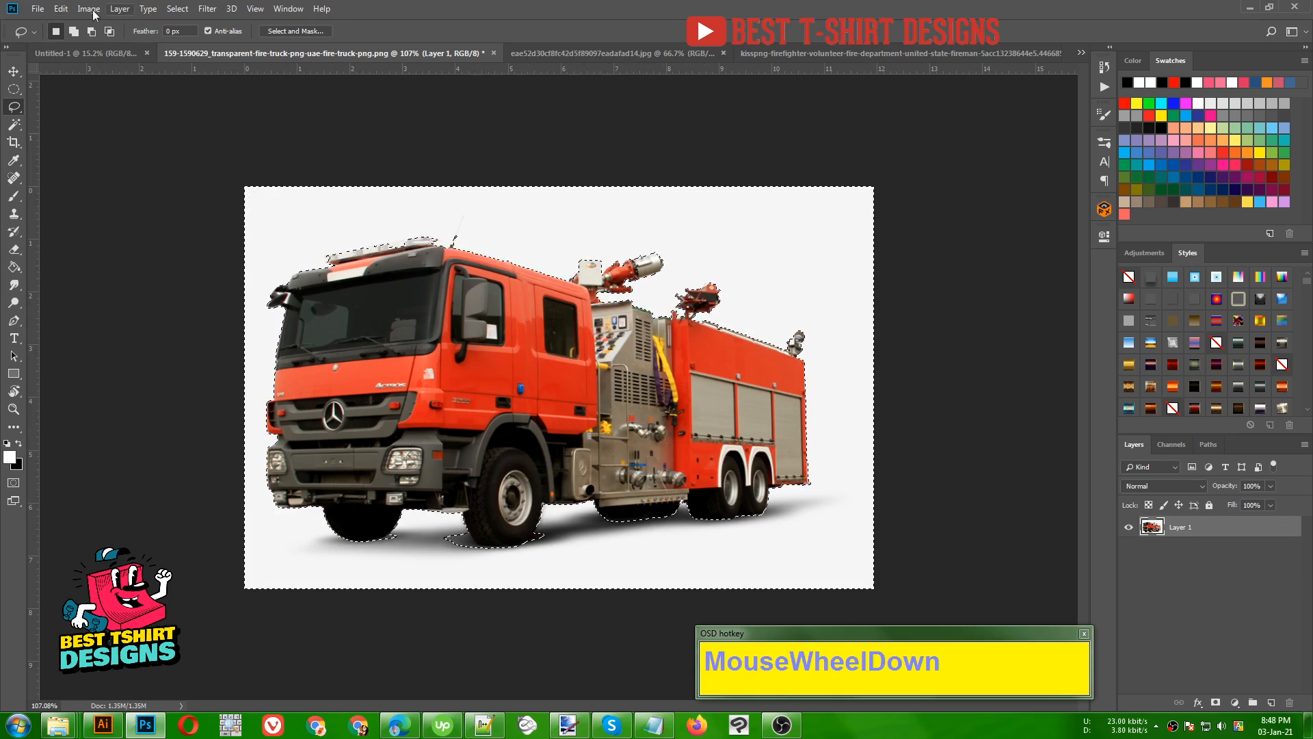
- Invert the selection to cover the fire truck and add a layer mask from it to hide the background
click(177, 8)
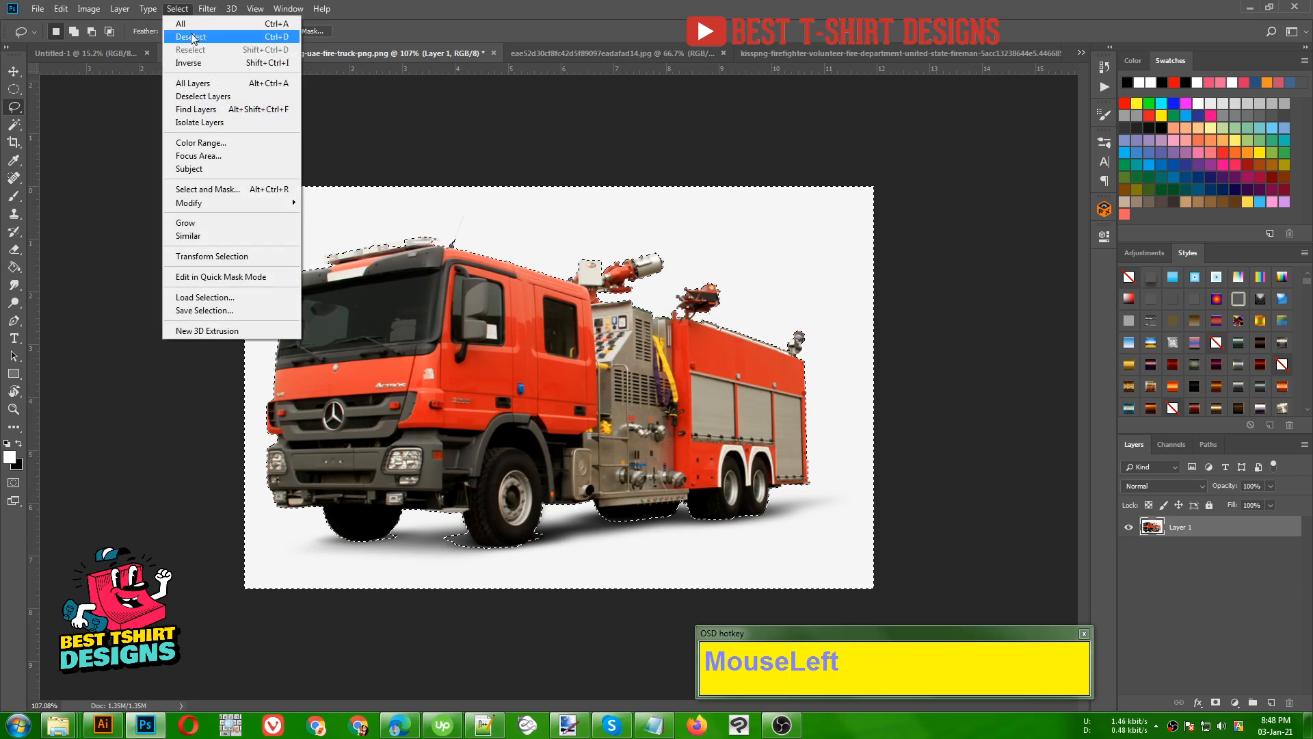
click(203, 63)
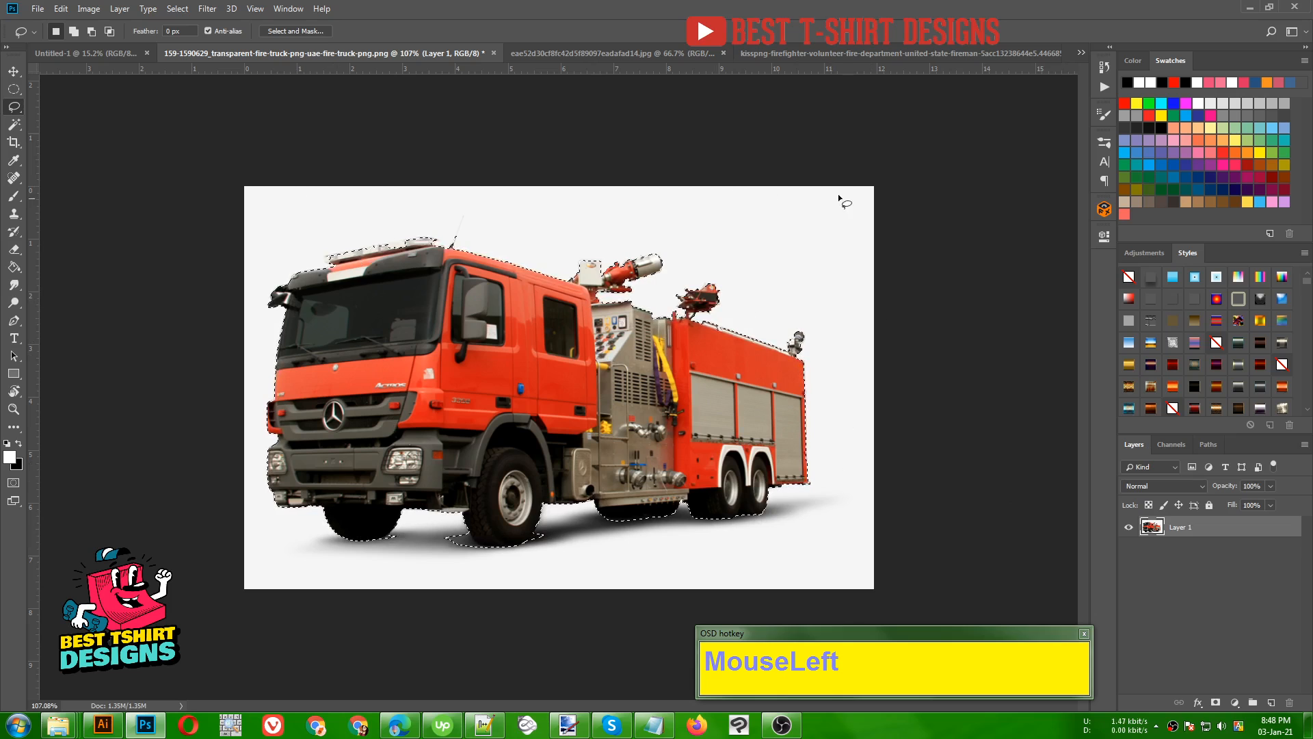
click(1216, 702)
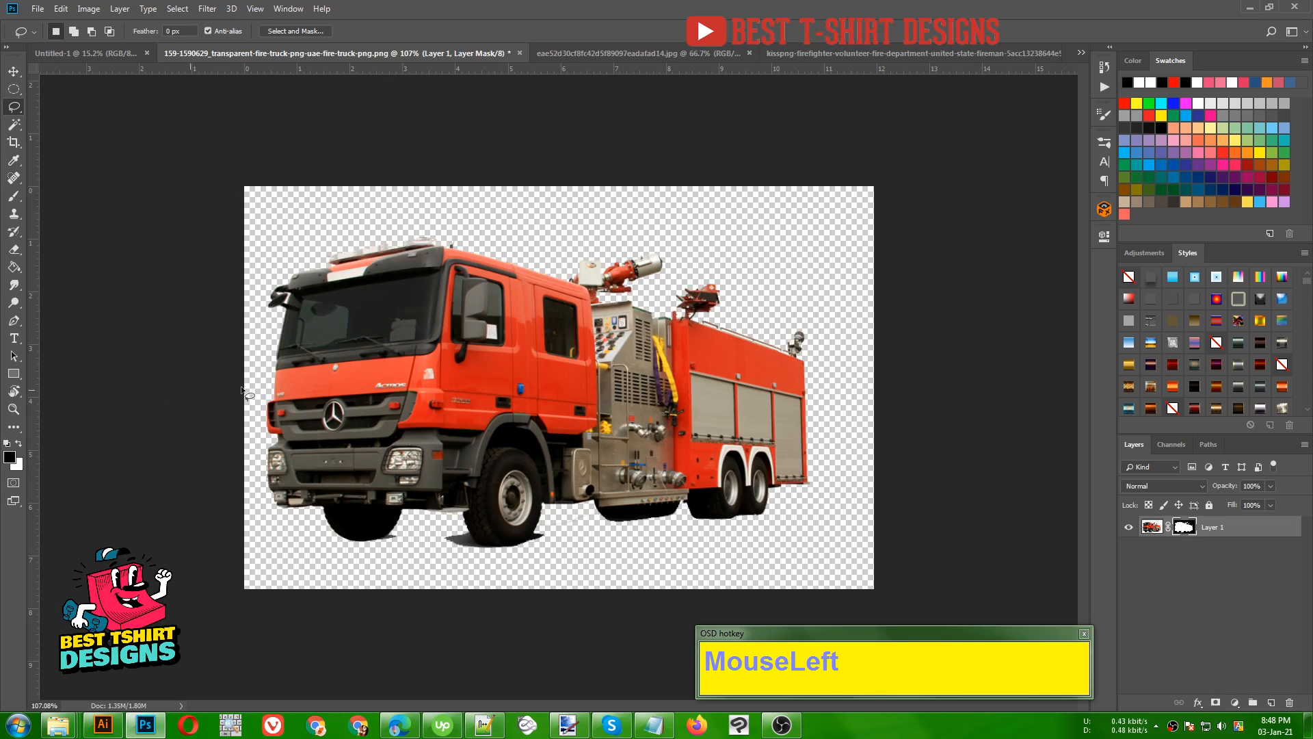
- Hide the middle of the truck by brushing black on the layer mask, and restore it by brushing white
click(15, 198)
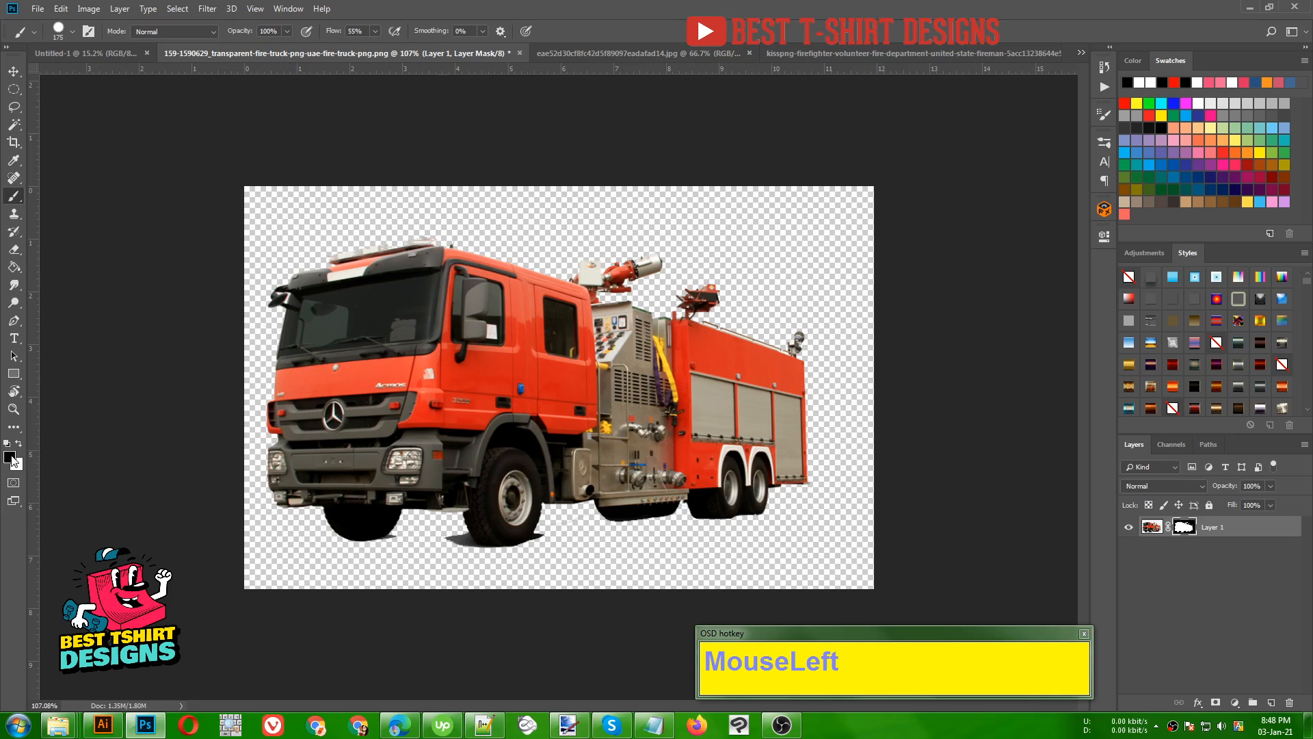
drag(374, 432, 659, 408)
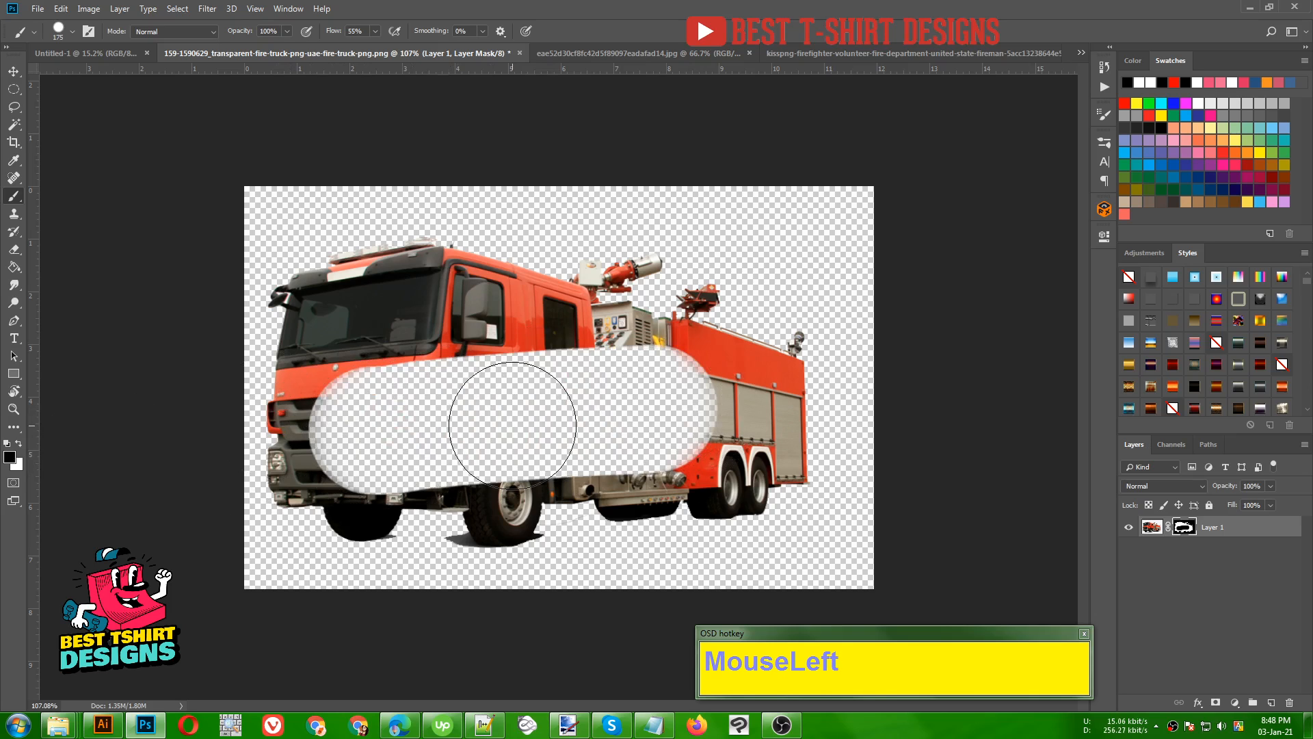
key(x)
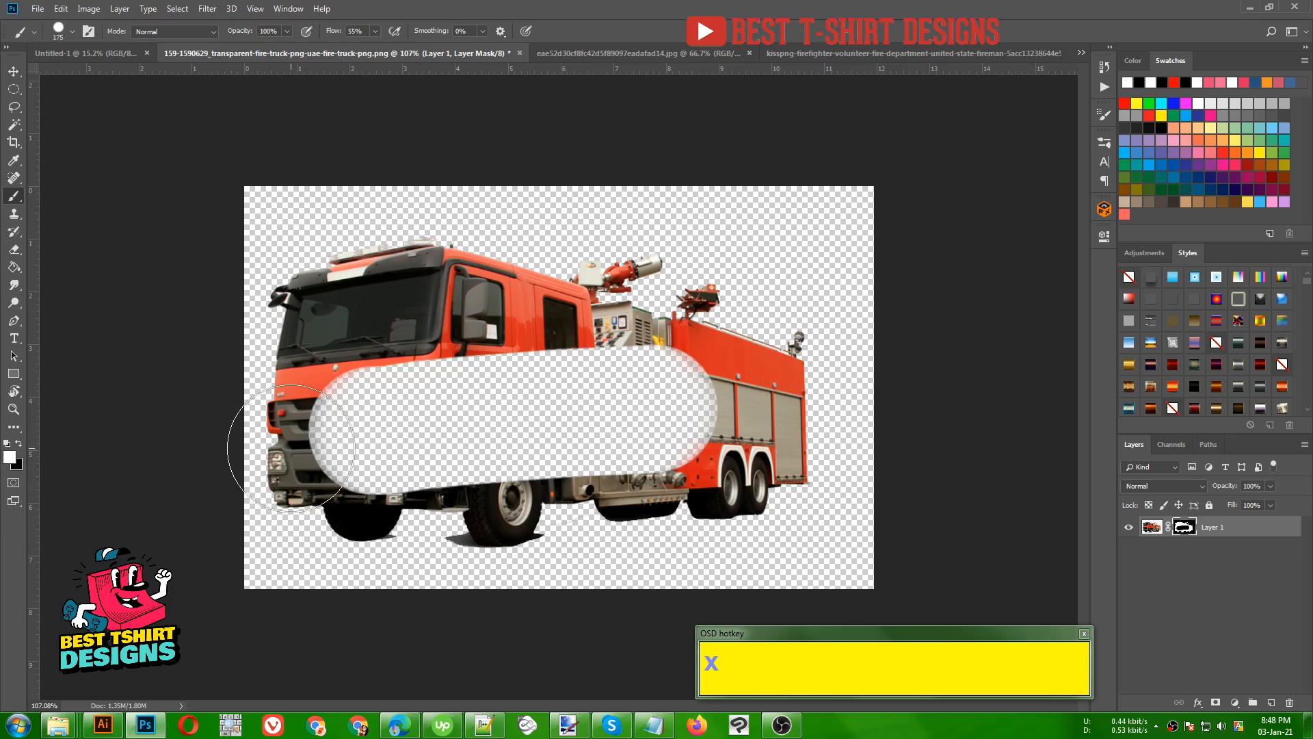
mouse_move(380, 425)
mouse_down()
mouse_move(343, 435)
mouse_move(365, 457)
mouse_move(698, 410)
mouse_move(590, 387)
mouse_move(380, 390)
mouse_move(511, 410)
mouse_up()
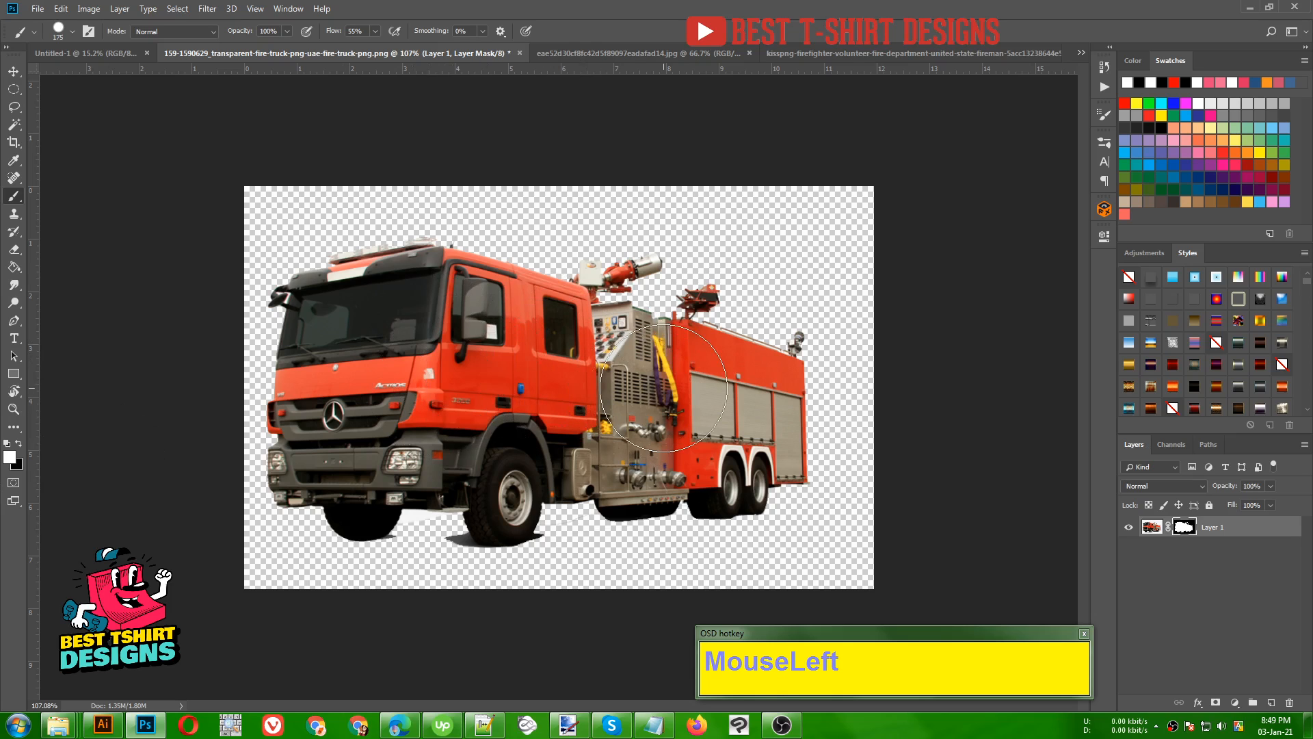
- Move the masked fire truck into the Untitled-1 document, scale it to about two-thirds of the canvas width and centre it horizontally
key(v)
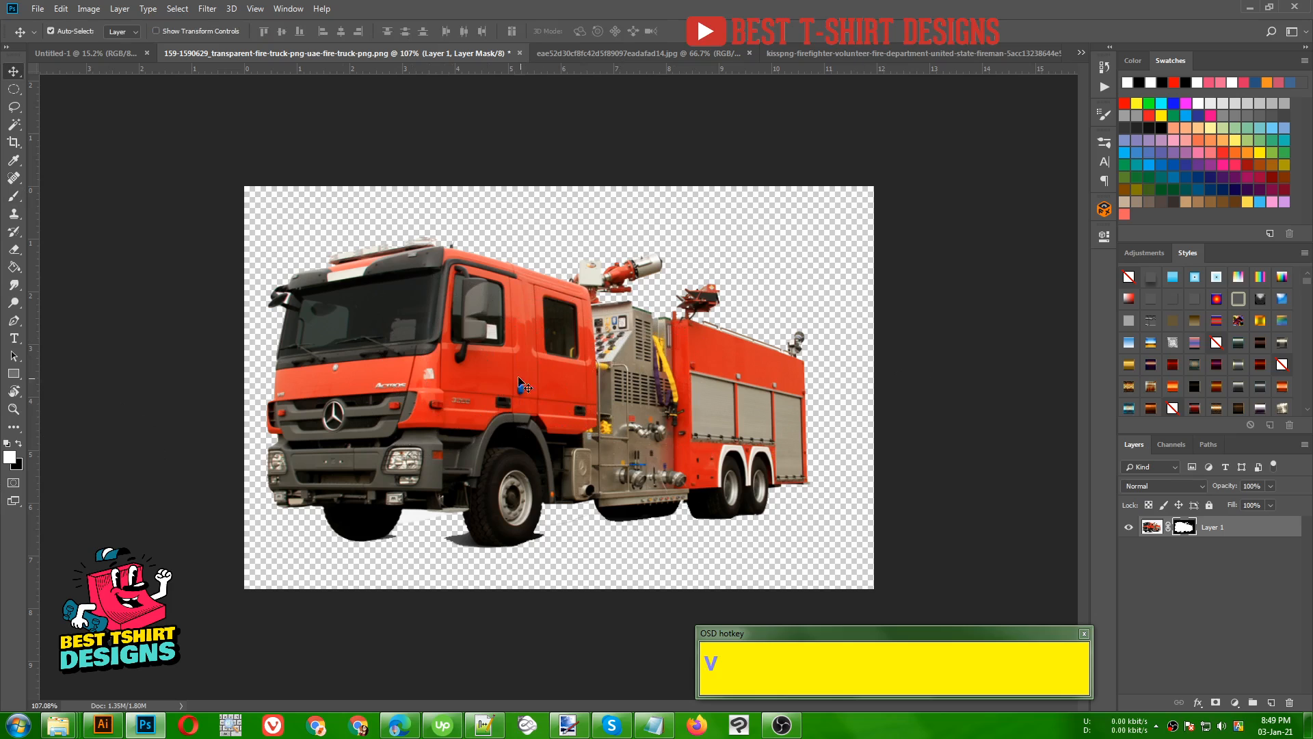
mouse_move(519, 376)
mouse_down()
mouse_move(376, 257)
mouse_move(91, 59)
mouse_move(504, 379)
mouse_up()
key(ctrl+t)
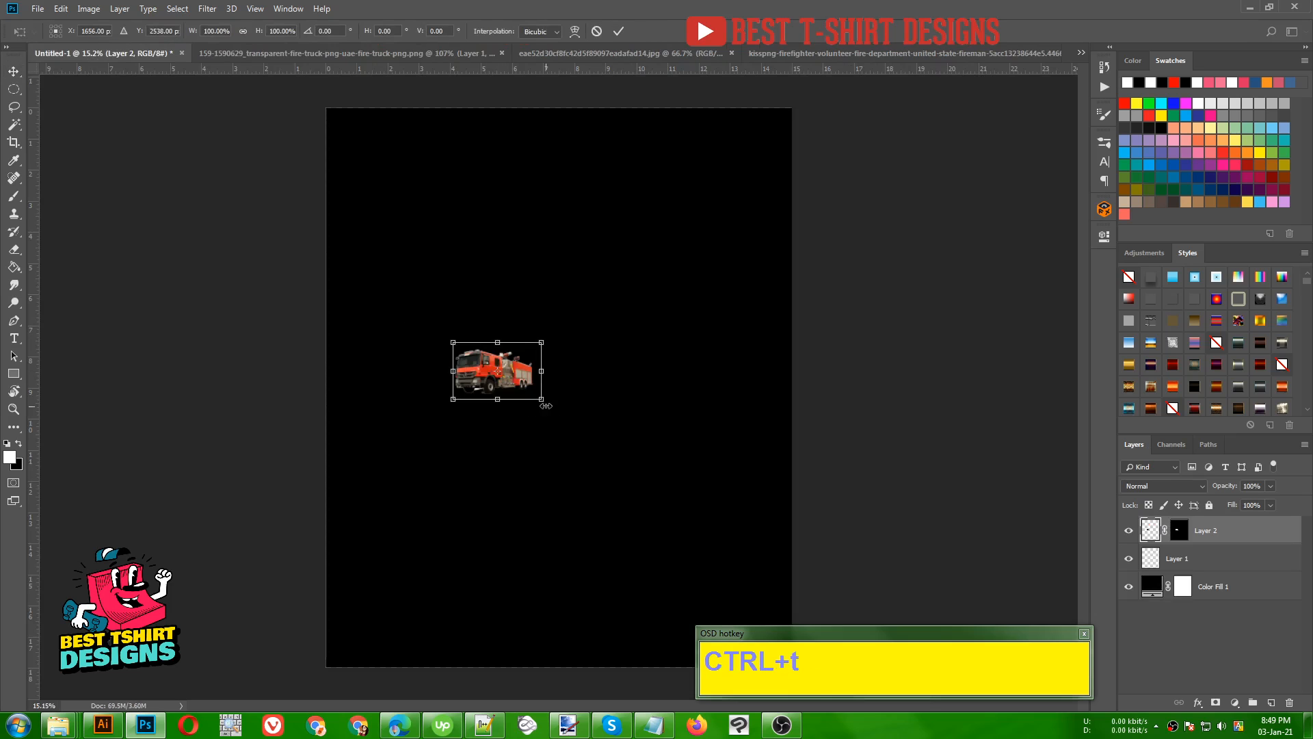
alt+shift+click(587, 438)
drag(587, 438, 676, 469)
drag(536, 390, 599, 449)
double_click(599, 448)
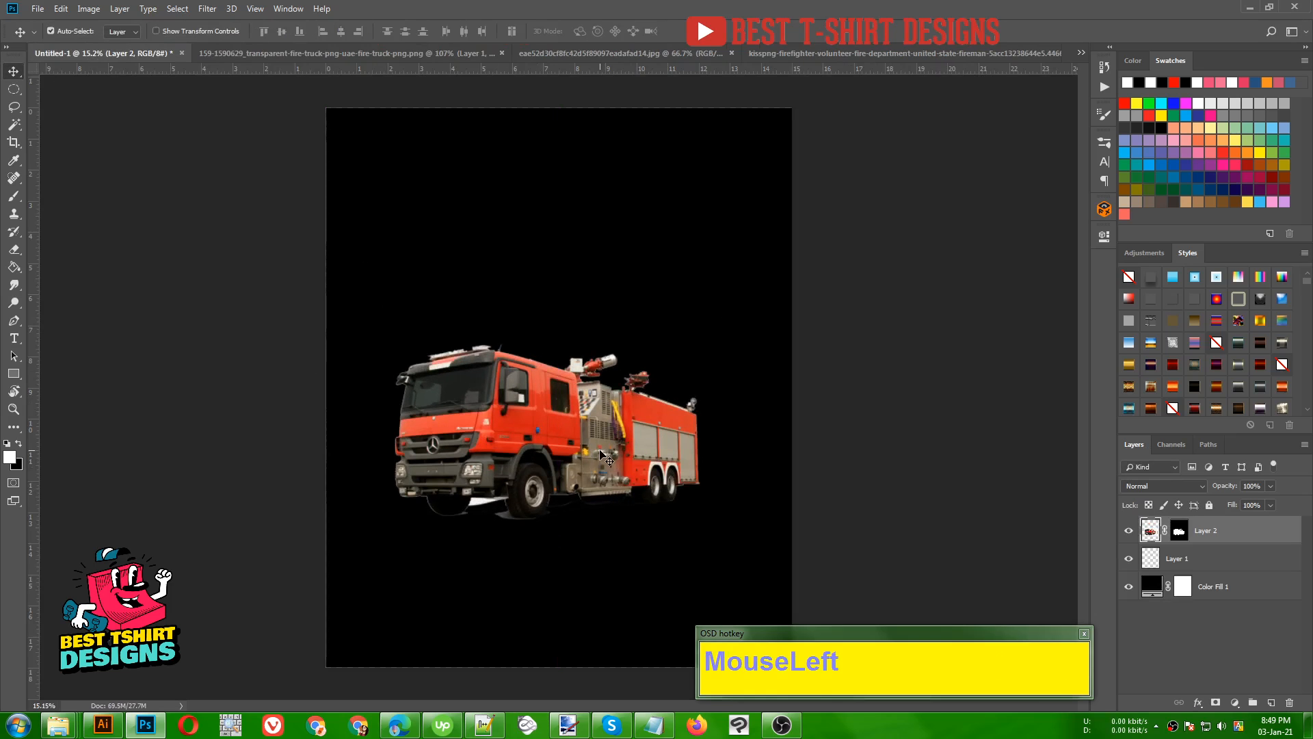
scroll(601, 455, up, 3)
scroll(537, 472, down, 2)
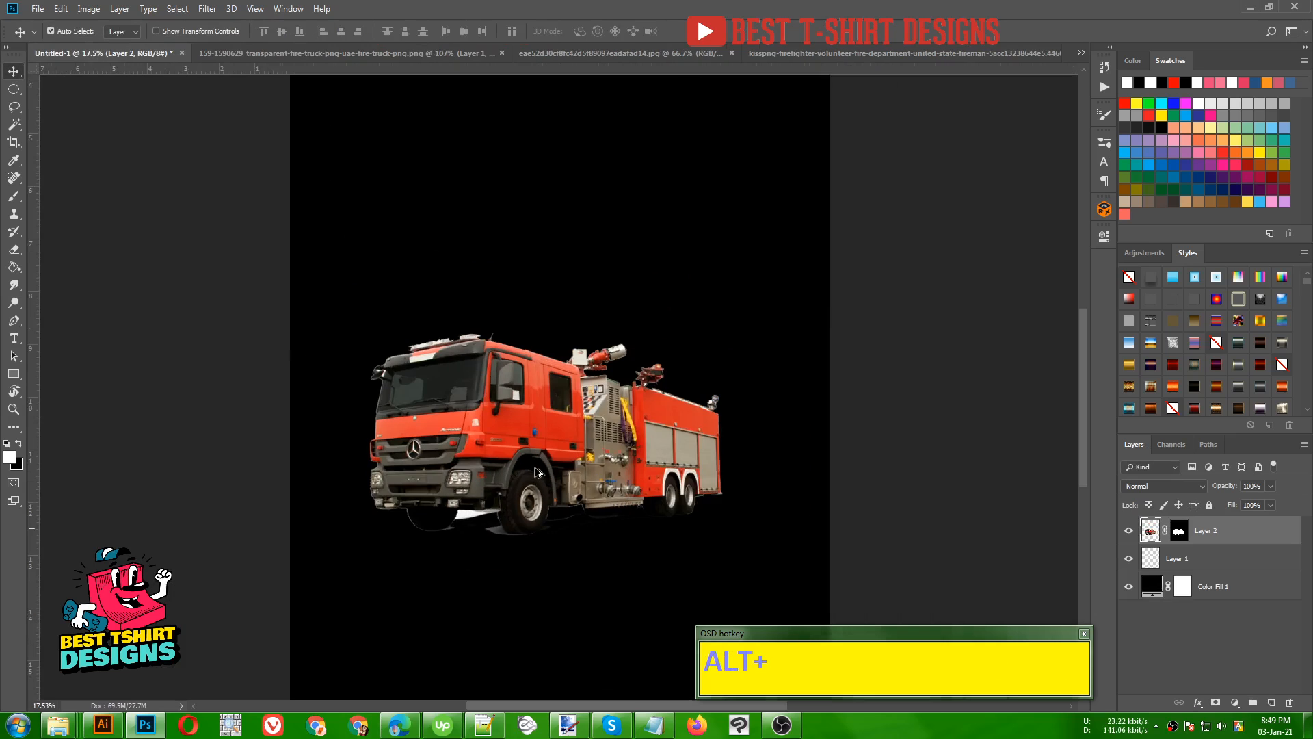
scroll(537, 472, down, 2)
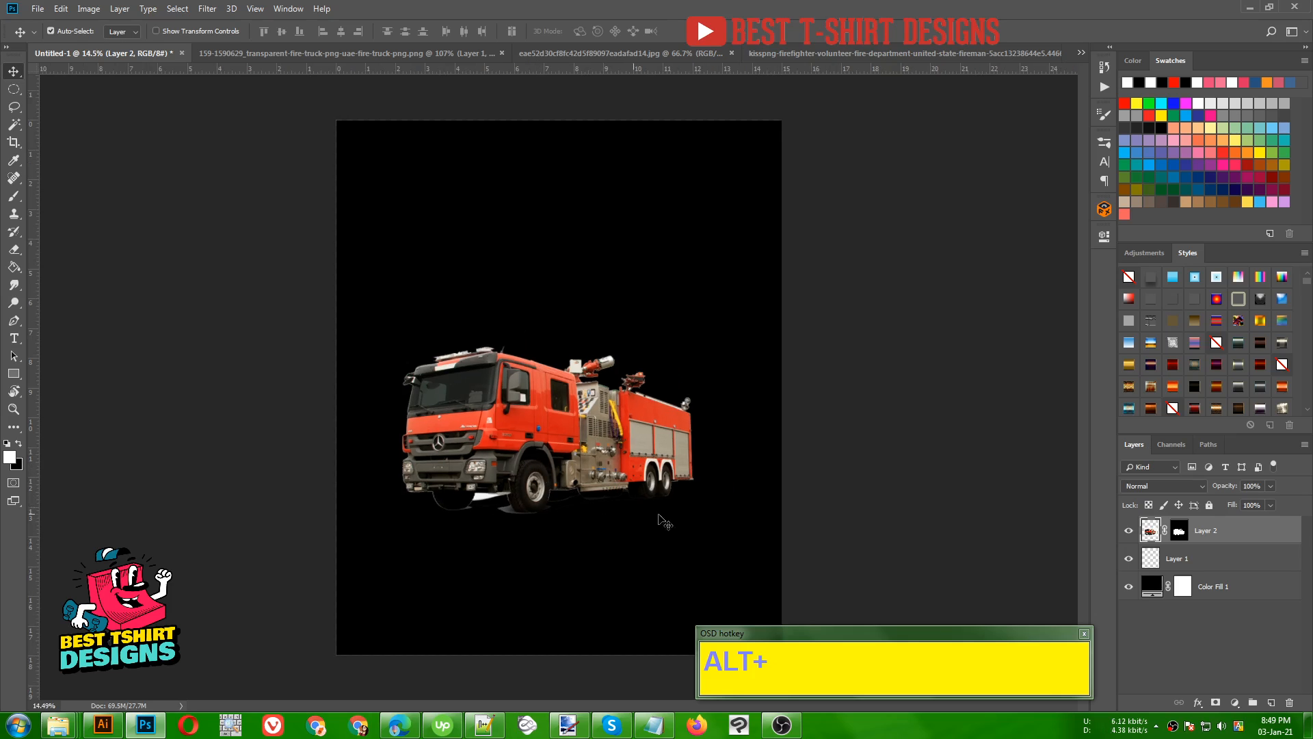
- Switch to the firefighter image and select the white background on both sides of the figure with the Magic Wand
click(367, 54)
click(629, 53)
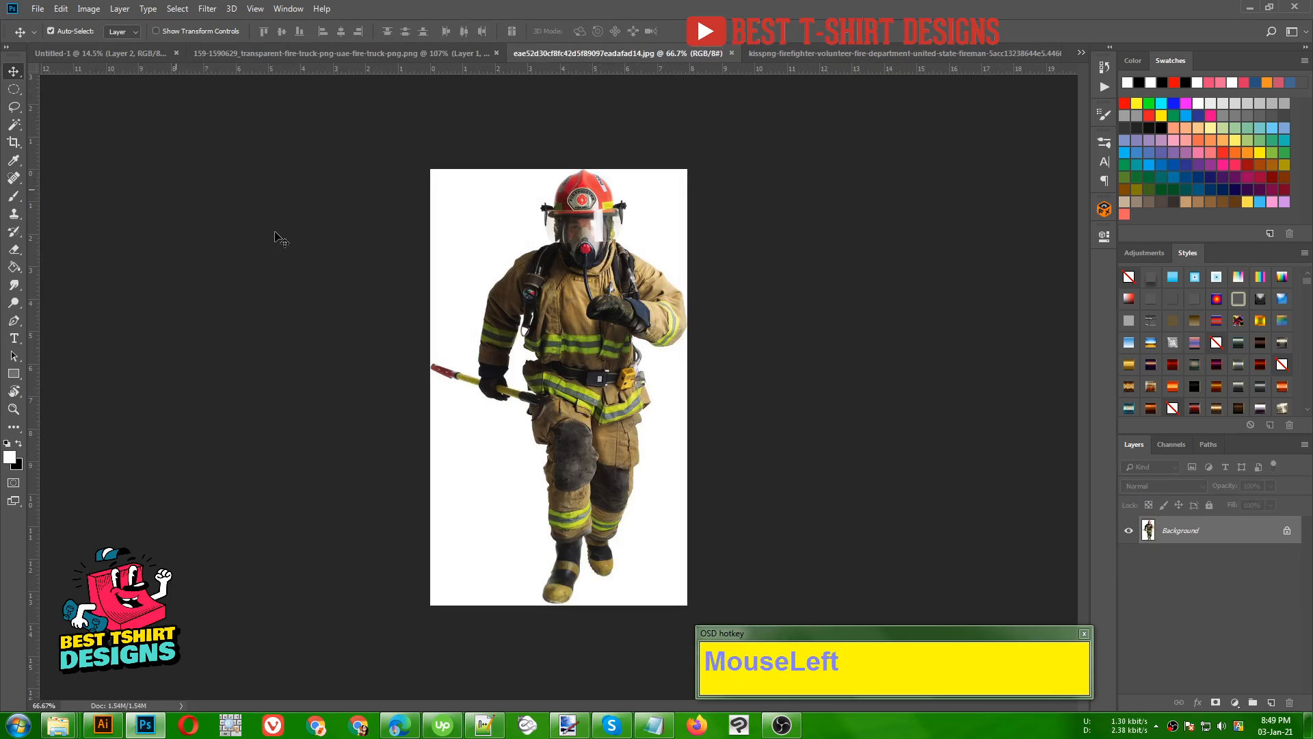
click(15, 129)
click(501, 236)
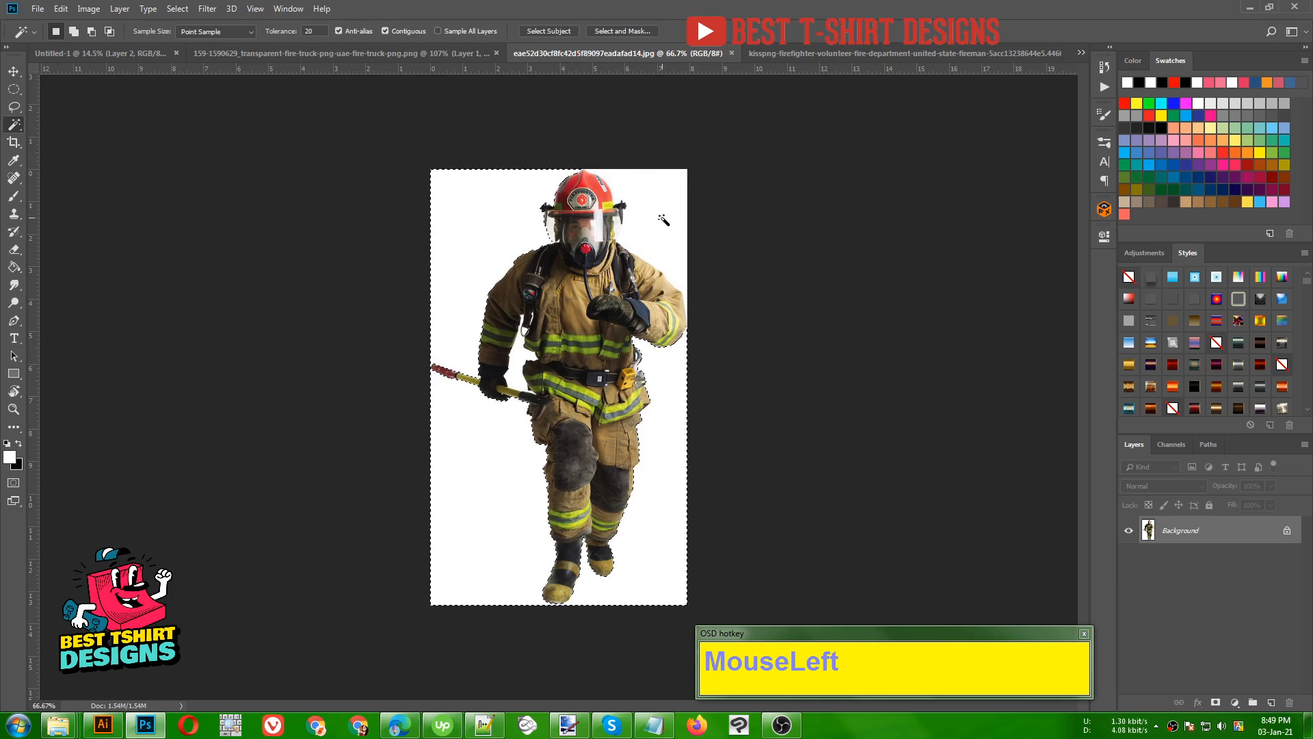
scroll(662, 218, up, 5)
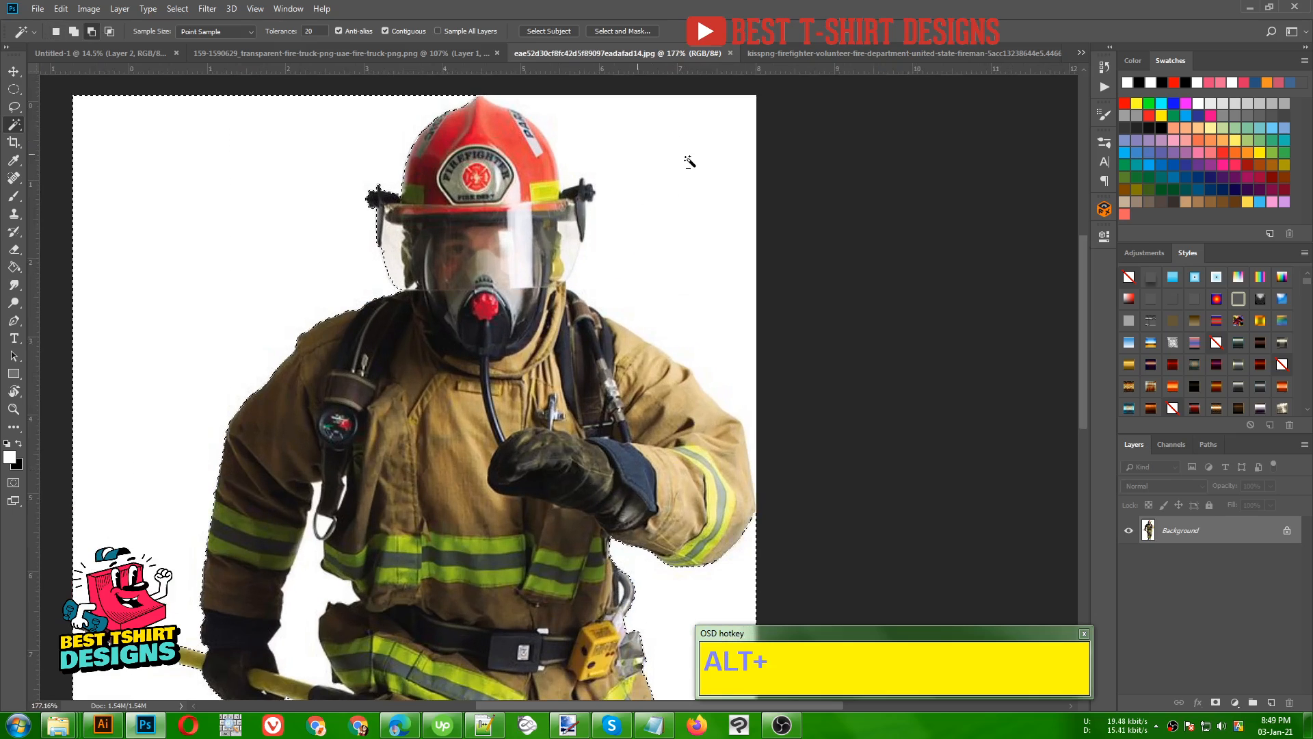
shift+click(697, 256)
- Subtract the transparent visor edge below the helmet's right-hand bracket from the firefighter's background selection with the Lasso
scroll(697, 257, up, 1)
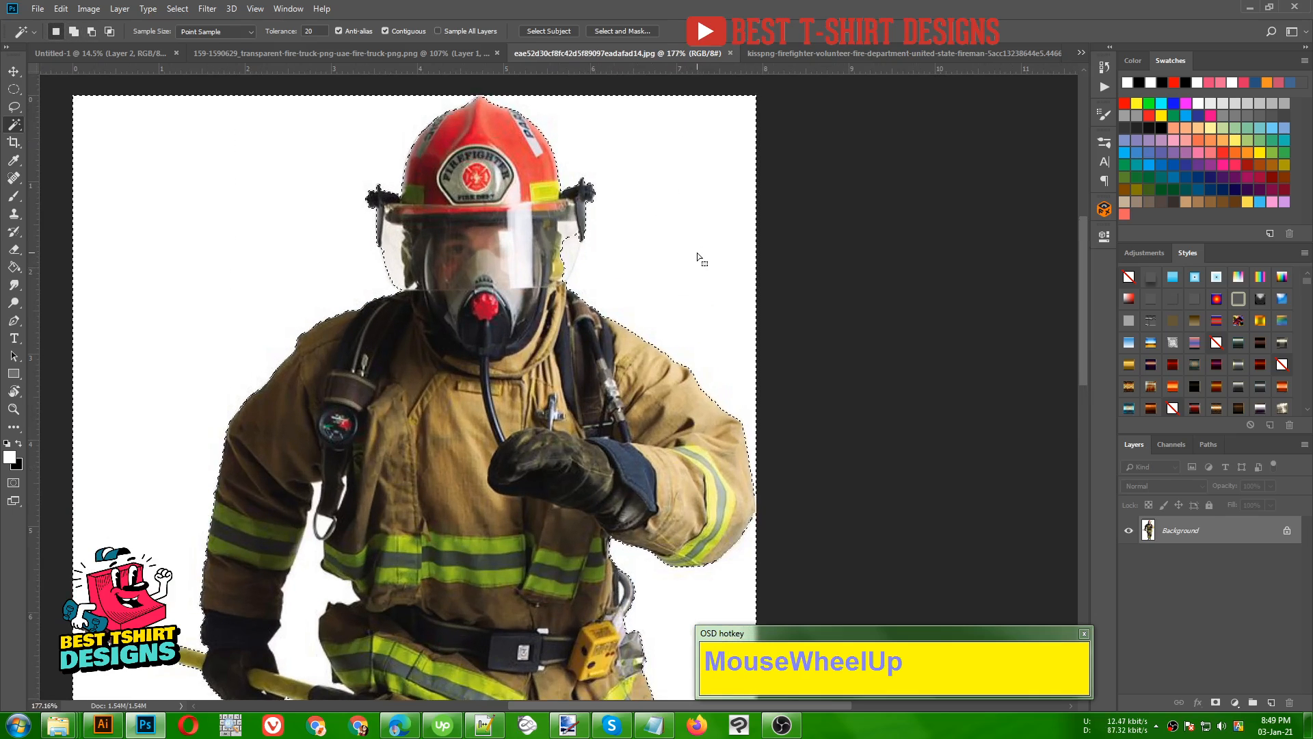
scroll(696, 253, up, 3)
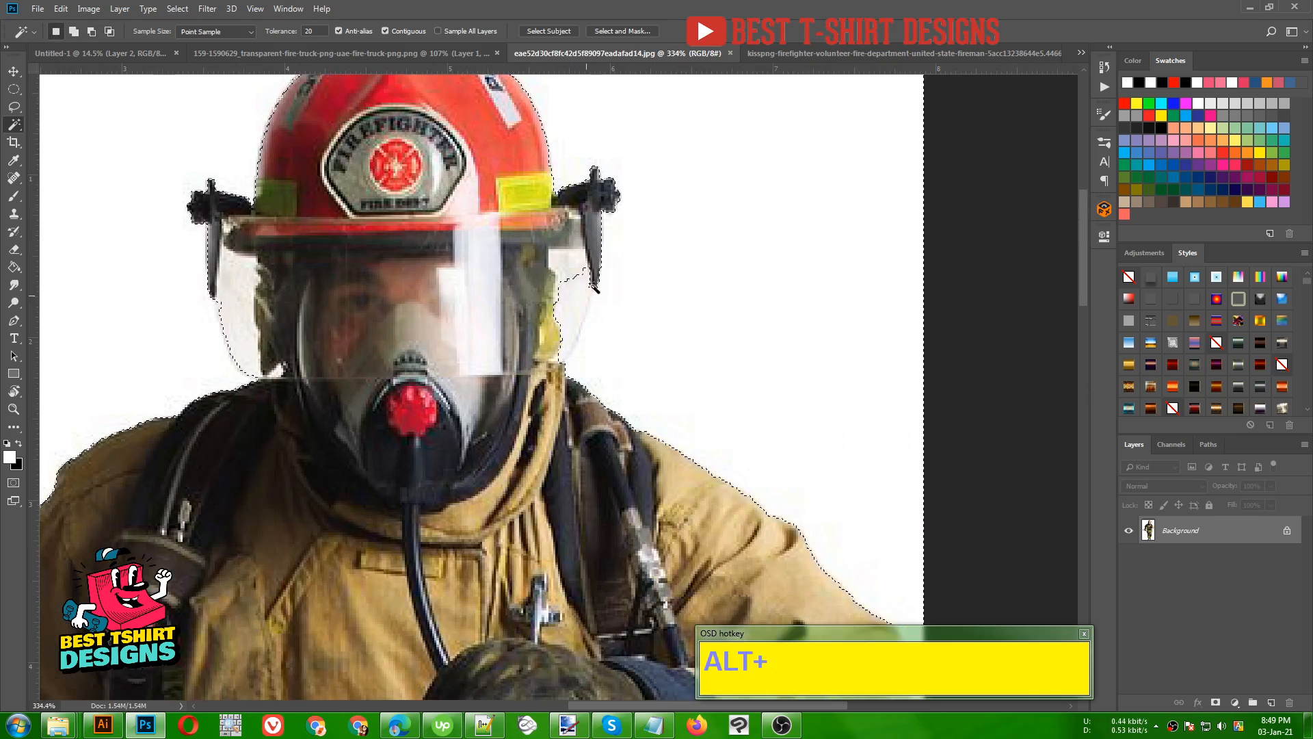
click(14, 107)
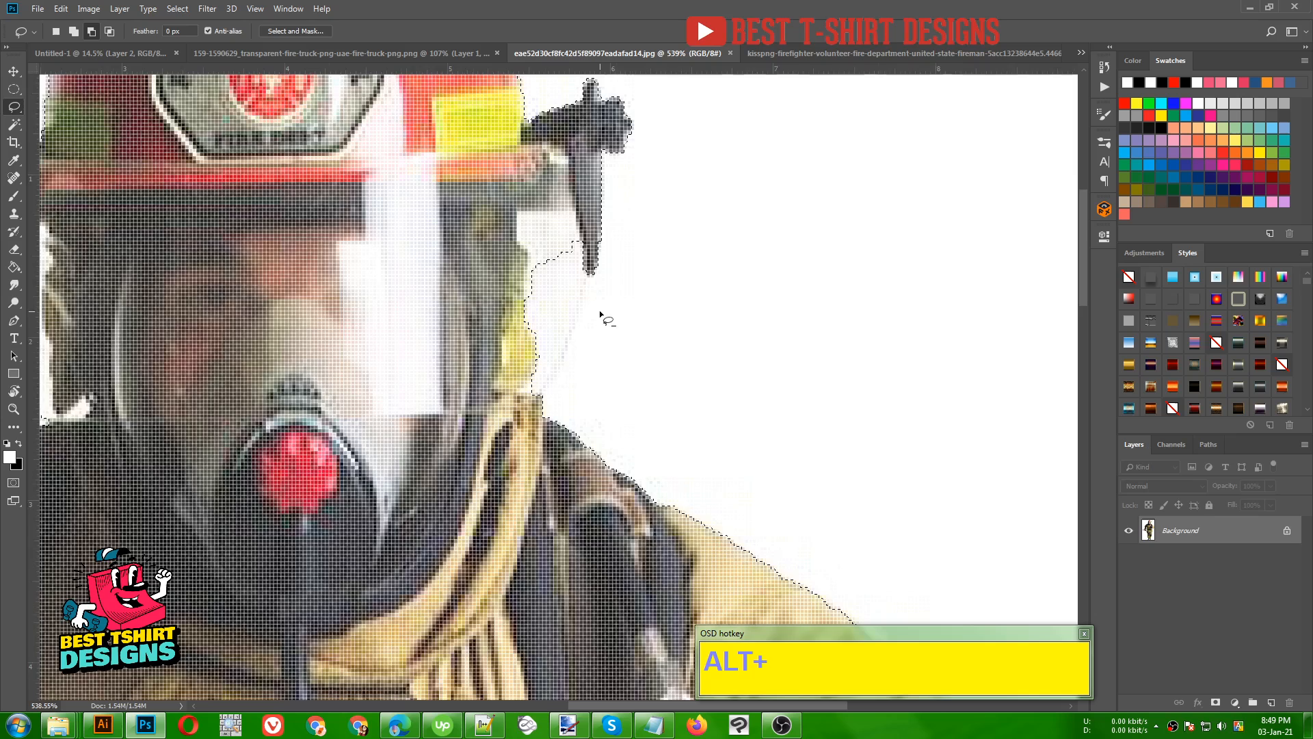
scroll(601, 311, up, 3)
alt+click(592, 254)
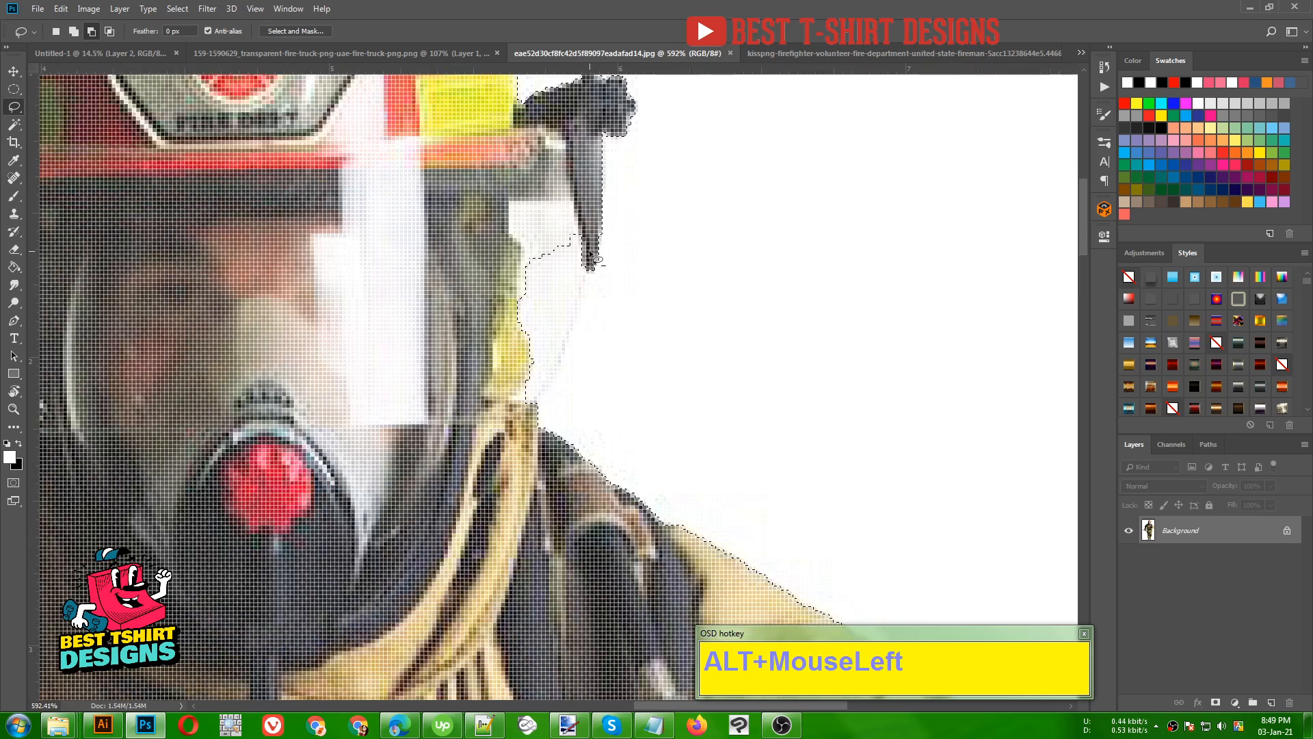
drag(591, 254, 580, 296)
mouse_move(566, 349)
mouse_down()
mouse_move(533, 423)
mouse_move(499, 432)
mouse_up()
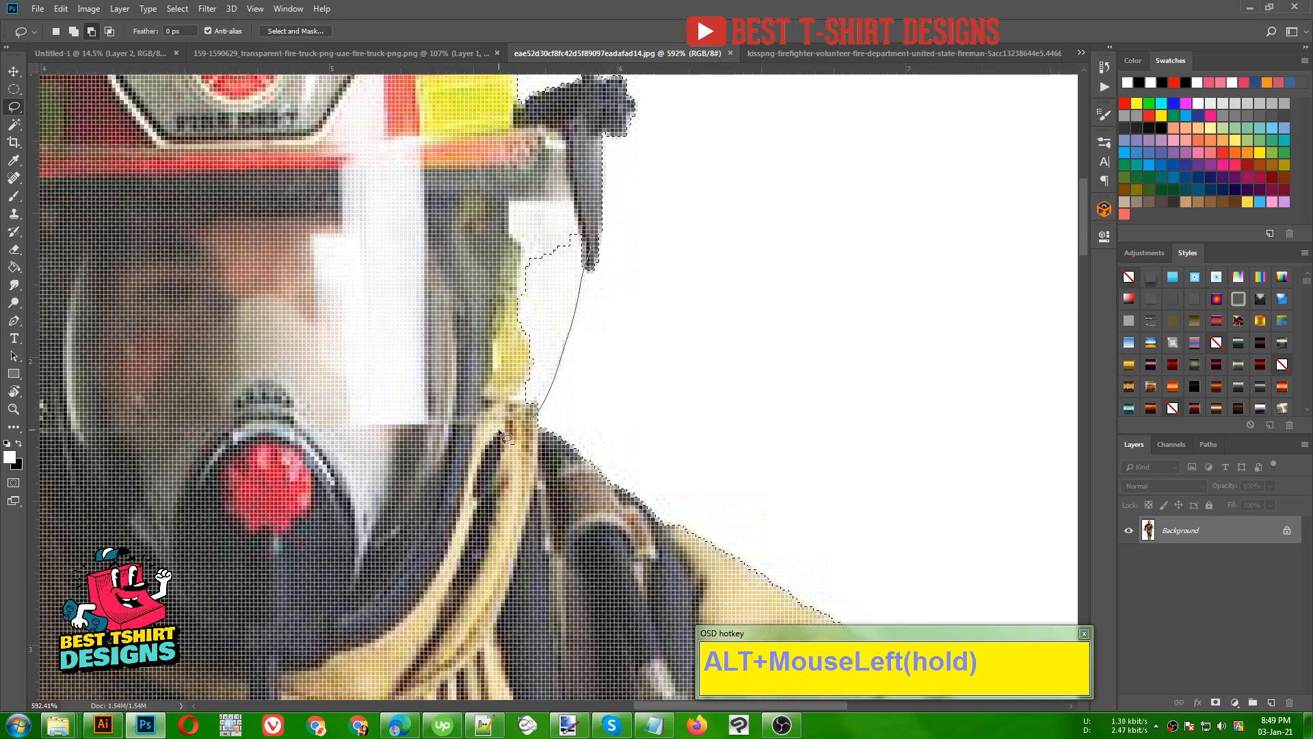
mouse_move(514, 207)
mouse_down()
mouse_move(568, 185)
mouse_move(587, 229)
mouse_up()
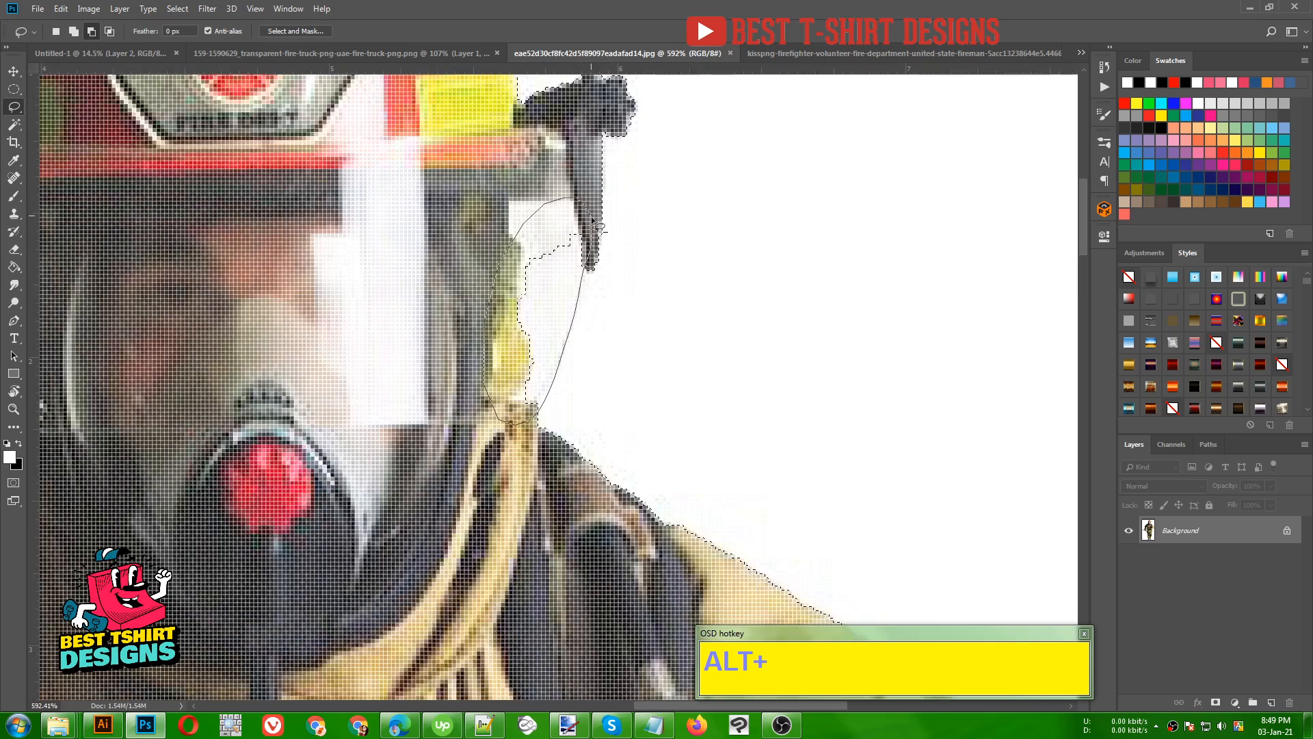
scroll(531, 302, down, 6)
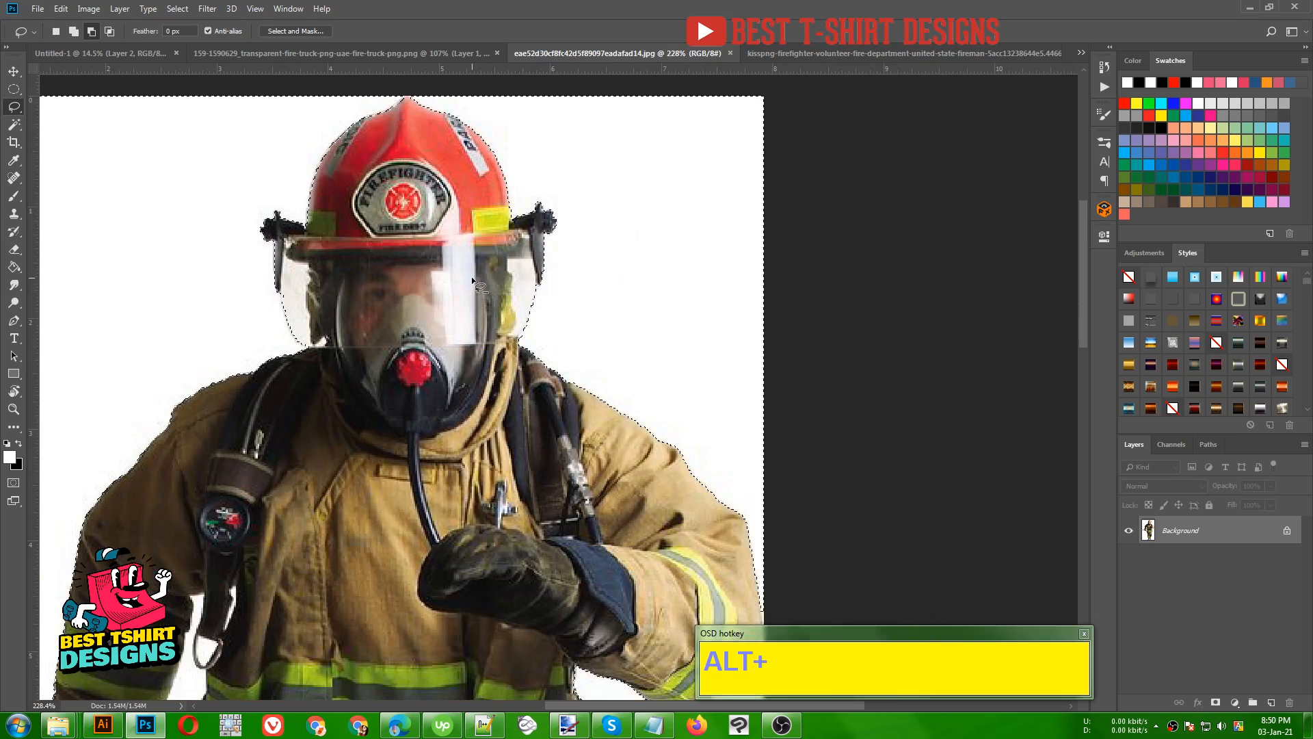
- Try to add a freehand area over the firefighter's right-hand shoulder to the background selection with the Lasso, and undo it
scroll(472, 279, down, 1)
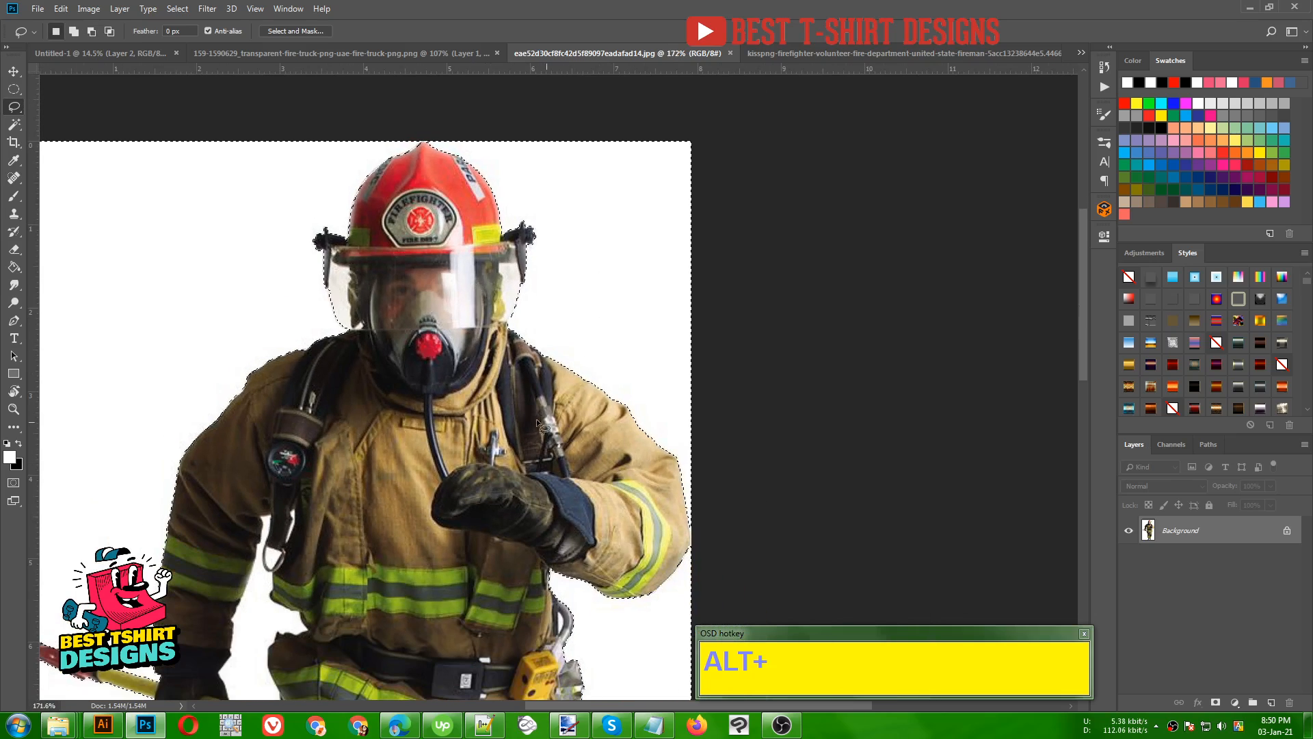
scroll(648, 427, up, 4)
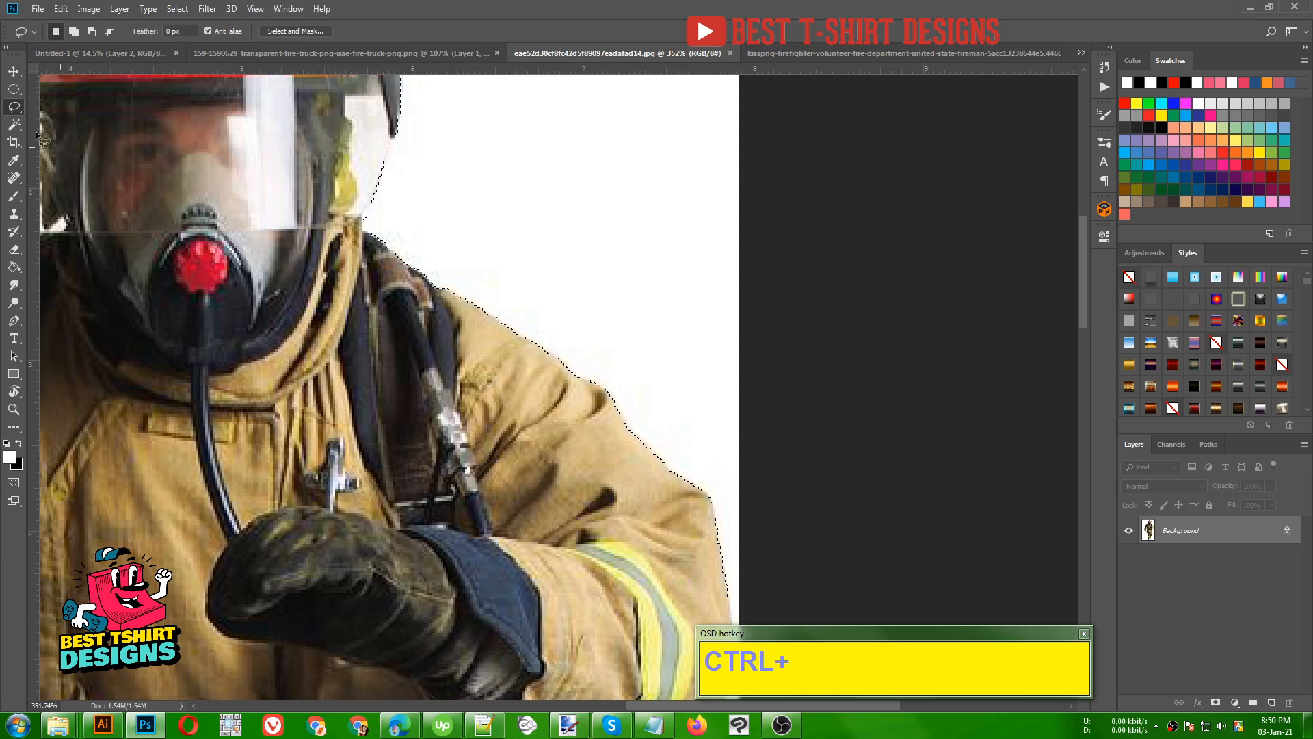
click(576, 356)
drag(576, 356, 605, 396)
key(ctrl+z)
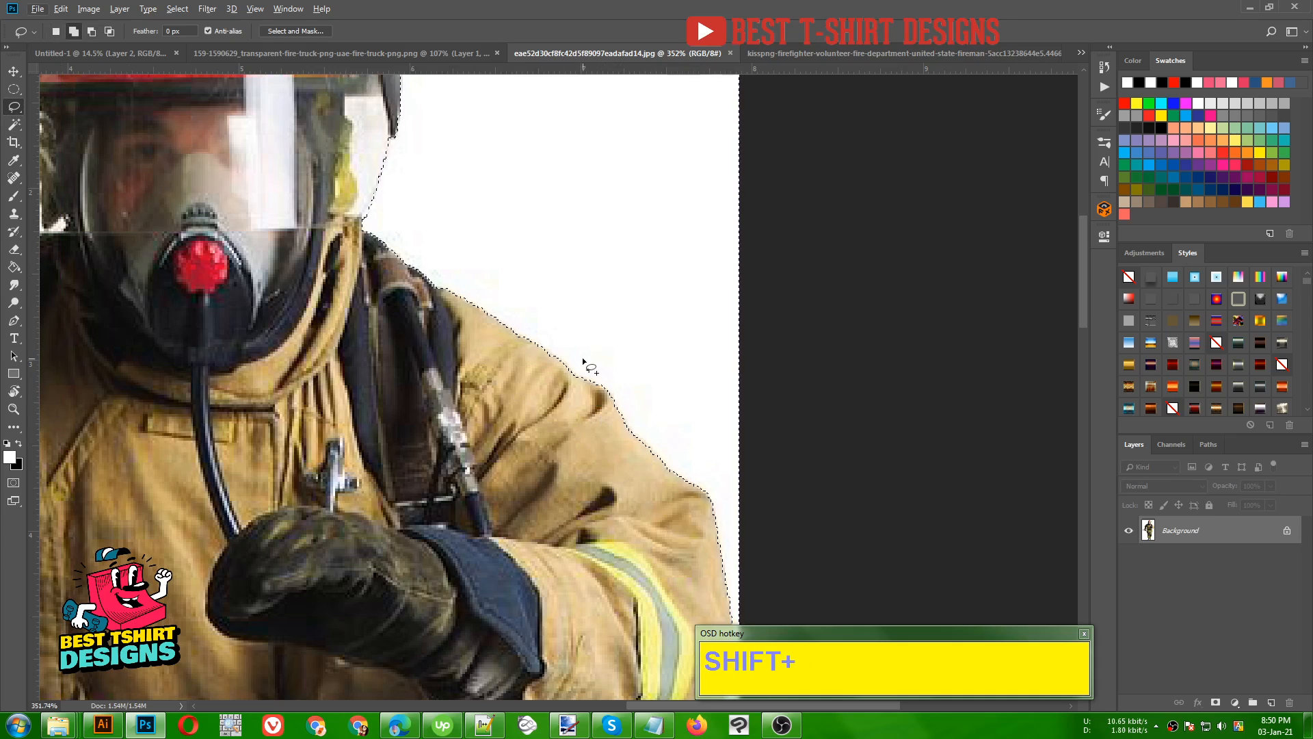
mouse_move(580, 343)
shift+mouse_down()
mouse_move(562, 403)
mouse_move(573, 437)
shift+mouse_up()
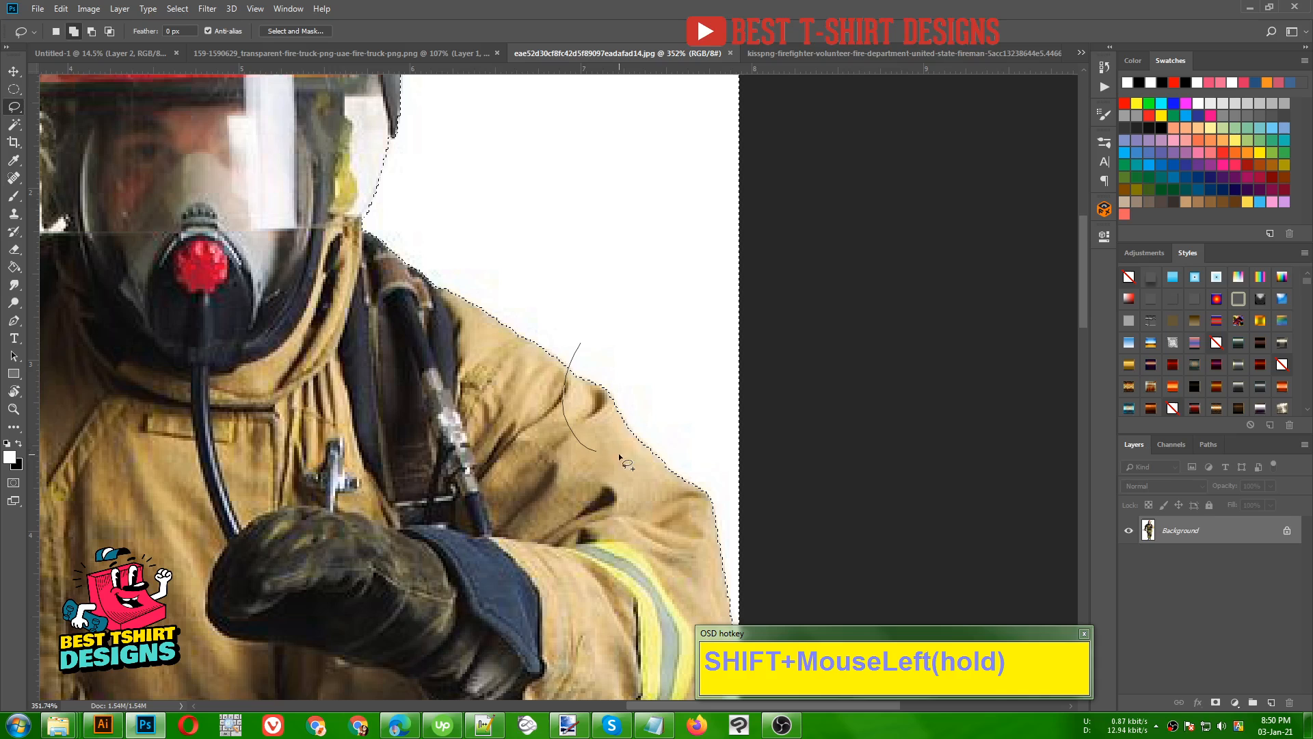
shift+drag(668, 420, 663, 423)
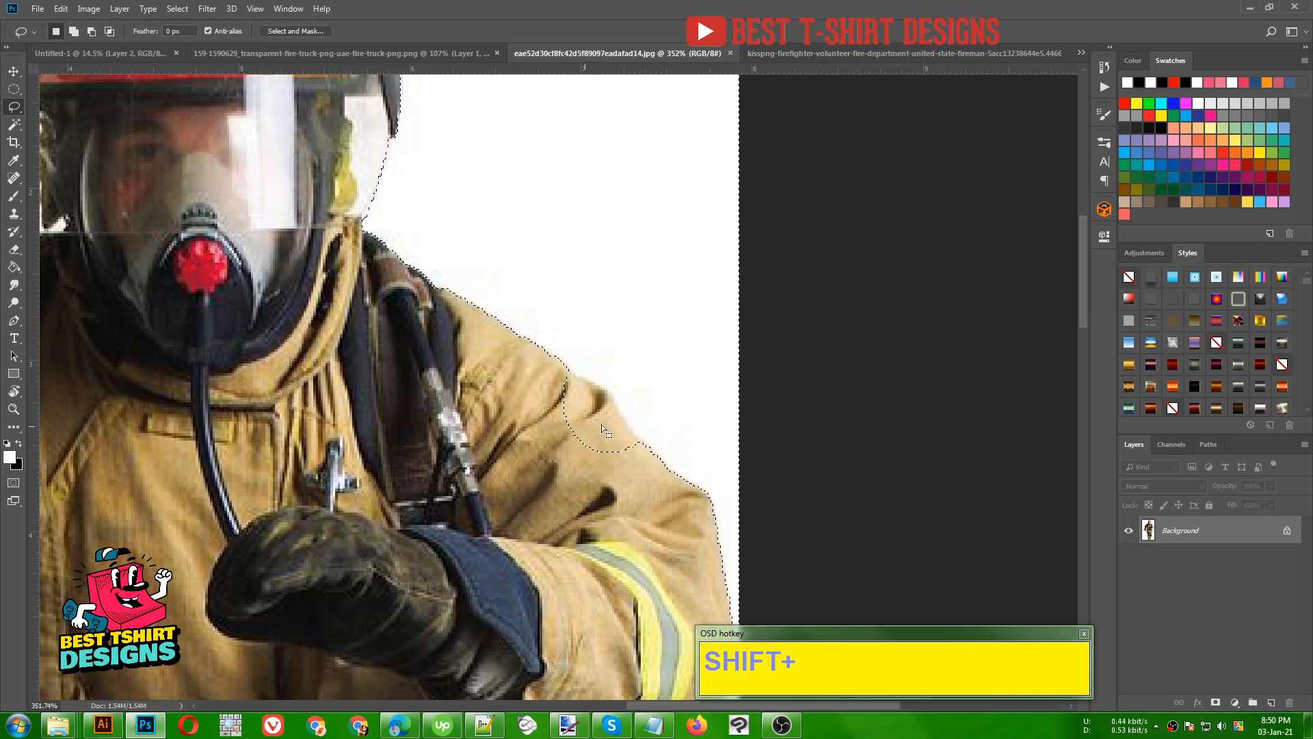
key(ctrl+z)
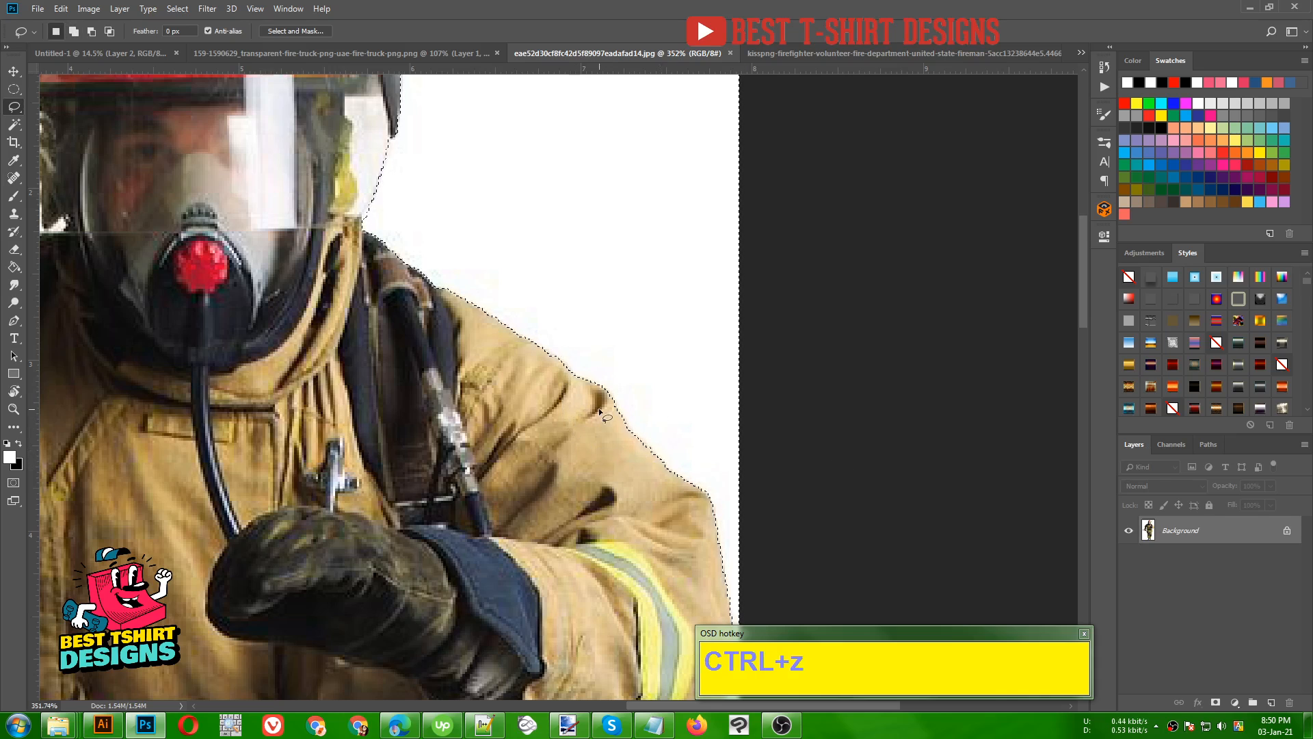
- Add the white gap between the axe-holding arm and the torso to the background selection with the Magic Wand
alt+scroll(556, 273, down, 4)
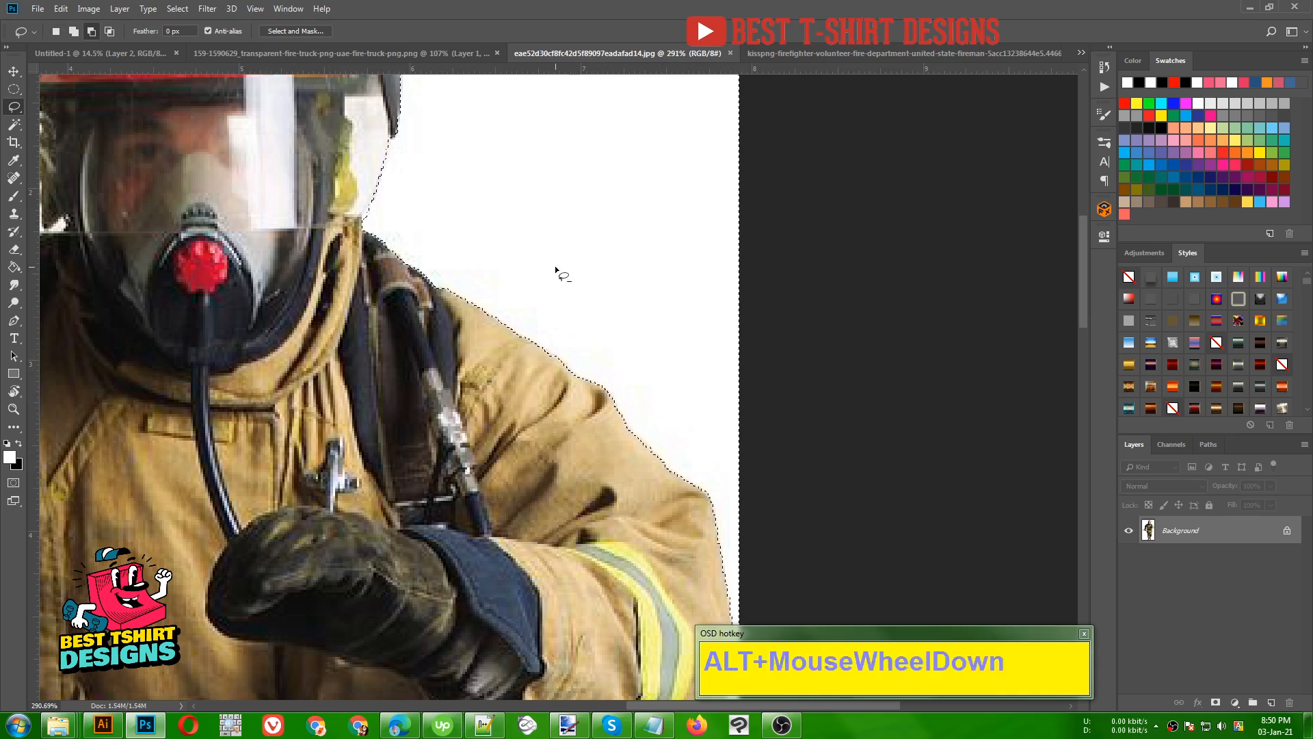
alt+scroll(327, 243, down, 3)
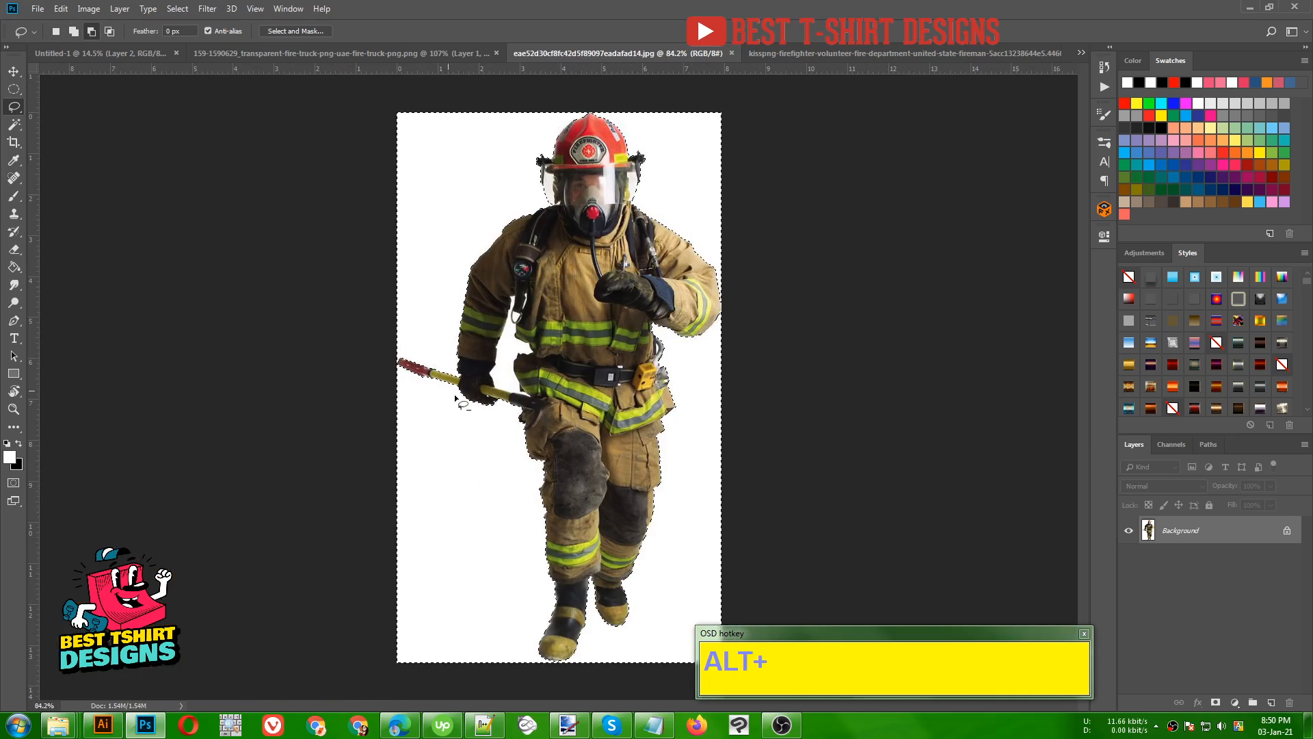
alt+scroll(345, 345, up, 4)
alt+scroll(351, 350, up, 2)
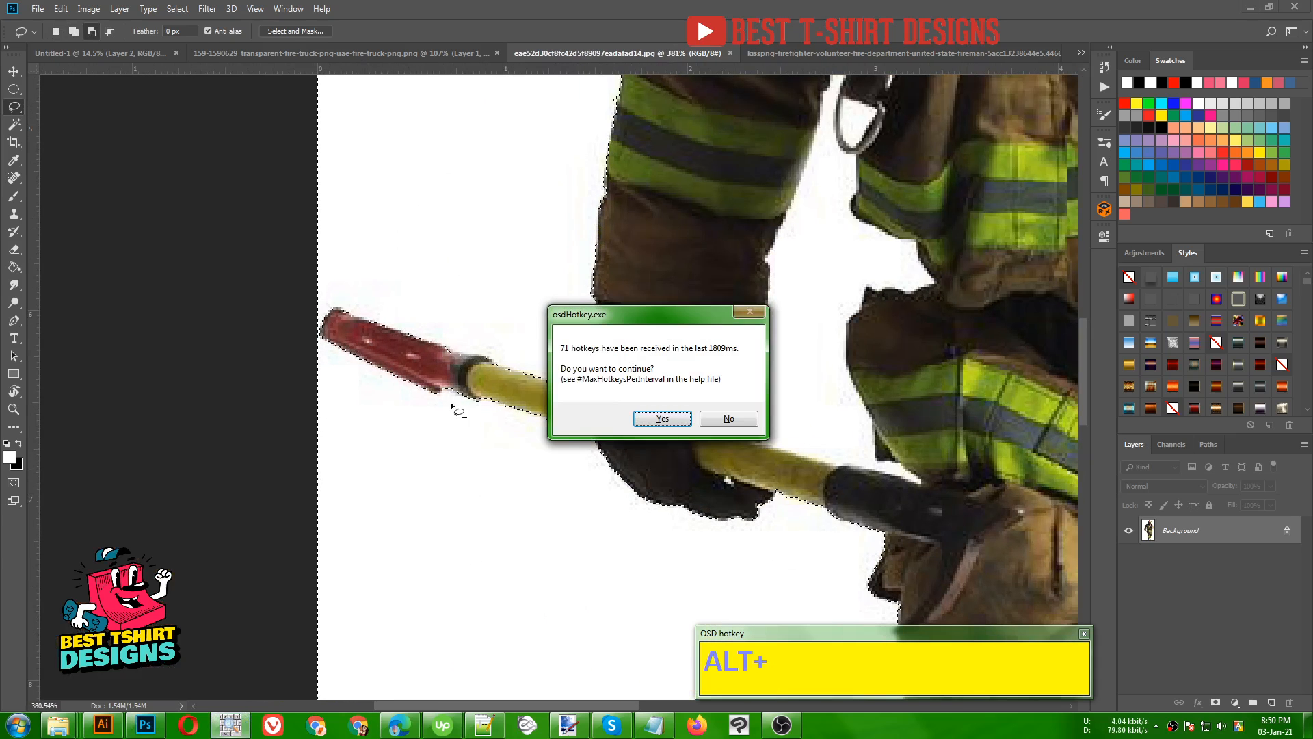
click(683, 424)
alt+scroll(410, 368, down, 3)
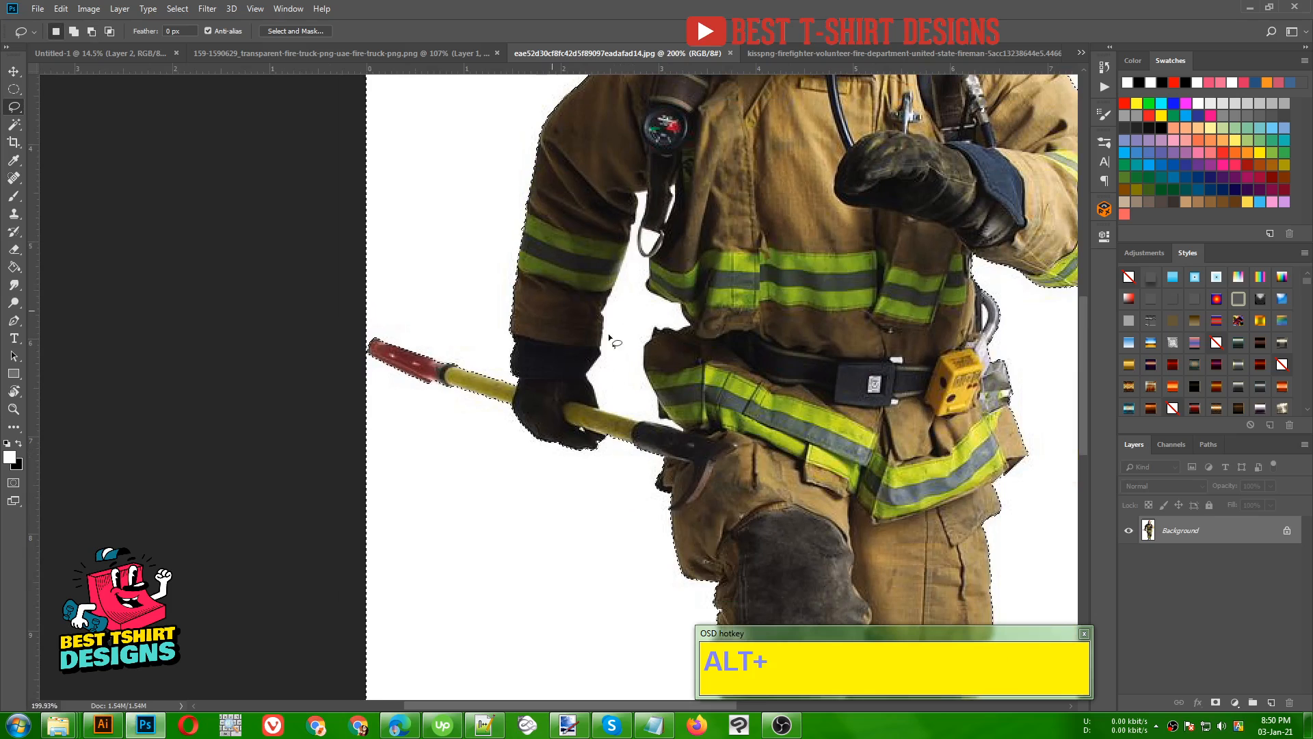
click(14, 124)
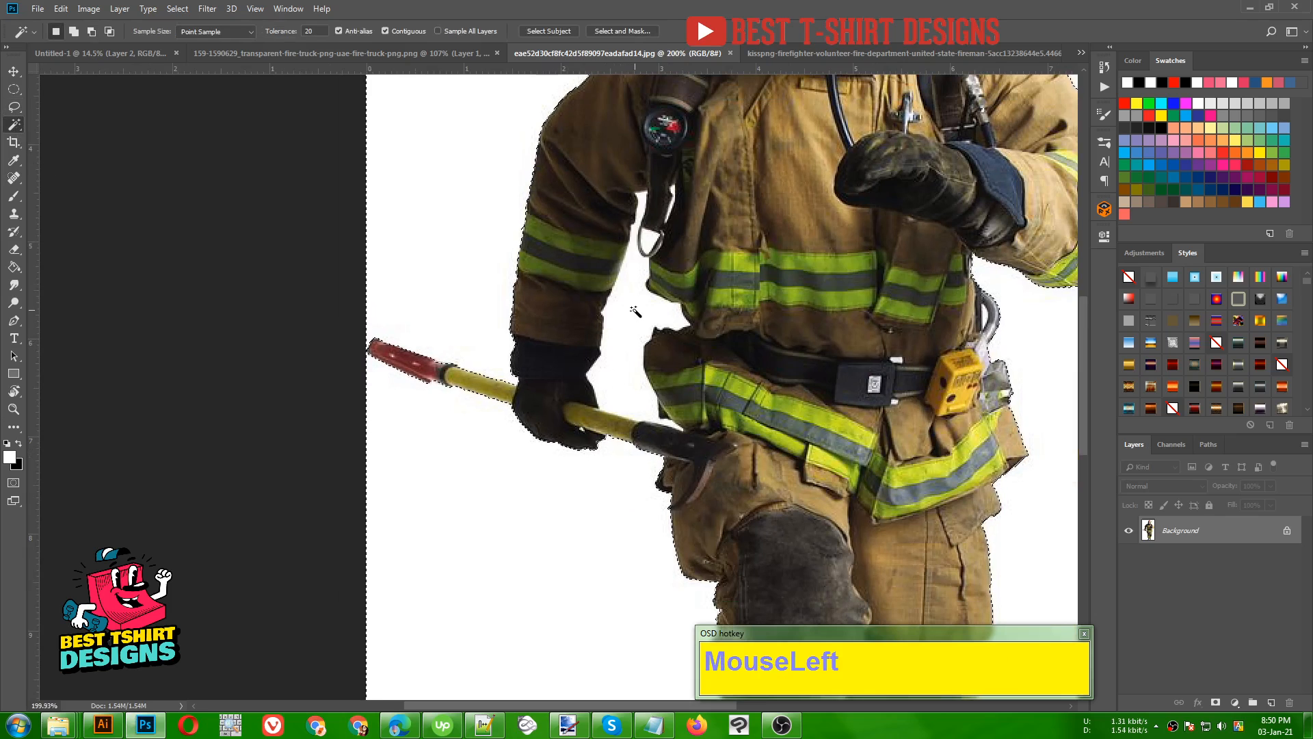
key(shift)
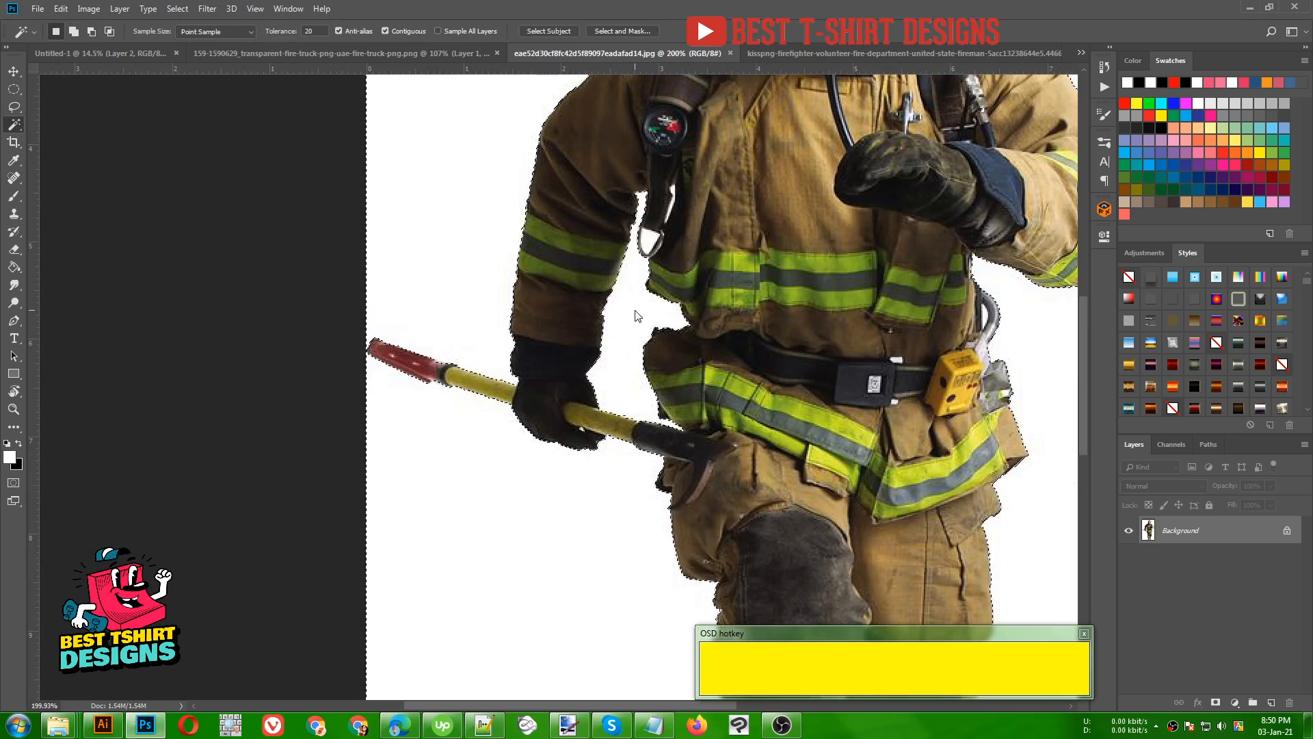
- Add the small white areas inside the metal ring and beside the gauge strap to the background selection
scroll(658, 223, down, 10)
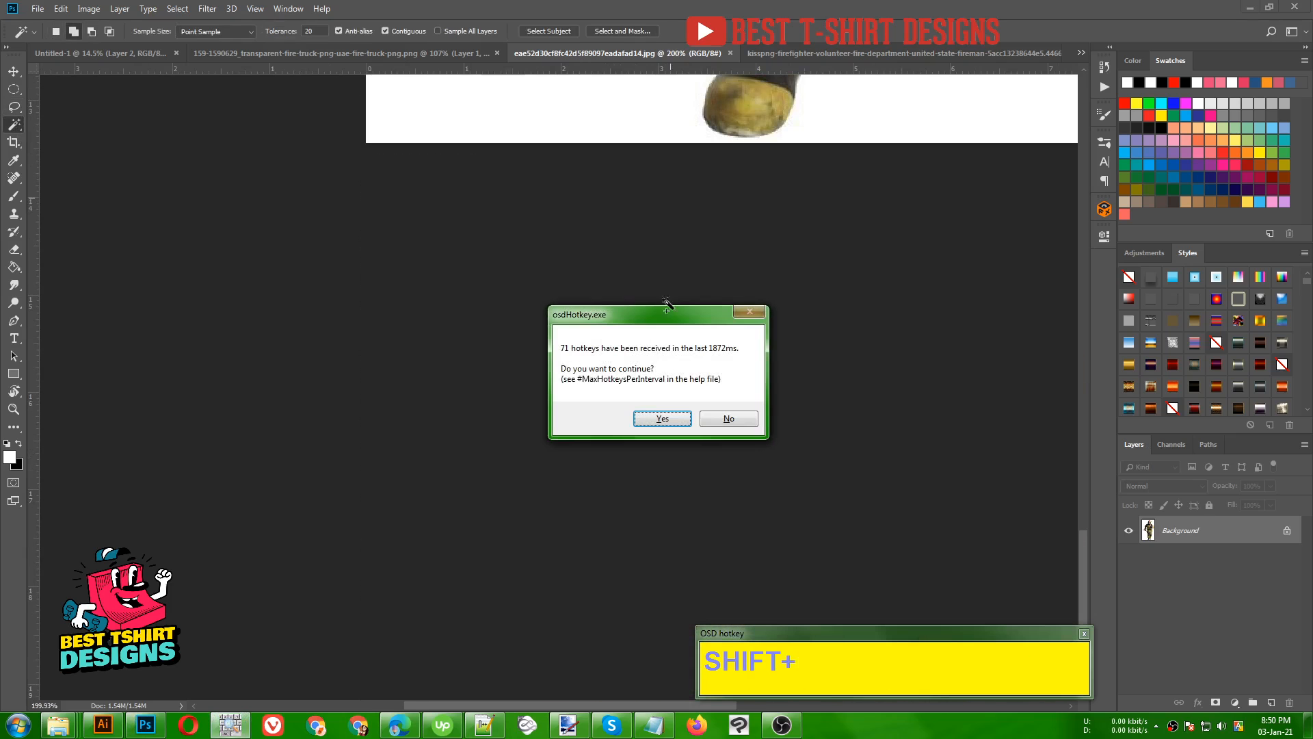
click(662, 416)
scroll(668, 381, up, 10)
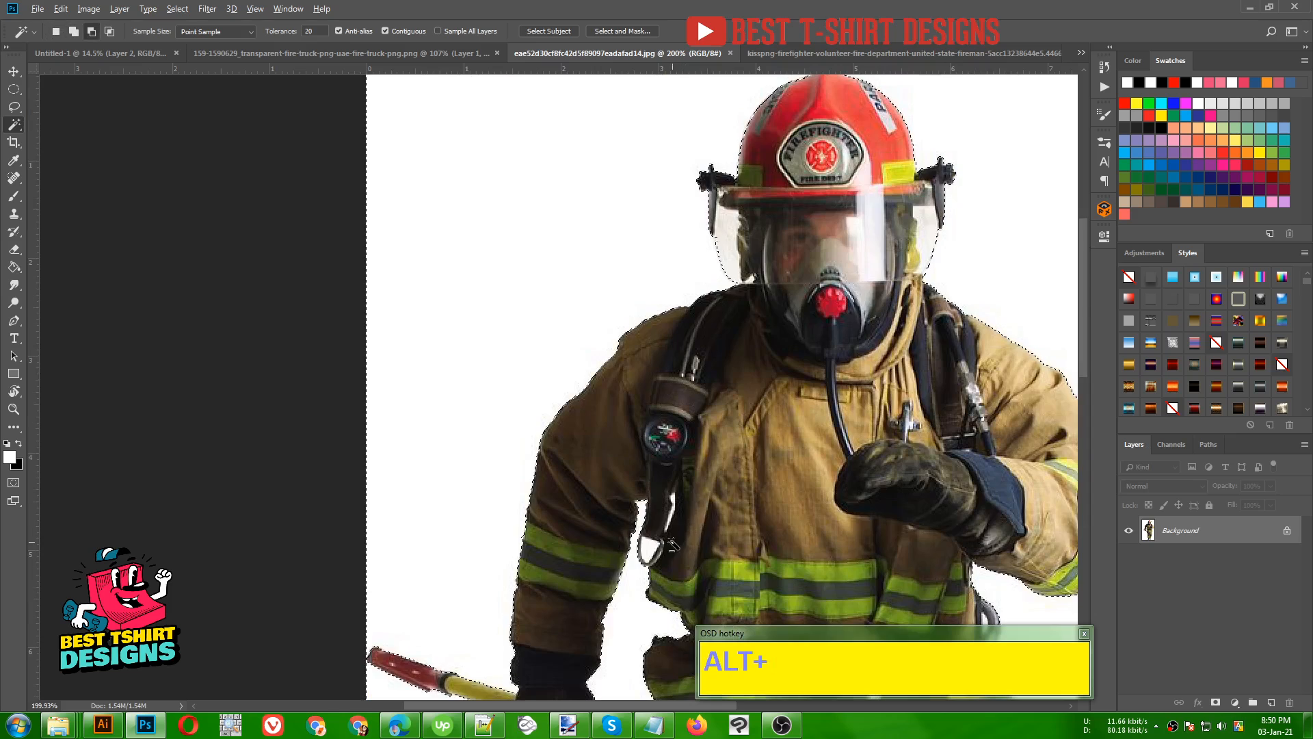
scroll(663, 438, up, 5)
shift+click(621, 568)
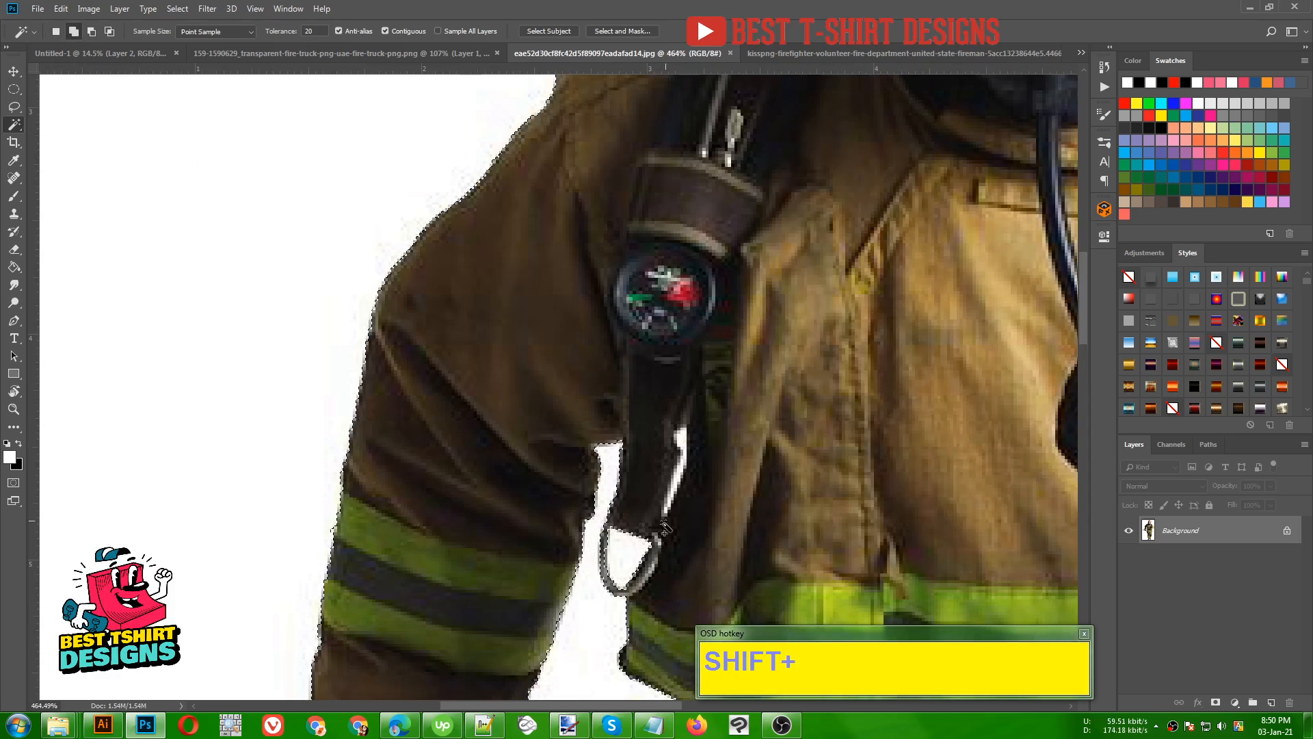
shift+click(683, 446)
scroll(683, 494, up, 4)
shift+click(678, 476)
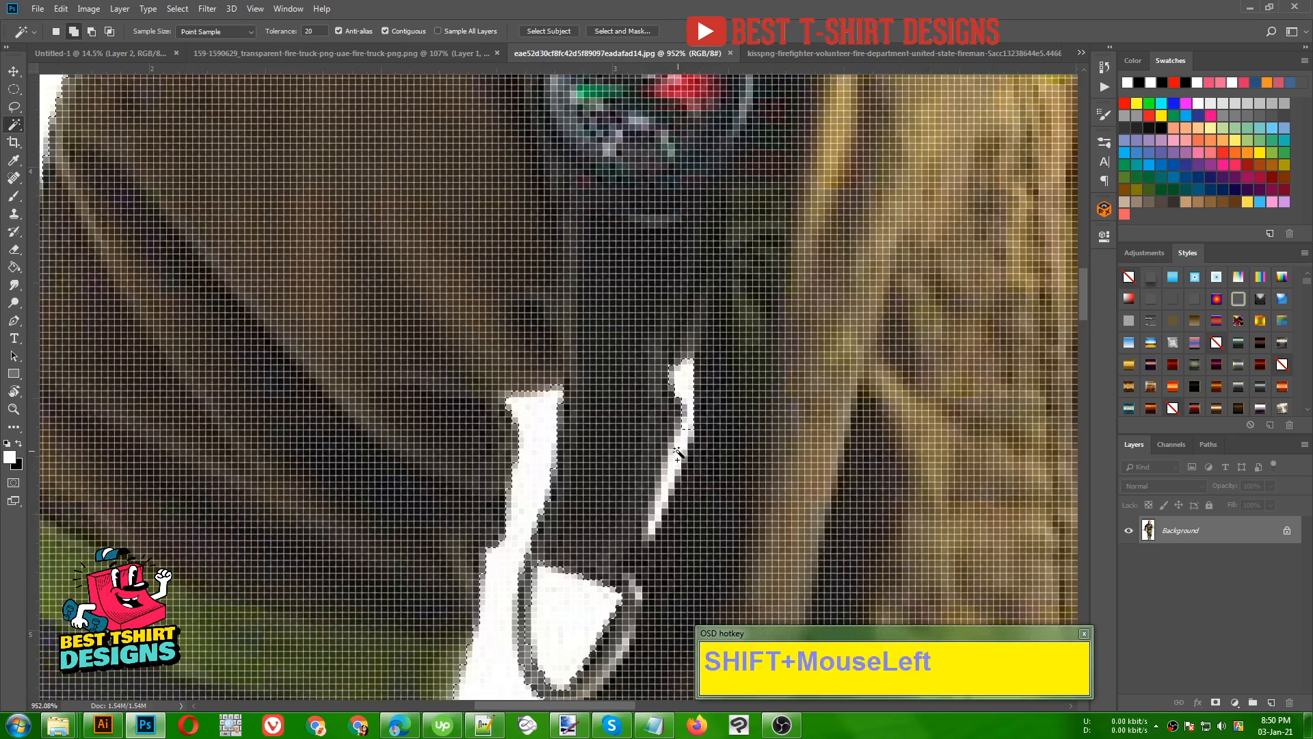
shift+click(669, 483)
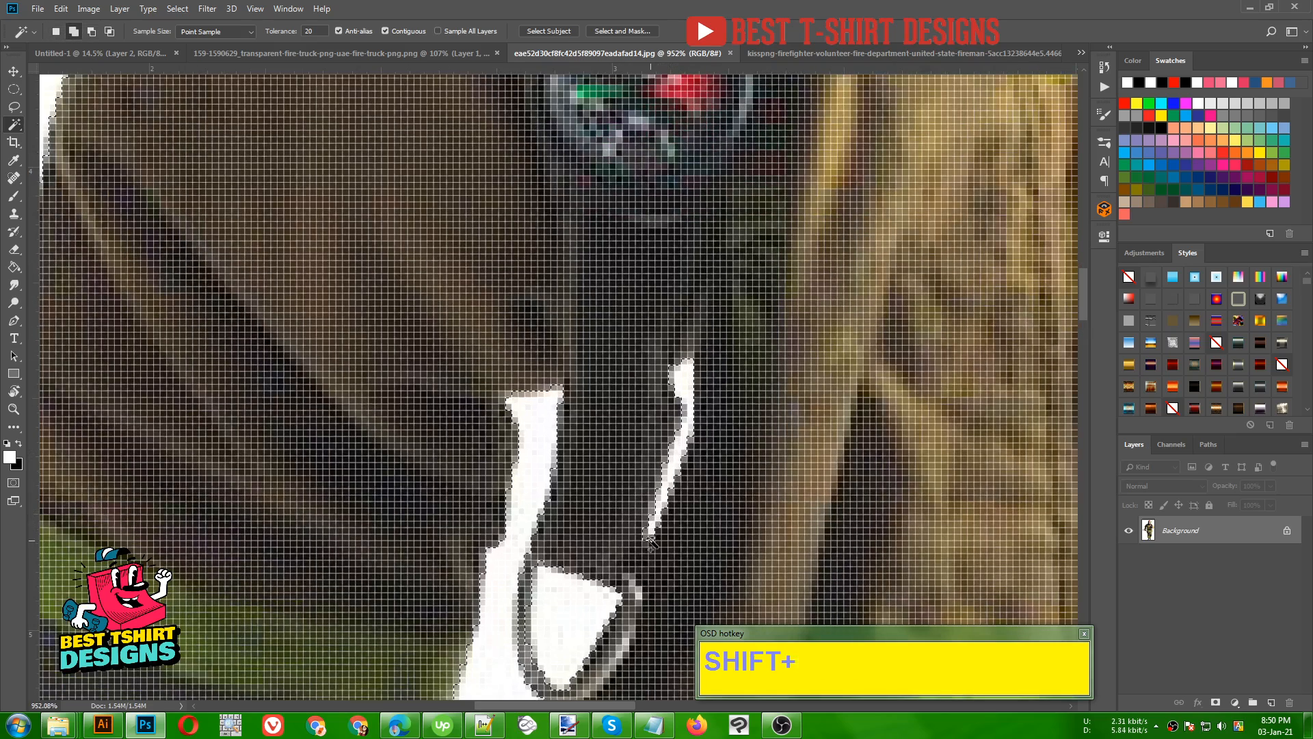
- Invert the background selection and add a layer mask that isolates the firefighter
scroll(650, 543, down, 5)
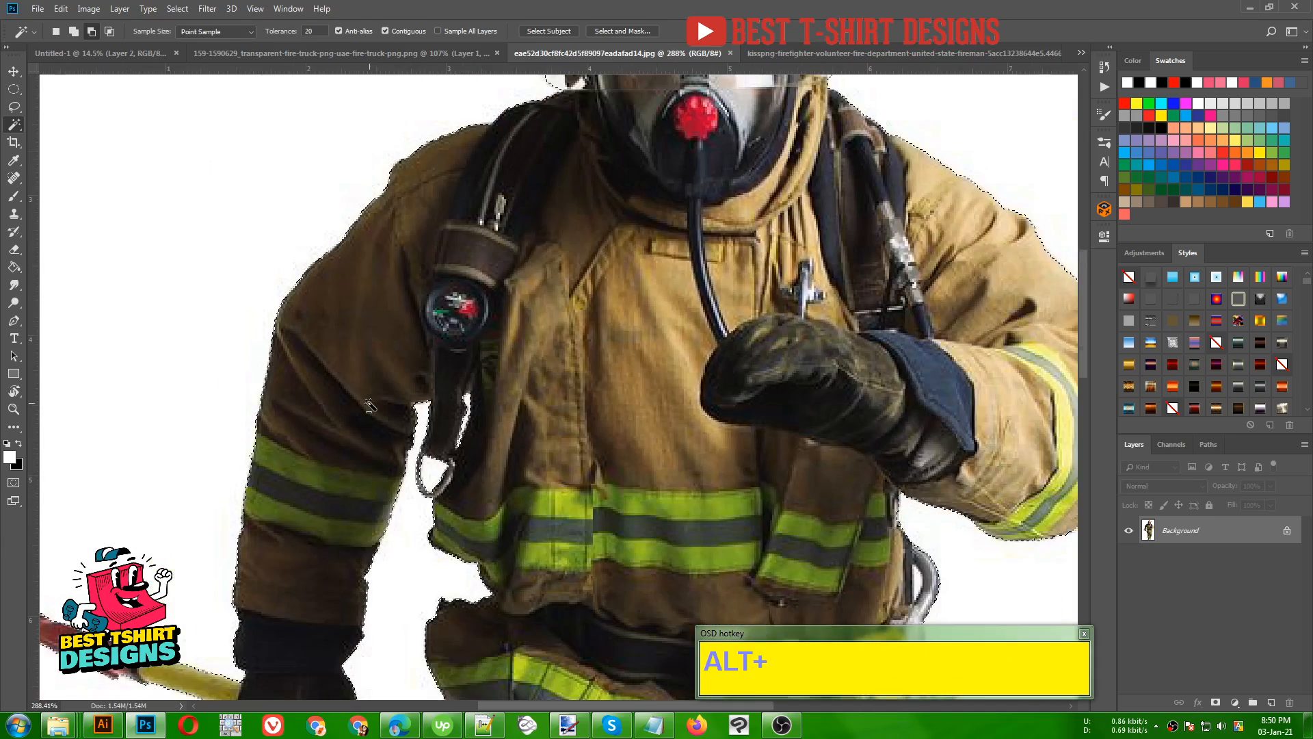
scroll(369, 406, down, 4)
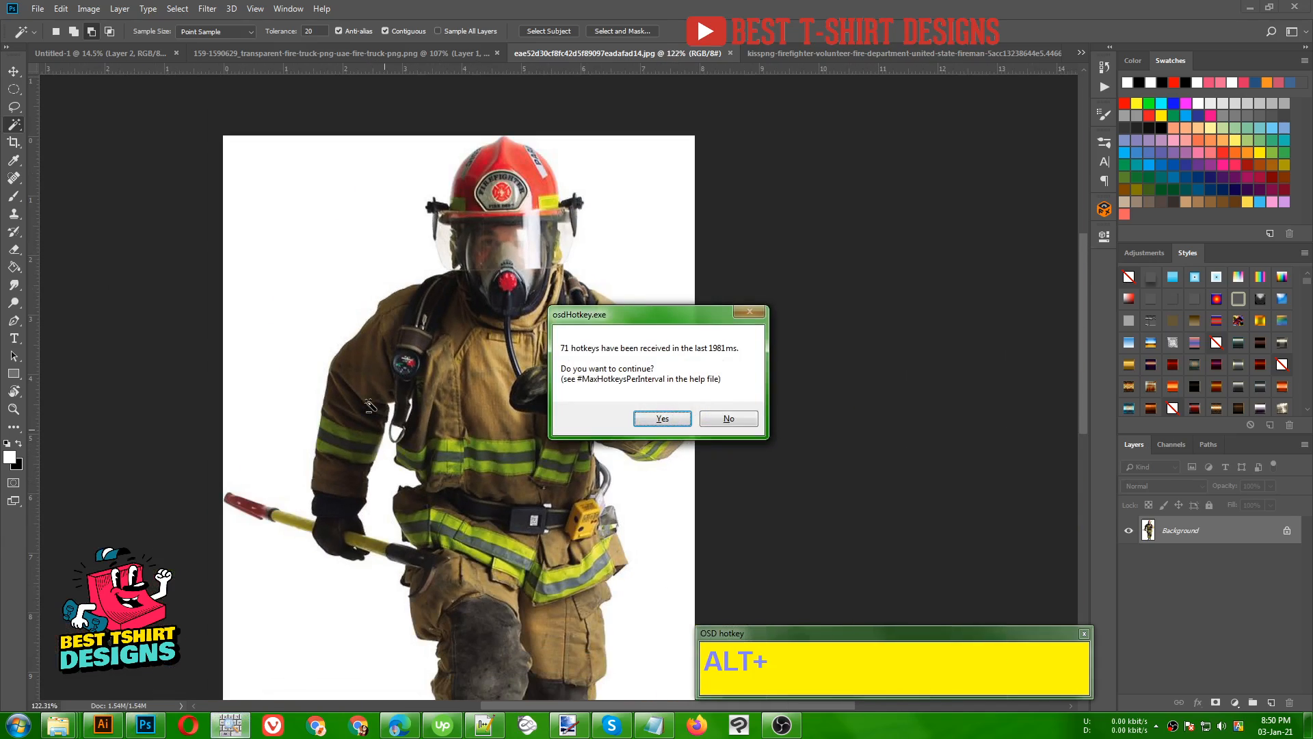
click(662, 418)
scroll(822, 430, down, 3)
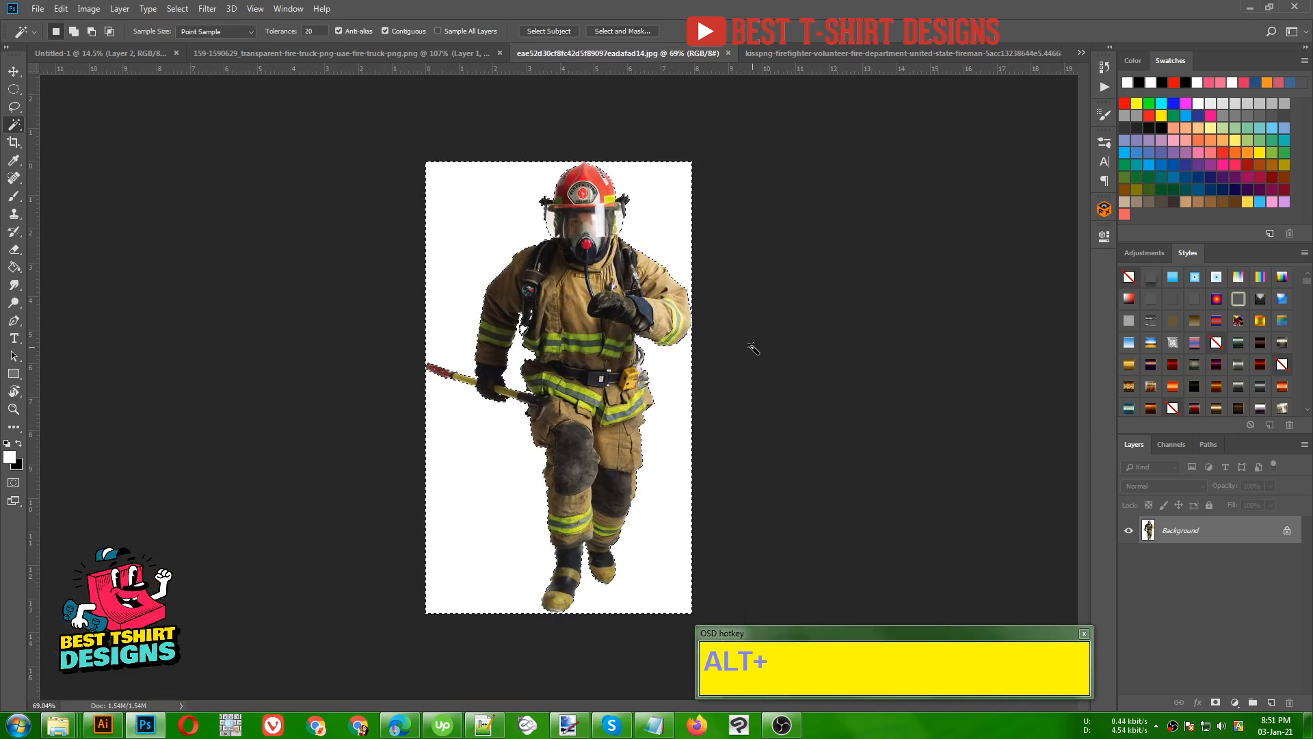
key(ctrl)
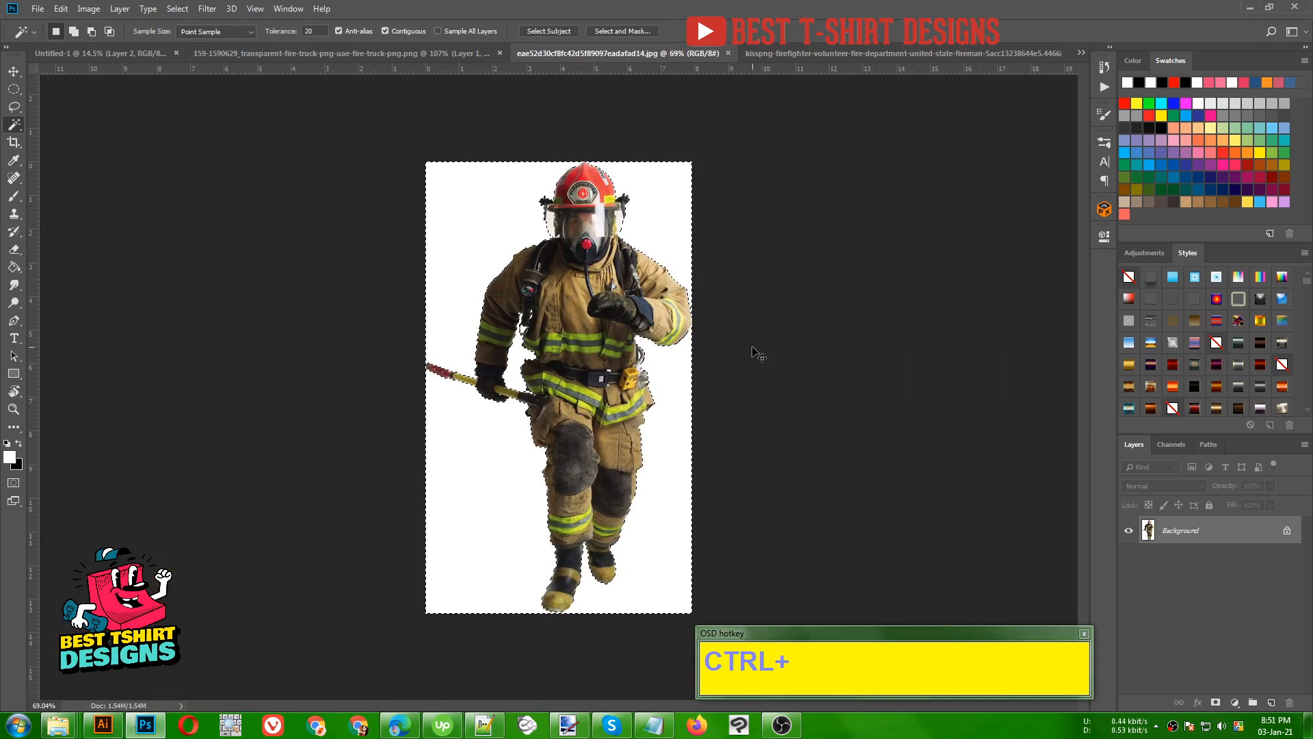
key(shift)
key(ctrl+shift+i)
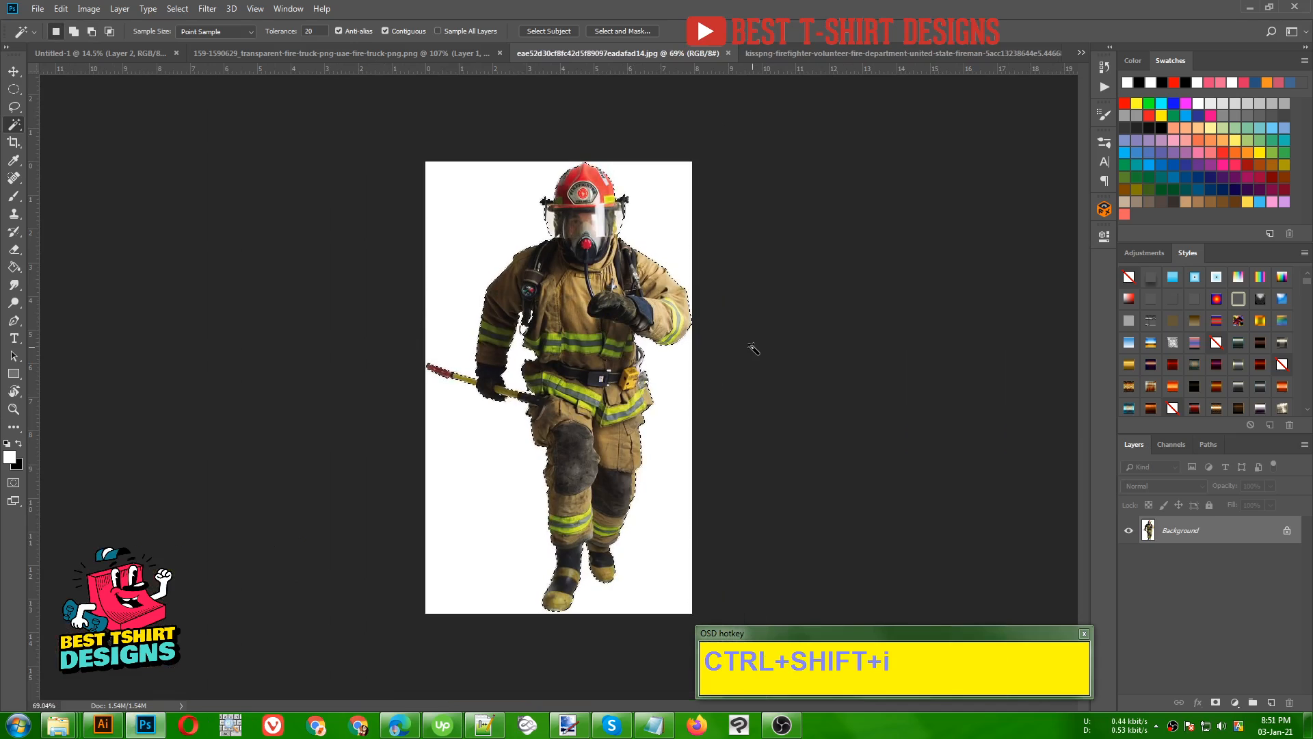
click(1216, 703)
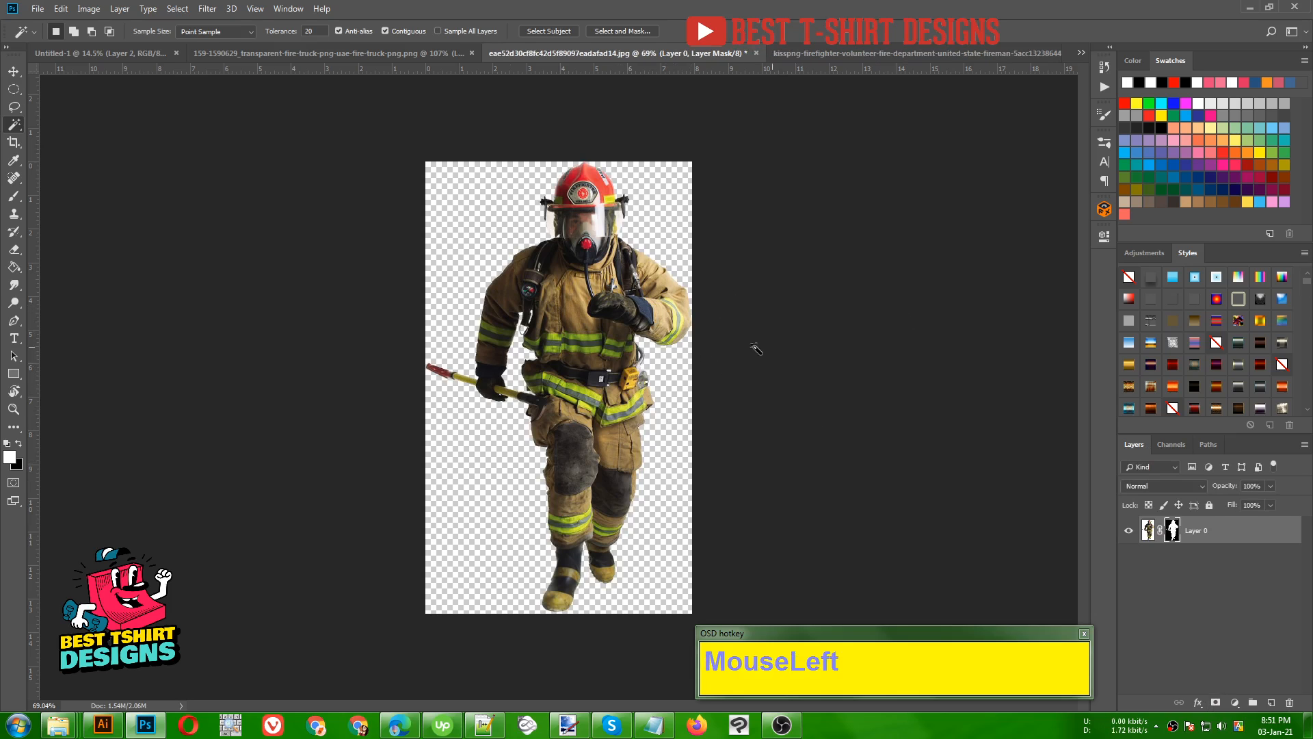
- Move the masked firefighter into the Untitled-1 document, scale him to about 389%, and place him centred in front of the truck
key(v)
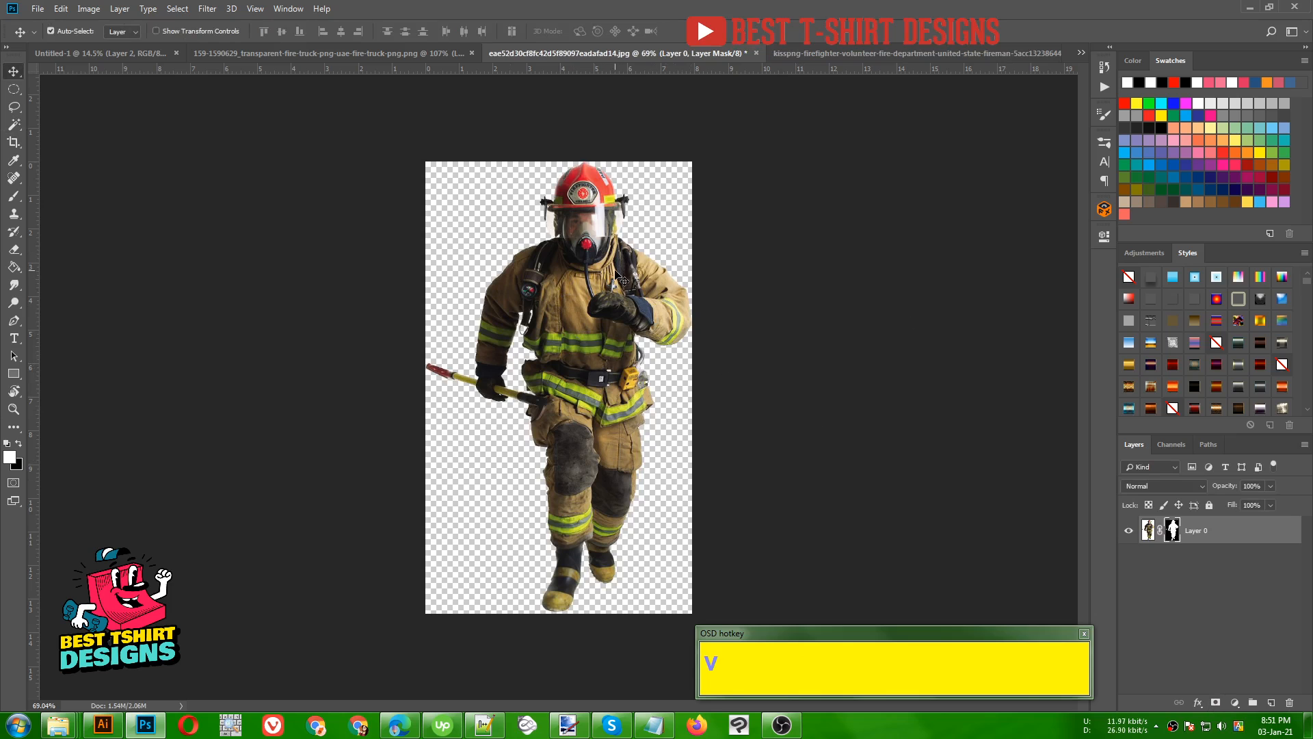
drag(620, 280, 609, 517)
key(ctrl+t)
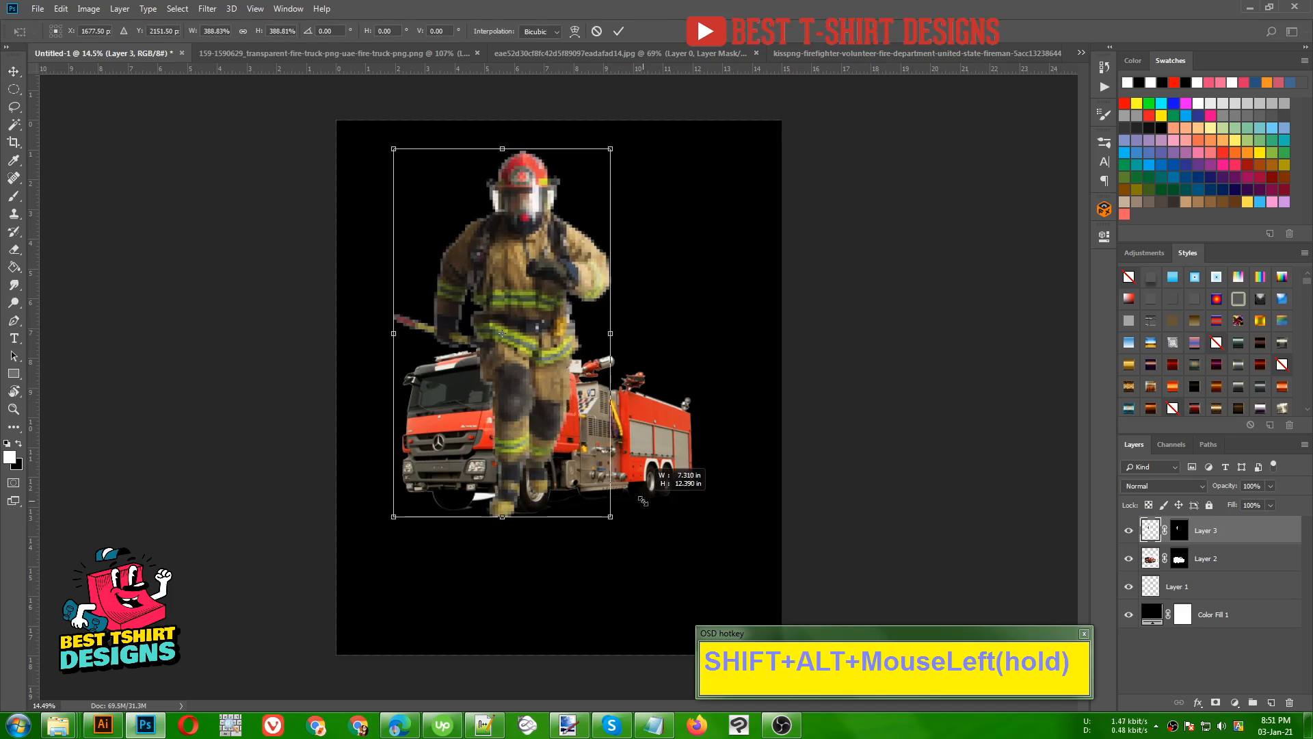
drag(547, 388, 587, 397)
double_click(587, 396)
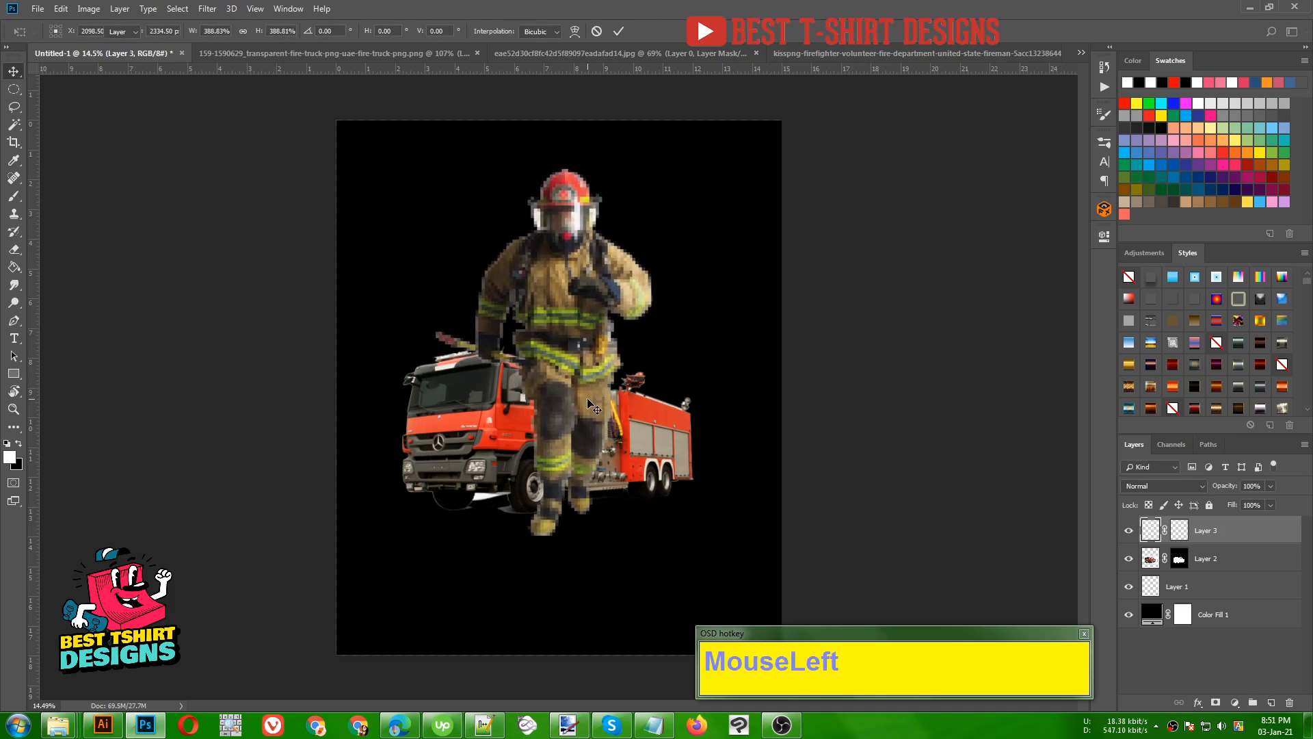
drag(576, 338, 580, 354)
- On the fire truck's layer mask, lasso the white patch beneath the front bumper and the grey ground shadow under the front tyre
scroll(507, 497, up, 5)
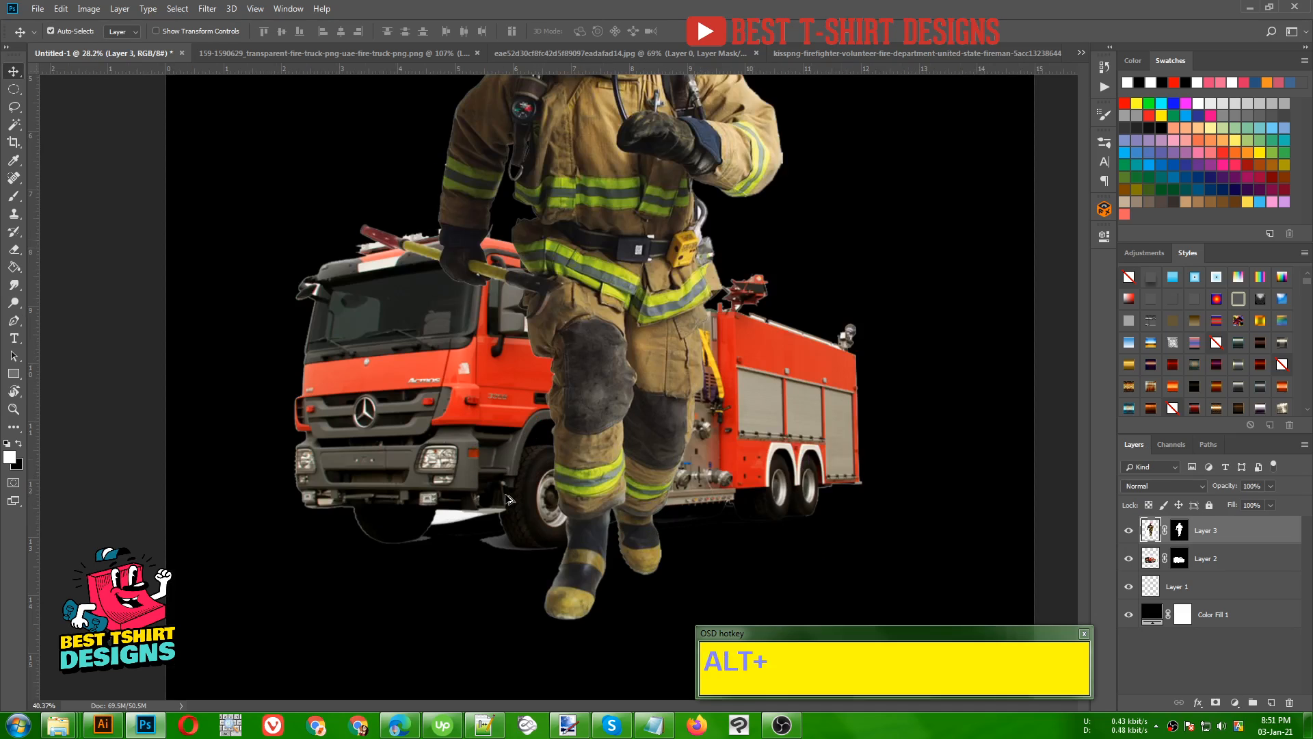
click(1154, 563)
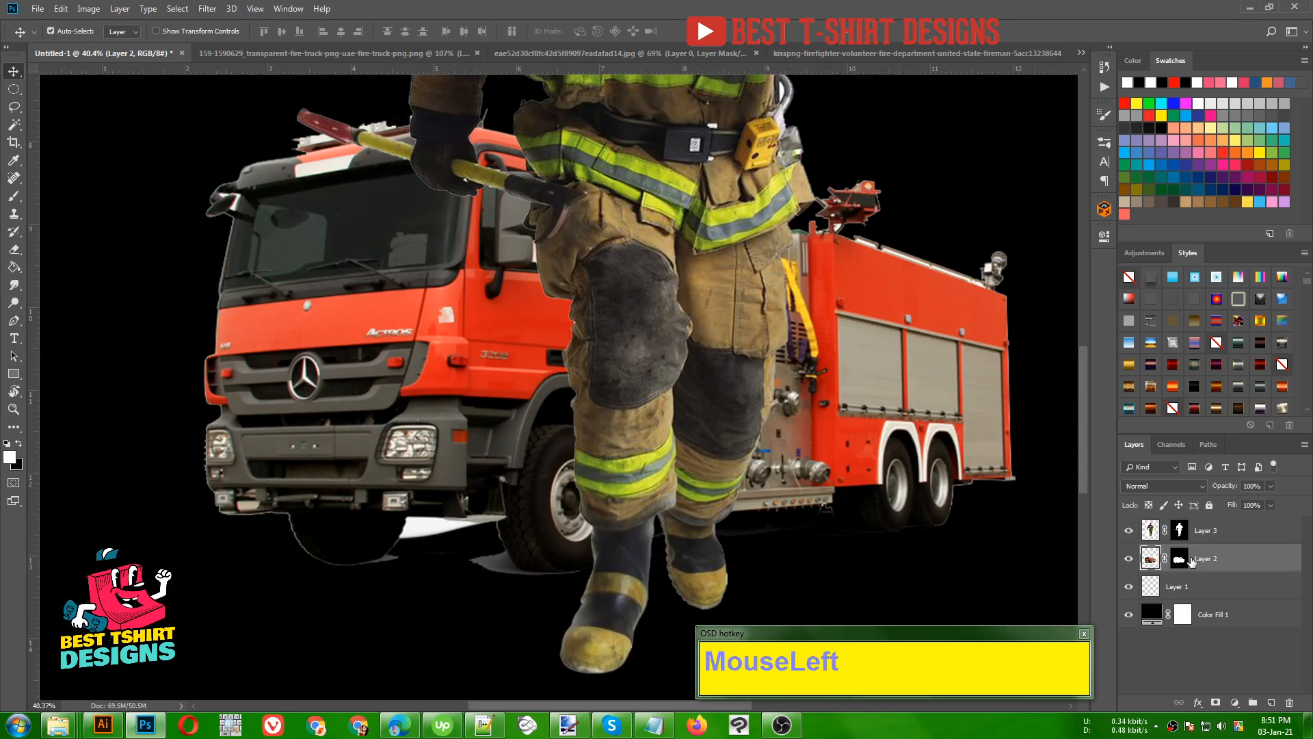
click(1180, 558)
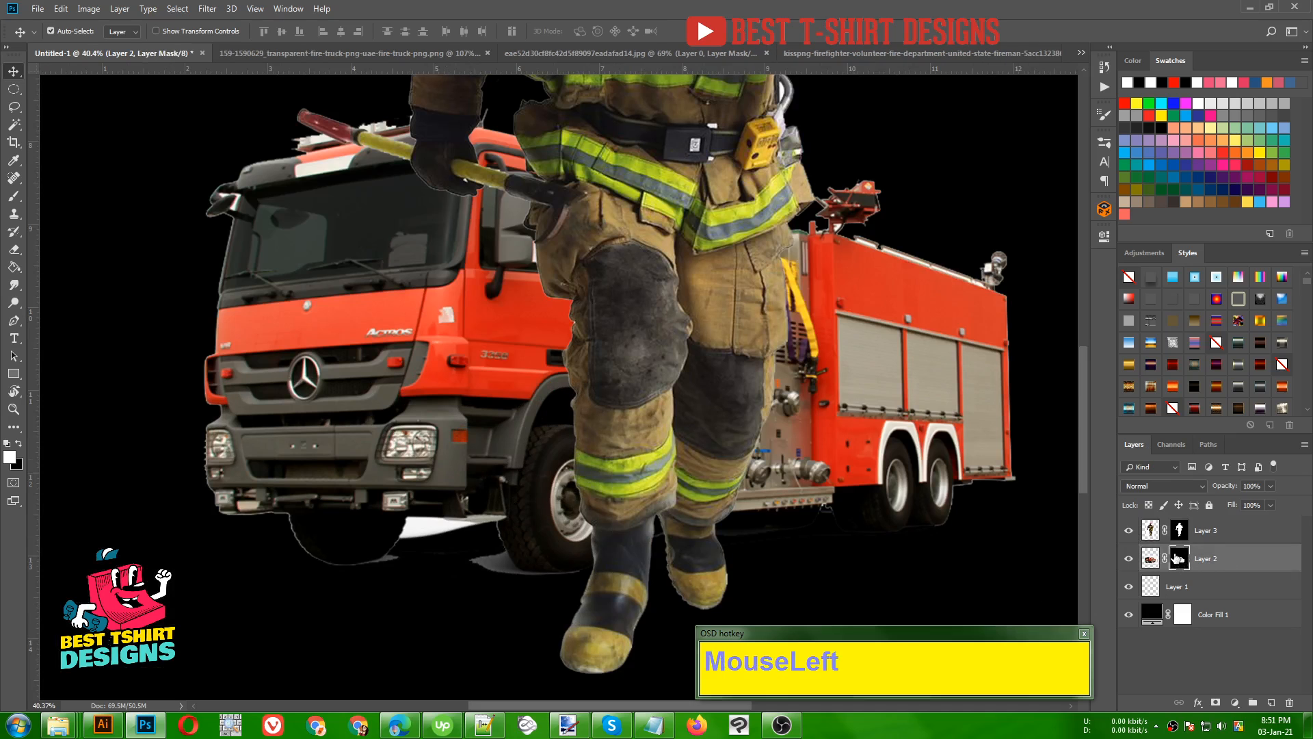
scroll(536, 536, up, 4)
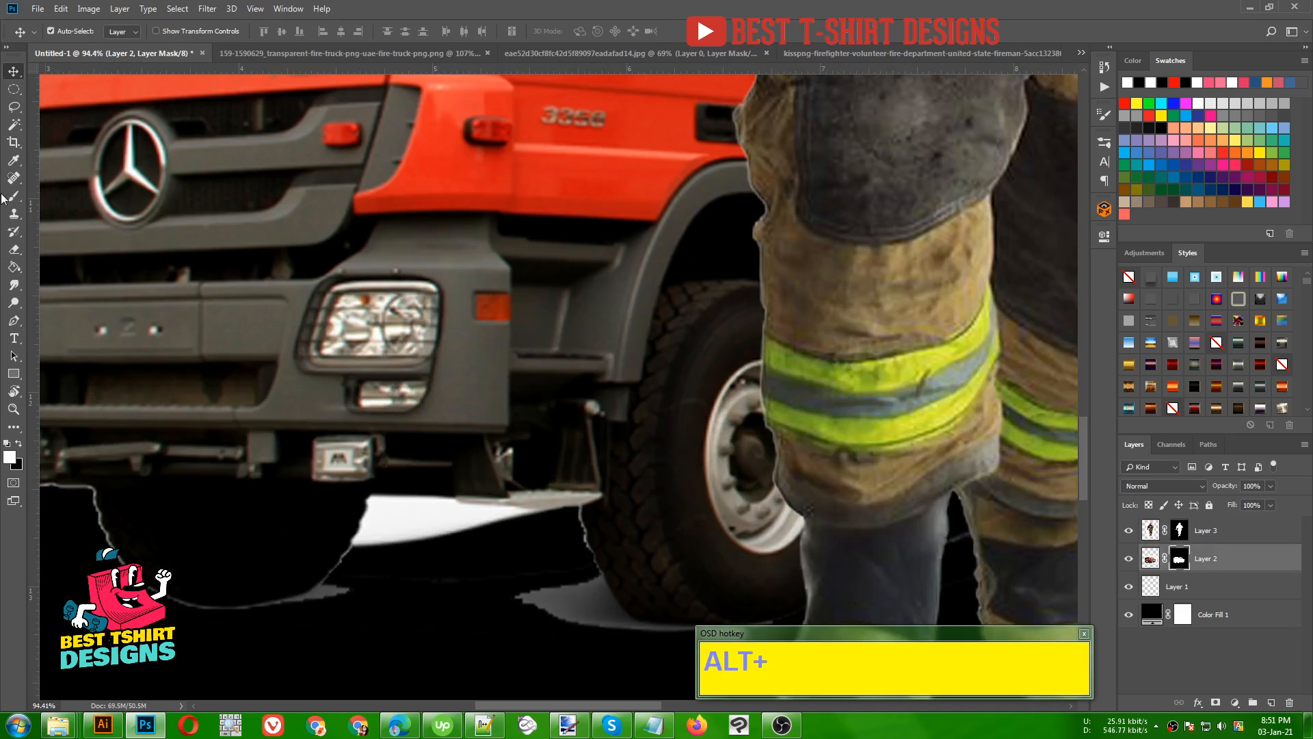
click(15, 107)
scroll(476, 533, up, 3)
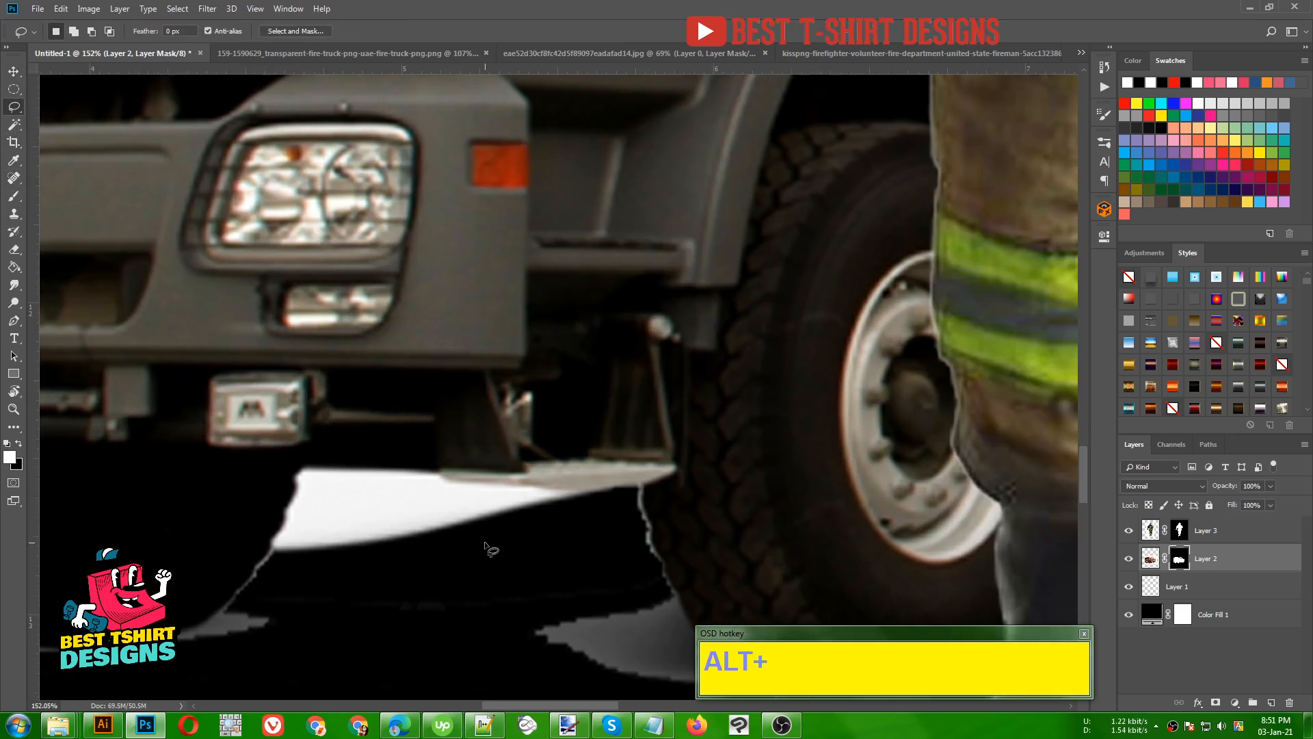
drag(641, 488, 571, 490)
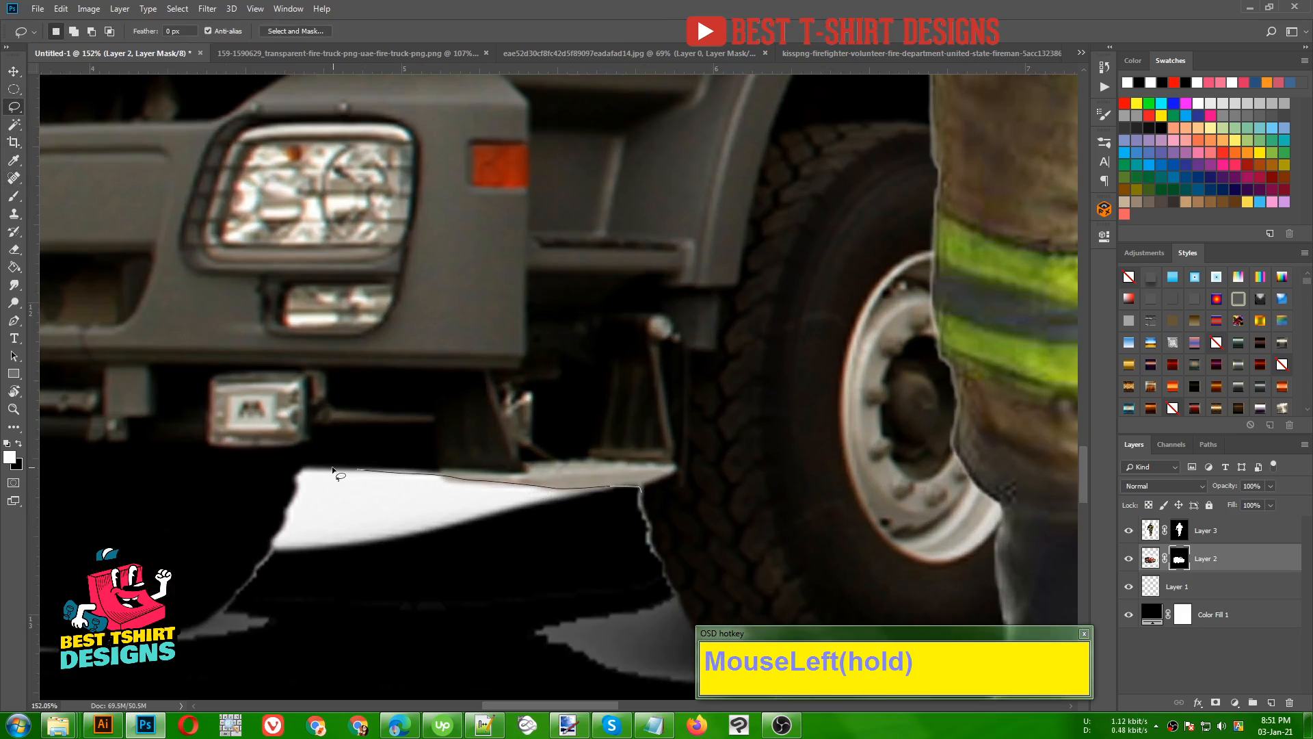
mouse_move(253, 582)
mouse_down()
mouse_move(211, 623)
mouse_move(361, 689)
mouse_move(526, 711)
mouse_move(618, 705)
mouse_move(689, 662)
mouse_move(639, 487)
mouse_up()
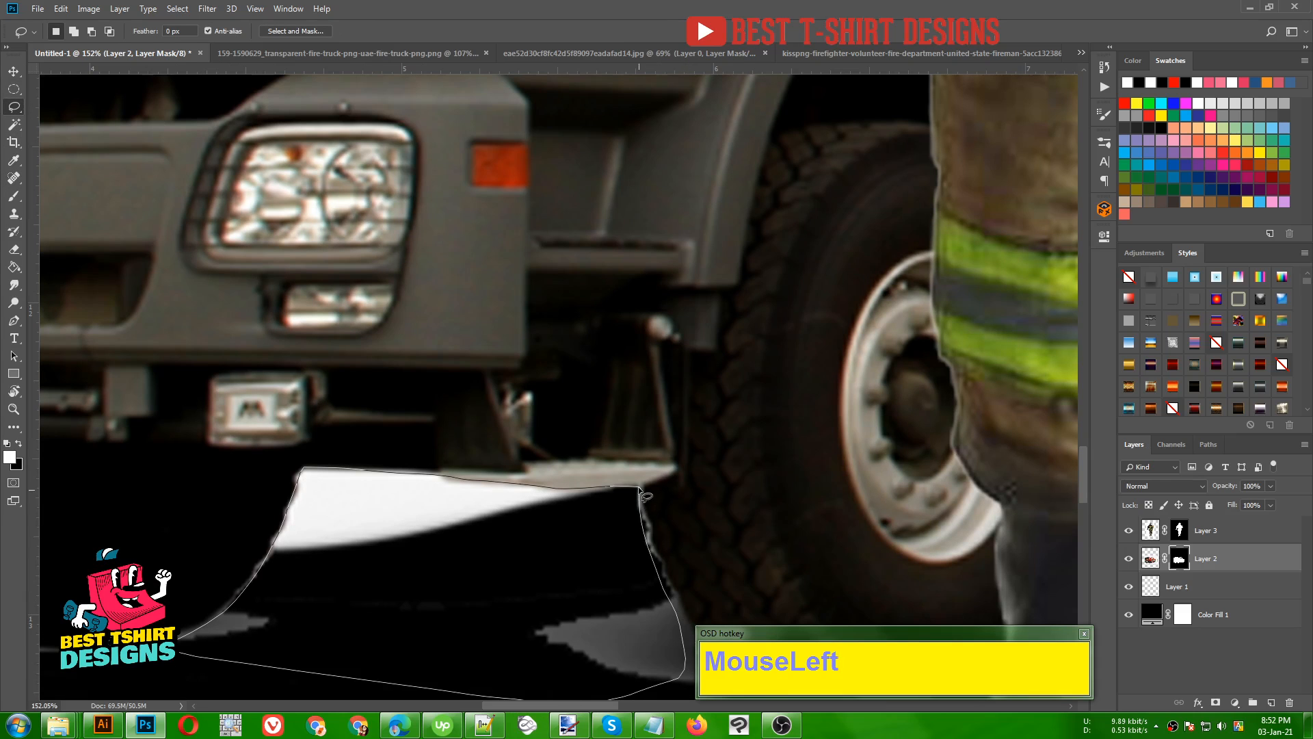
mouse_move(559, 527)
mouse_down()
mouse_move(481, 343)
mouse_move(426, 260)
mouse_up()
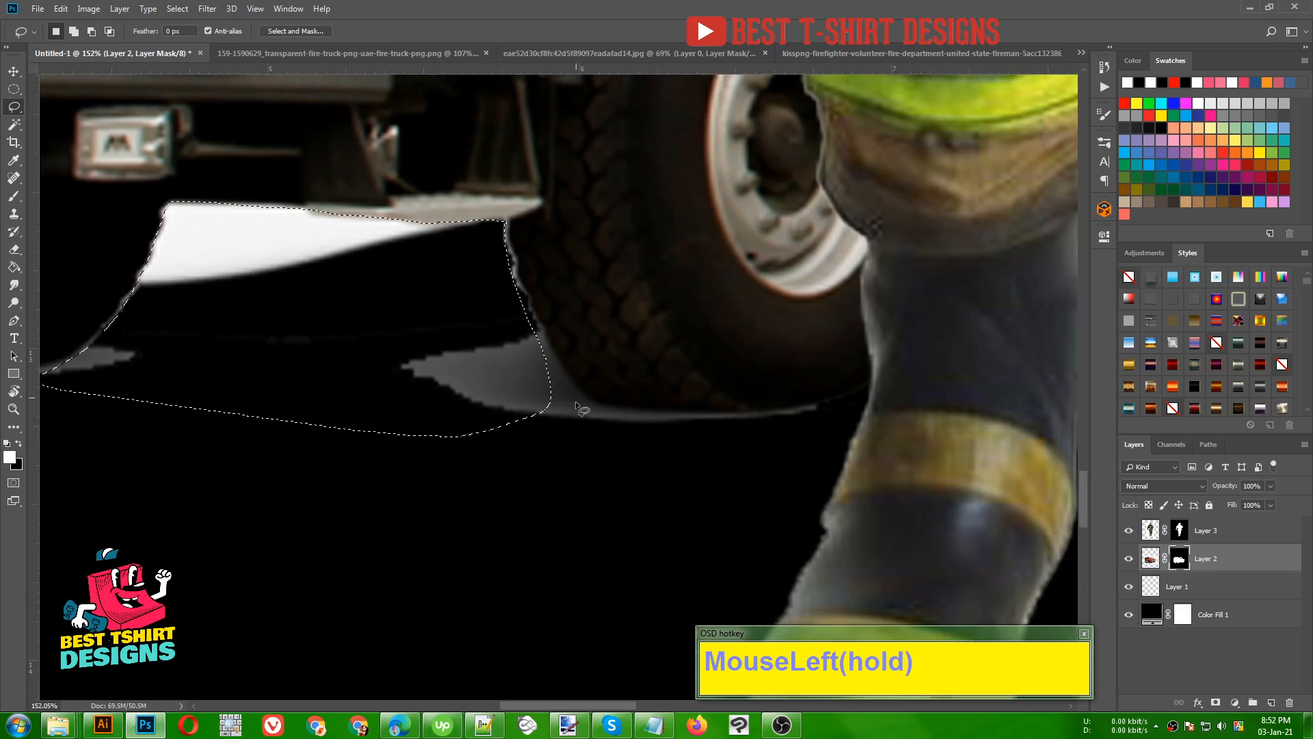
mouse_move(830, 419)
mouse_down()
mouse_move(621, 410)
mouse_move(577, 382)
mouse_move(527, 307)
mouse_move(441, 327)
mouse_move(423, 459)
mouse_move(646, 463)
mouse_move(848, 432)
mouse_move(839, 425)
mouse_up()
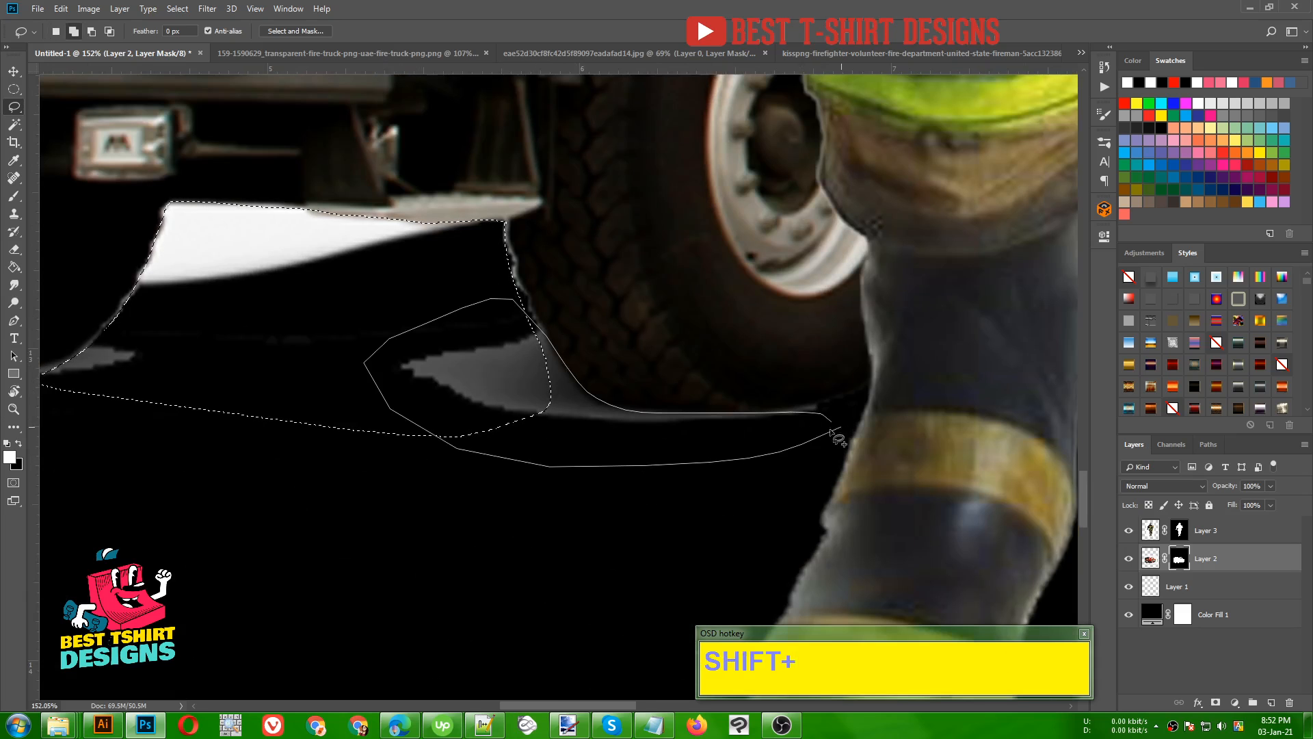
- Paint black on the truck's mask inside the selection to hide the white and grey leftovers, and clear the selection
scroll(452, 490, down, 5)
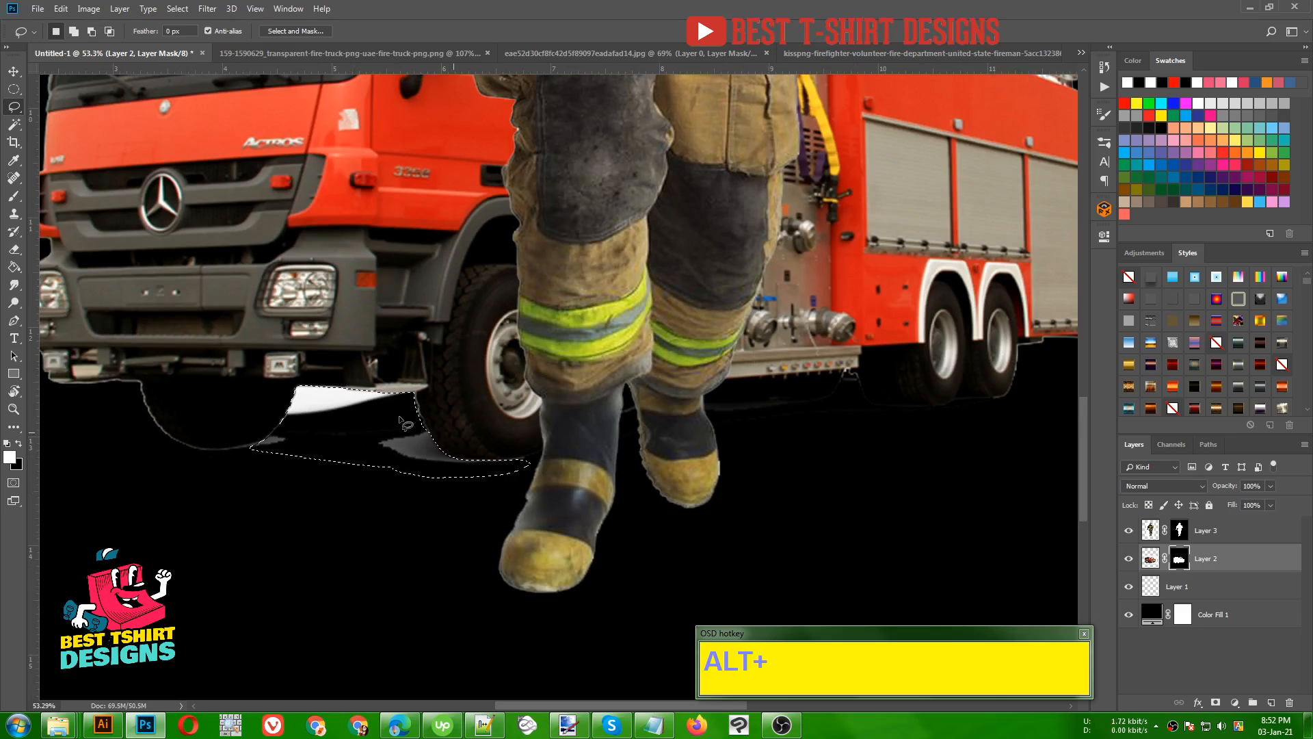
key(b)
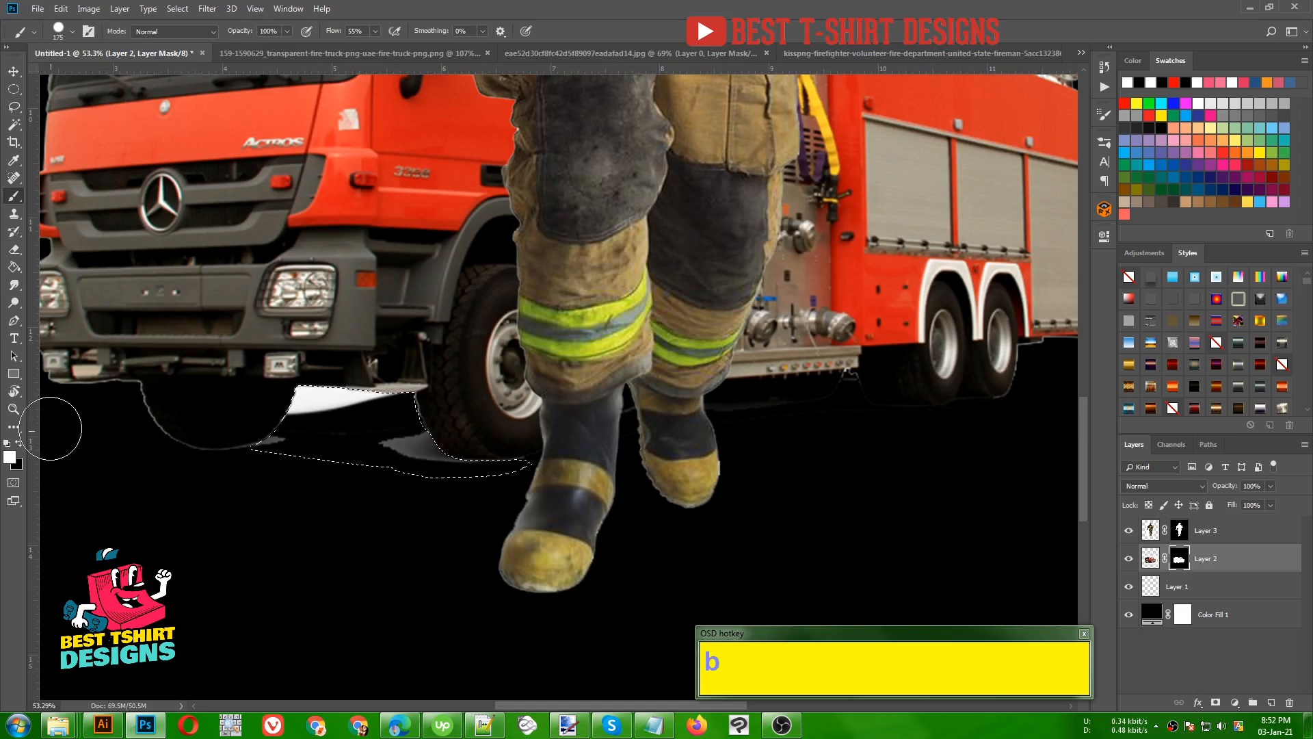
click(21, 444)
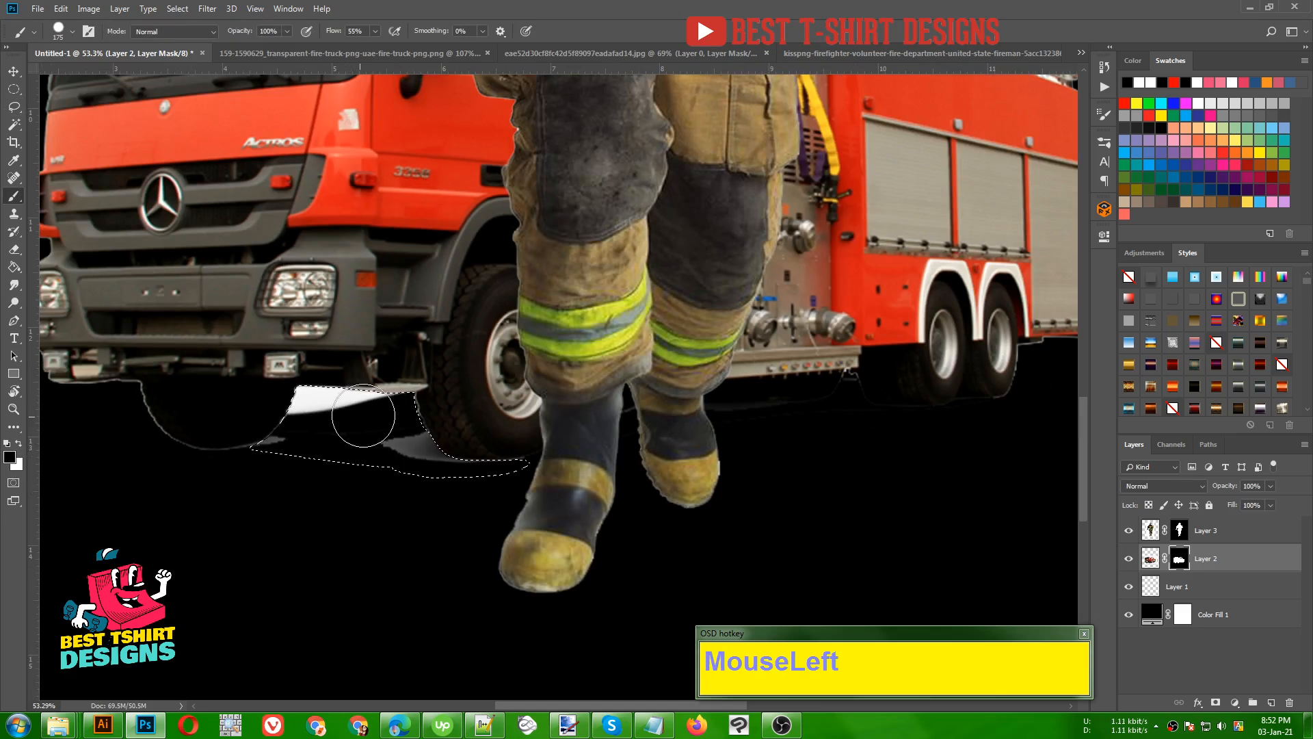
mouse_move(328, 403)
mouse_down()
mouse_move(287, 411)
mouse_move(423, 405)
mouse_move(522, 462)
mouse_move(358, 428)
mouse_move(258, 449)
mouse_move(329, 415)
mouse_move(492, 424)
mouse_move(527, 478)
mouse_up()
scroll(527, 478, down, 3)
scroll(481, 477, down, 3)
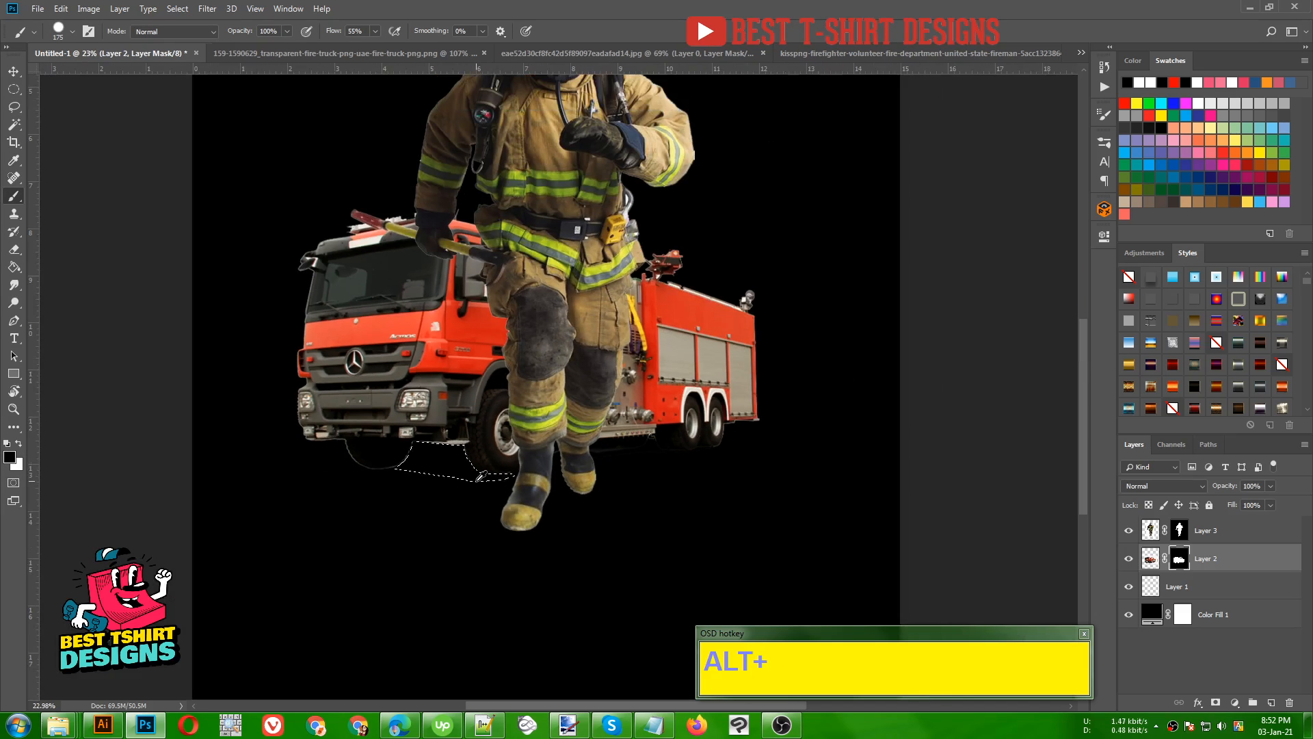
click(13, 89)
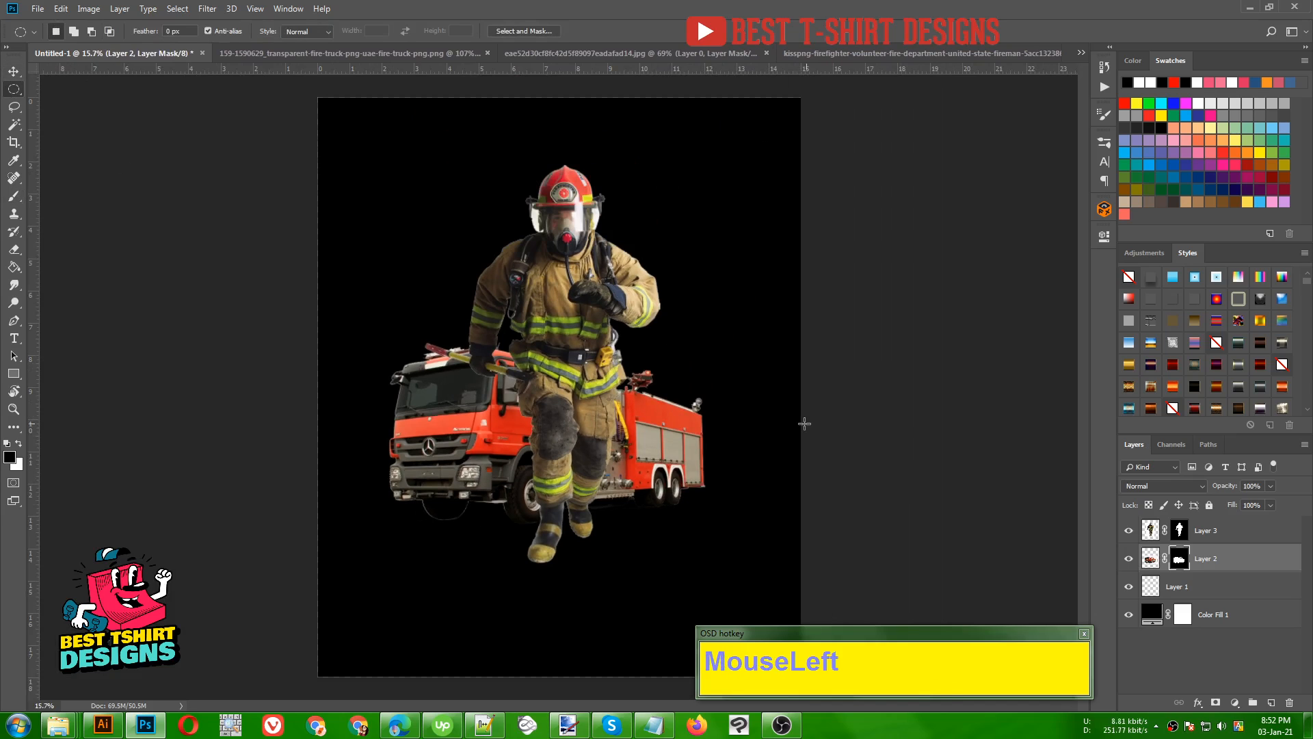
scroll(807, 423, down, 1)
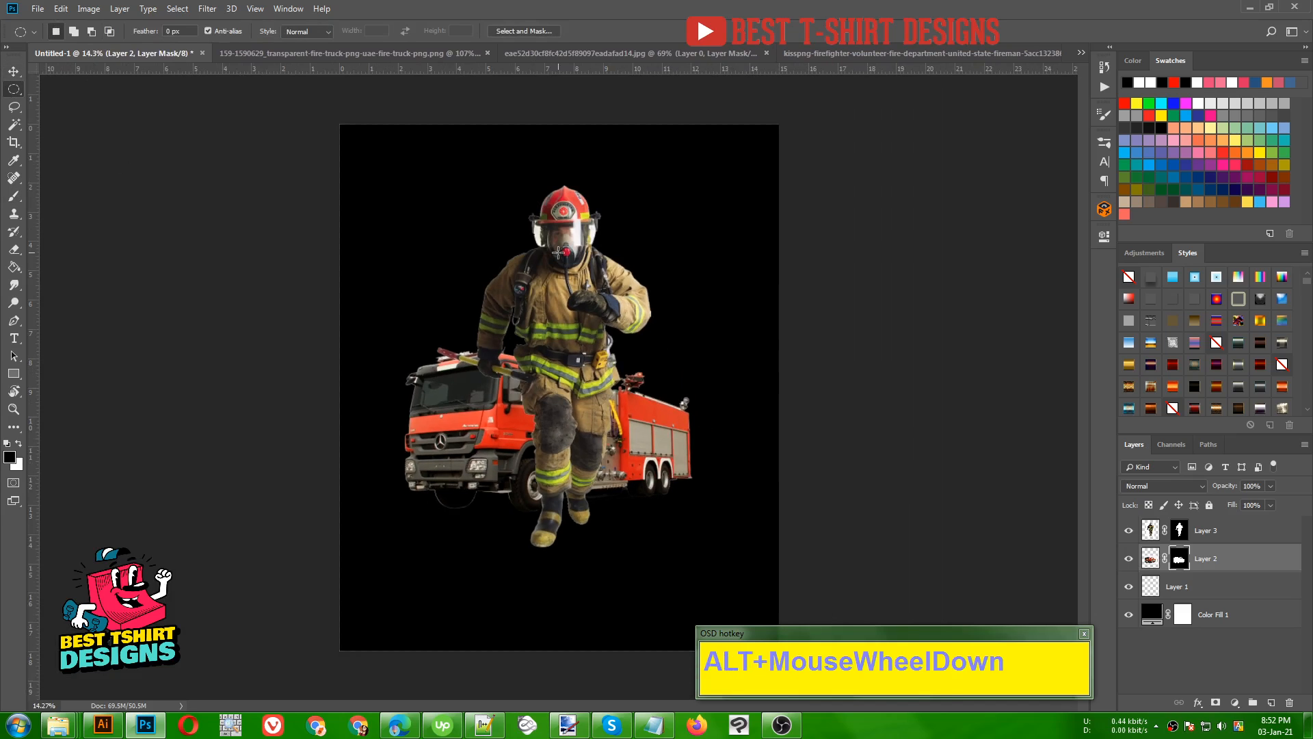
key(ctrl+o)
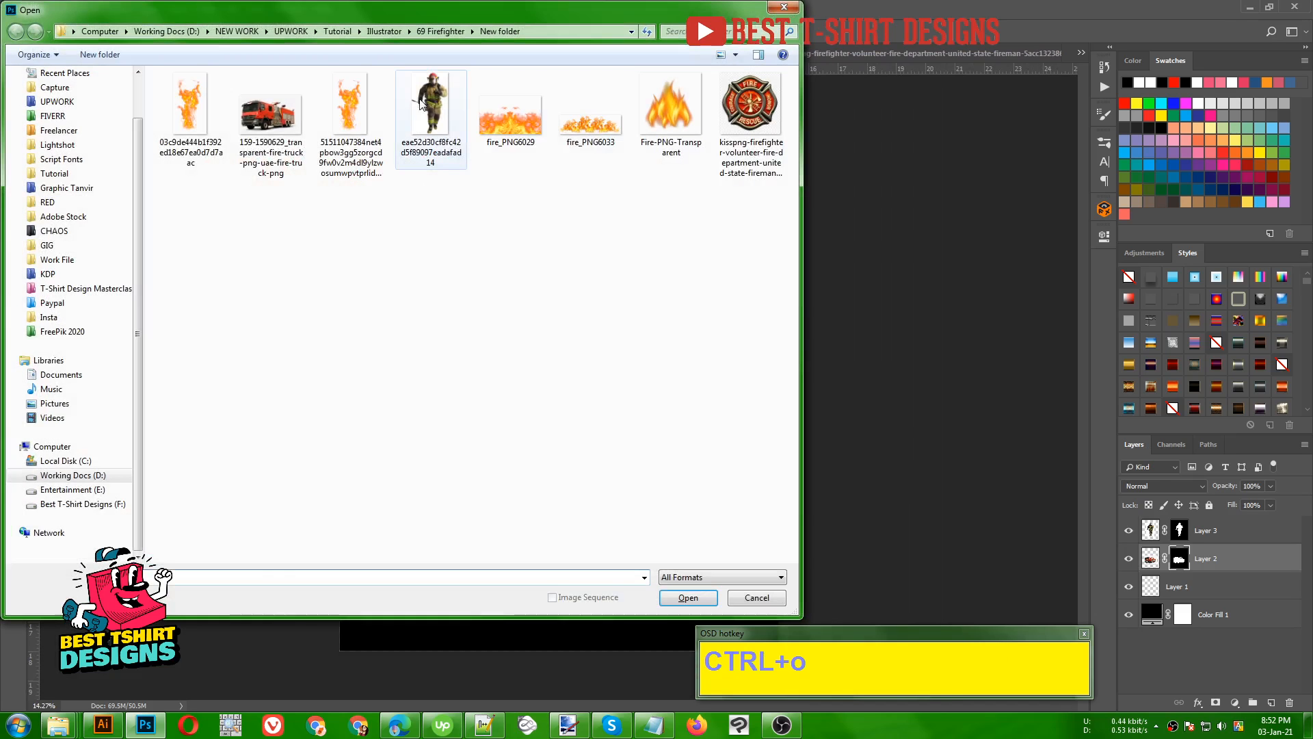
click(621, 208)
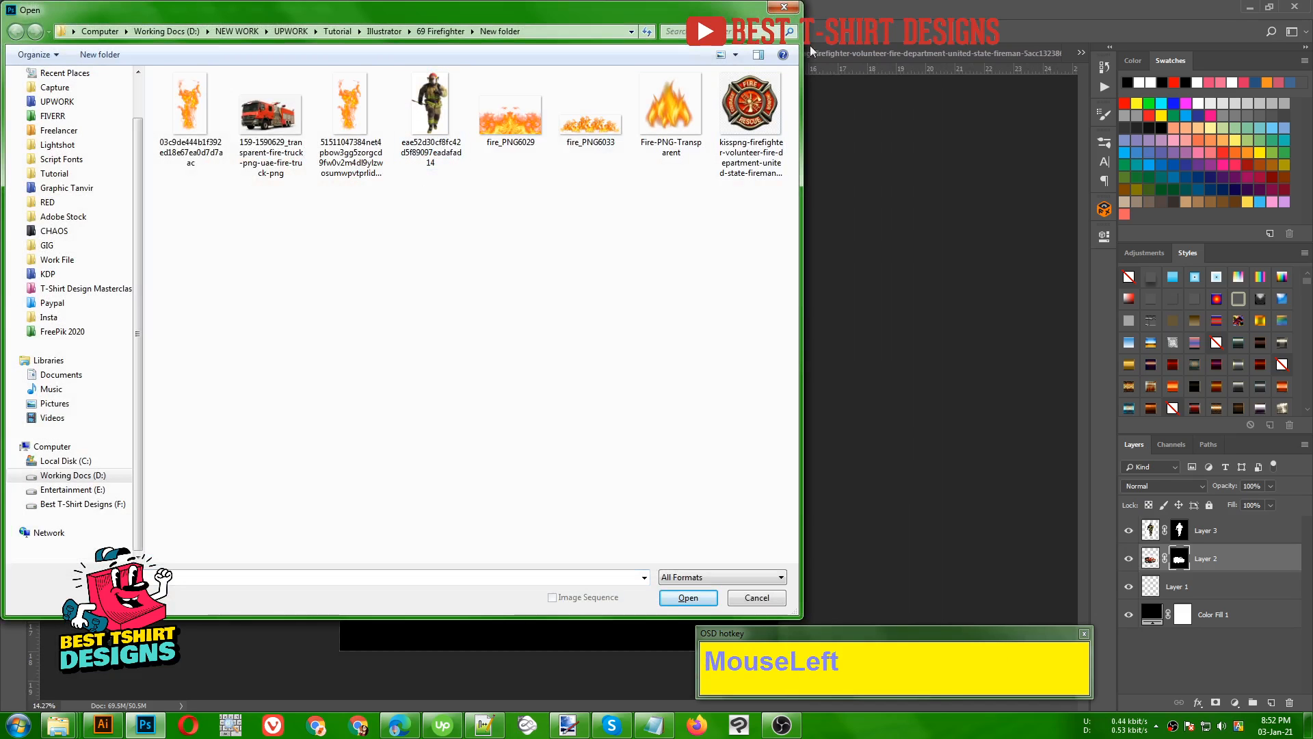
click(785, 7)
- Switch to the fire and rescue emblem image and select the background around the emblem with the Magic Wand
click(840, 53)
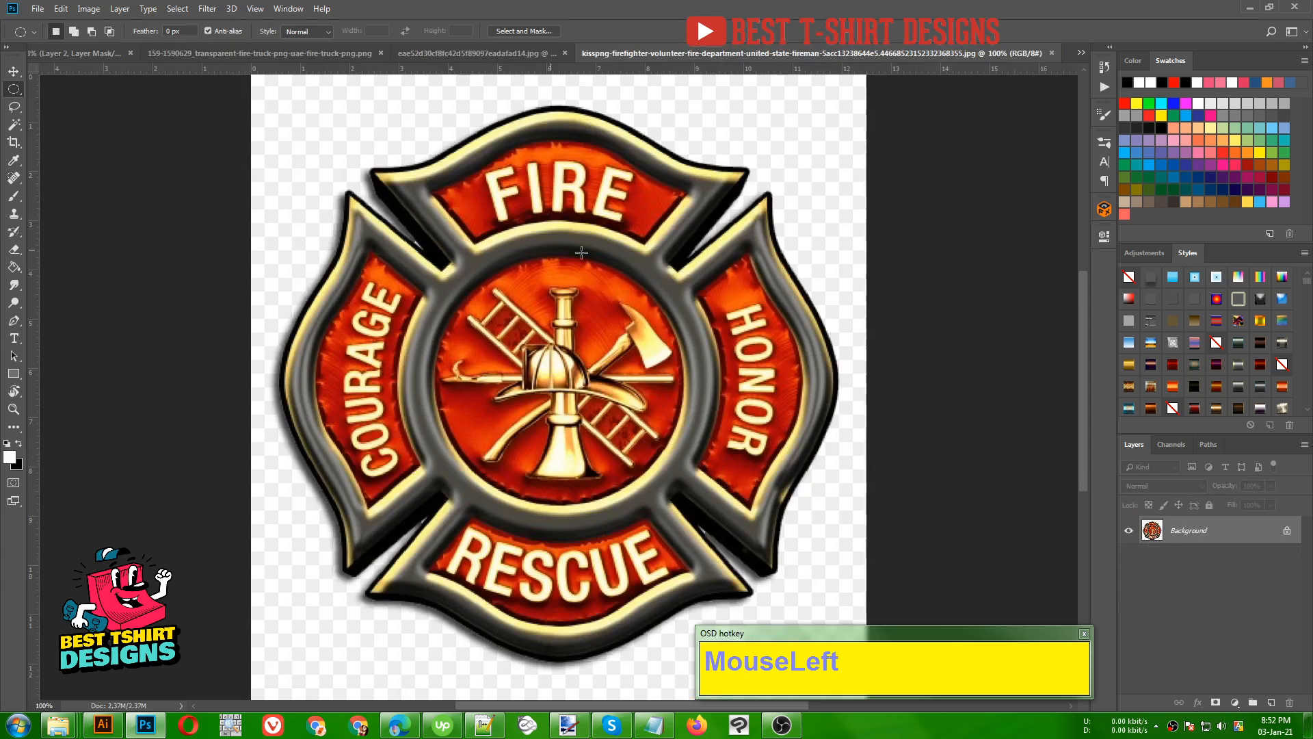
scroll(581, 253, down, 3)
click(20, 131)
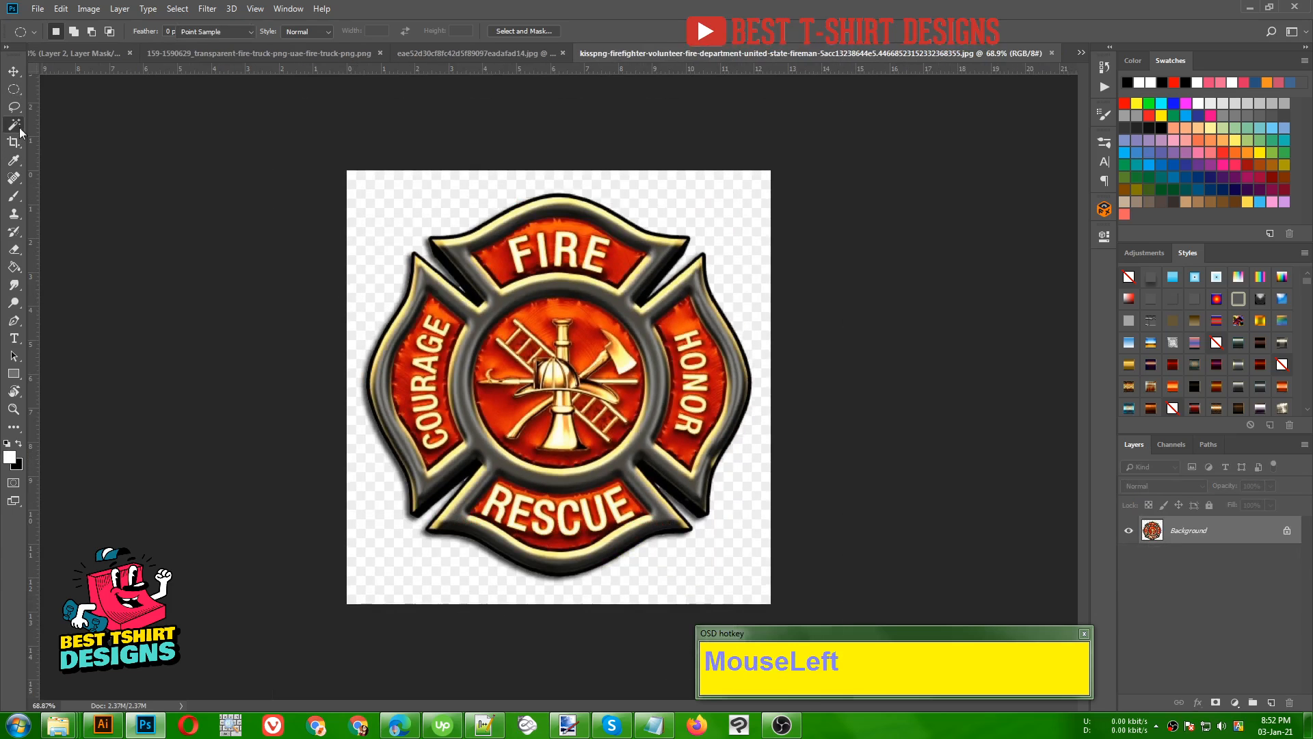
click(426, 207)
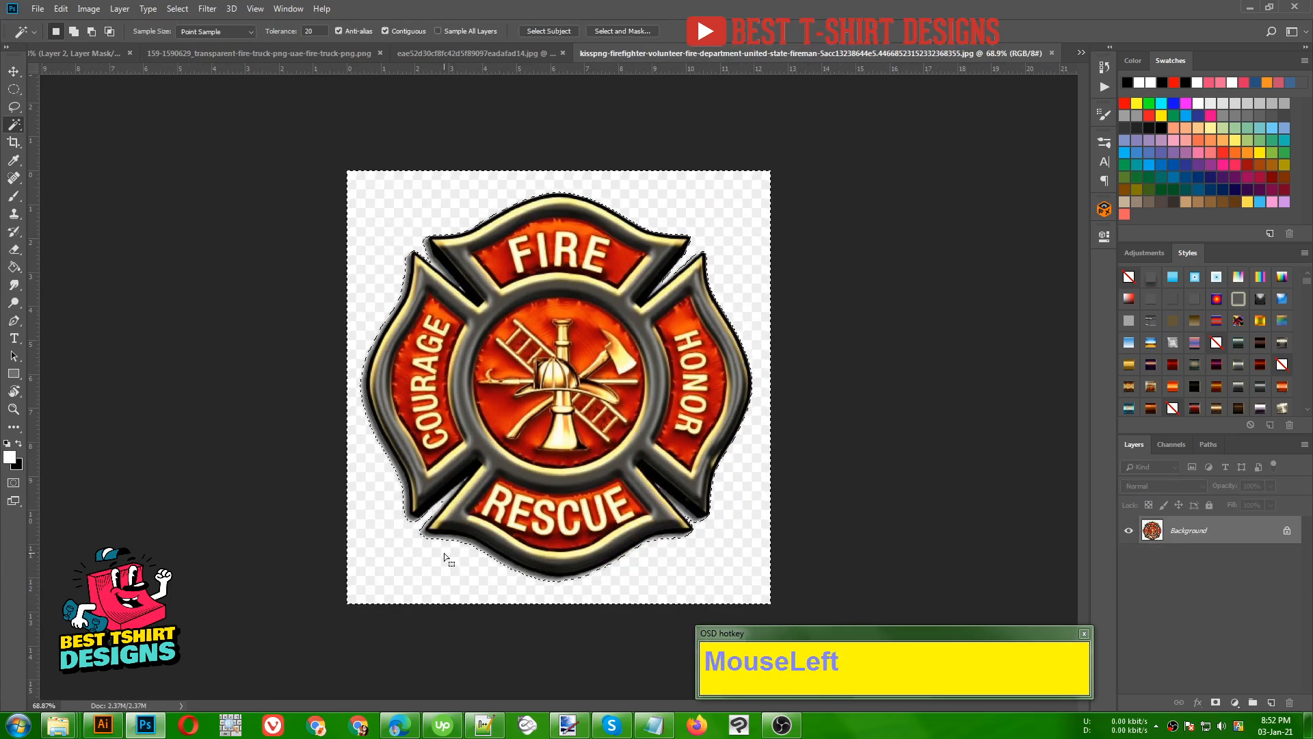
scroll(444, 551, up, 5)
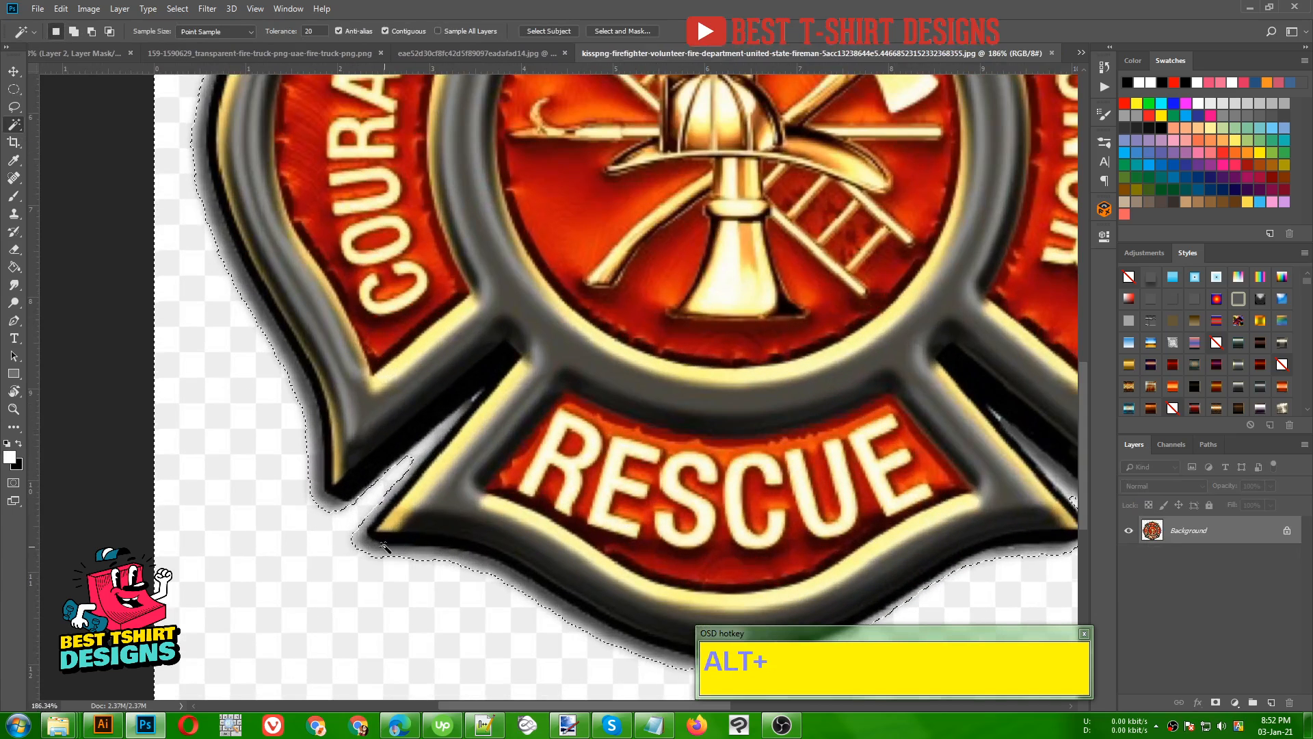
scroll(414, 503, down, 2)
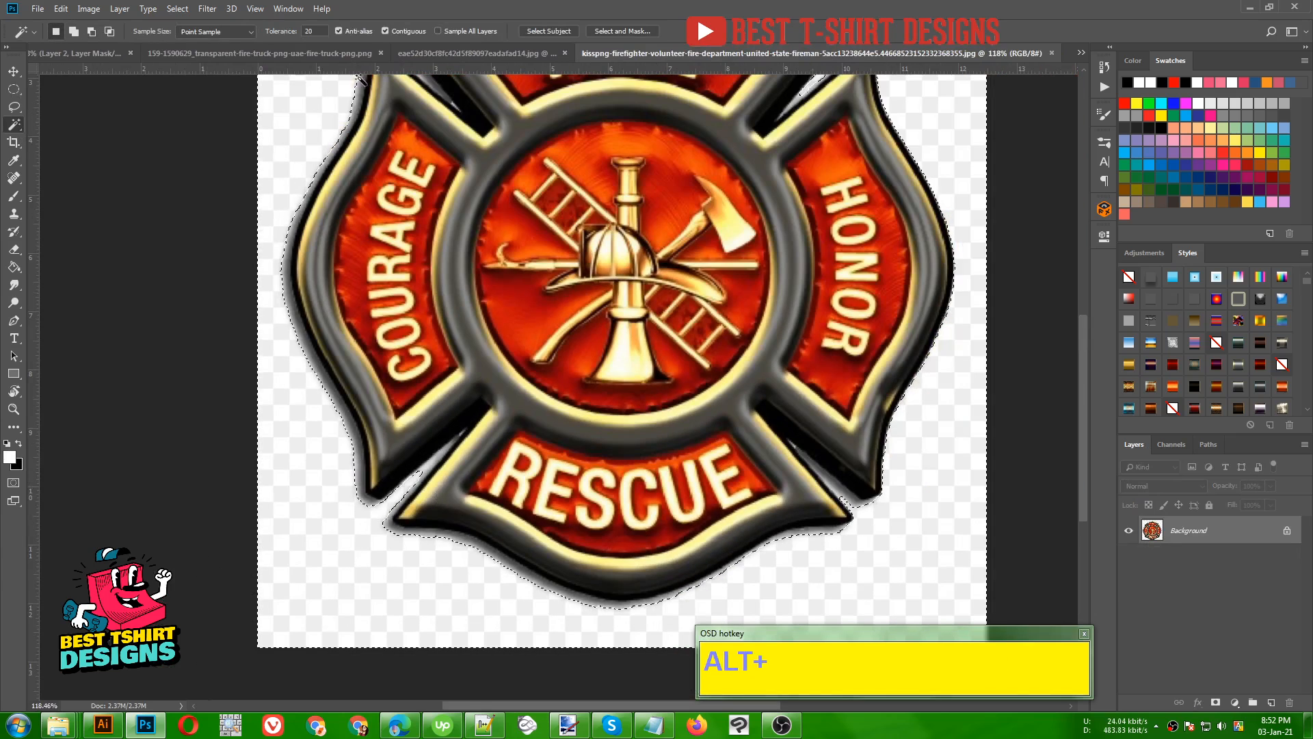
- Set the Magic Wand tolerance to 40 and reselect the emblem's background, adding the shadowed edges and the notches between its arms
shift+scroll(309, 31, up, 2)
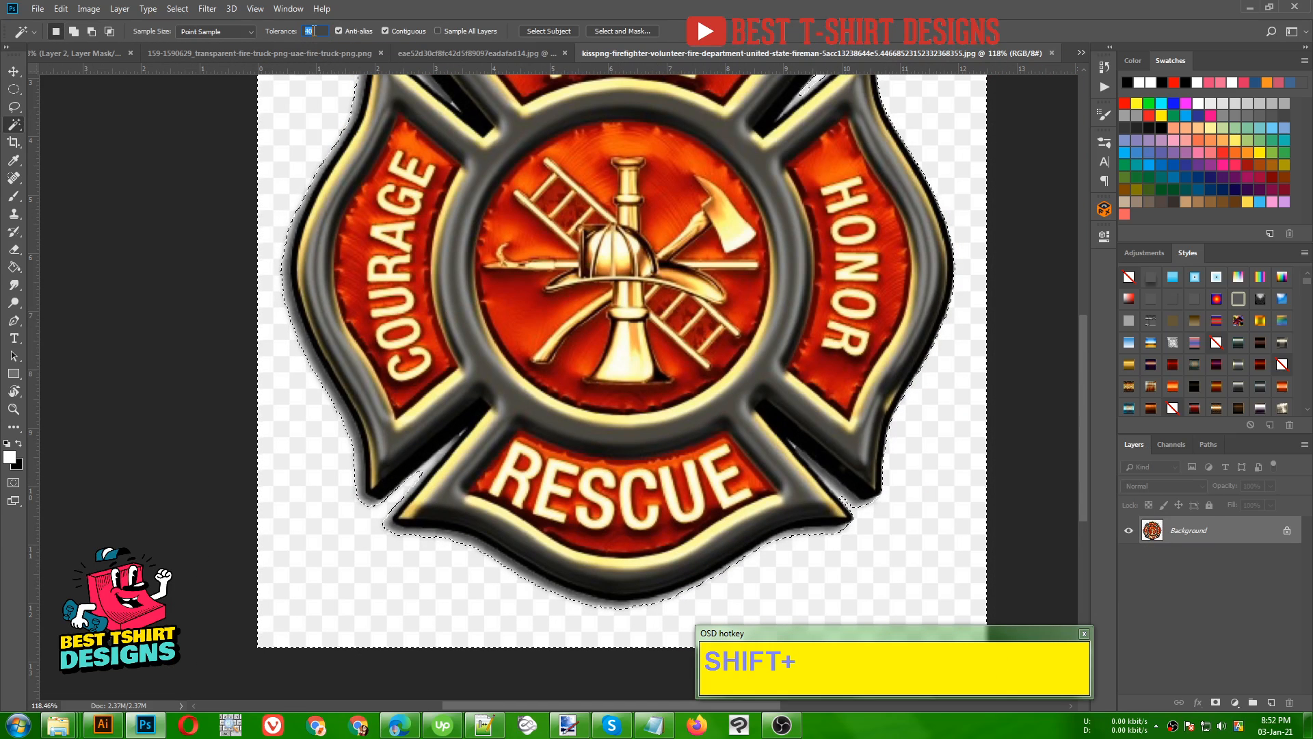
click(368, 483)
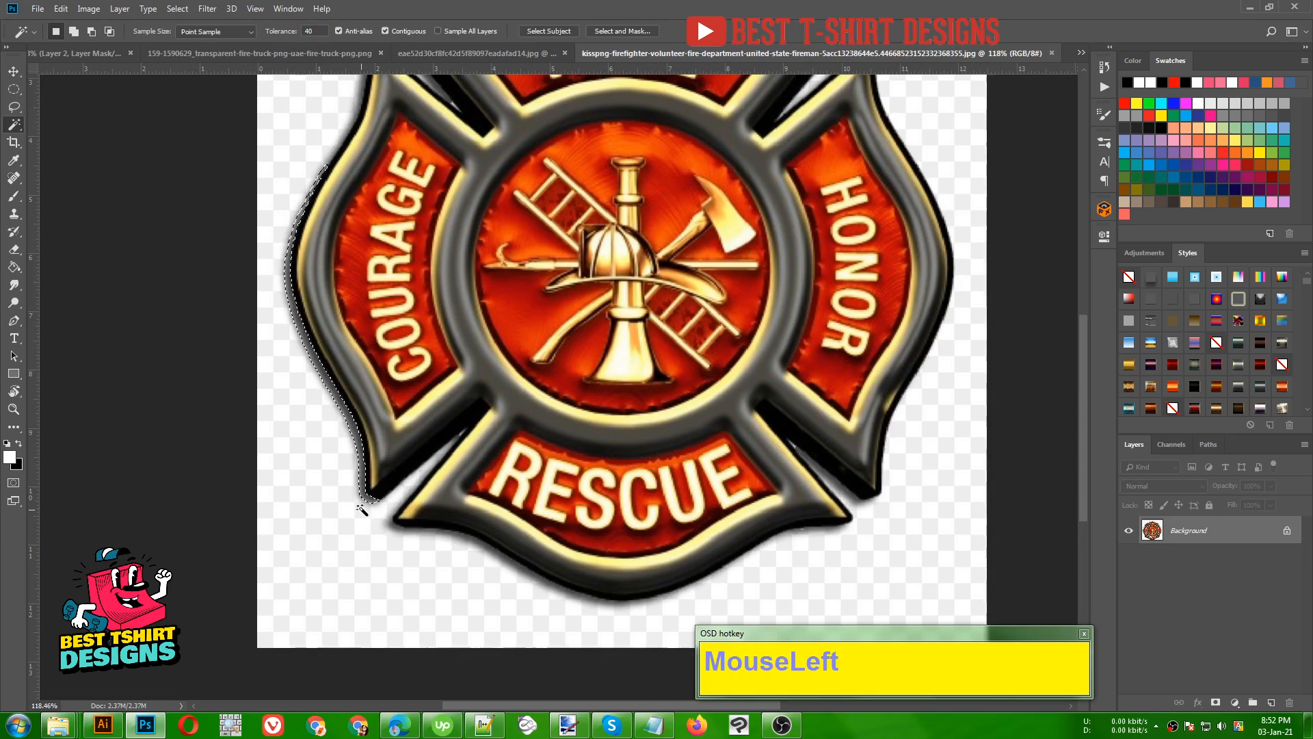
shift+click(361, 513)
shift+click(358, 490)
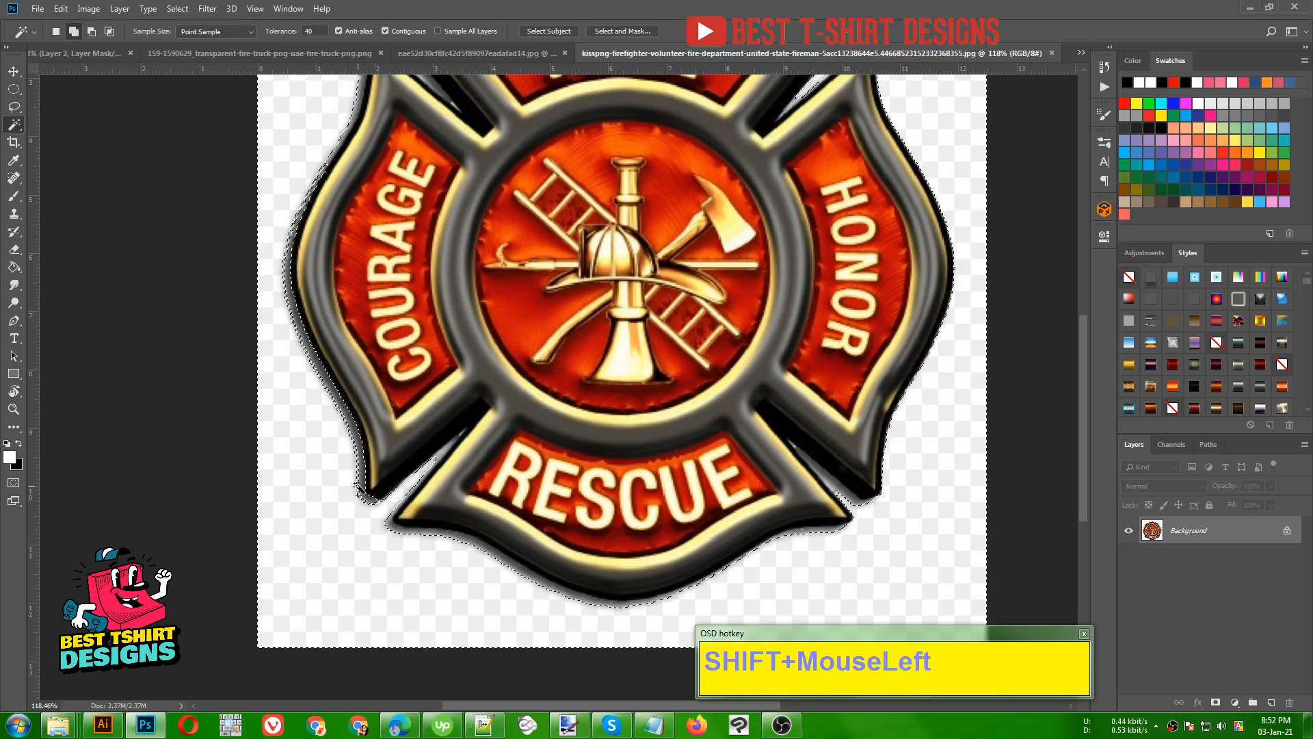
shift+click(437, 535)
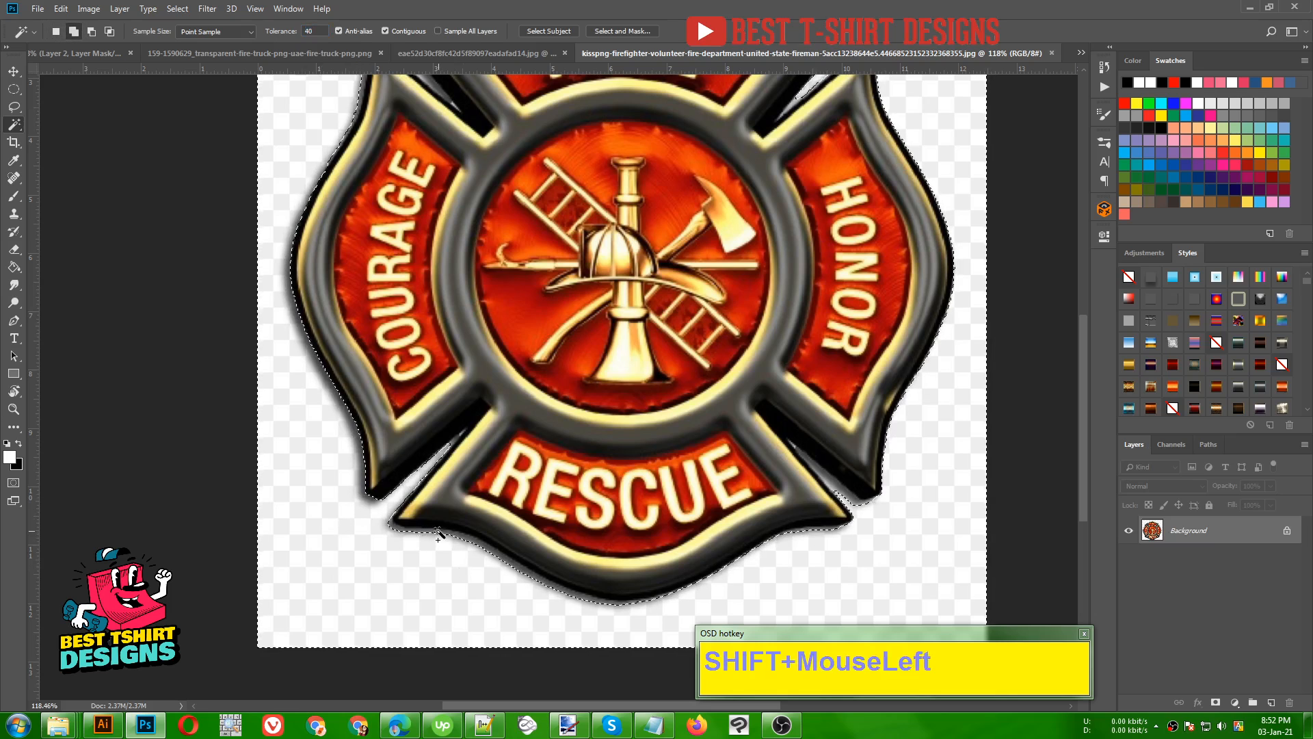
shift+click(840, 490)
shift+click(838, 498)
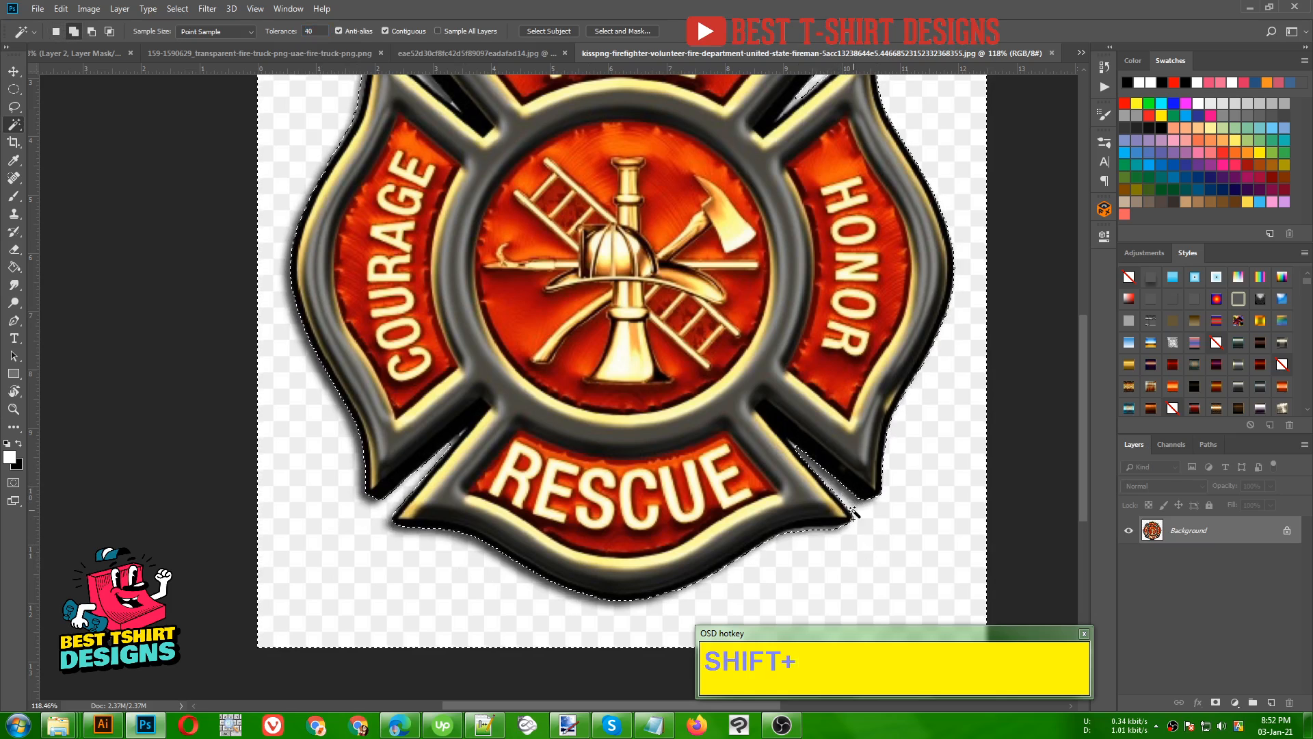
drag(598, 413, 450, 598)
shift+click(266, 264)
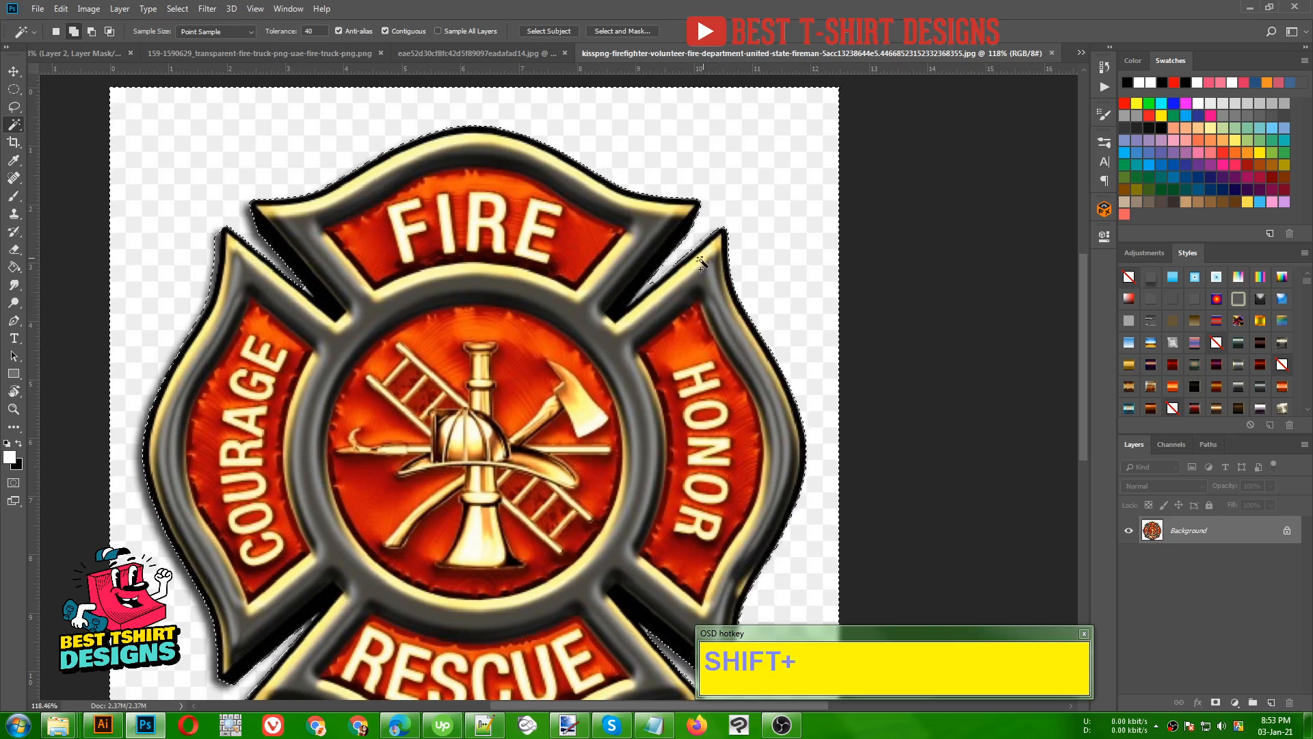
- Invert the background selection and add a layer mask that isolates the emblem
key(alt)
scroll(578, 226, down, 2)
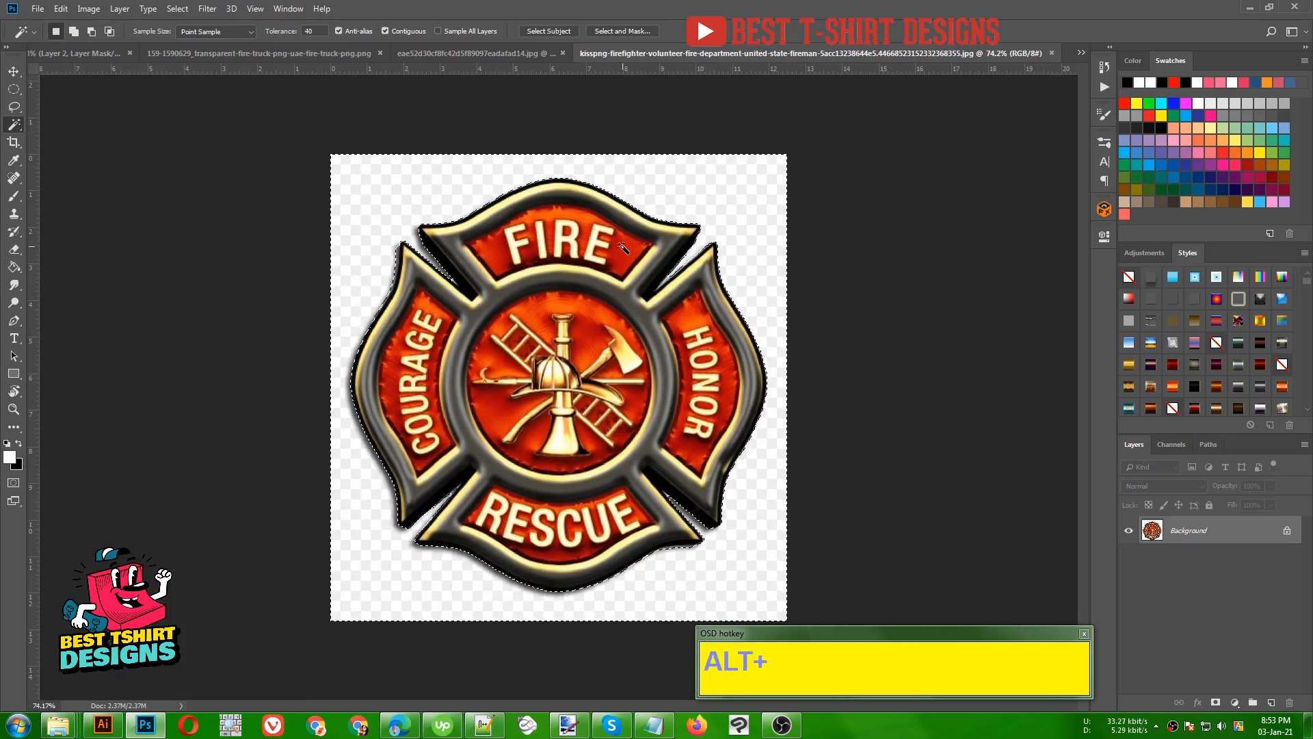
key(ctrl)
key(ctrl+shift+i)
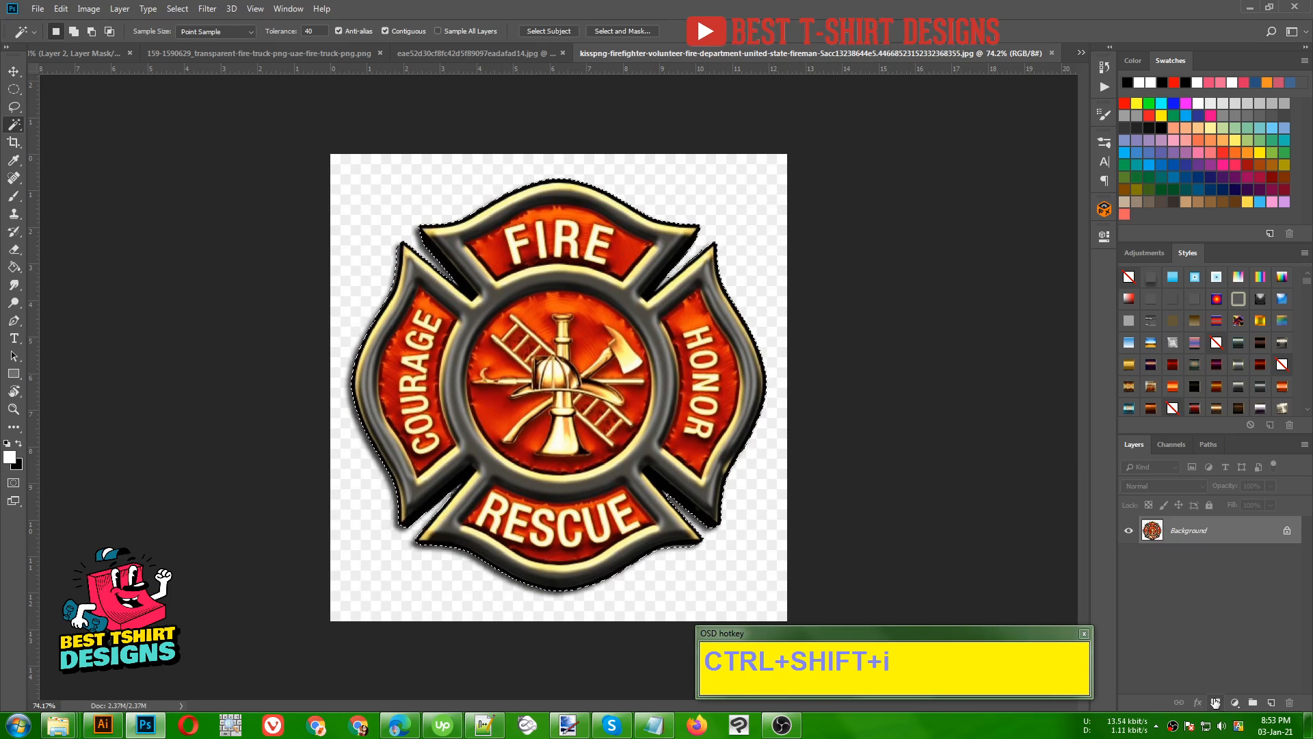
click(1215, 702)
- Bring the masked emblem into the T-shirt design and scale it to about 330% behind the firefighter's head and torso
key(v)
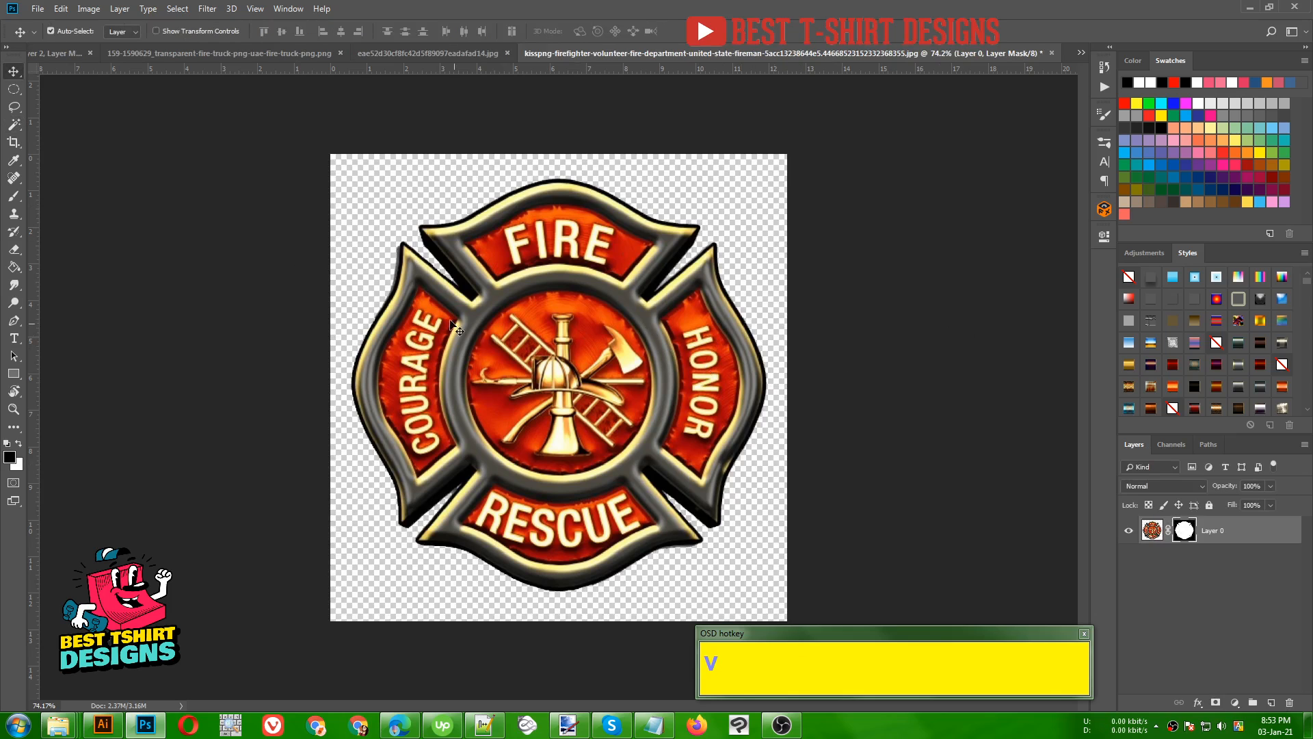
drag(598, 355, 576, 380)
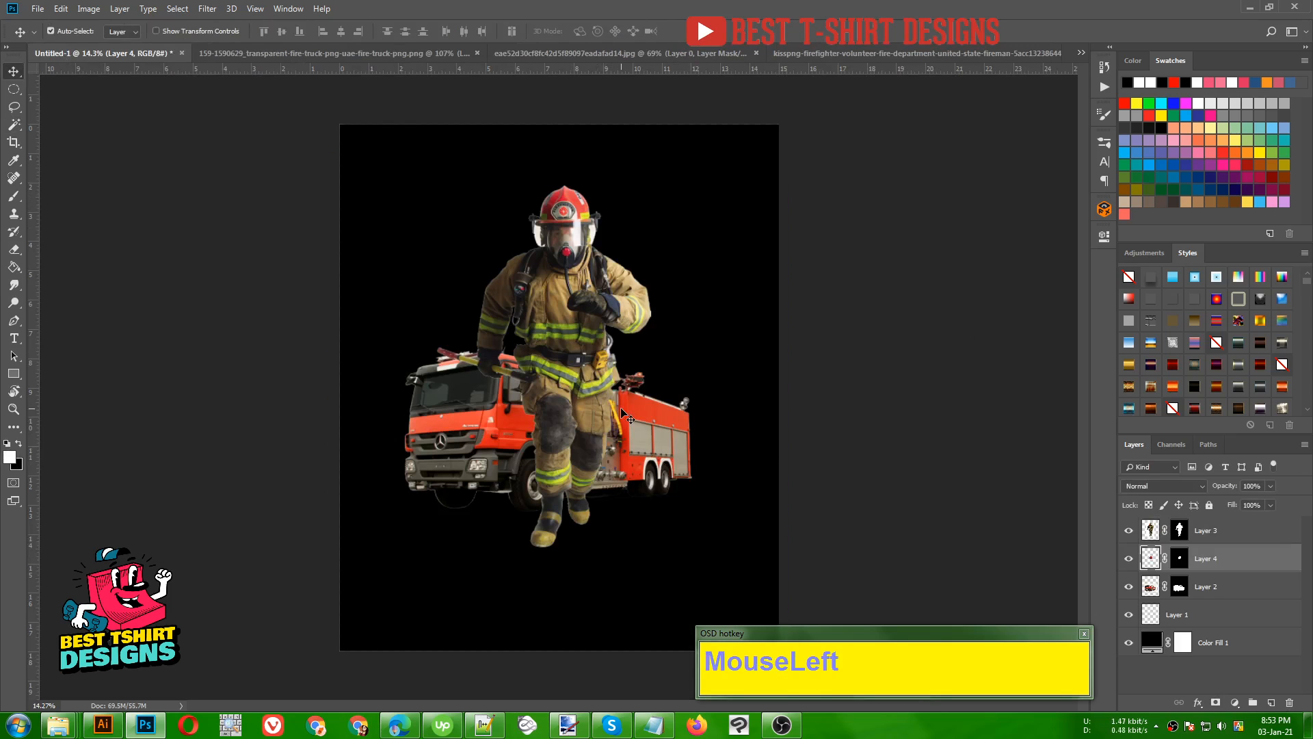
key(ctrl)
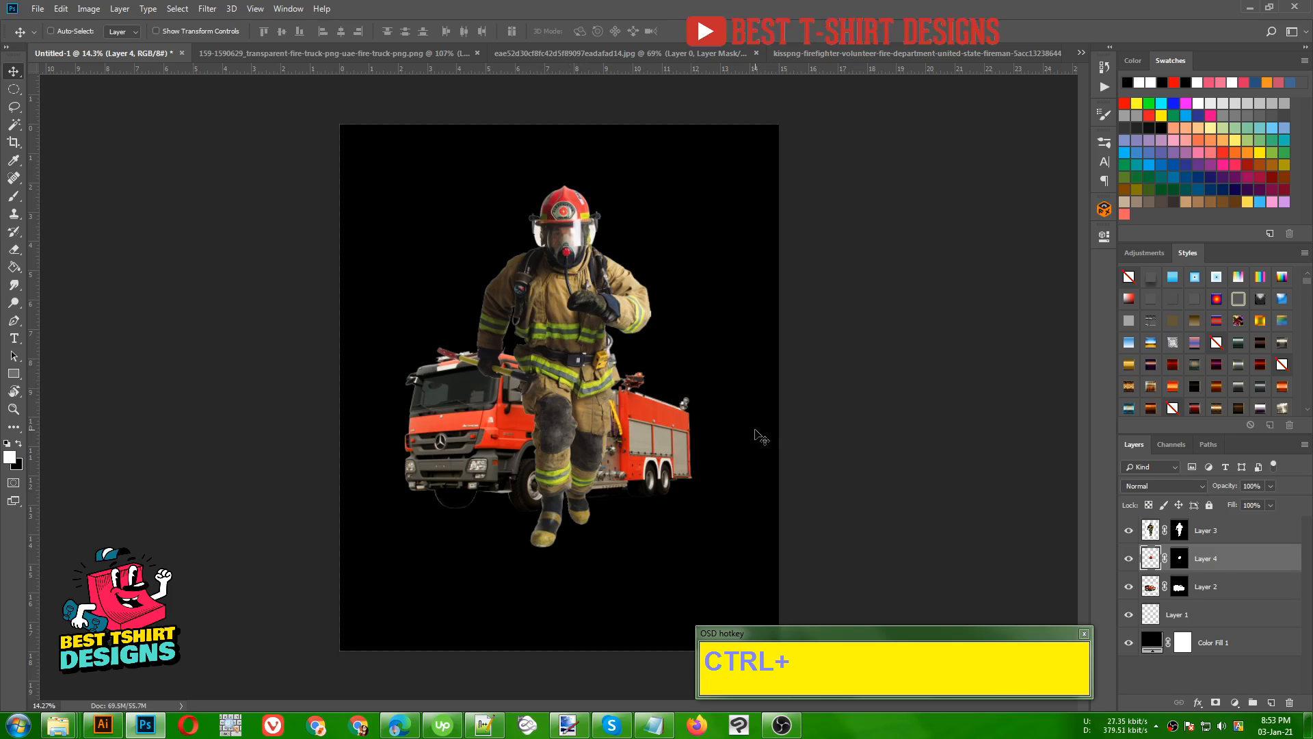
key(ctrl+t)
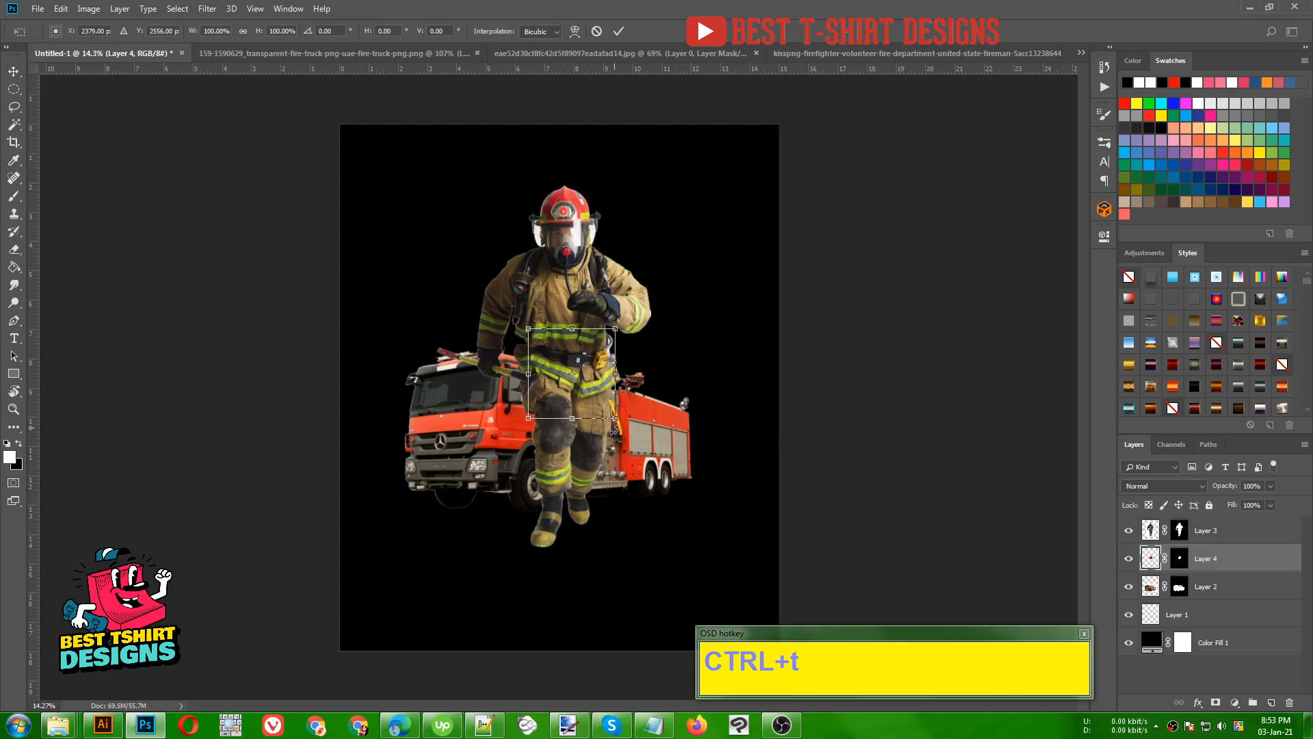
drag(615, 418, 718, 506)
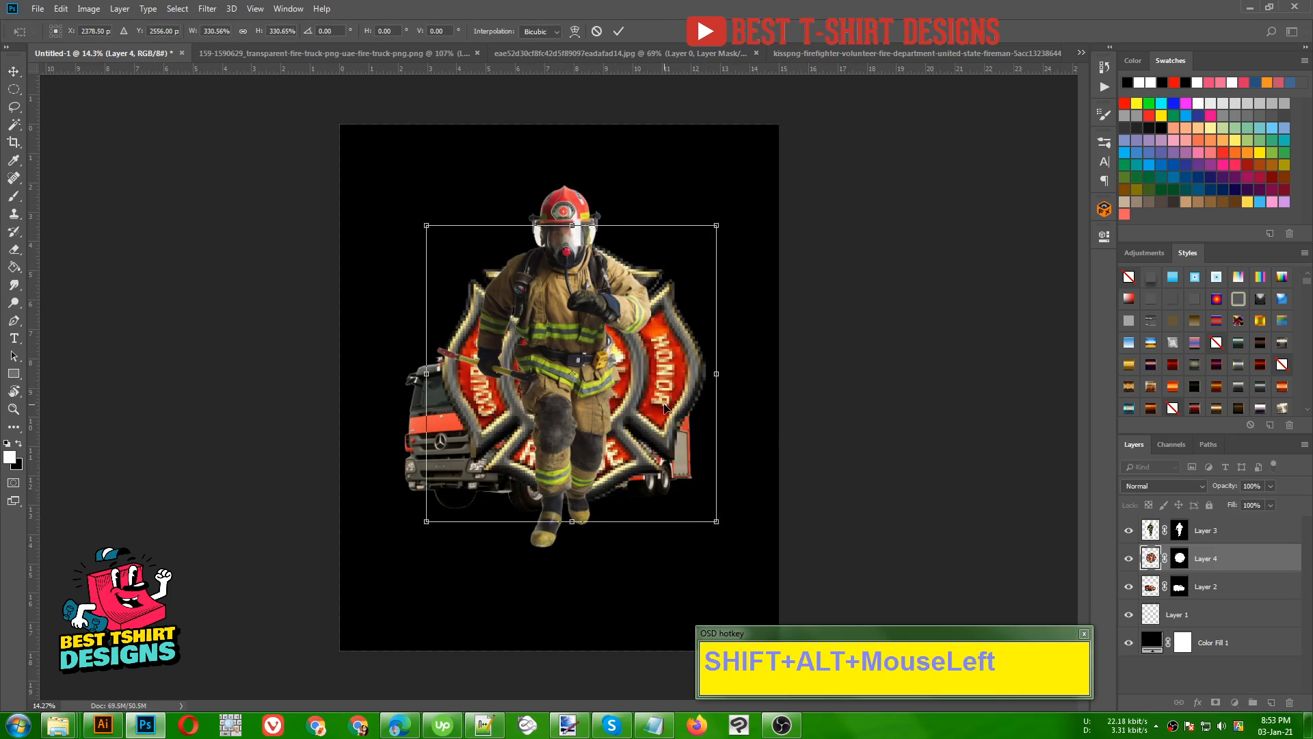
drag(664, 408, 649, 321)
double_click(650, 321)
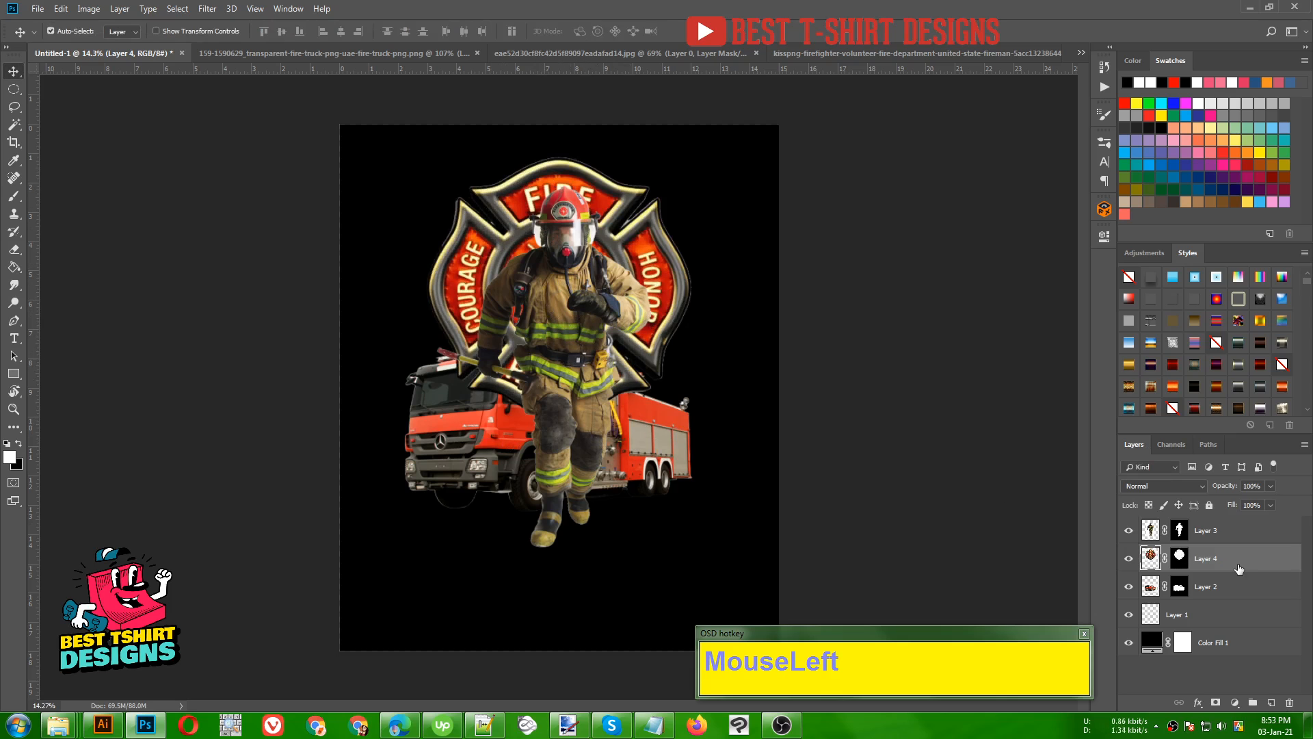
- Move the emblem layer below the truck layer, shift the emblem slightly downward, and deselect all layers
drag(1239, 568, 1238, 599)
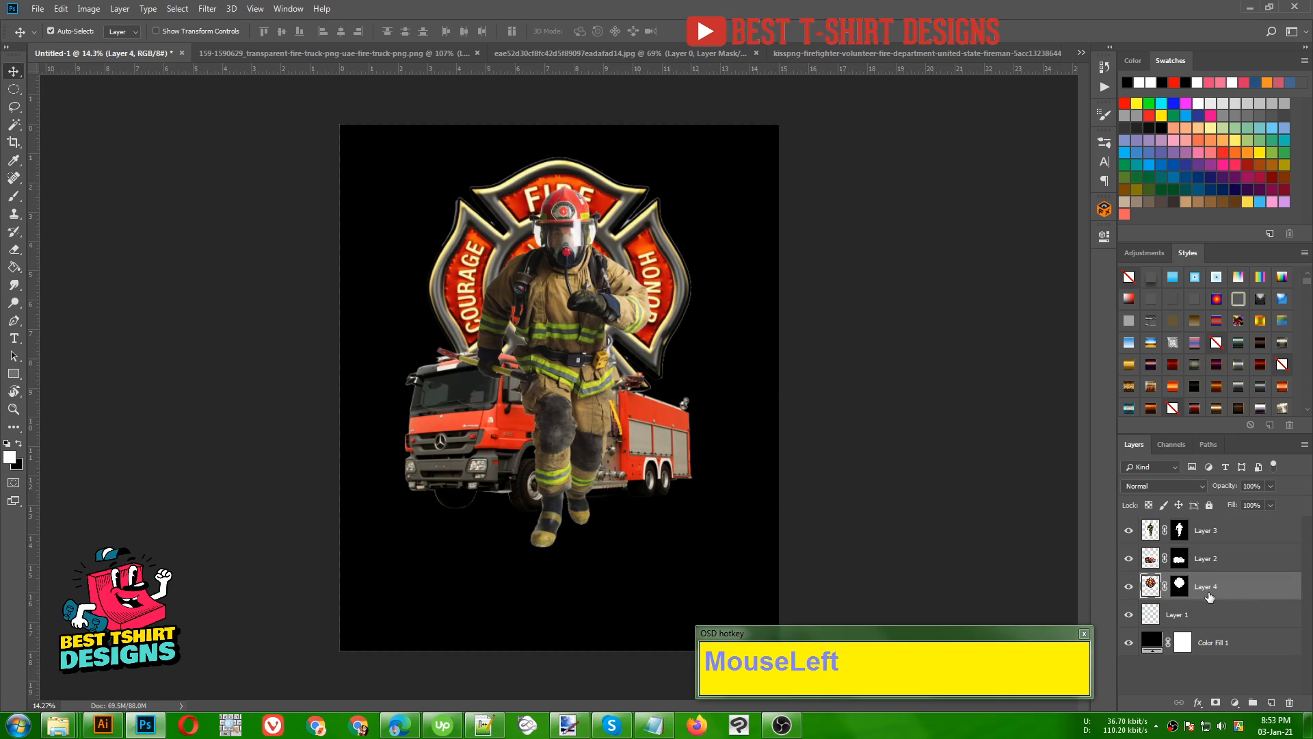
drag(647, 251, 645, 264)
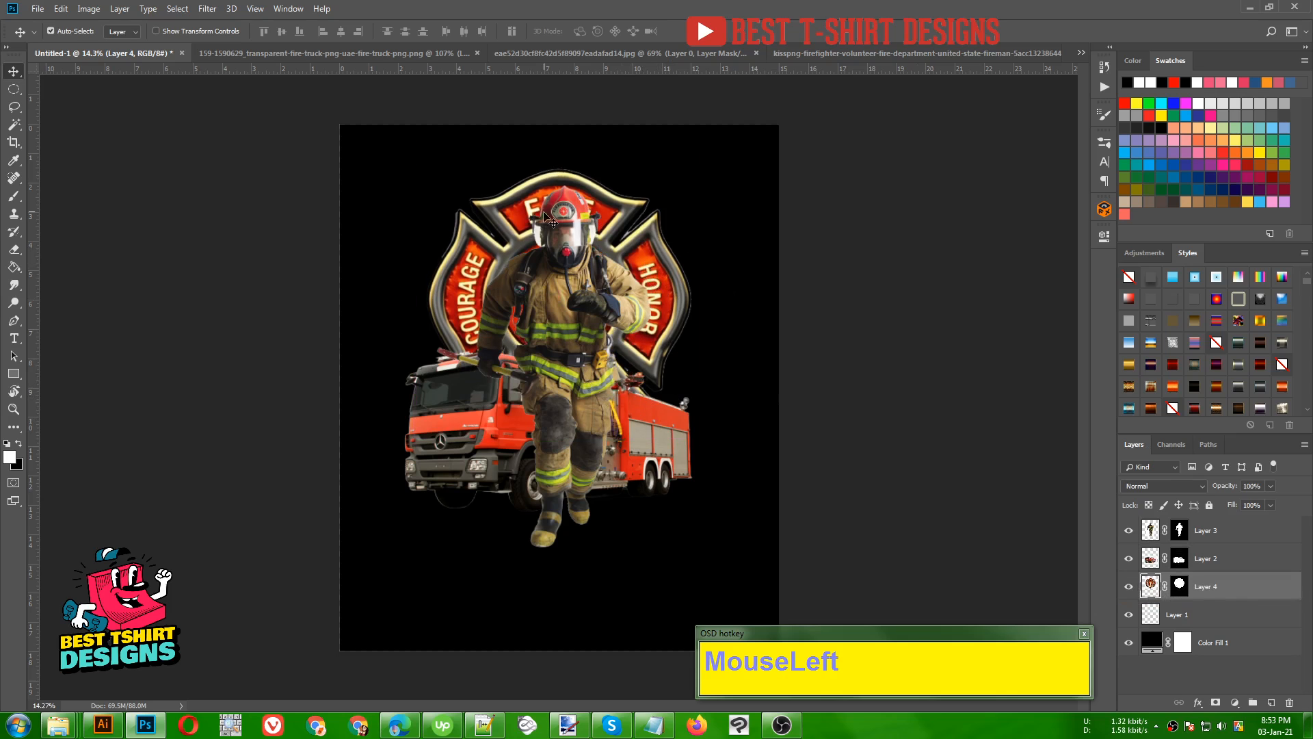
scroll(545, 372, down, 1)
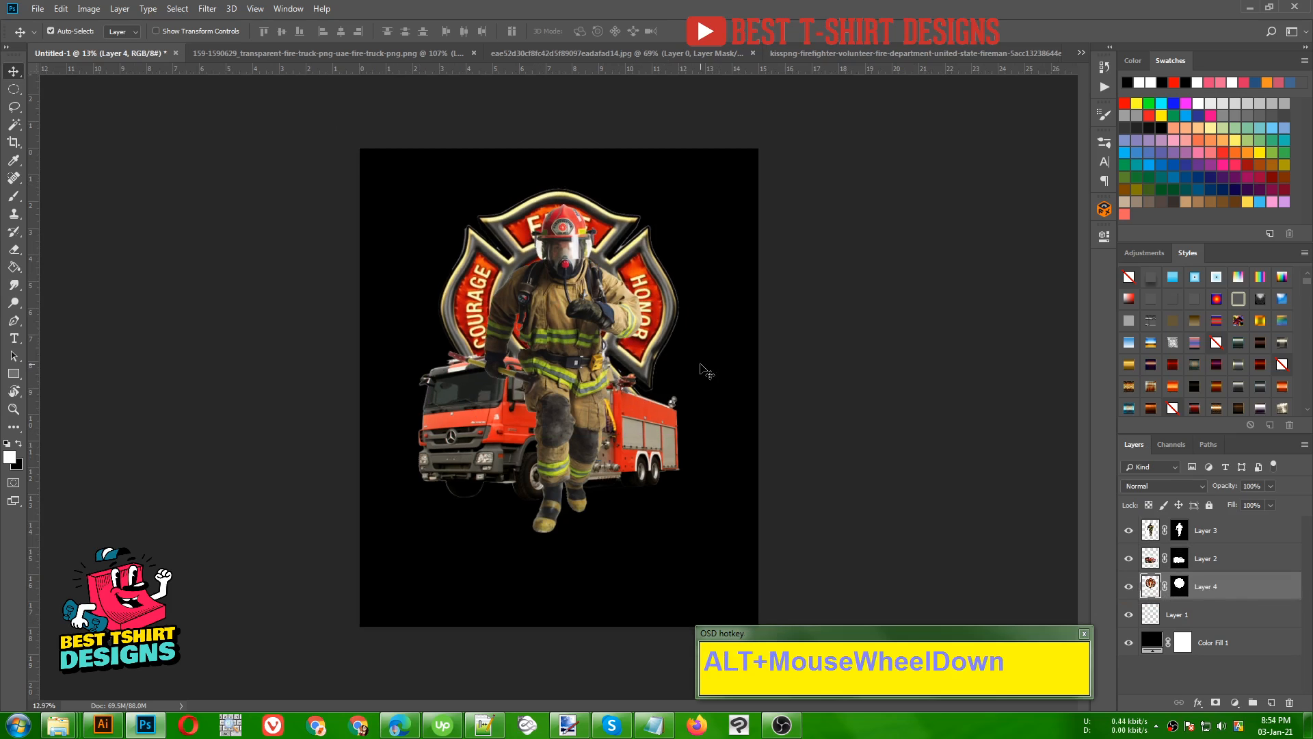
shift+click(1244, 529)
click(898, 477)
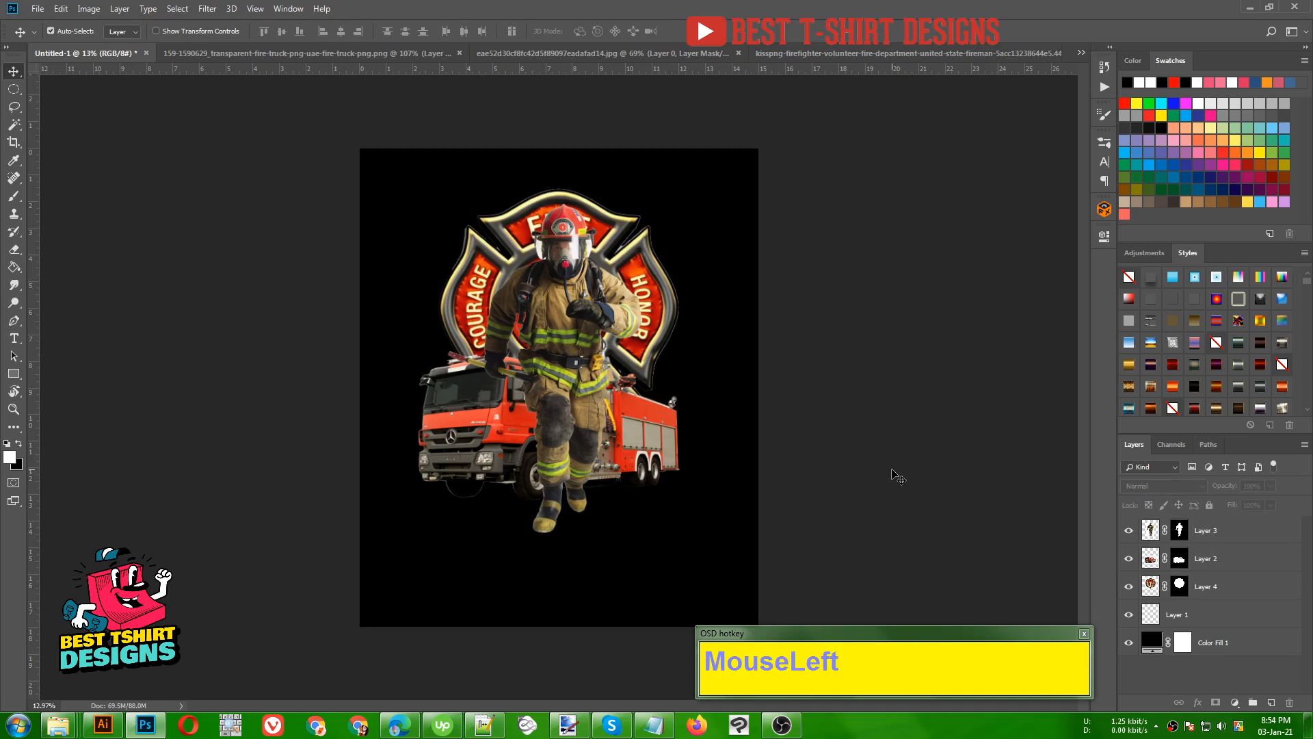
- Close the fire truck, emblem and firefighter source images without saving their changes
key(ctrl)
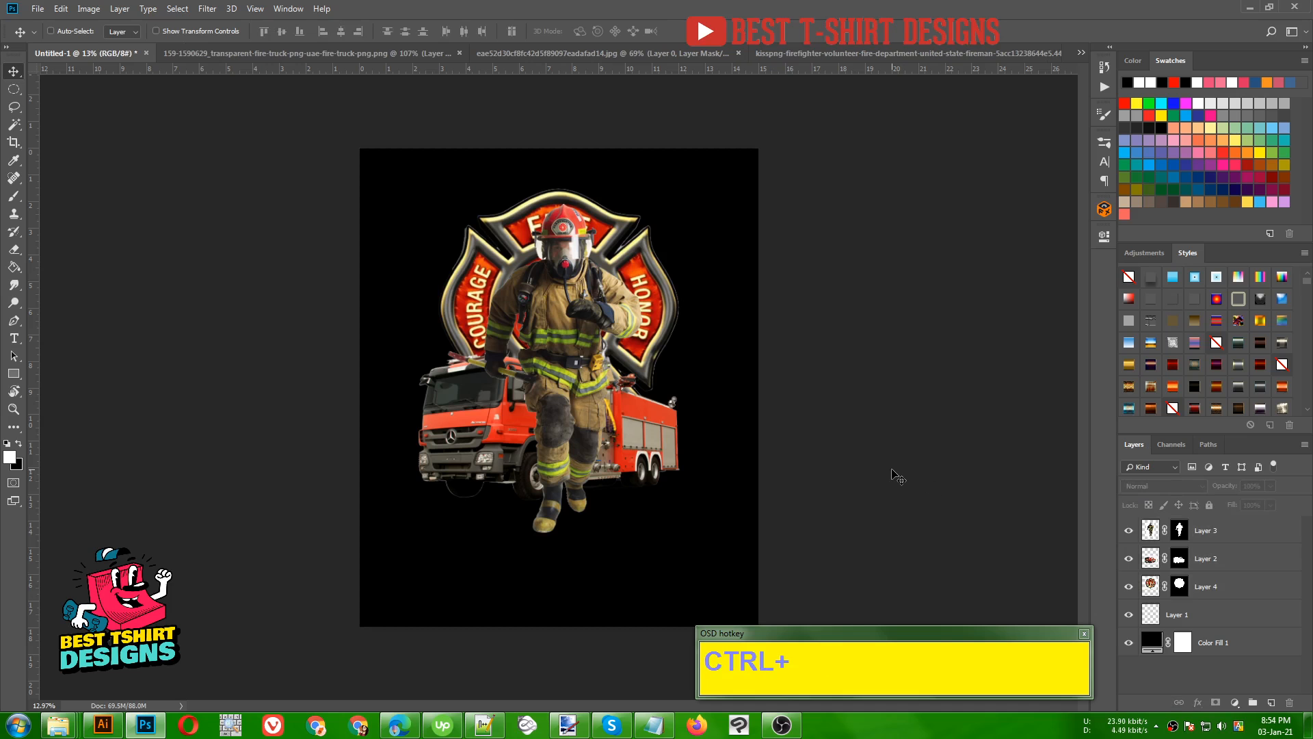
click(368, 51)
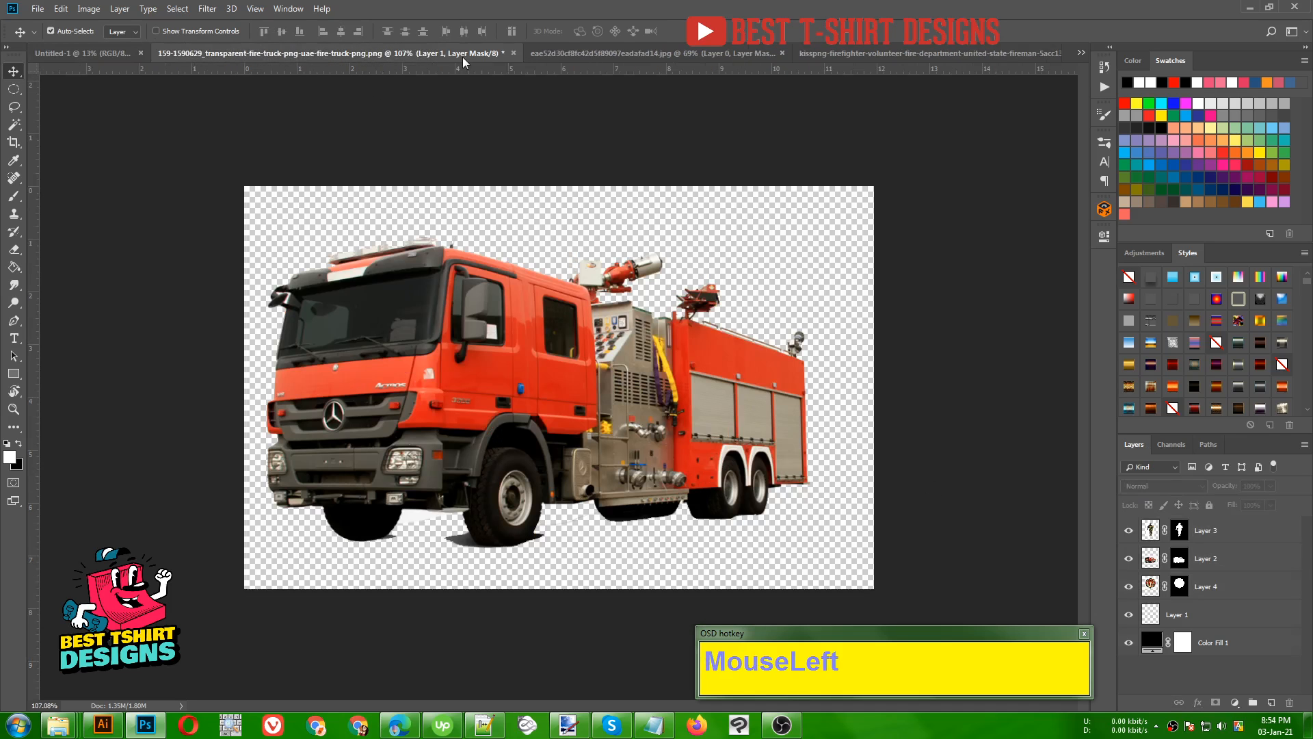
click(513, 54)
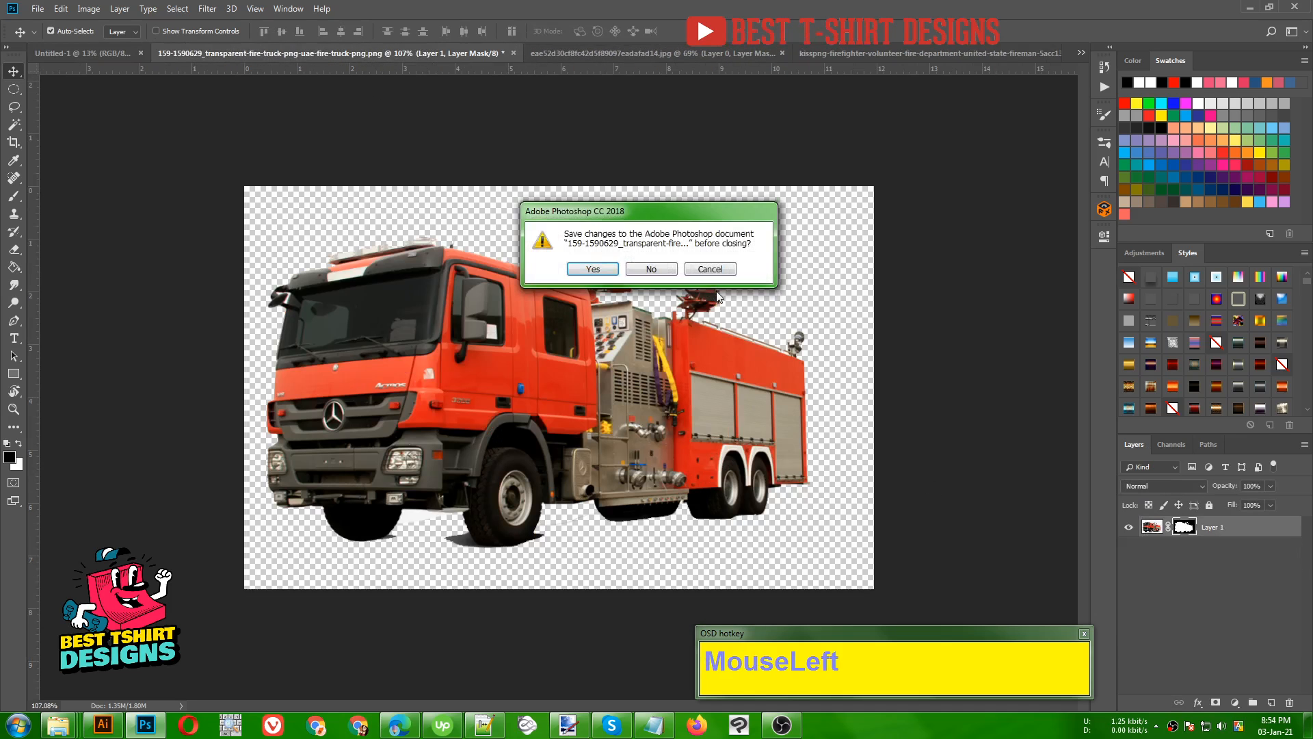
click(651, 269)
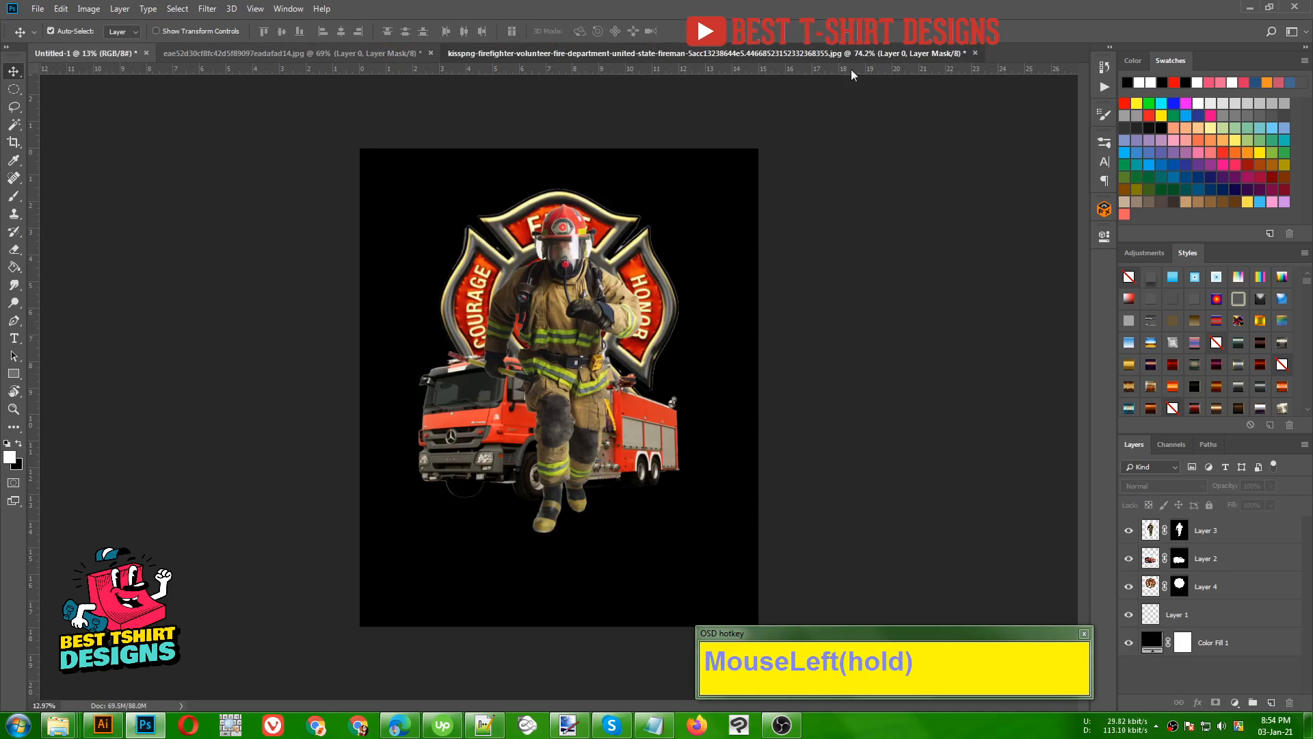
click(962, 55)
click(975, 52)
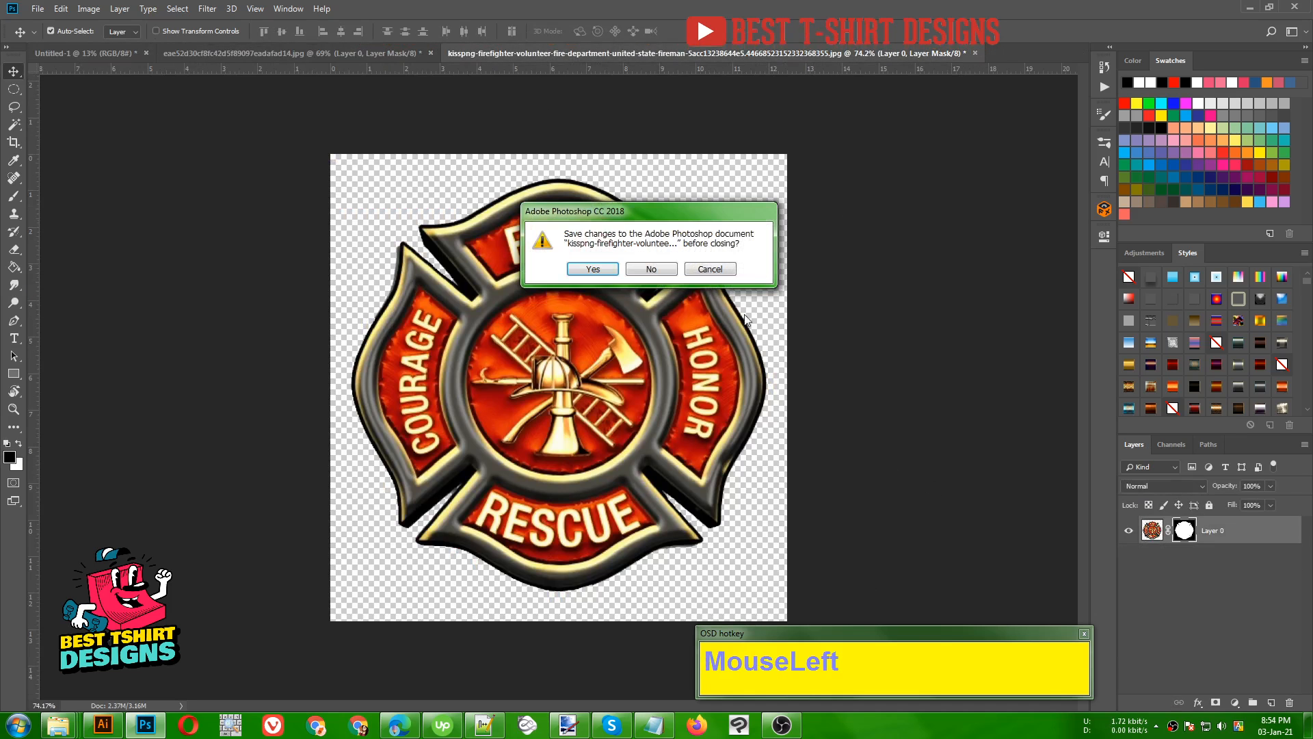
click(651, 267)
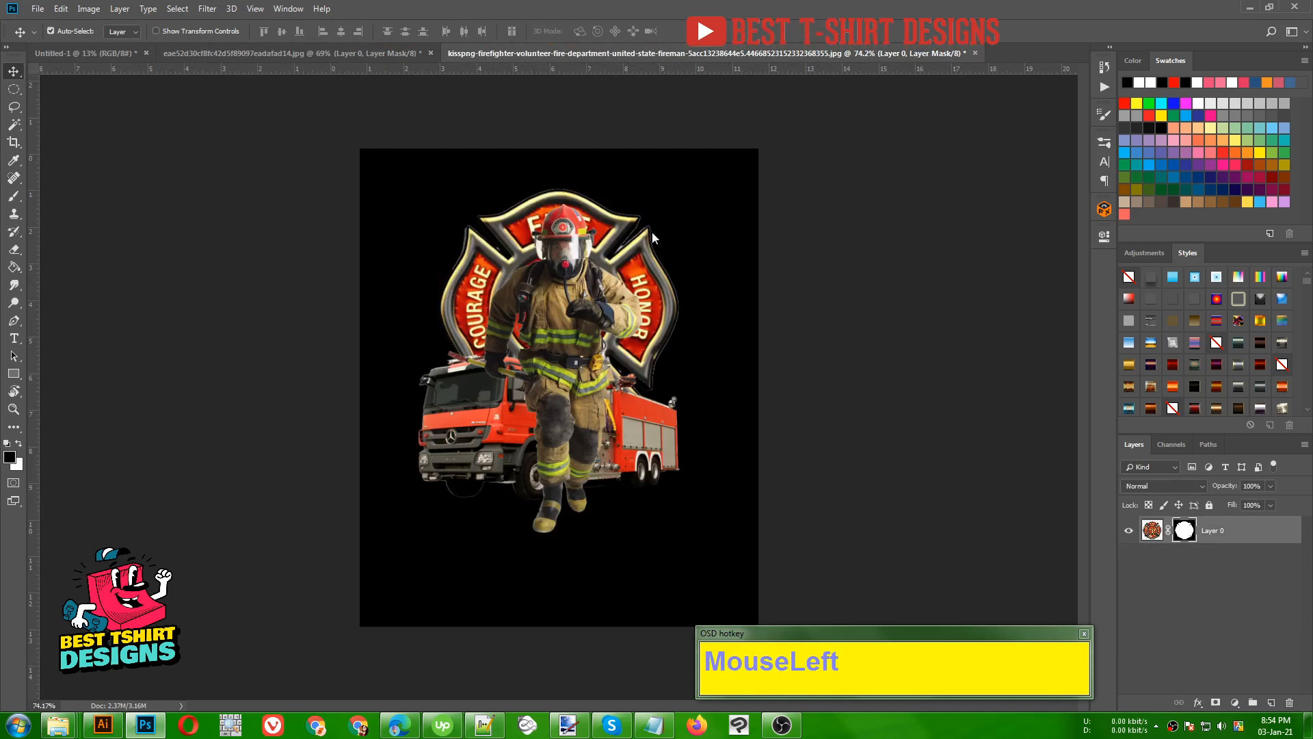
click(430, 53)
click(651, 269)
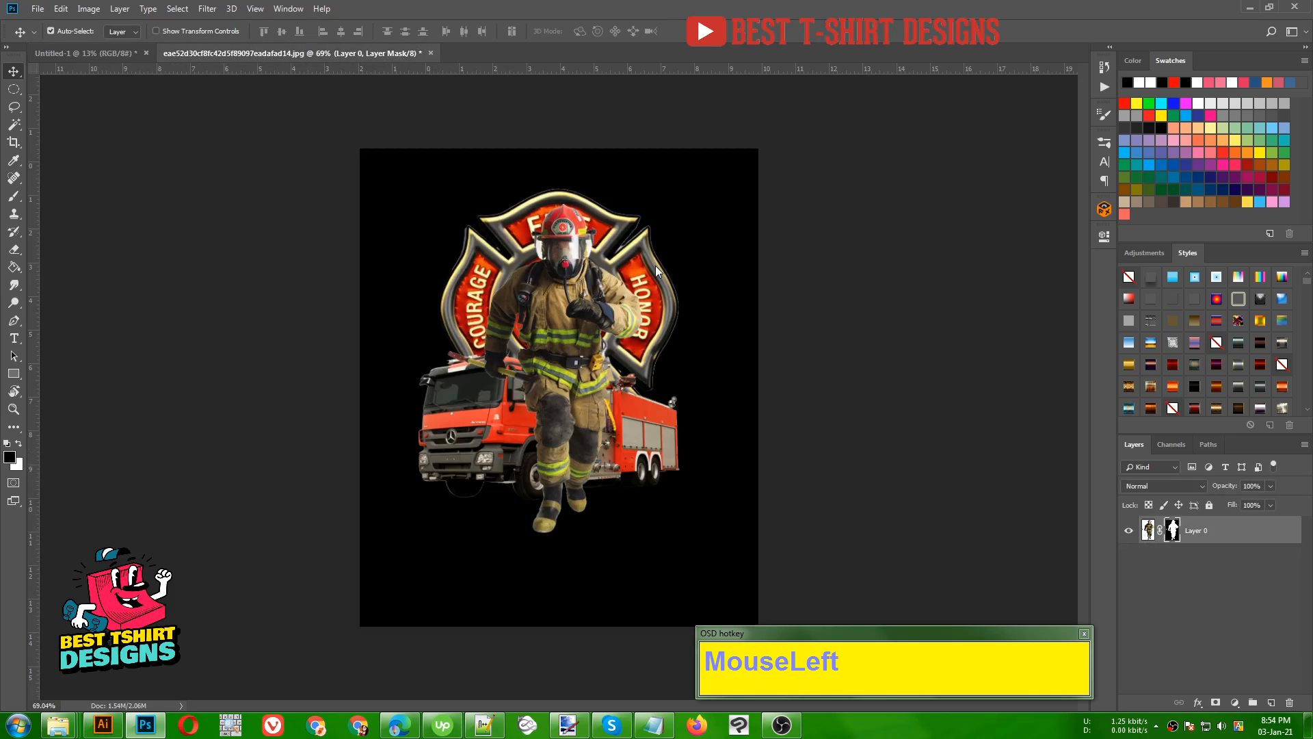
- Open fire_PNG6029, fire_PNG6033, Fire-PNG-Transparent and the tall flame image whose name starts with 5151
key(ctrl+o)
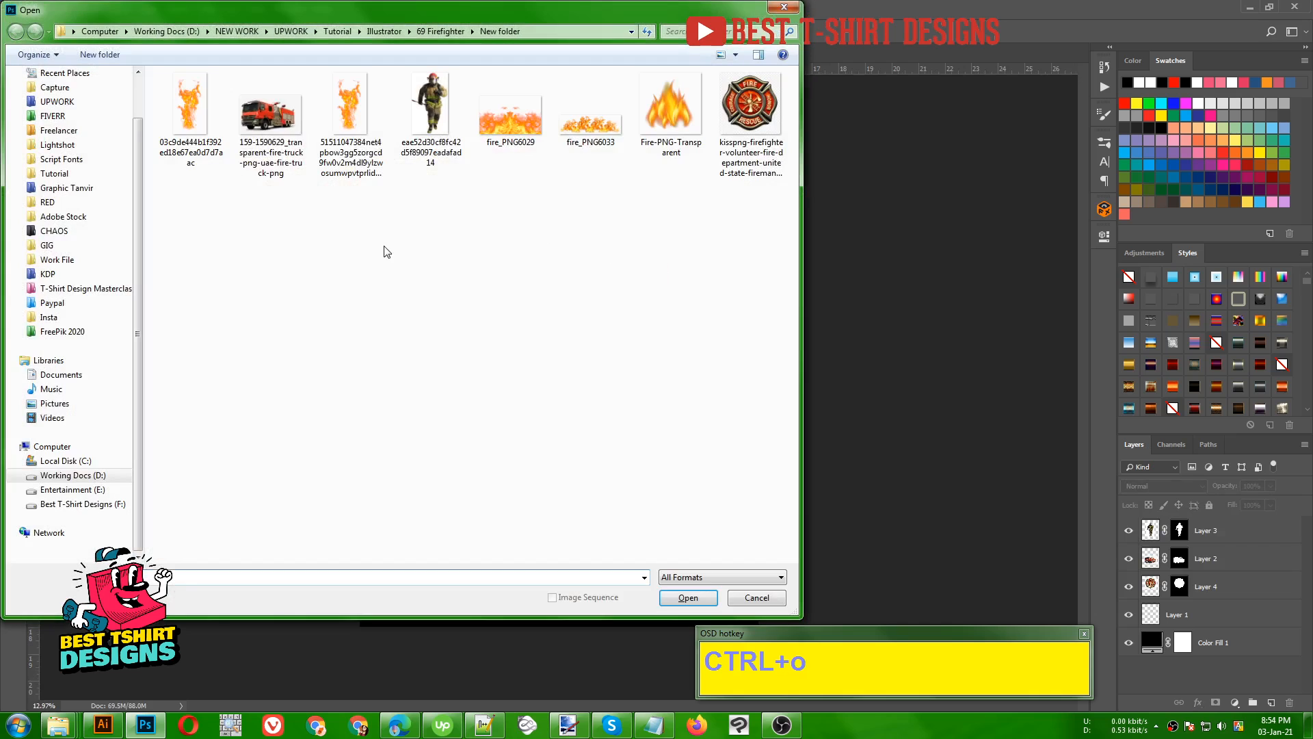
click(504, 123)
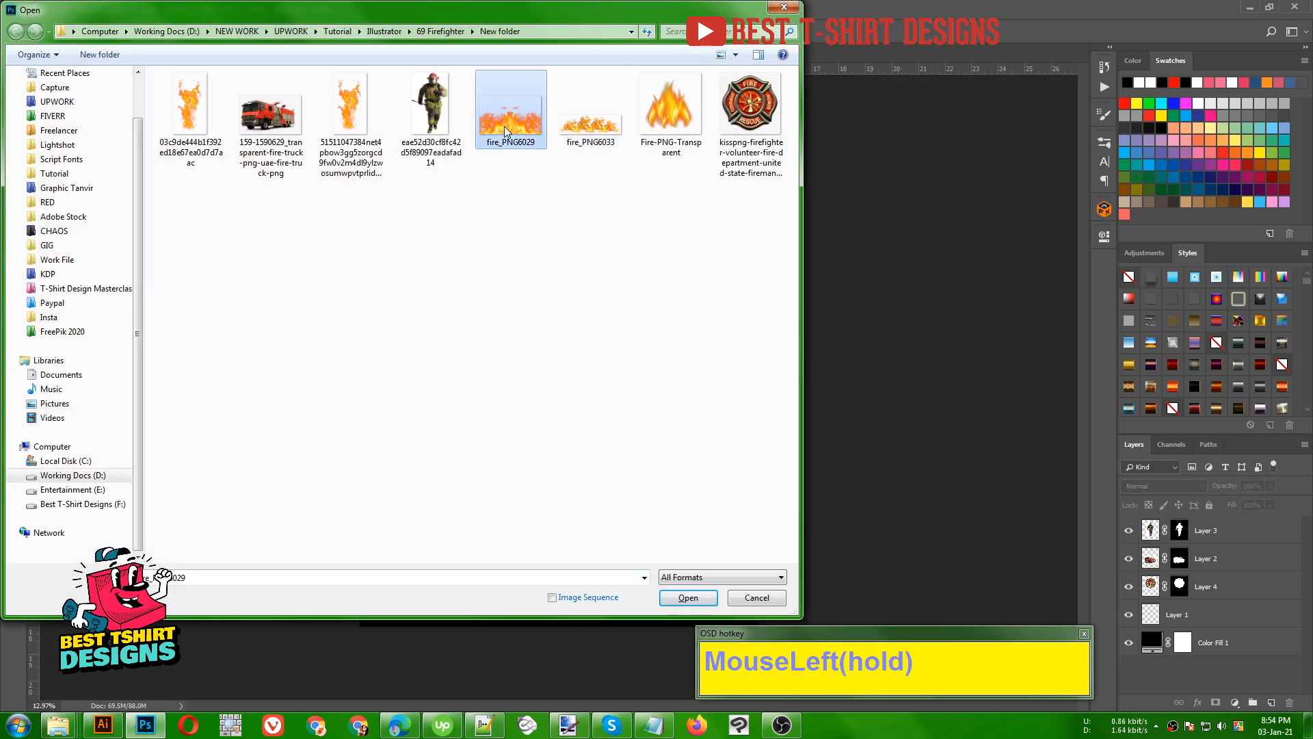
ctrl+click(579, 127)
ctrl+click(696, 123)
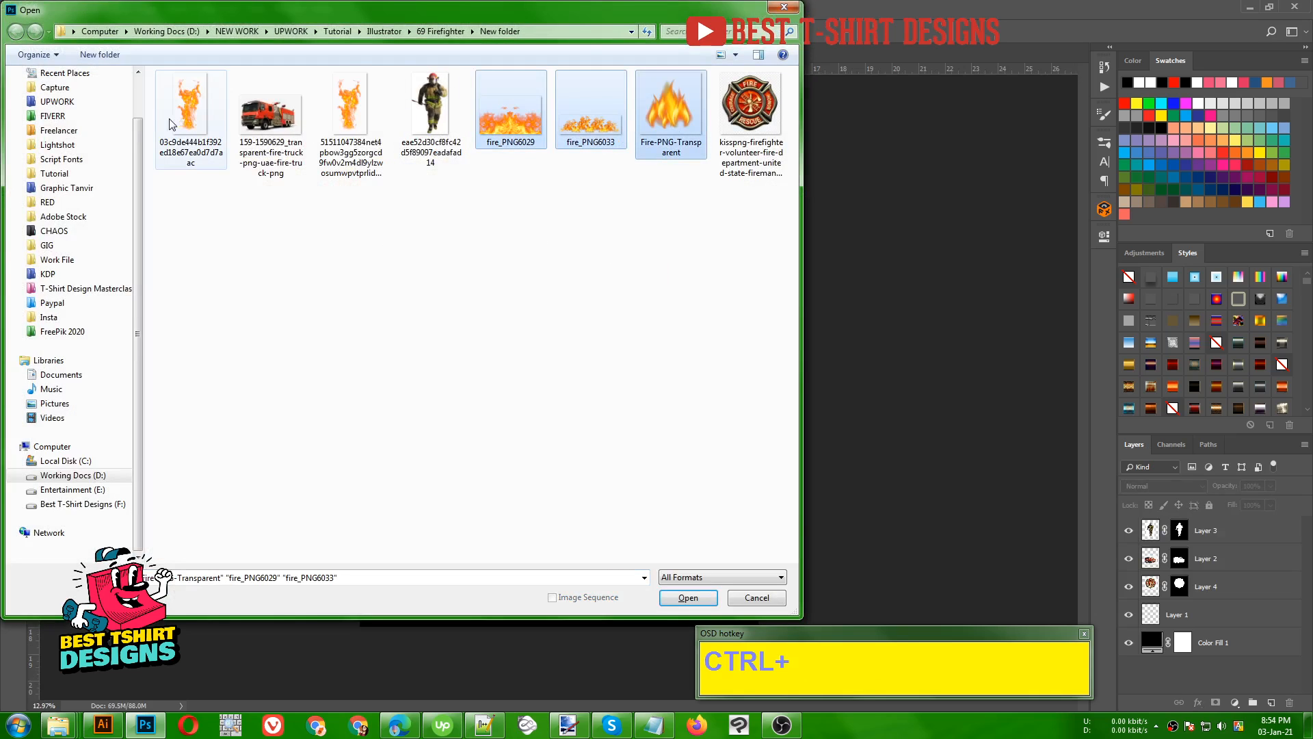
ctrl+click(352, 121)
click(698, 595)
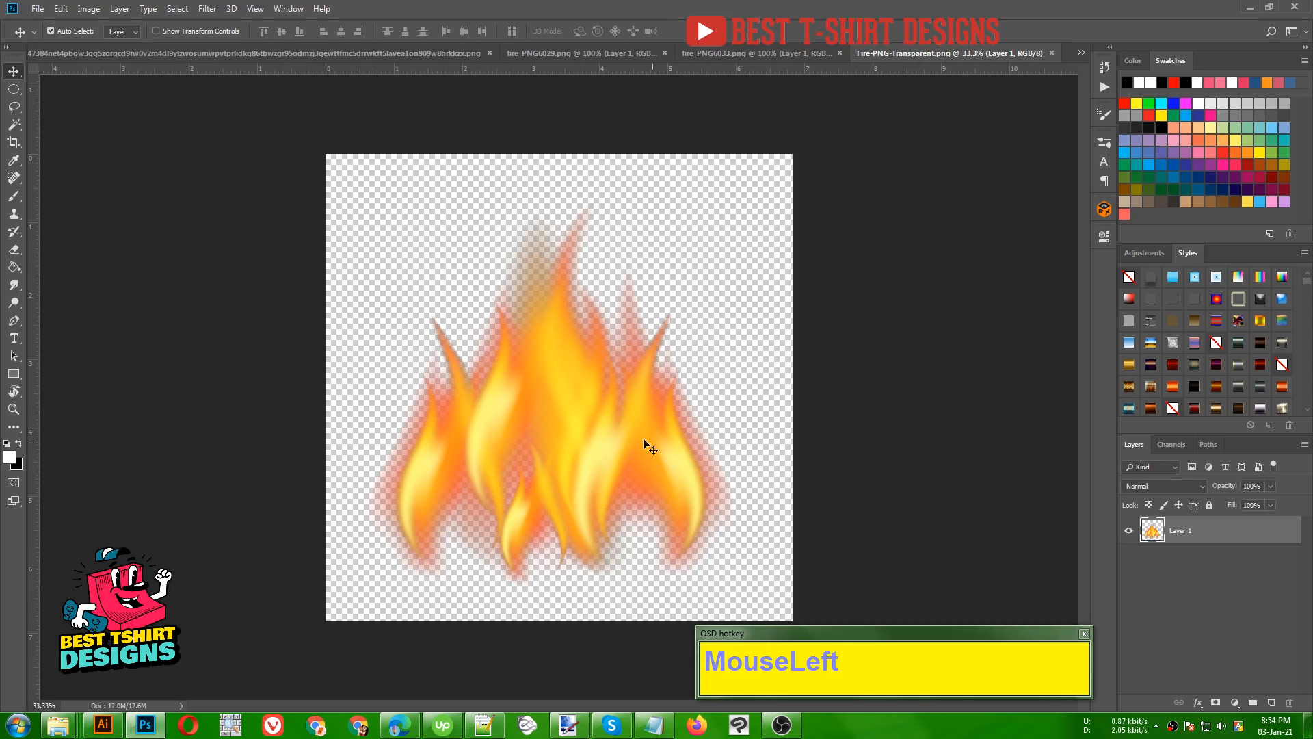
- Close all the opened flame images without saving, leaving only the T-shirt design open
drag(606, 436, 554, 361)
click(342, 52)
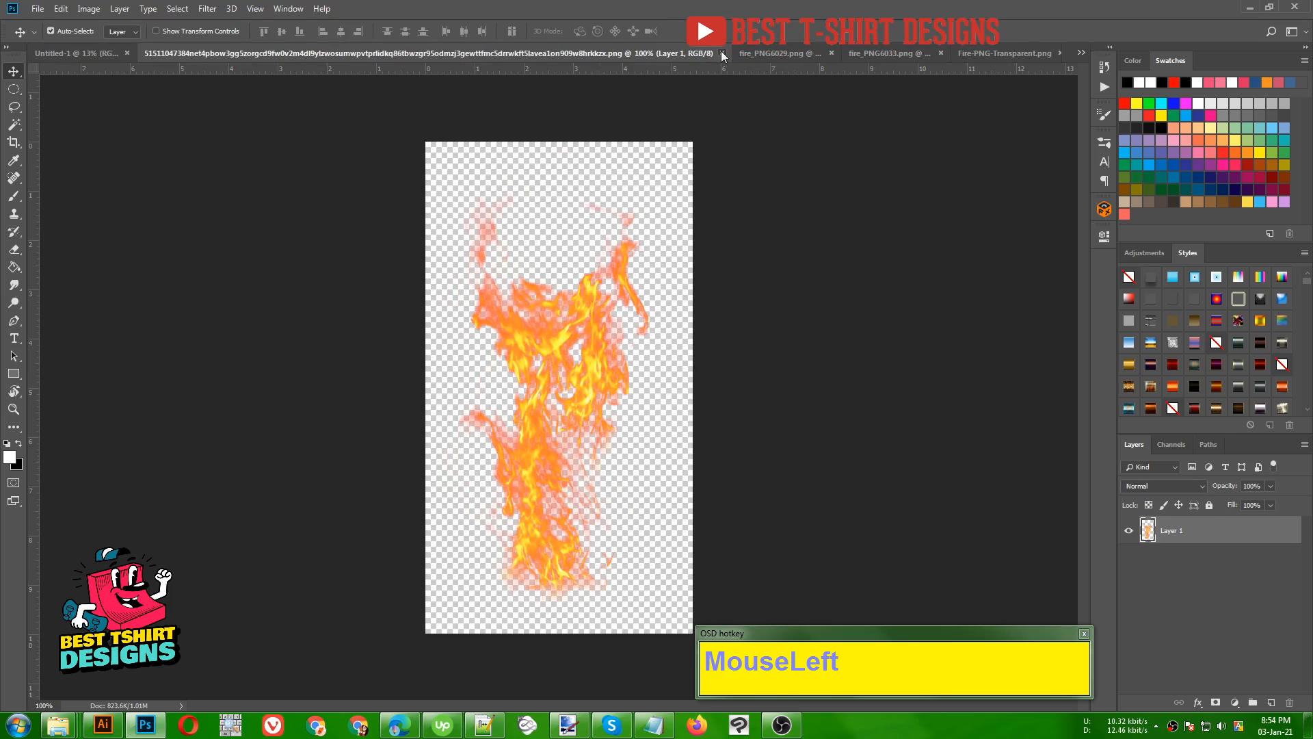
click(723, 54)
click(724, 52)
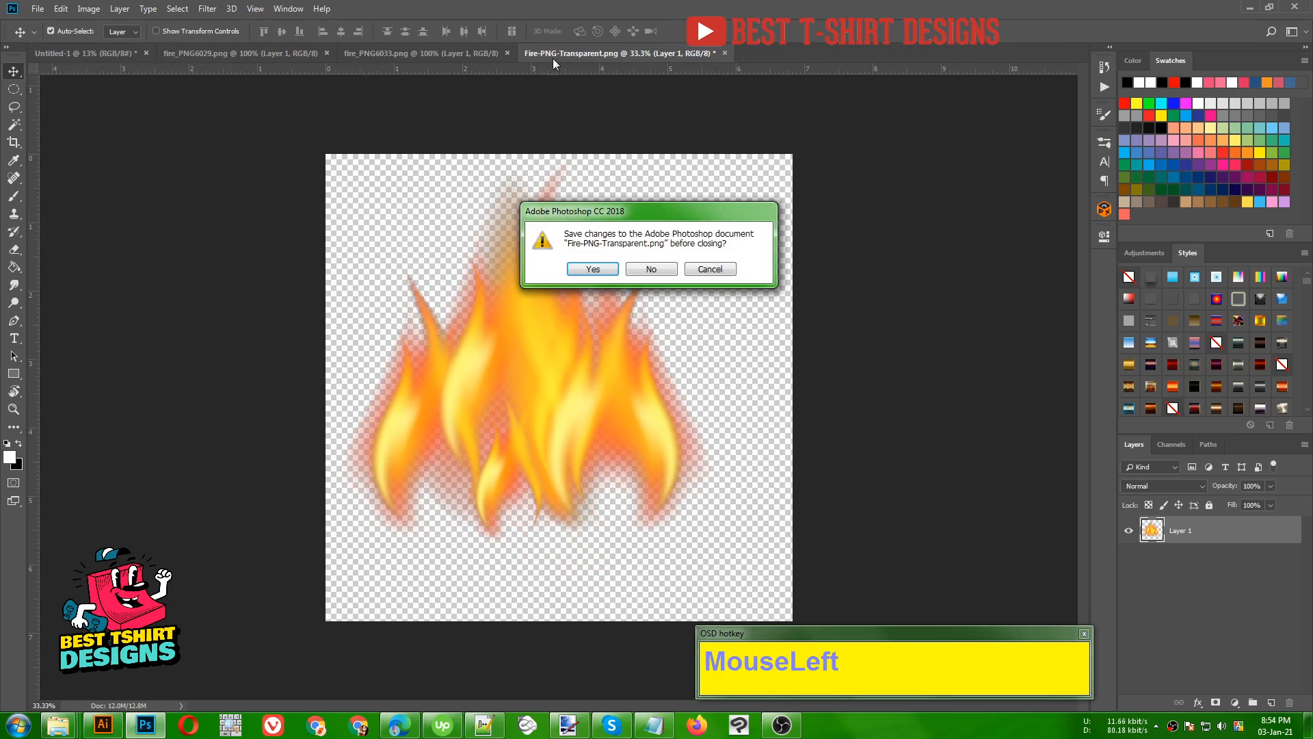
click(651, 269)
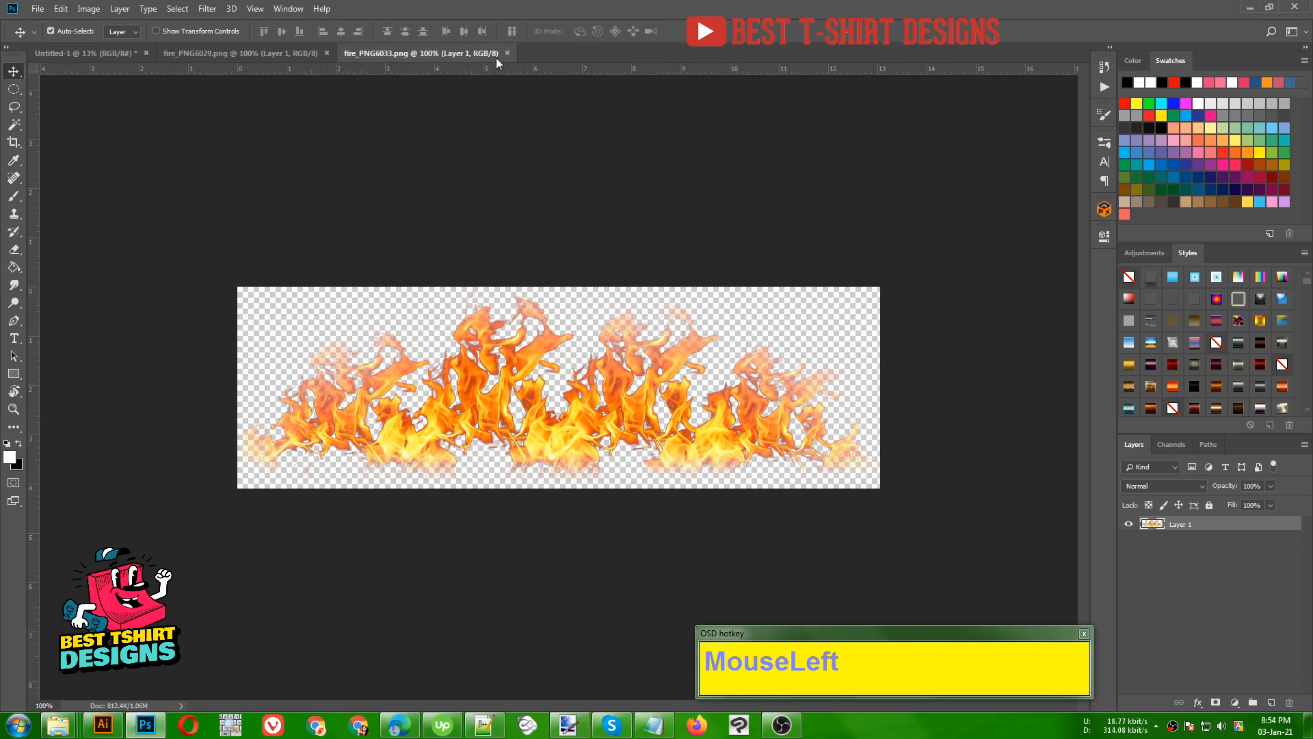
click(507, 53)
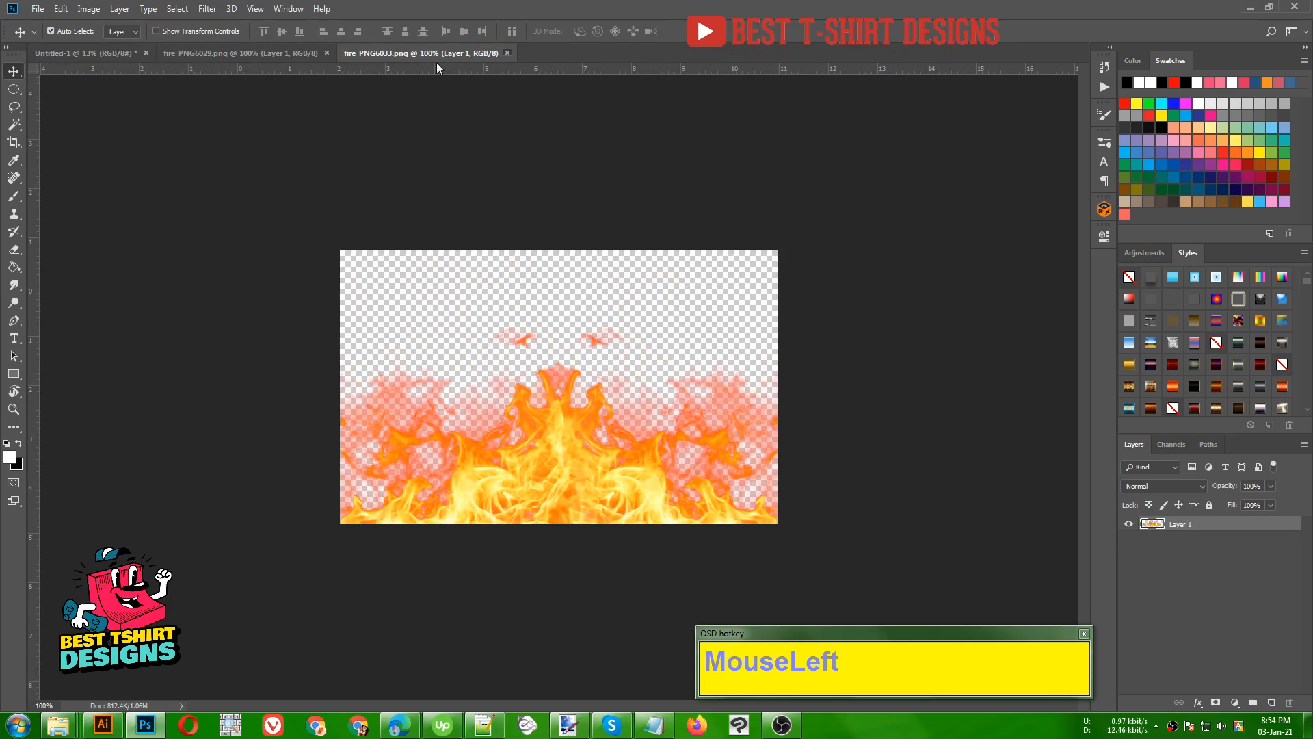
click(327, 54)
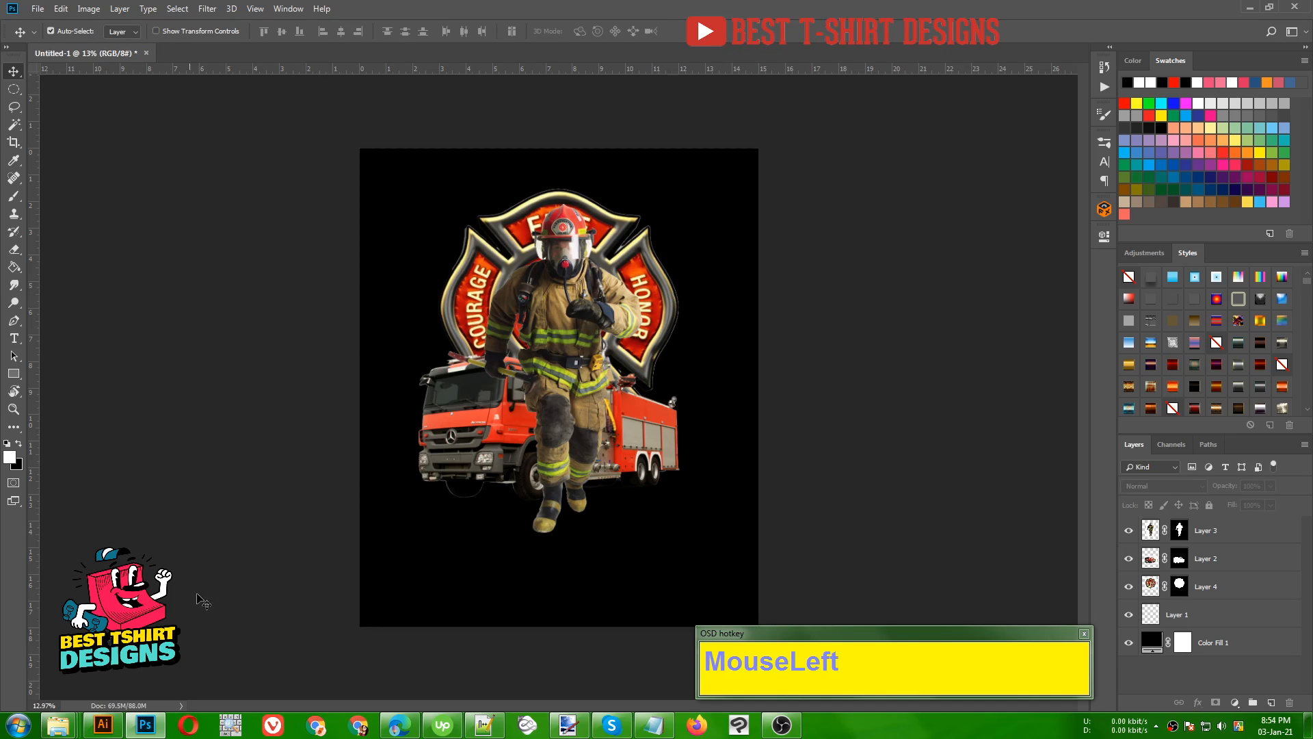
- Switch to the image folder in Windows Explorer and batch-rename the five flame images as fire
mouse_move(65, 731)
key(F10)
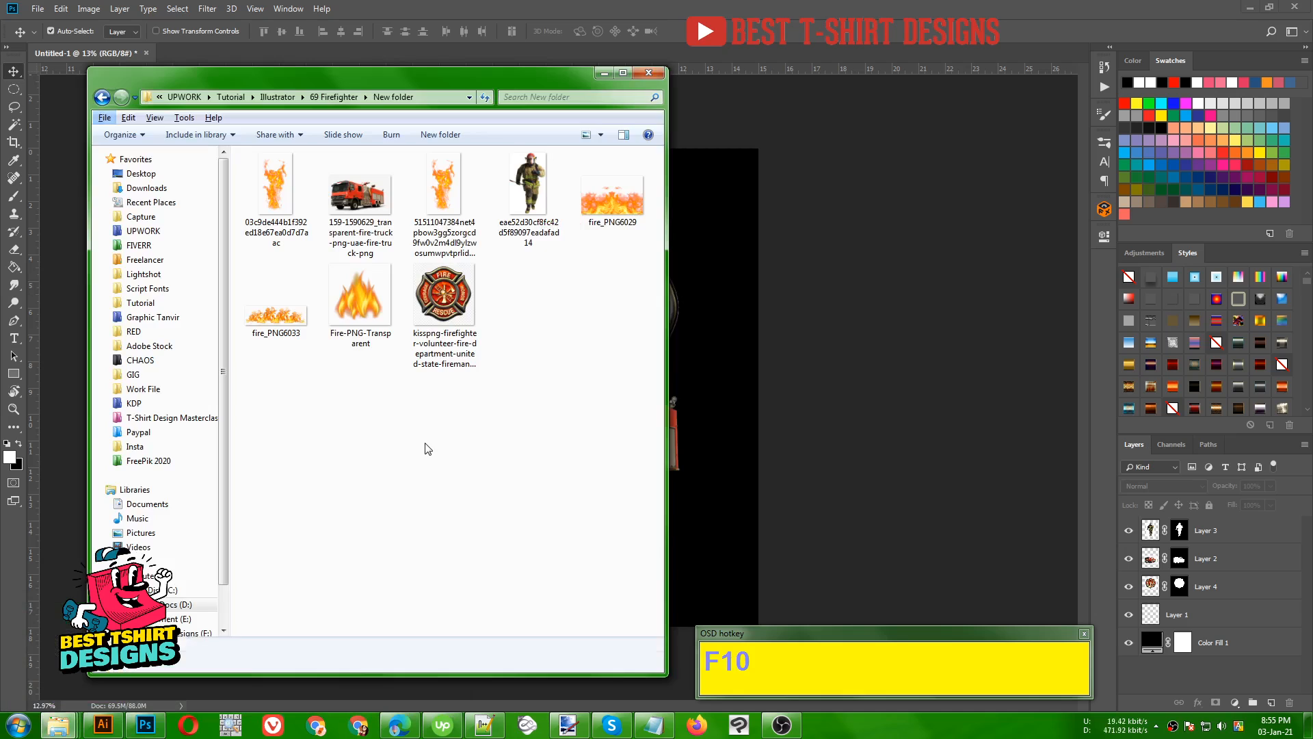
click(427, 448)
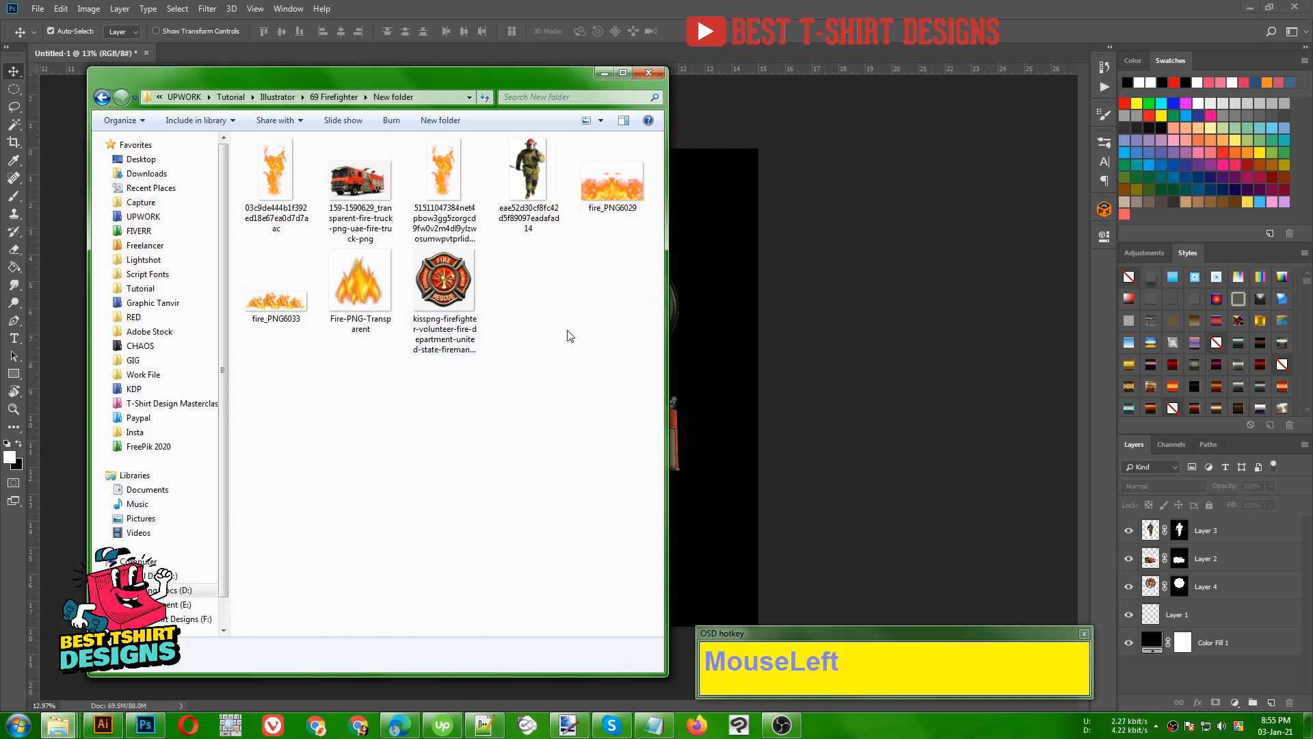
click(267, 172)
ctrl+click(276, 294)
ctrl+click(354, 286)
ctrl+click(444, 191)
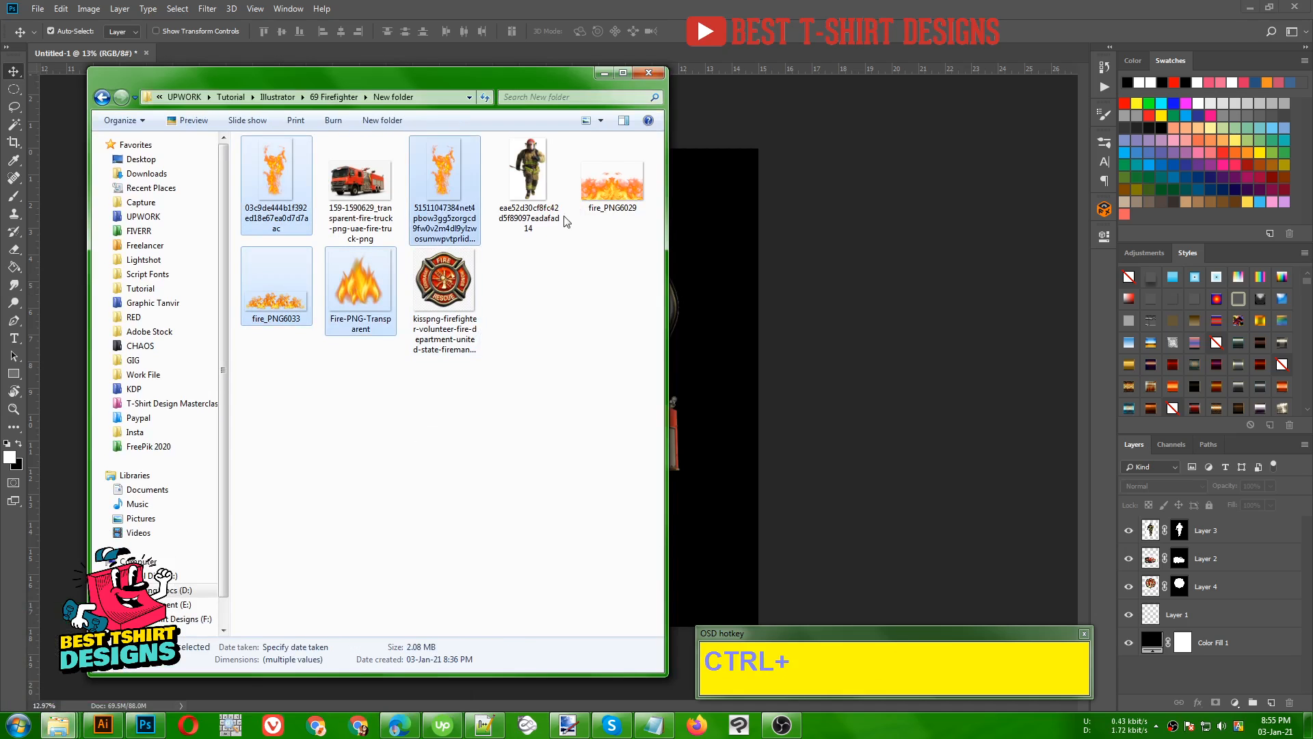
ctrl+click(594, 194)
right_click(594, 195)
click(658, 562)
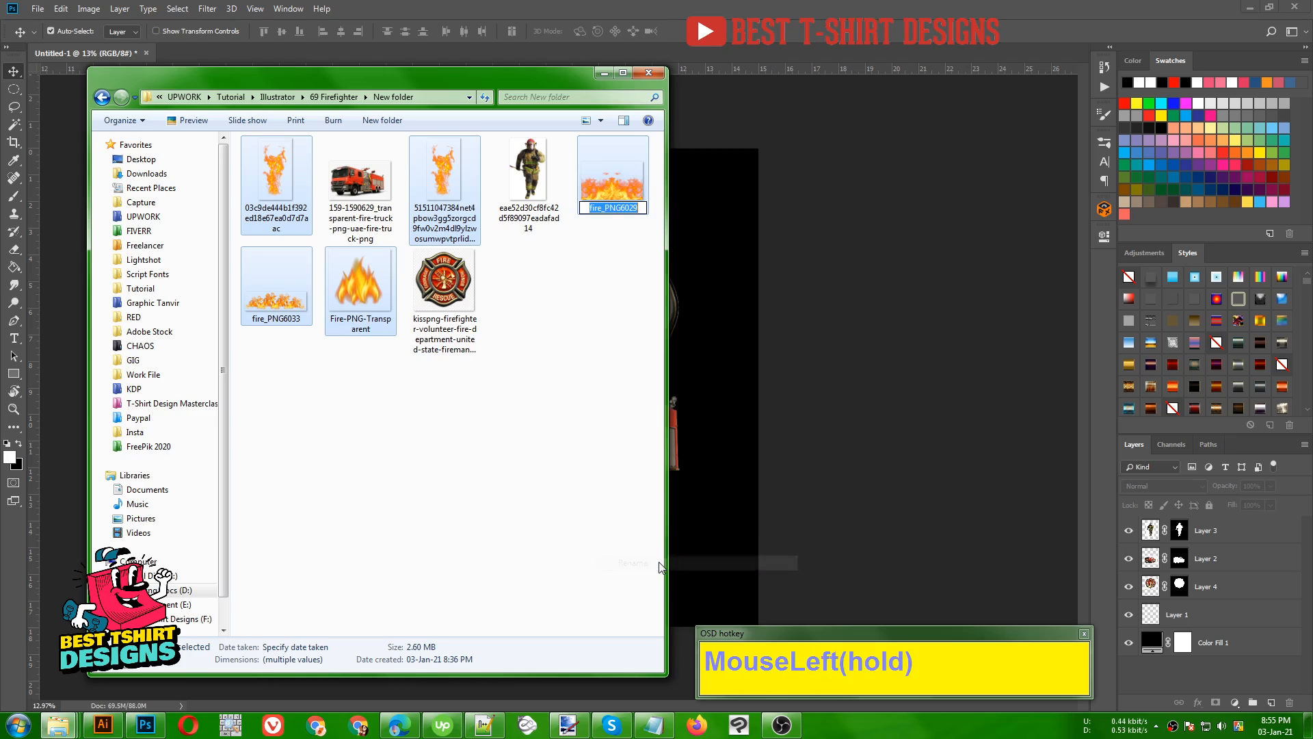
text(fire)
key(Return)
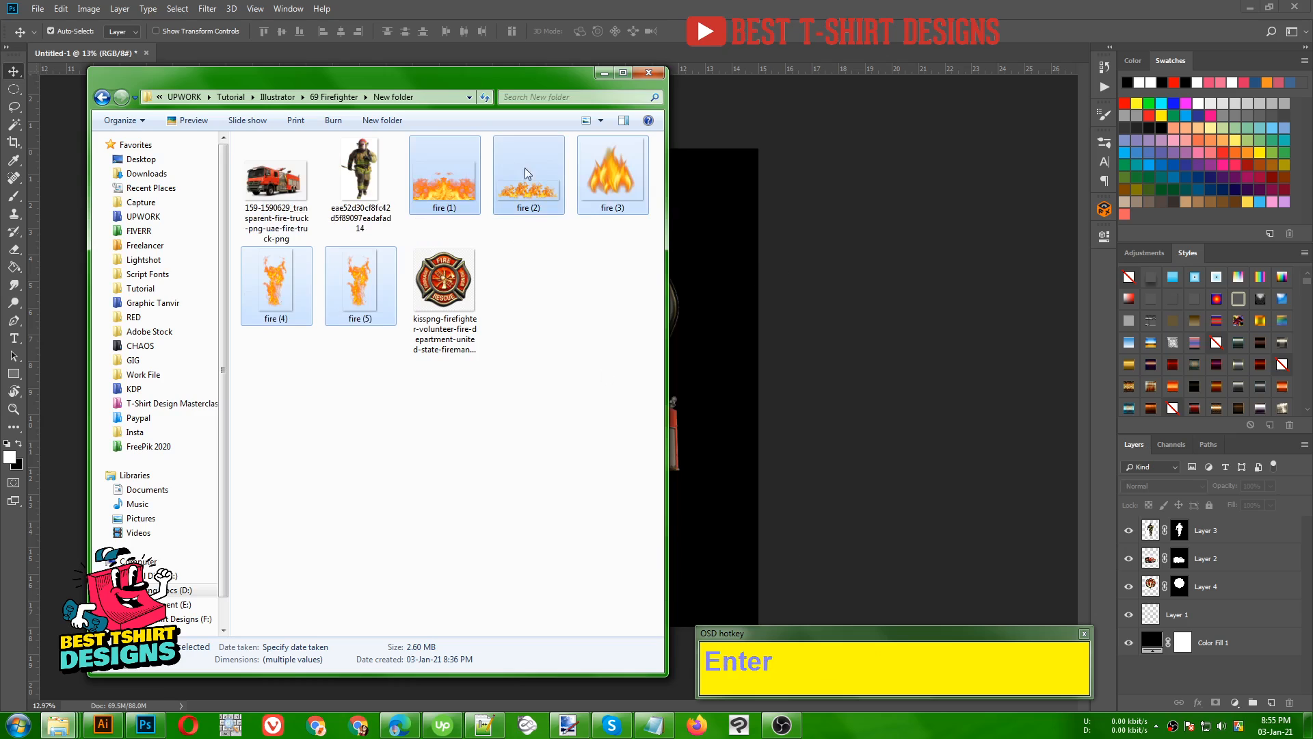
- Return to Photoshop, open the images fire (1) through fire (5), and bring fire (1) into view
click(880, 277)
key(ctrl+o)
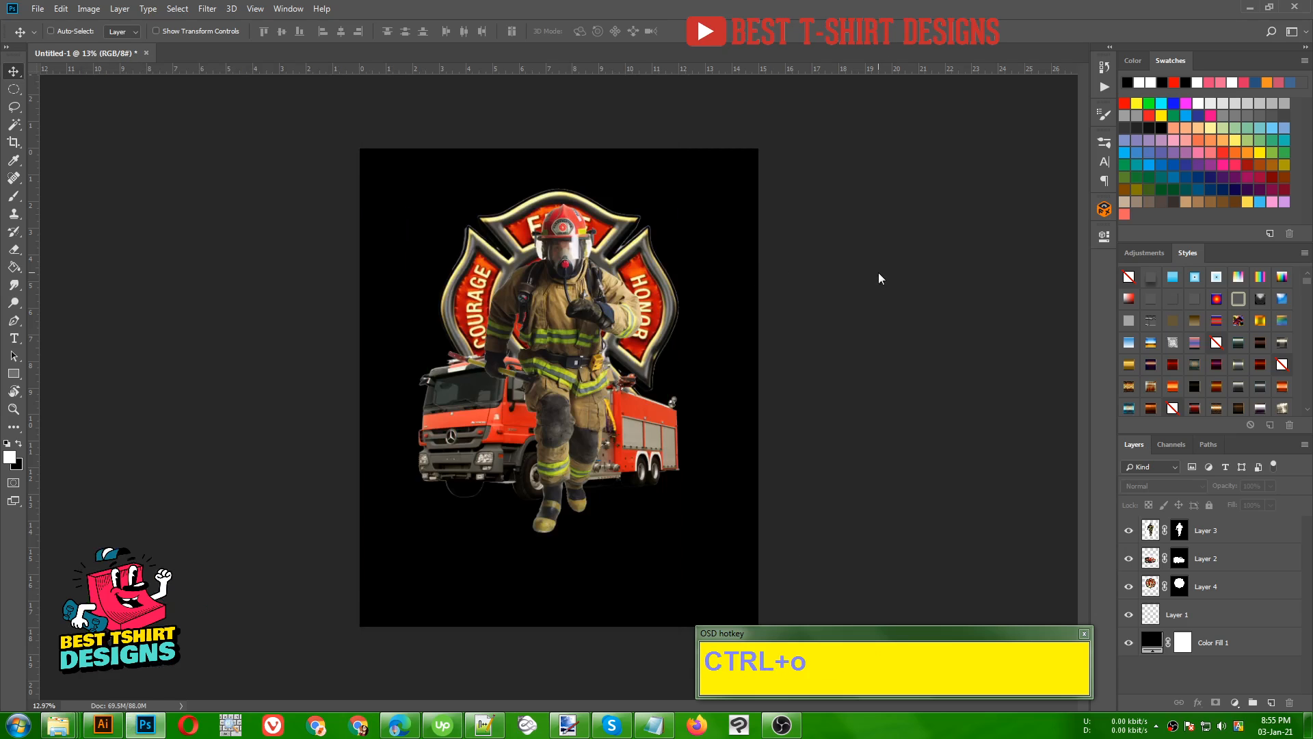
click(351, 121)
shift+click(670, 109)
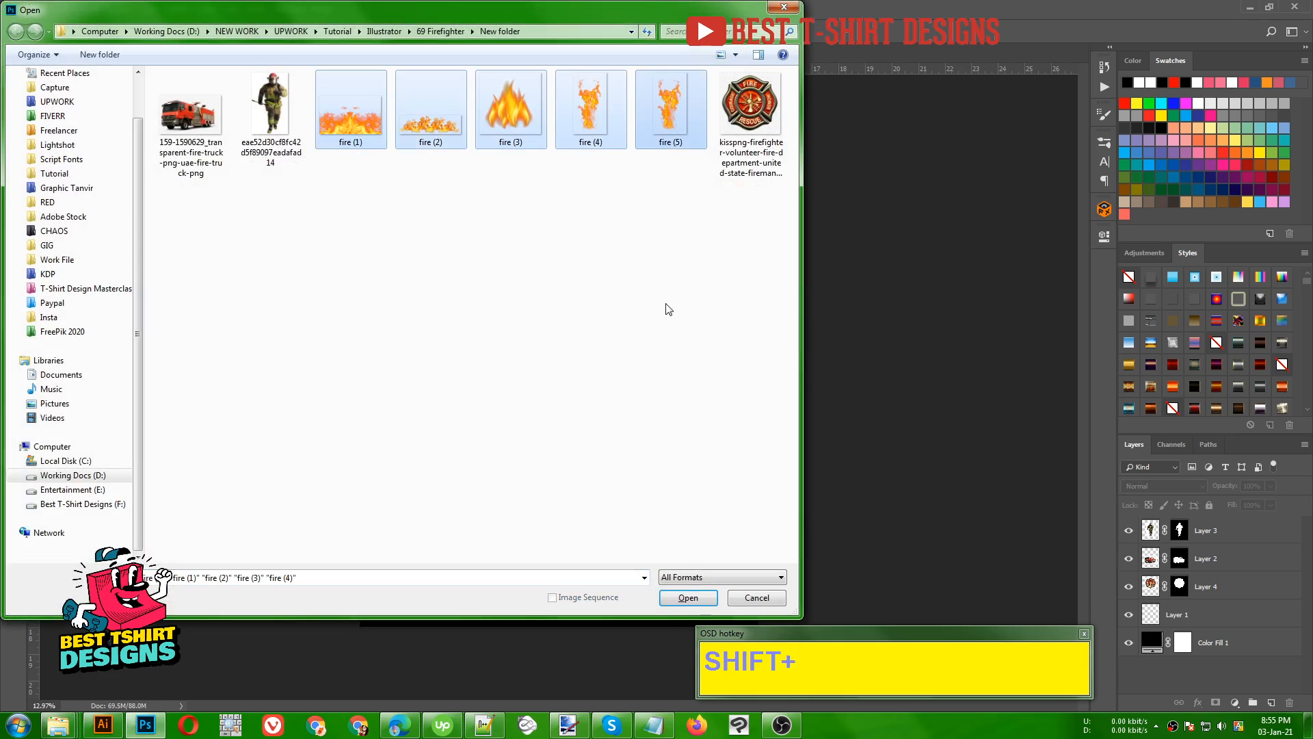
click(688, 597)
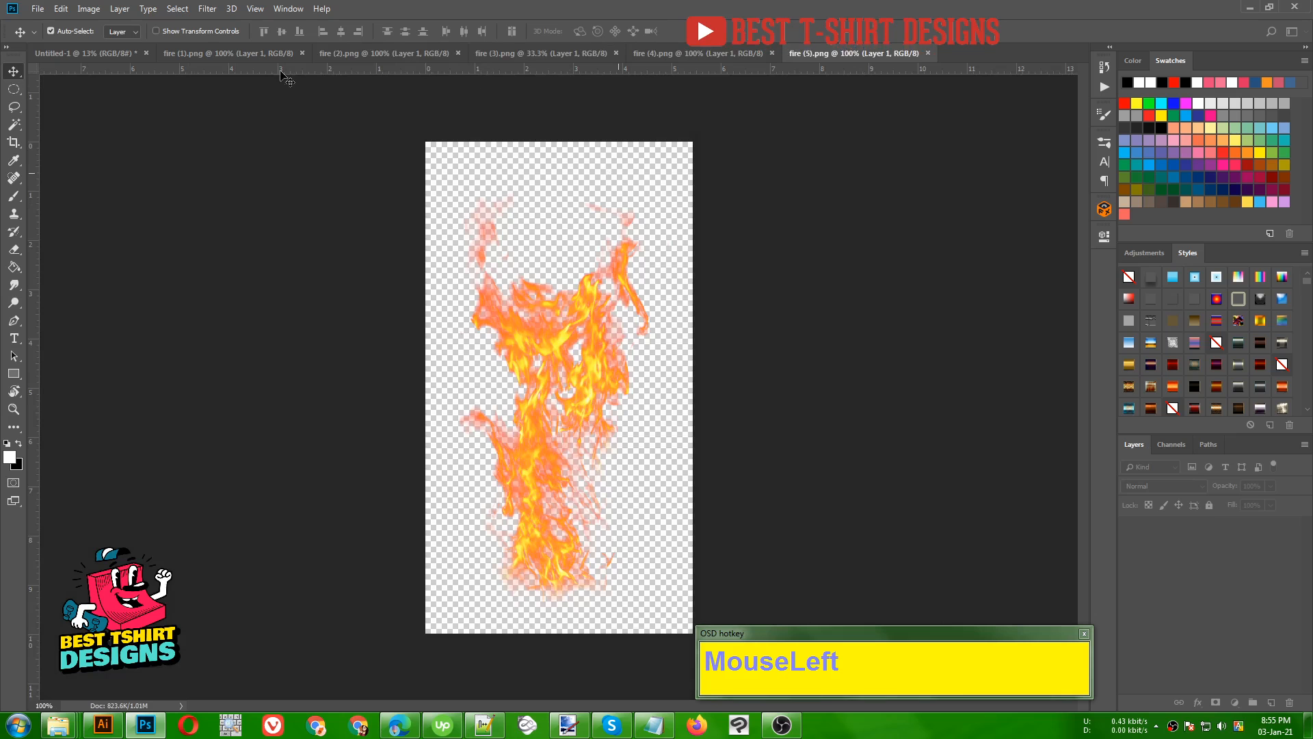
click(191, 56)
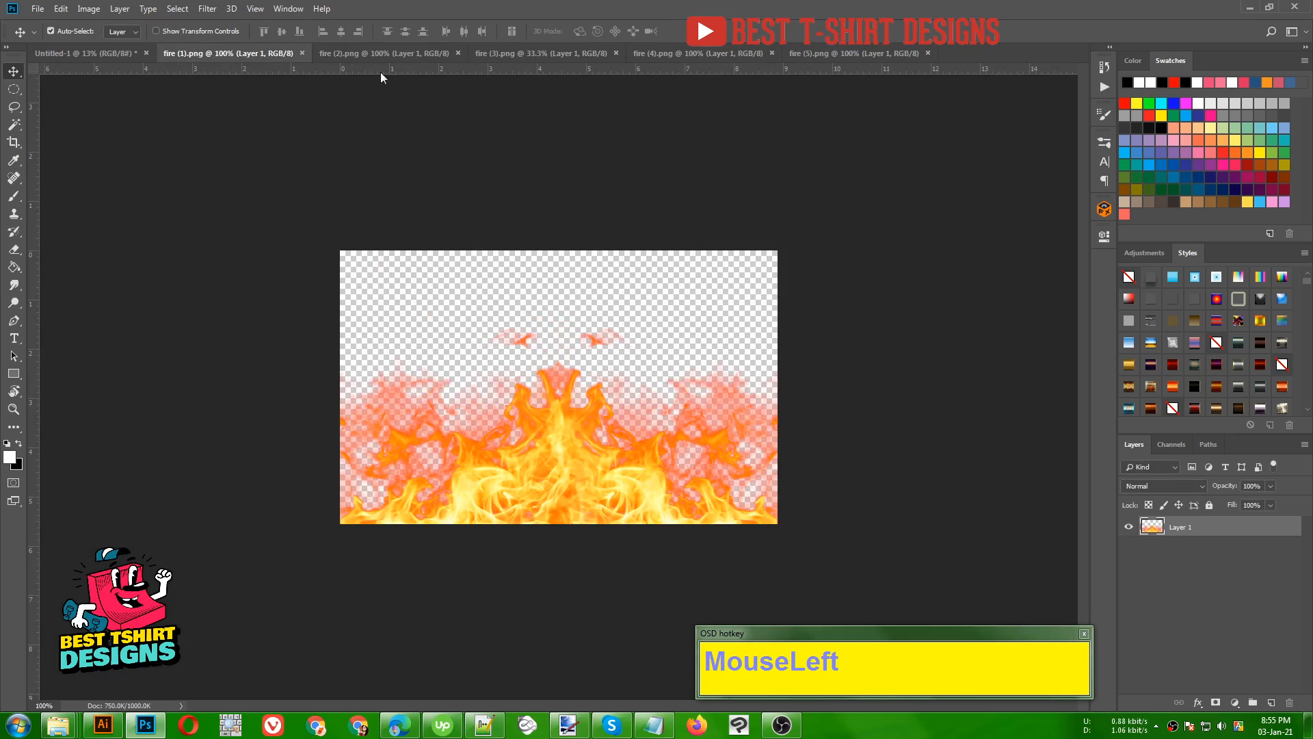
- Copy the fire (3) flame into the T-shirt design and enlarge it slightly over the firefighter
click(368, 55)
click(536, 52)
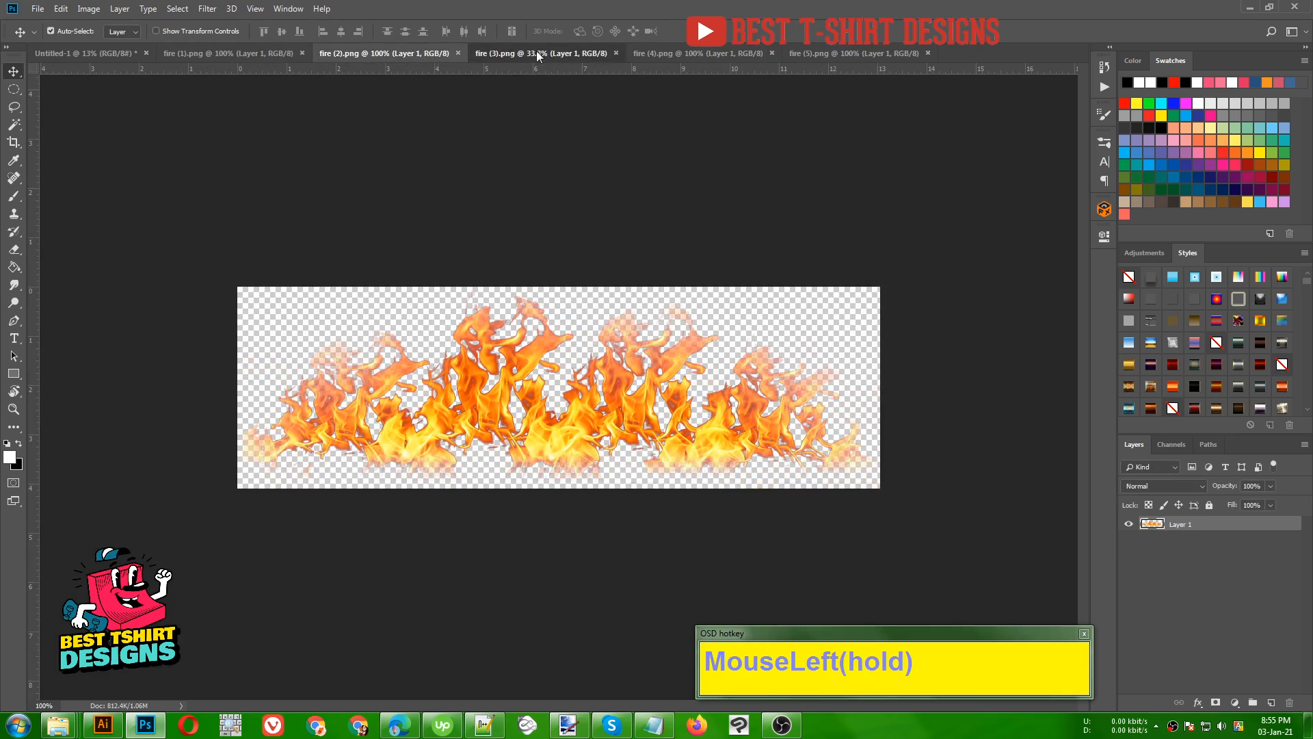
drag(581, 415, 563, 302)
key(ctrl+t)
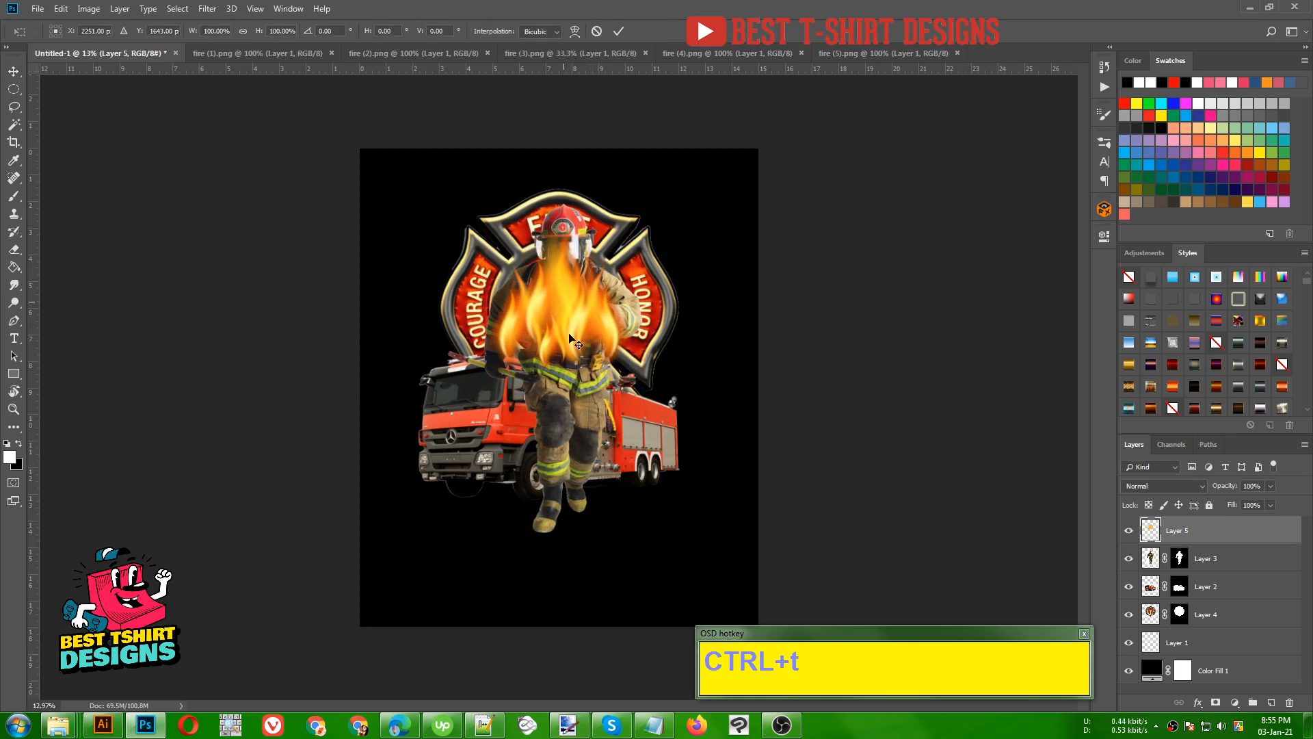
drag(639, 370, 666, 390)
key(Return)
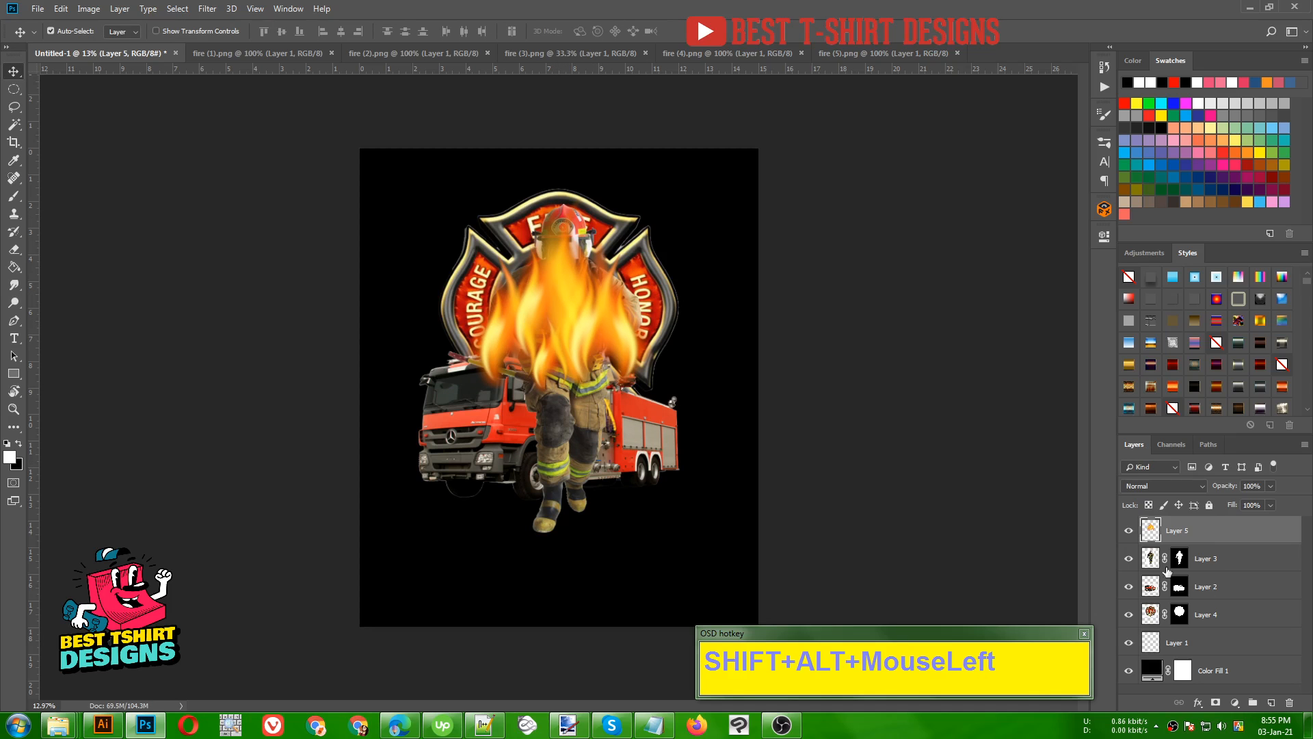
- Move the flame layer between the truck and emblem layers, and raise the flame behind the firefighter's head
drag(1211, 558, 1222, 597)
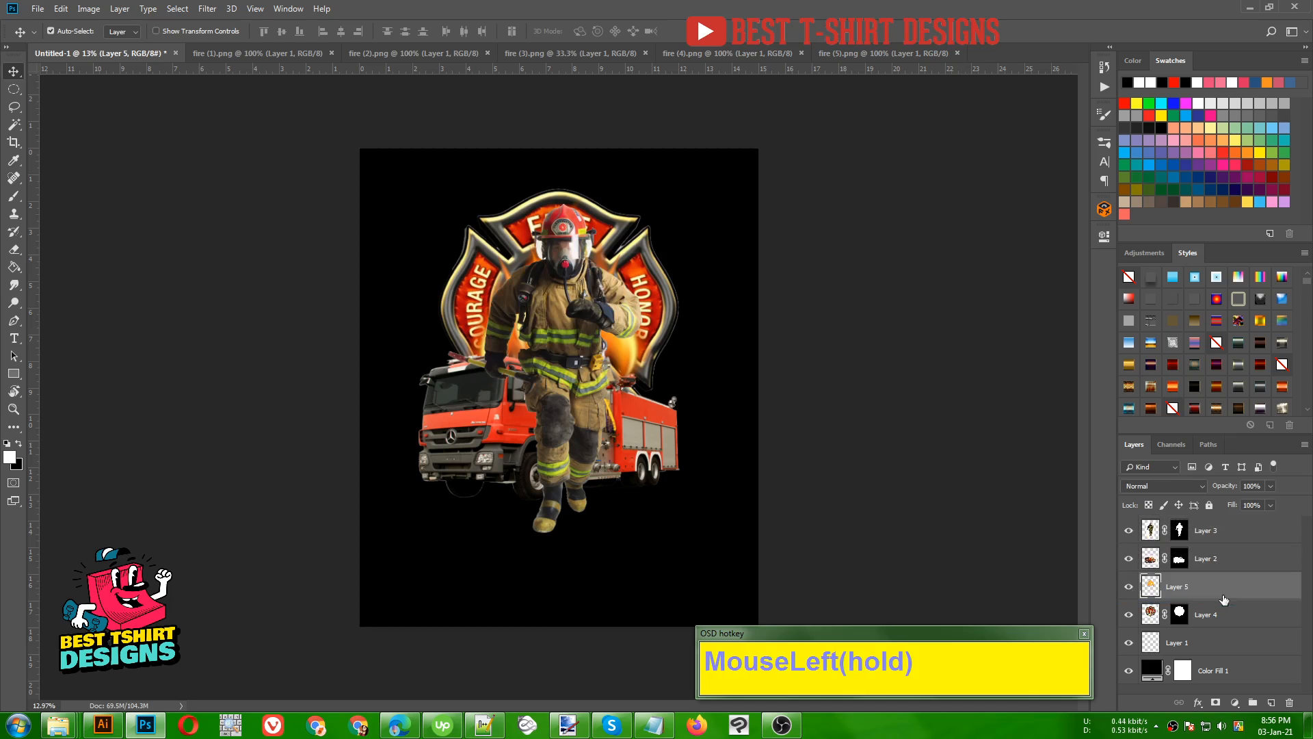
click(1129, 615)
click(1129, 615)
drag(620, 354, 616, 325)
click(880, 423)
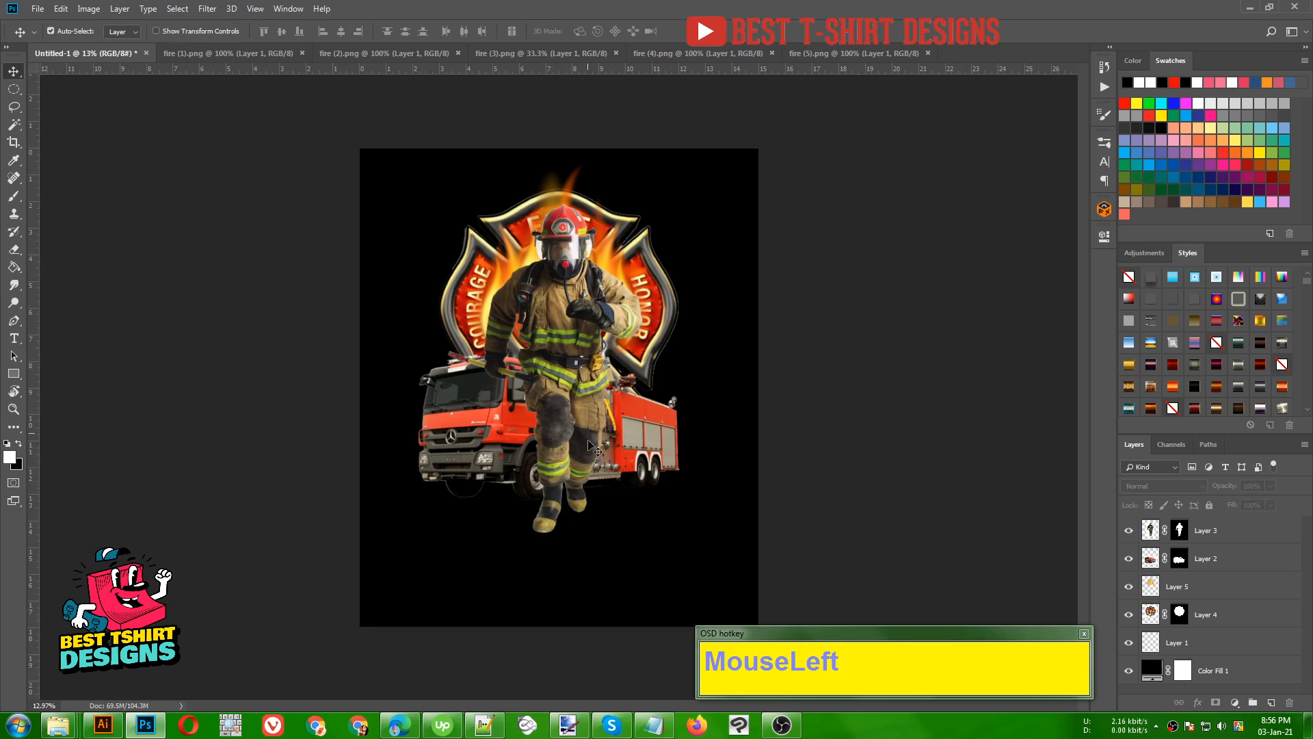
- Look through the open flame images and copy fire (1) into the T-shirt design
click(674, 58)
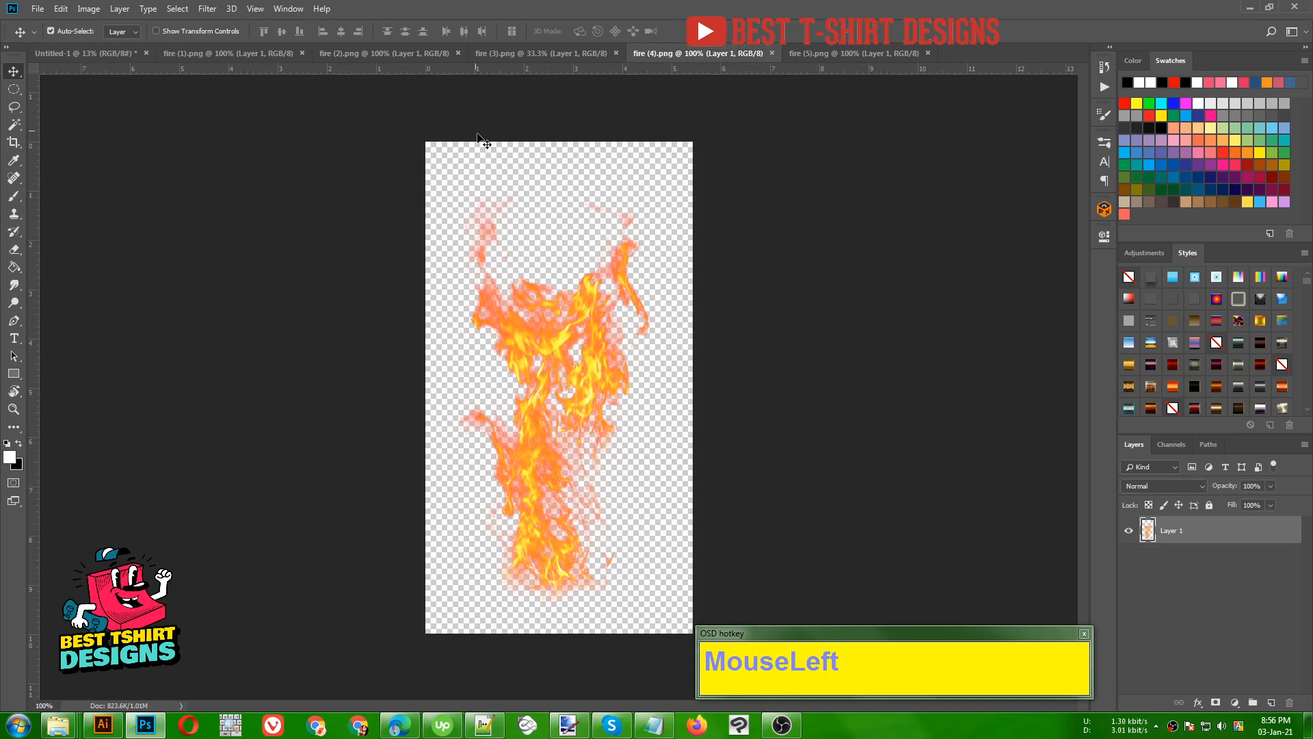
click(502, 54)
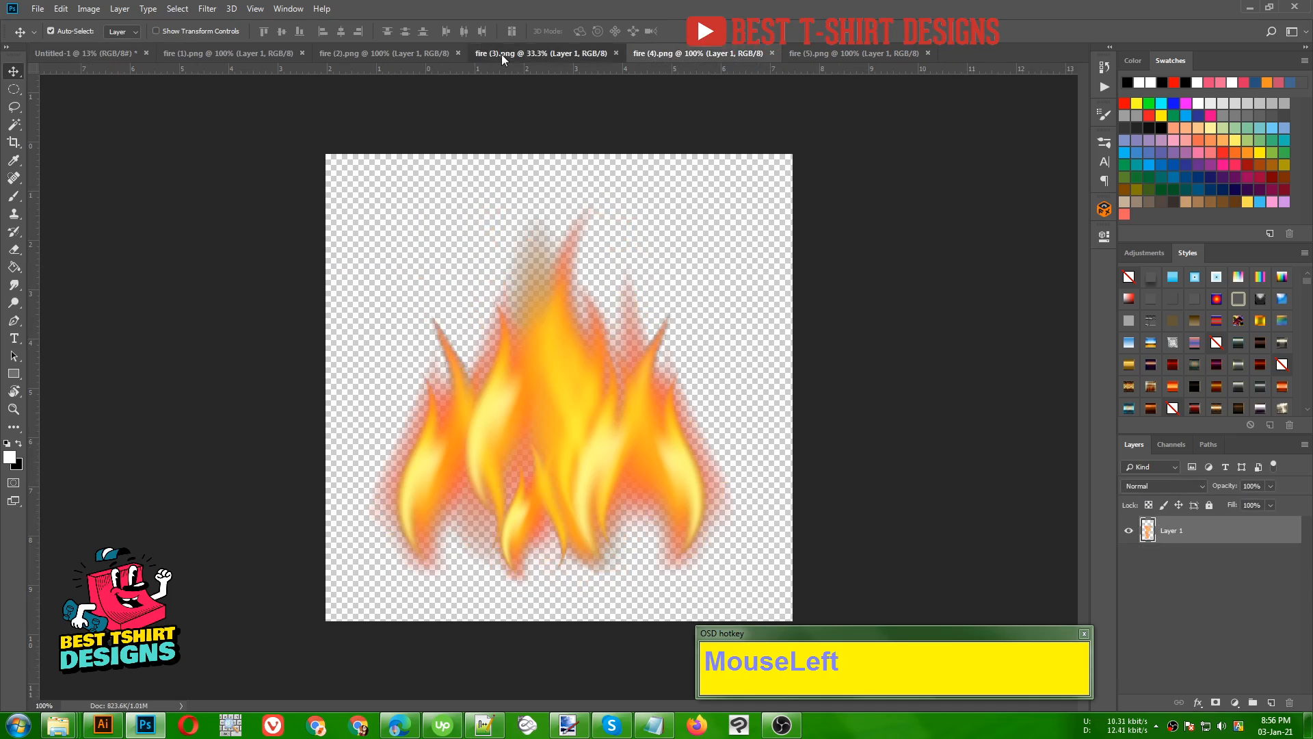
click(379, 52)
click(223, 54)
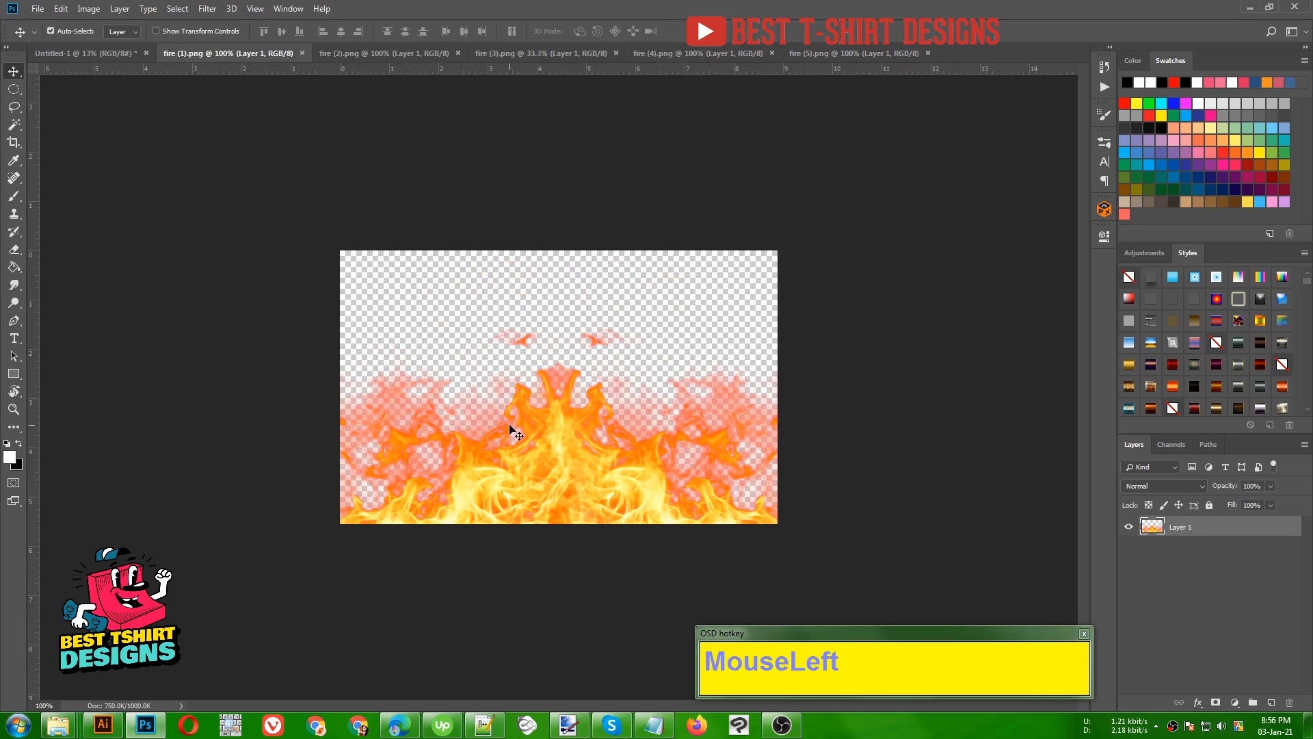
drag(572, 439, 565, 362)
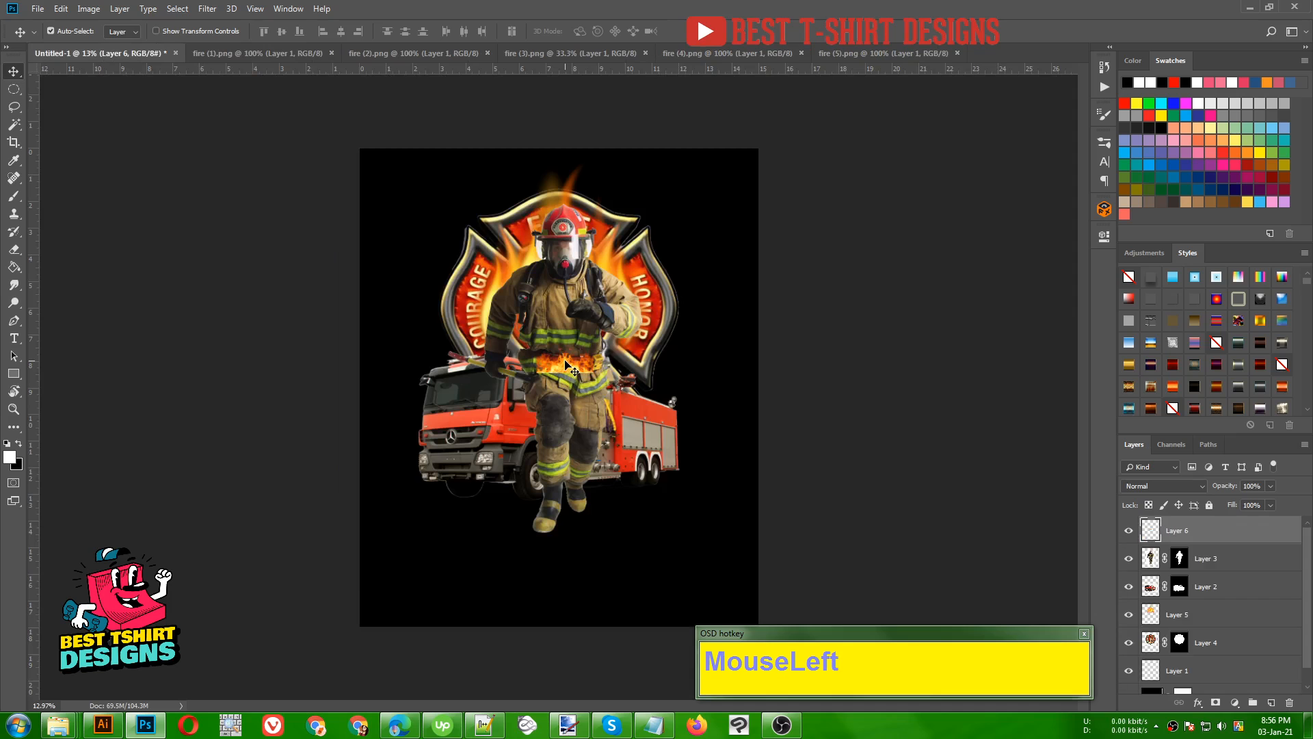
- Scale the fire (1) flames to about 558% and place them across the bottom of the artwork at the firefighter's feet
key(ctrl+t)
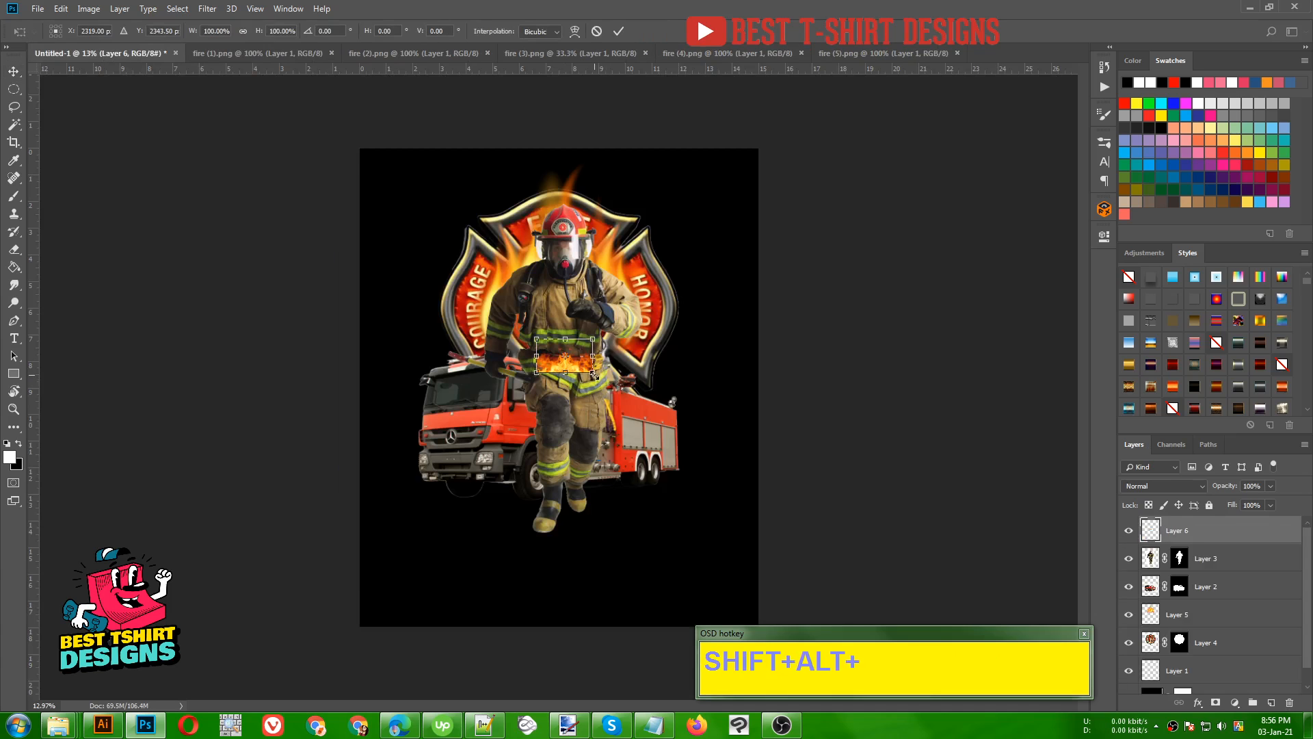
drag(594, 374, 716, 472)
drag(632, 434, 620, 582)
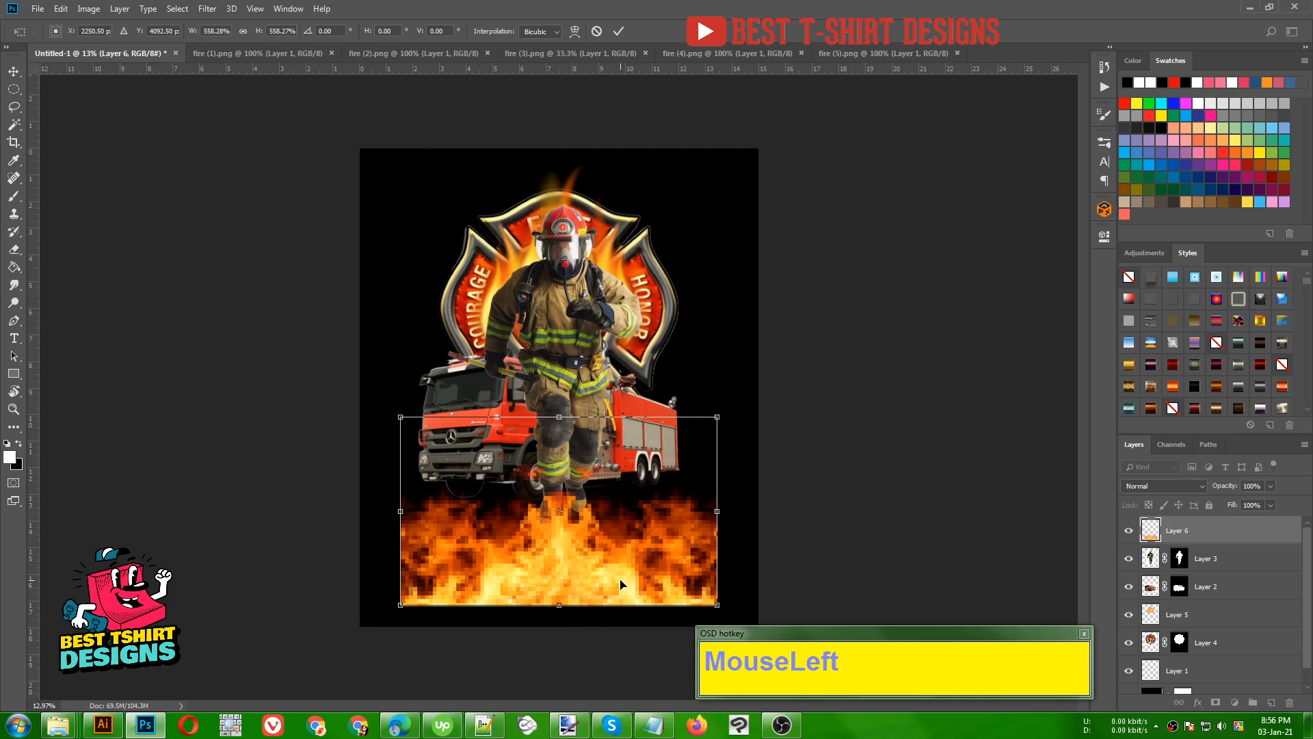
double_click(620, 581)
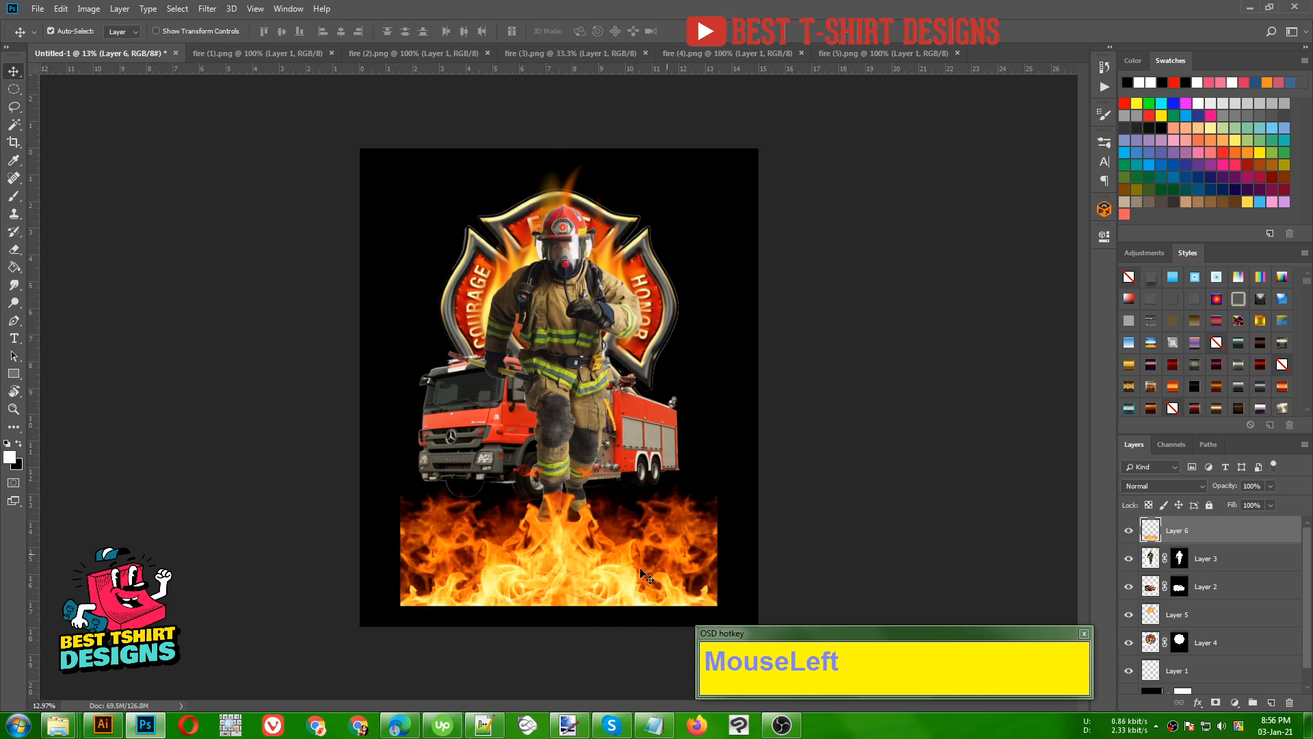
drag(680, 551, 679, 539)
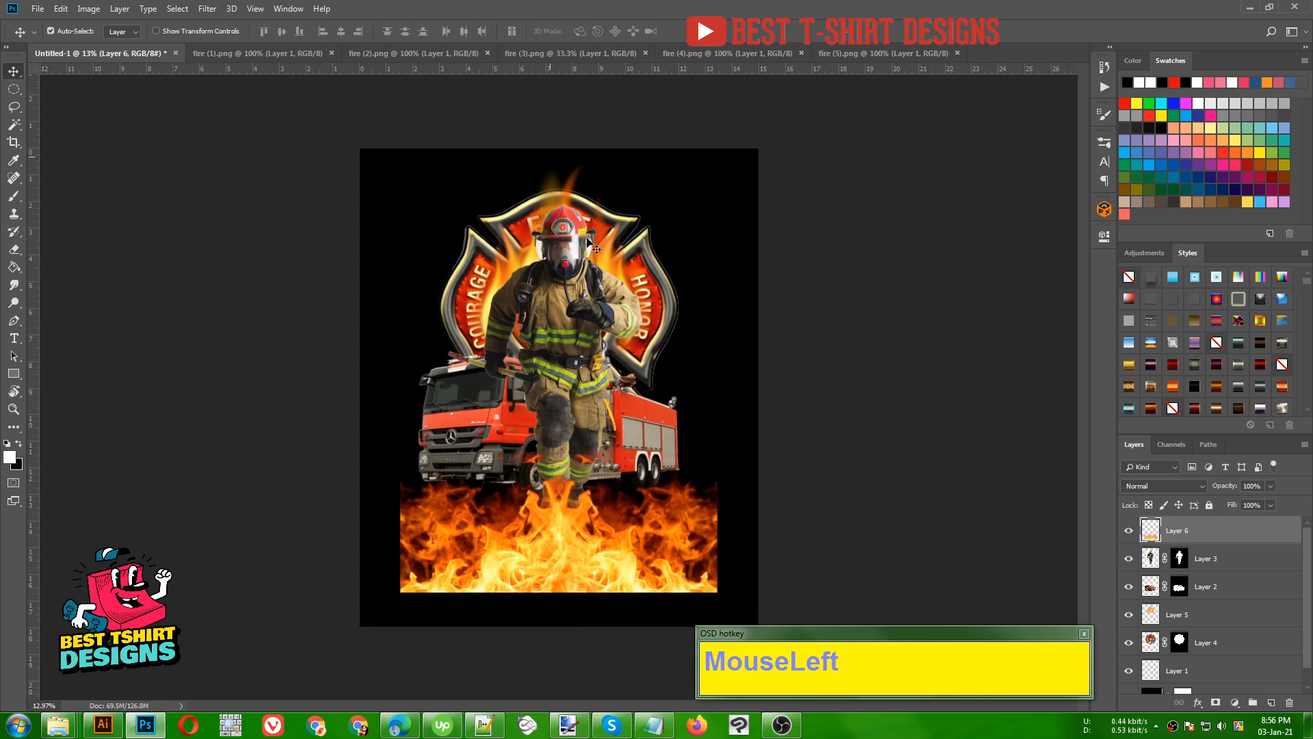
- Look through the remaining flame images and copy fire (2) into the T-shirt design
click(570, 53)
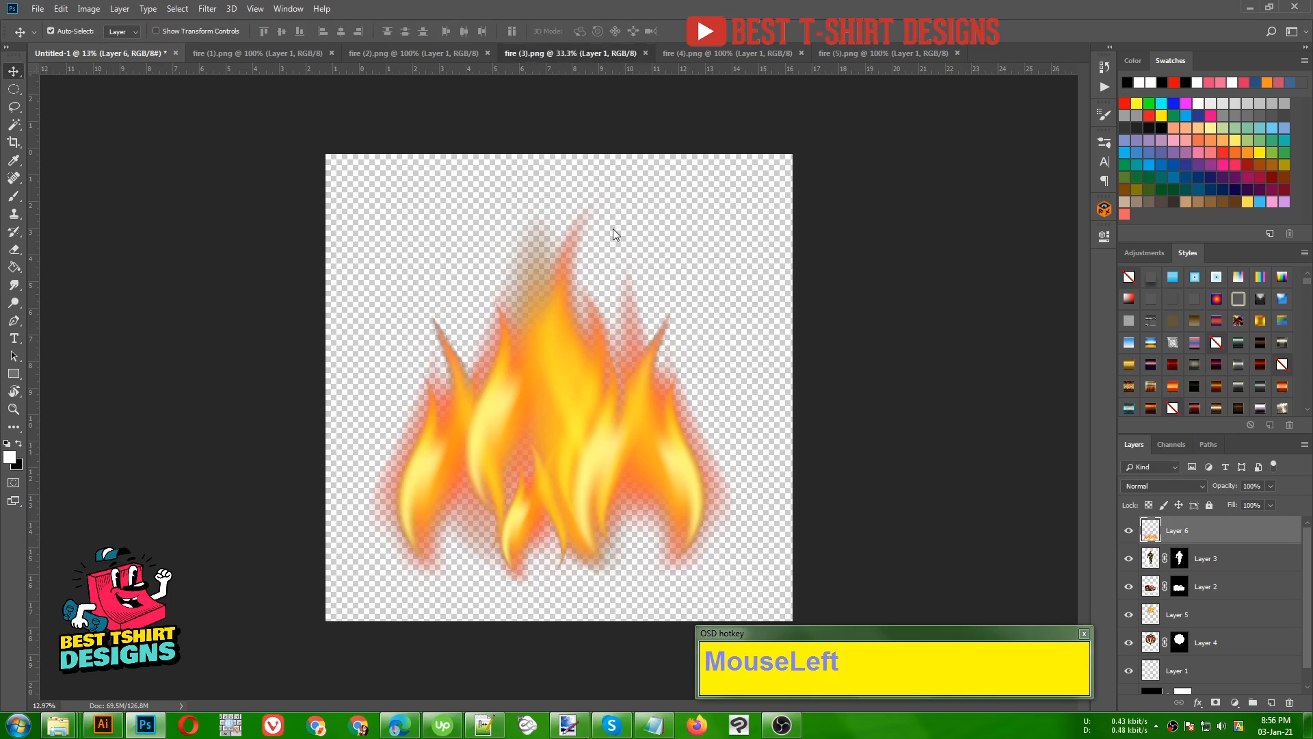
click(707, 55)
click(860, 52)
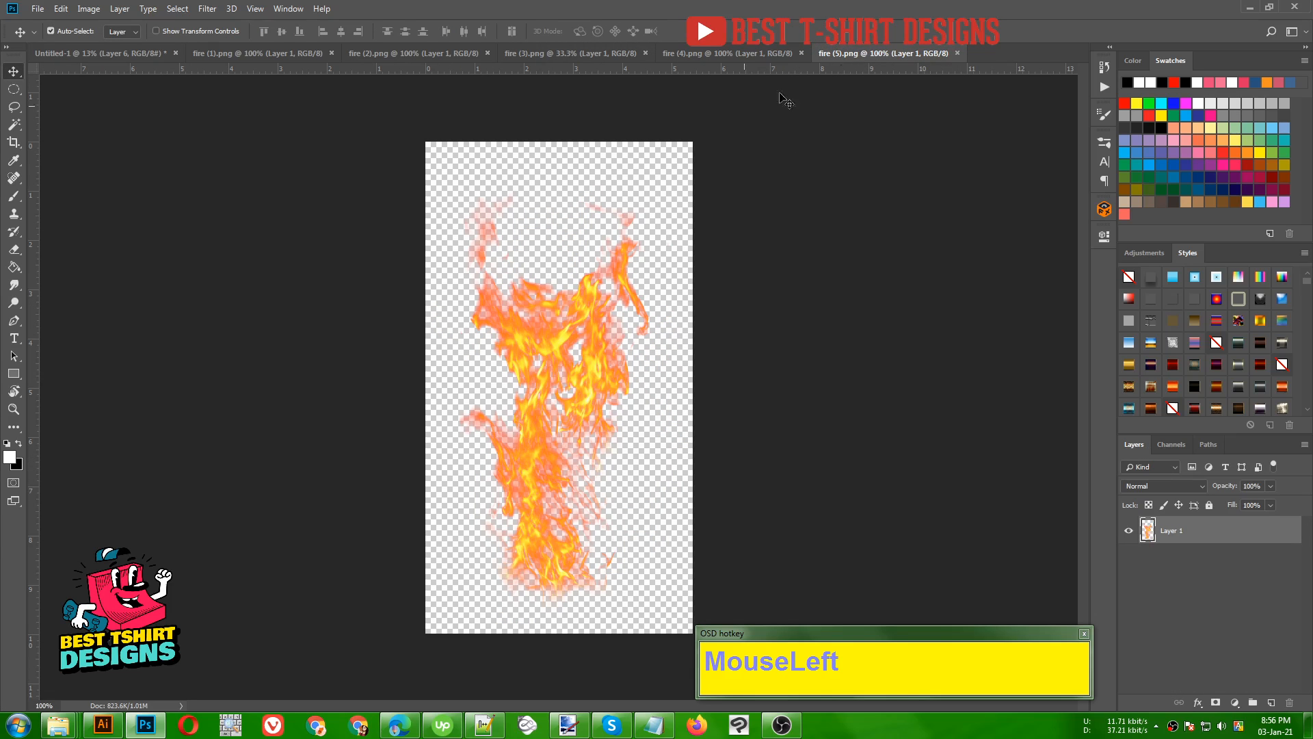
click(449, 51)
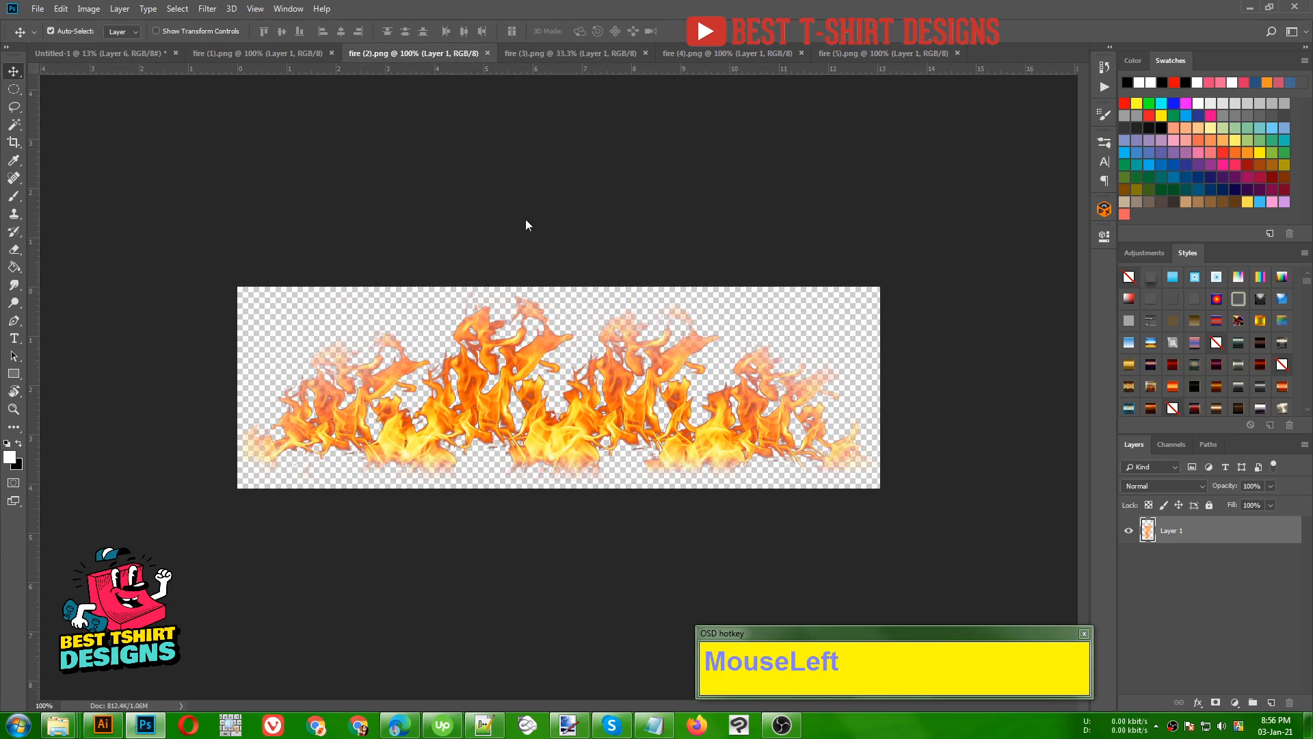
drag(619, 383, 557, 341)
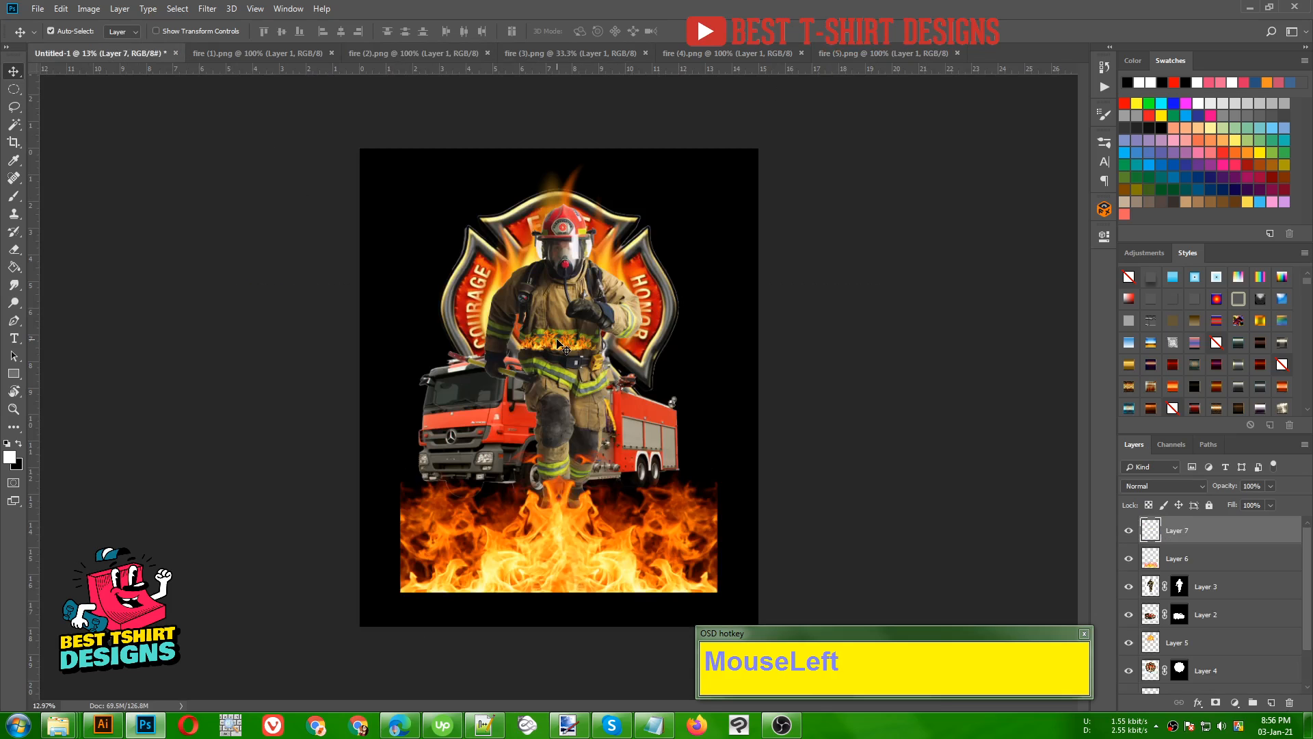
- Enlarge the fire (2) flames to span the lower truck, along the upper edge of the bottom flames
key(ctrl+t)
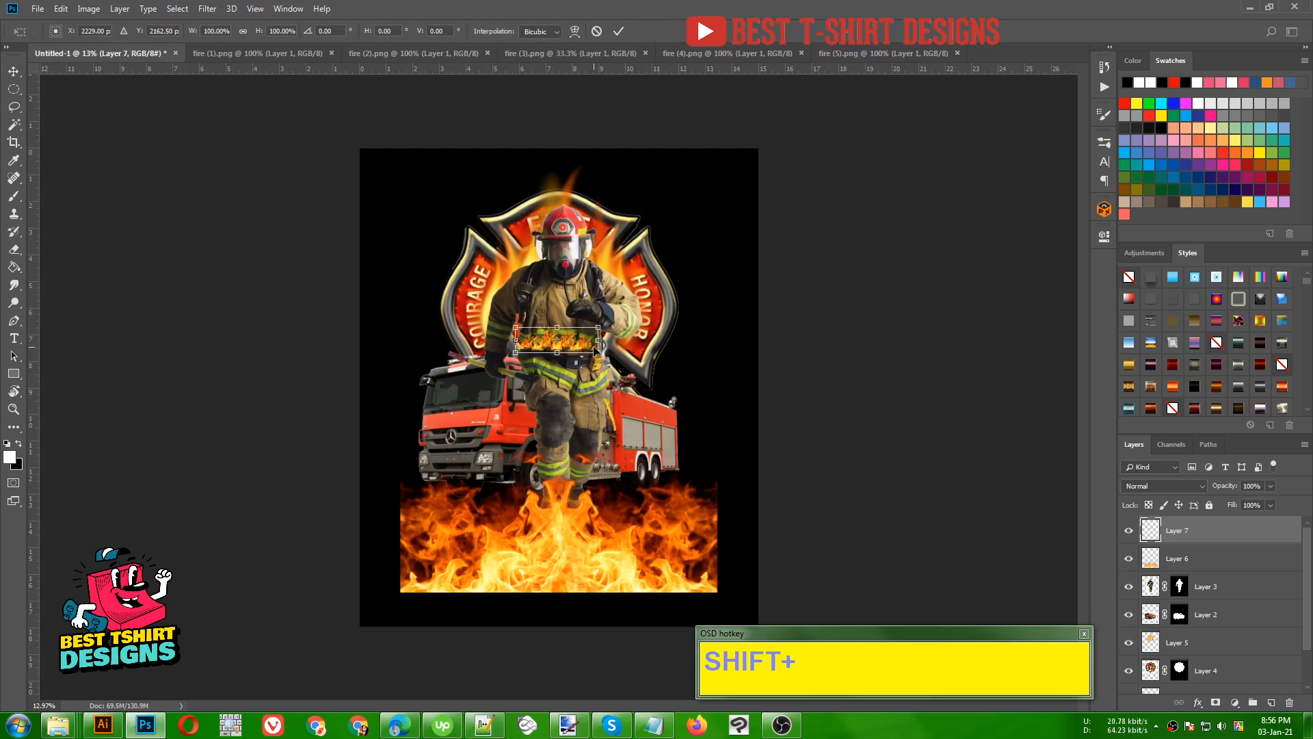
drag(598, 351, 593, 480)
drag(676, 497, 715, 509)
key(Return)
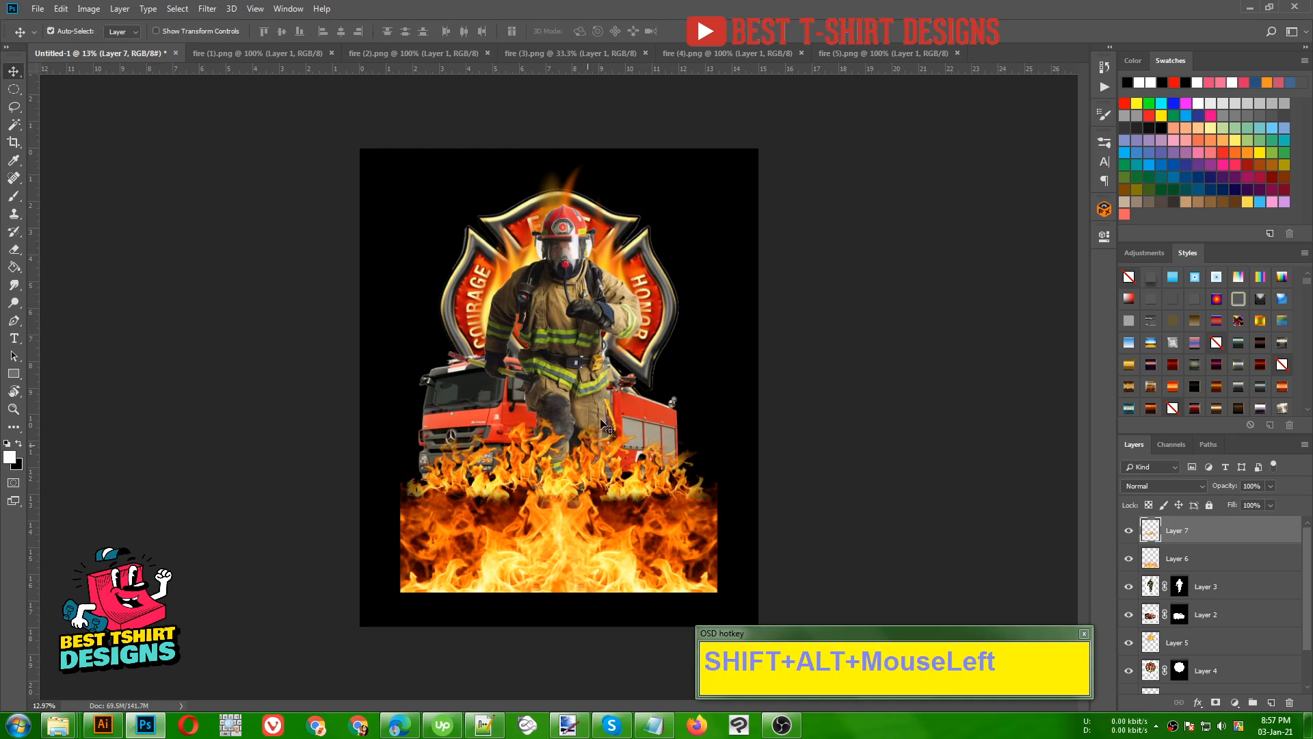
- Move the fire (2) flame layer below the firefighter layer and above the truck layer
click(1153, 588)
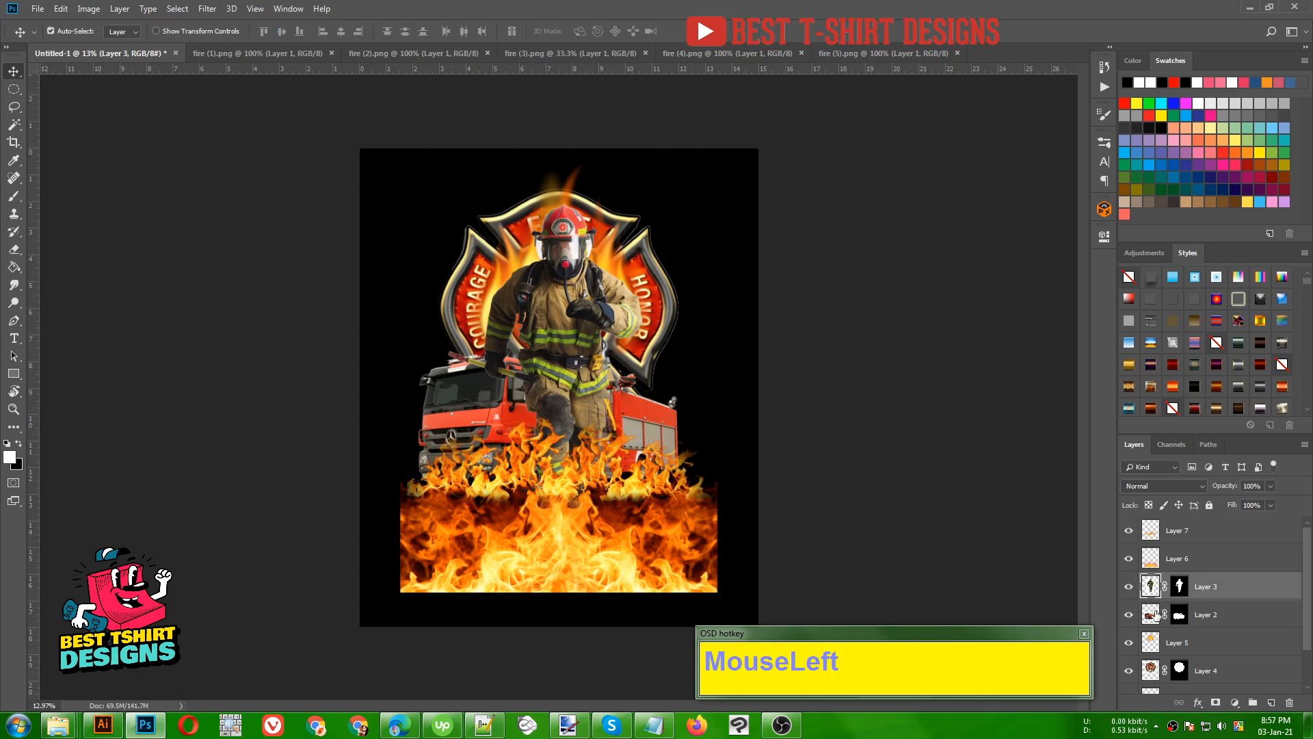
click(1154, 614)
click(1129, 531)
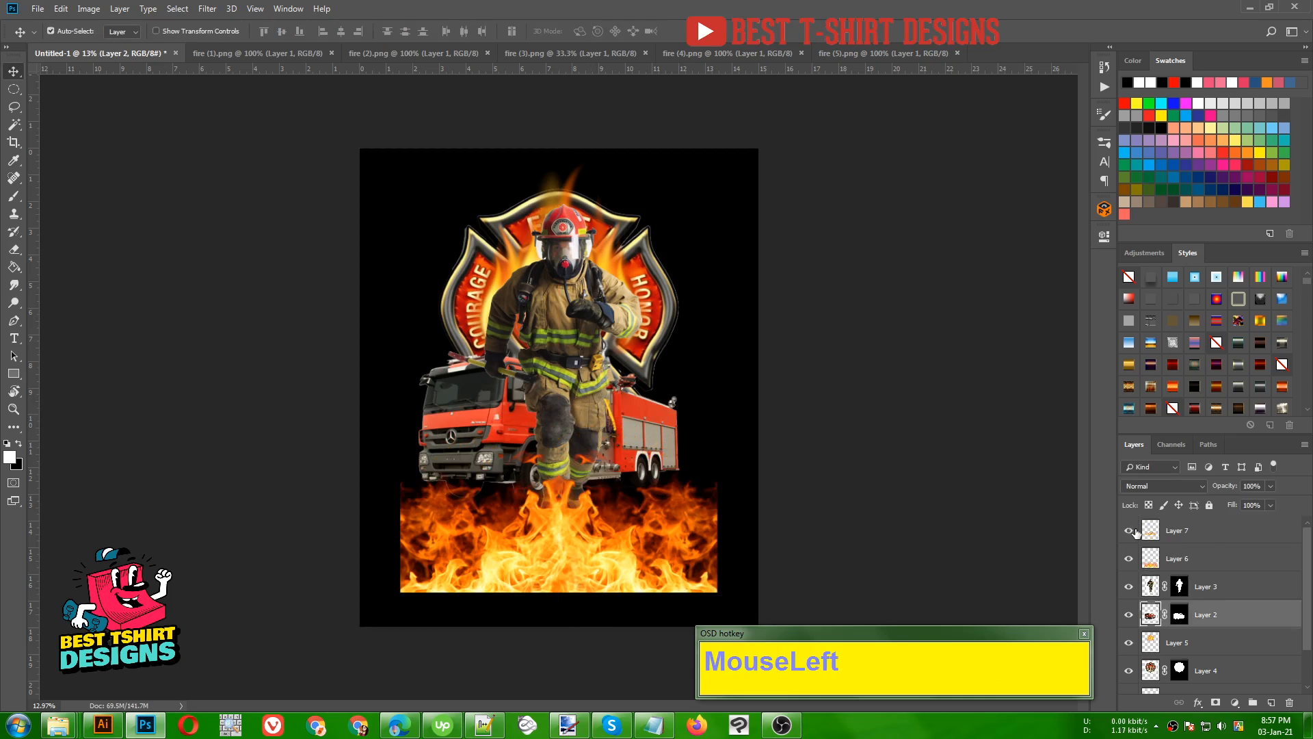
drag(1207, 542, 1219, 594)
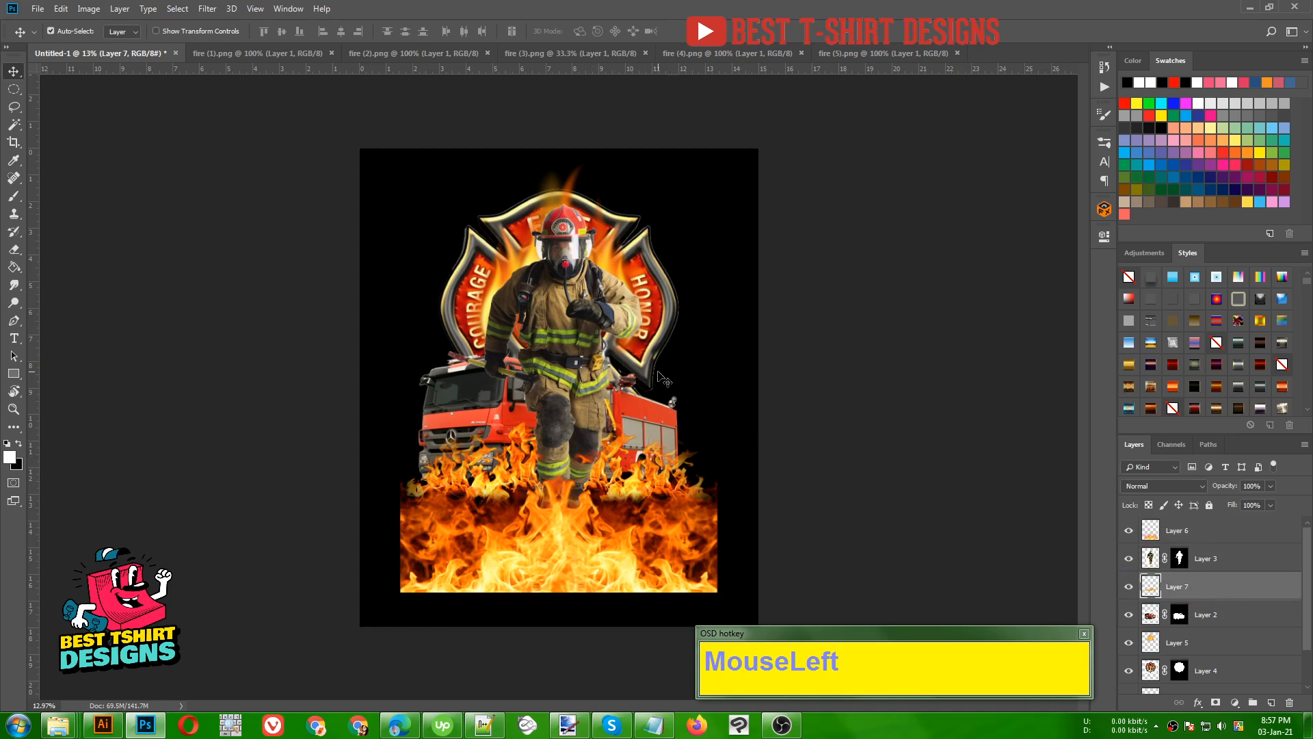
scroll(669, 378, down, 1)
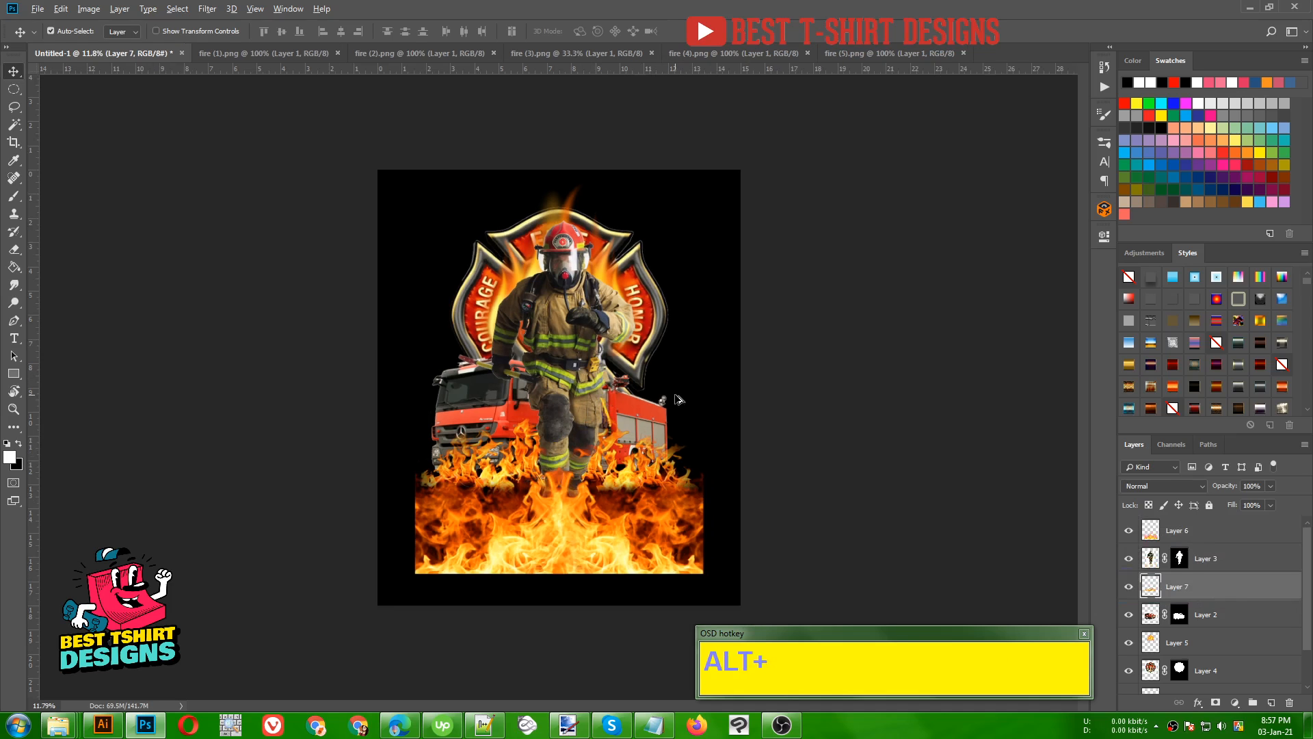
scroll(670, 386, up, 2)
drag(673, 394, 582, 371)
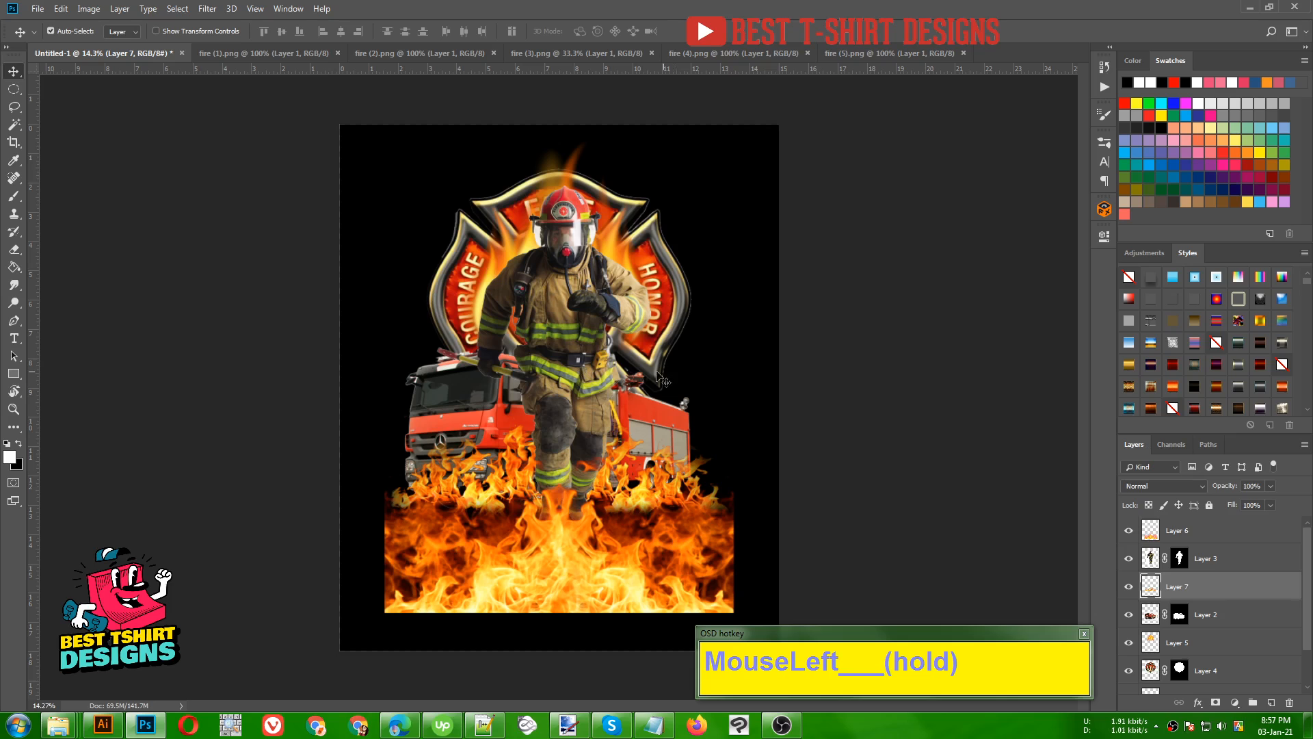
drag(662, 379, 741, 427)
scroll(742, 428, down, 1)
click(562, 312)
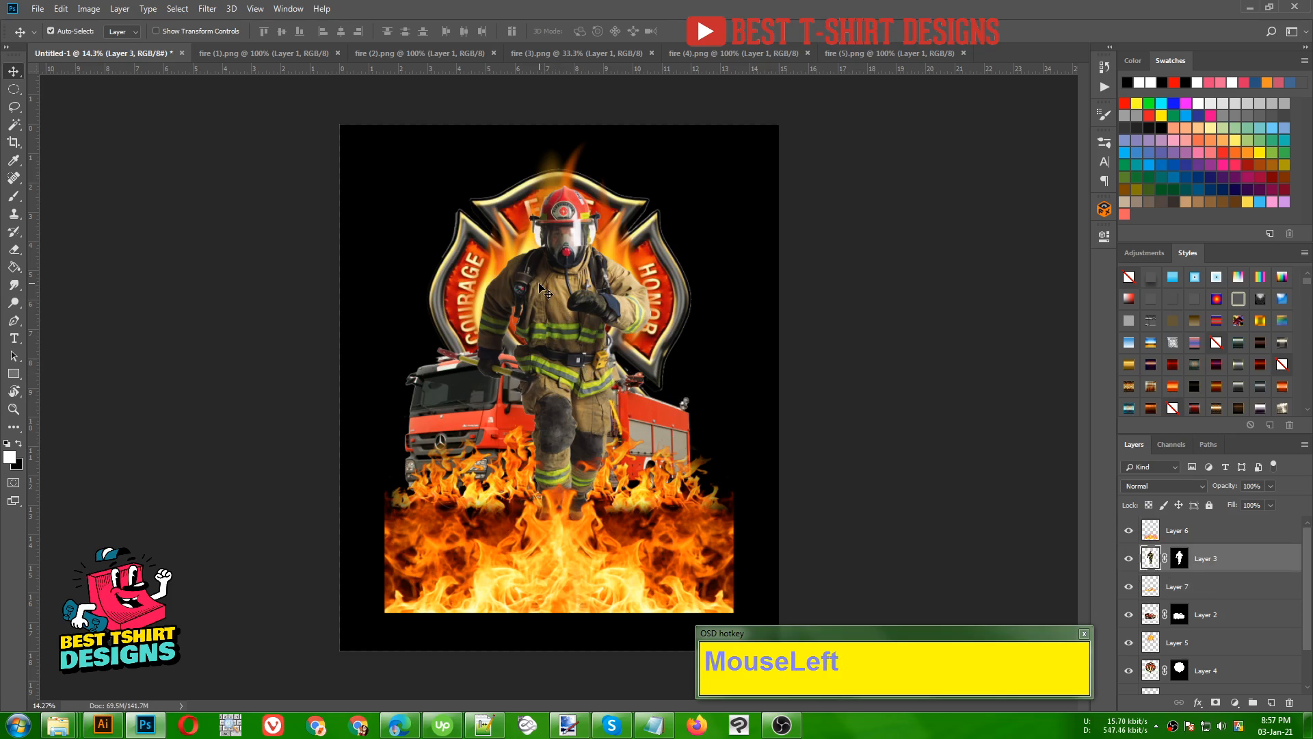
click(965, 424)
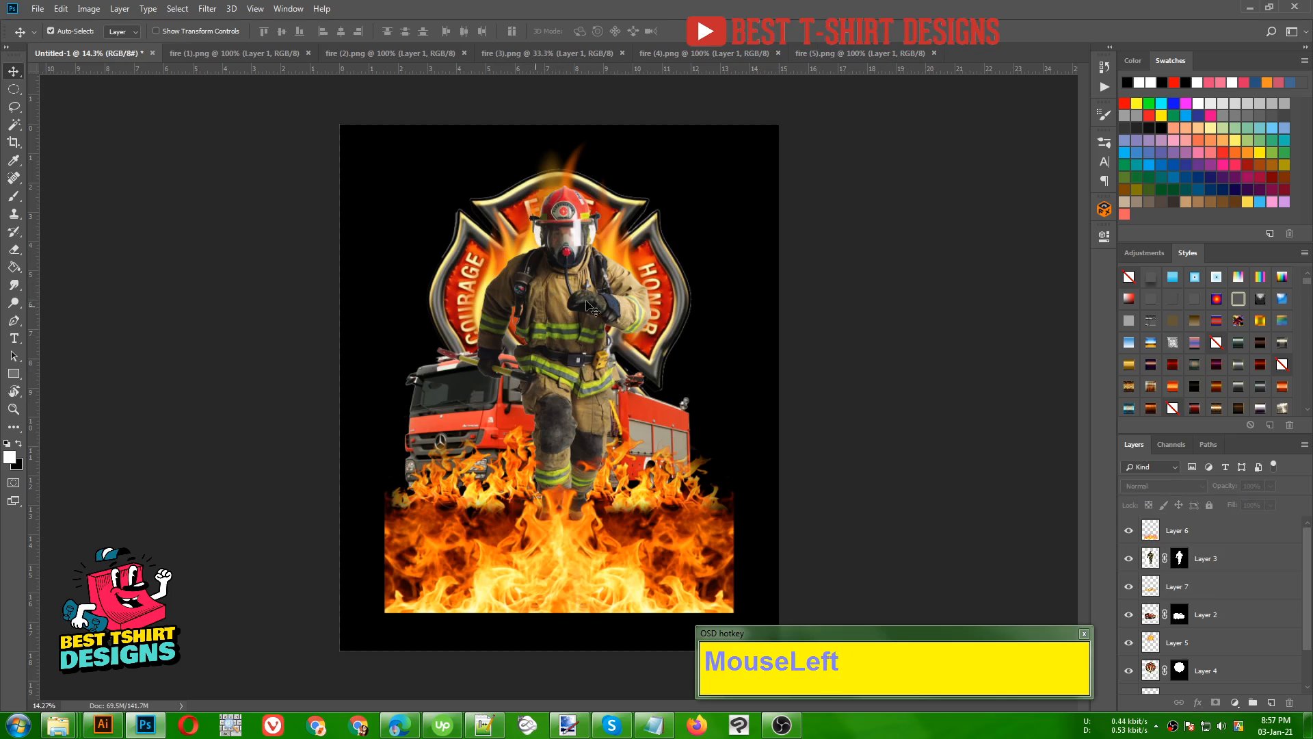
- Try applying the layer mask on the firefighter layer, and undo it
click(1193, 564)
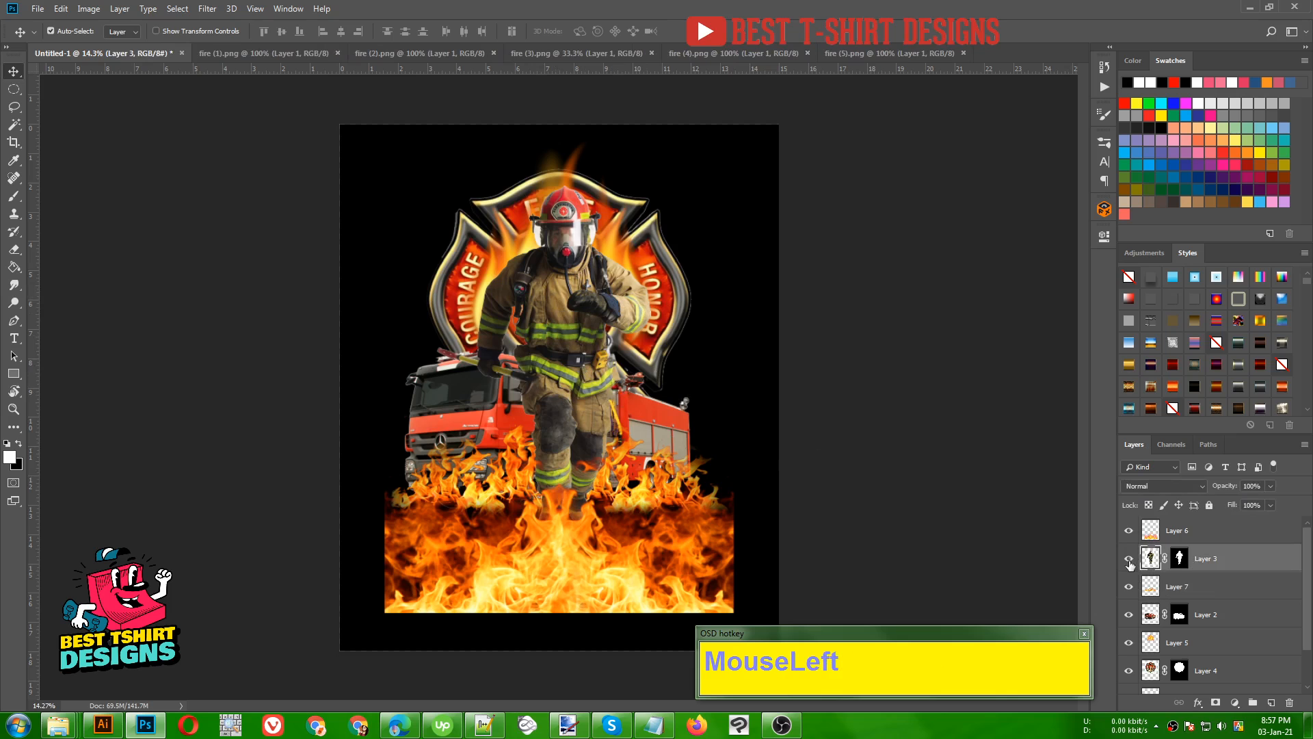
click(1128, 559)
click(1127, 561)
click(1180, 559)
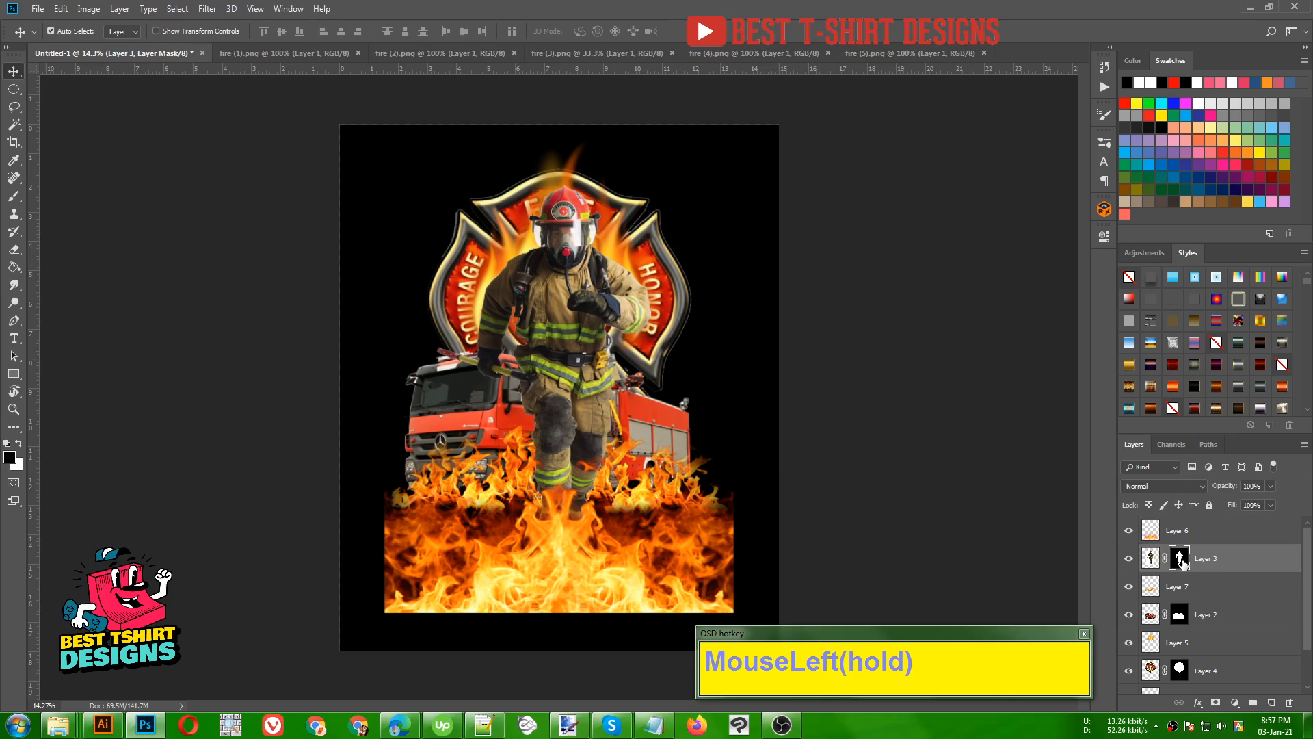
right_click(1181, 560)
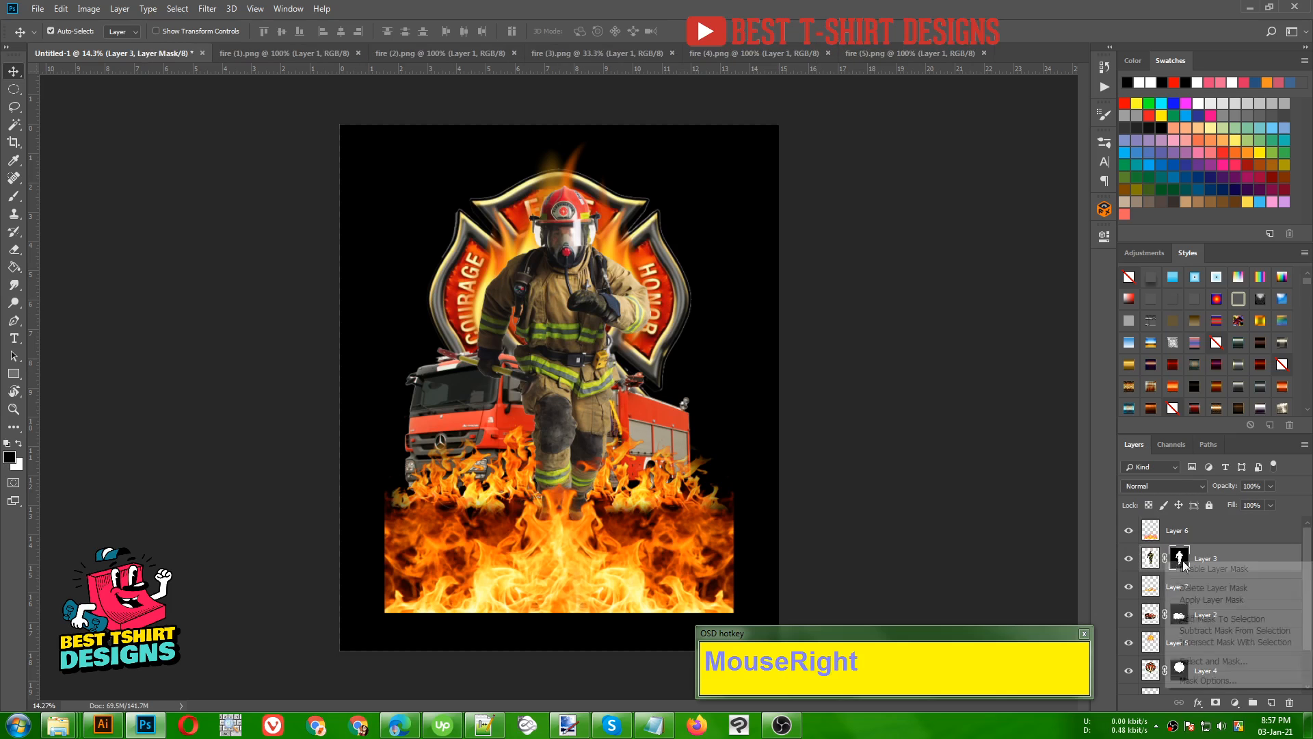
click(1209, 601)
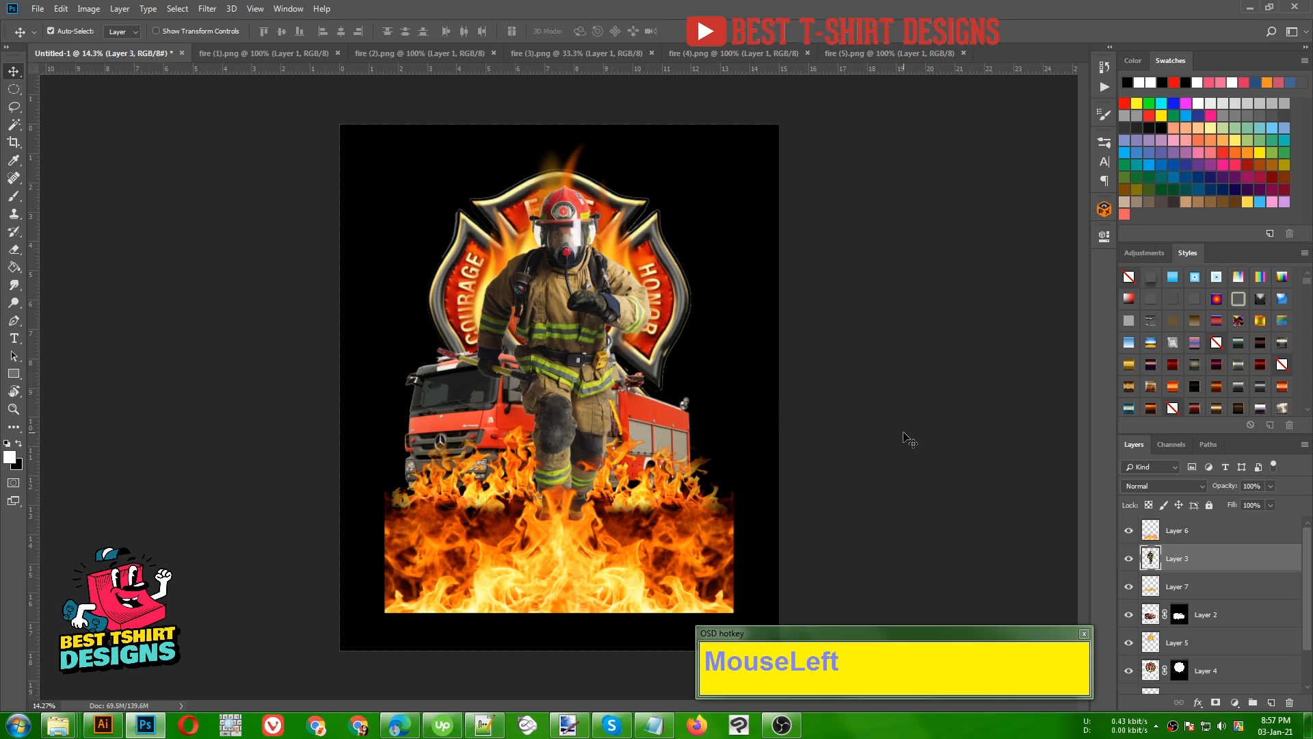
key(ctrl+z)
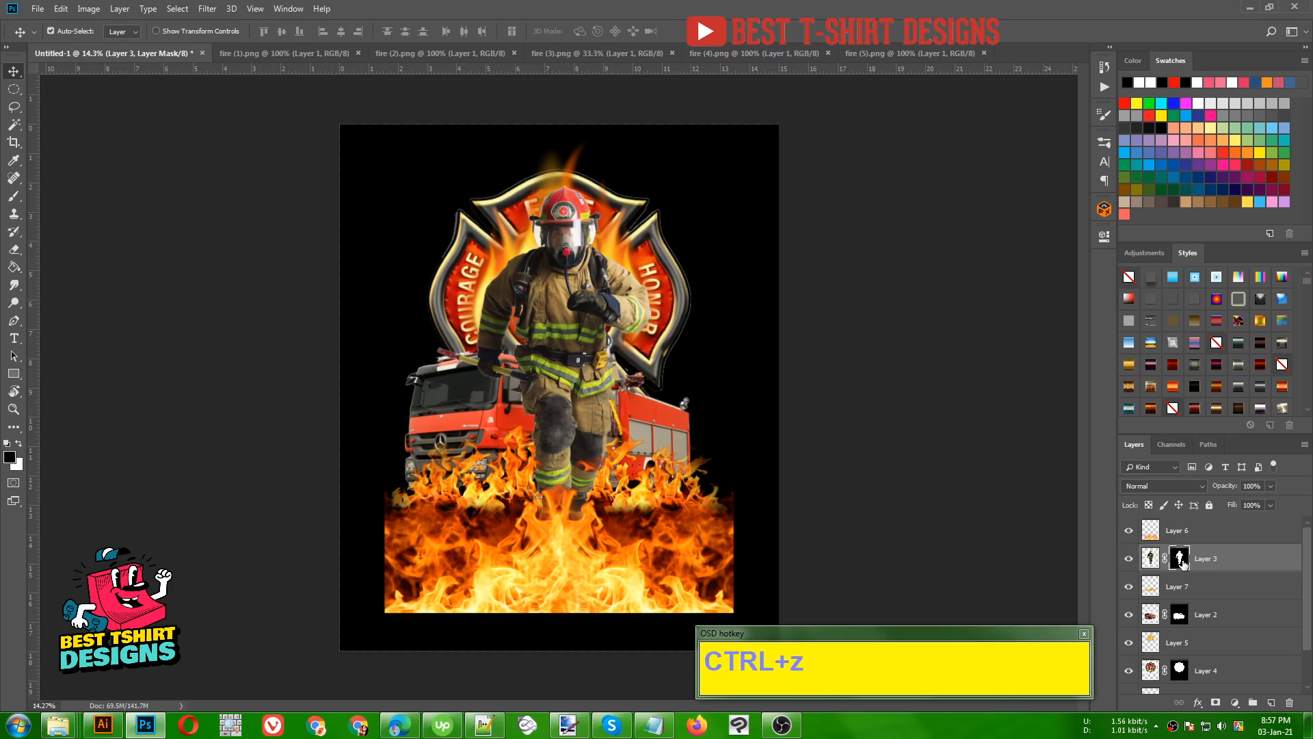
- Try painting black on the firefighter's layer mask across the chest with the Brush tool, and undo the stroke
click(1181, 562)
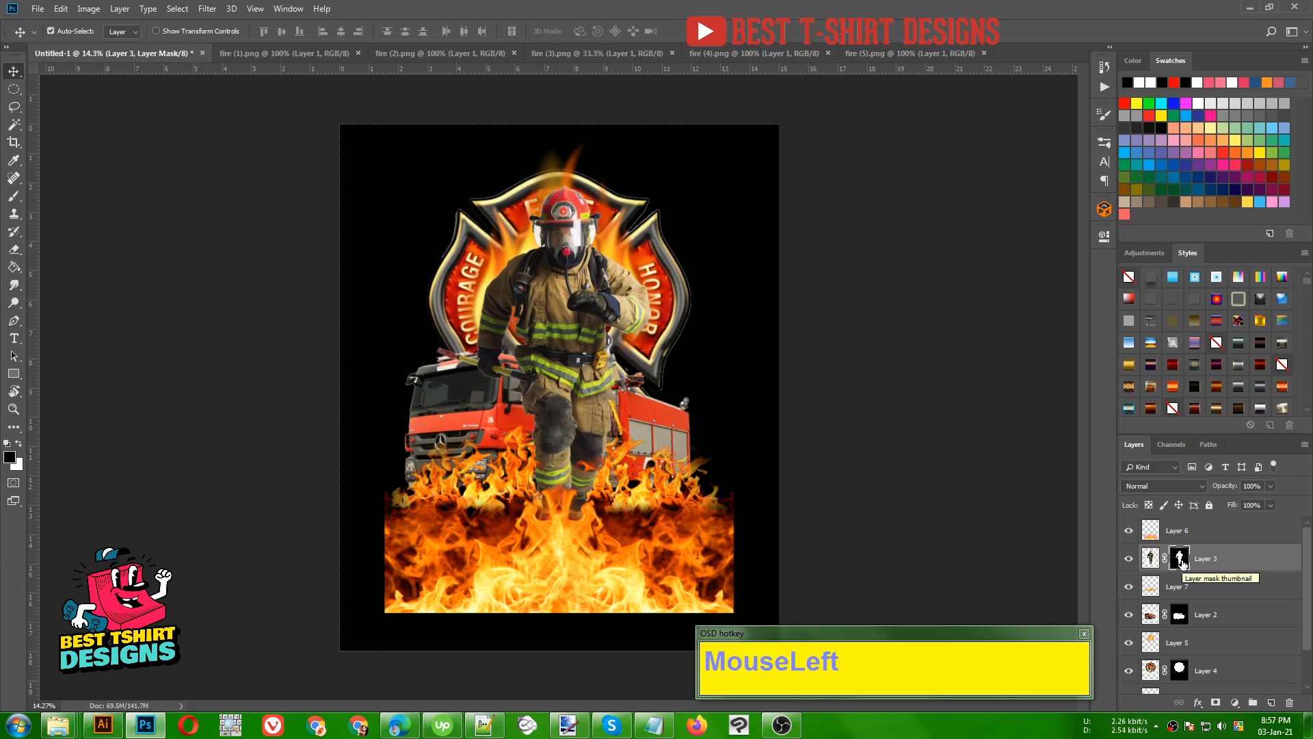
key(b)
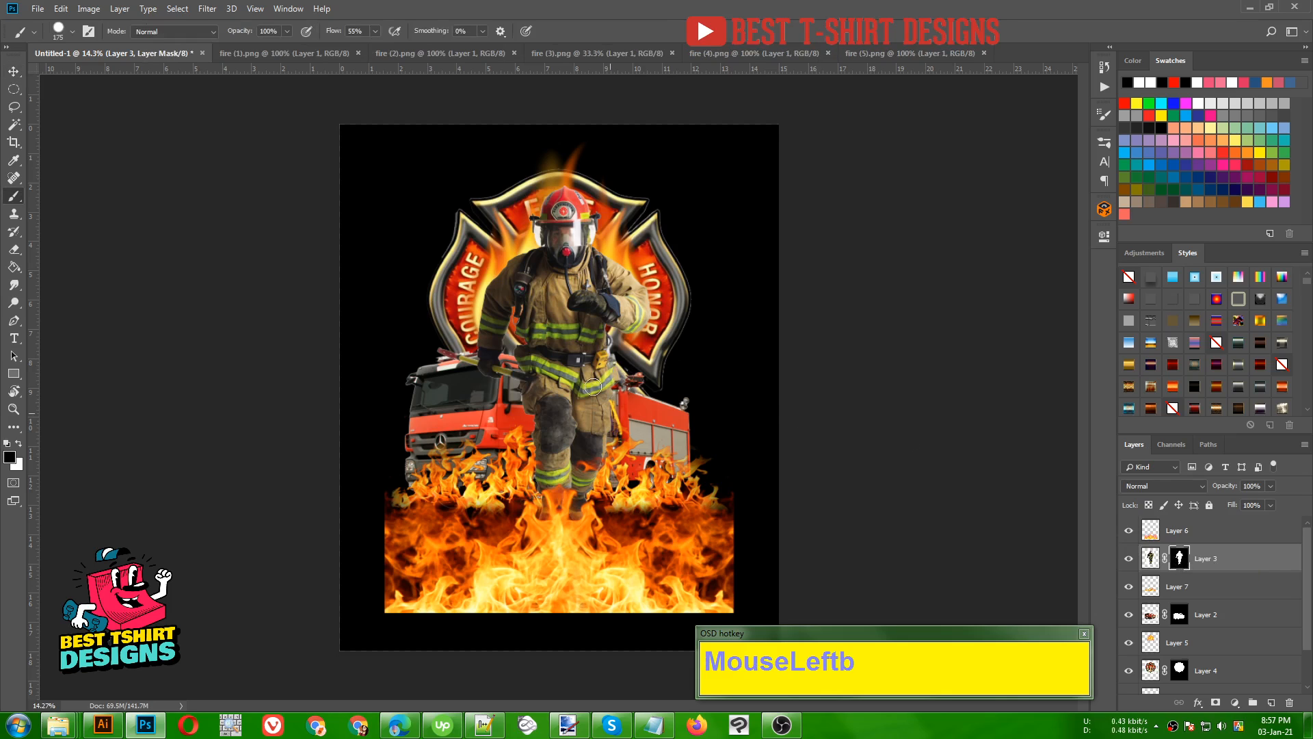
mouse_move(583, 308)
mouse_down()
mouse_move(546, 369)
mouse_move(601, 269)
mouse_move(593, 309)
mouse_up()
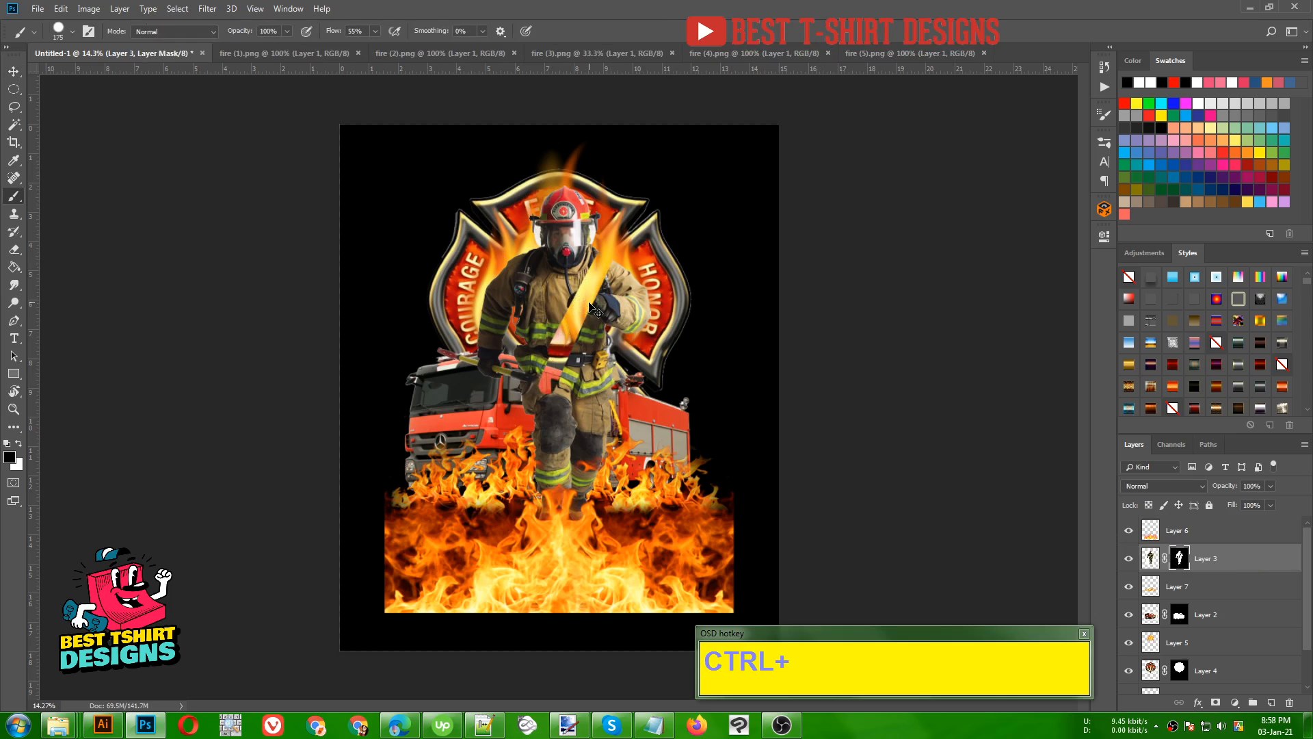
key(ctrl+z)
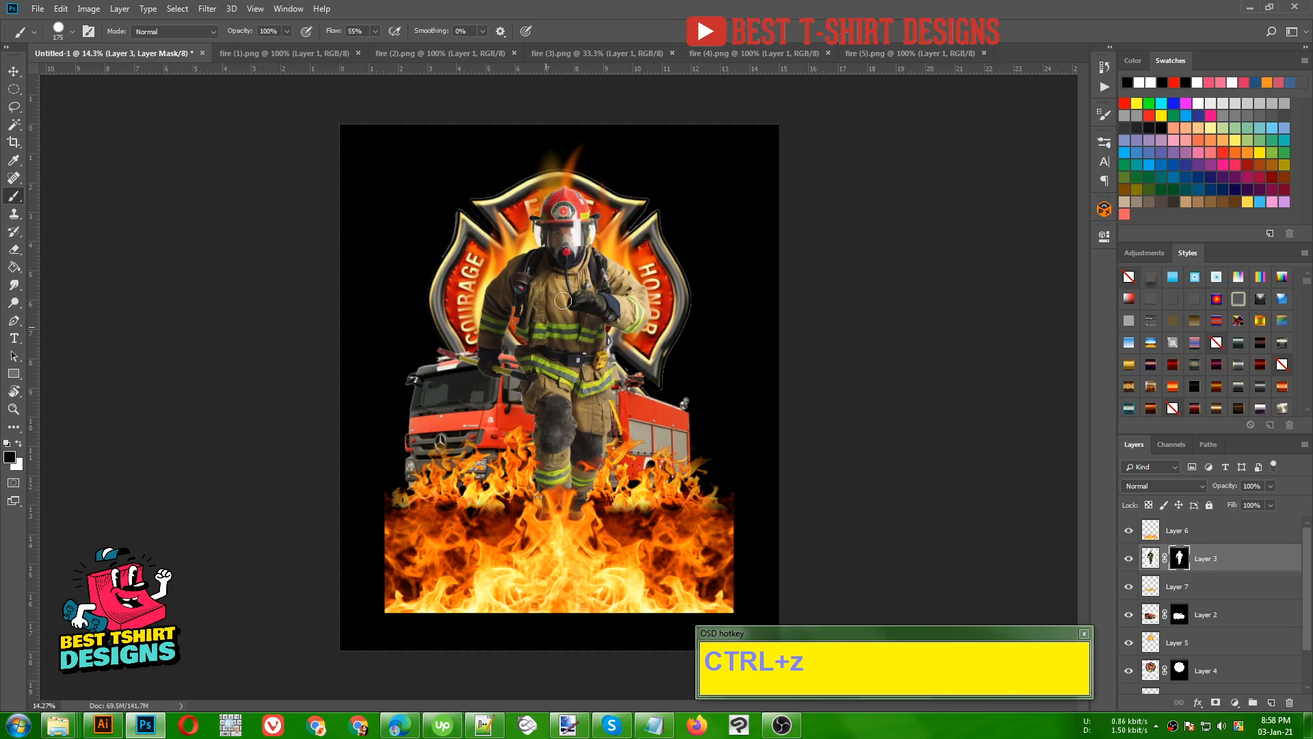
- Apply the layer mask on the firefighter layer permanently to its pixels
right_click(1180, 559)
click(1208, 603)
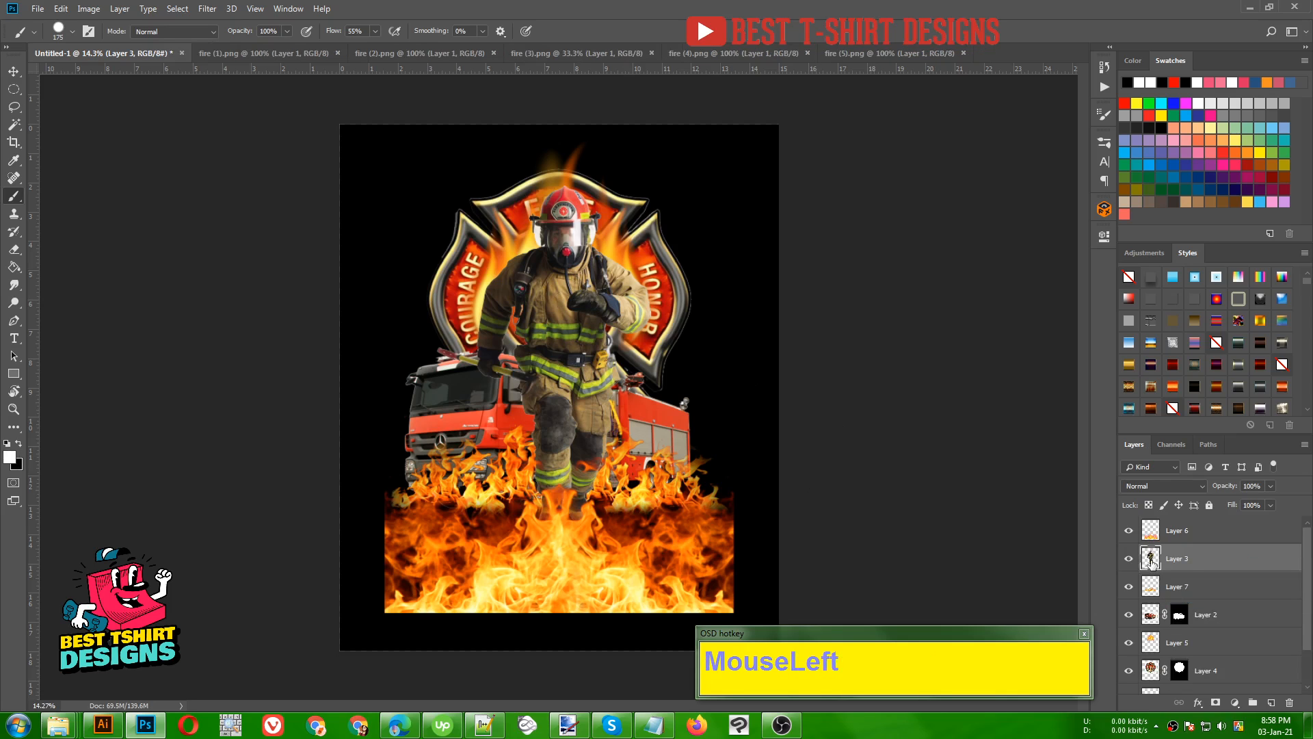
key(v)
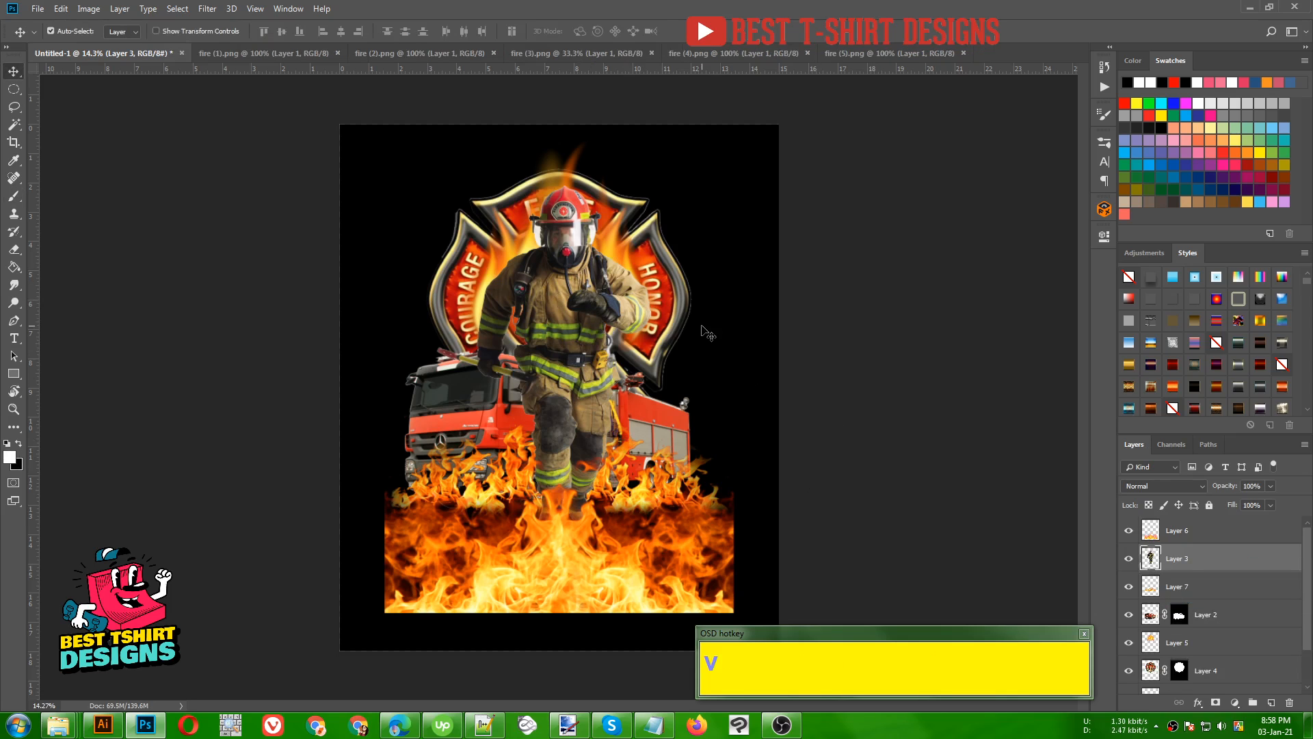
click(773, 347)
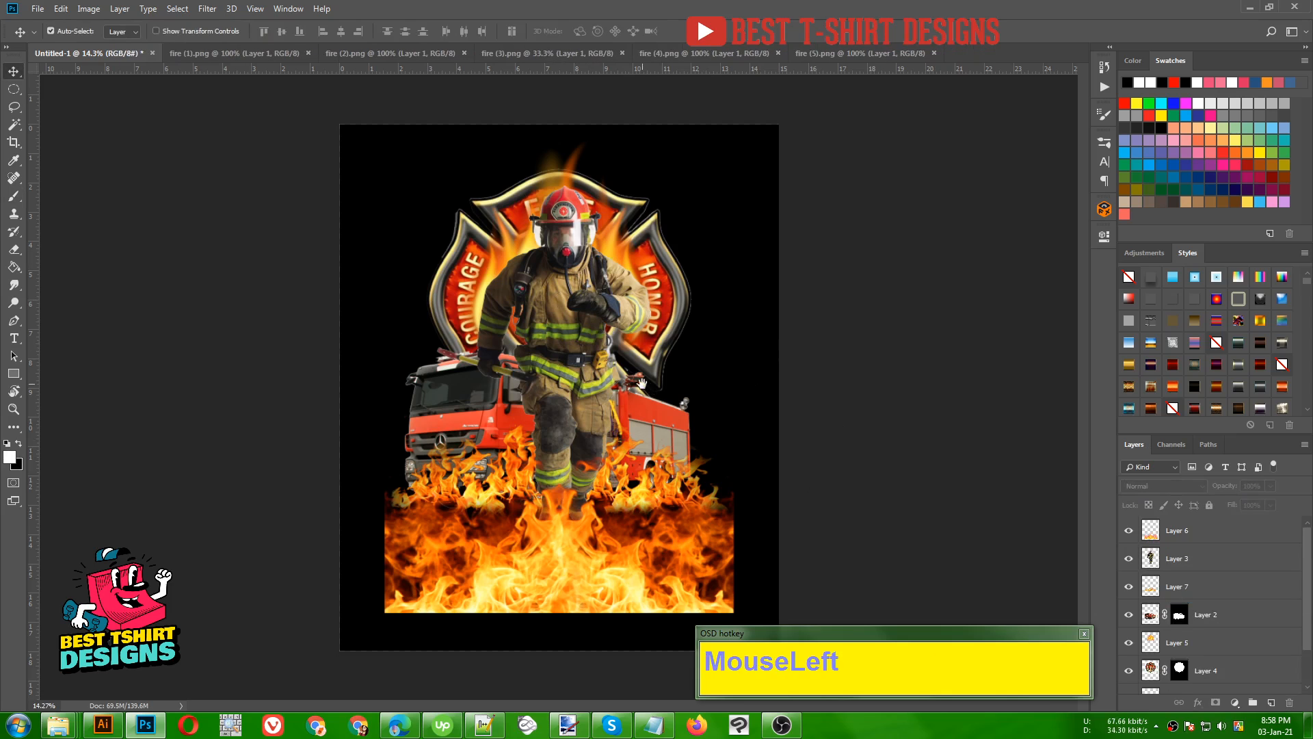
key(space)
- Try recoloring the firefighter layer with Hue/Saturation at hue -34, saturation +44 and lightness +1, and undo it
click(1169, 562)
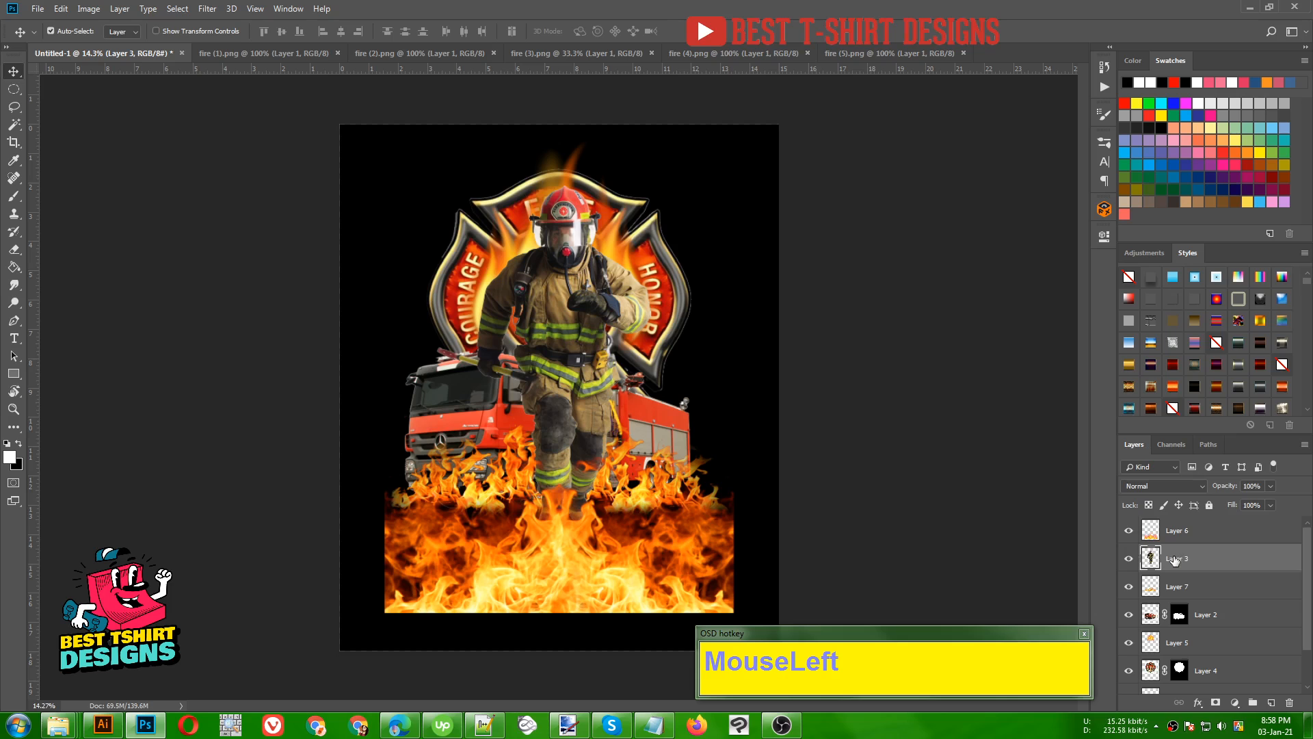
click(89, 9)
mouse_move(116, 54)
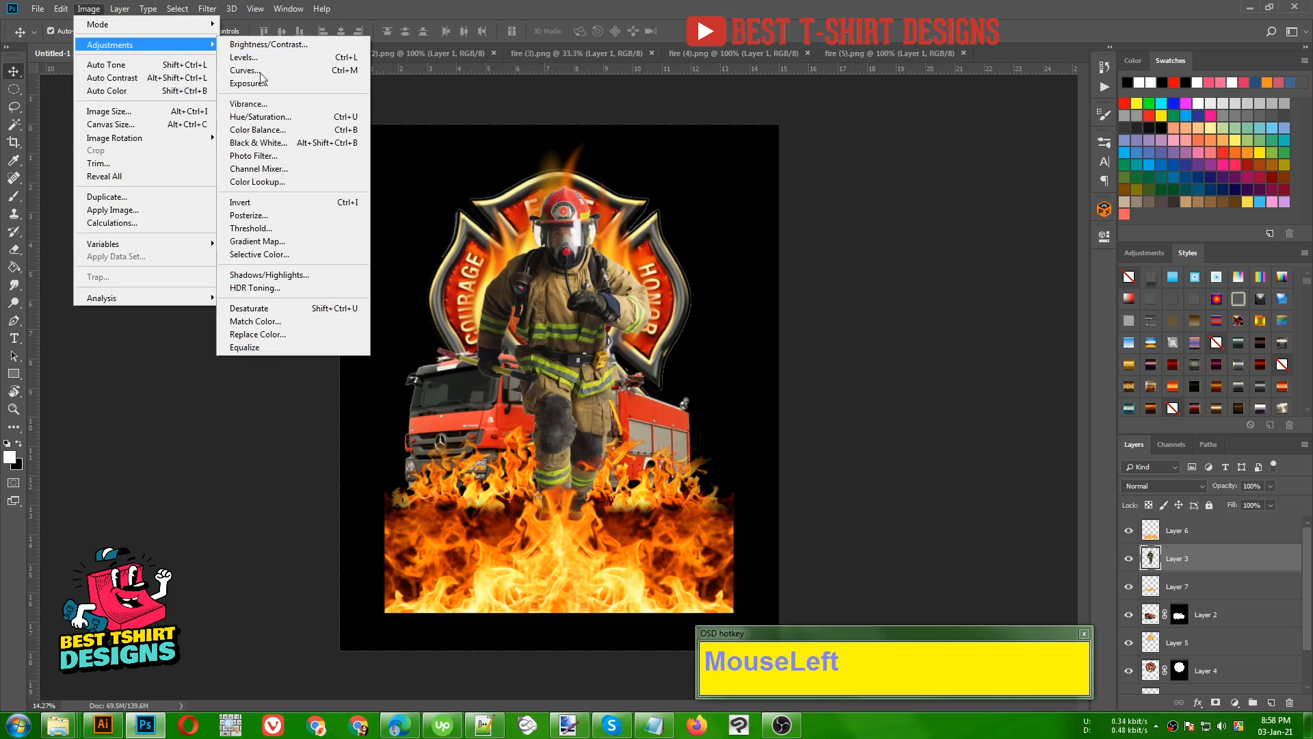
click(270, 117)
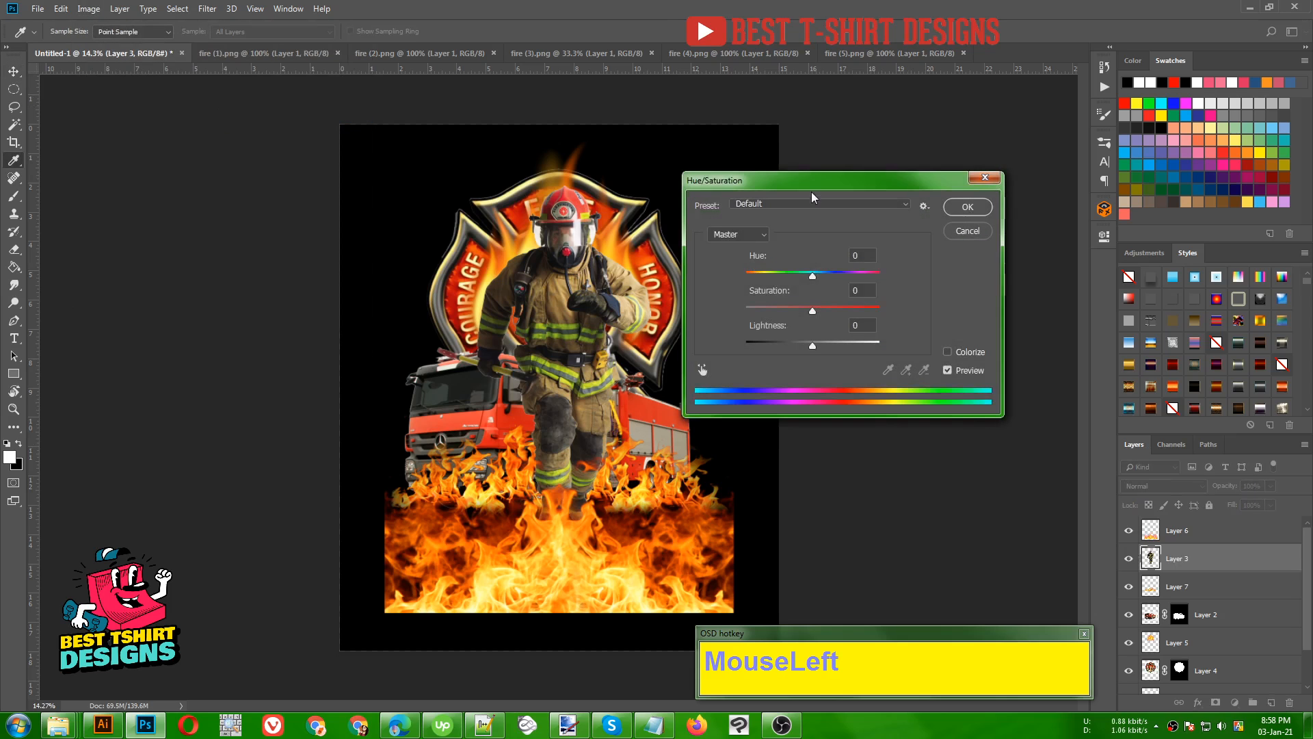
drag(801, 183, 867, 169)
drag(881, 262, 897, 298)
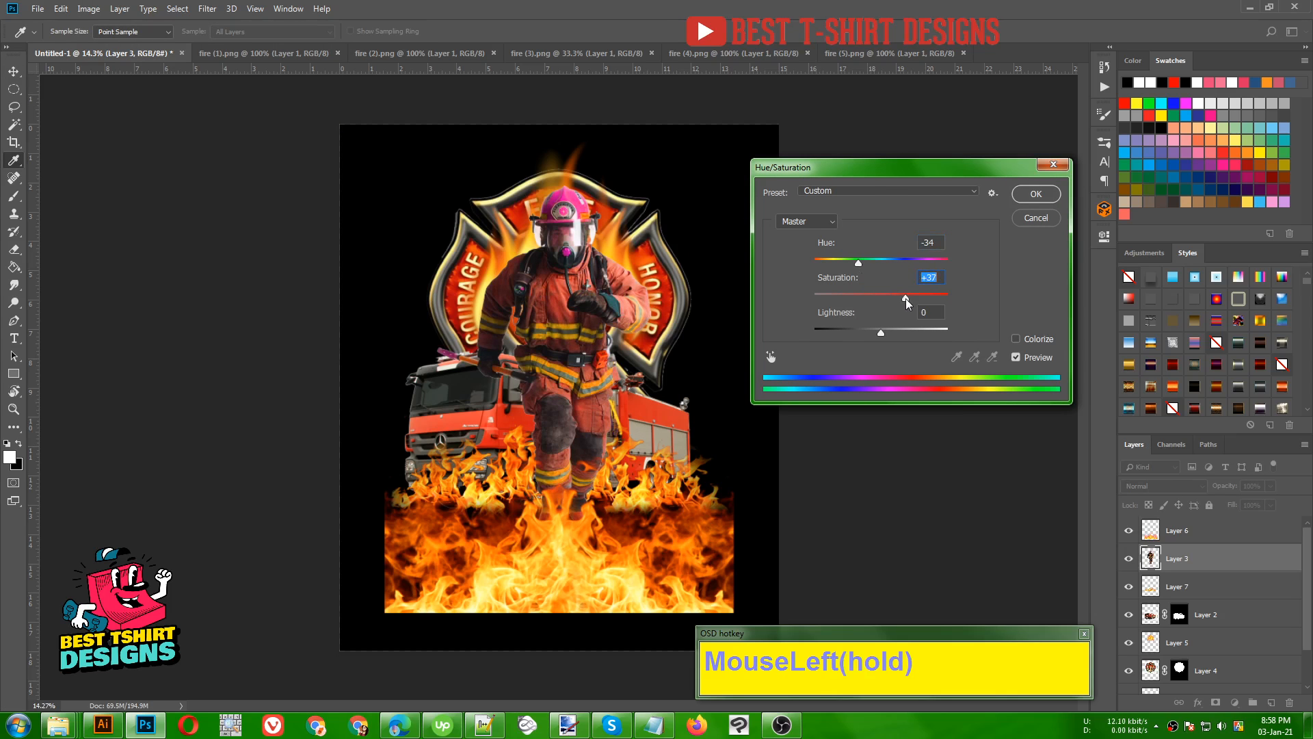
drag(881, 332, 910, 305)
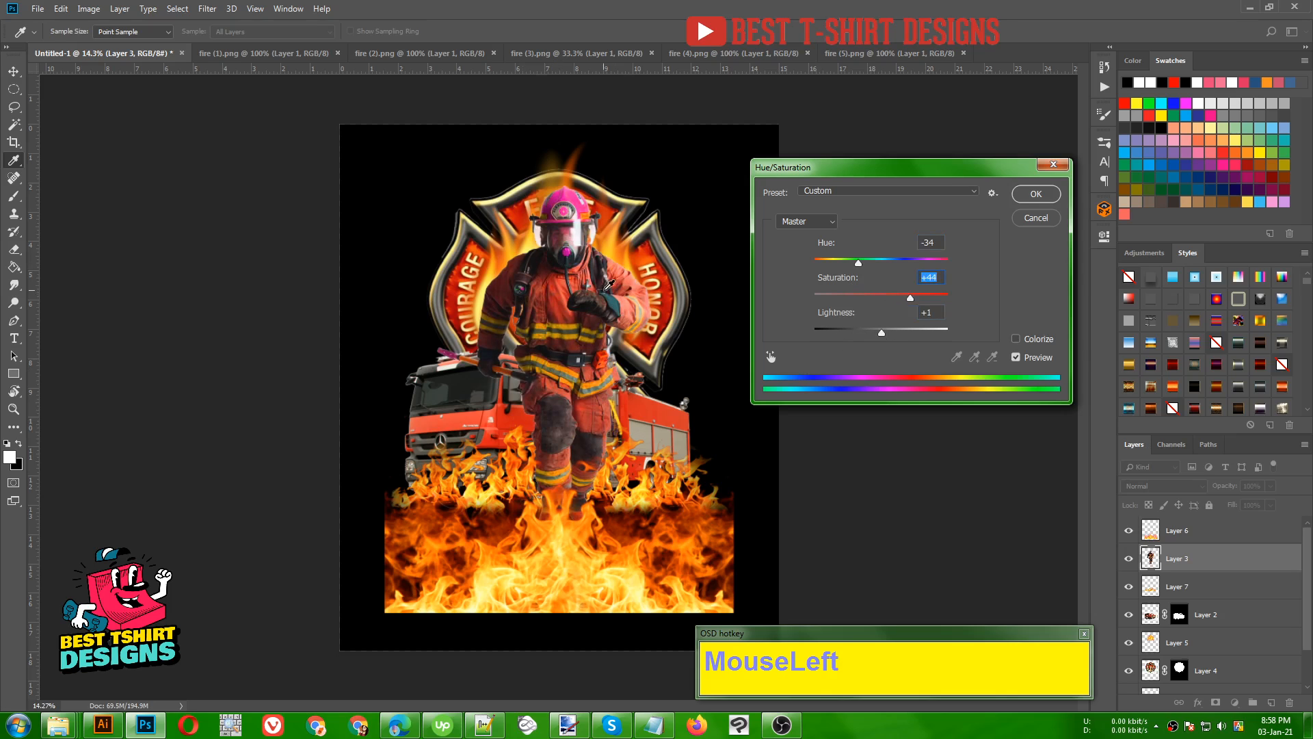
click(1033, 194)
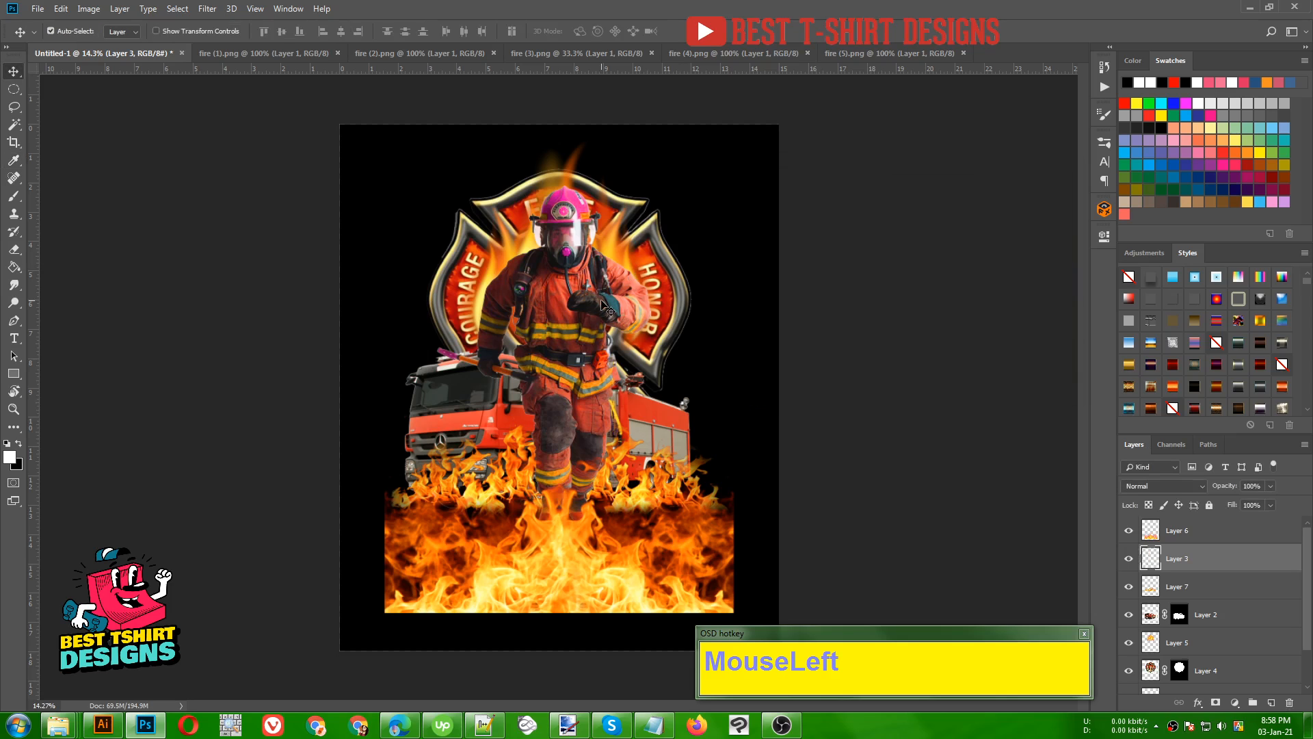
key(v)
key(ctrl+z)
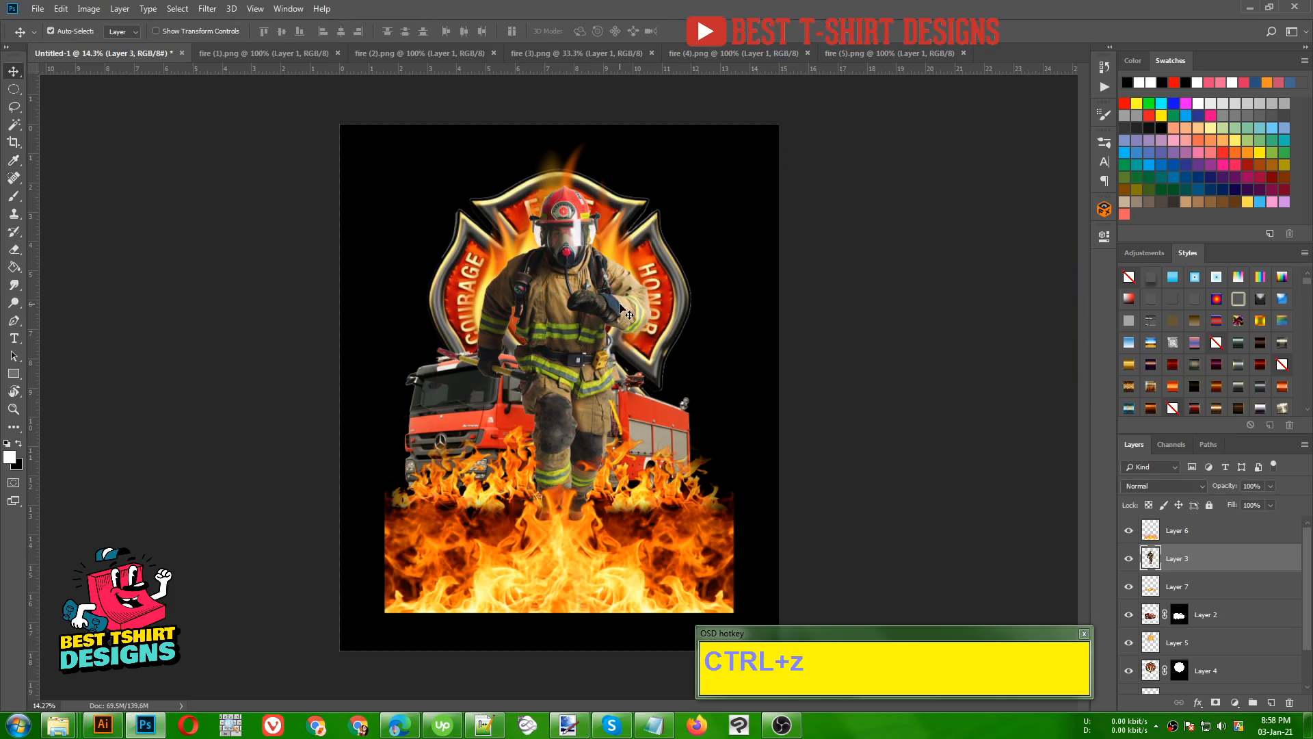
- Desaturate the firefighter layer to black and white
click(89, 9)
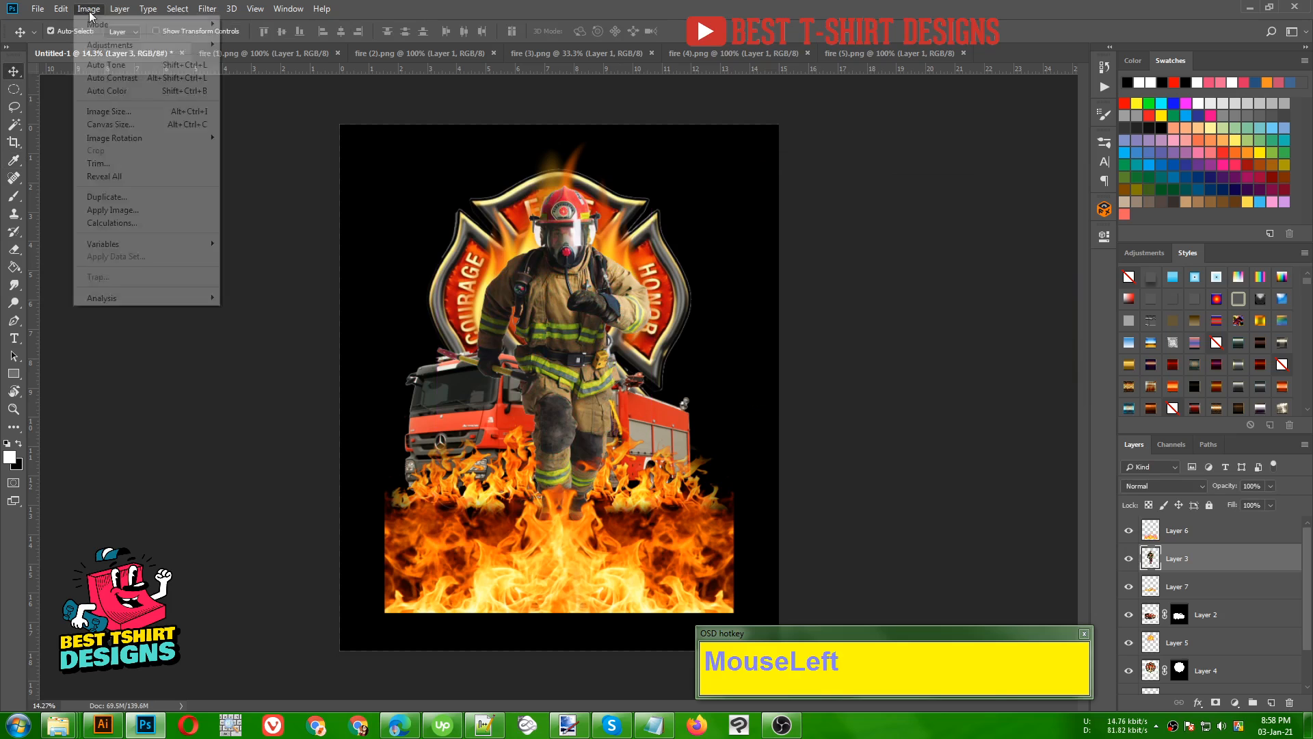
mouse_move(102, 46)
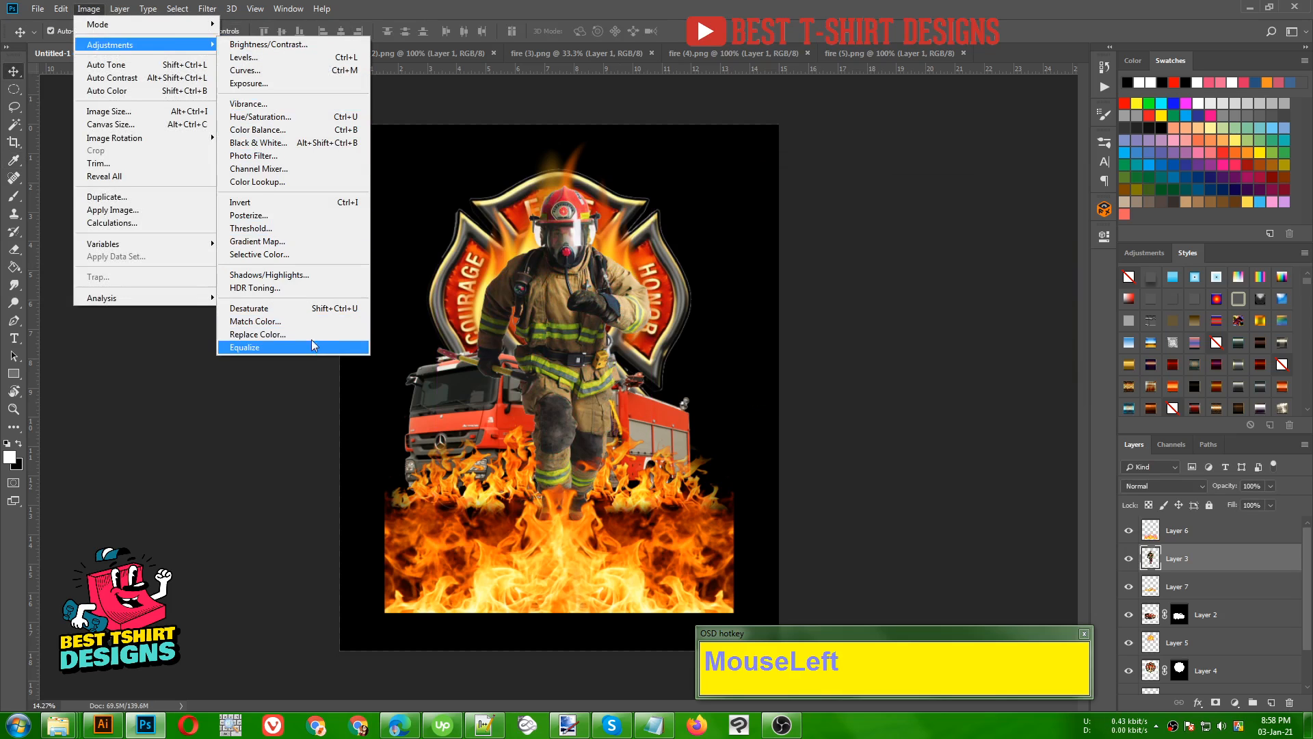
click(277, 309)
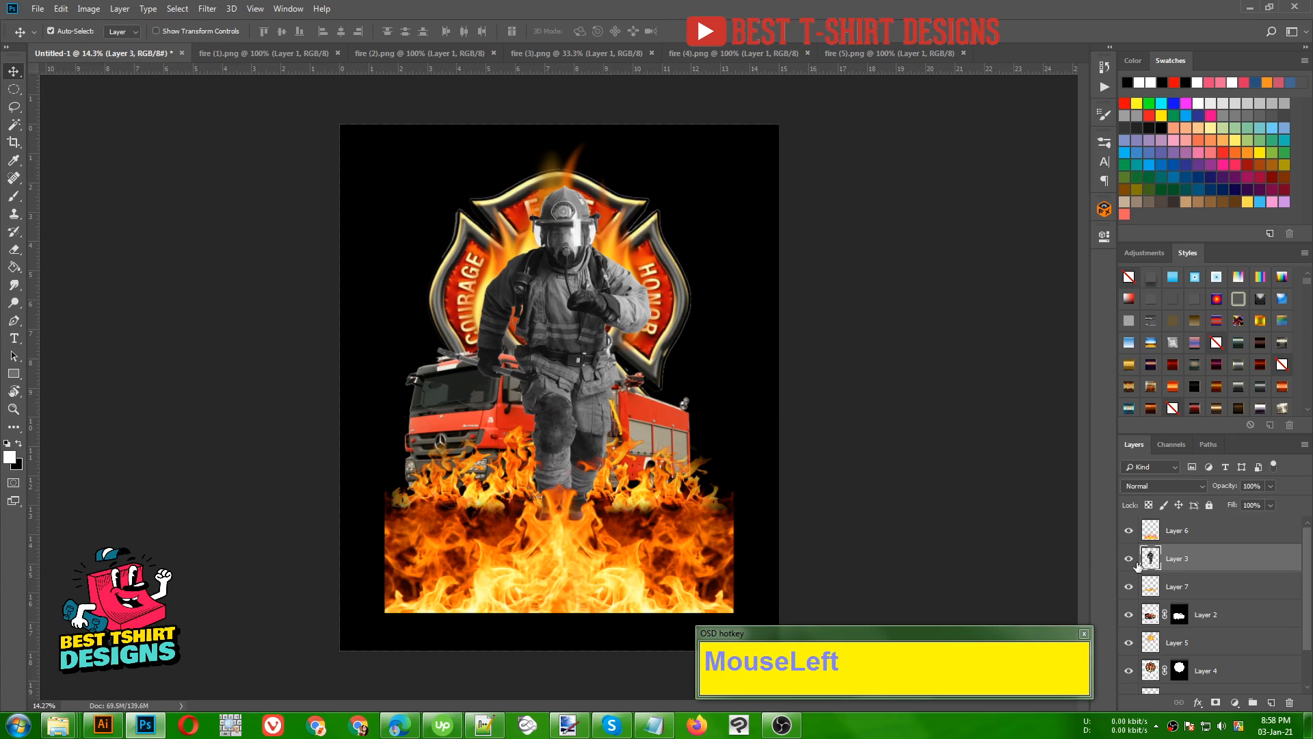
- Load the firefighter's outline as a selection and add a bright red Solid Color fill layer masked to it
ctrl+click(1151, 559)
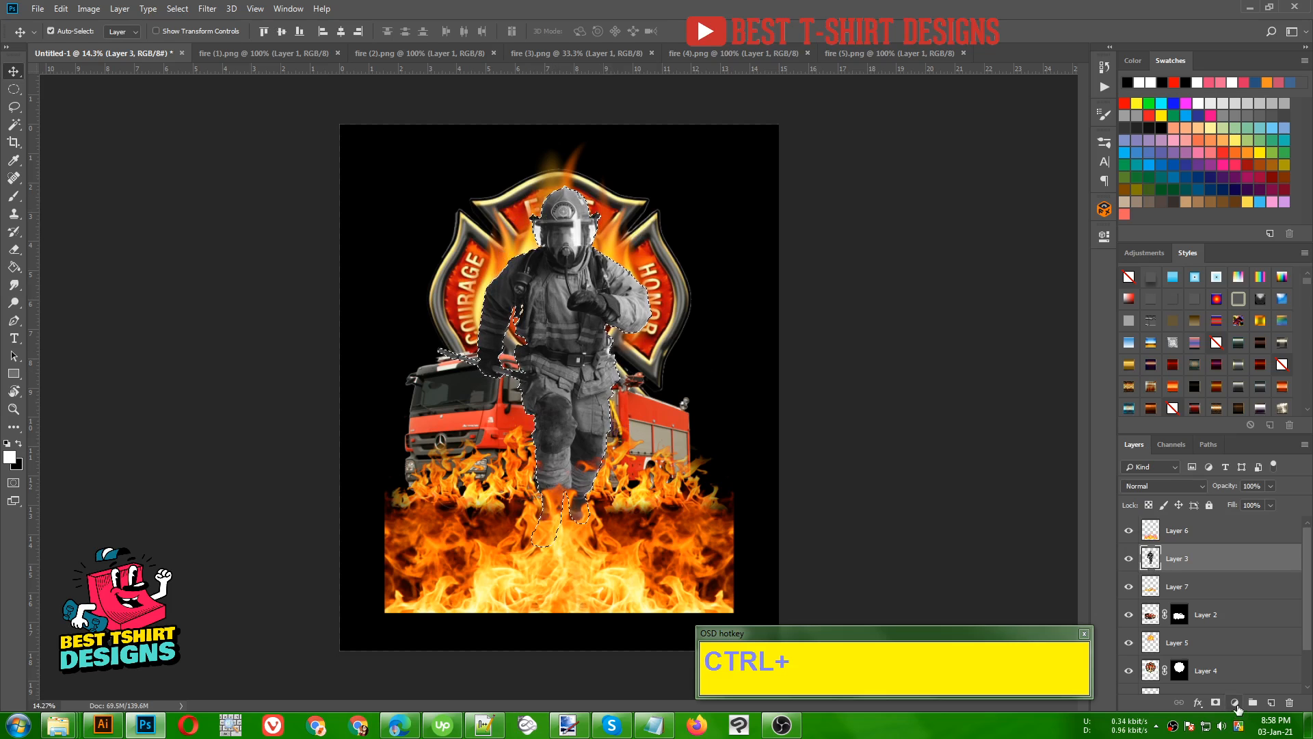
click(1235, 703)
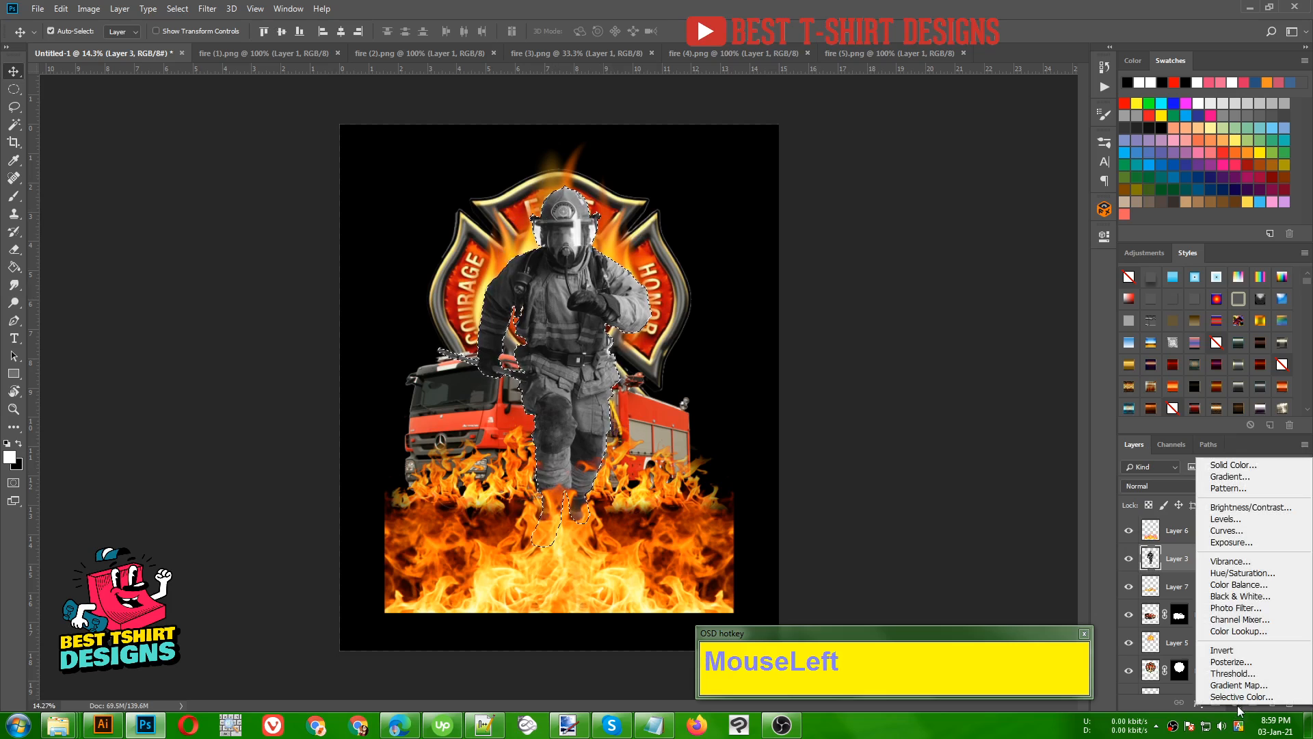
click(1228, 467)
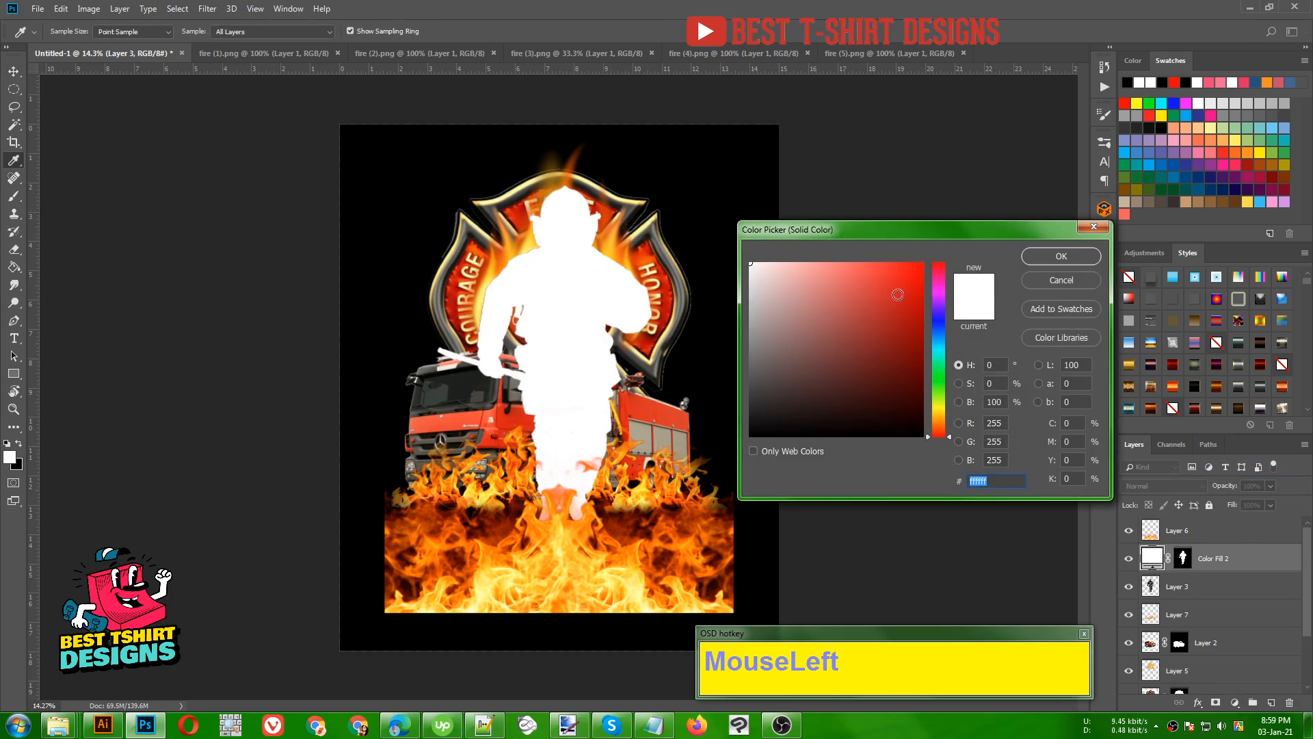
drag(898, 295, 928, 258)
click(1061, 255)
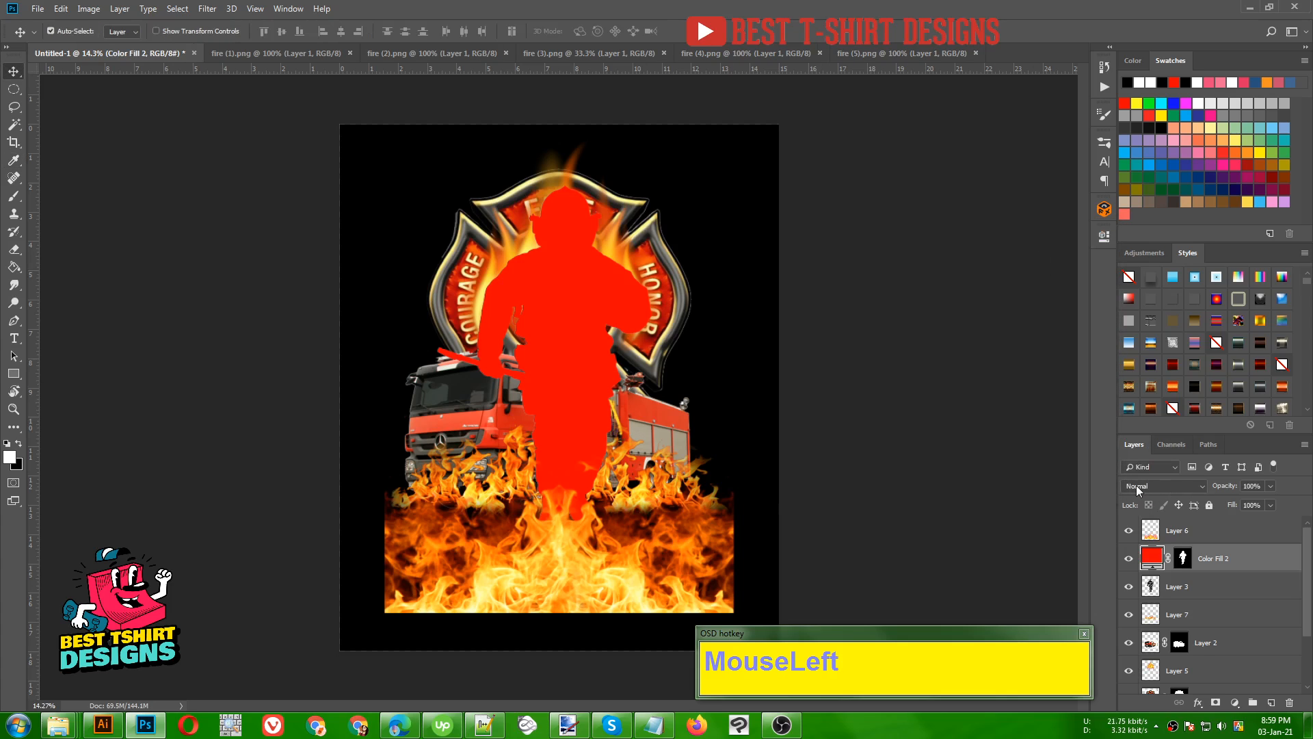
- Try several blend modes on the red fill layer, set it to Overlay, and lower its opacity to 79%
click(1137, 487)
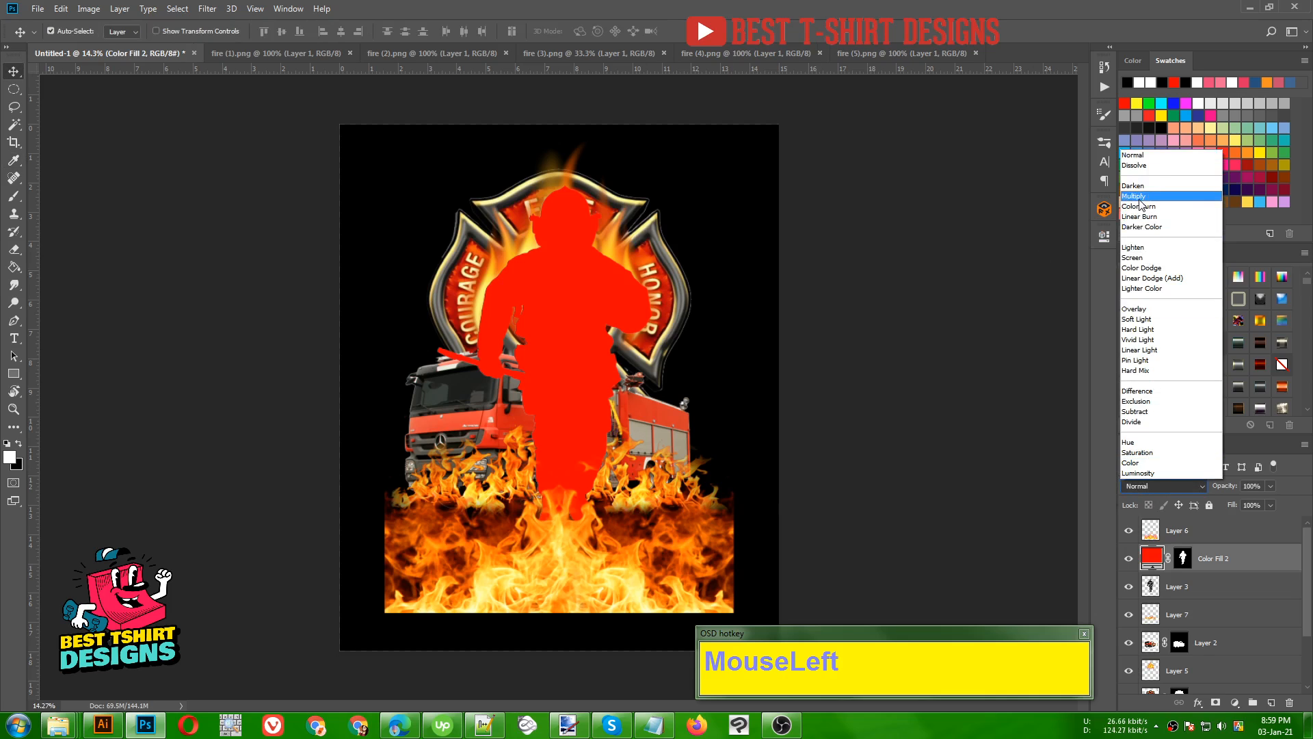
click(1135, 196)
scroll(889, 231, down, 1)
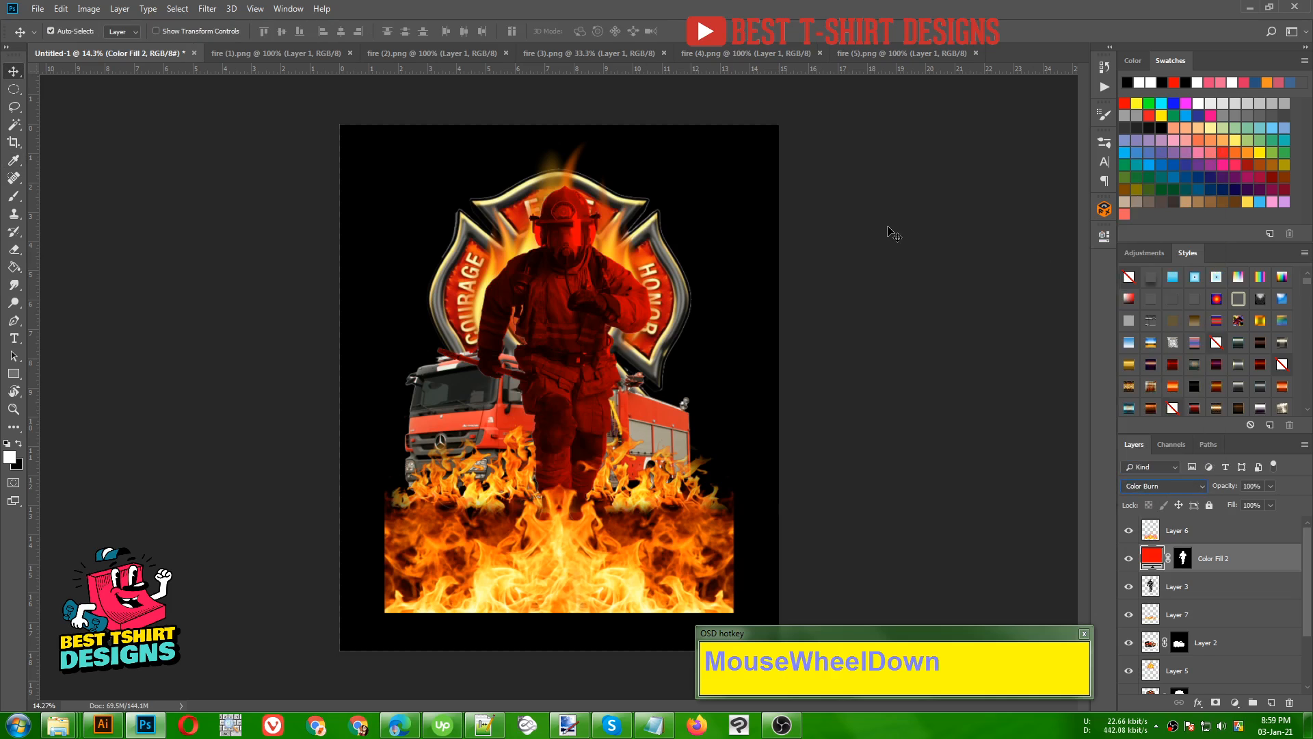
scroll(889, 232, down, 2)
scroll(893, 237, down, 1)
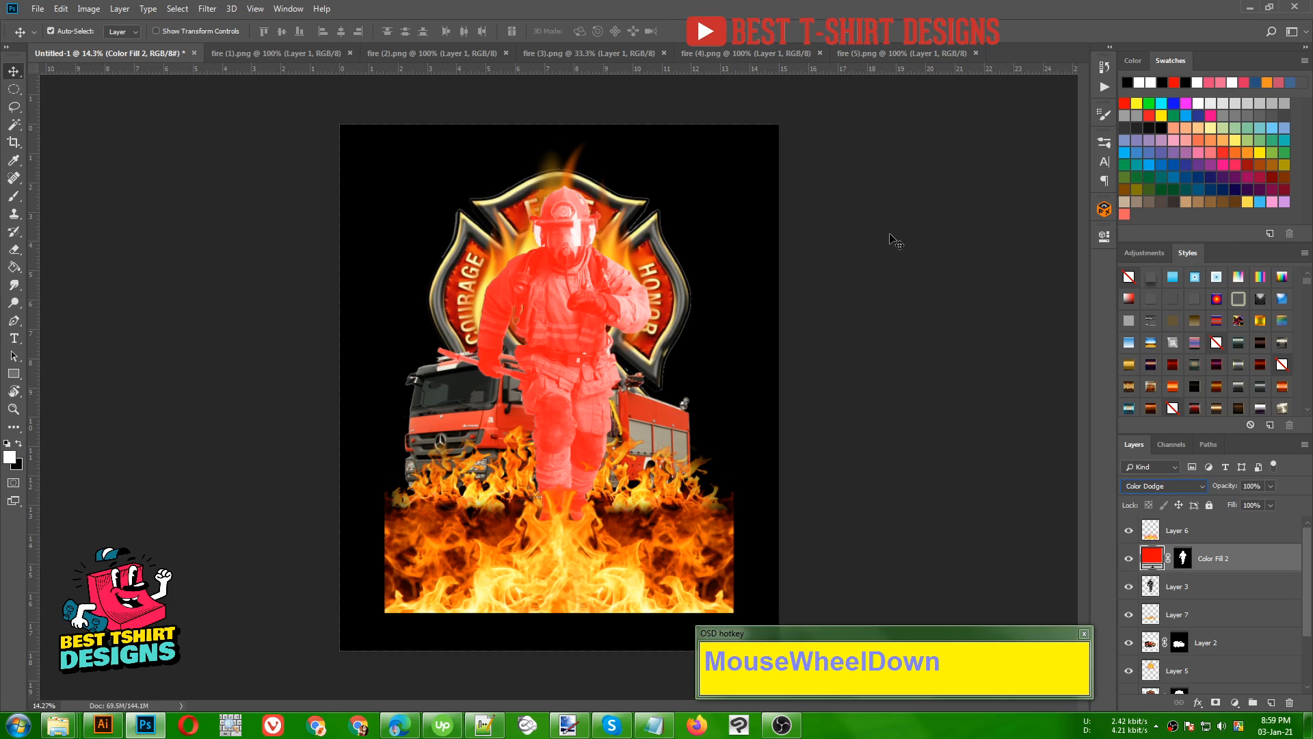
scroll(884, 295, down, 2)
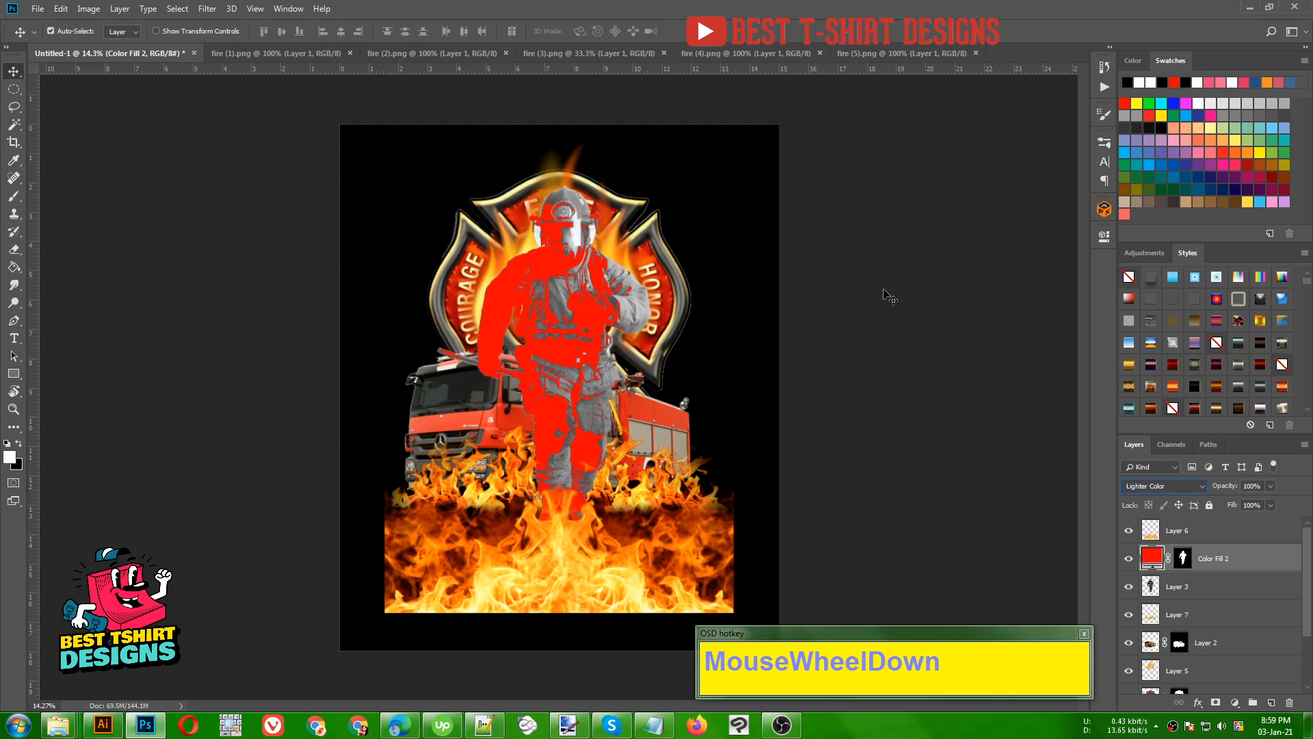
scroll(888, 295, down, 1)
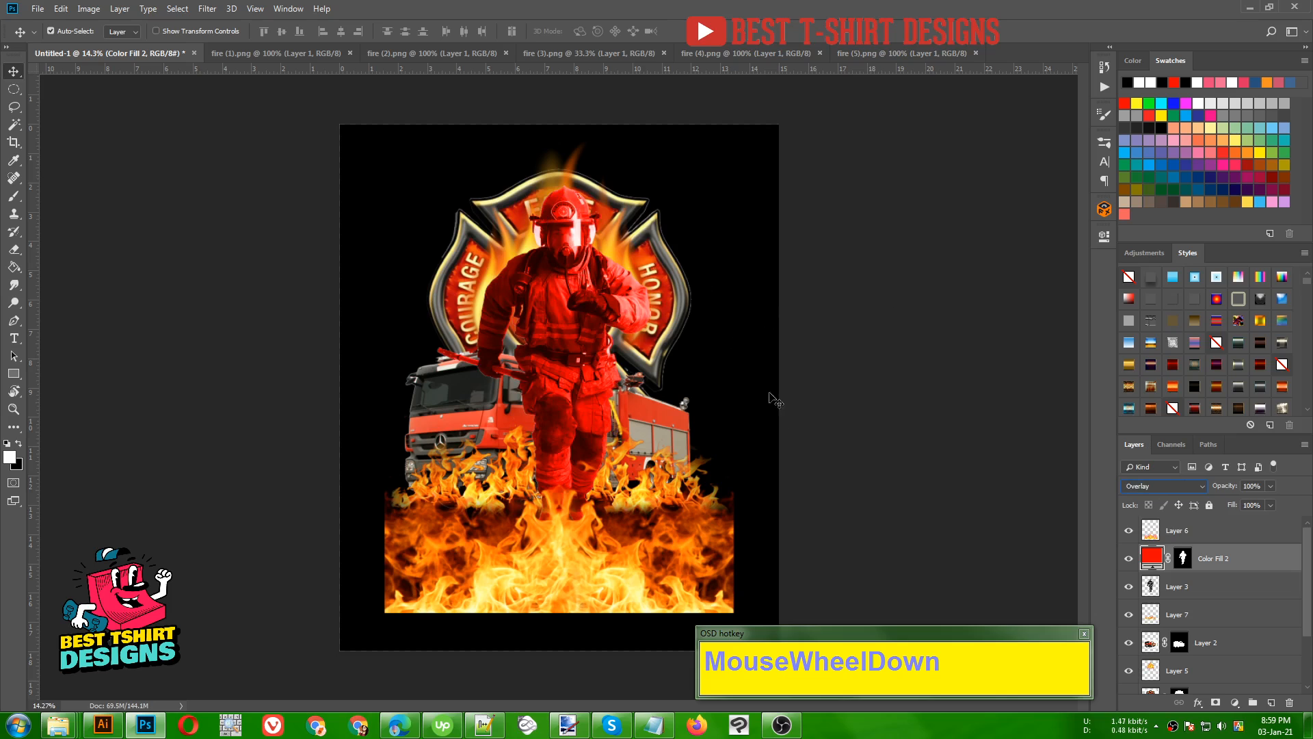
click(1270, 486)
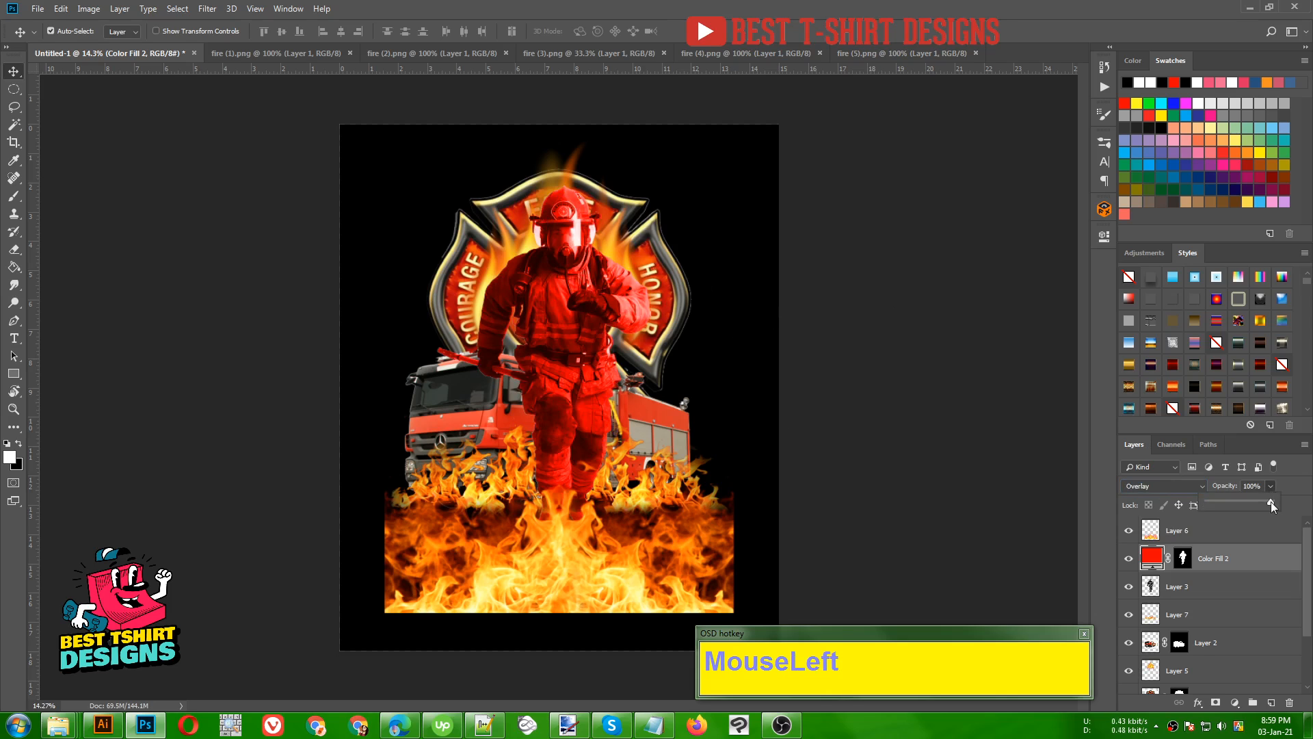
mouse_move(1261, 505)
mouse_down()
mouse_move(1245, 506)
mouse_move(1261, 503)
mouse_up()
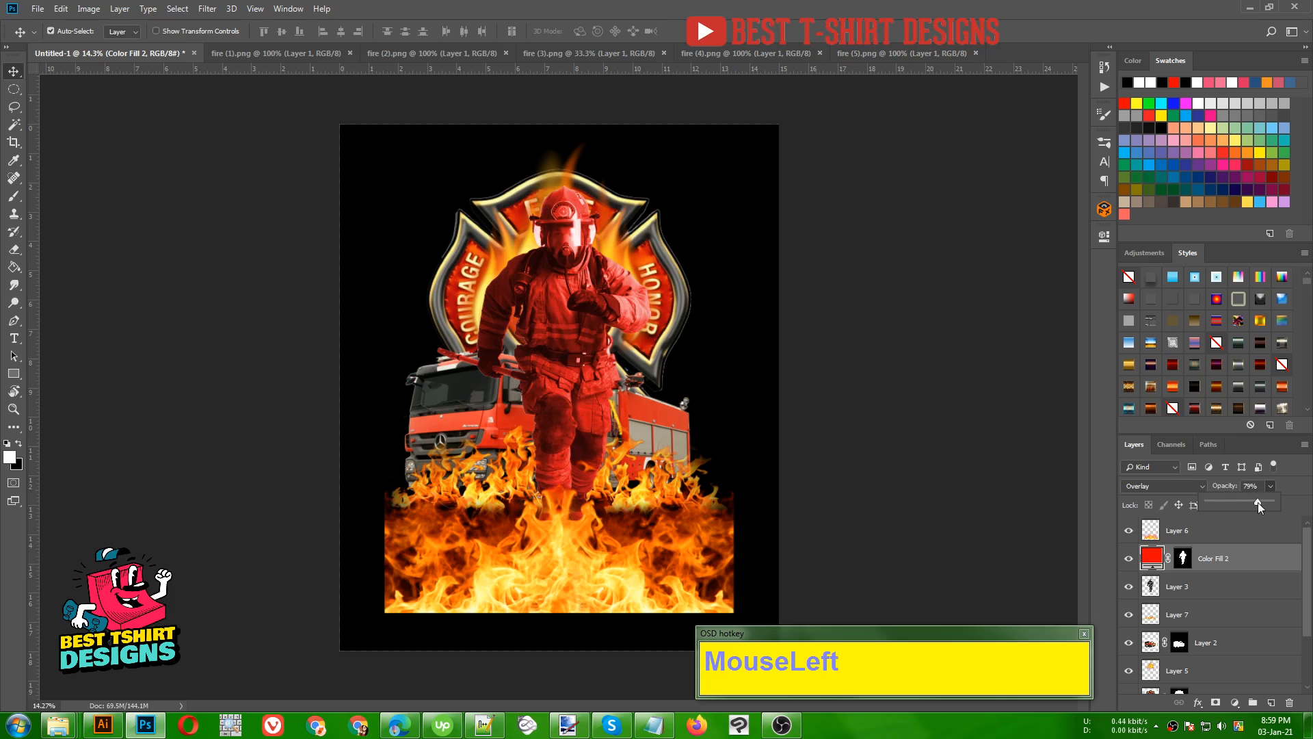
click(830, 353)
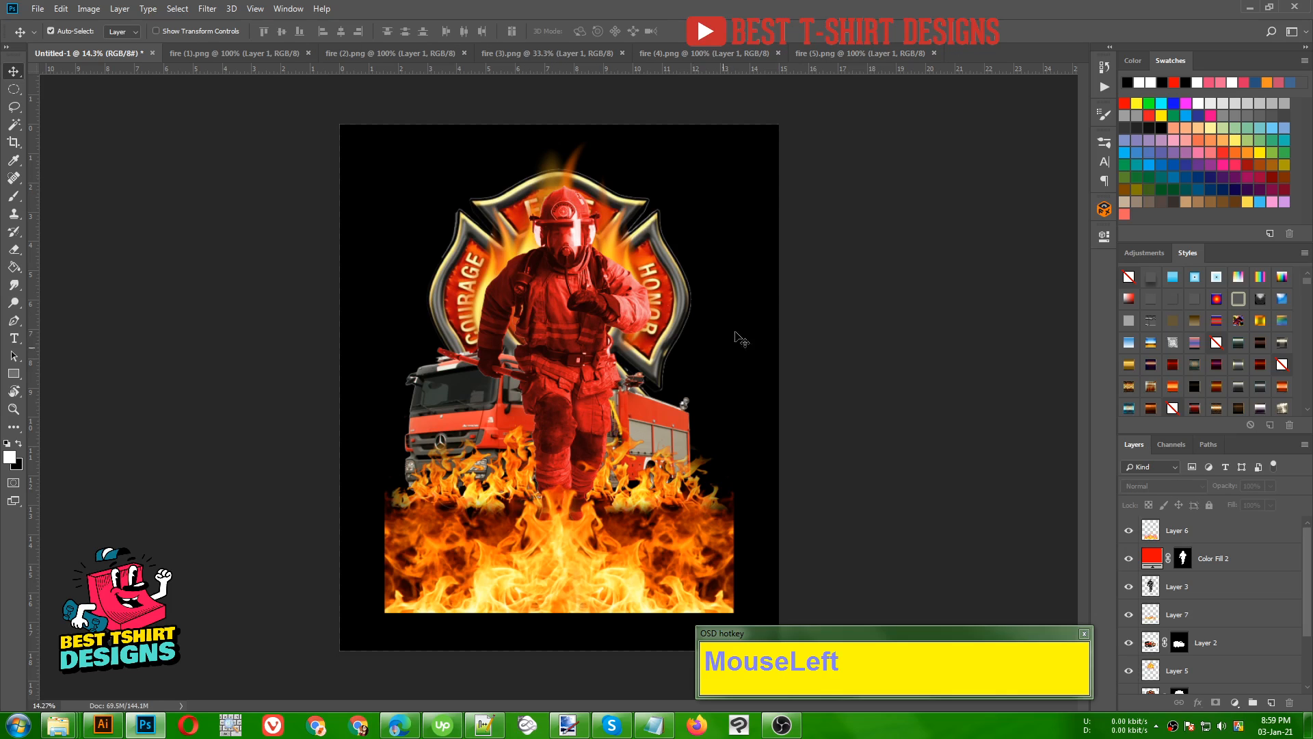
scroll(584, 326, up, 2)
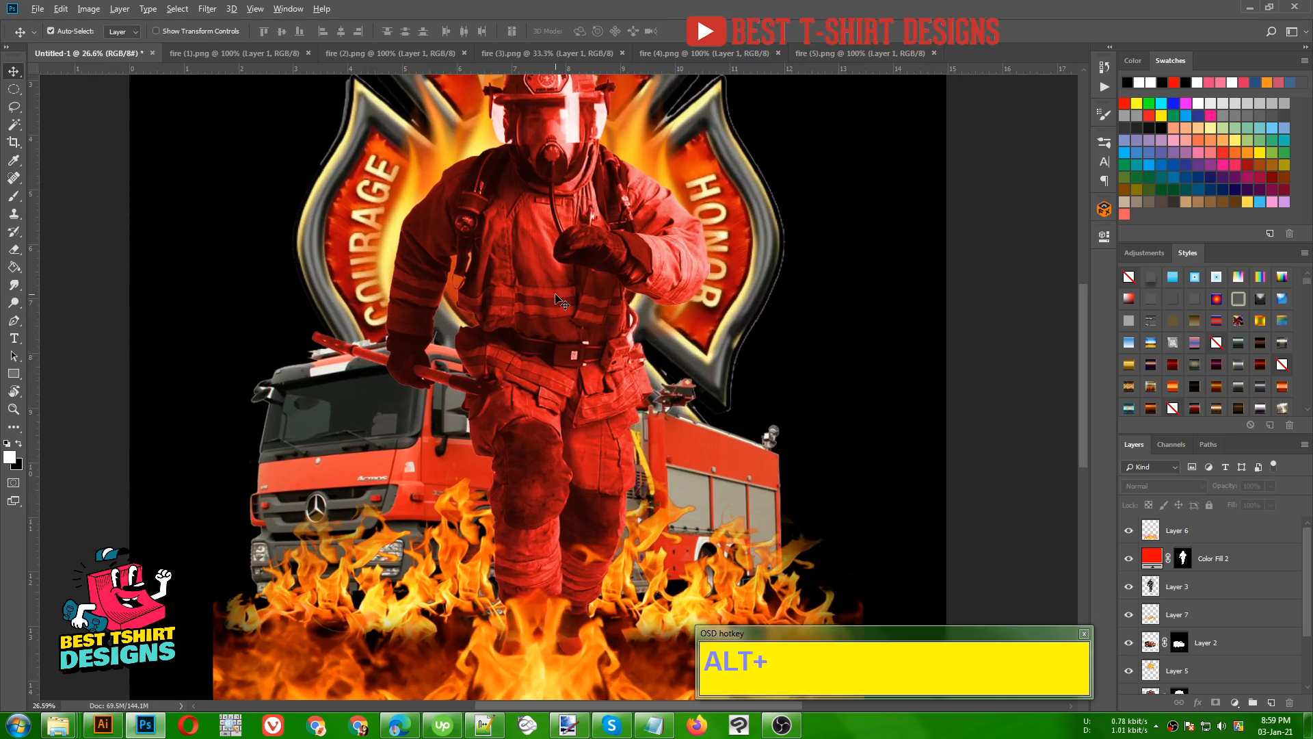
scroll(564, 311, down, 2)
click(880, 389)
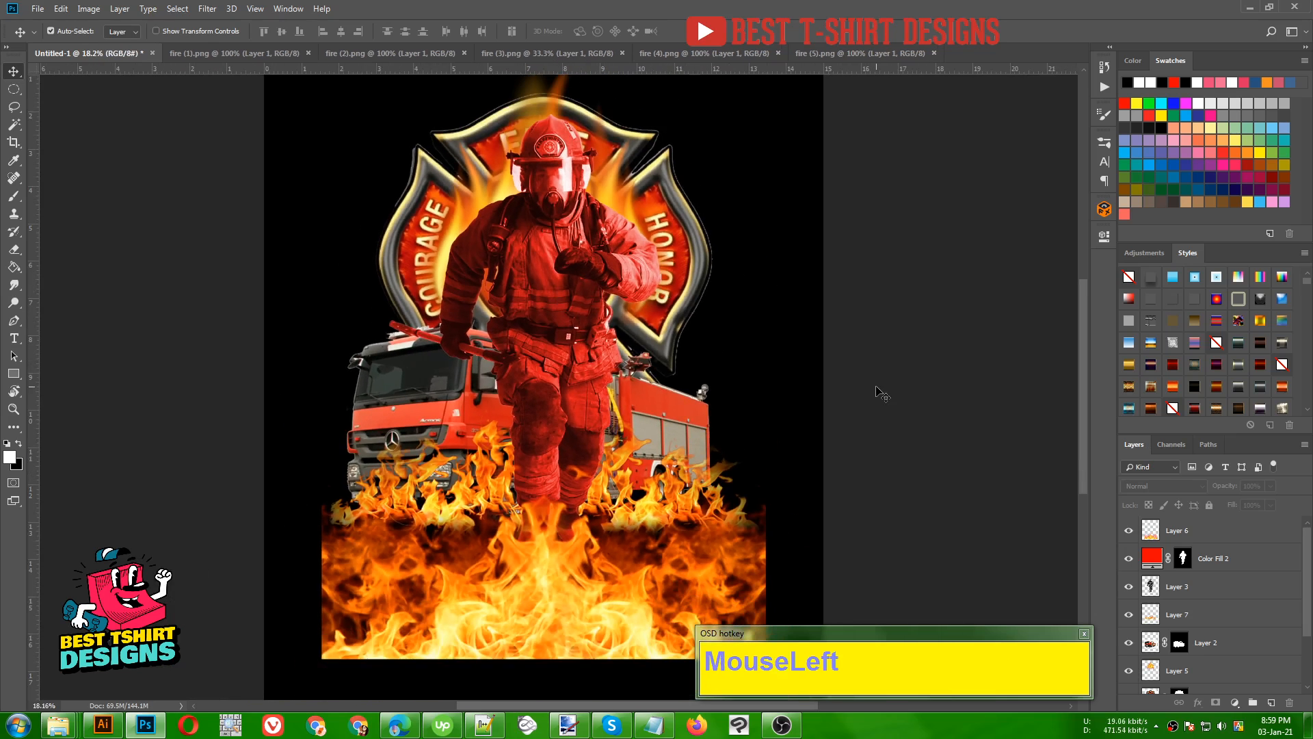
scroll(879, 390, down, 2)
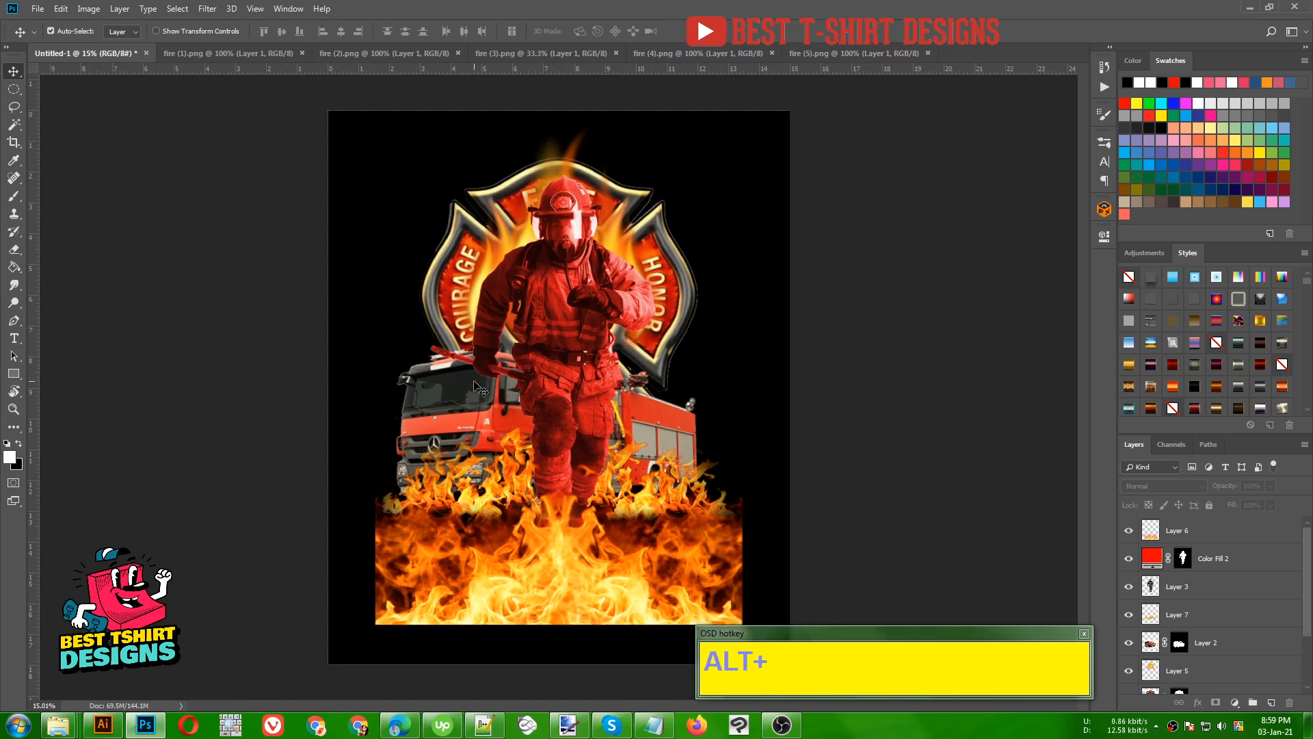
click(622, 353)
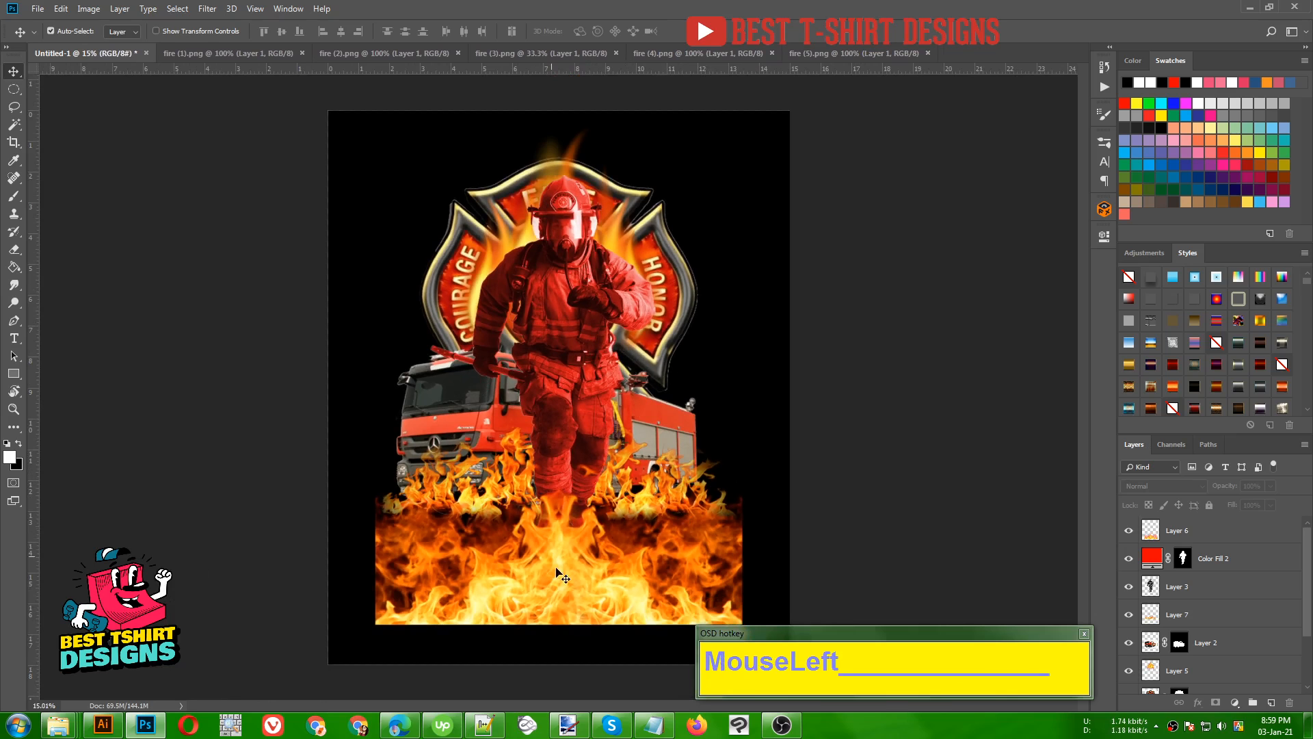
click(571, 612)
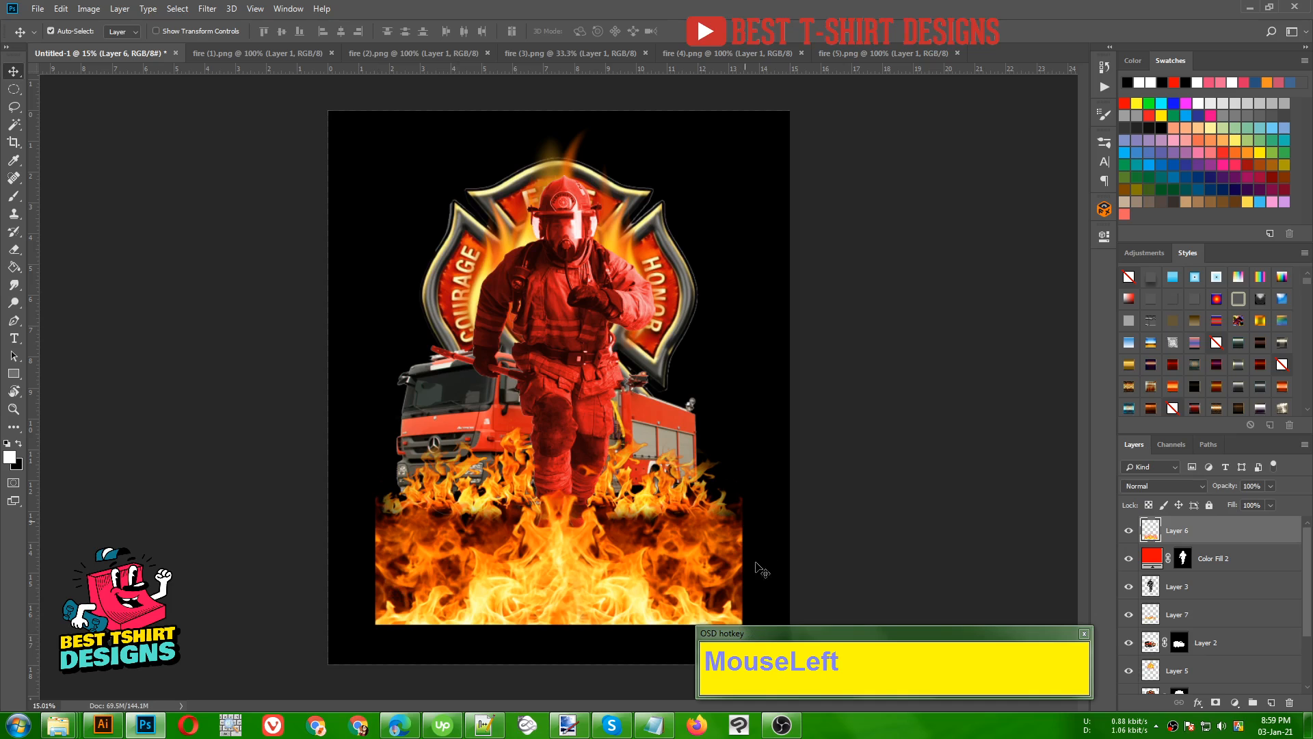
click(1084, 634)
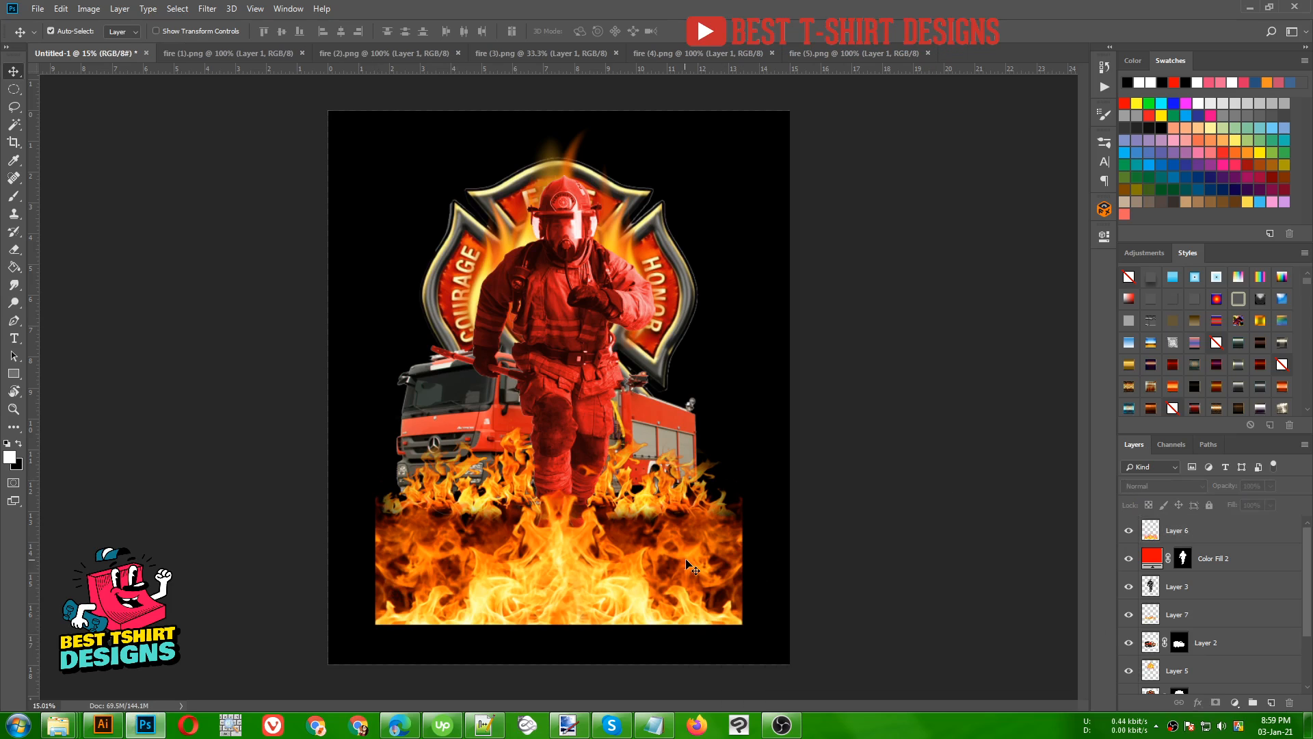
- Identify the large bottom flames layer by toggling layer visibility, and add a layer mask to it
scroll(1217, 614, down, 2)
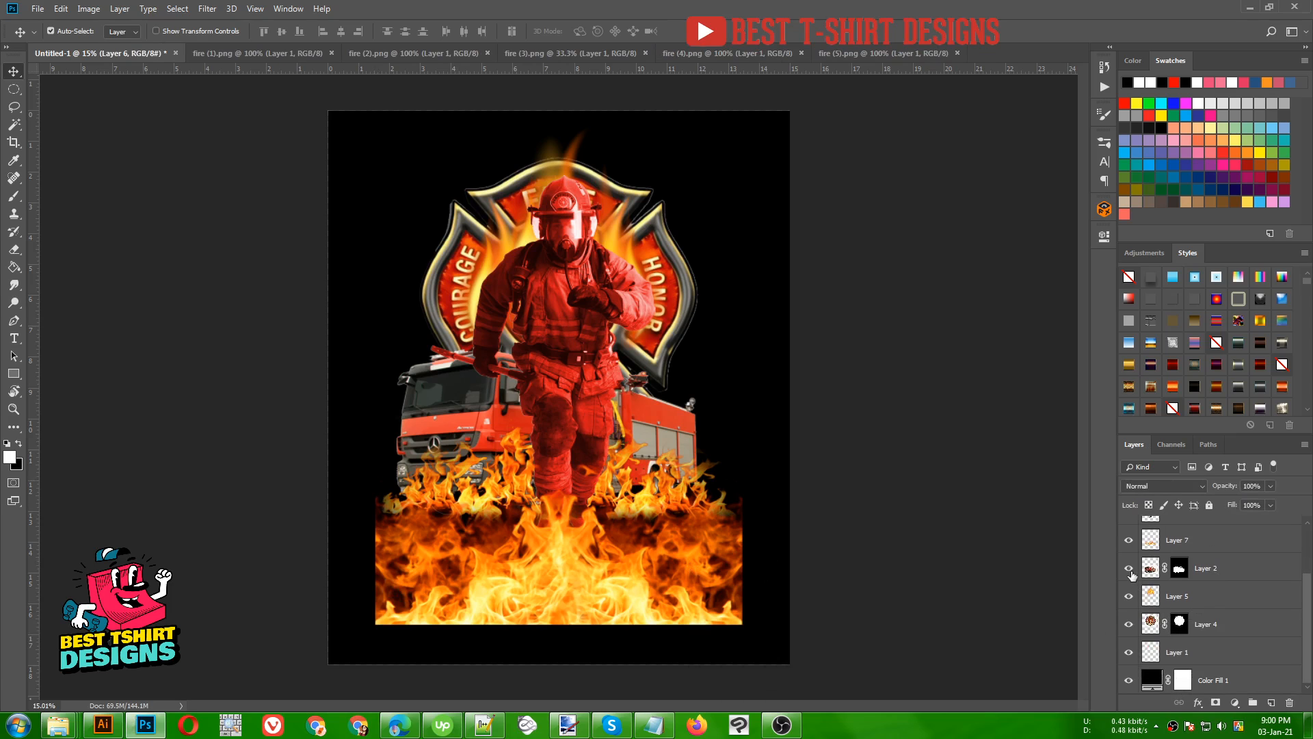
click(1129, 597)
click(1129, 597)
scroll(1131, 597, up, 3)
click(1129, 532)
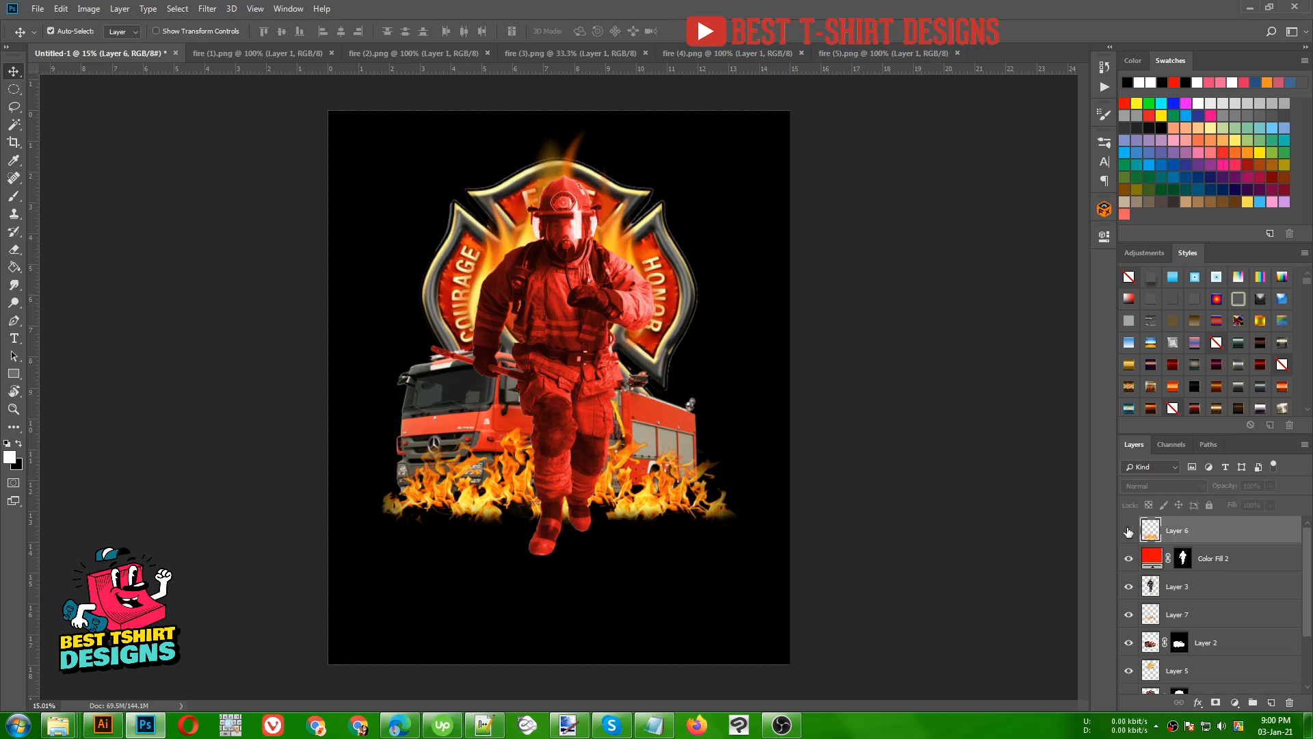
click(1129, 531)
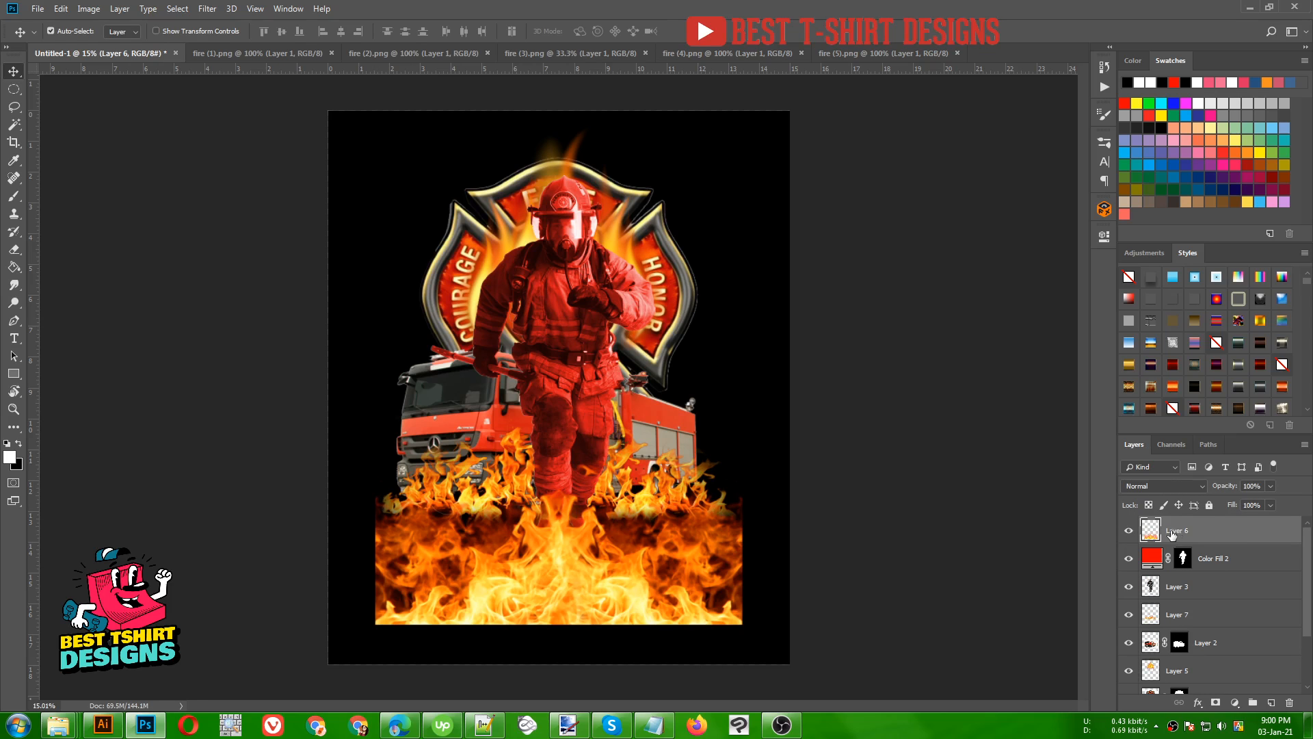
click(1216, 703)
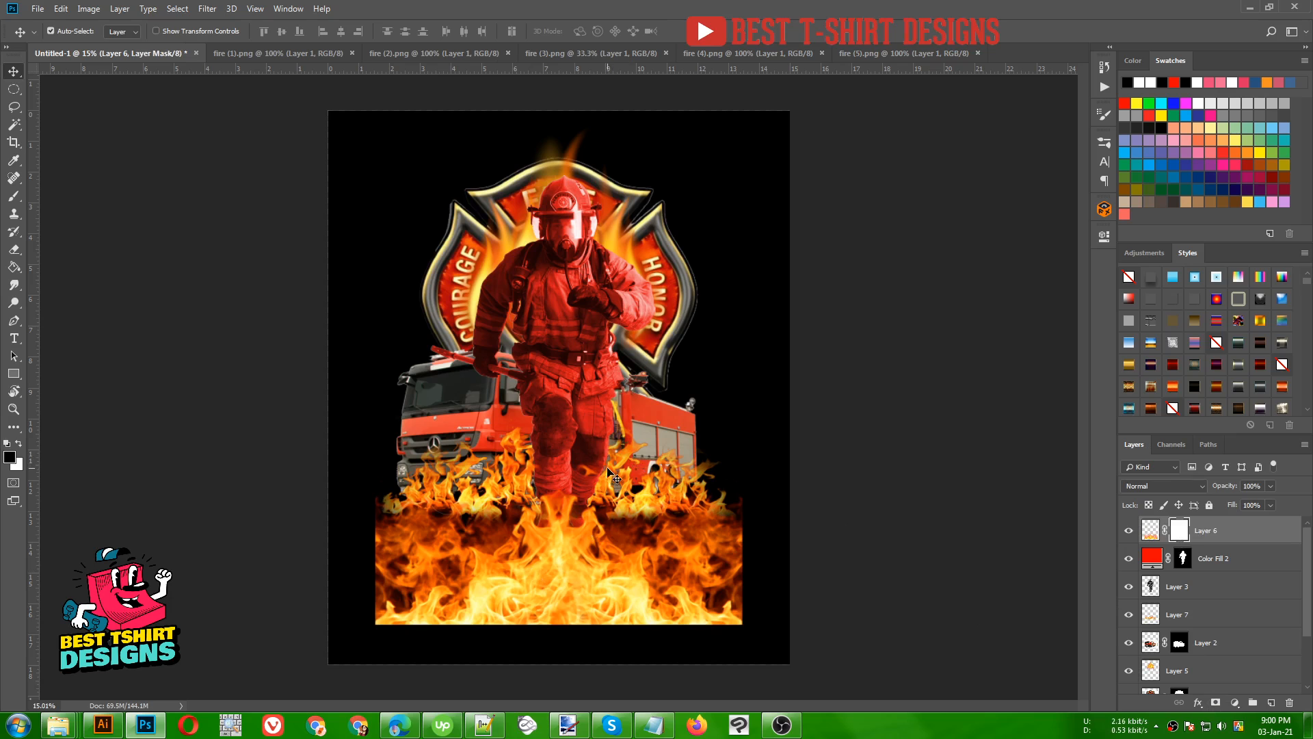
- Choose the rough, ragged-edged brush from the recently used brushes and enlarge it to 600 px
click(1109, 145)
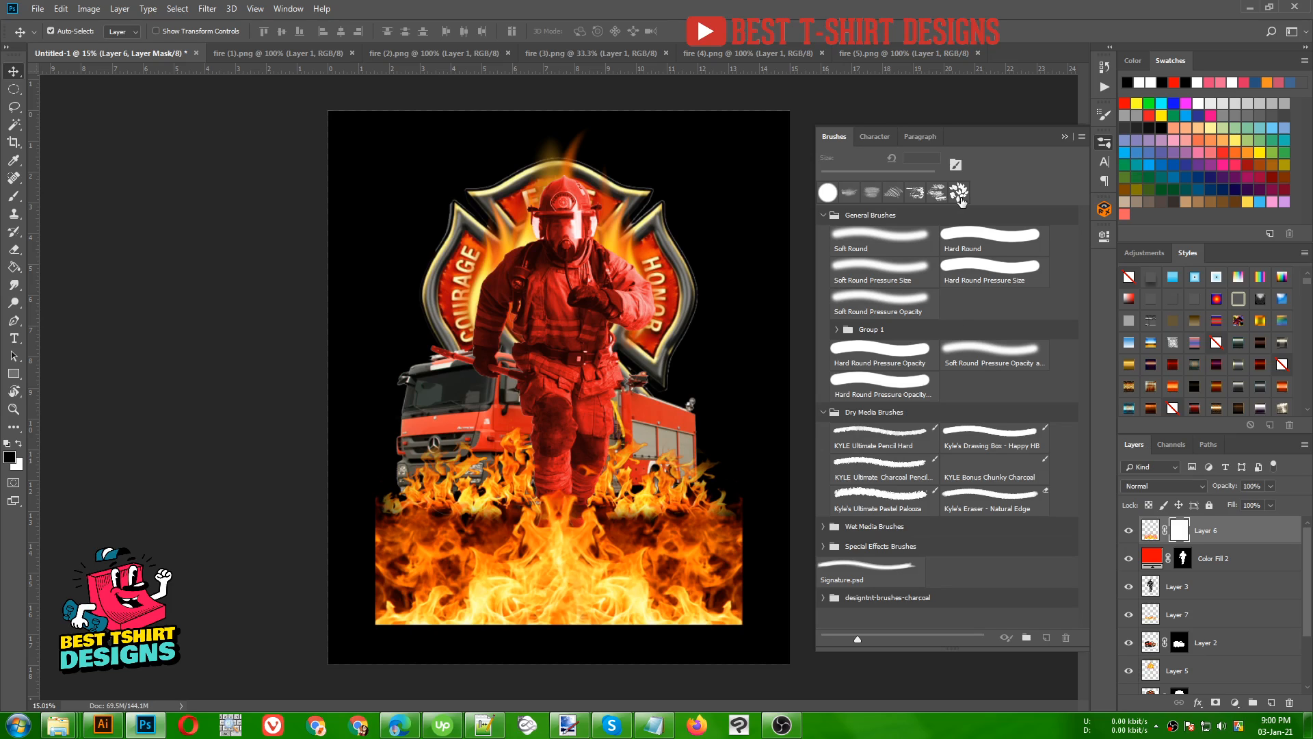
click(938, 193)
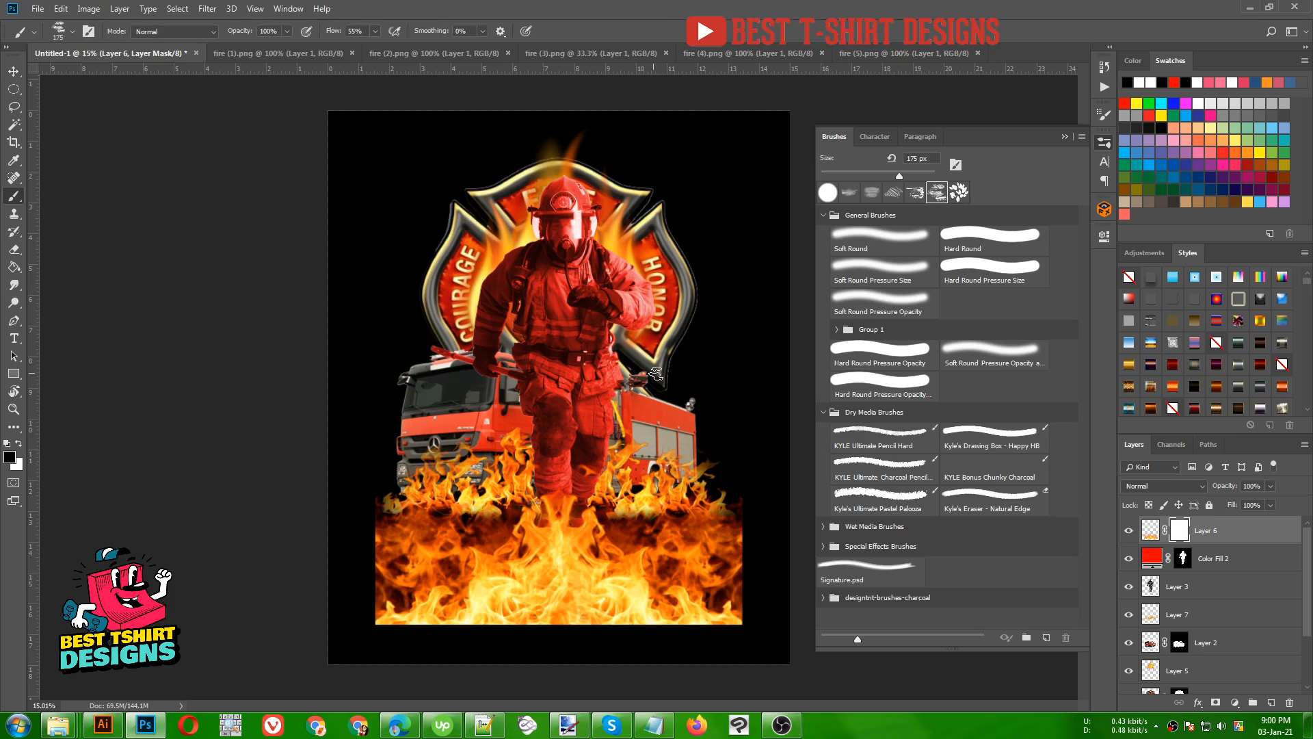
key(bracketright)
key(bracketright)
key(bracketright)
key(bracketright)
key(bracketright)
key(bracketright)
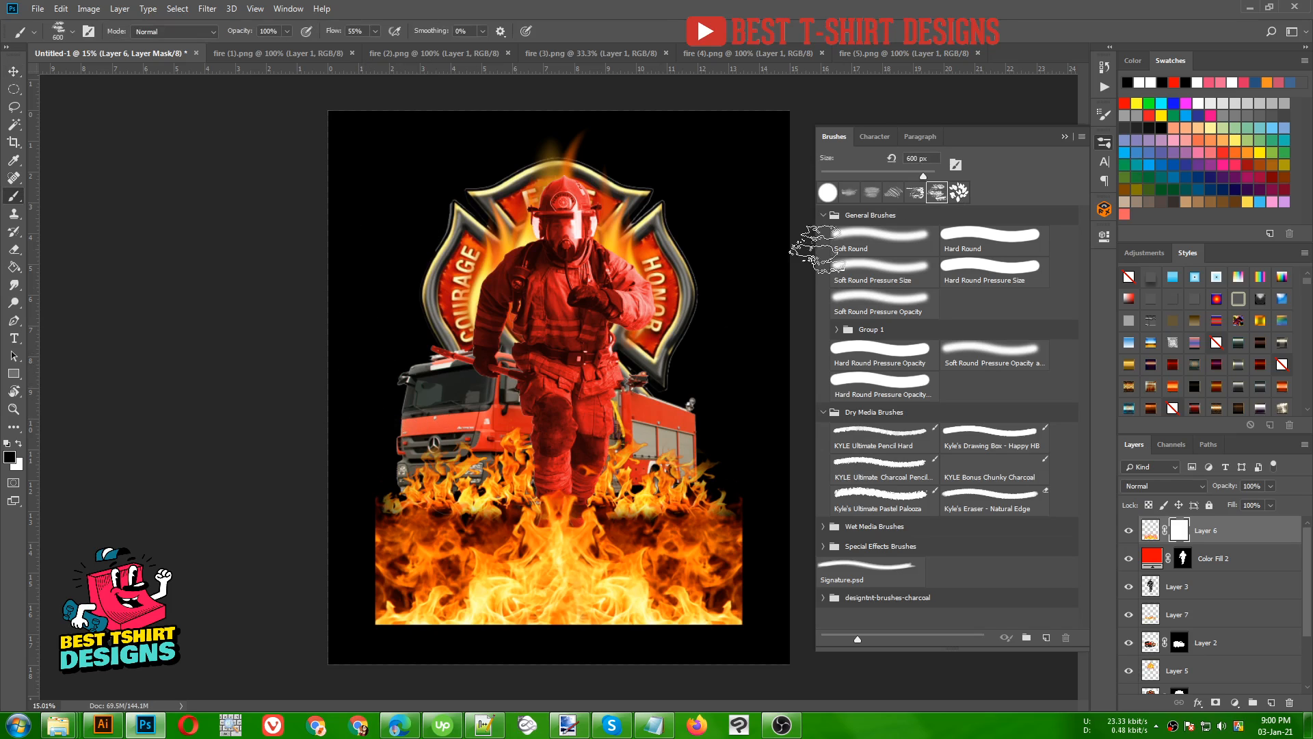
click(1105, 144)
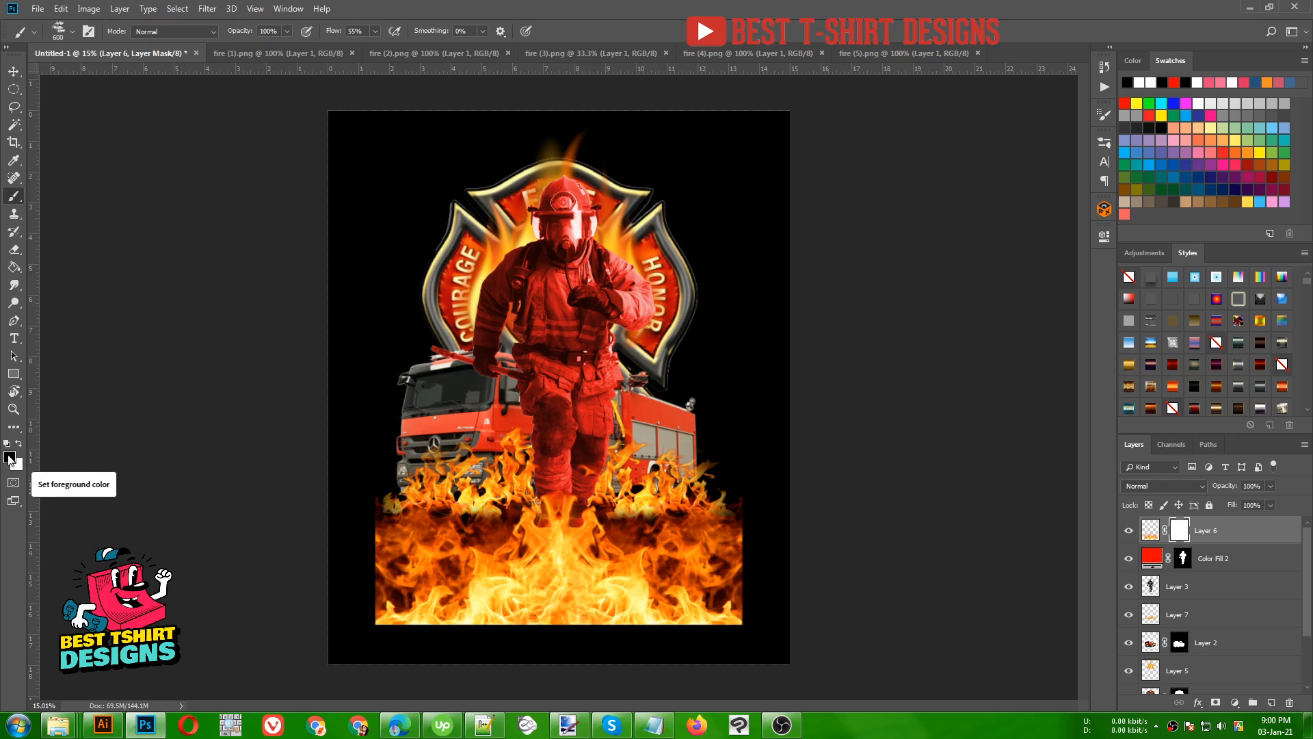
- Paint black on the large flames layer's mask along the left and bottom edges to roughen the straight border
click(360, 576)
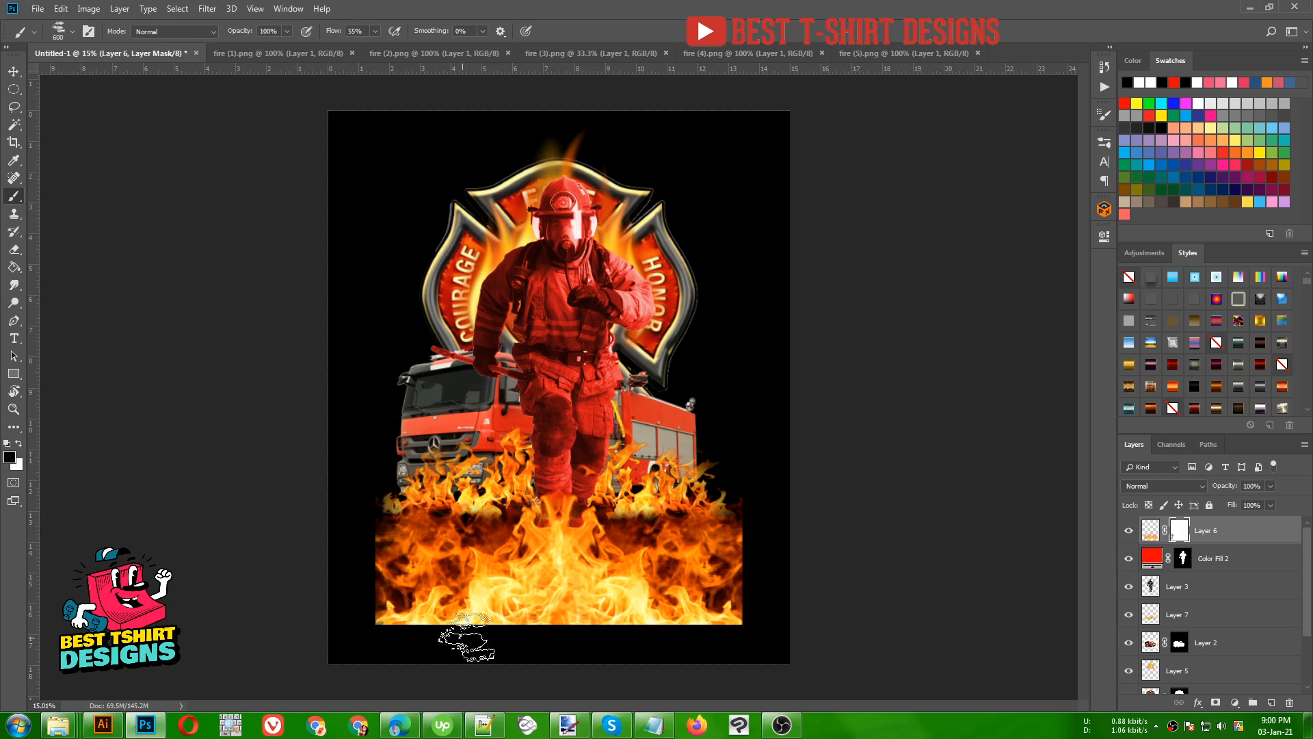
mouse_move(506, 632)
mouse_down()
mouse_move(403, 632)
mouse_move(701, 644)
mouse_move(766, 632)
mouse_move(380, 636)
mouse_up()
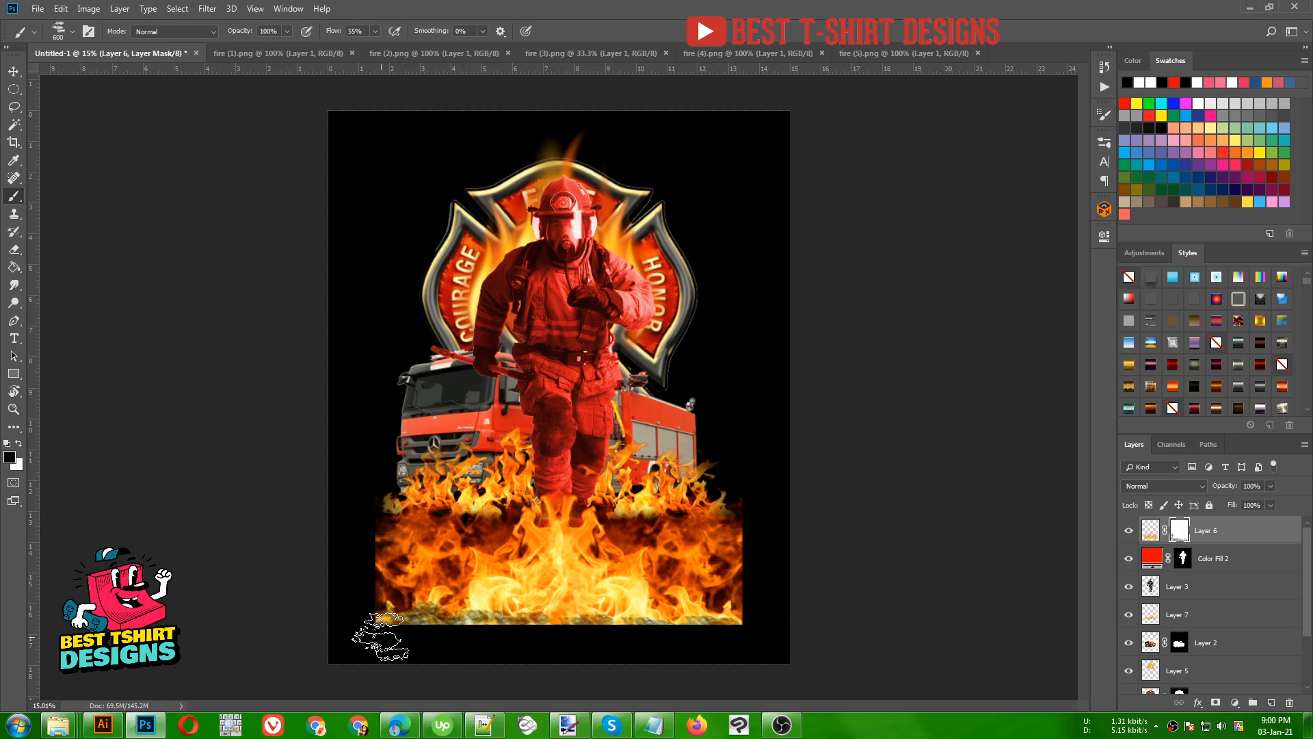
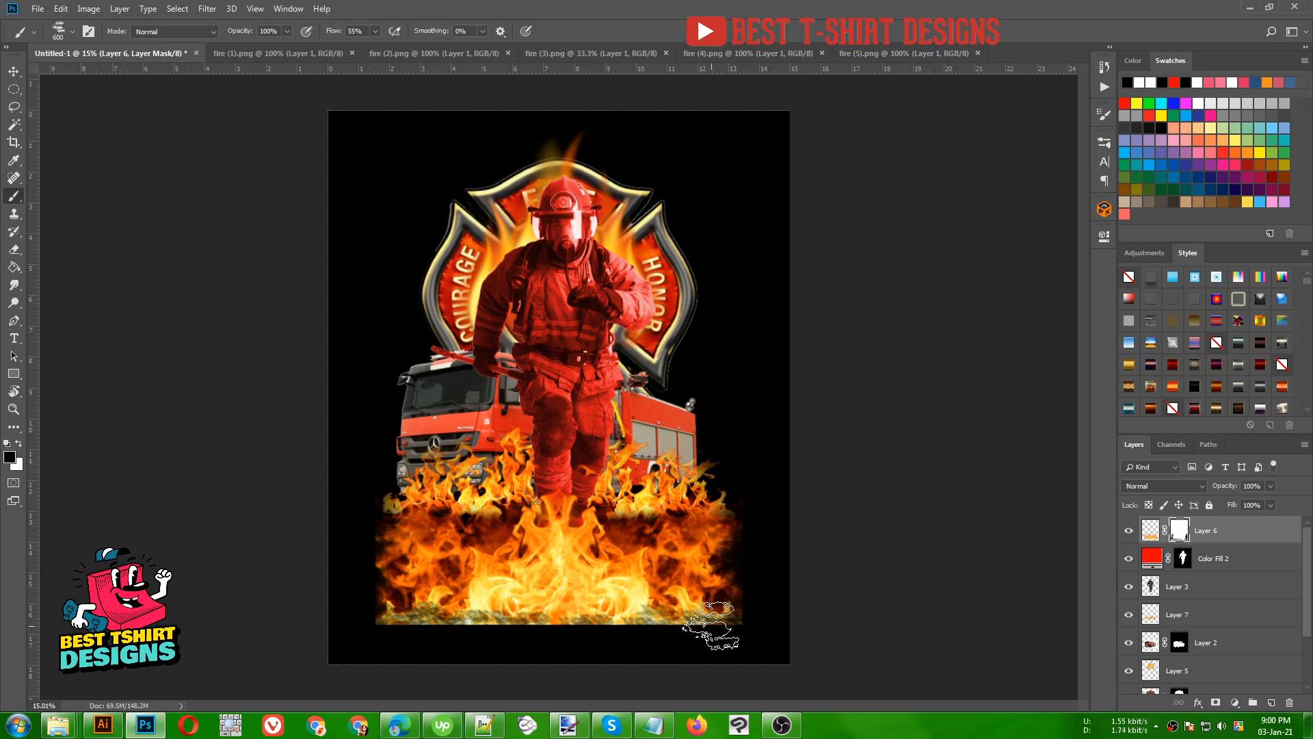
- Finish masking the large flames layer's bottom edge with the rough brush, and soften its side and bottom edges with the Soft Round brush
mouse_move(711, 626)
mouse_down()
mouse_move(607, 640)
mouse_move(527, 618)
mouse_move(363, 629)
mouse_up()
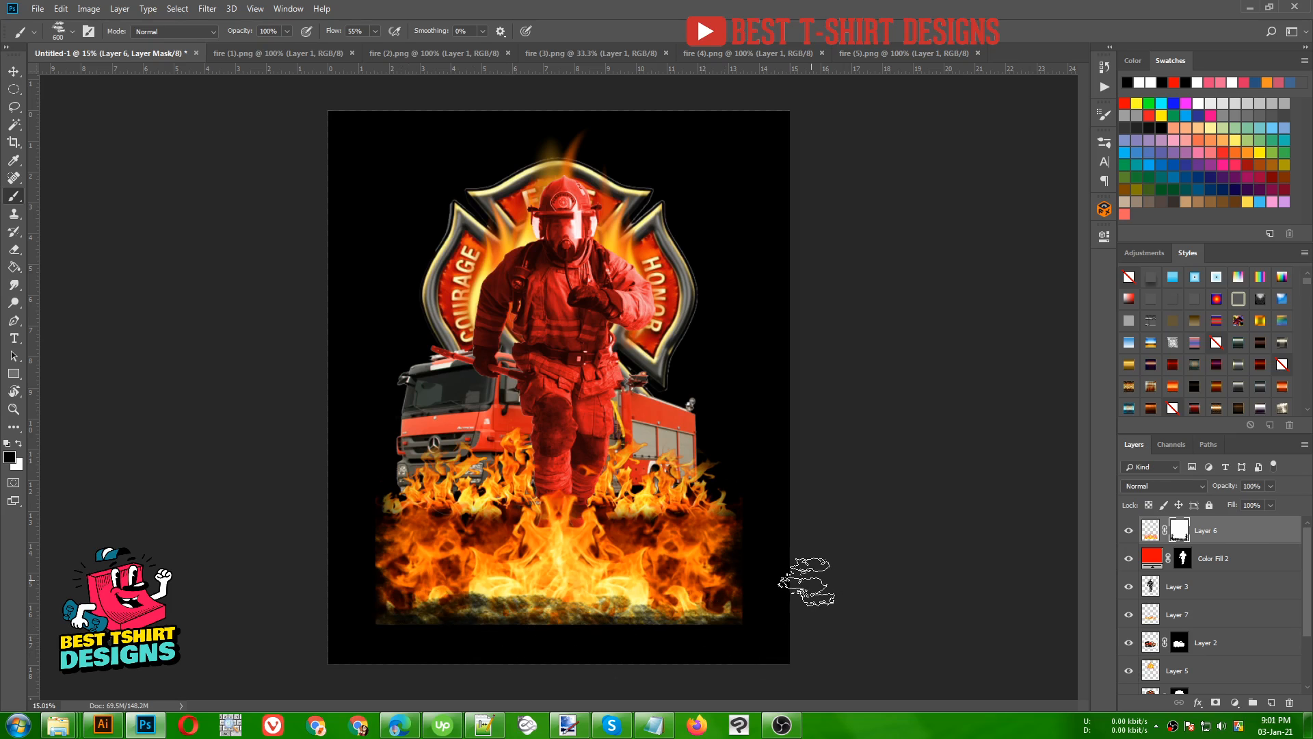
click(1103, 144)
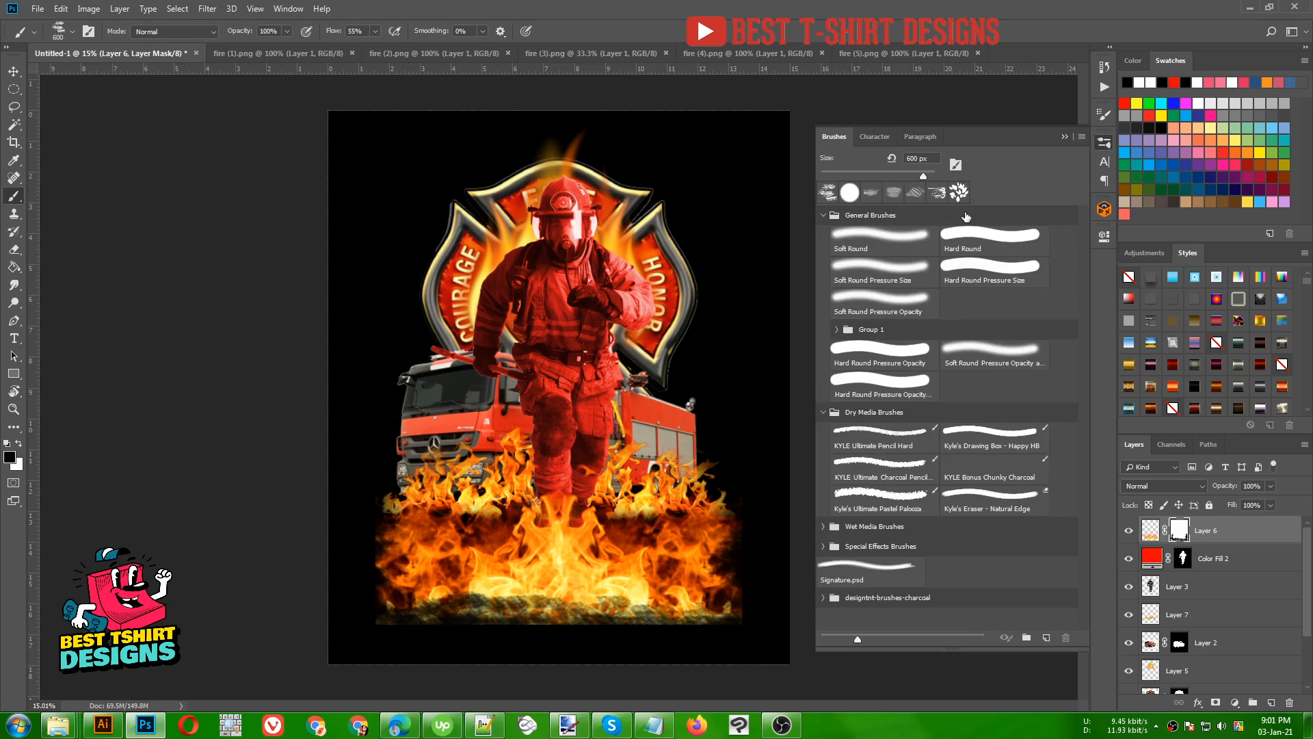
click(870, 236)
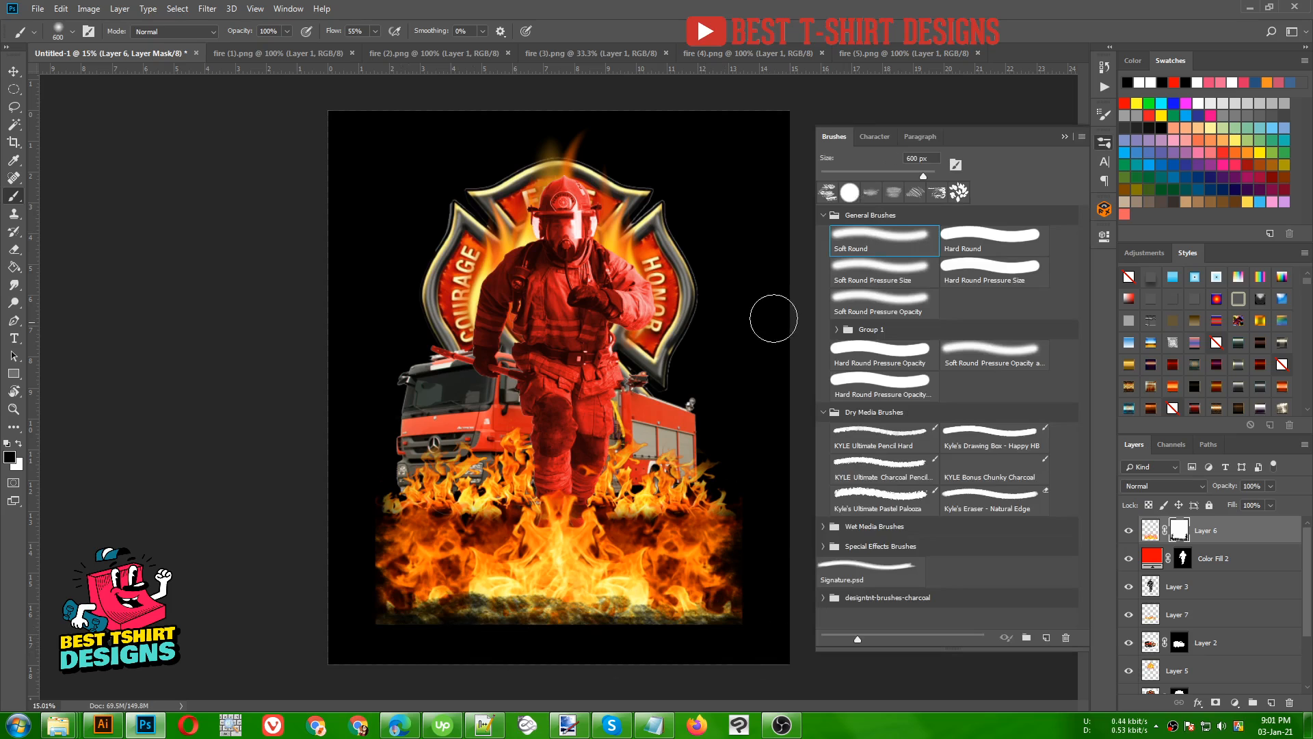
click(1103, 148)
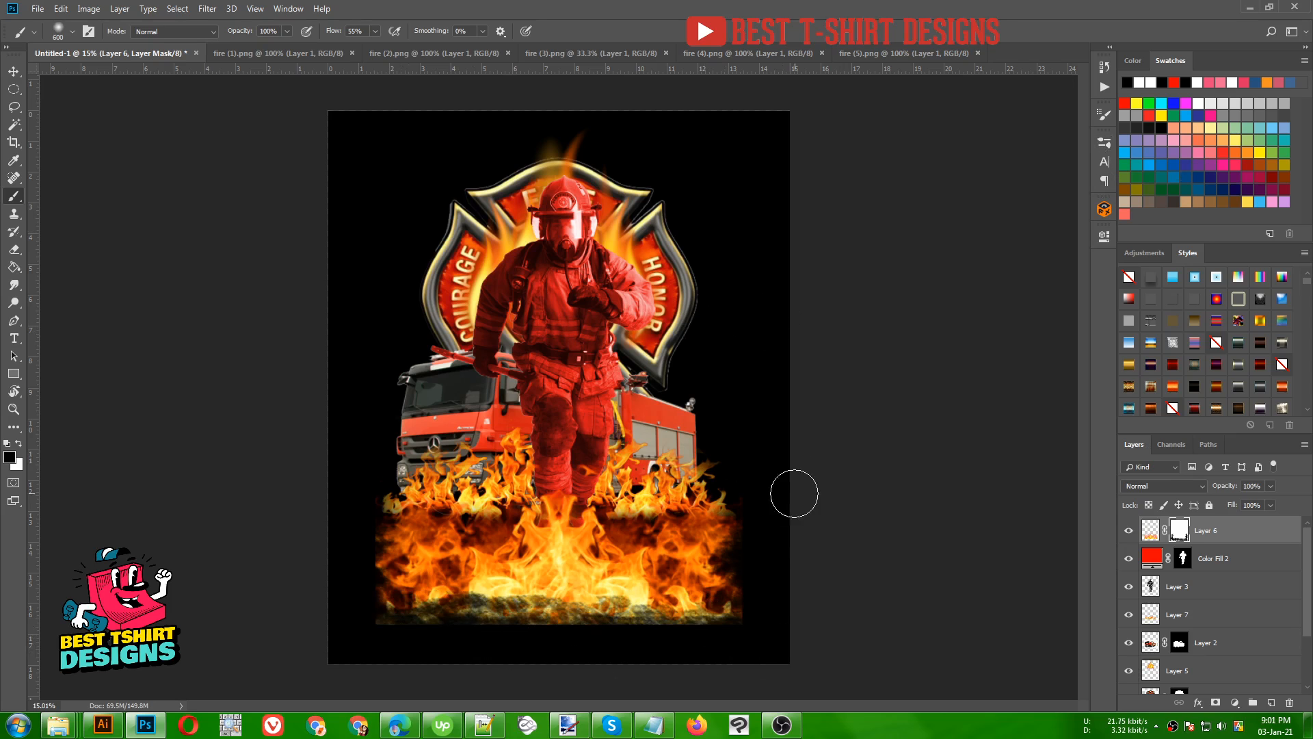
mouse_move(743, 588)
mouse_down()
mouse_move(731, 560)
mouse_move(747, 540)
mouse_move(723, 645)
mouse_move(748, 600)
mouse_move(715, 623)
mouse_move(541, 656)
mouse_move(678, 651)
mouse_move(713, 642)
mouse_move(400, 644)
mouse_move(411, 645)
mouse_move(365, 624)
mouse_move(336, 506)
mouse_move(350, 494)
mouse_move(378, 659)
mouse_move(364, 501)
mouse_move(383, 609)
mouse_move(409, 641)
mouse_move(380, 627)
mouse_move(559, 643)
mouse_move(495, 644)
mouse_move(753, 638)
mouse_move(706, 625)
mouse_move(465, 633)
mouse_up()
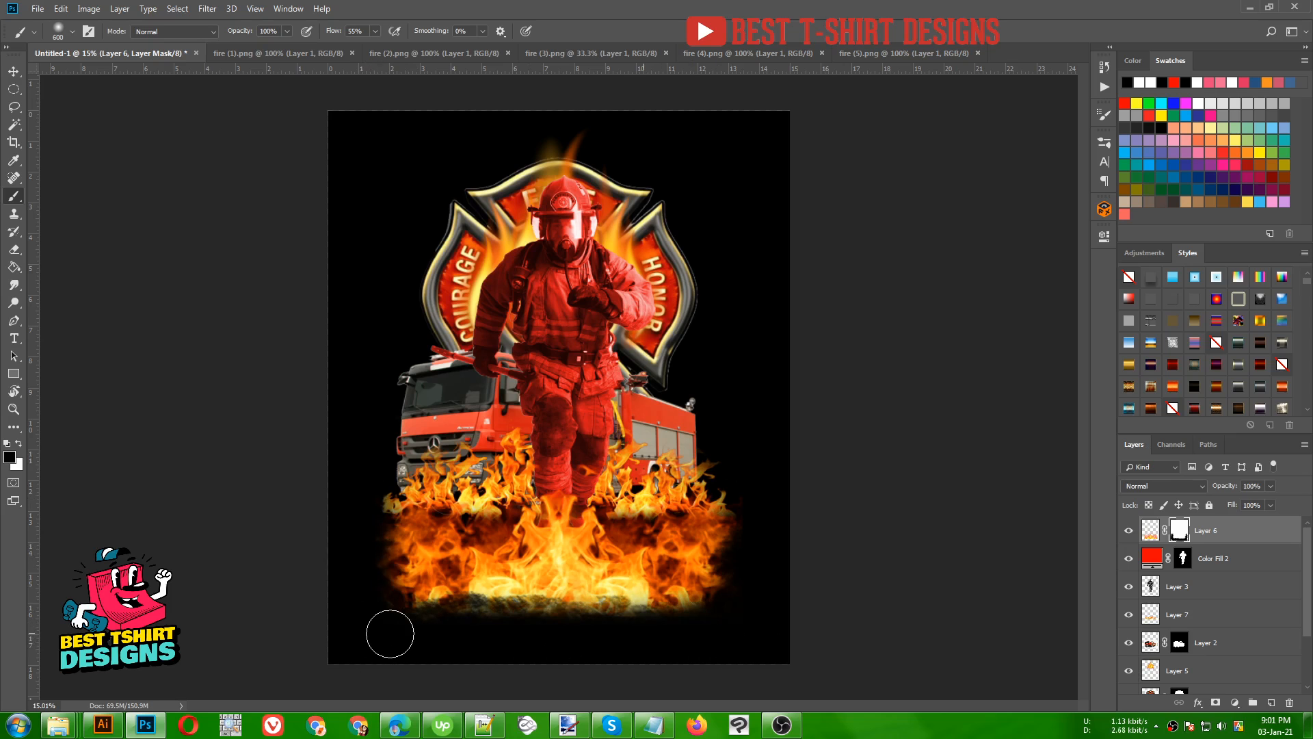
scroll(752, 424, down, 1)
key(v)
click(777, 428)
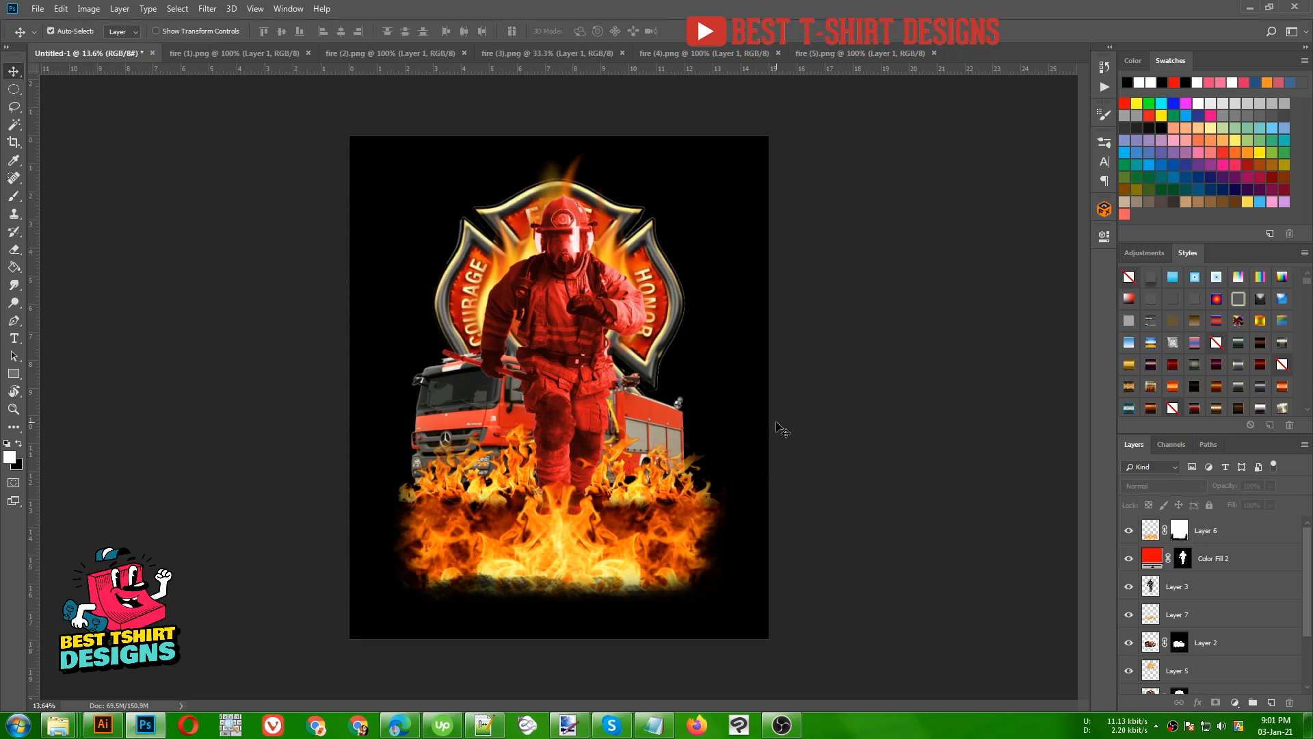
scroll(662, 327, up, 1)
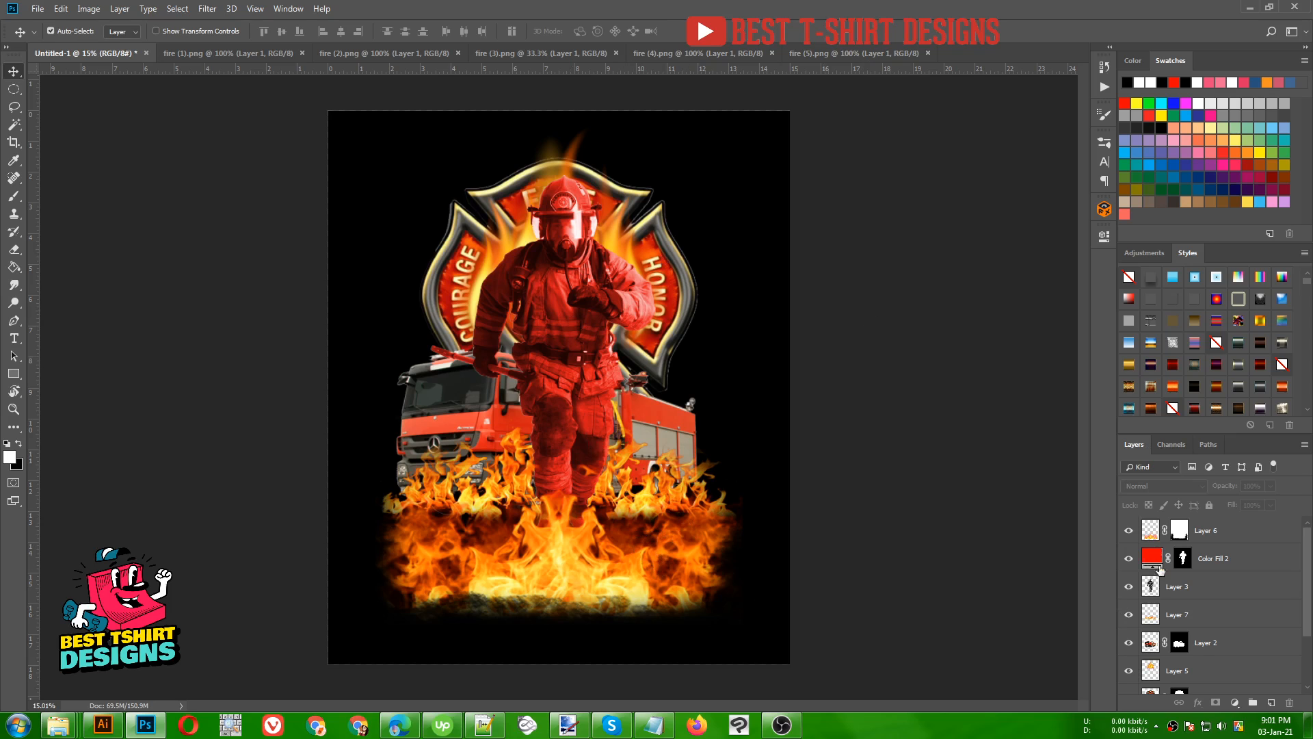
- Identify the small flames layer (Layer 7) by toggling its visibility, and duplicate it upward to the roof of the fire truck
click(1128, 615)
click(1128, 615)
click(1210, 615)
scroll(1212, 616, down, 3)
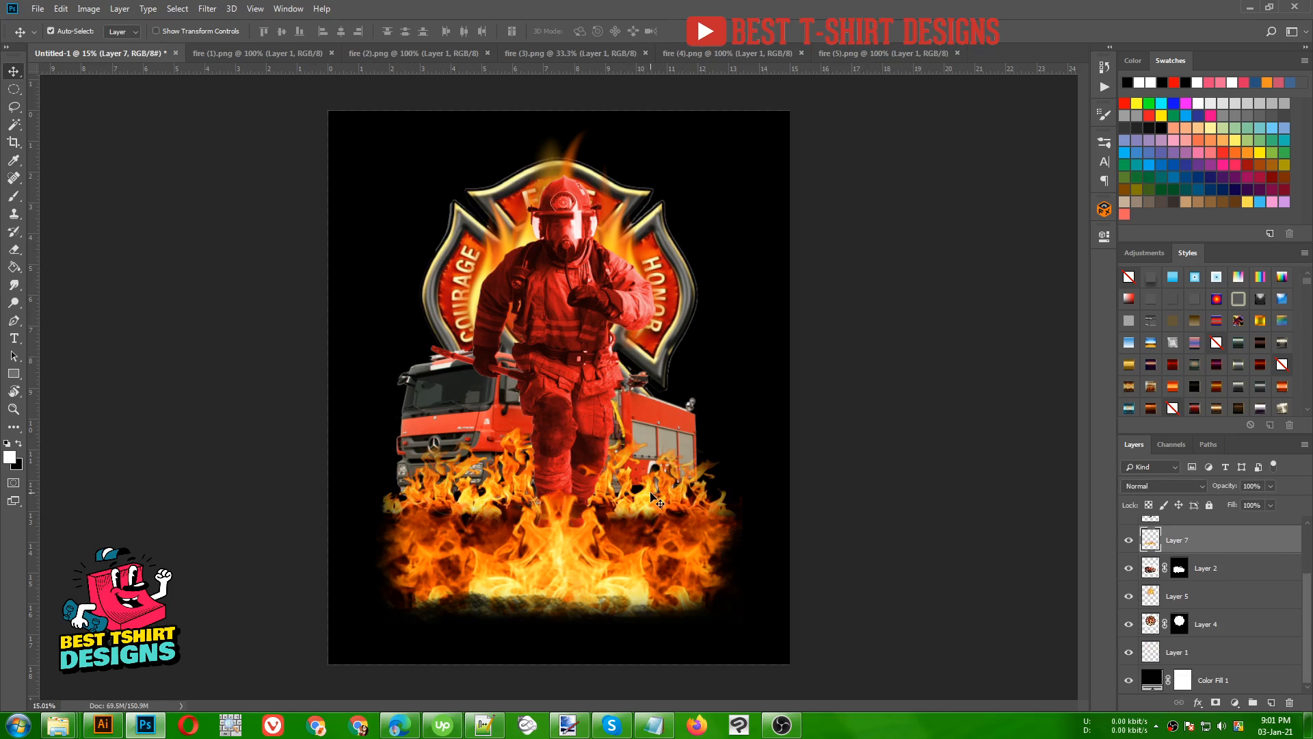
drag(655, 499, 647, 347)
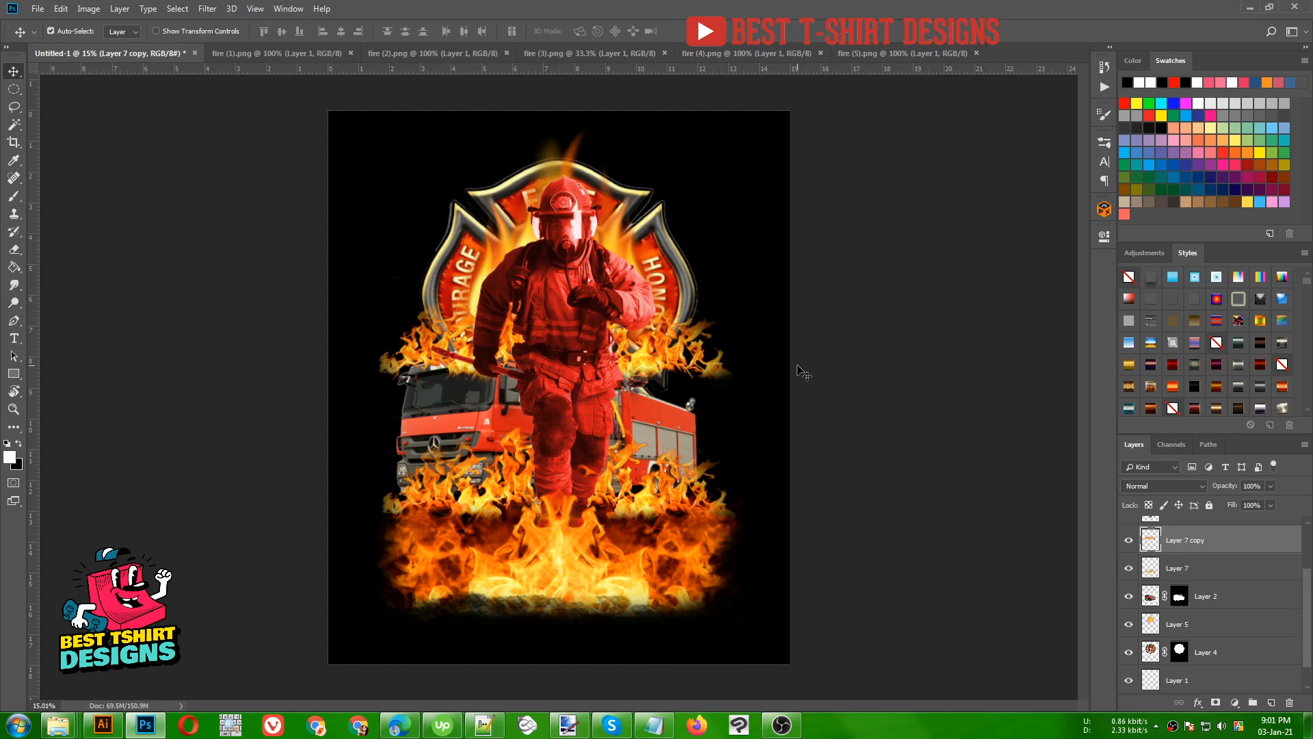
- Stretch the flames copy downward to about 150% height and narrow it slightly on both sides
key(ctrl+t)
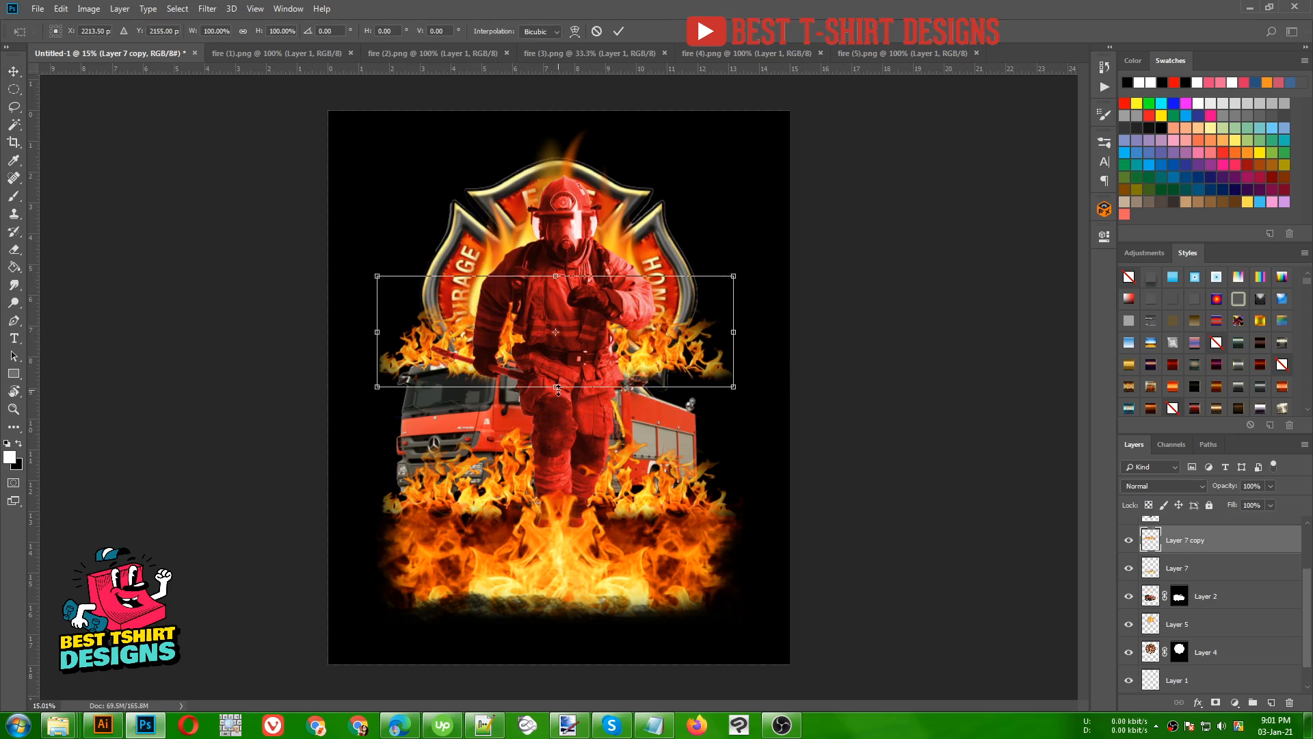
drag(558, 388, 555, 442)
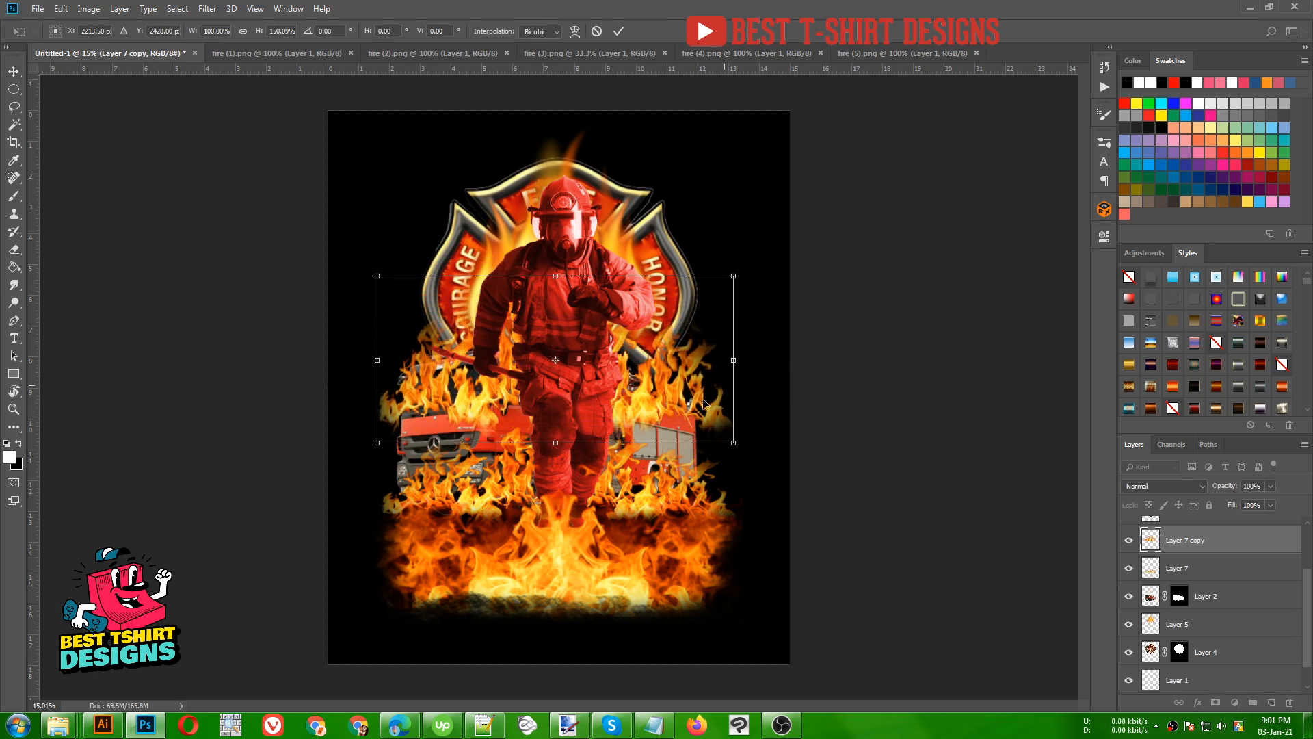
drag(735, 360, 724, 361)
drag(380, 361, 394, 362)
key(Return)
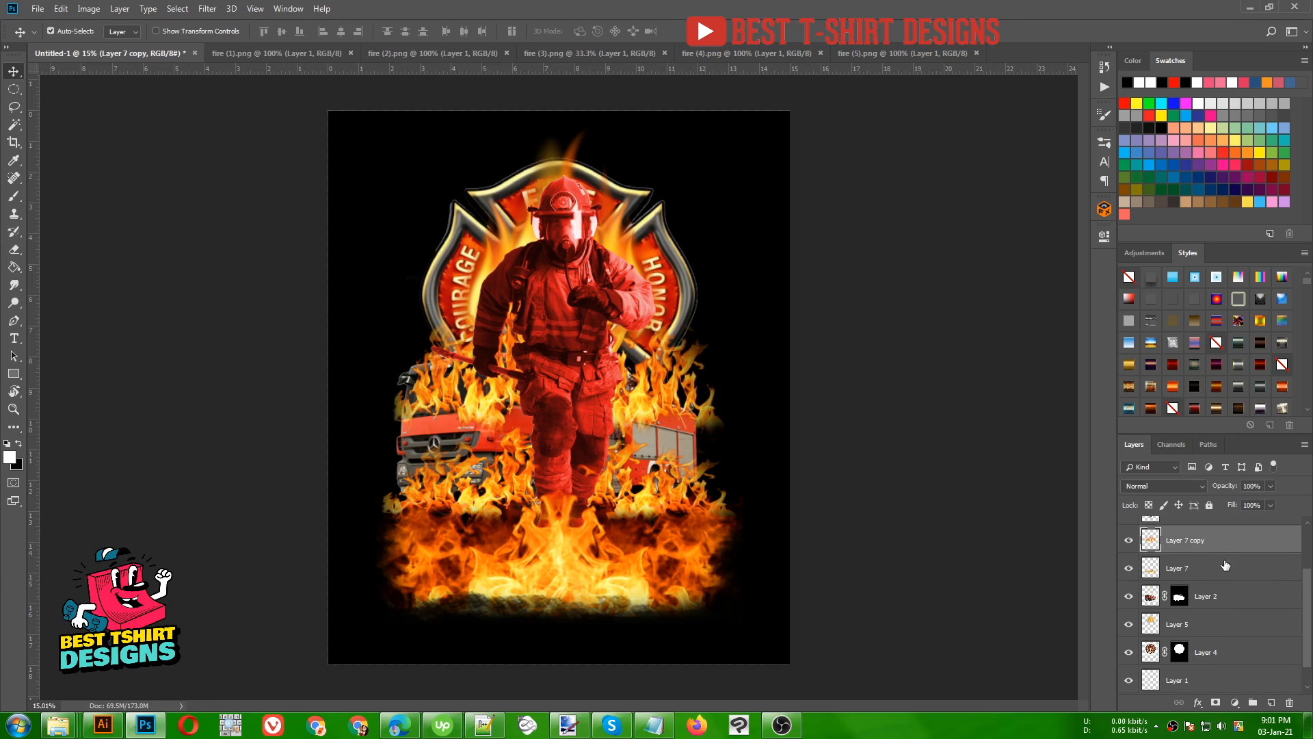
- Move the flames copy behind the fire truck by placing its layer between Layer 2 and Layer 5
drag(1209, 541, 1206, 601)
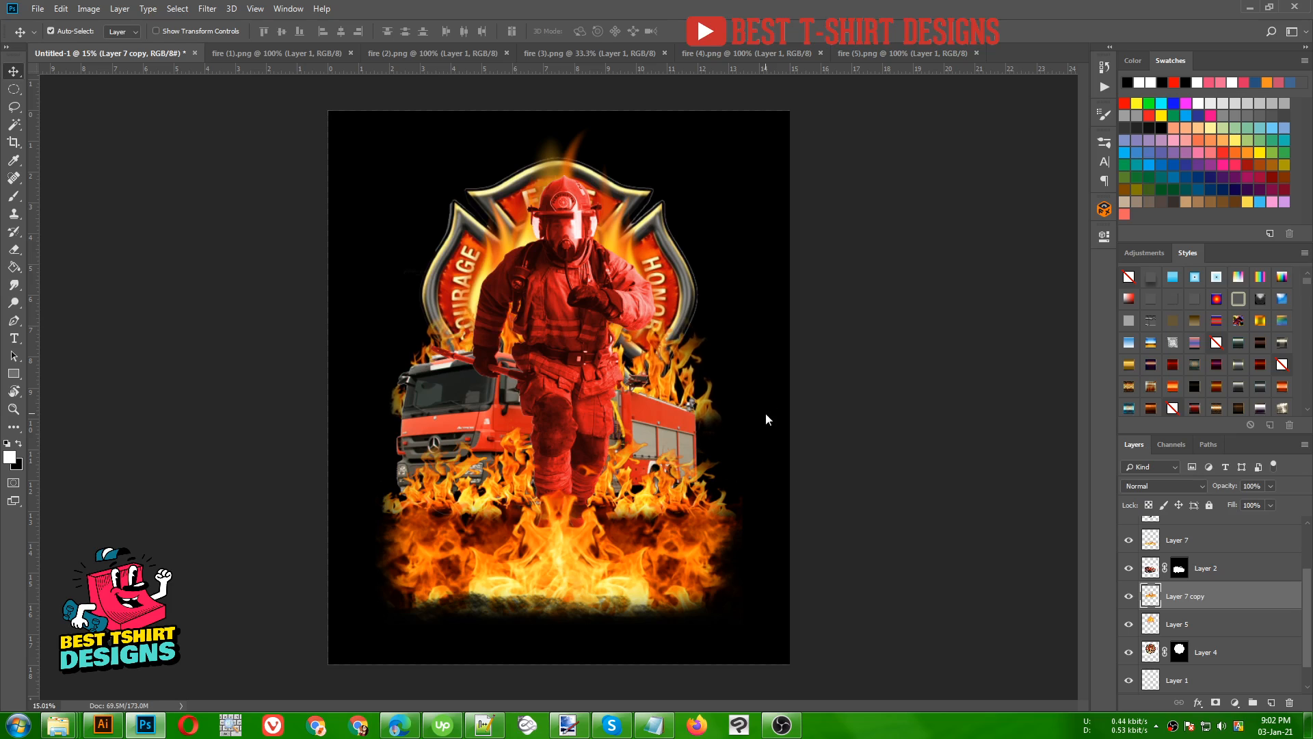
scroll(793, 458, down, 1)
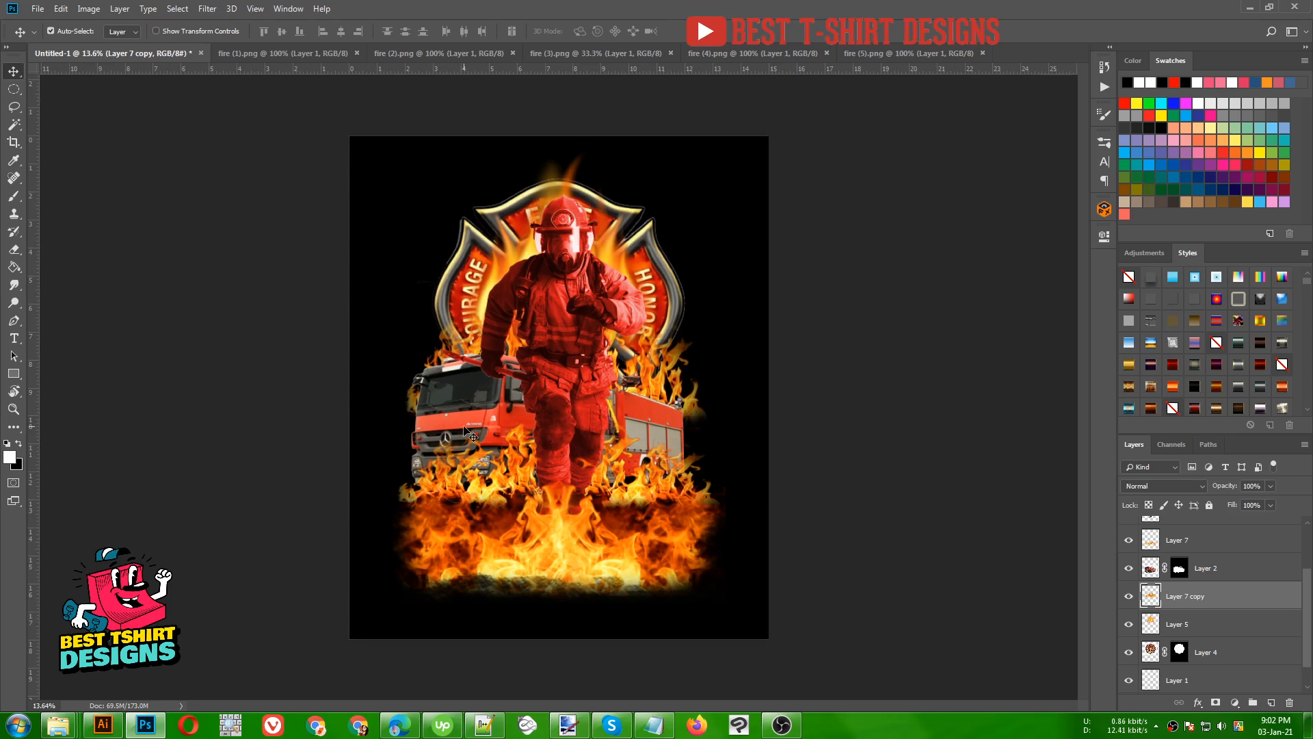
click(865, 493)
scroll(576, 378, up, 1)
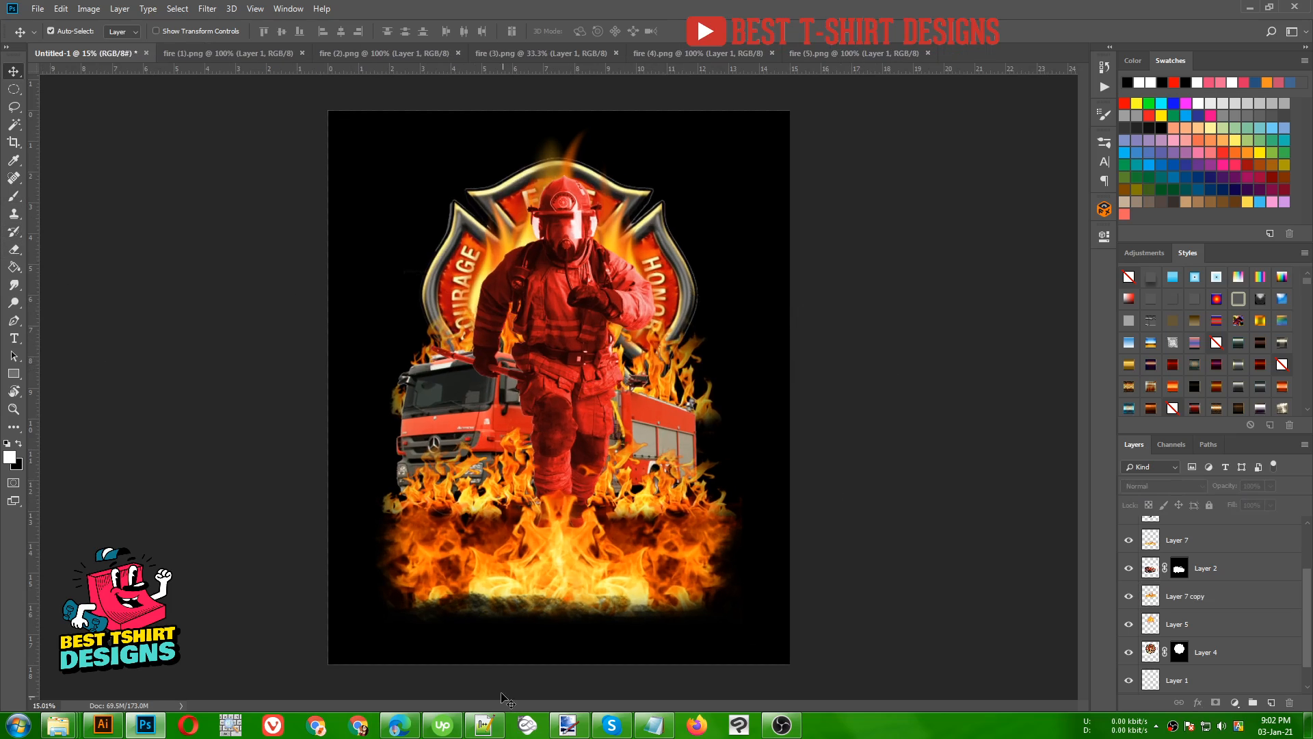
- Copy the word "Firefighter" from the Notepad note and paste it as a new text layer near the upper left of the Photoshop artwork
click(653, 724)
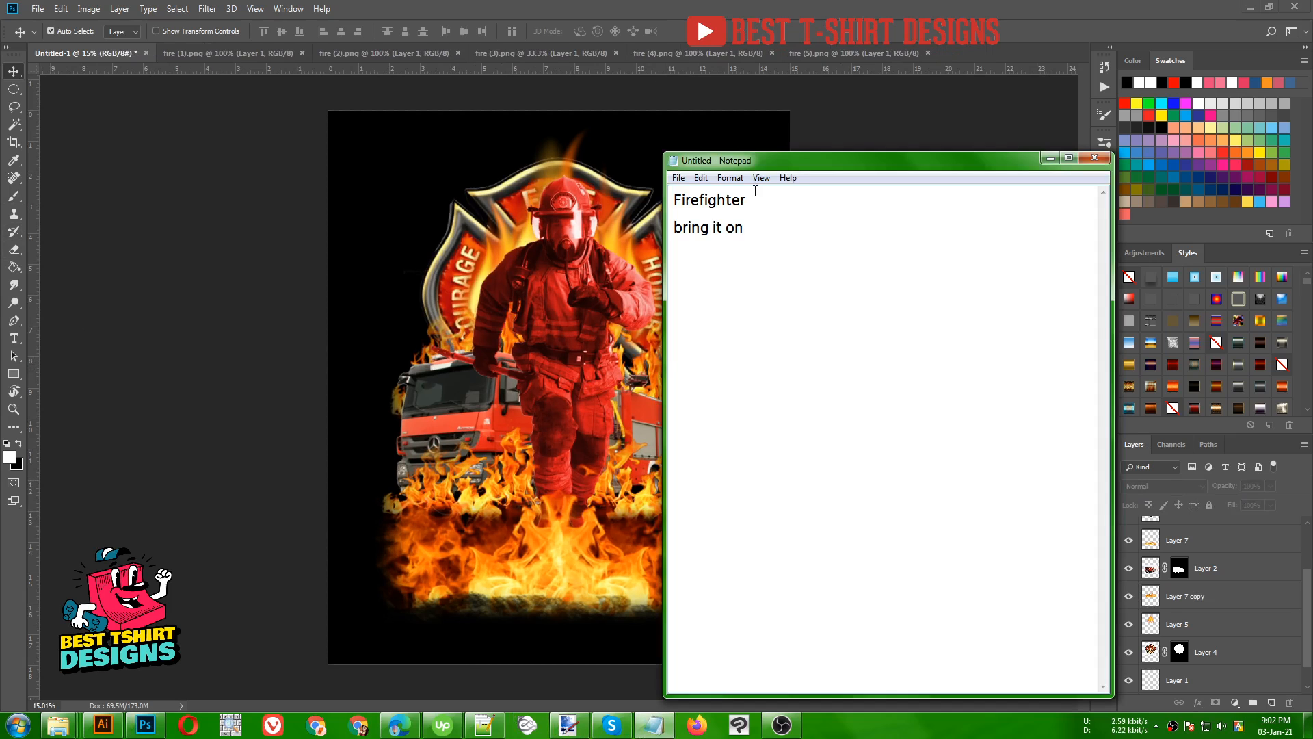
drag(755, 199, 674, 200)
key(ctrl+c)
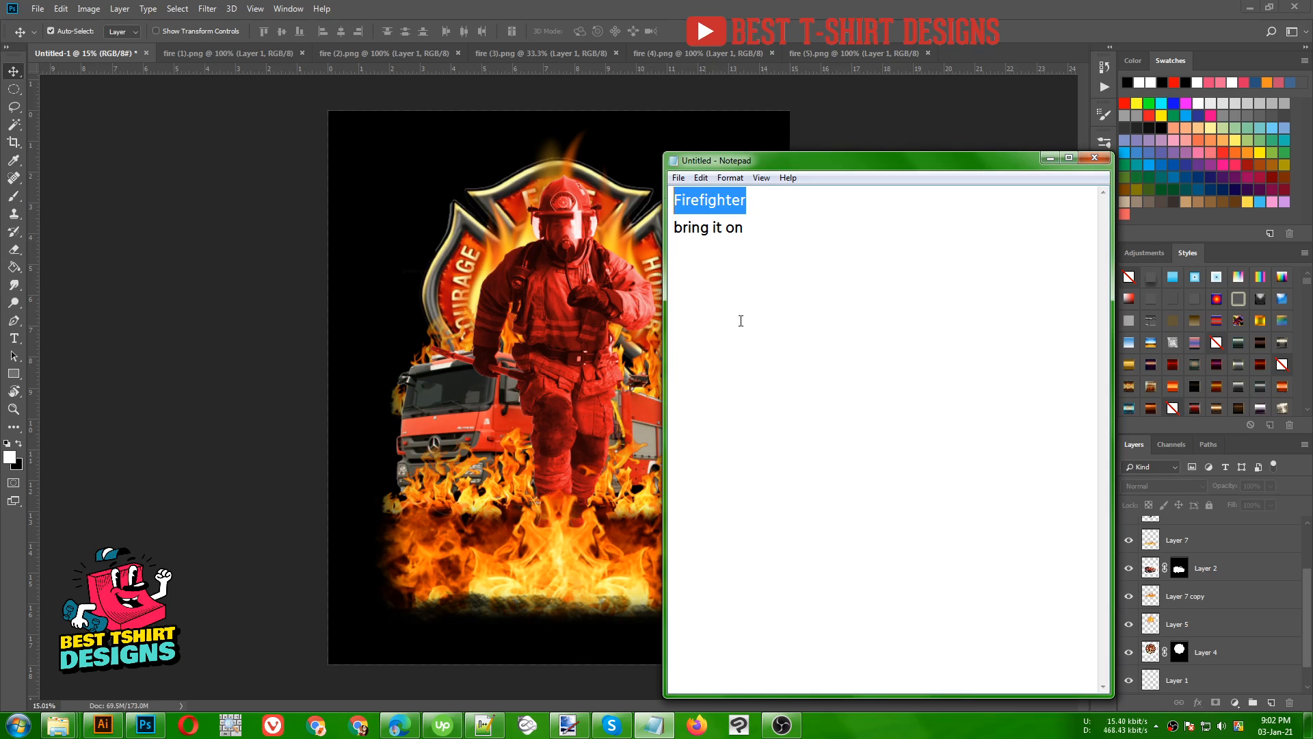
click(448, 250)
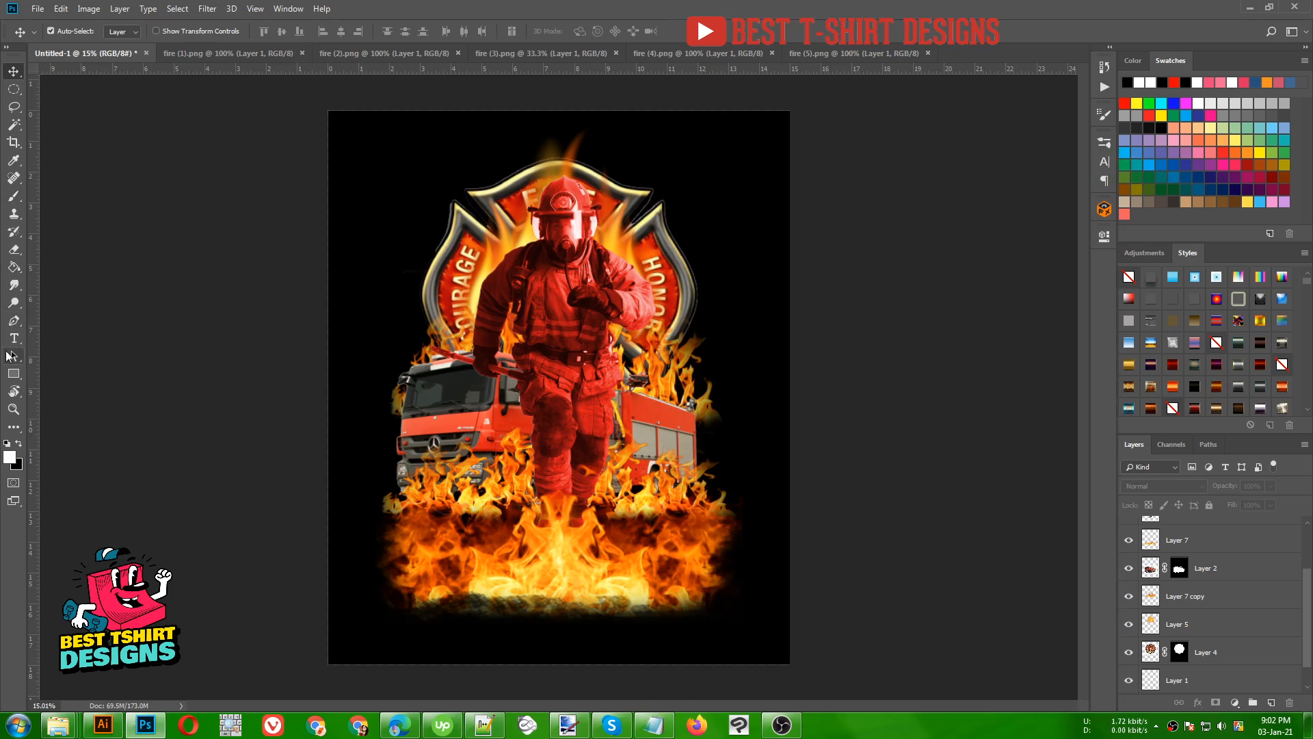
click(14, 338)
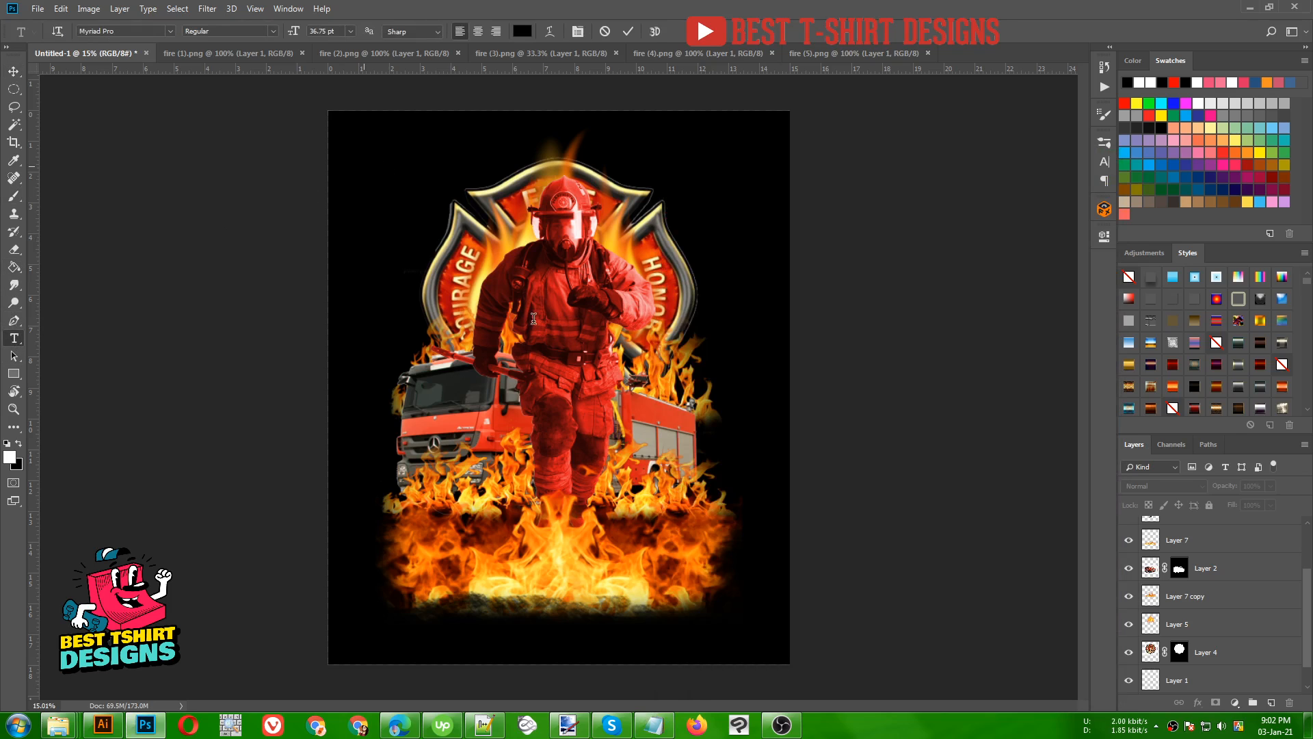
key(ctrl+v)
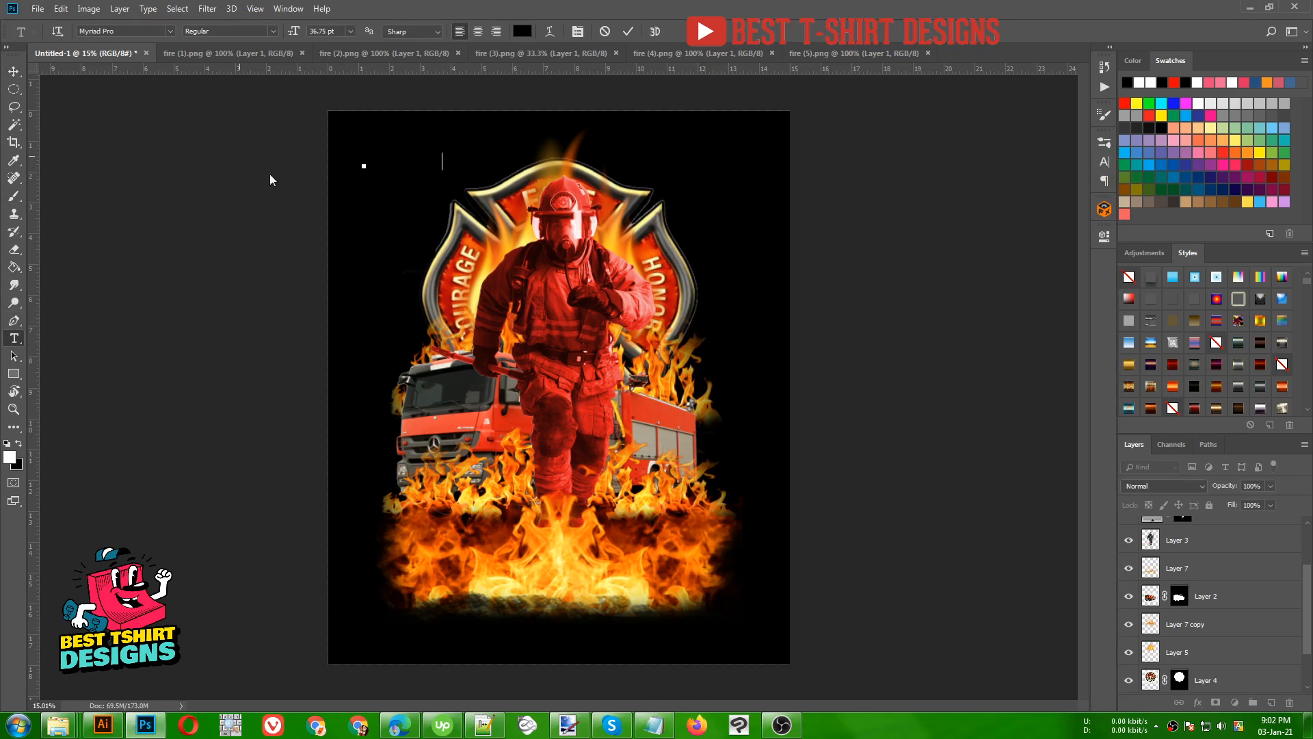
- Set the pasted text's color to white (ffffff)
click(522, 30)
drag(780, 290, 734, 247)
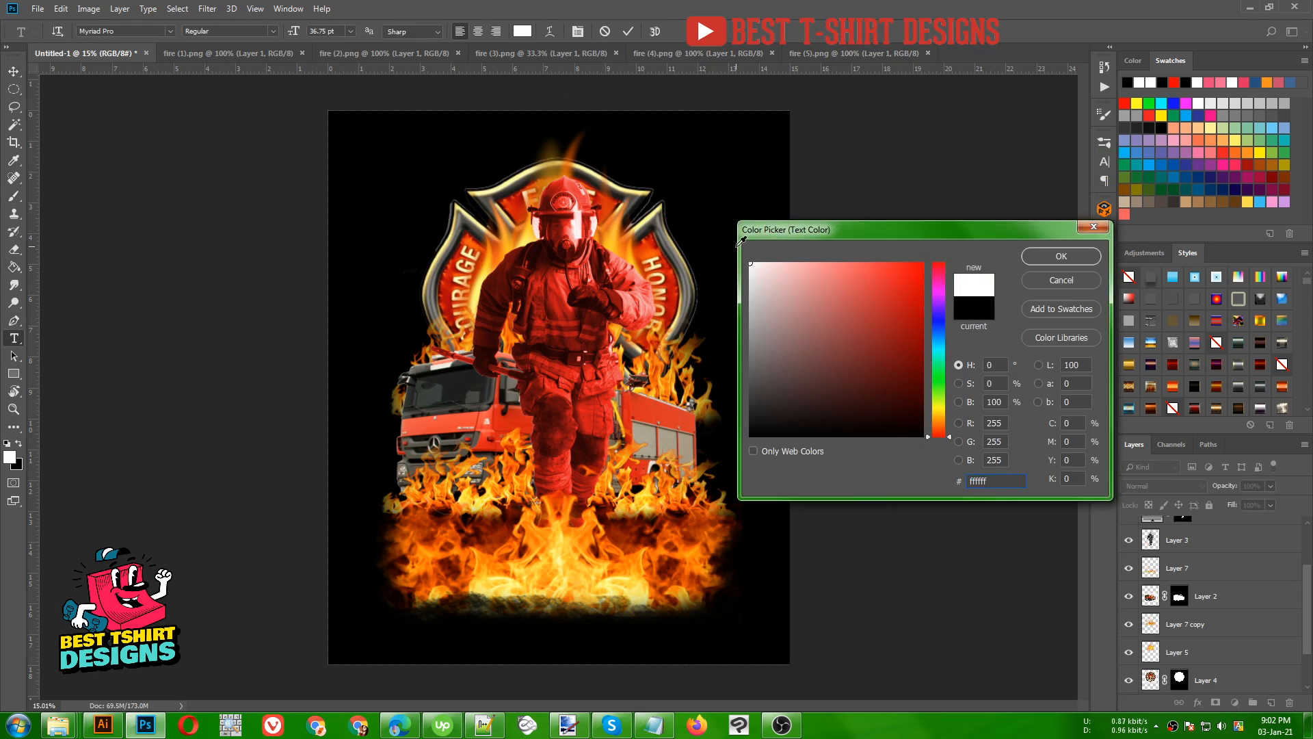
click(1061, 256)
- Select the whole Firefighter text, search the fonts for "ano", and apply Another Danger - Demo Regular
key(ctrl+a)
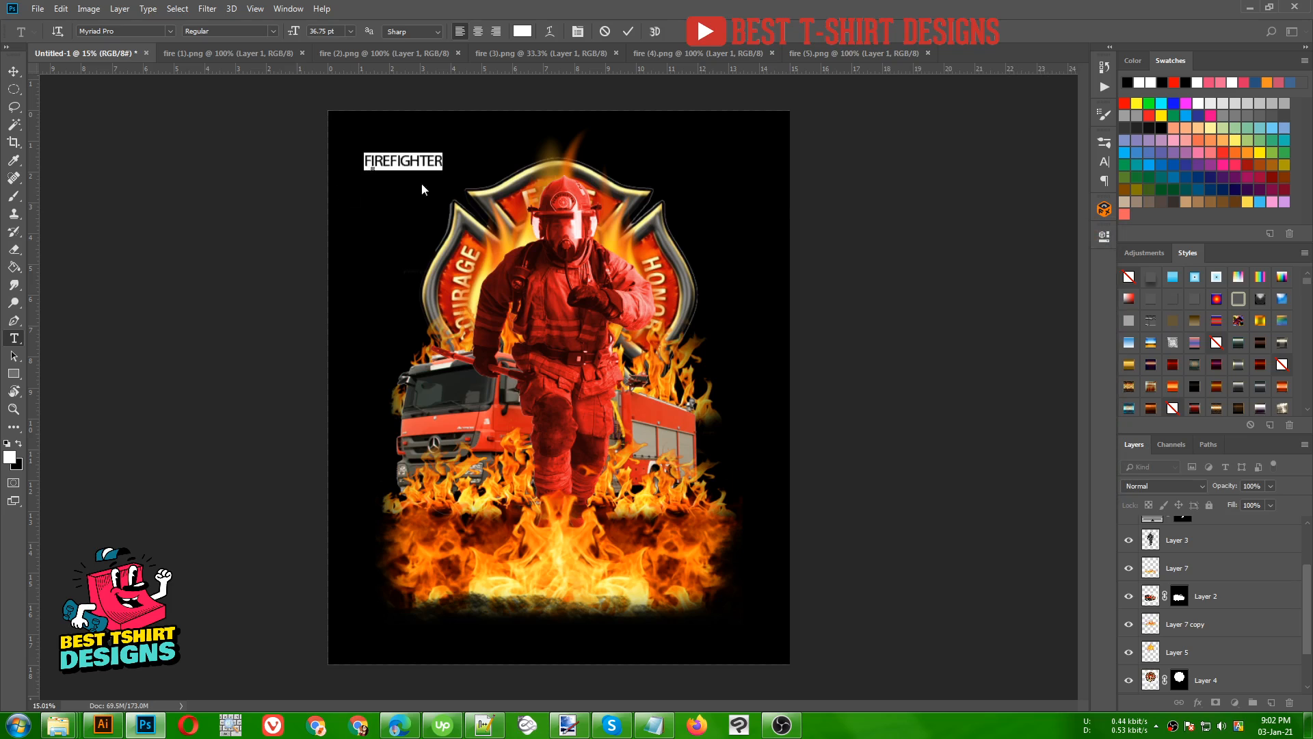
click(133, 31)
click(170, 31)
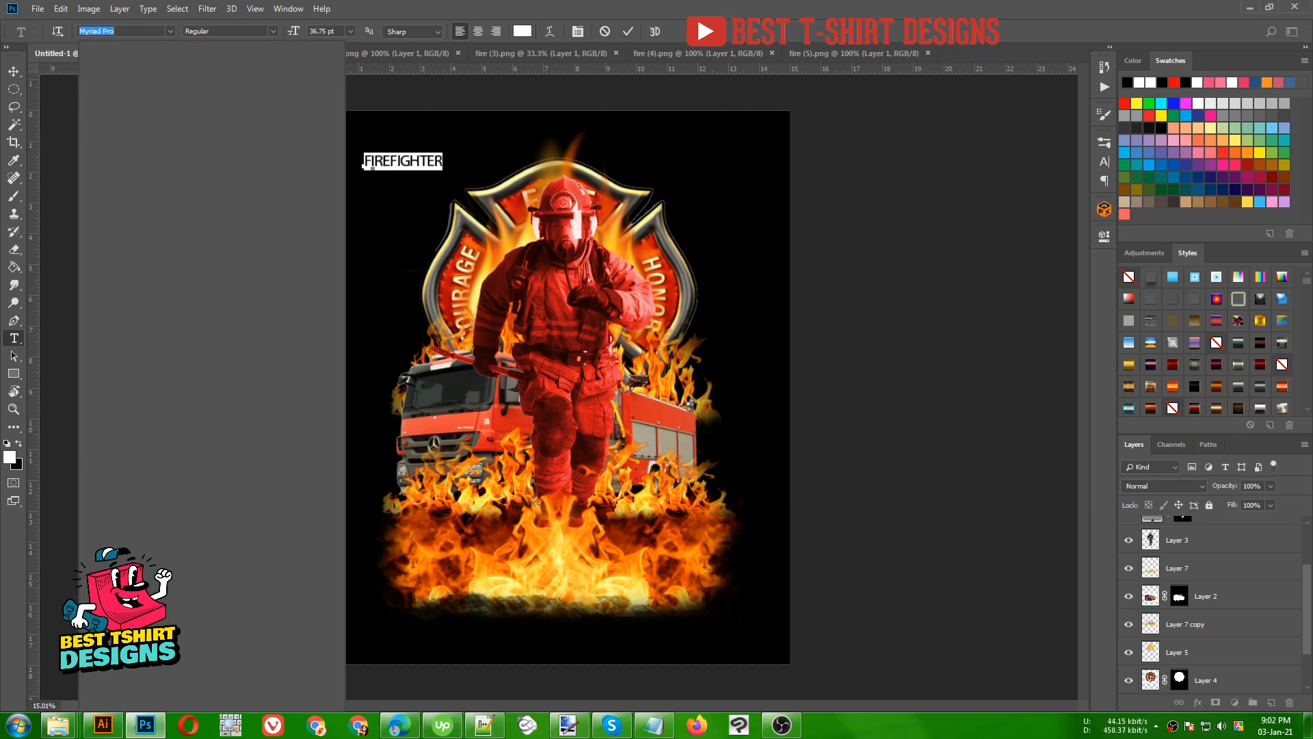
text(ano)
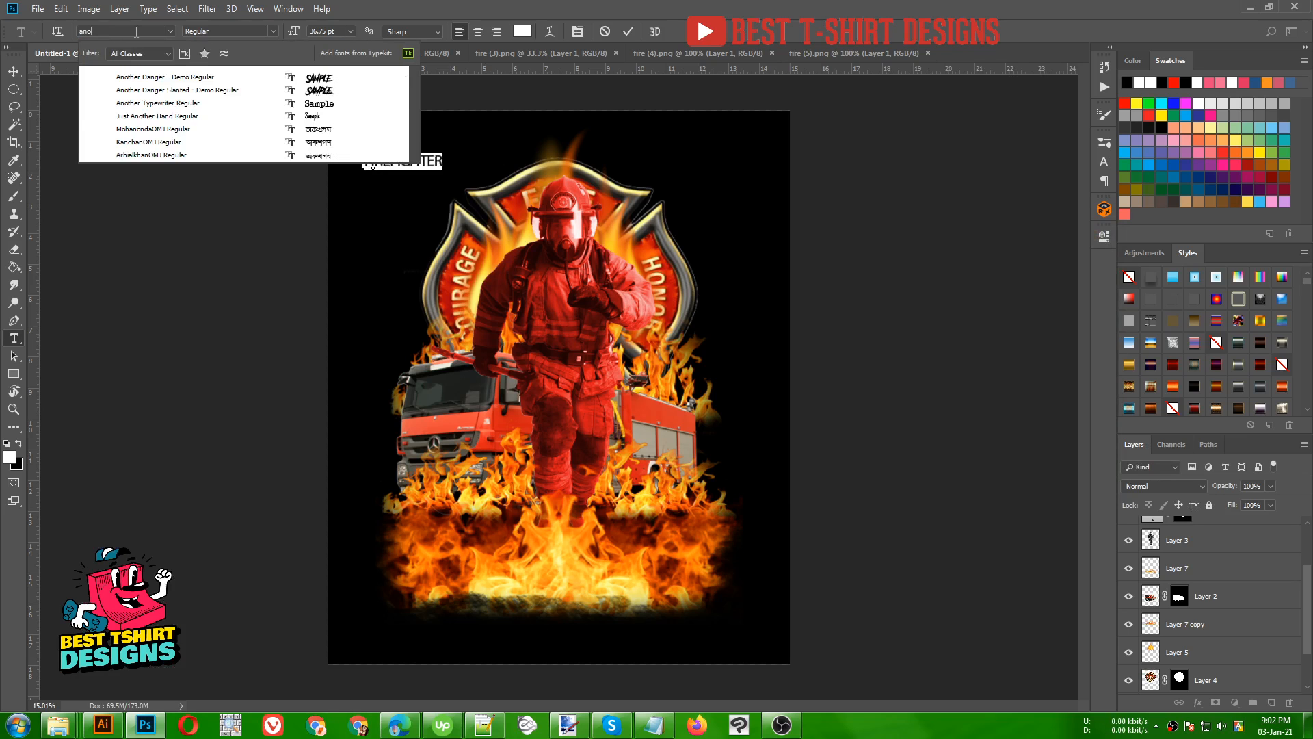
click(145, 80)
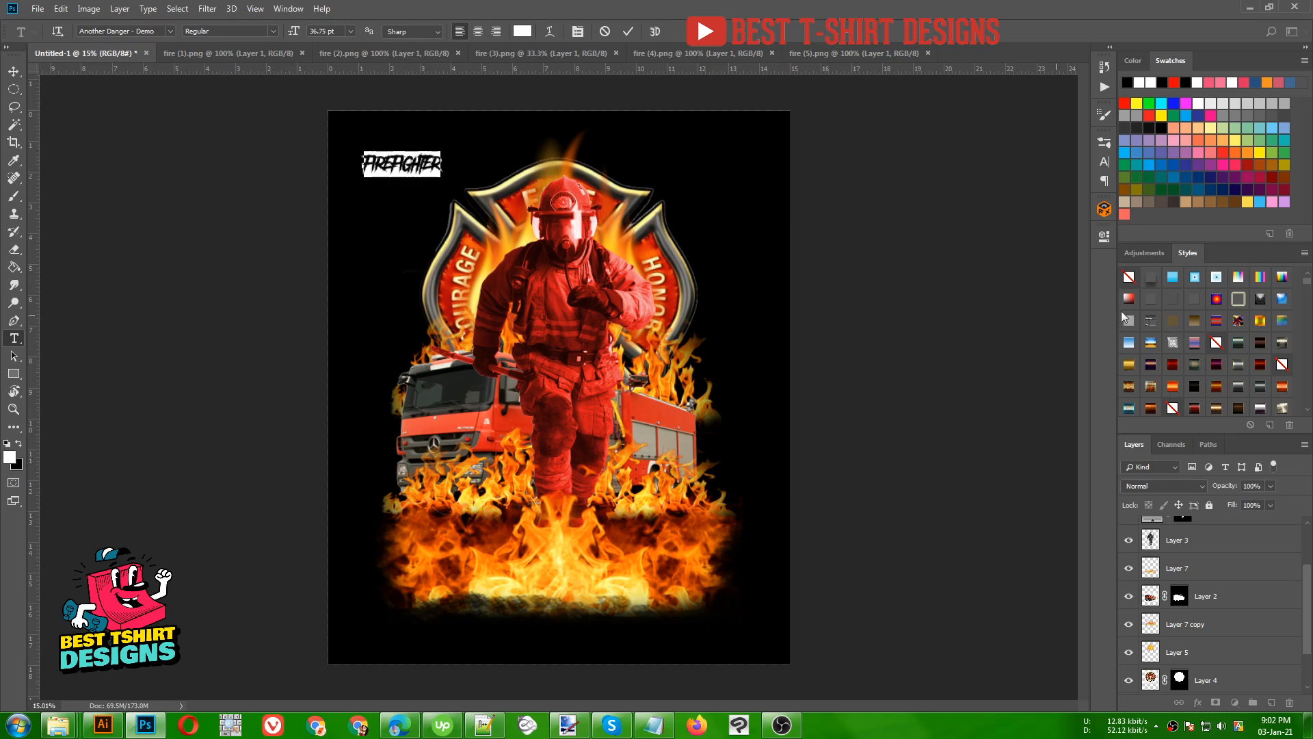
- Set the Firefighter text's tracking to 170 and commit the text
click(1104, 161)
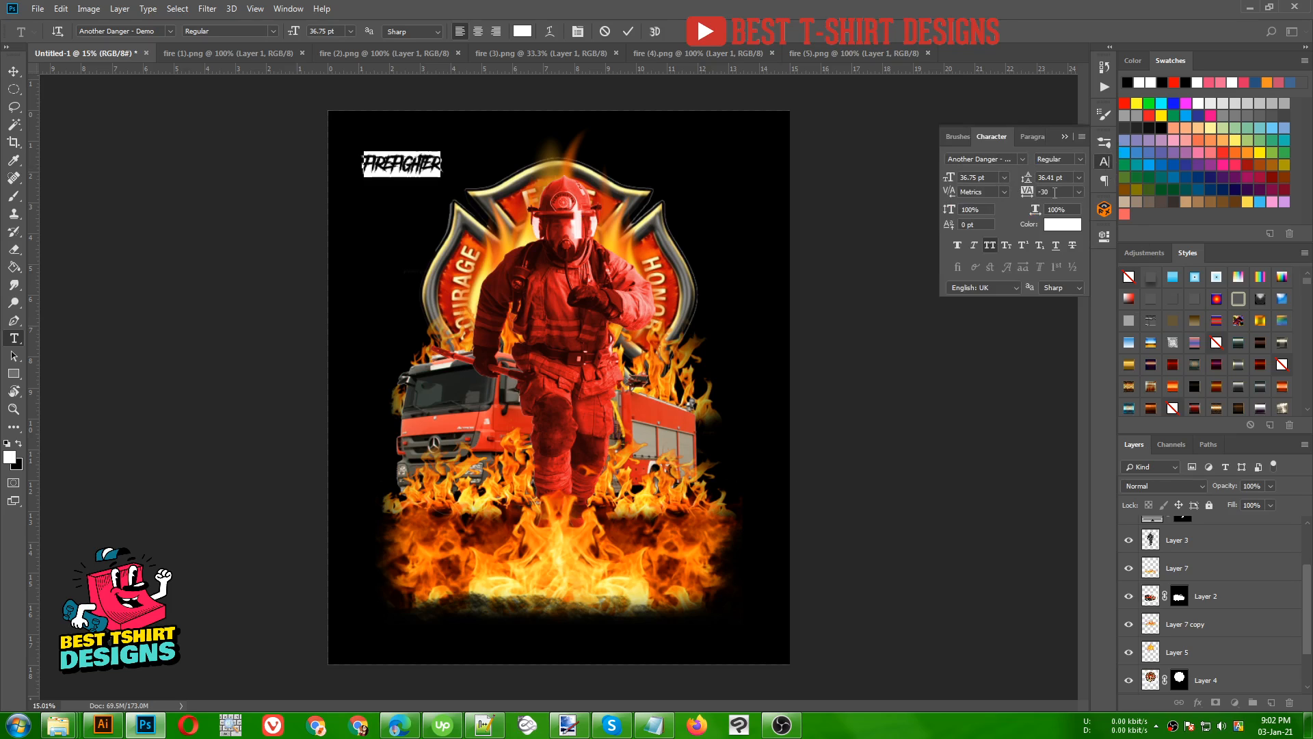
click(1057, 191)
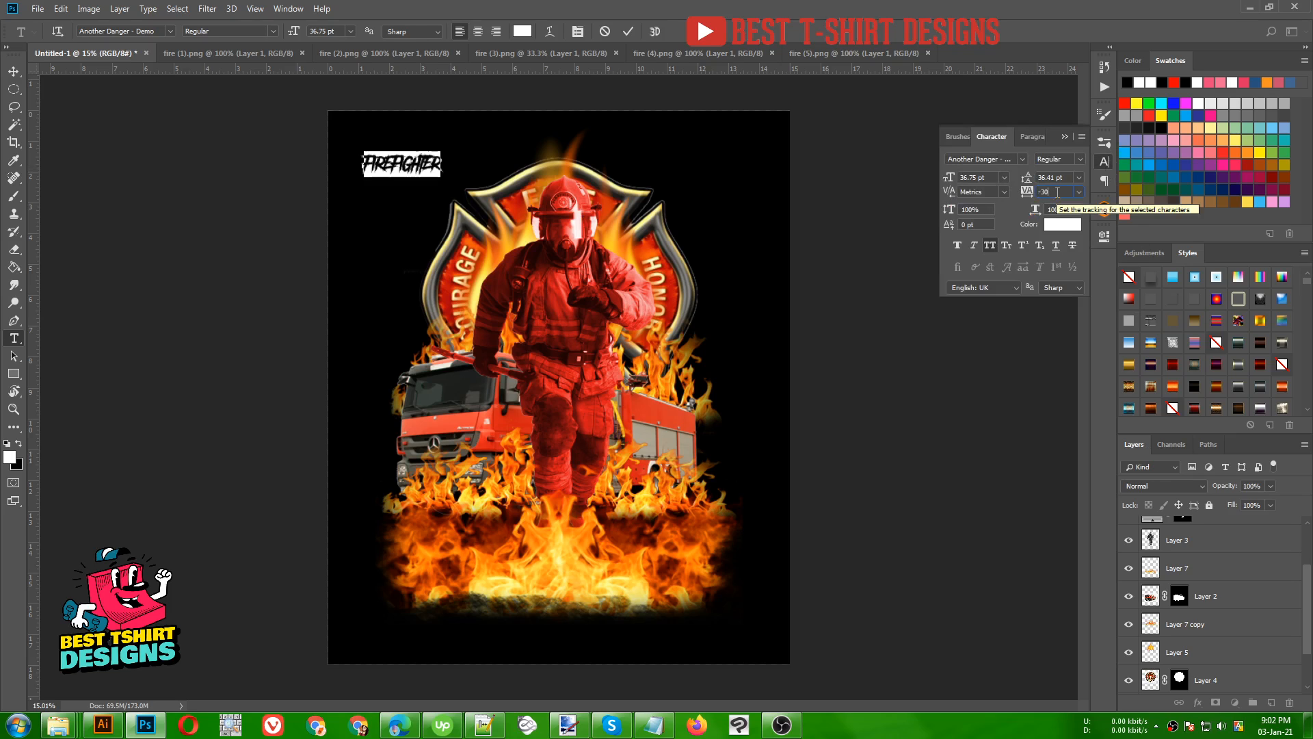
key(shift+Up)
key(shift+Up)
key(shift+Up)
key(shift+Up)
key(shift+Up)
key(shift+Up)
key(shift+Up)
key(shift+Up)
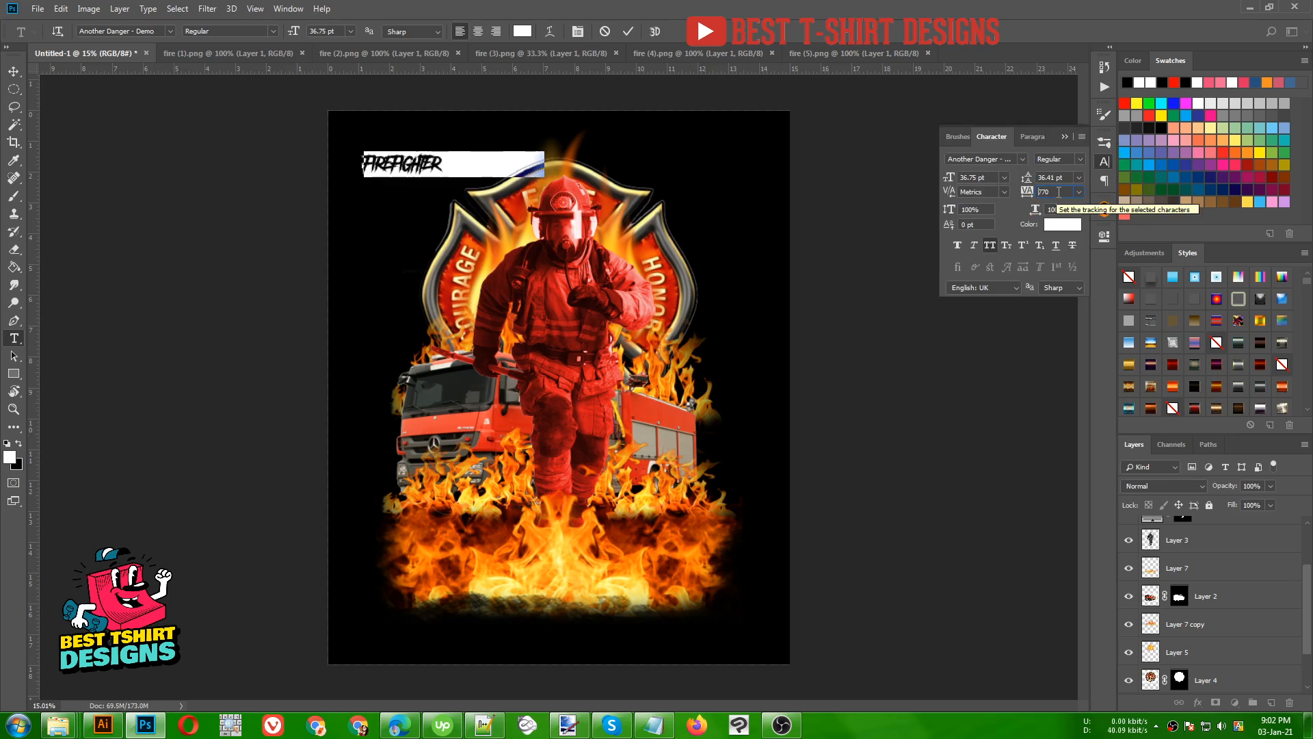
key(shift+Down)
key(shift+Down)
key(shift+Down)
key(shift+Down)
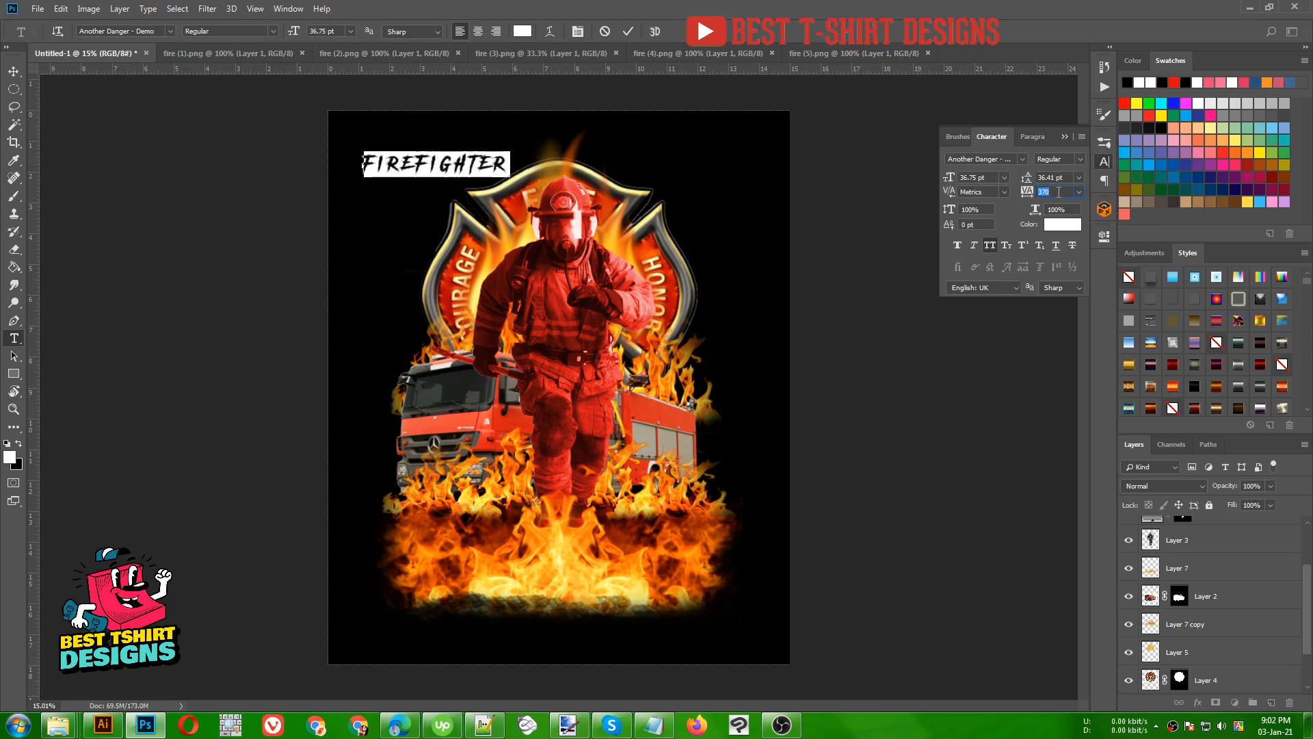
key(shift+Down)
key(shift+Down)
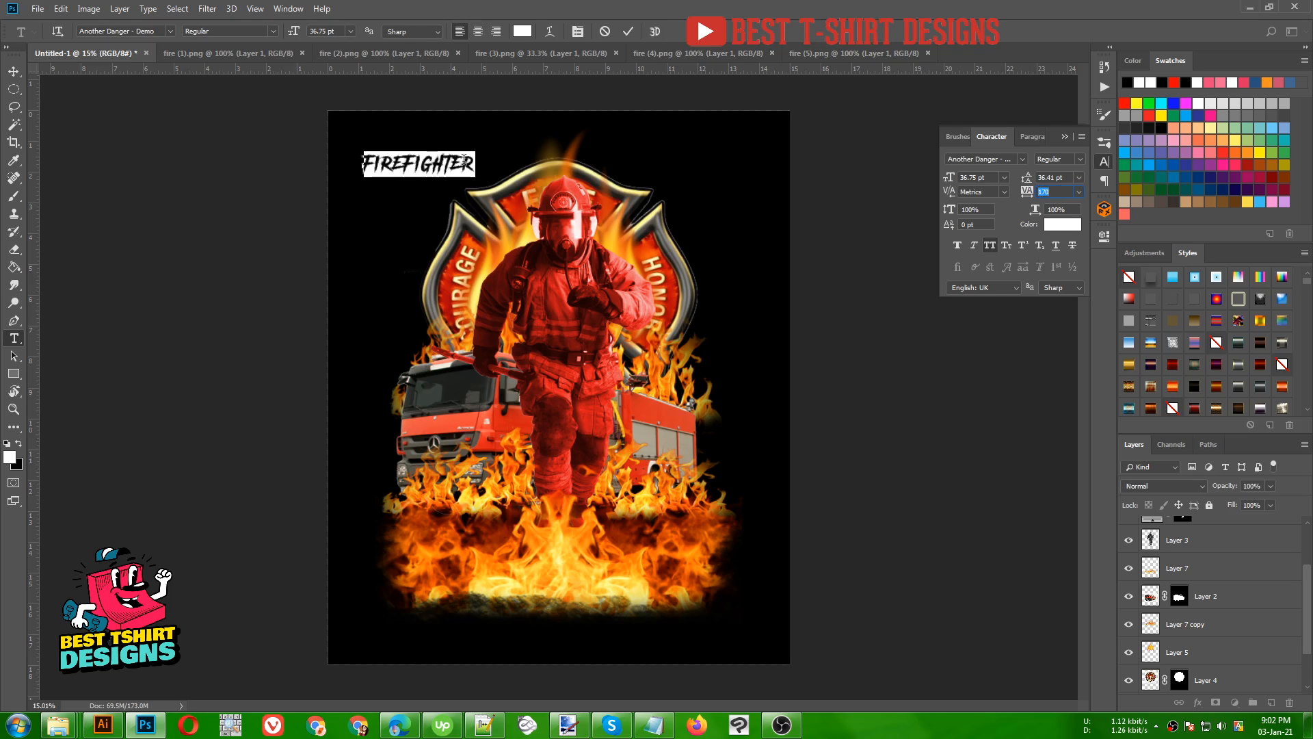
click(427, 162)
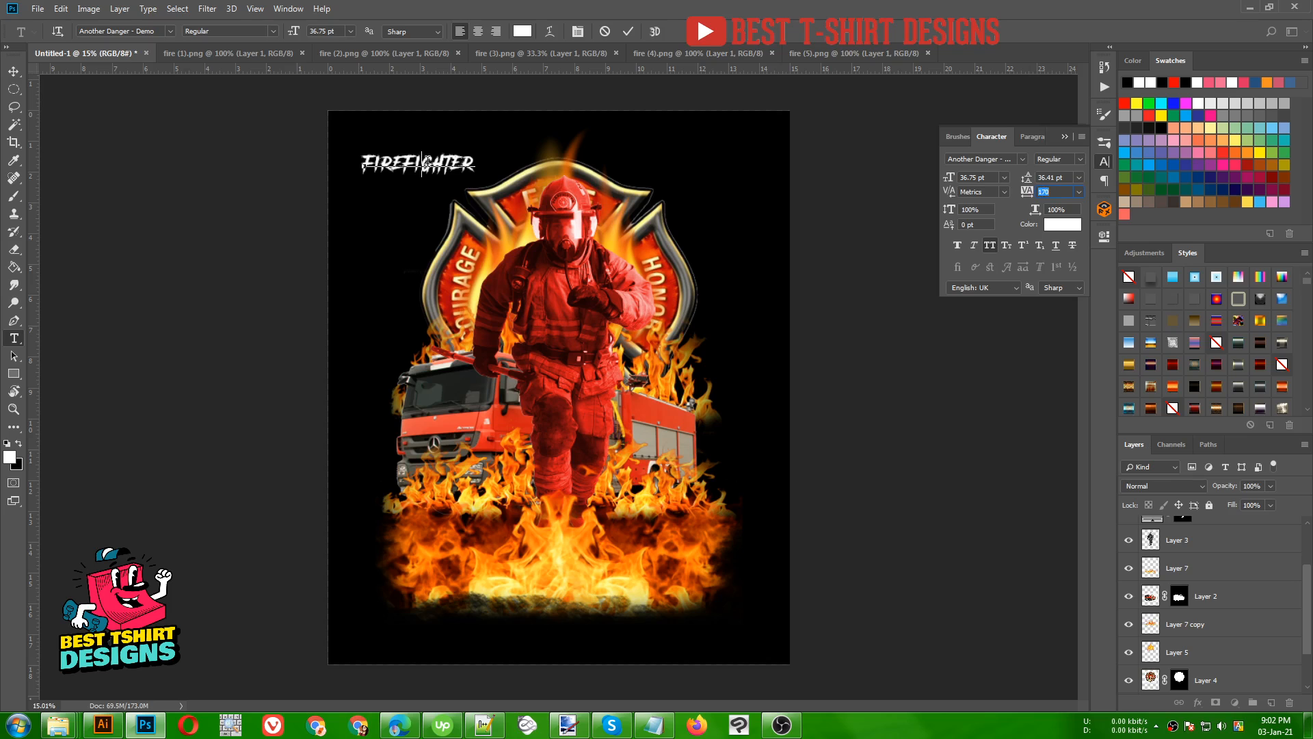
click(629, 32)
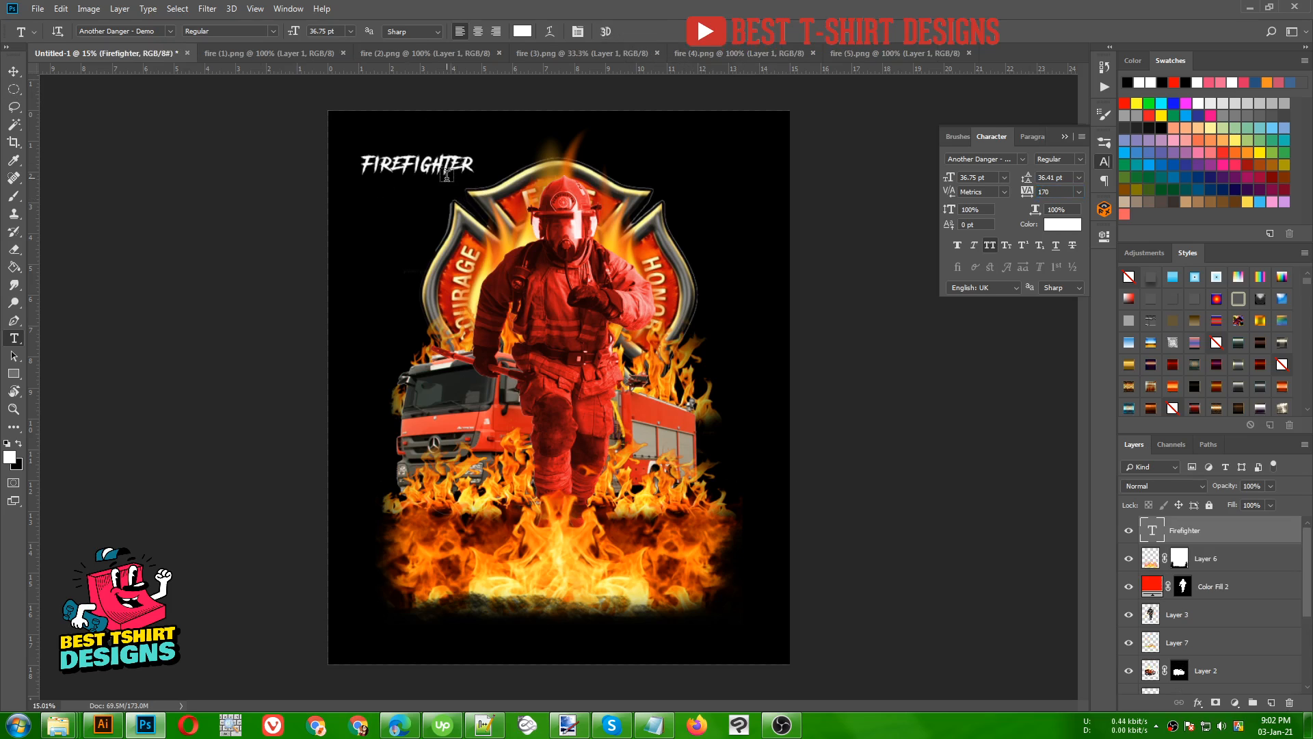
- Scale the Firefighter text proportionally to about 342% and center it across the top of the artwork above the helmet
key(ctrl+t)
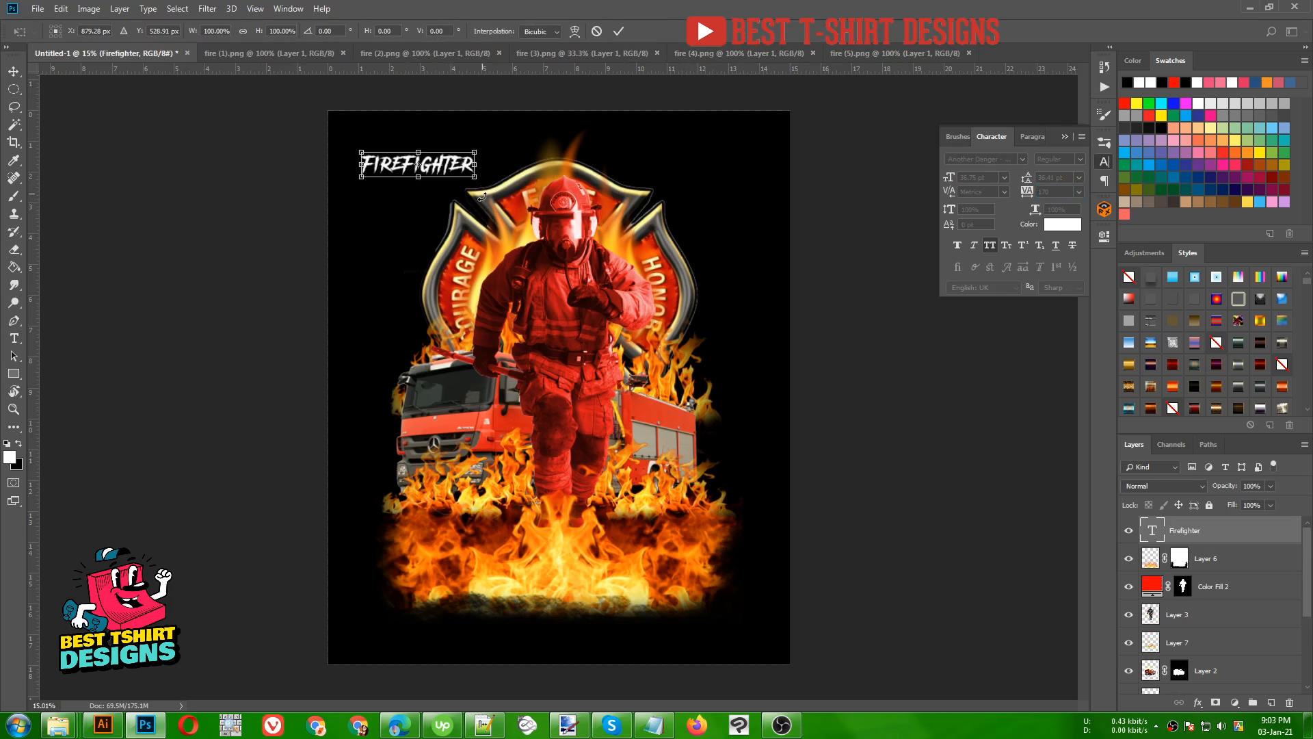
drag(475, 182, 603, 251)
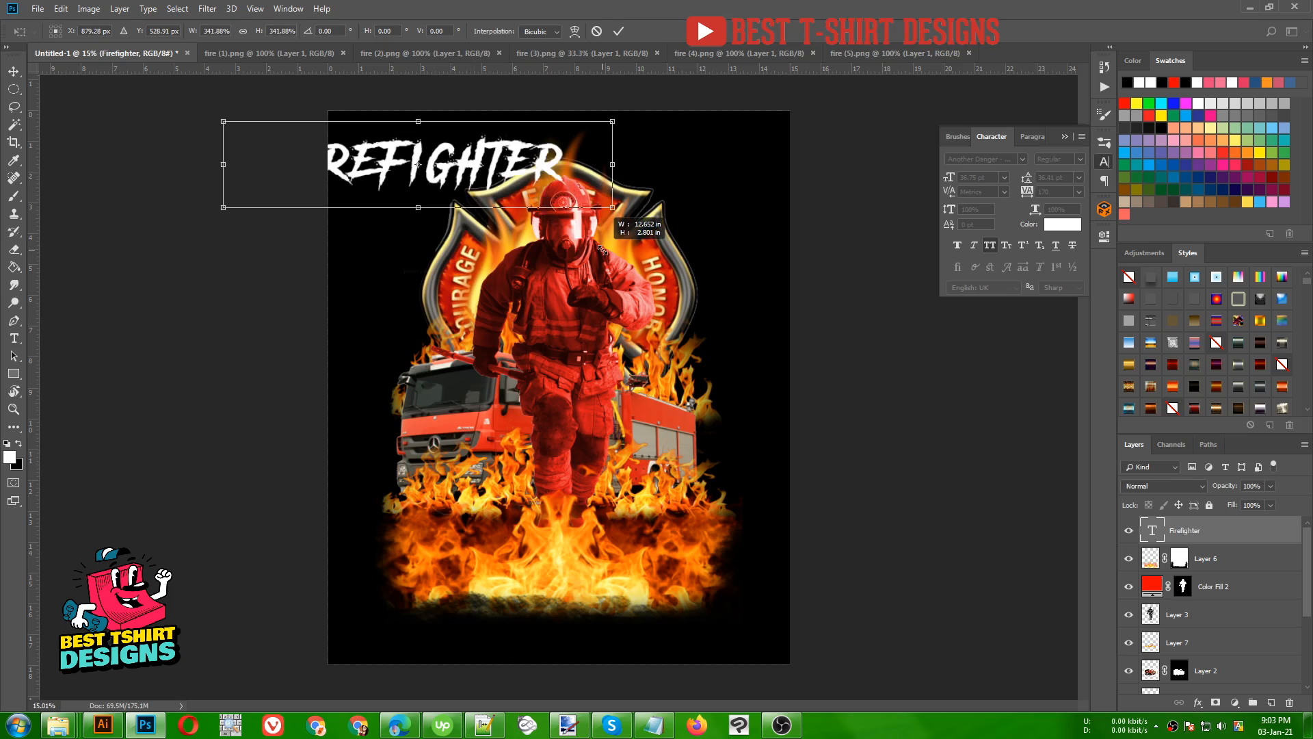
drag(475, 173, 620, 174)
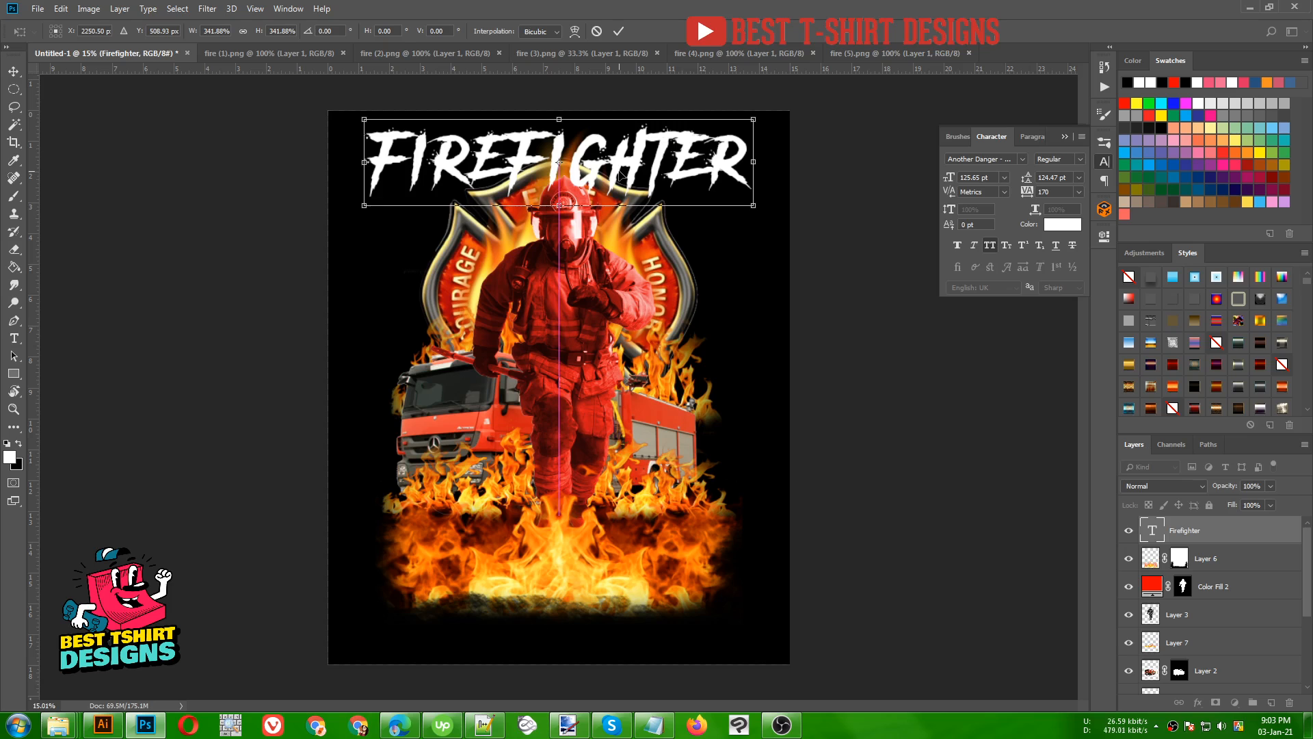
key(Return)
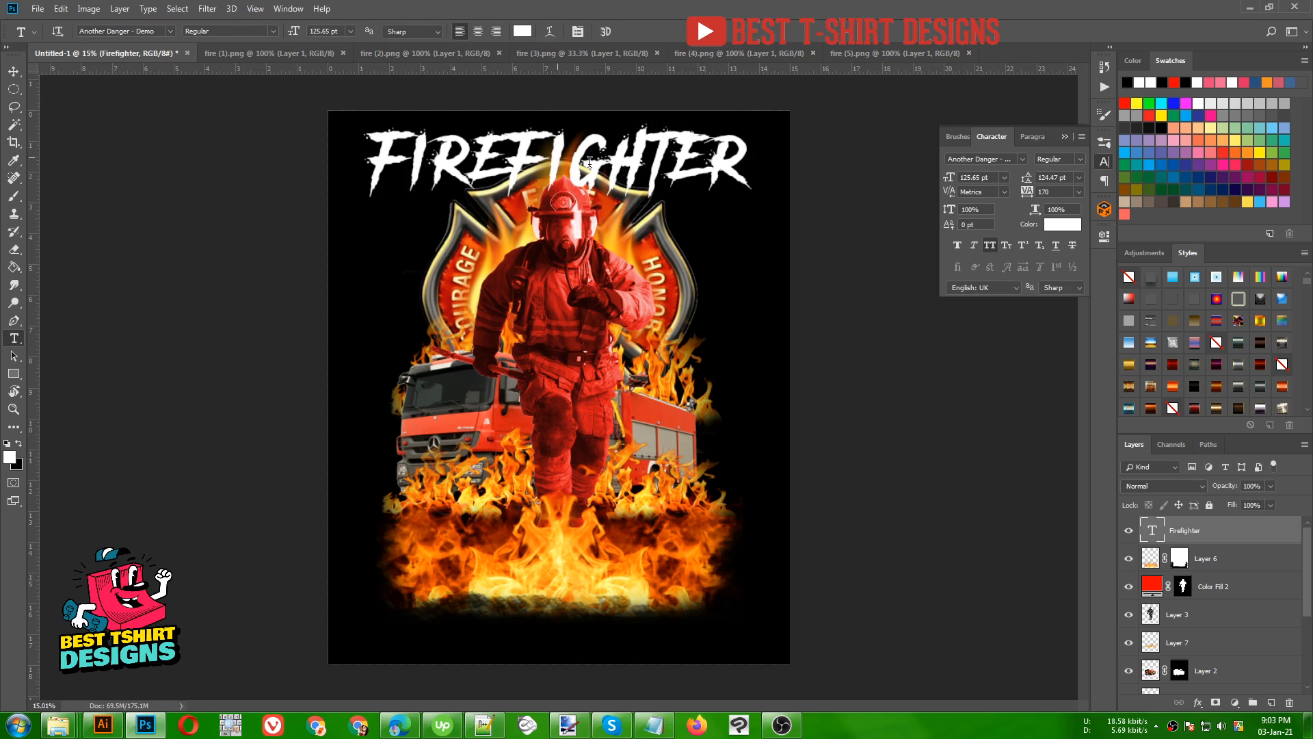
- Nudge the enlarged Firefighter text slightly to the left in small increments
key(v)
key(Left)
key(Left)
key(Left)
key(Left)
key(Left)
key(Left)
key(Left)
key(Left)
key(Left)
key(Left)
key(Left)
key(Left)
key(Left)
key(Left)
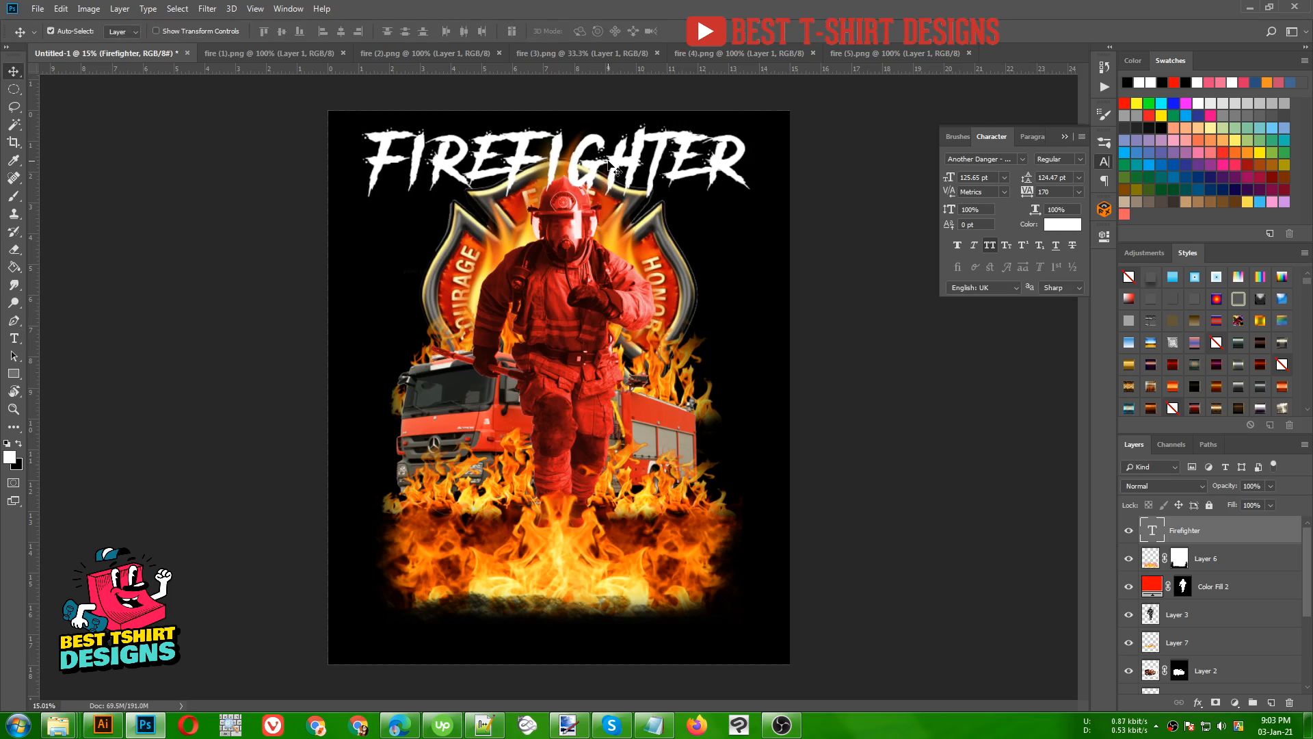
key(Left)
key(Left)
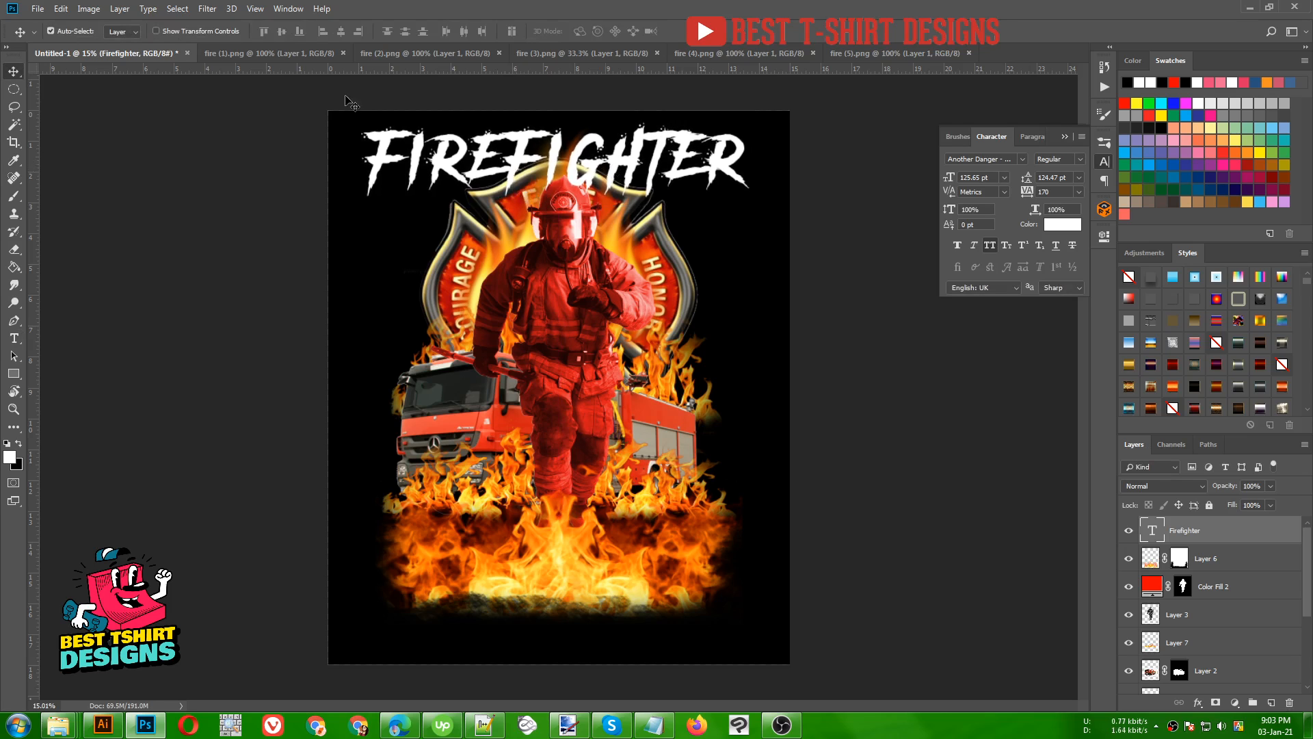
- Select the whole Firefighter text and apply a horizontal Arc Lower text warp
key(t)
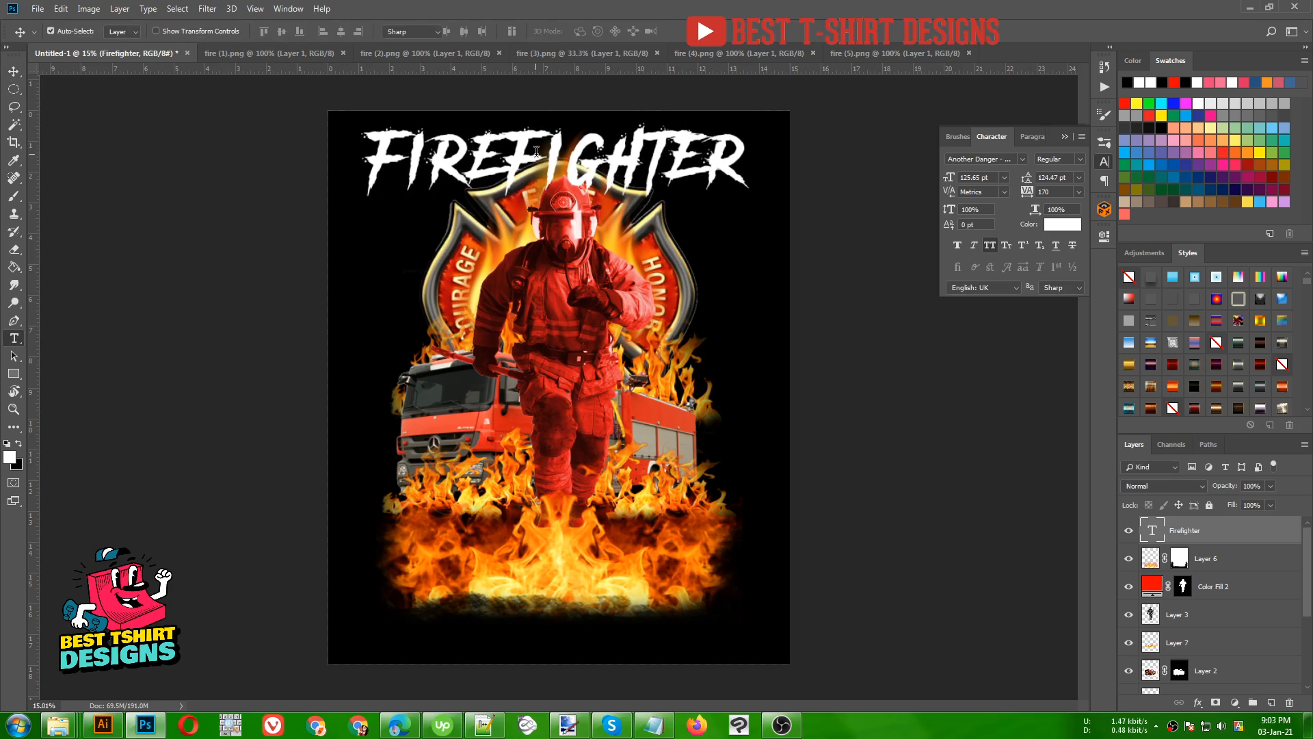
click(537, 142)
key(ctrl+a)
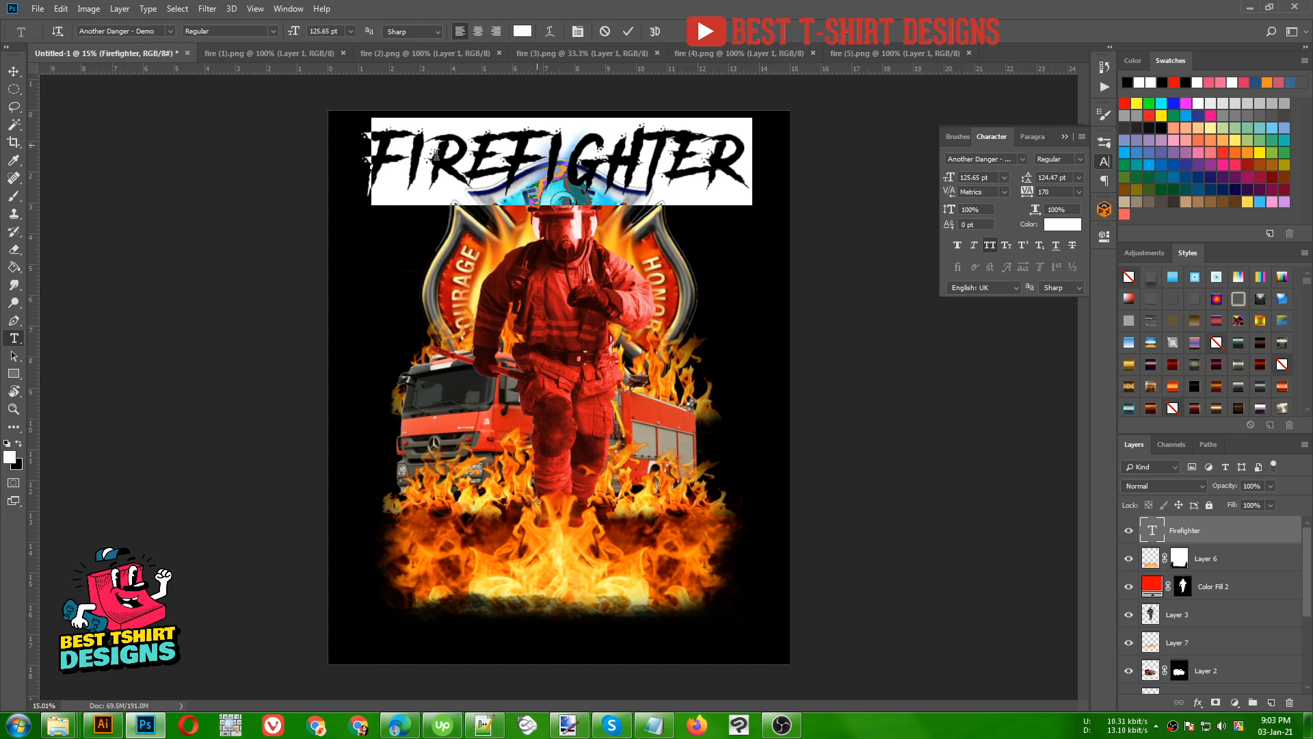
click(550, 31)
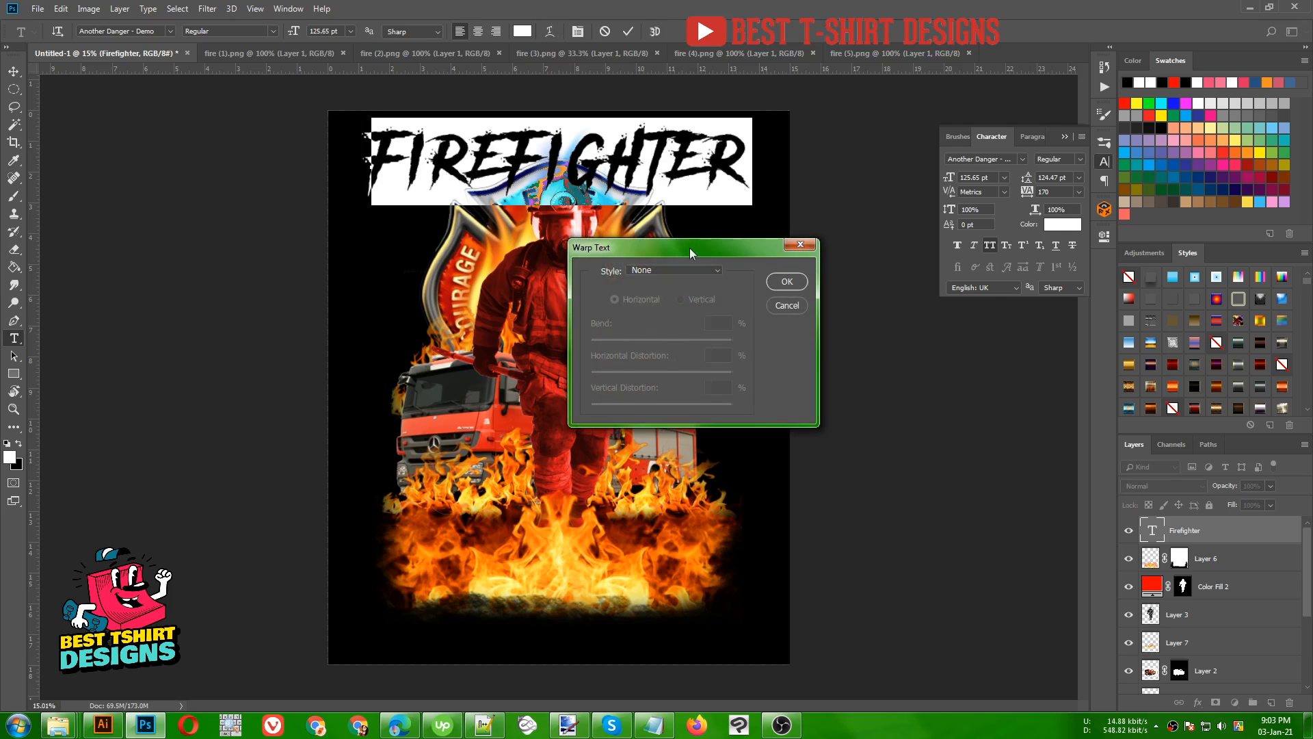
drag(689, 247, 919, 211)
click(885, 231)
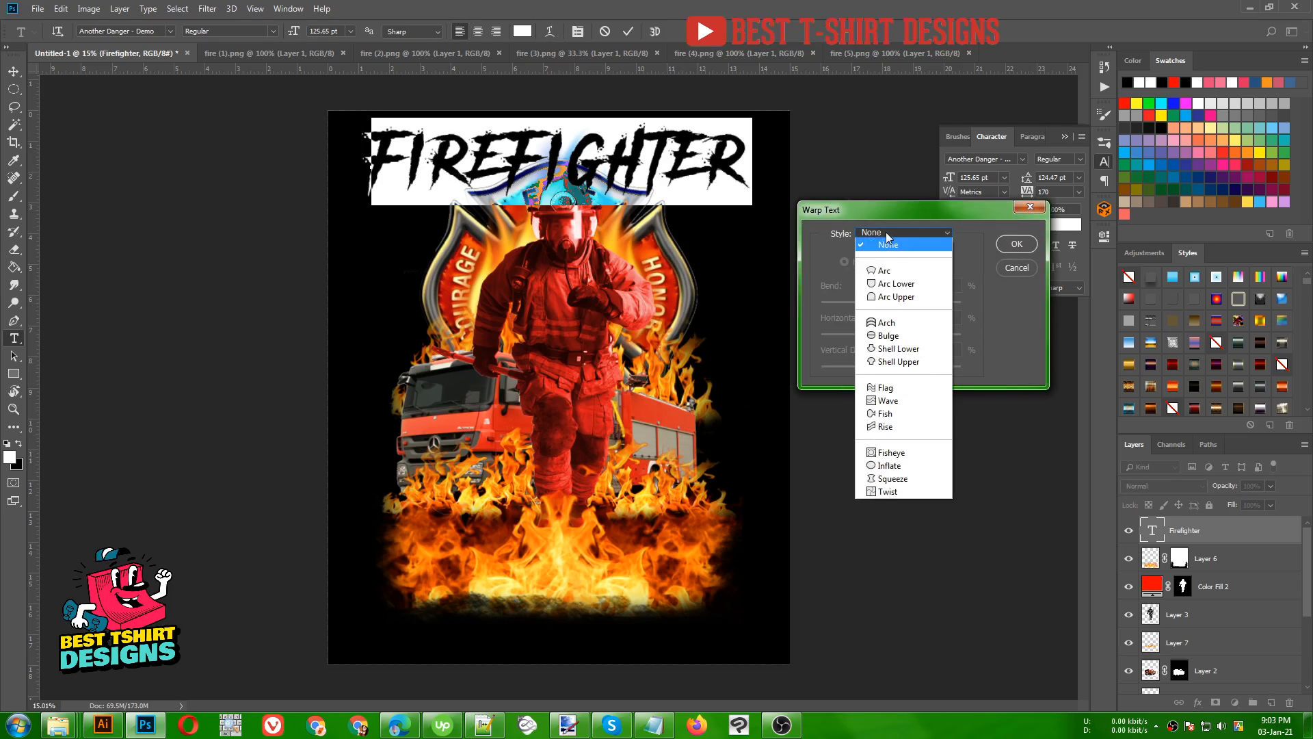
click(893, 284)
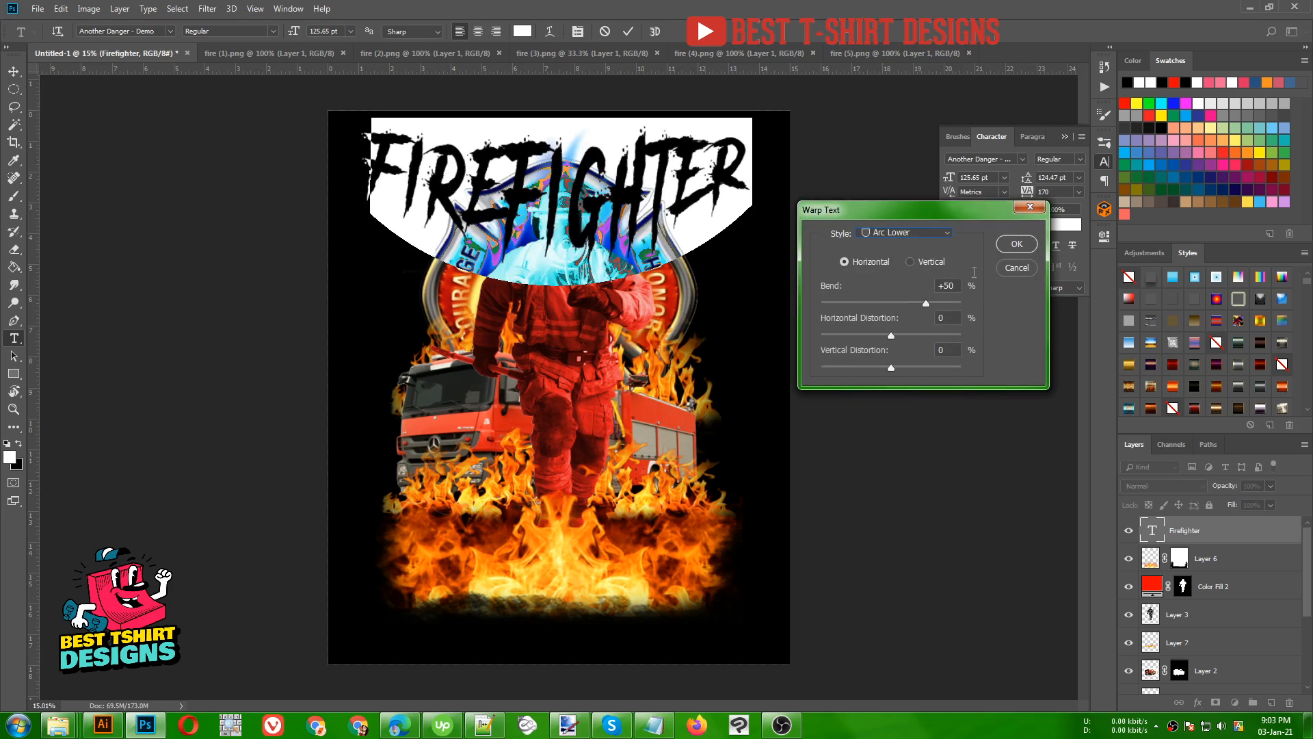
- Set the Arc Lower warp's bend to -30% and commit the Firefighter text
key(shift+Down)
key(shift+Down)
key(shift+Down)
key(shift+Down)
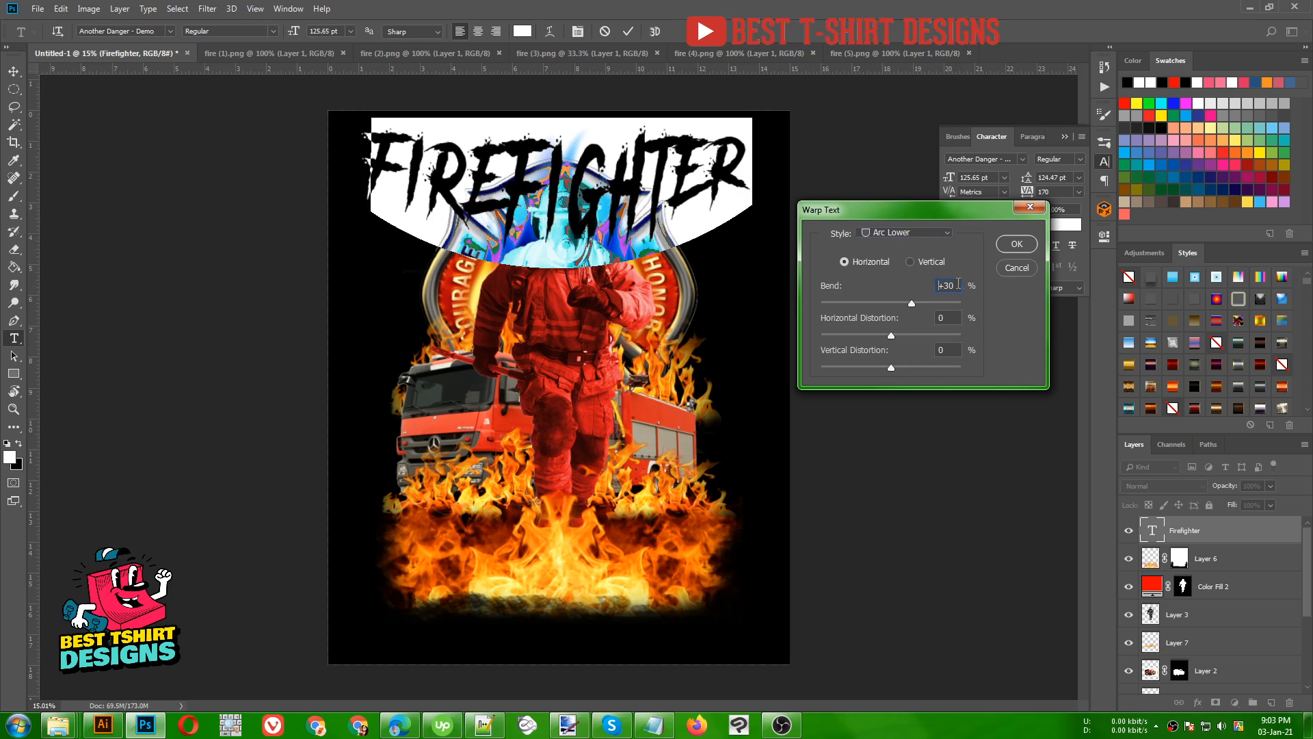
key(shift+Down)
key(shift+Down)
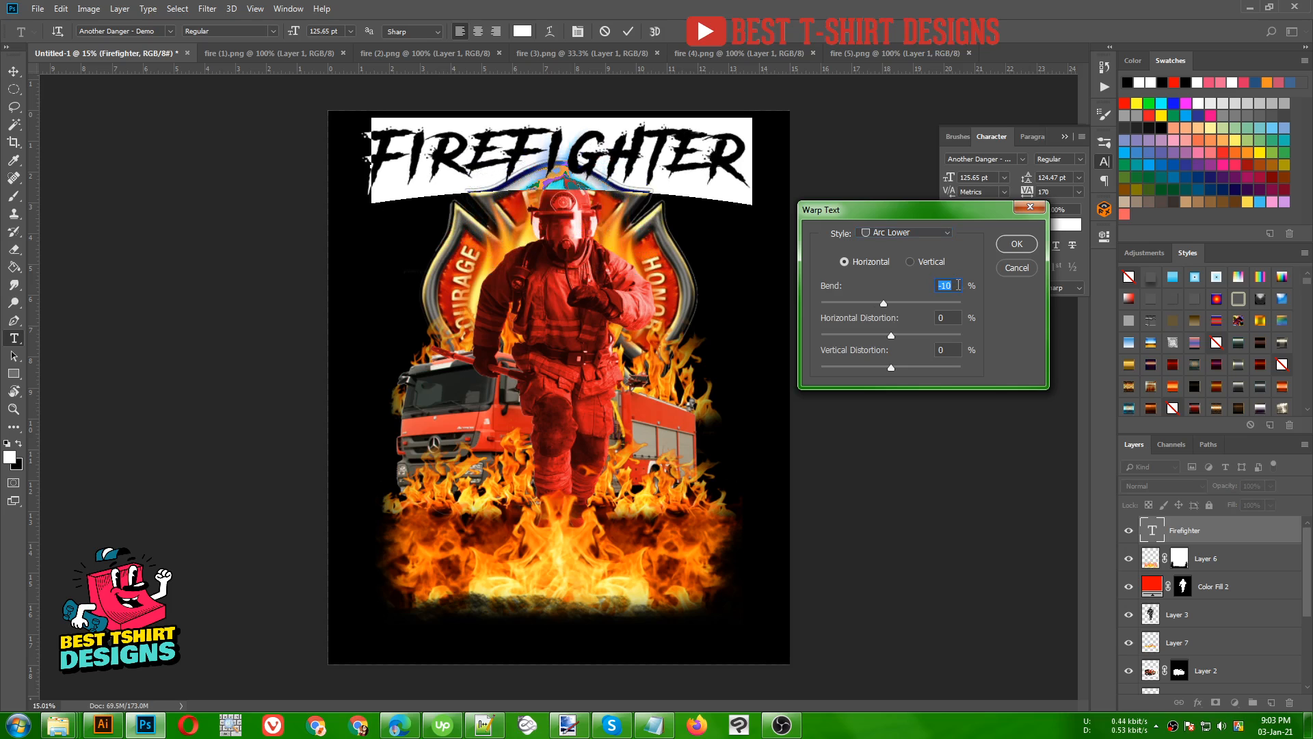
key(shift+Down)
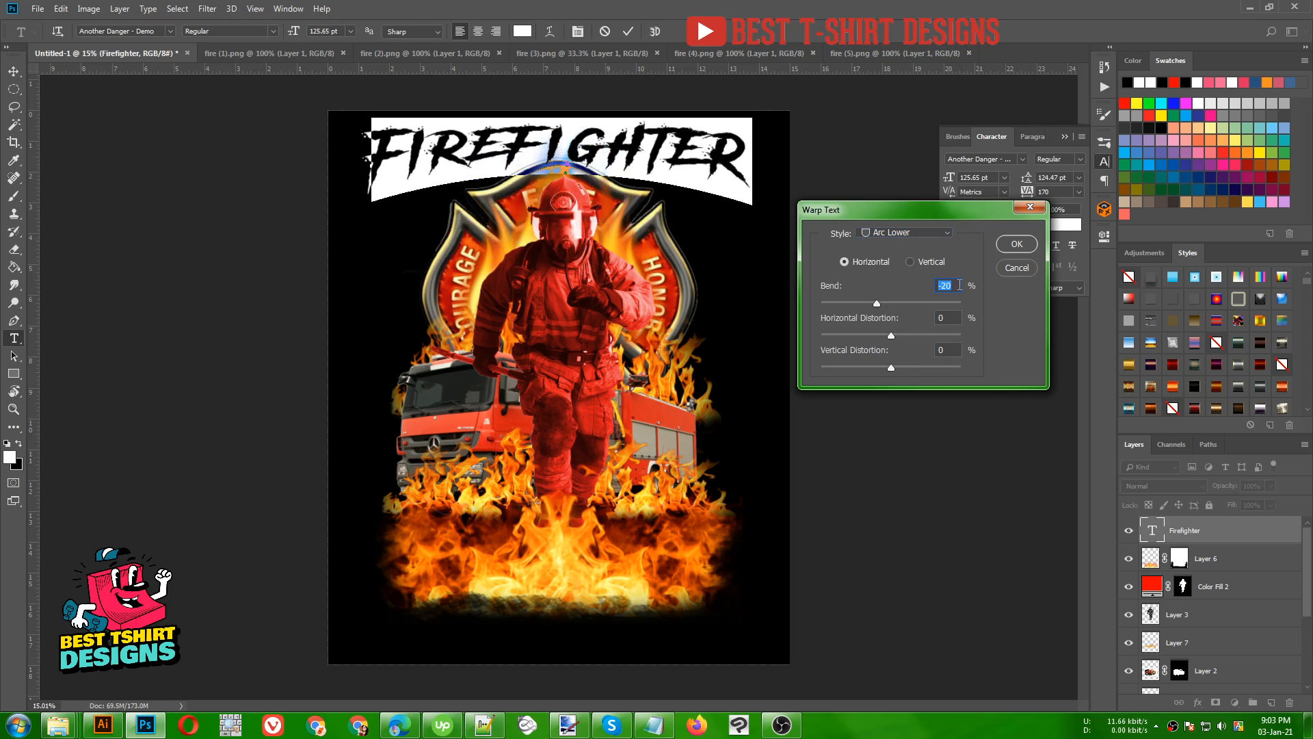
key(shift+Down)
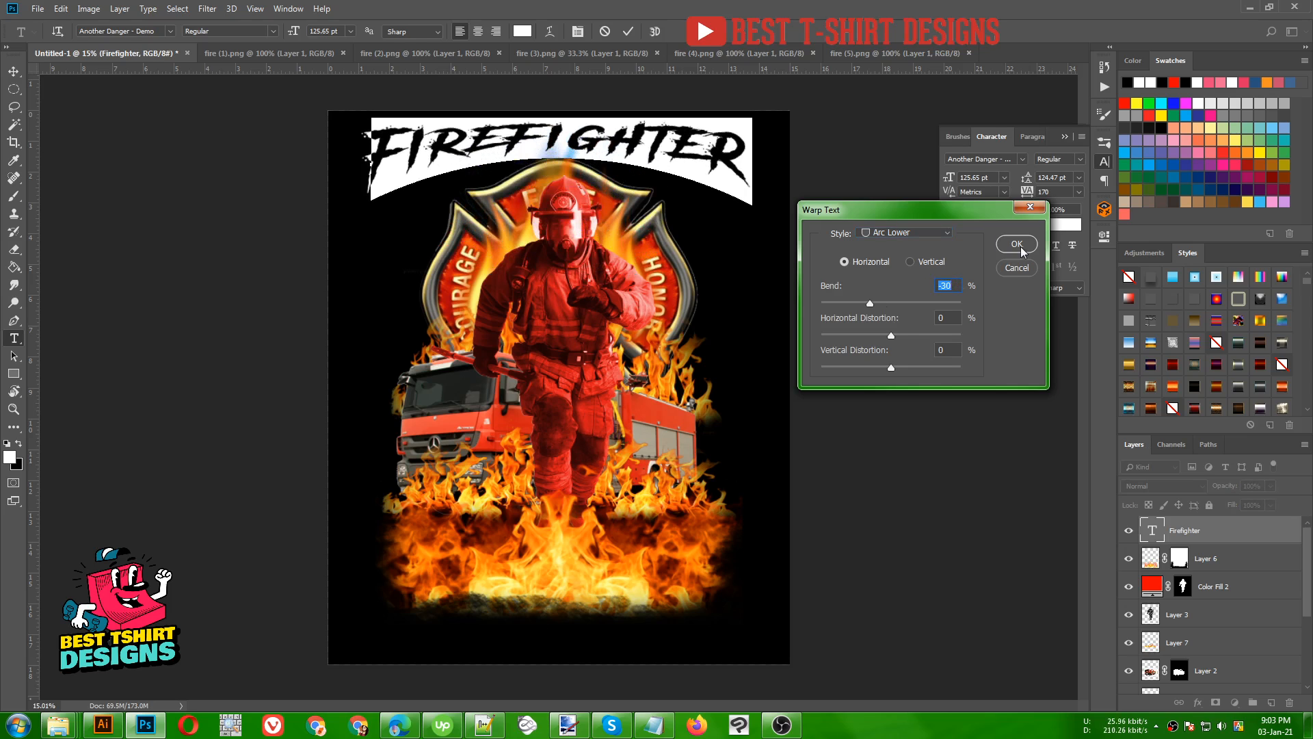
click(1020, 246)
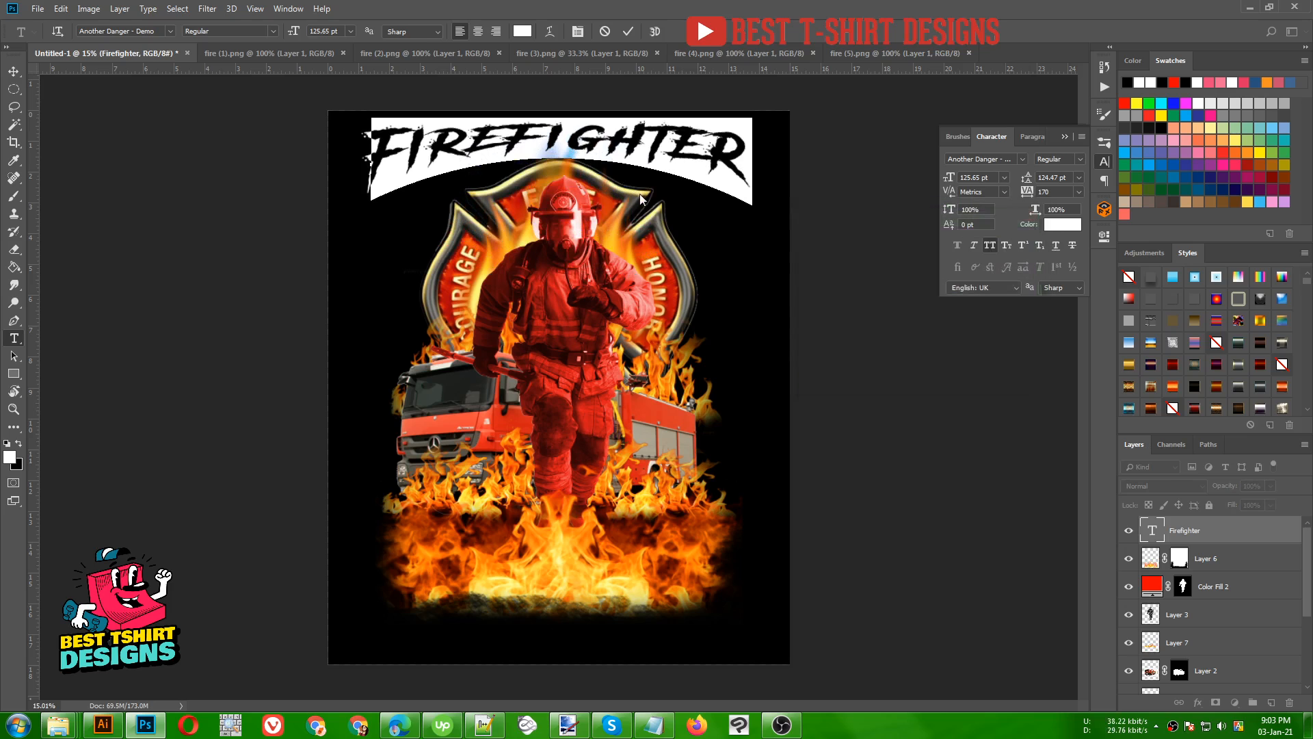
click(627, 31)
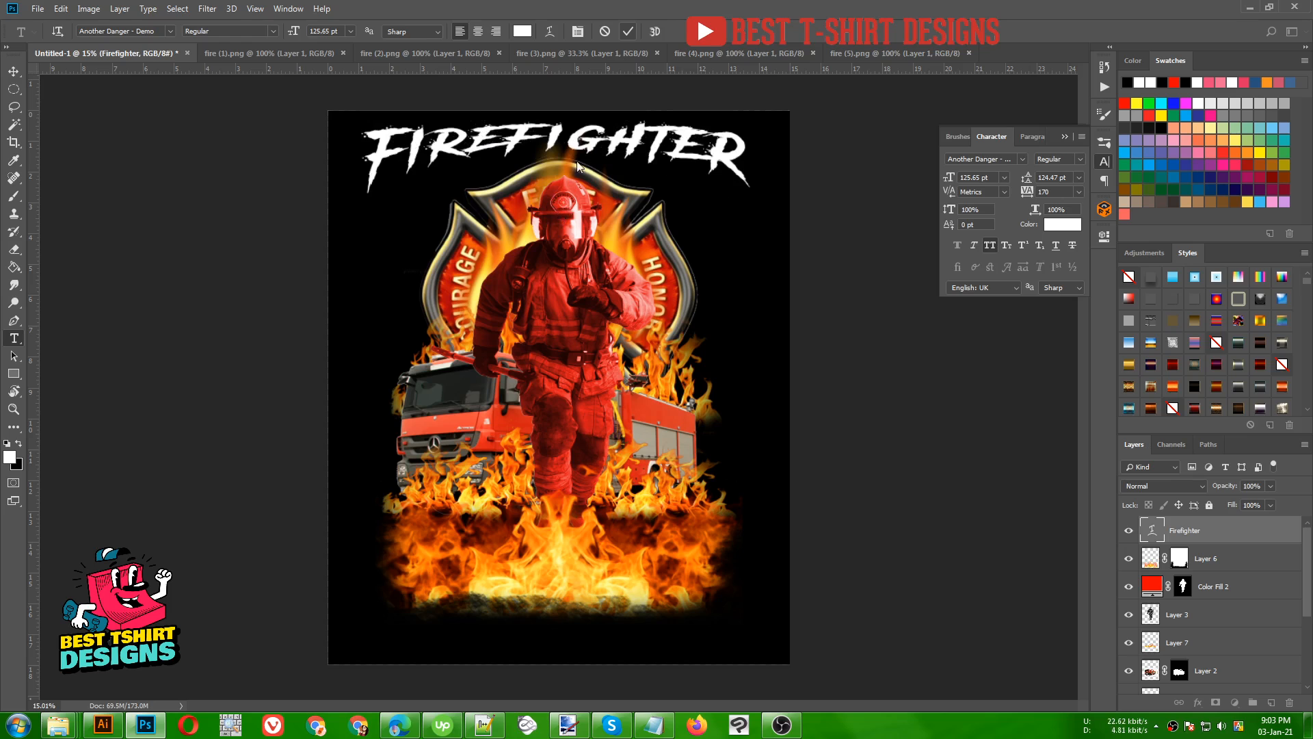
- Stretch the warped Firefighter text downward to about 142% of its height, keeping its width
key(ctrl+t)
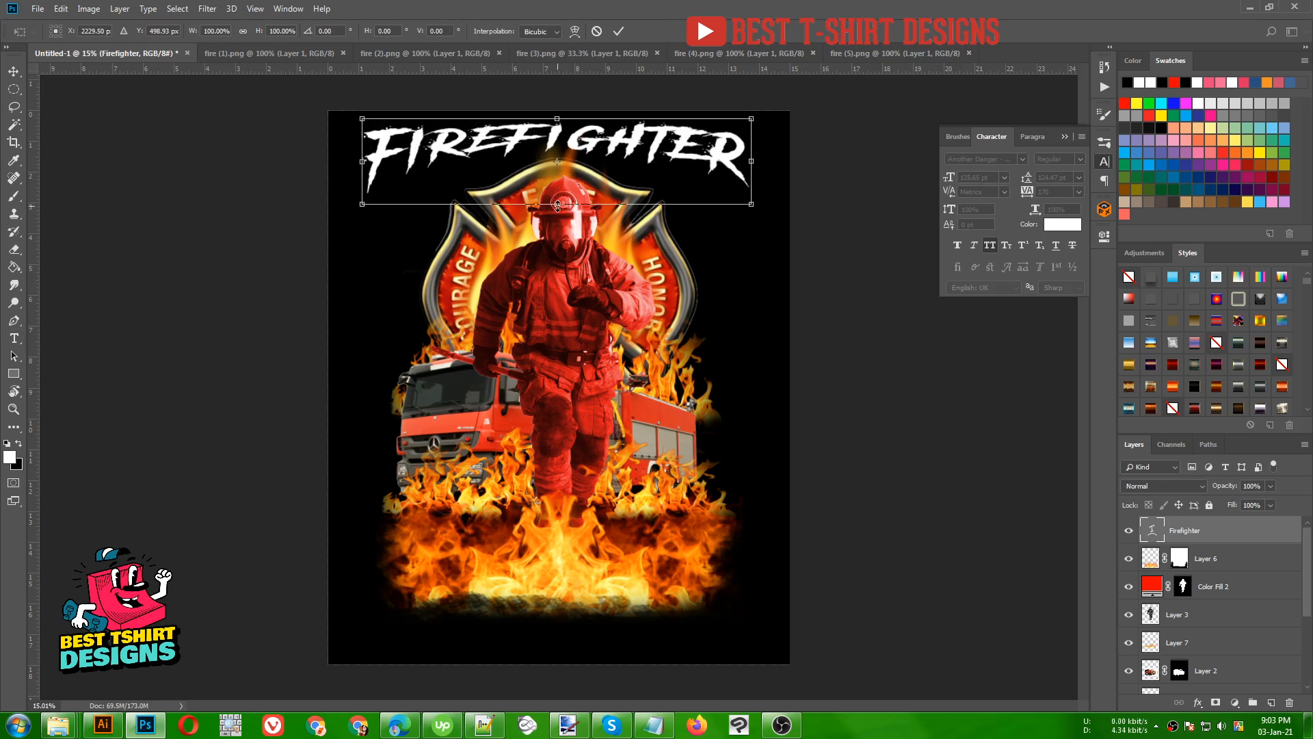
drag(558, 203, 557, 241)
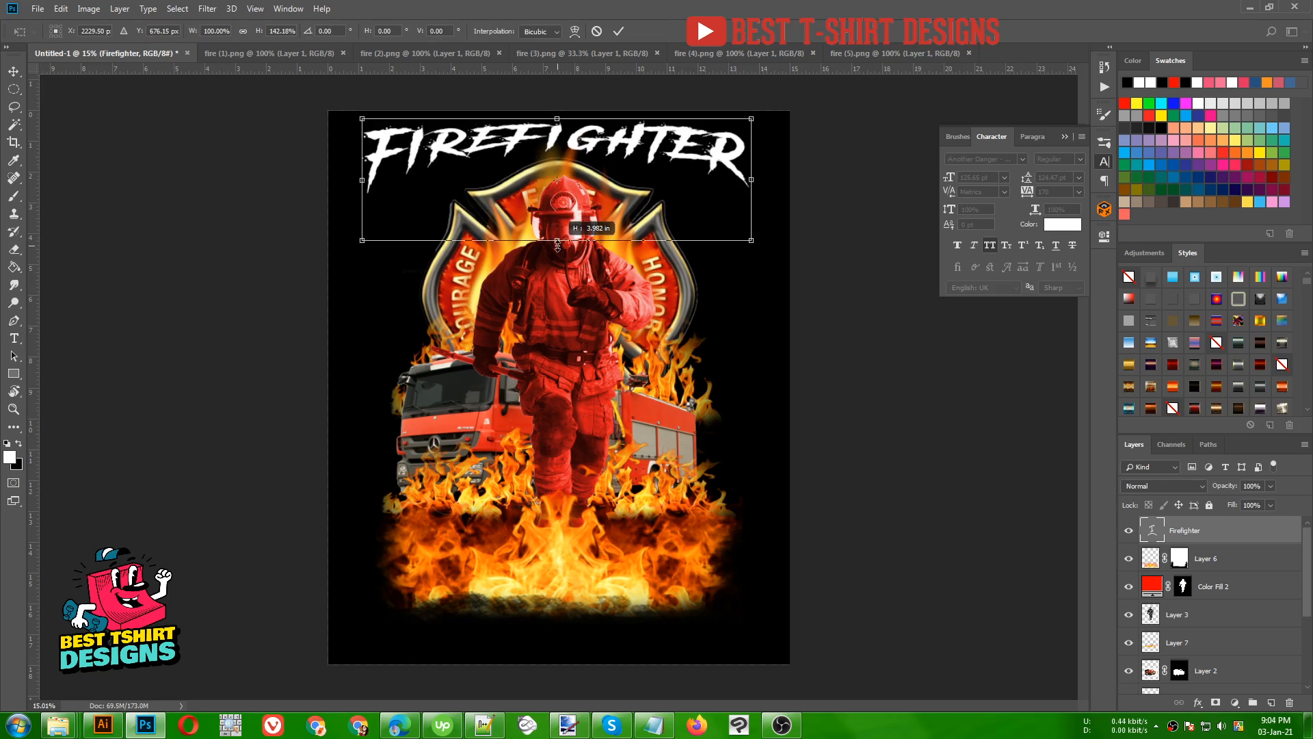
drag(558, 245, 557, 243)
key(Return)
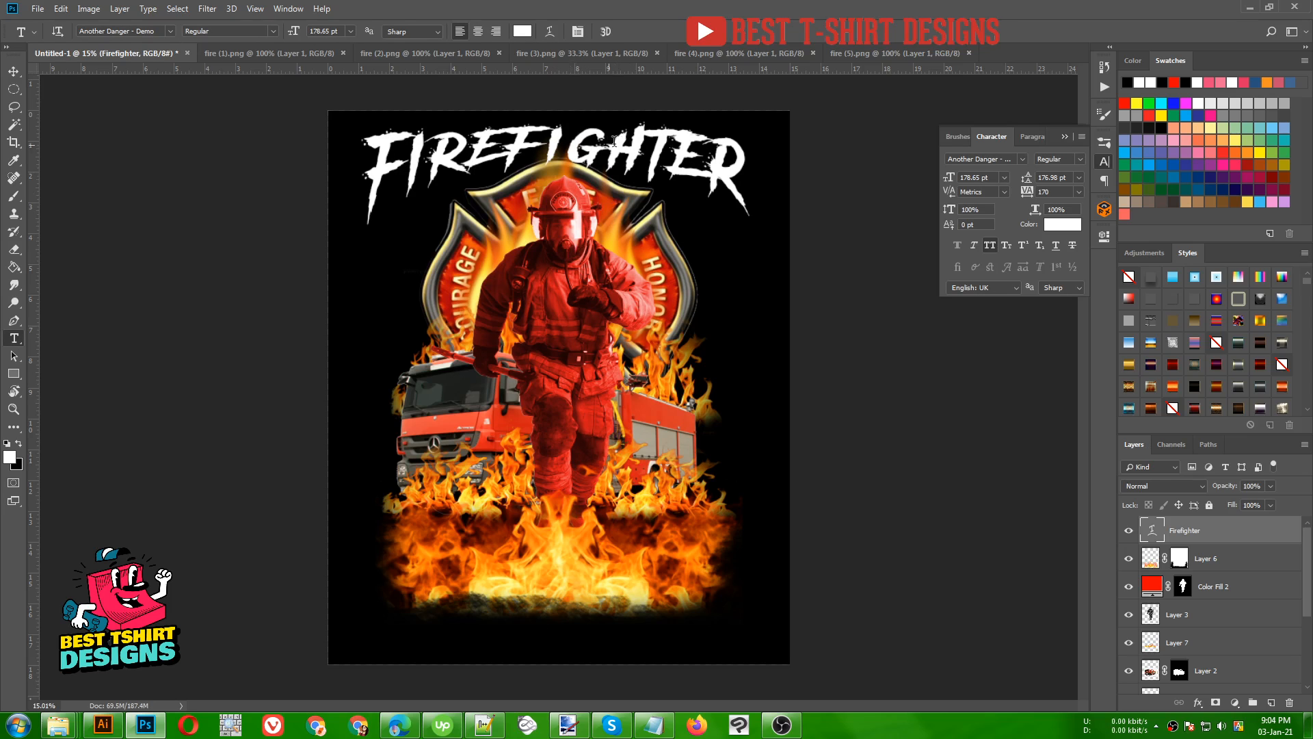
- Stretch the Firefighter text's height downward again, by about 146%, and apply the transform
key(ctrl+t)
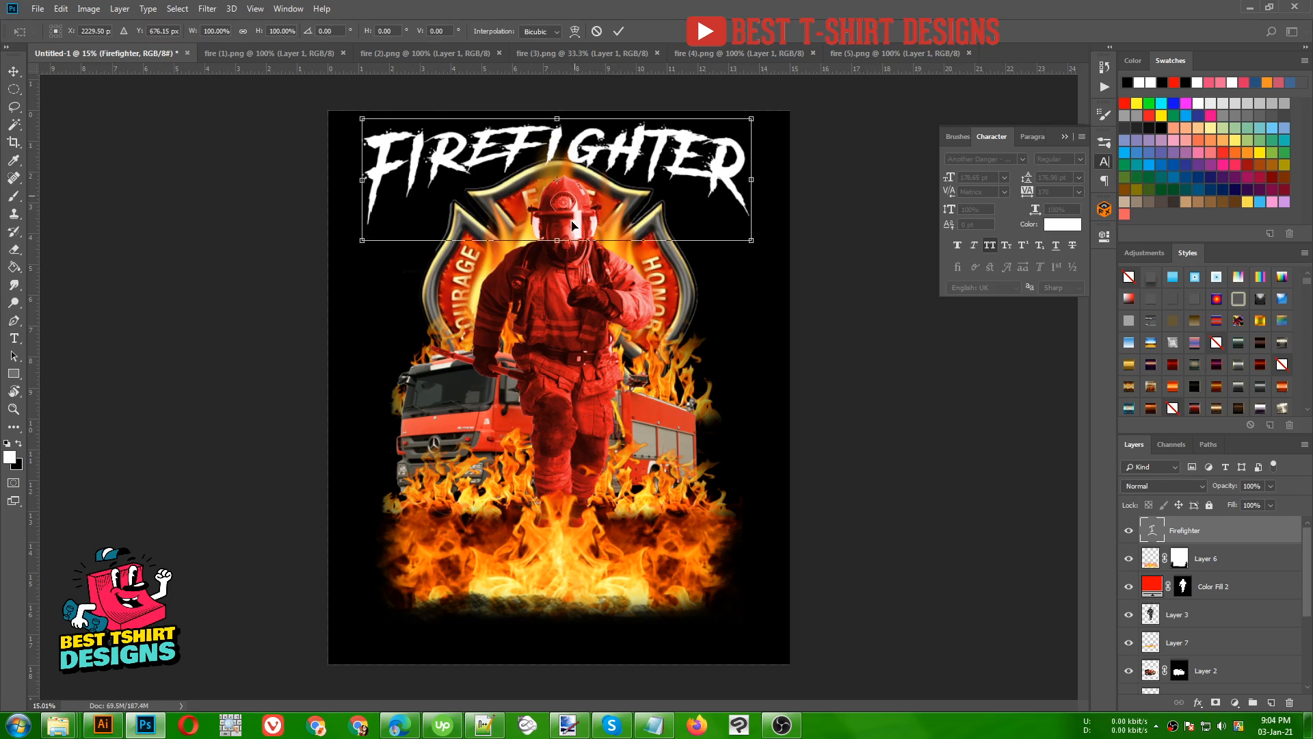
drag(558, 240, 560, 292)
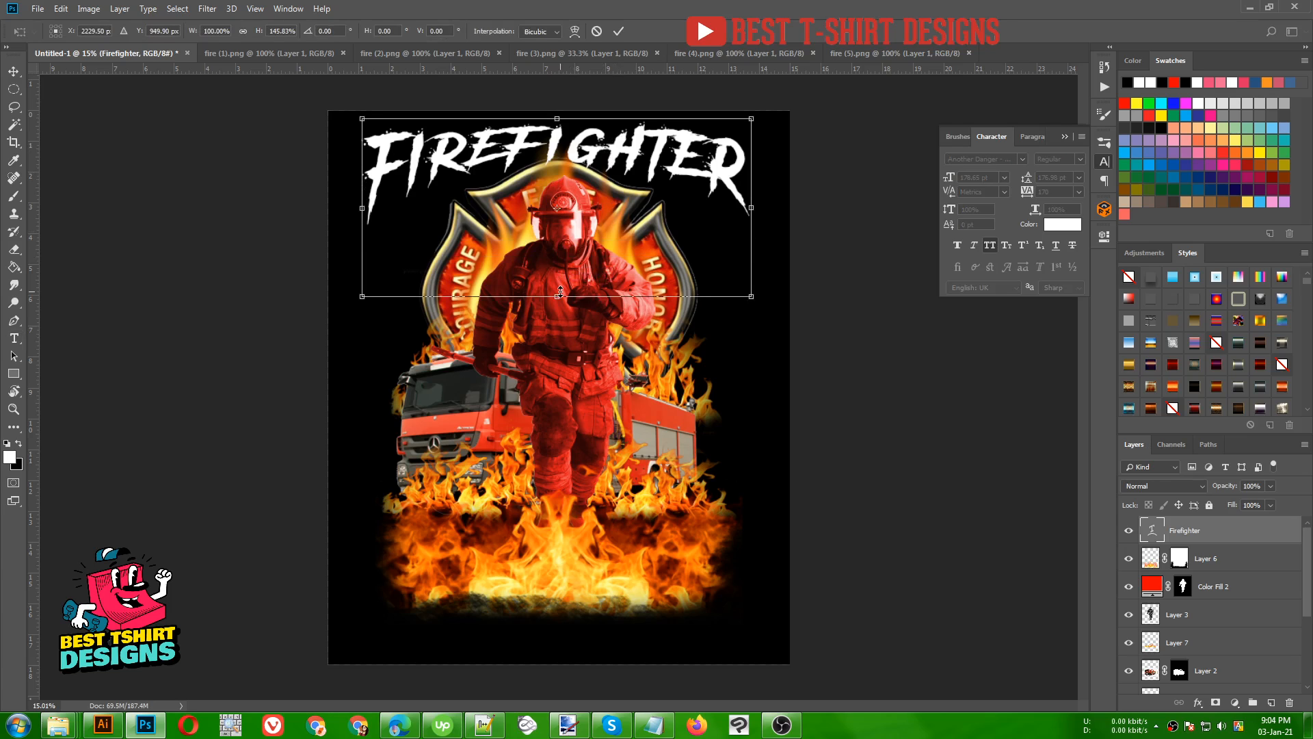
key(t)
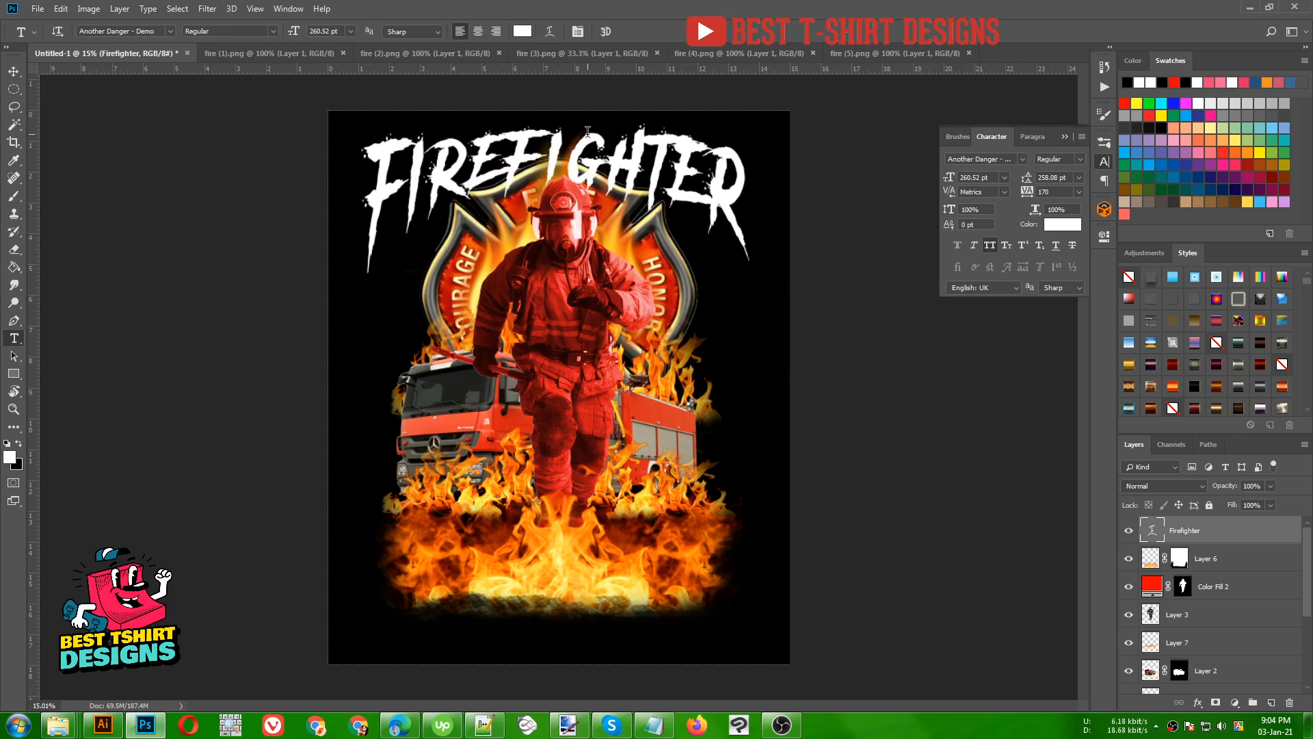
key(v)
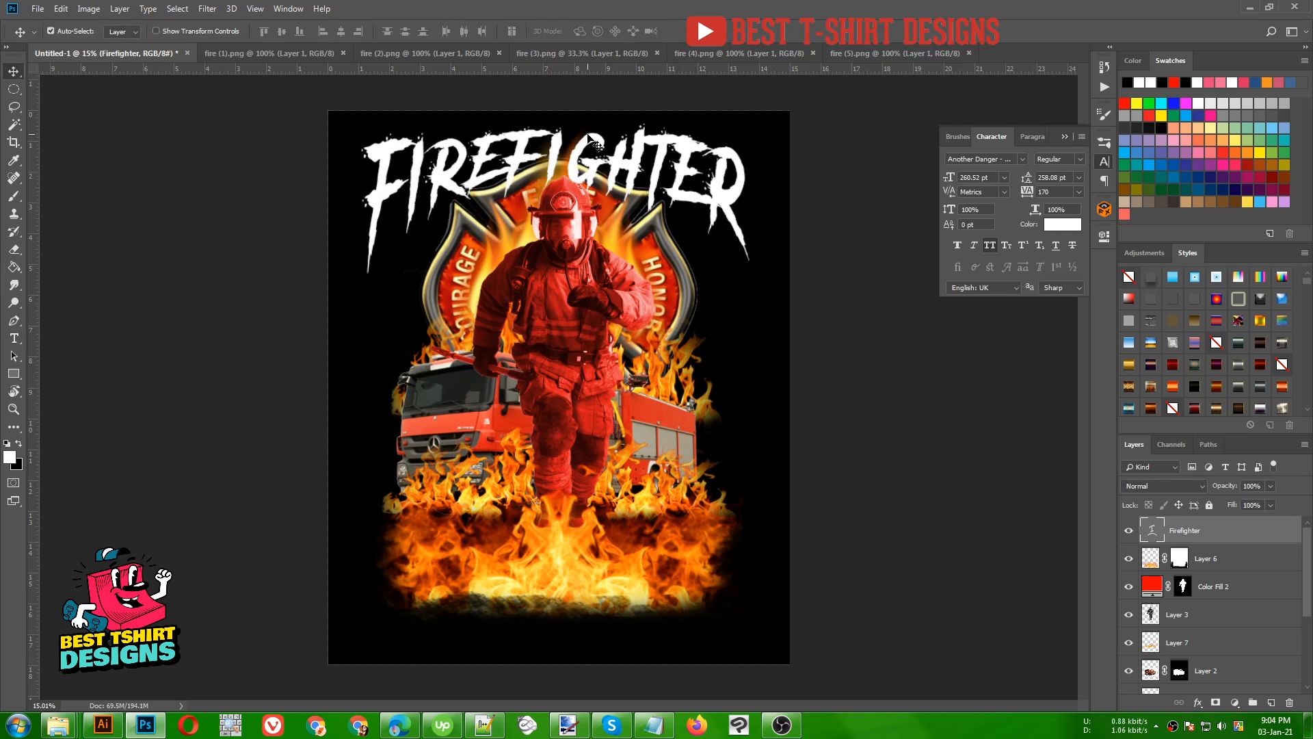
- Copy "bring it on" from the Notepad note and paste it as a new text layer below the flames in the Photoshop artwork
click(653, 725)
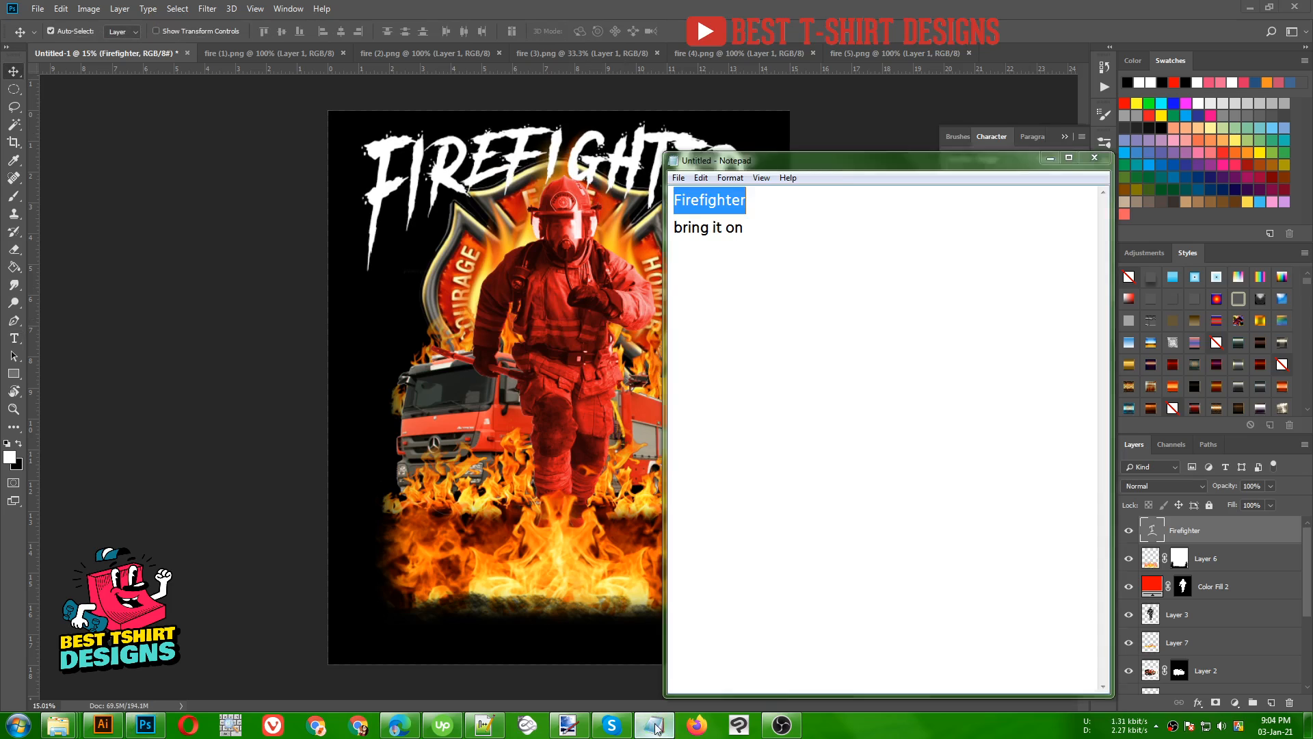
drag(743, 234, 683, 241)
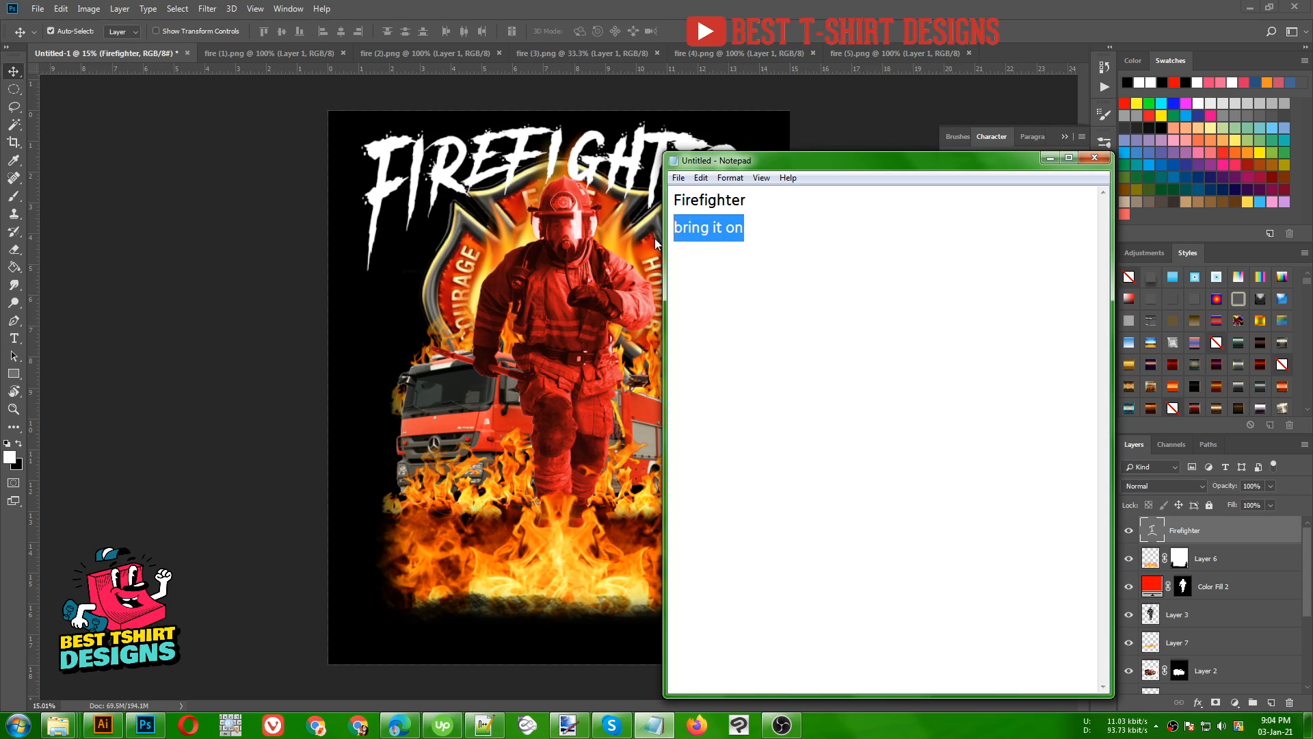
click(527, 467)
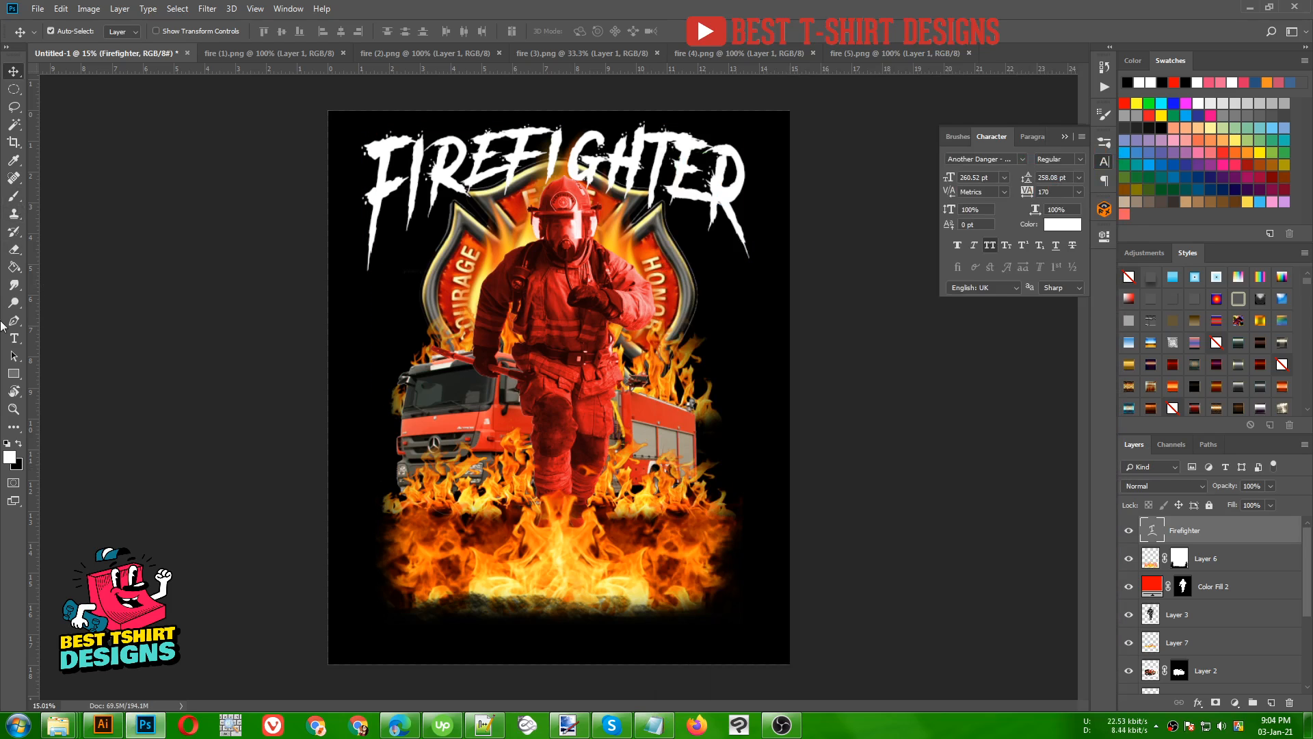
click(13, 338)
click(422, 627)
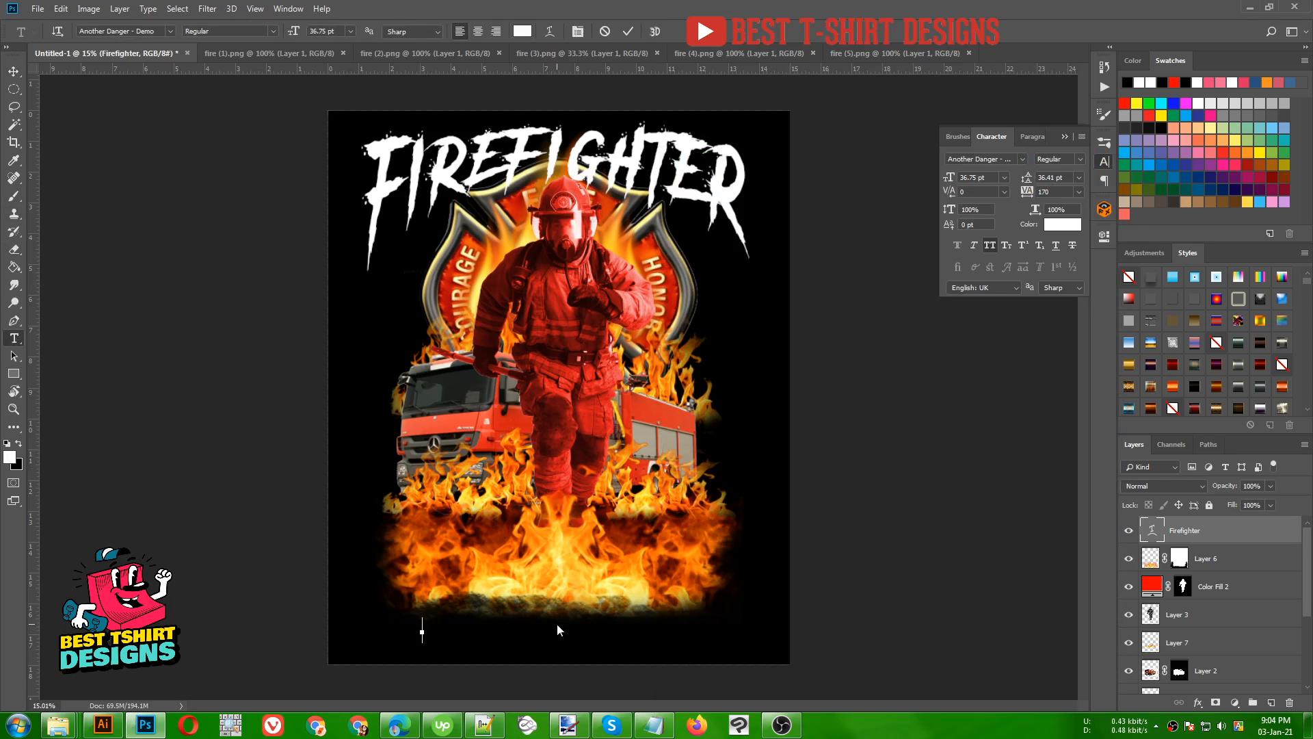
text(BRING IT ON)
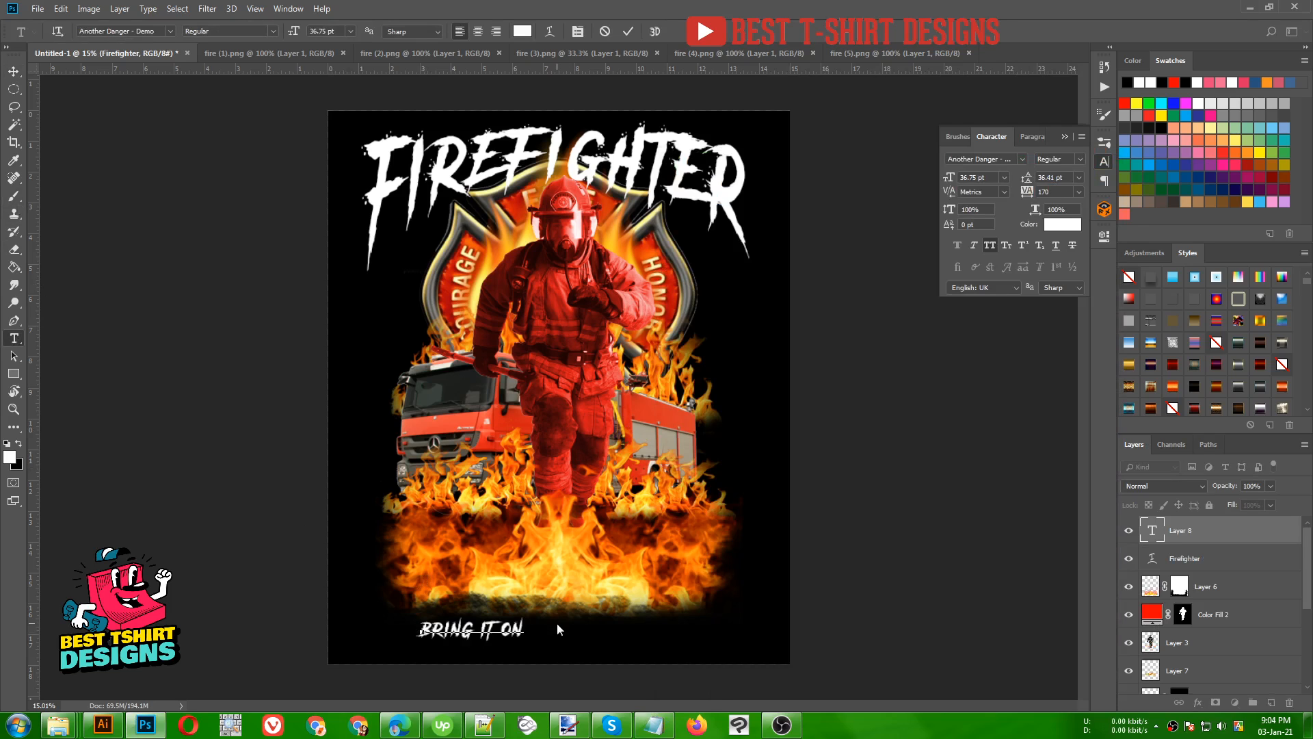
key(ctrl)
click(628, 32)
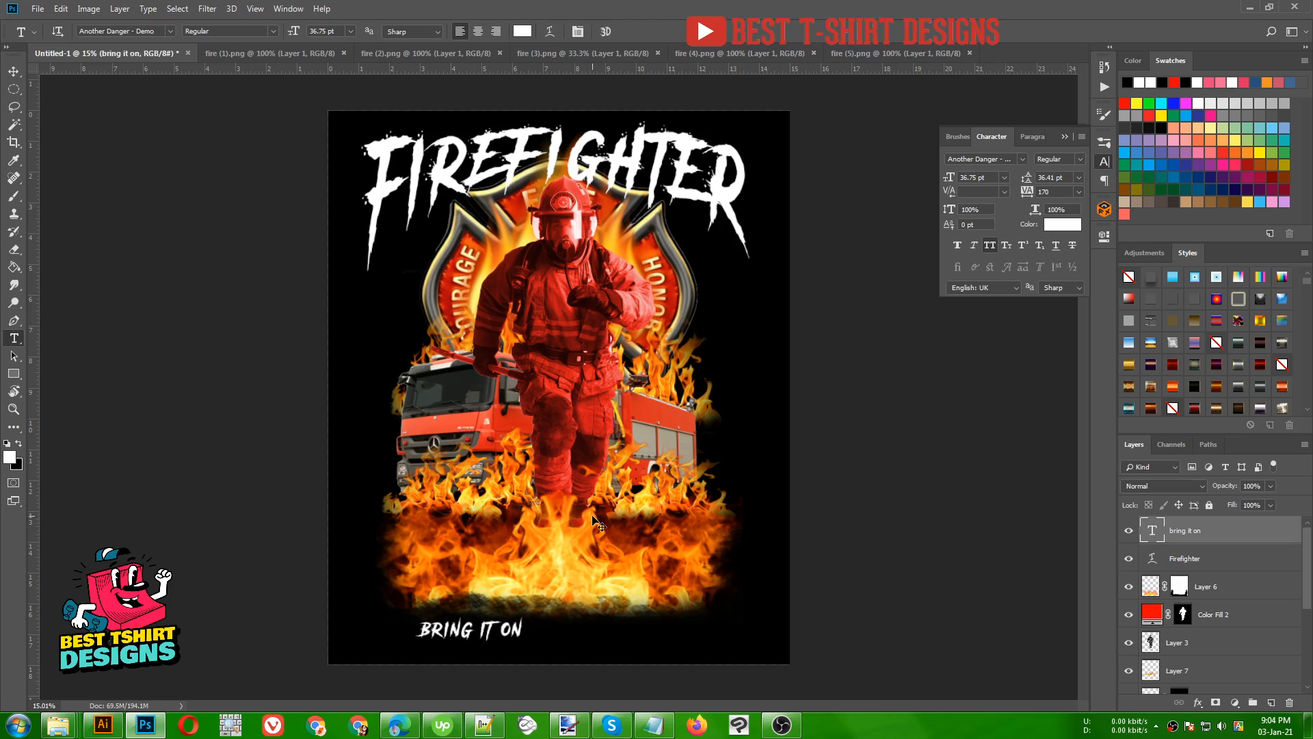
- Scale the "bring it on" text proportionally to about 351% and center it over the lower edge of the flames
key(ctrl+t)
drag(525, 616, 649, 547)
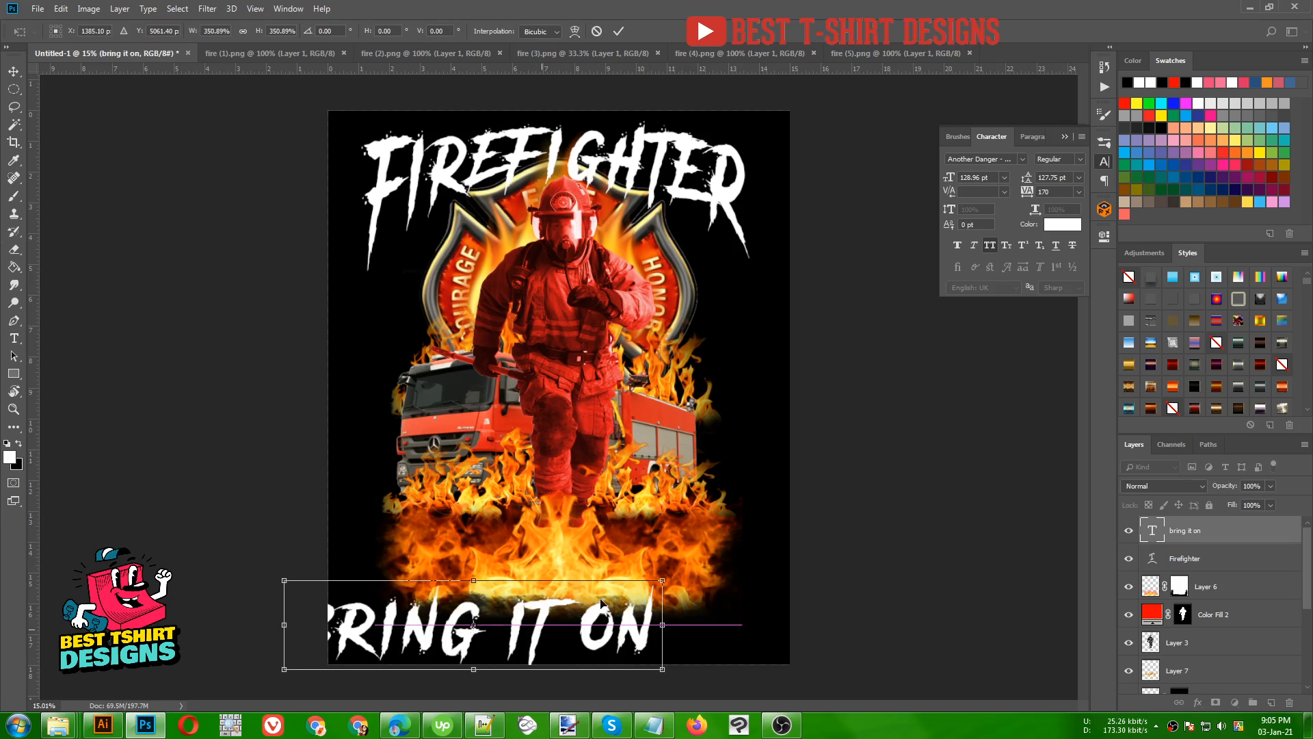
drag(545, 634, 629, 582)
key(Return)
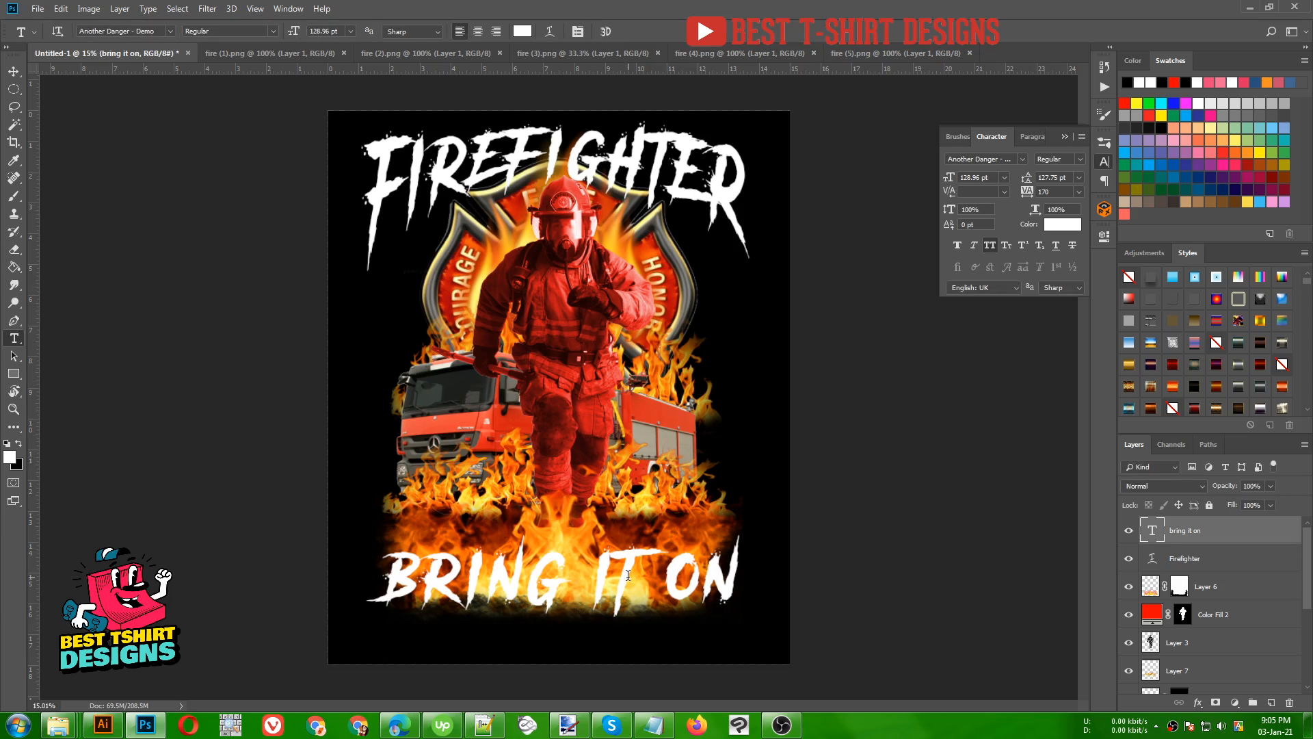
key(v)
drag(630, 593, 626, 611)
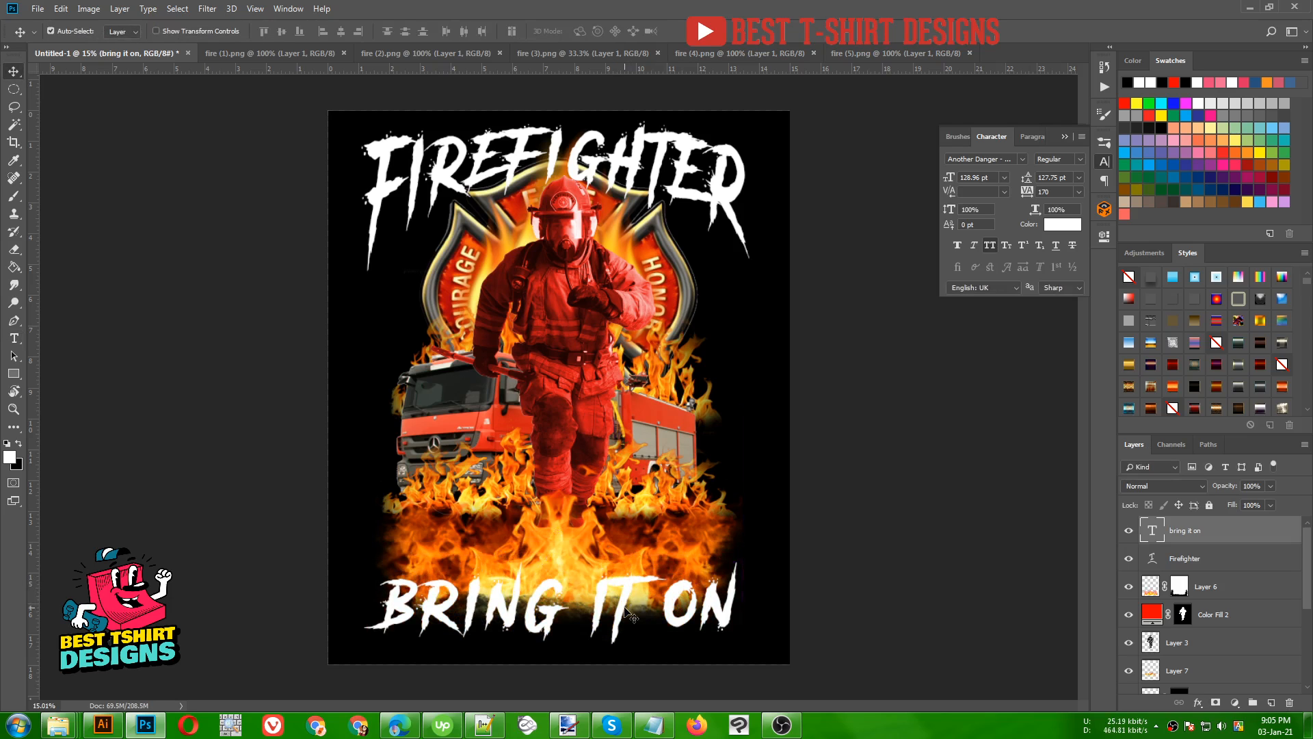
- Move the Layer 6 flames up so they sit just above the "bring it on" lettering, and reselect that text layer
click(1150, 592)
drag(647, 537, 647, 506)
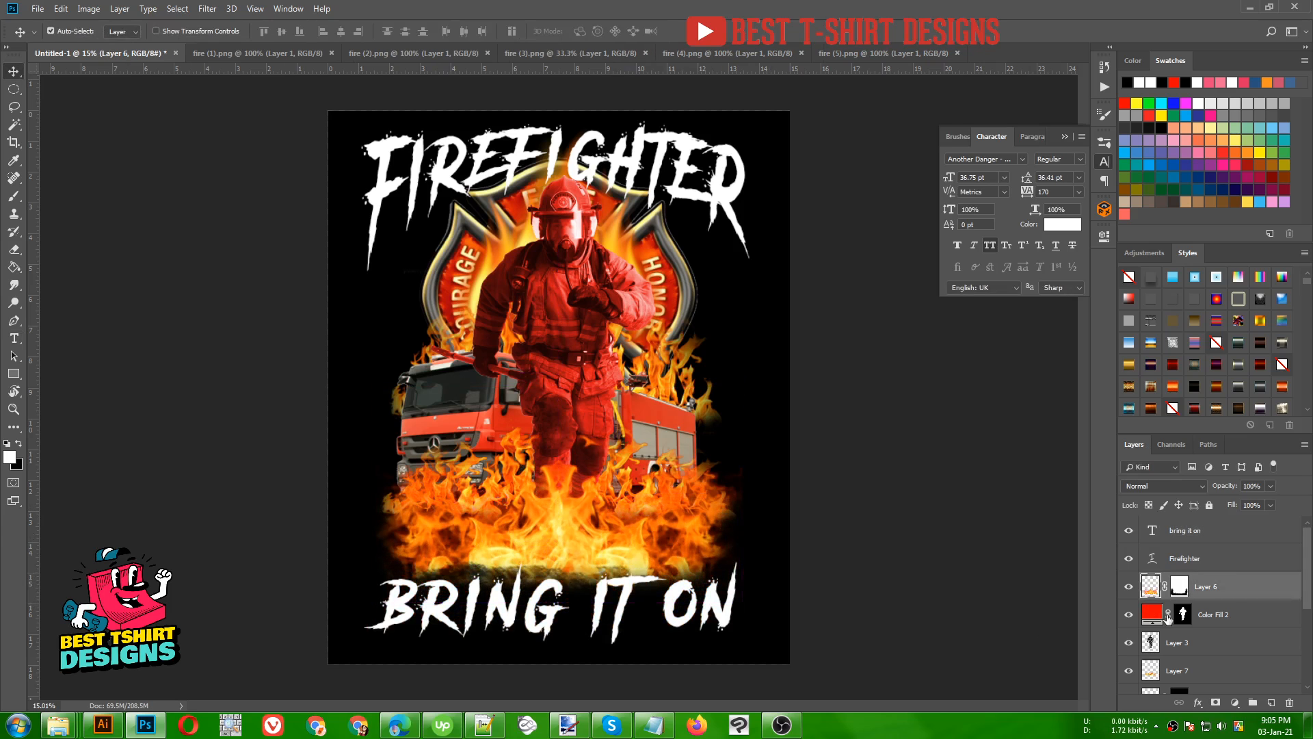
click(1190, 538)
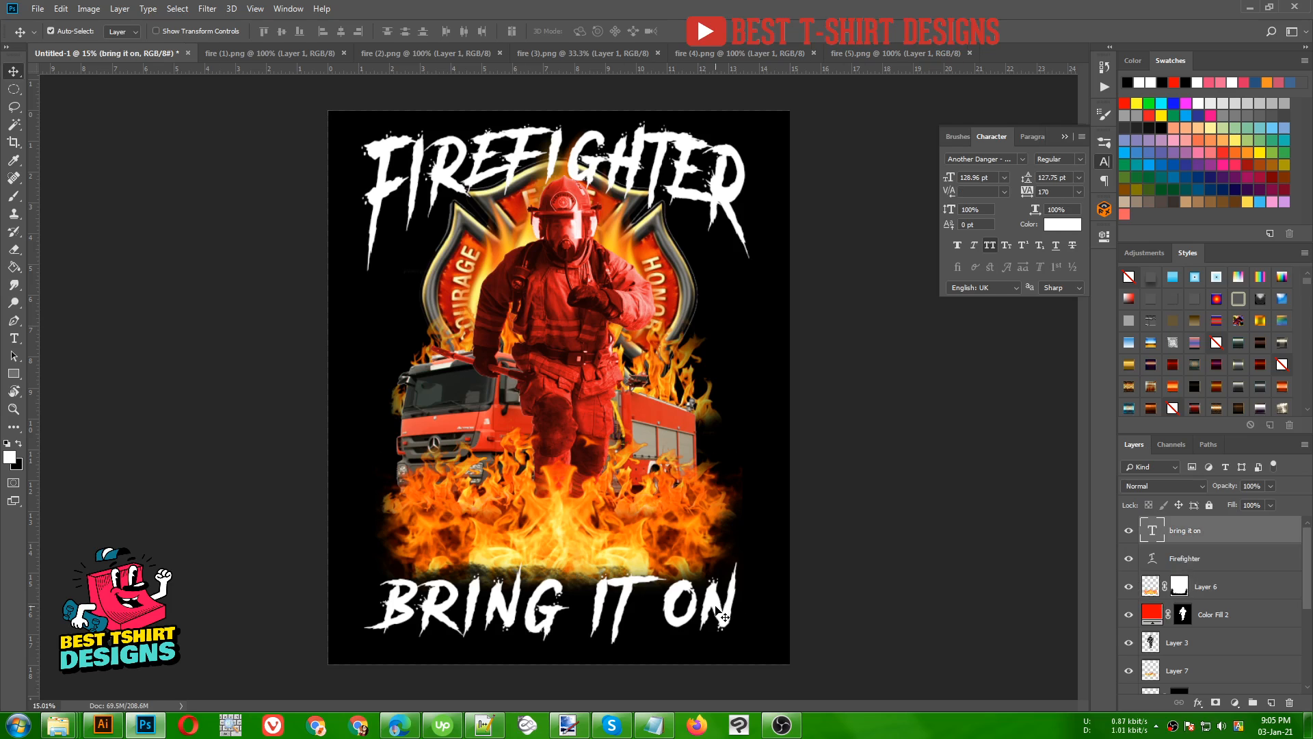
- Move the "bring it on" text slightly up onto the flames' lower edge and enlarge it proportionally to about 138 pt
drag(721, 609, 720, 588)
key(ctrl+t)
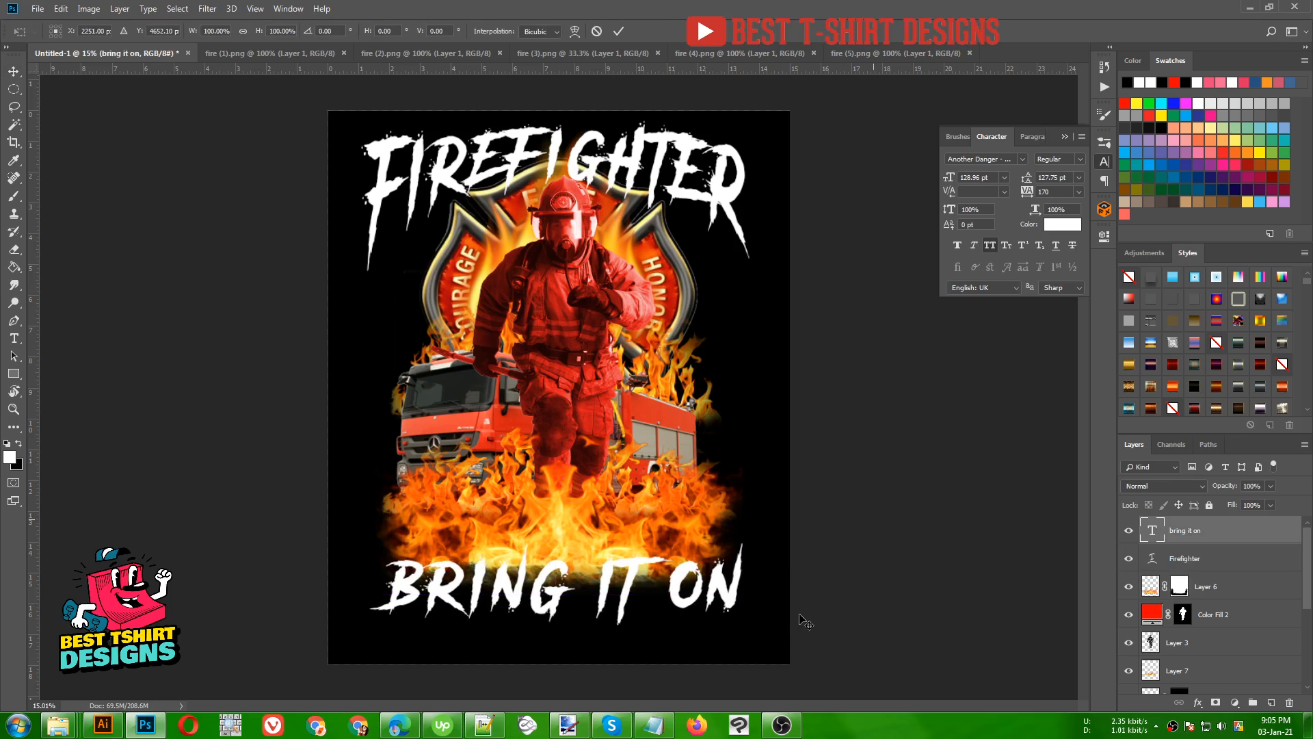
drag(752, 635, 763, 643)
key(Return)
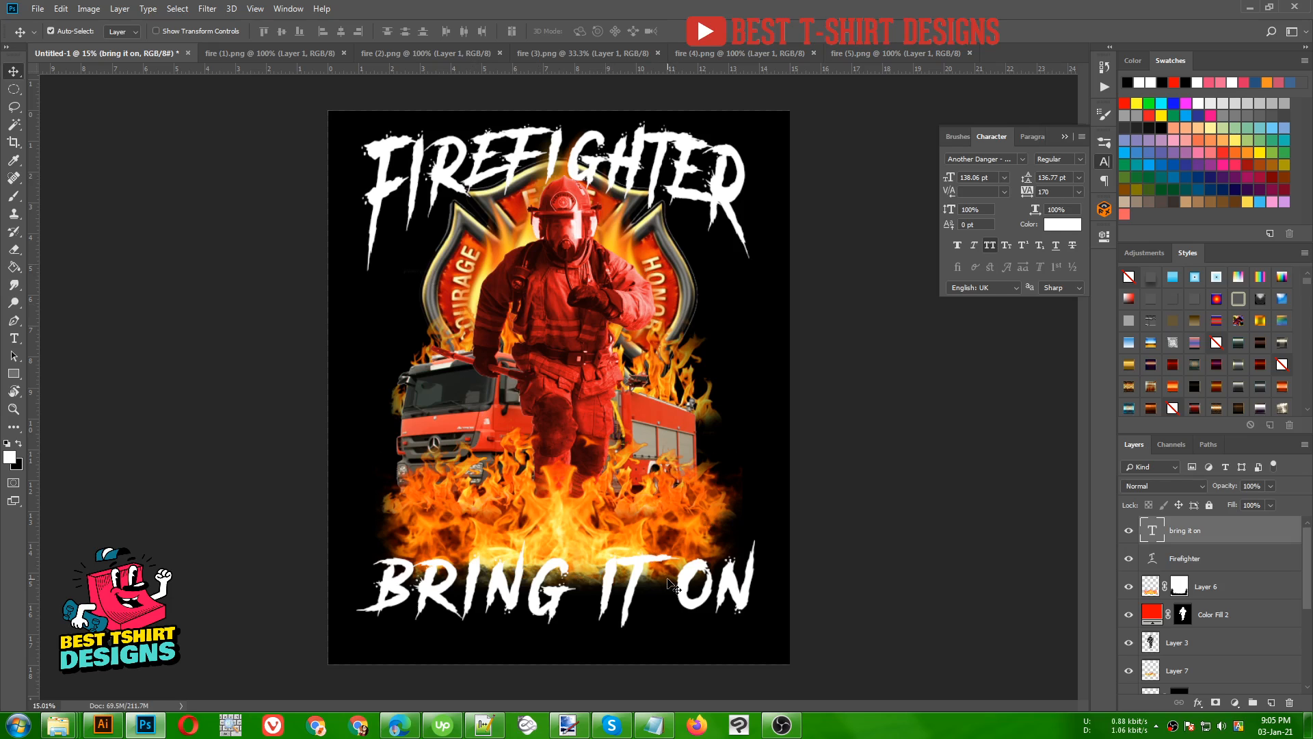
- Convert the "bring it on" and "Firefighter" text layers to shapes
right_click(1198, 537)
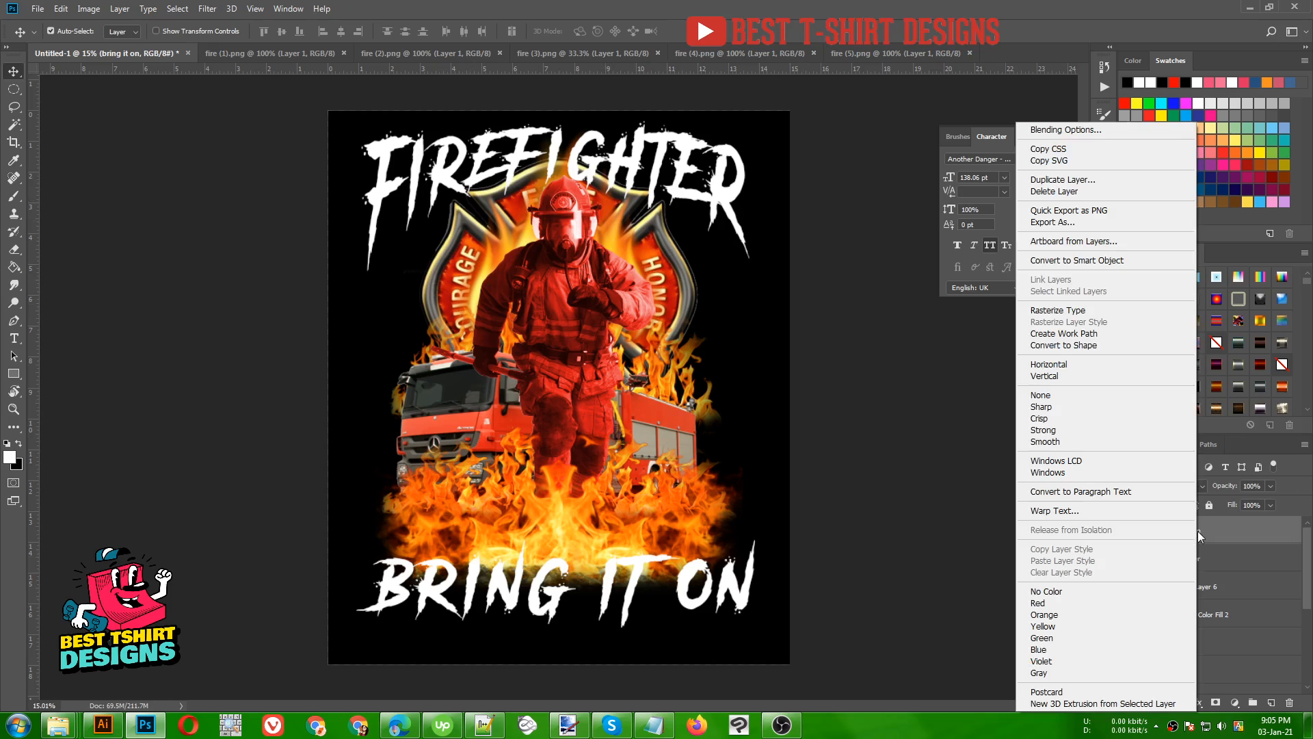
click(1070, 346)
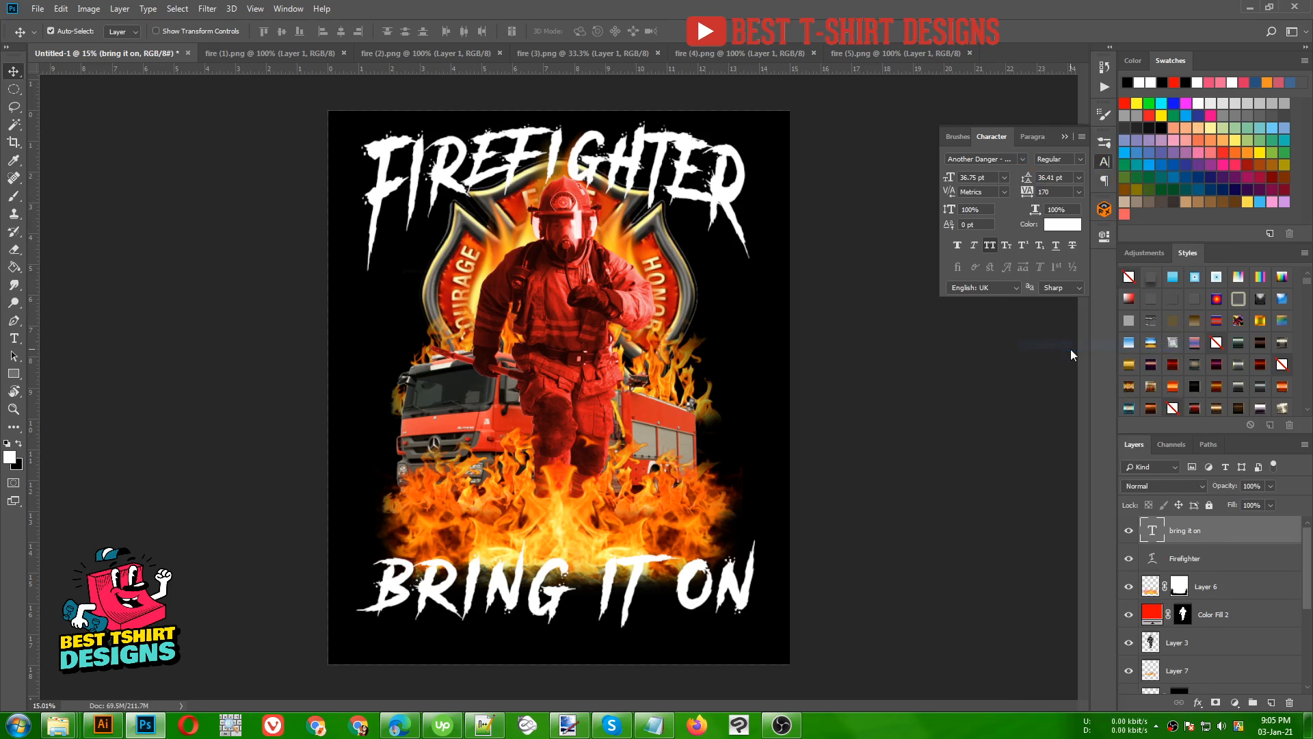
click(1128, 532)
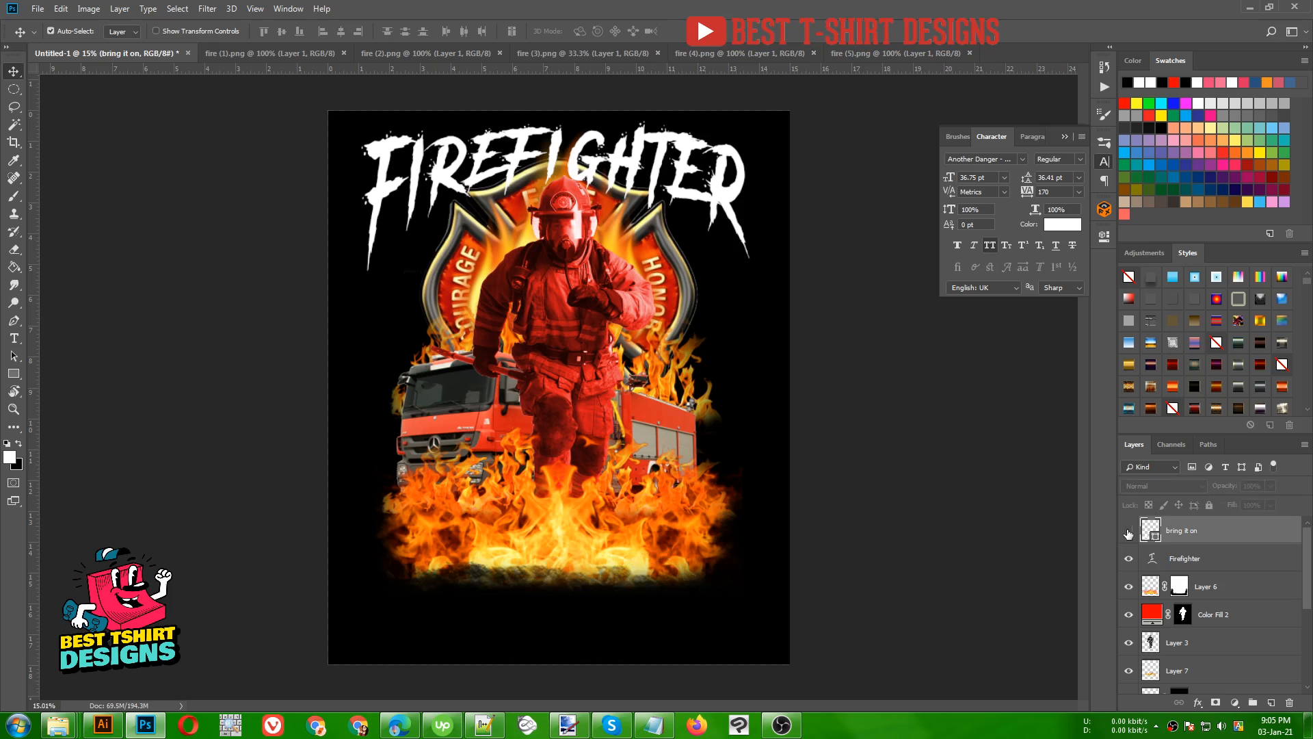
click(1128, 532)
click(1185, 559)
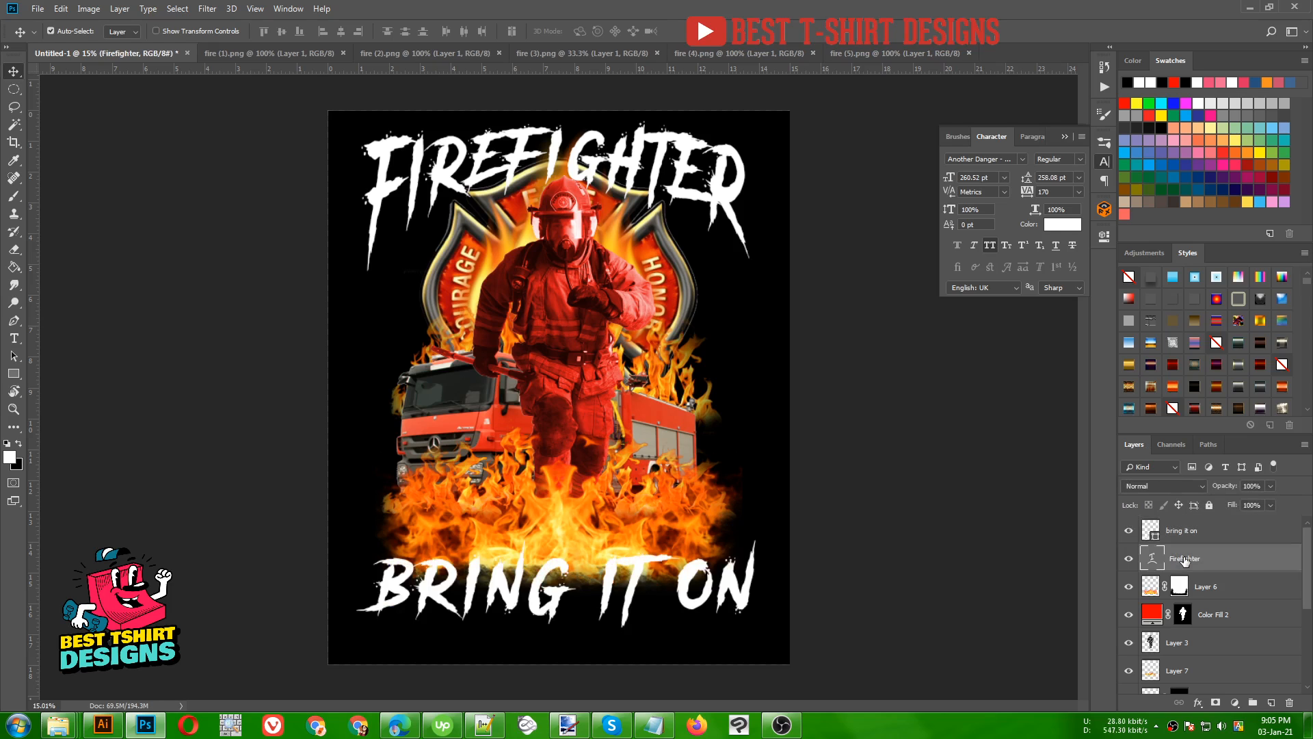
right_click(1185, 559)
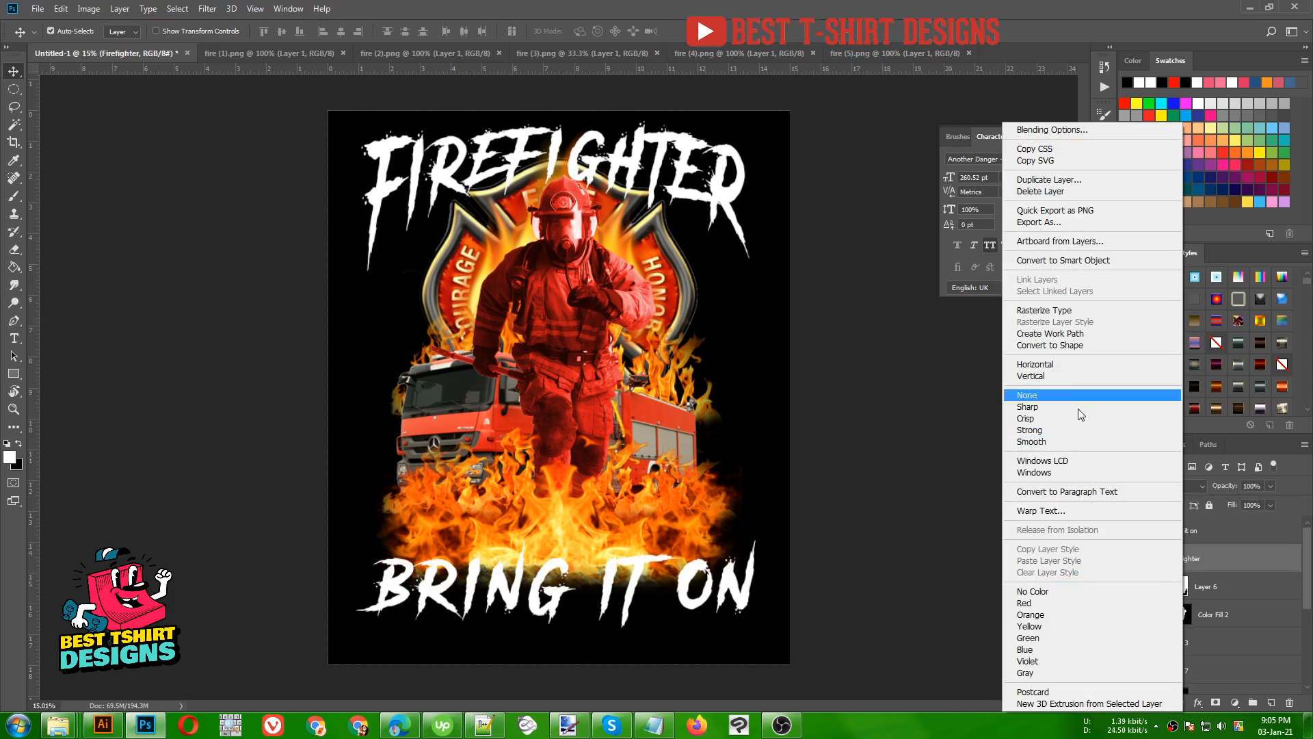
click(1056, 348)
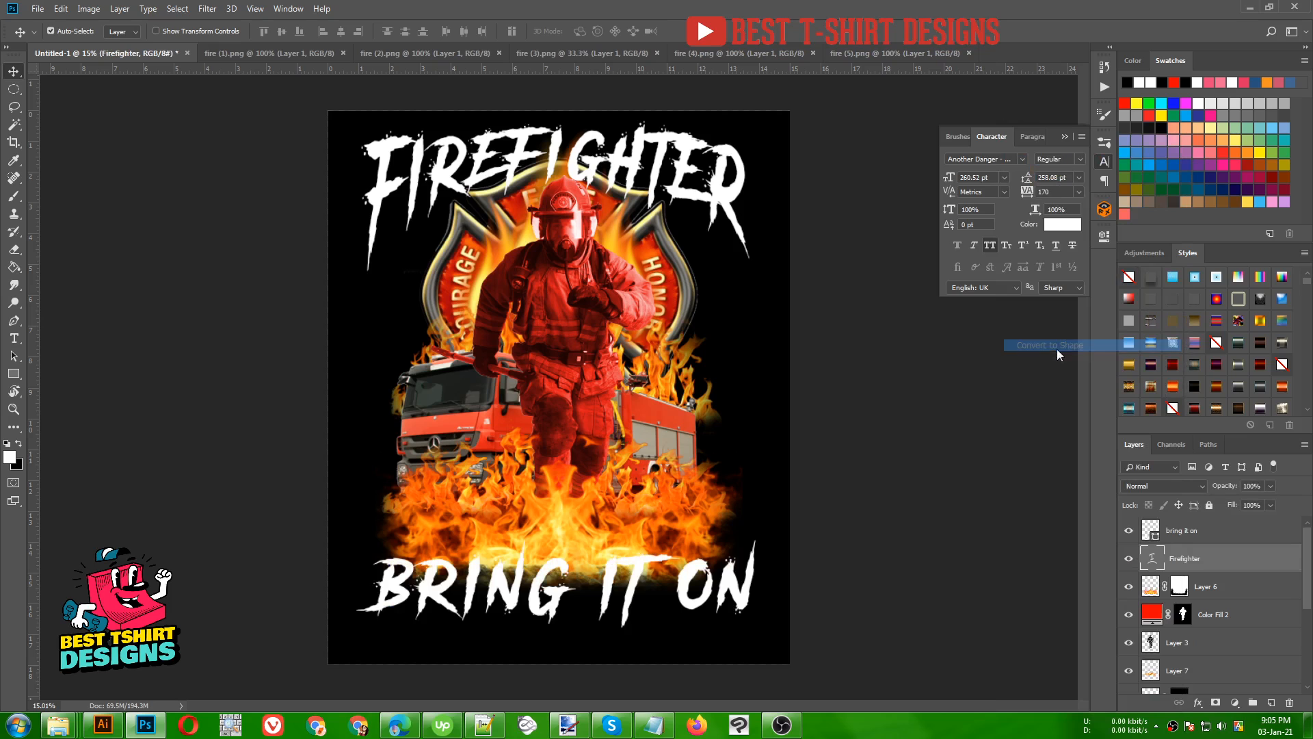
- Load the Firefighter lettering's outline as a selection and expand it by 10 pixels
ctrl+click(1148, 558)
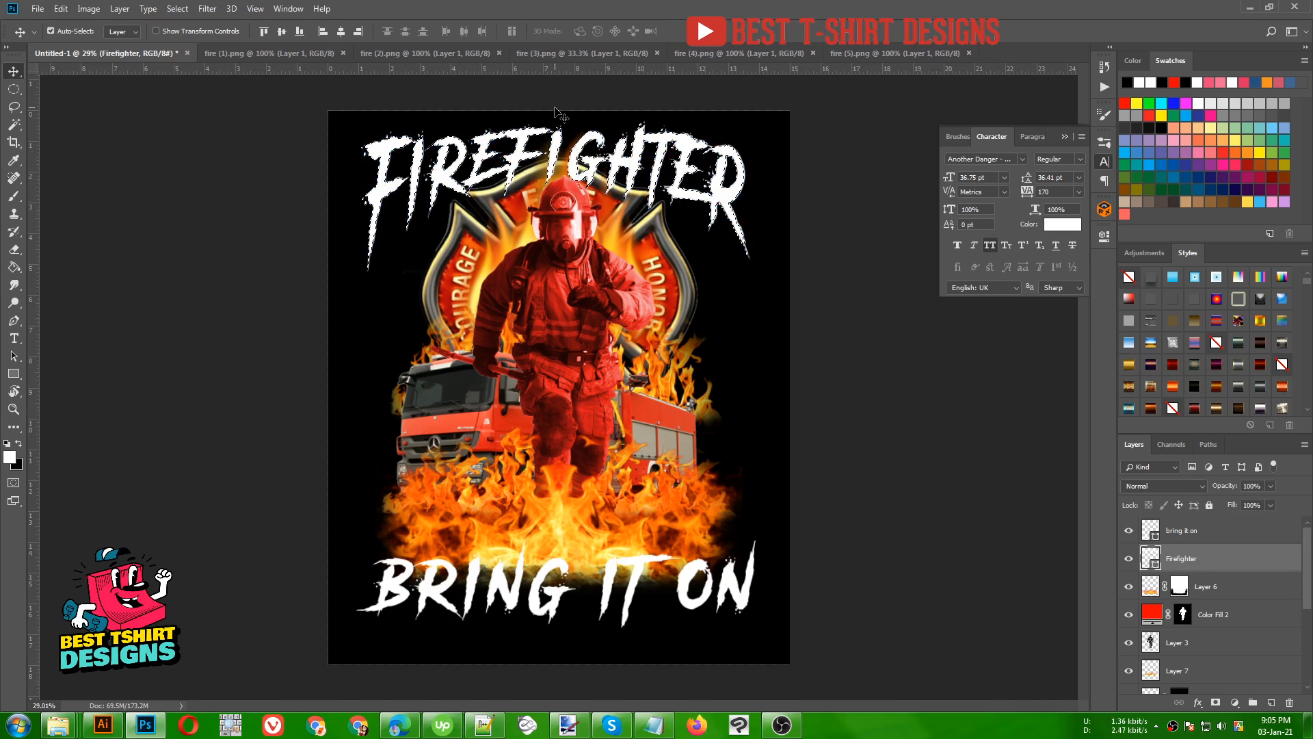
scroll(557, 127, up, 3)
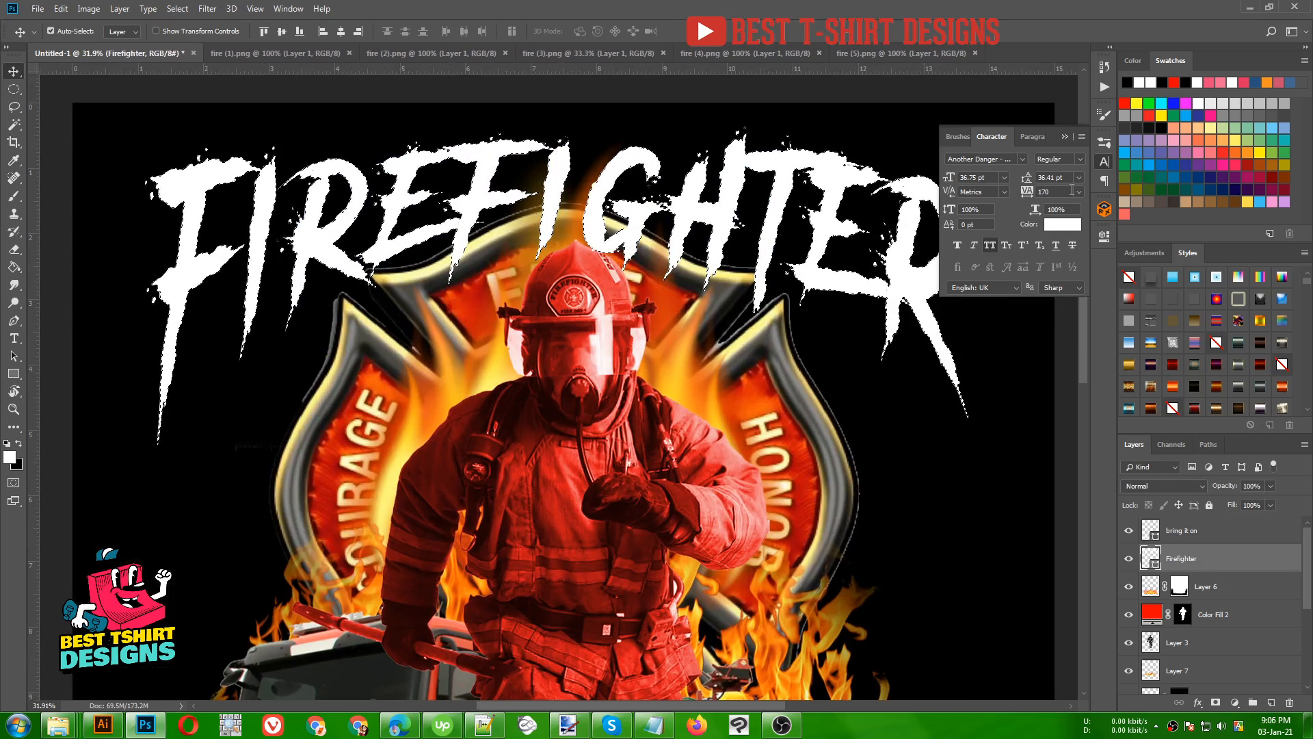
click(1104, 161)
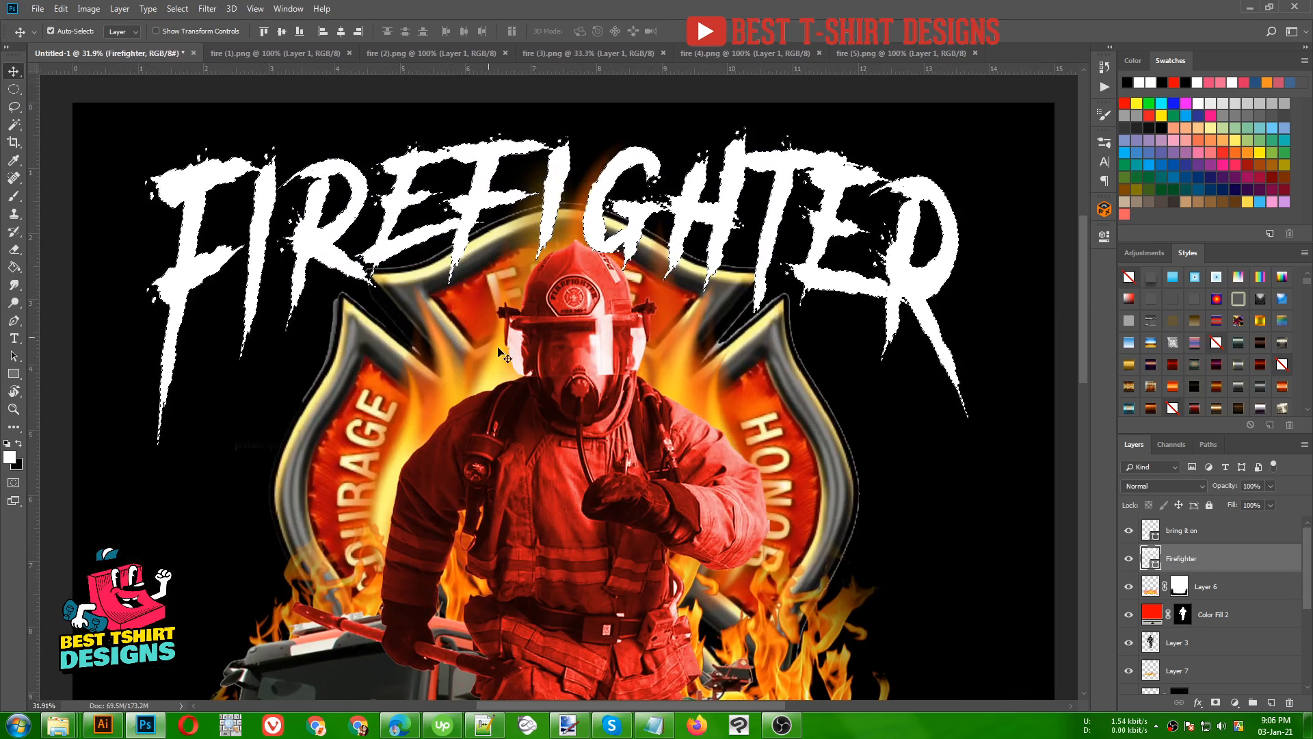
click(177, 9)
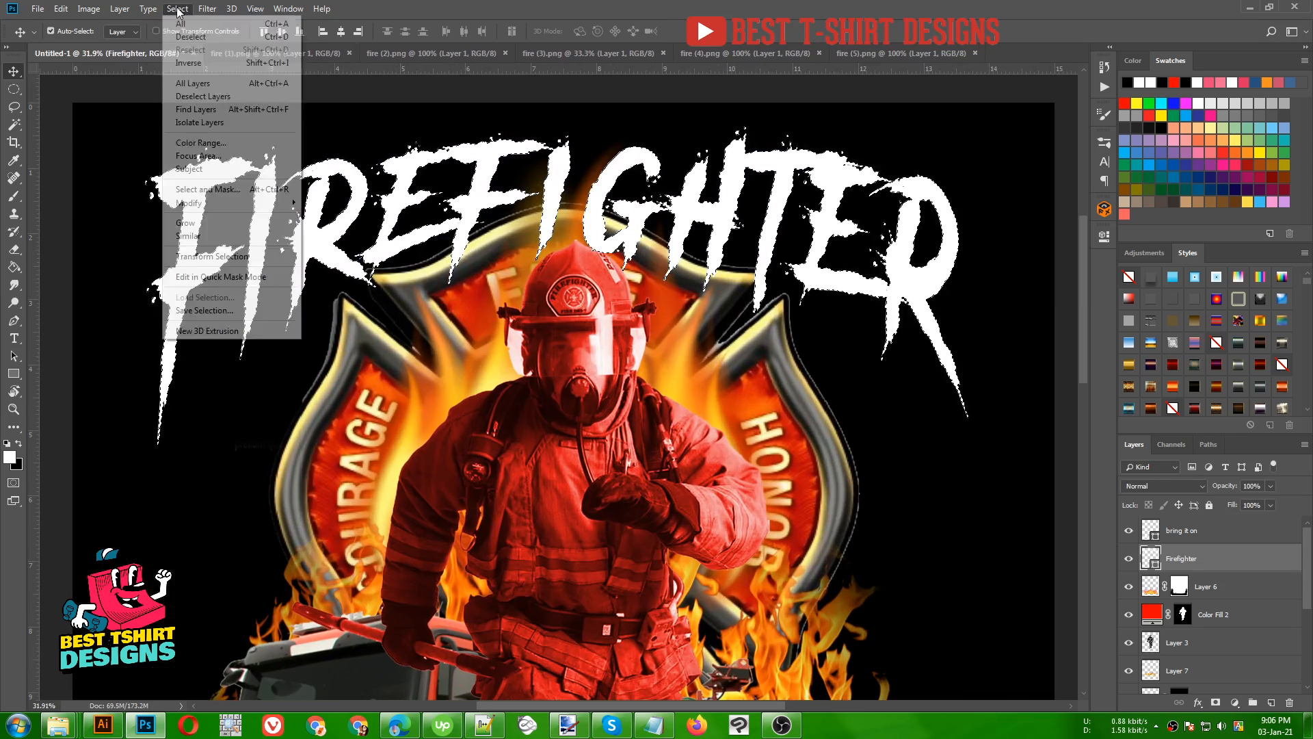
mouse_move(287, 202)
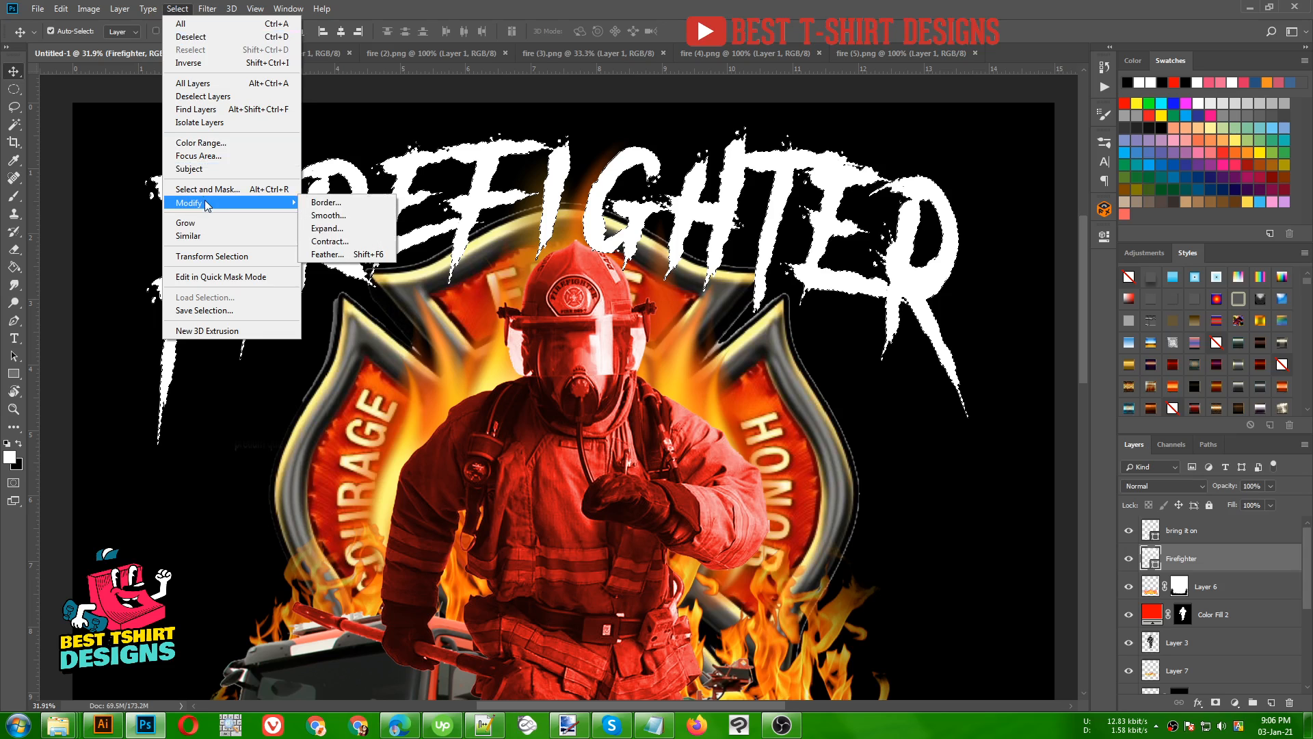
click(328, 229)
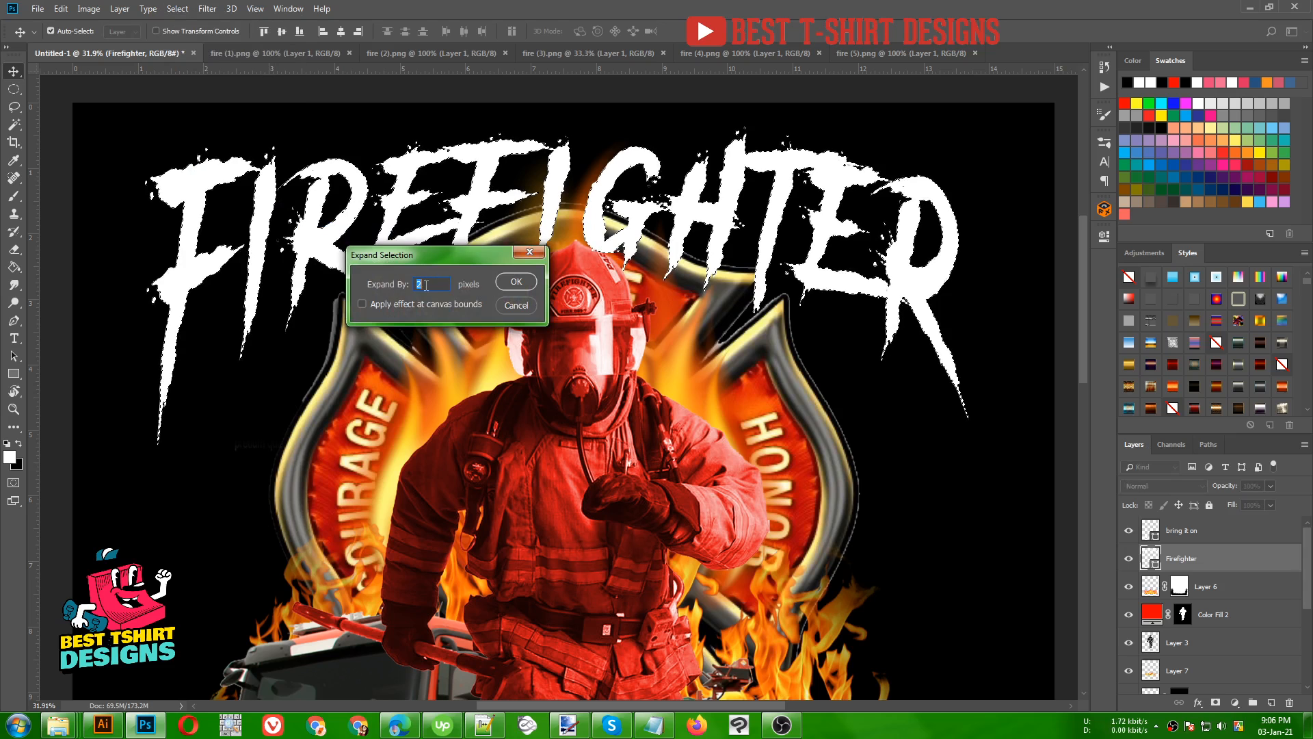
text(10)
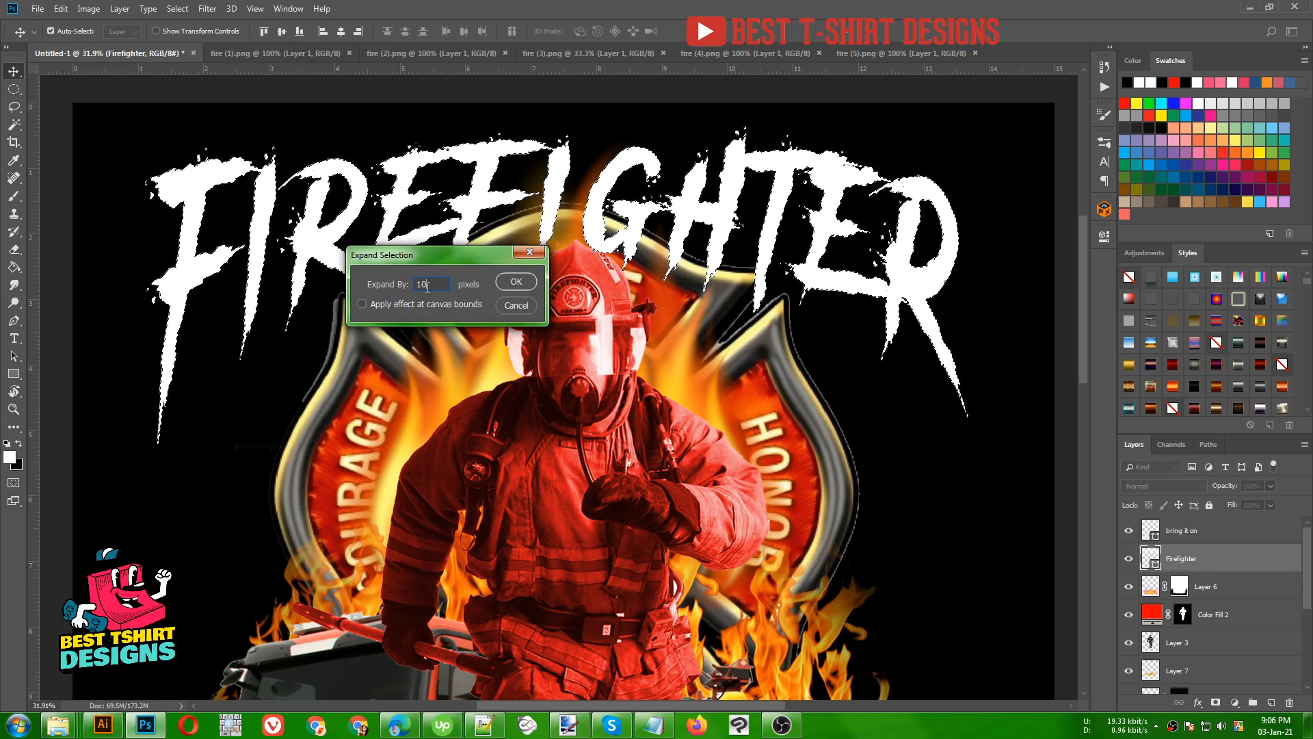
click(508, 282)
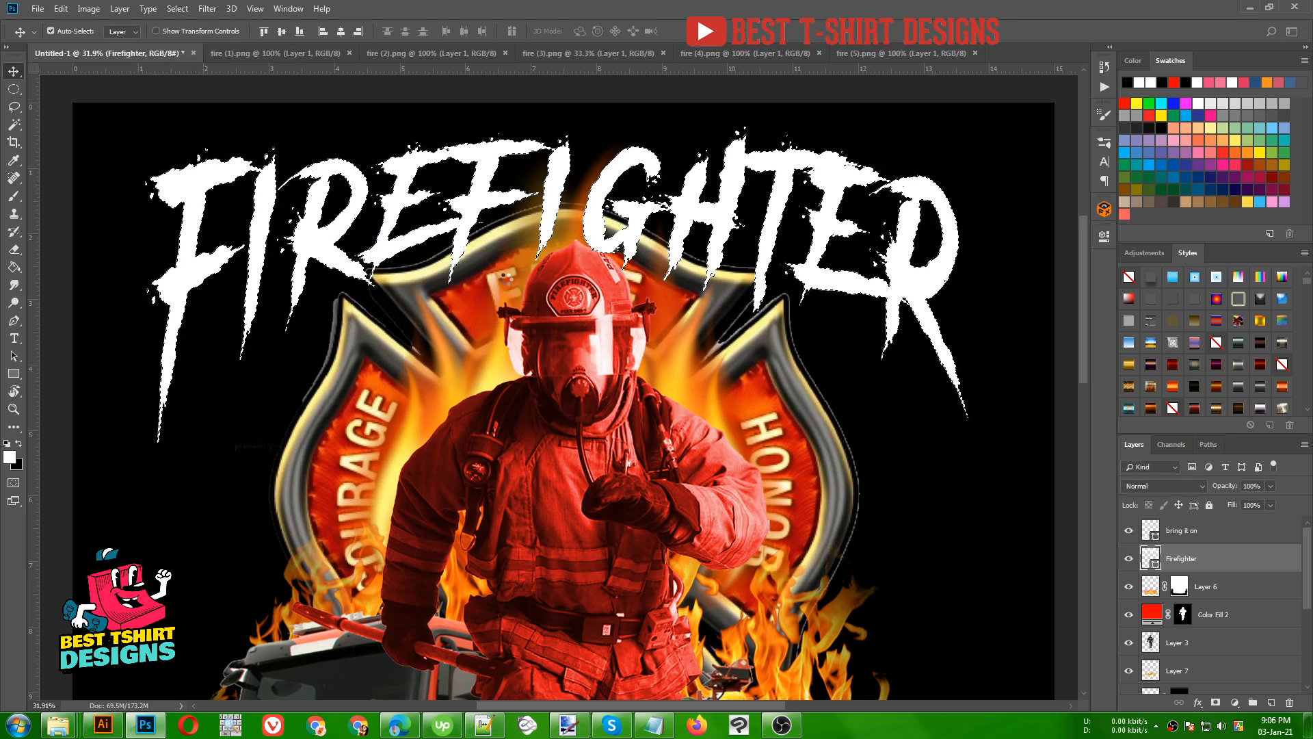
- Paint black on Layer 4's mask within the expanded selection to cut the emblem away around the FIREFIGHTER lettering
scroll(361, 270, up, 3)
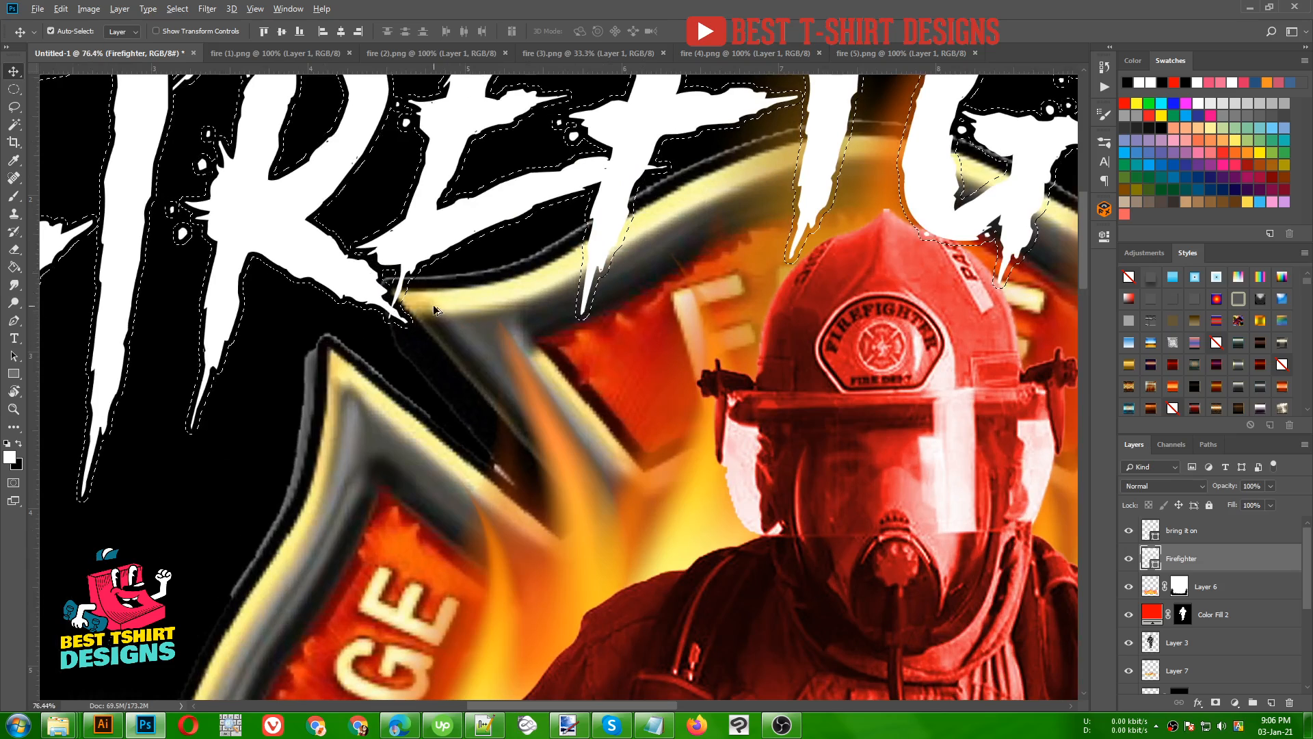
scroll(433, 305, down, 4)
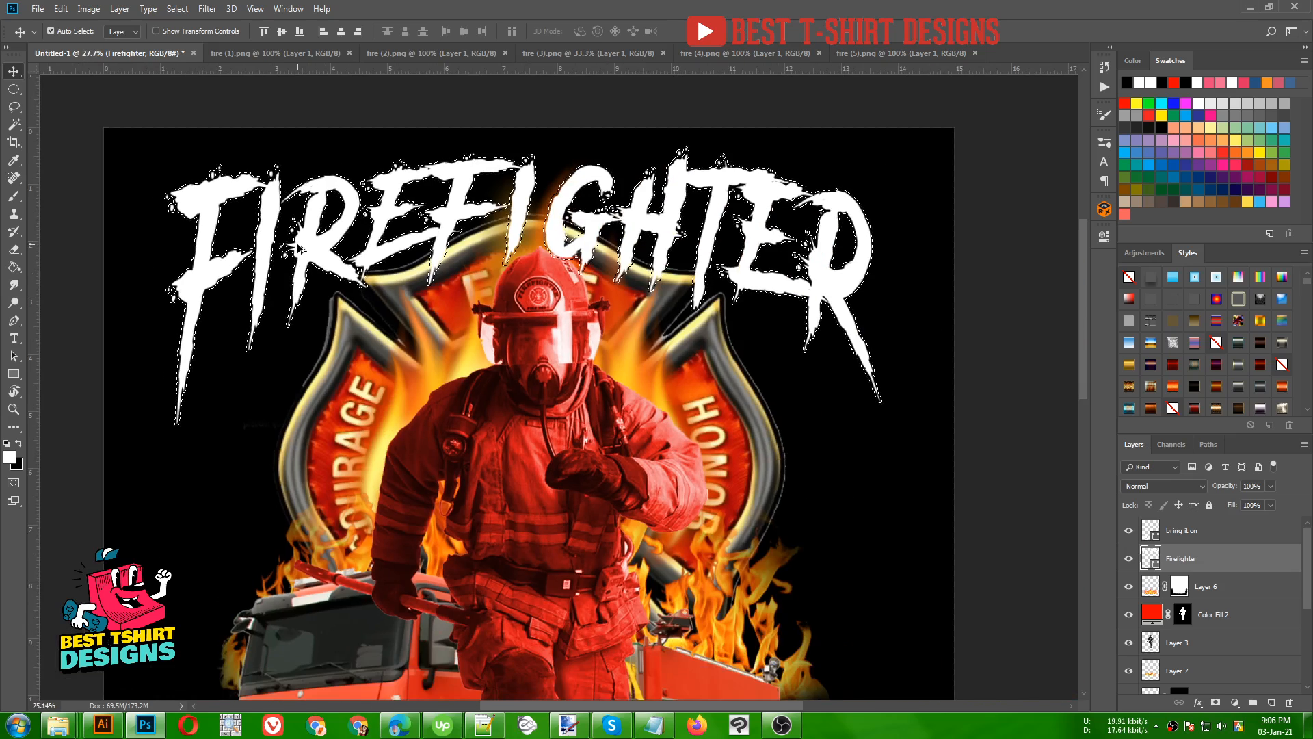
scroll(297, 243, down, 2)
scroll(425, 235, down, 1)
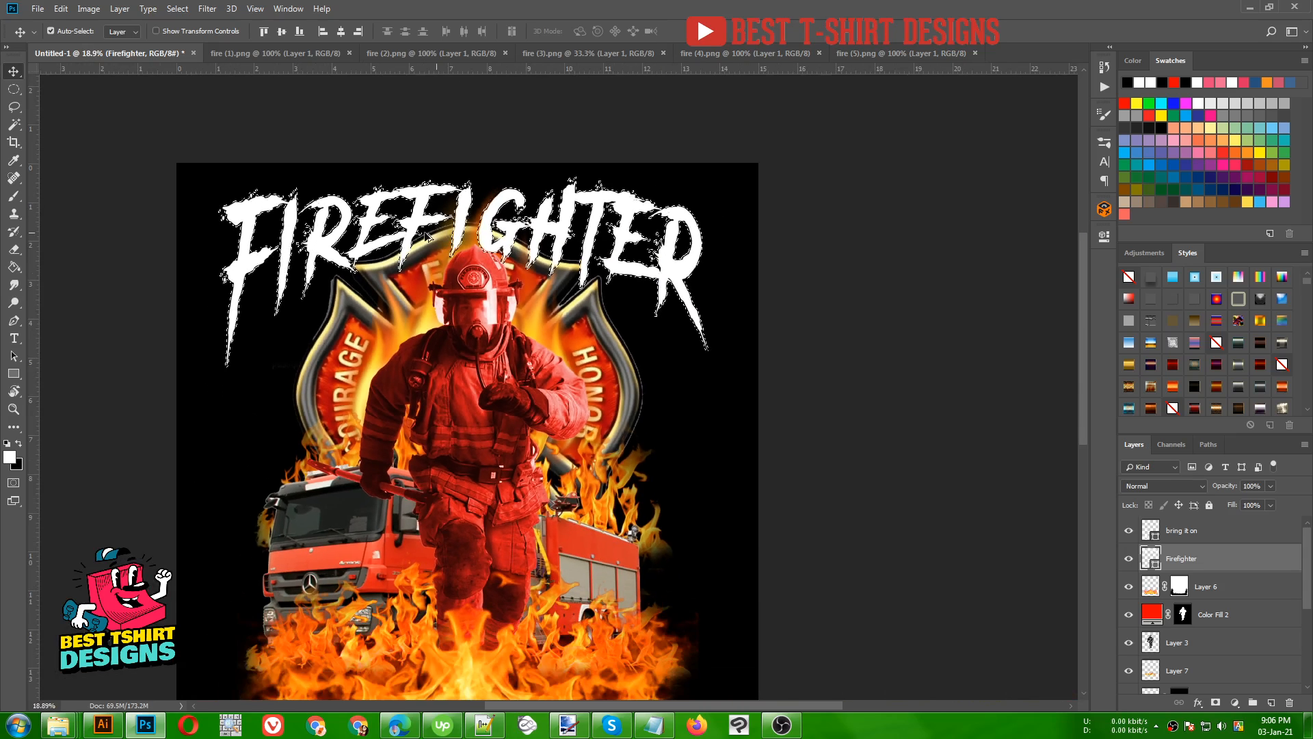
scroll(383, 208, down, 1)
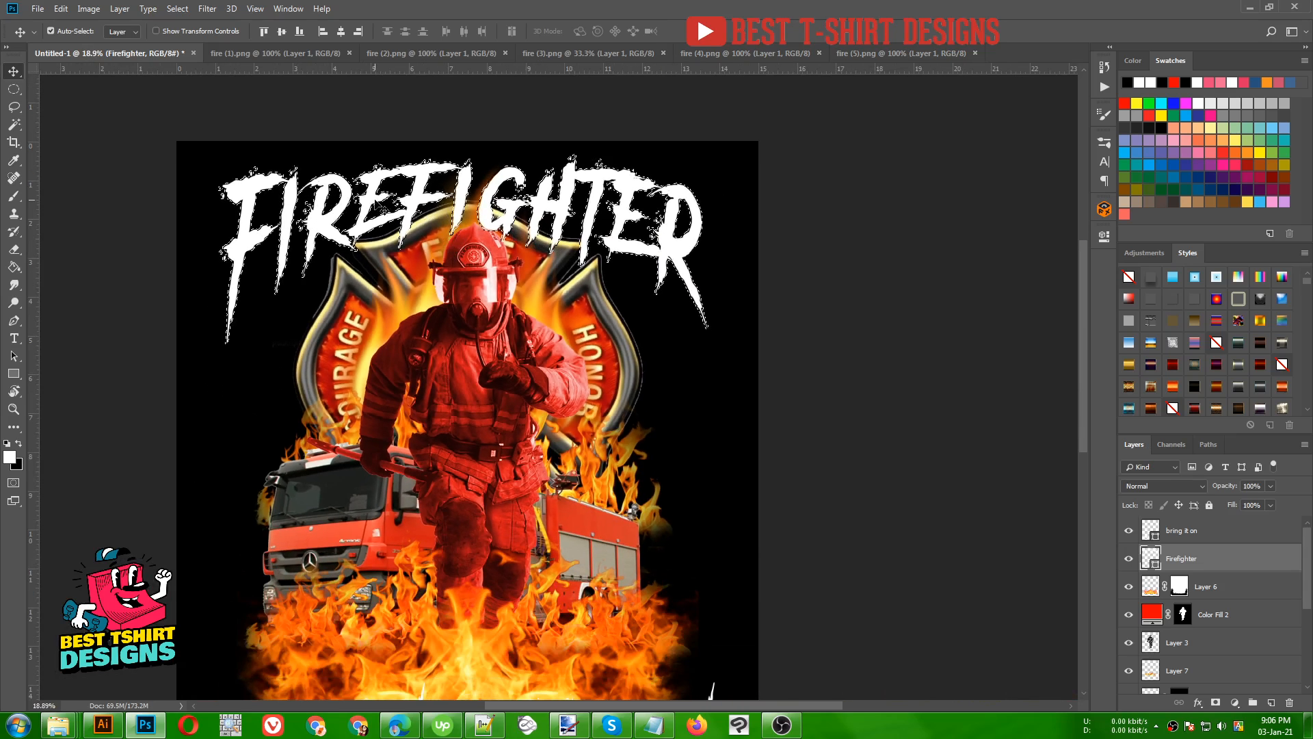
scroll(479, 221, down, 1)
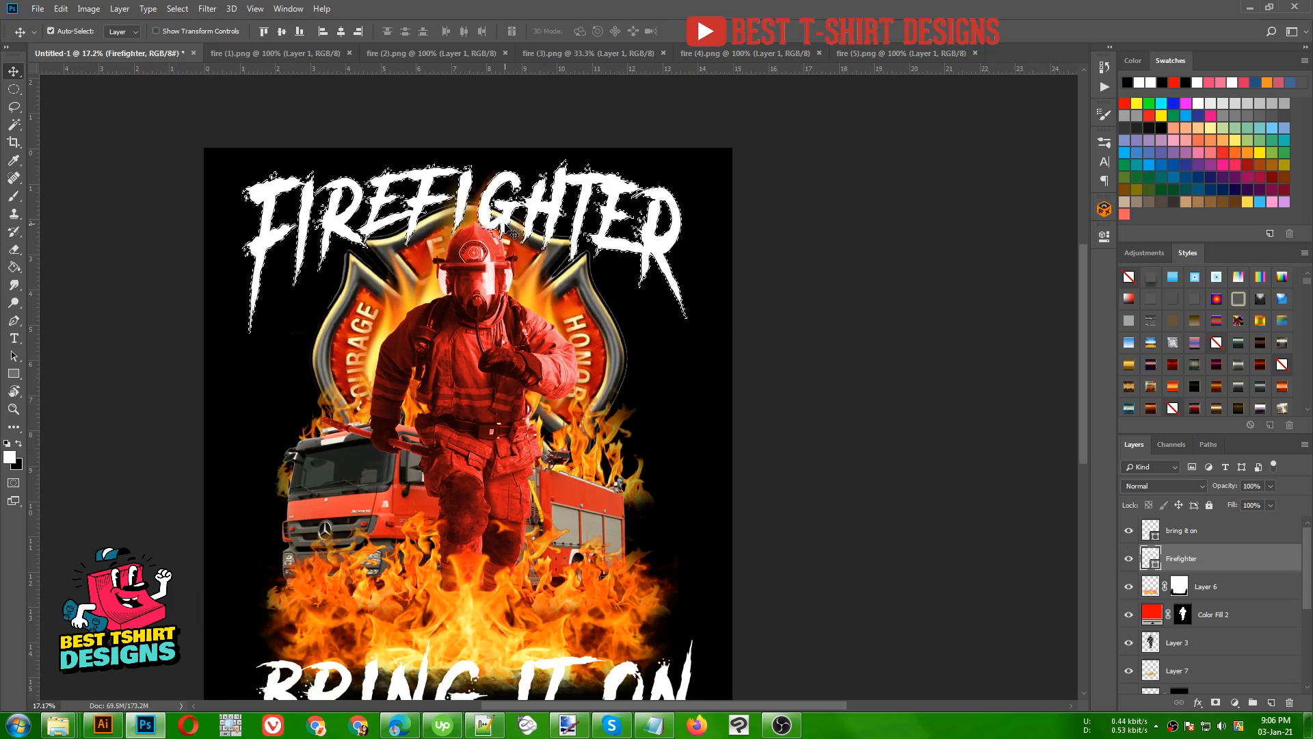
scroll(1247, 621, down, 3)
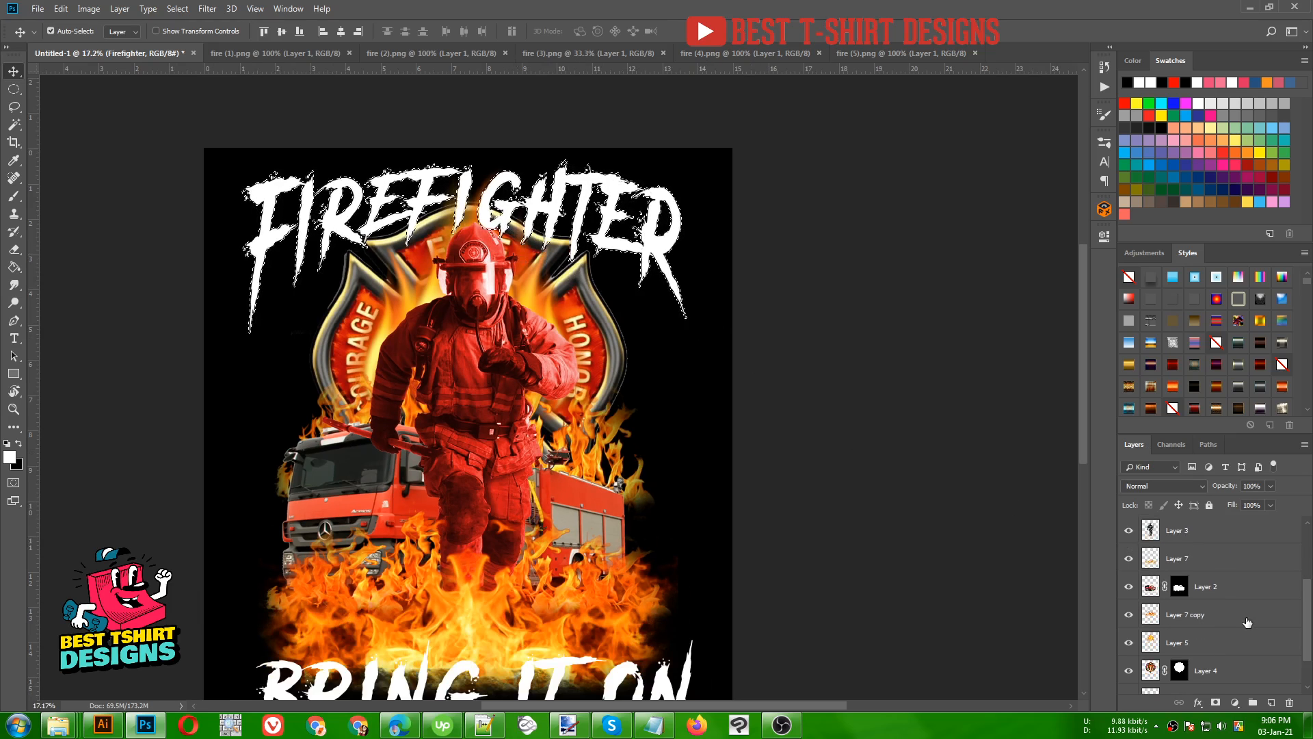
scroll(1187, 597, down, 1)
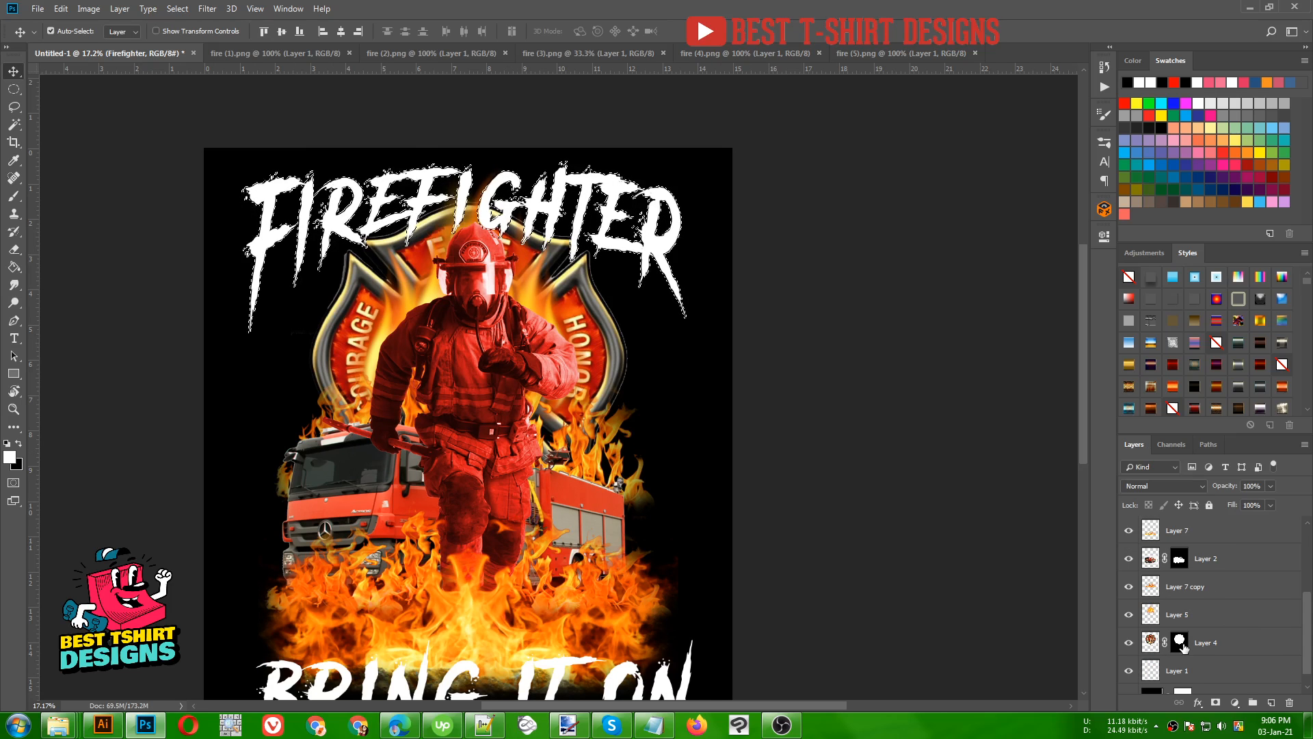
click(1180, 642)
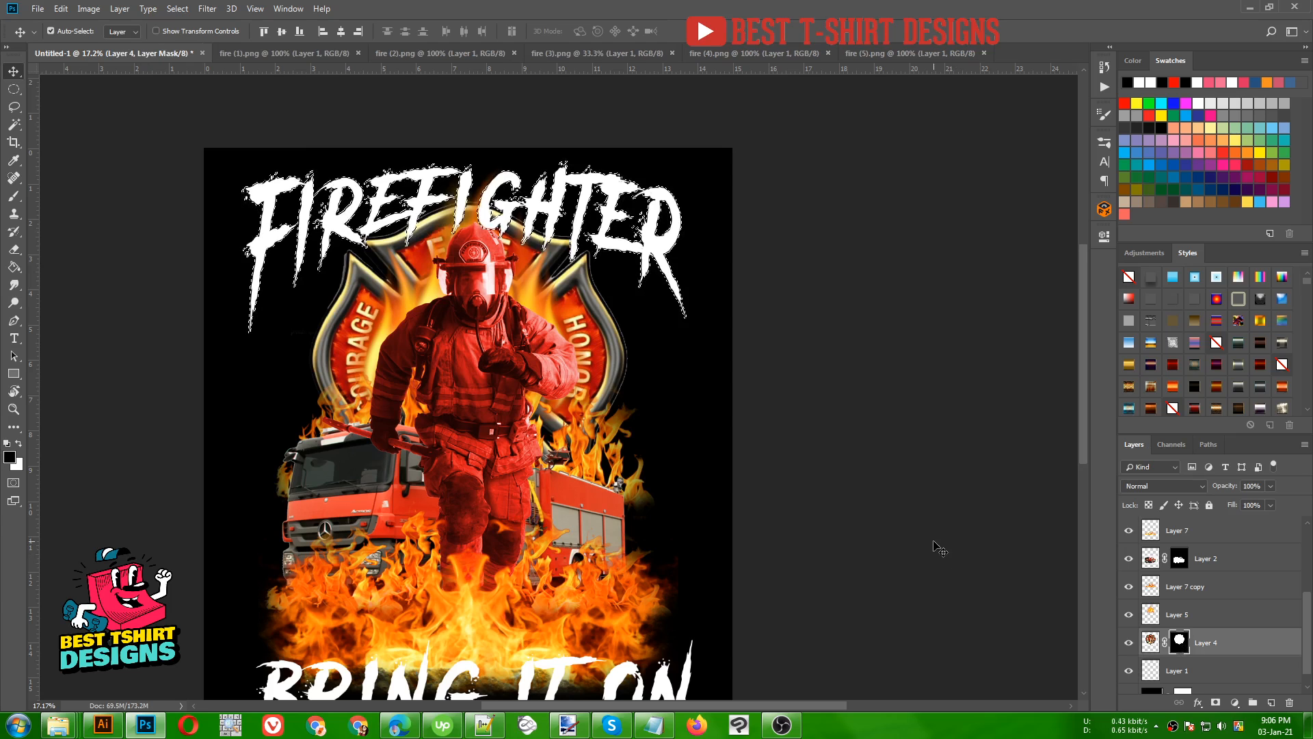
key(b)
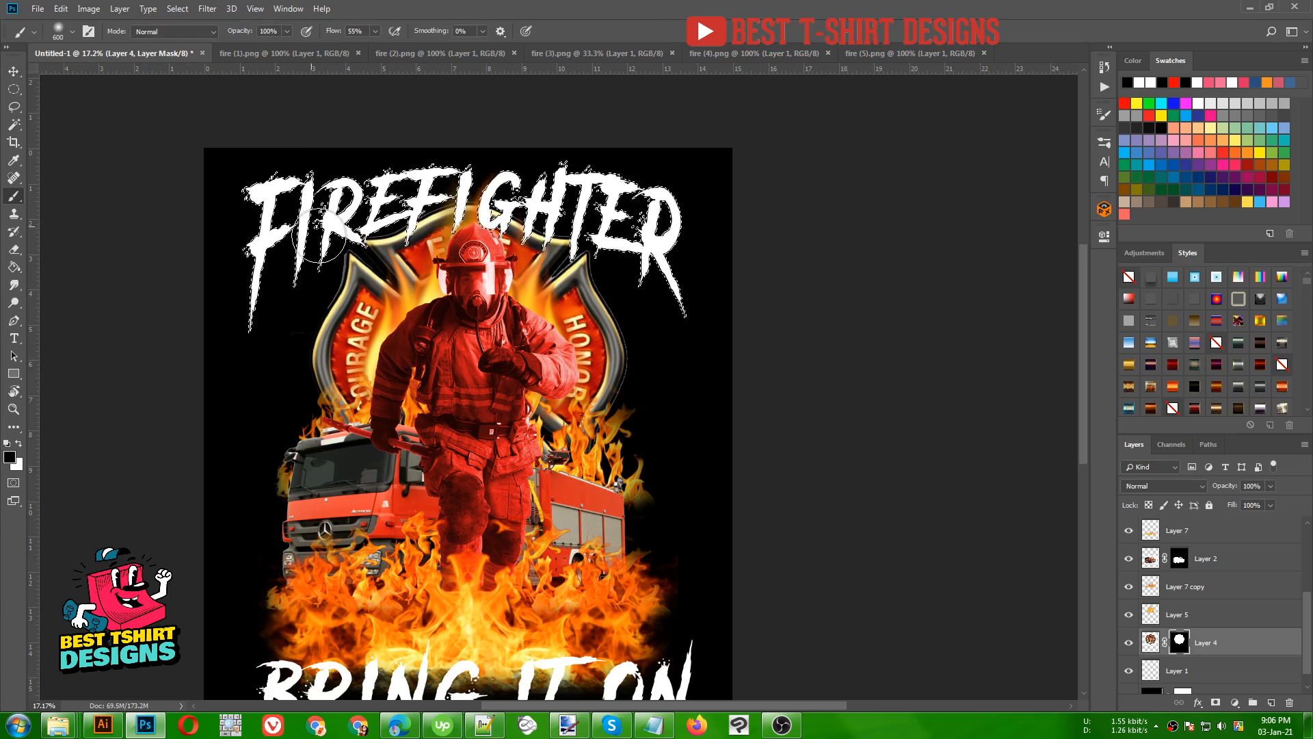
scroll(429, 235, up, 2)
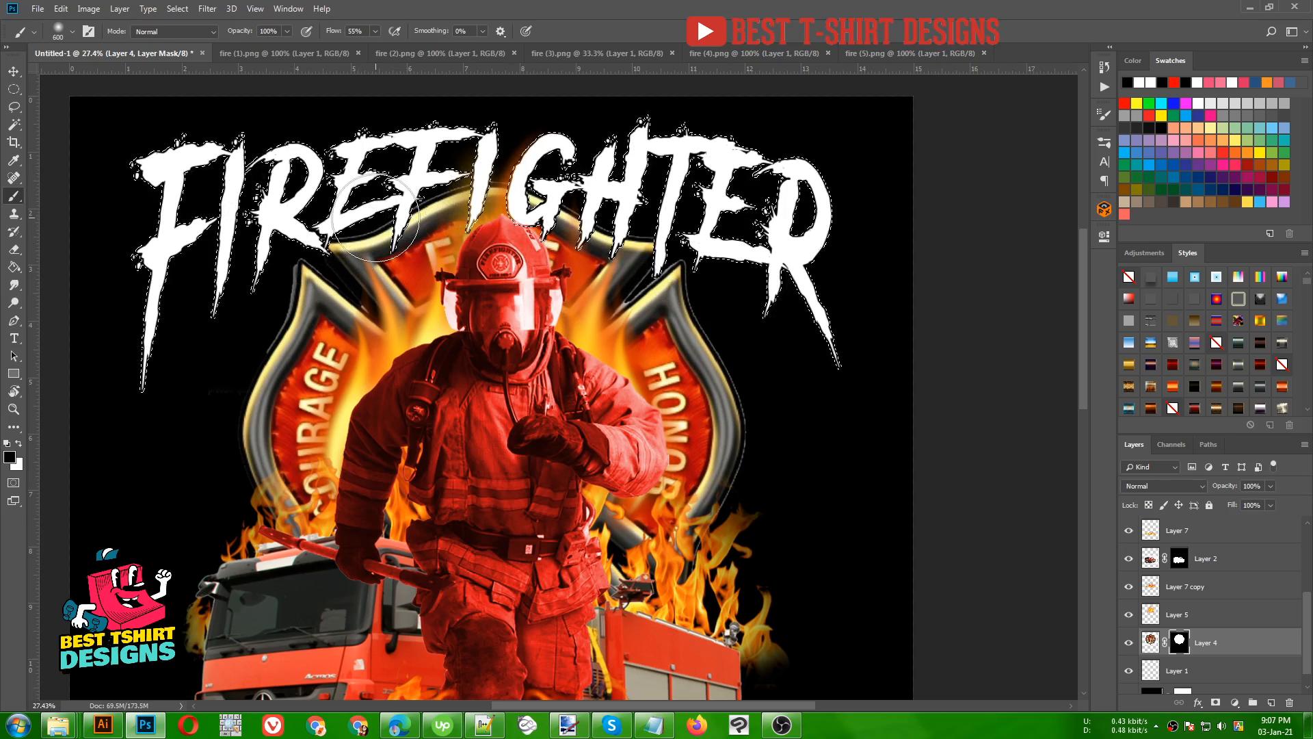
- Hide the black Color Fill 1 background, inspect the emblem's cutout around the FIREFIGHTER letters, and show the background again
scroll(376, 219, down, 1)
scroll(1160, 692, down, 1)
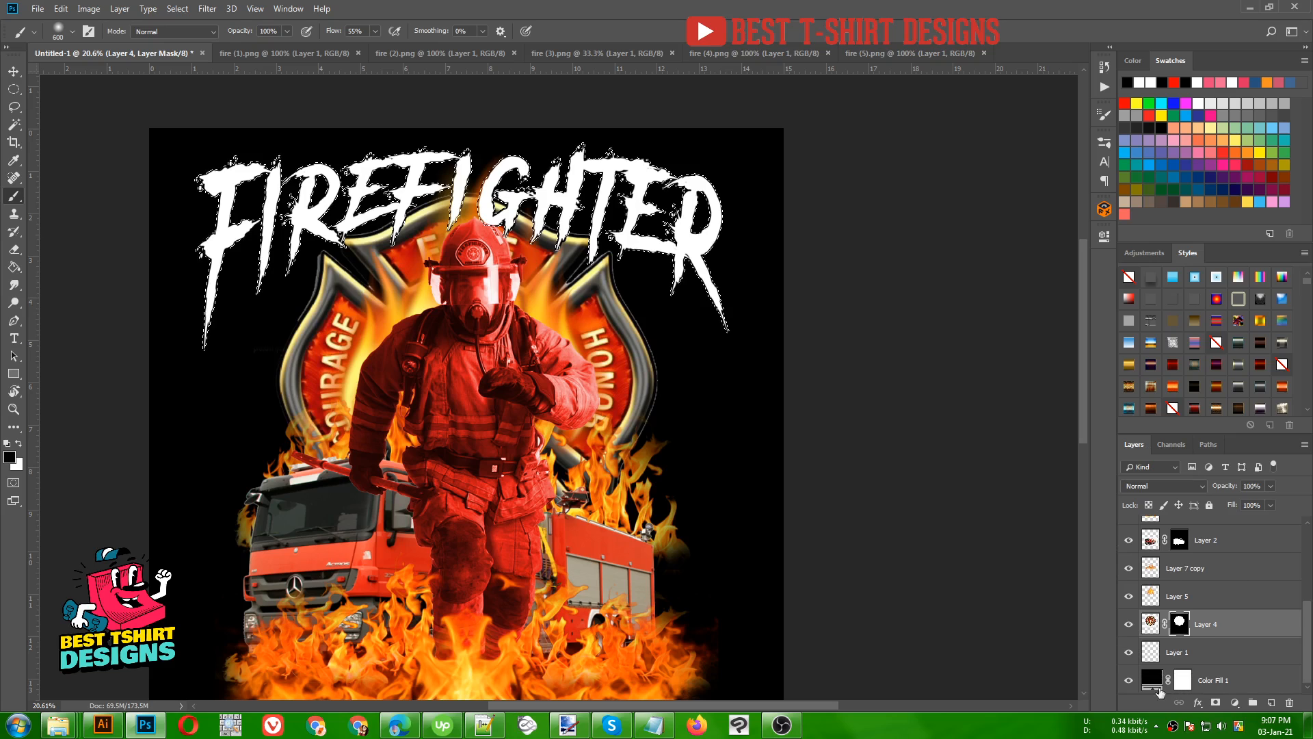
click(1129, 680)
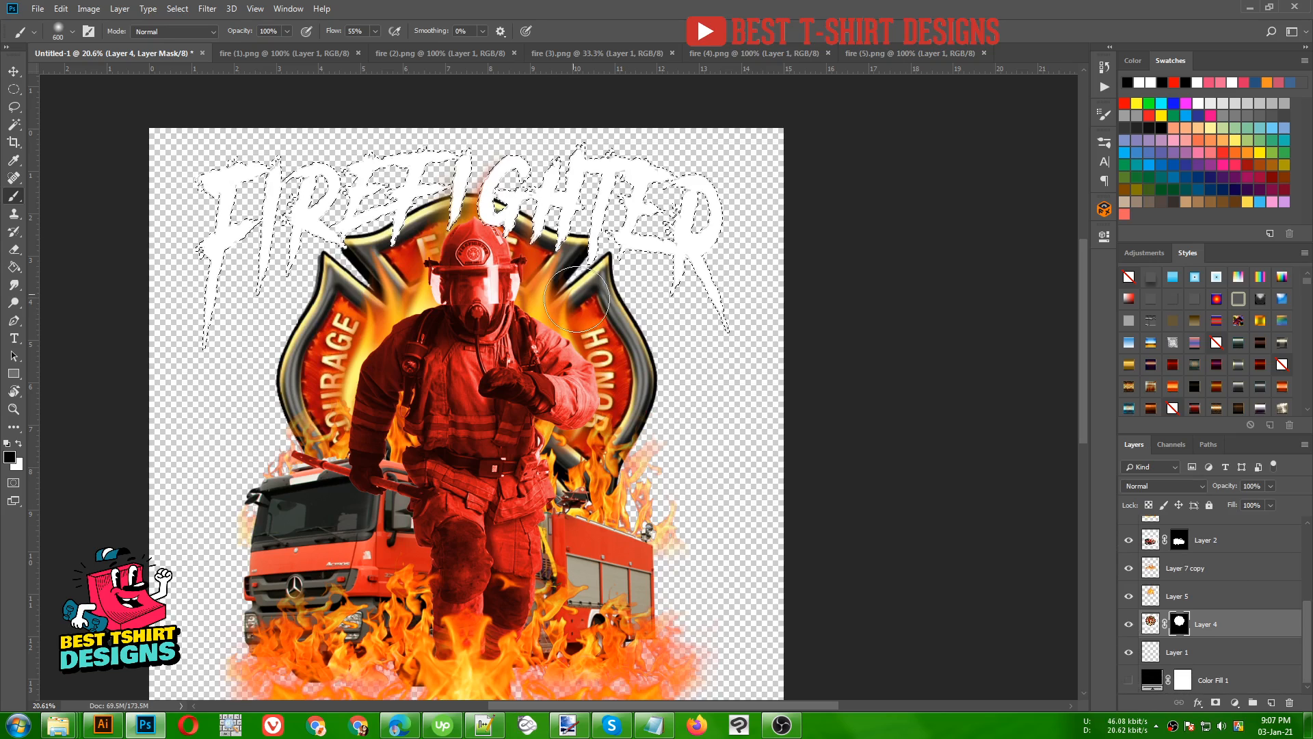
scroll(509, 186, up, 5)
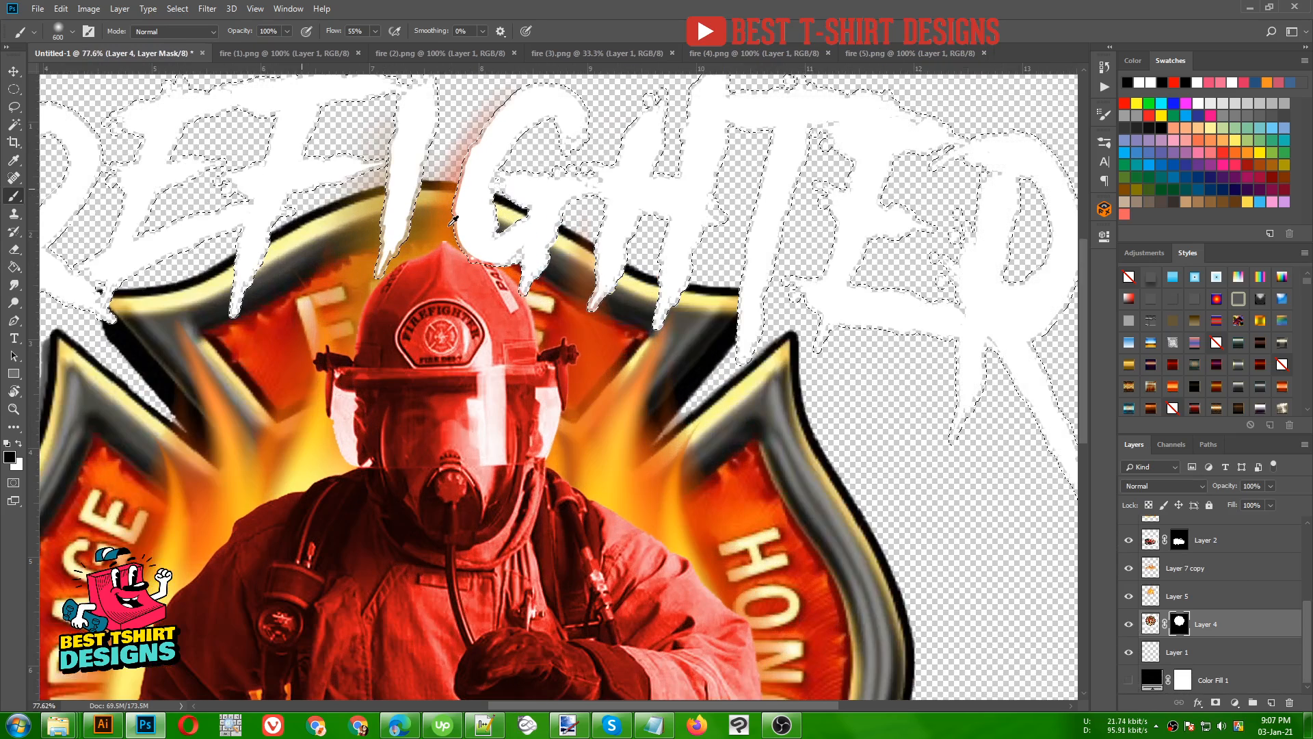
scroll(125, 277, up, 2)
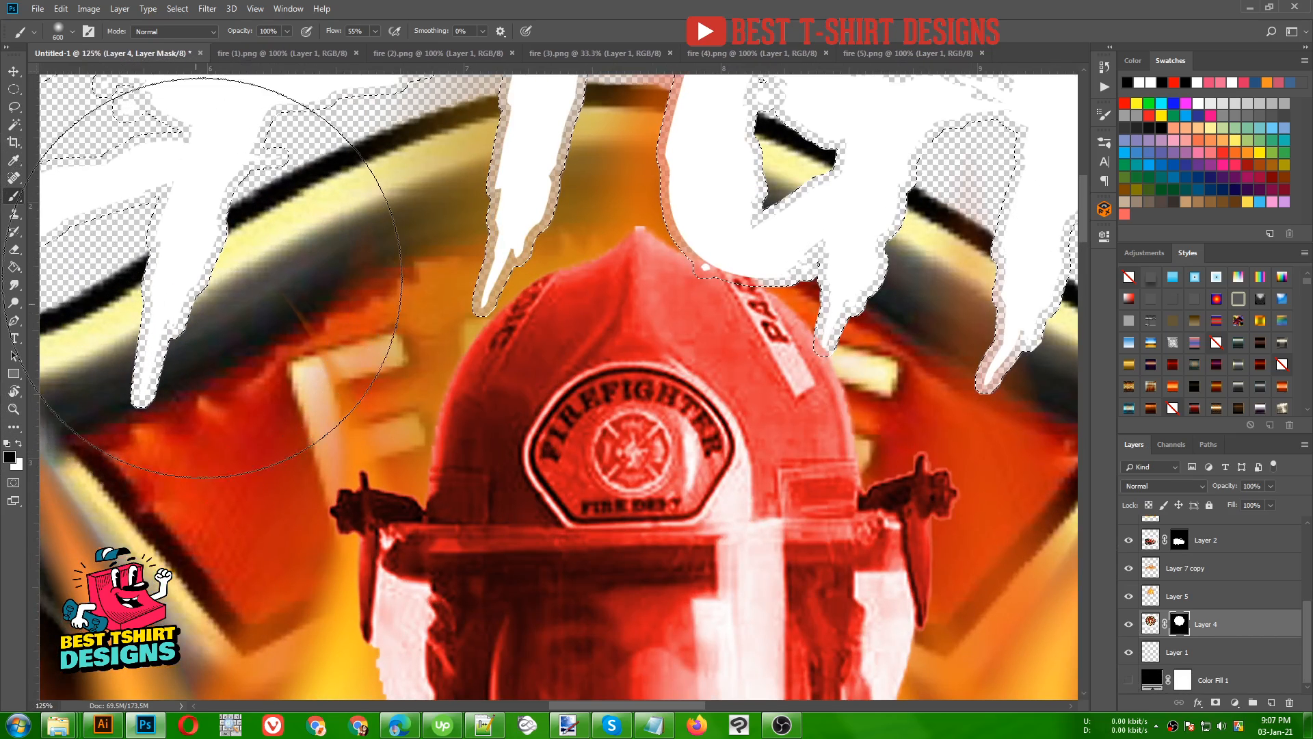
scroll(400, 255, down, 3)
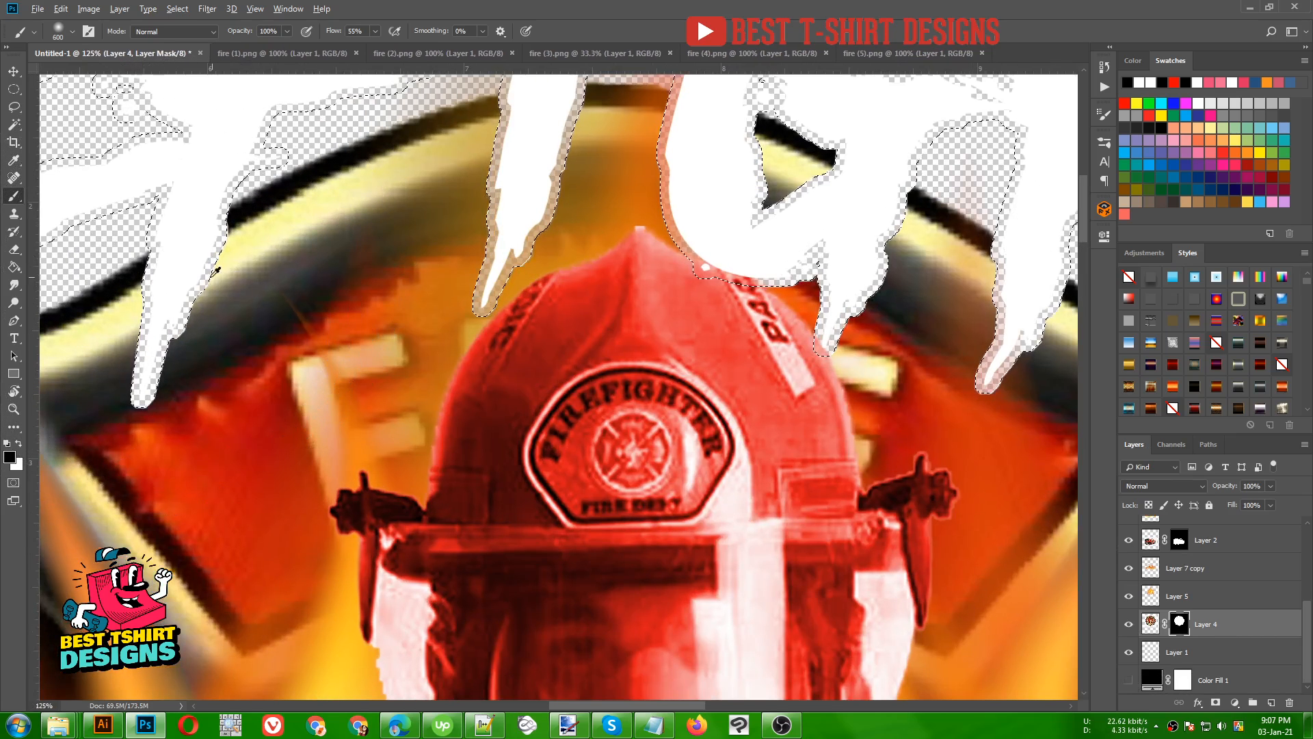
scroll(405, 255, down, 4)
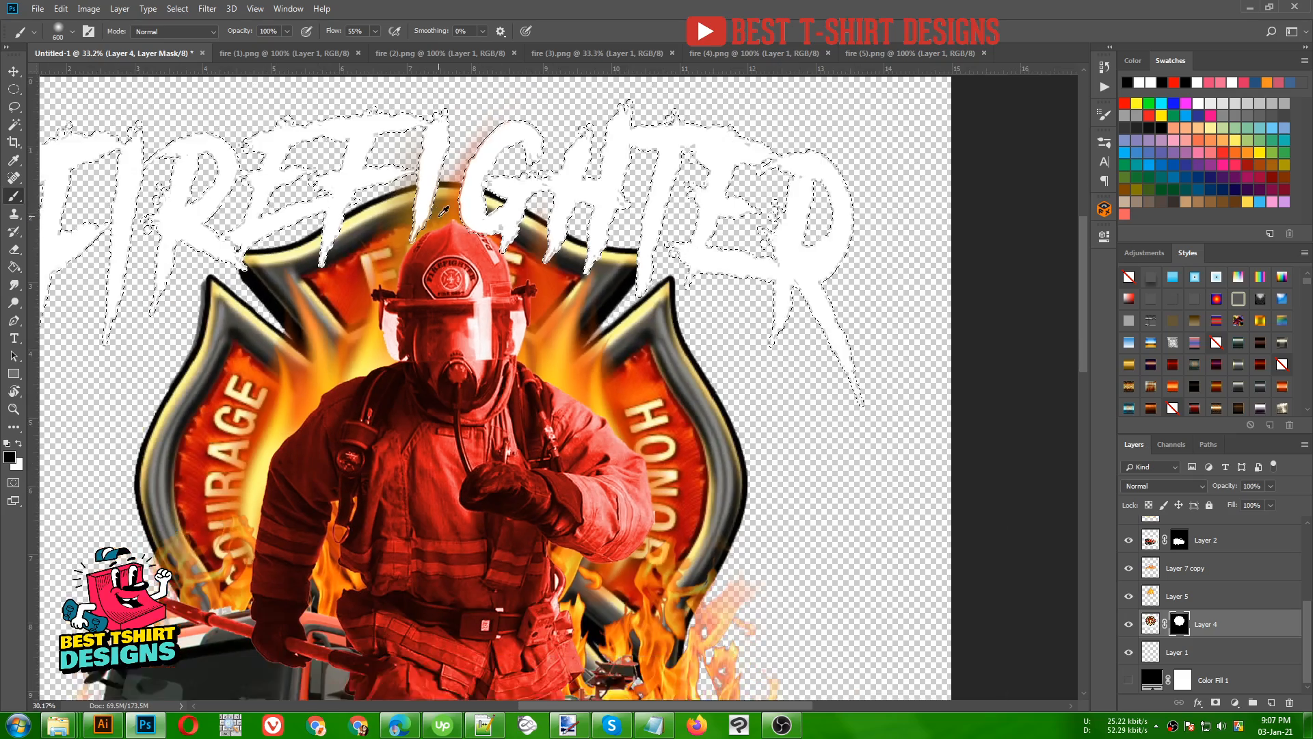
scroll(540, 219, down, 3)
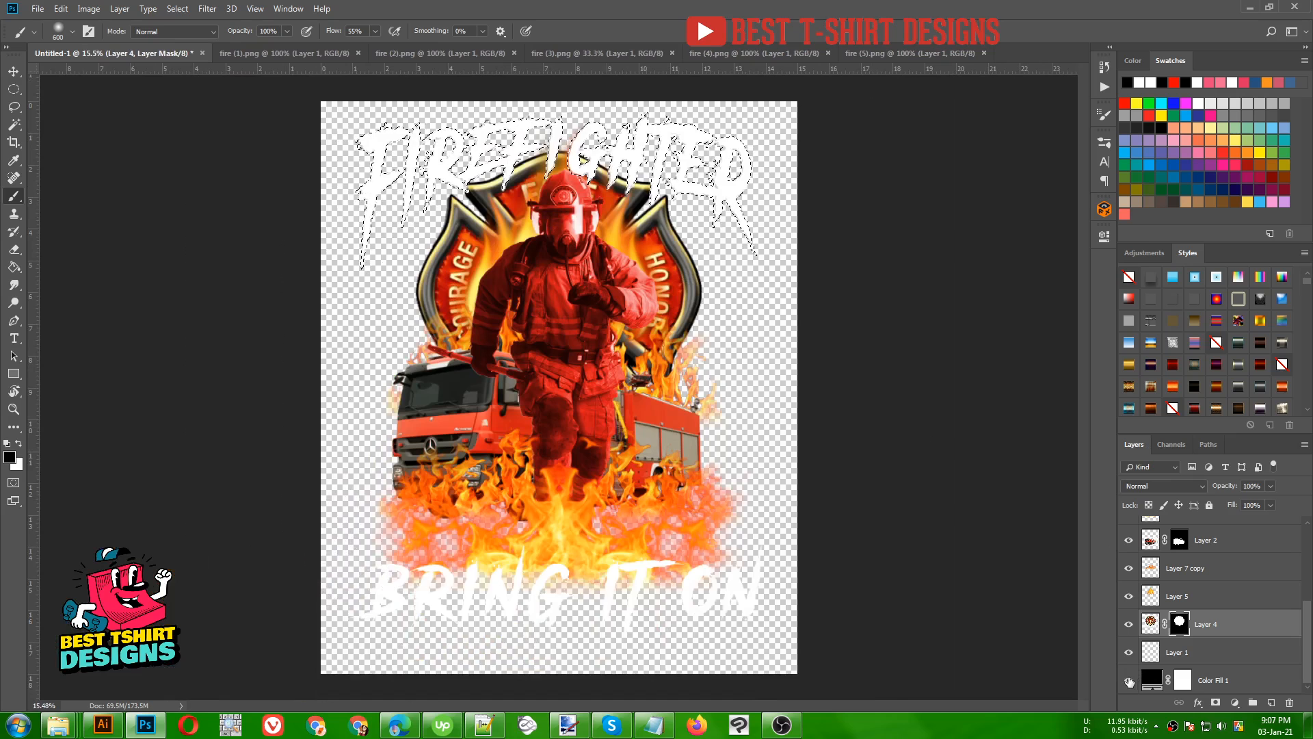
click(1129, 680)
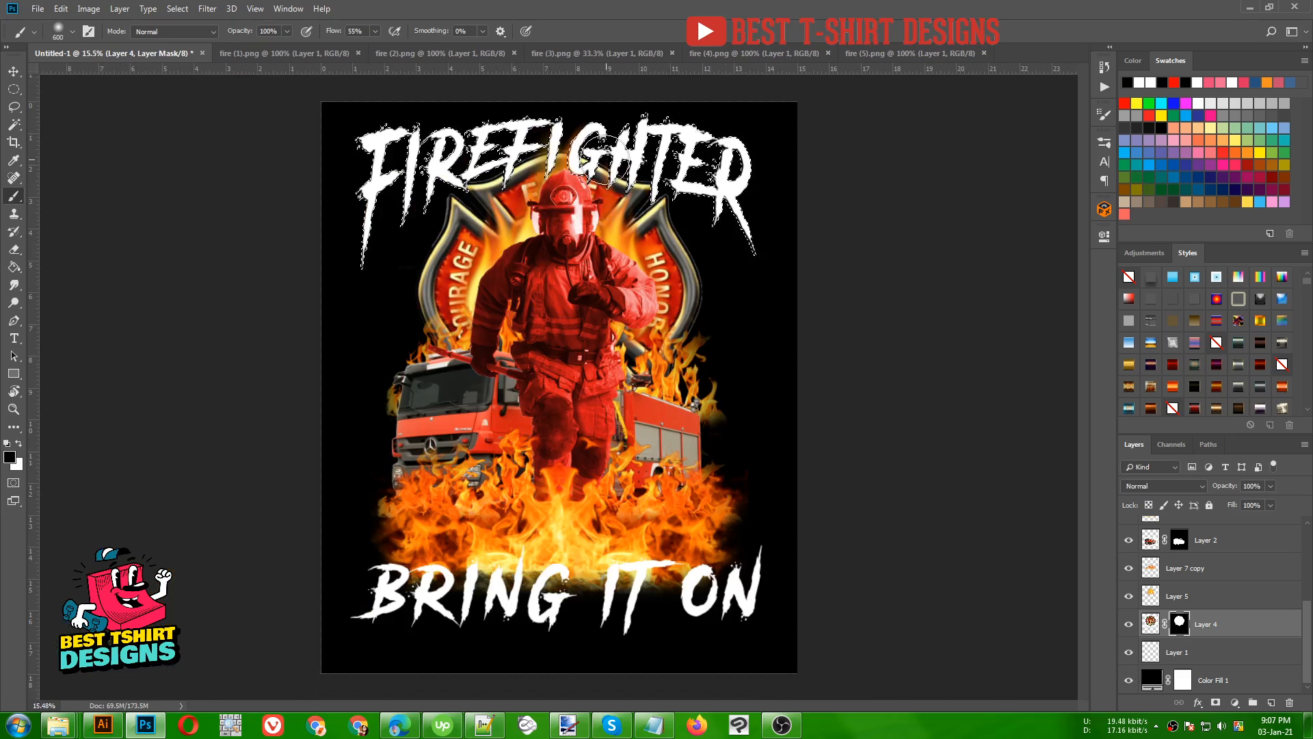
- Move the Firefighter lettering layer down the stack to sit between Layer 4 and Layer 5, and check the overlap by toggling Layer 5's visibility
click(14, 89)
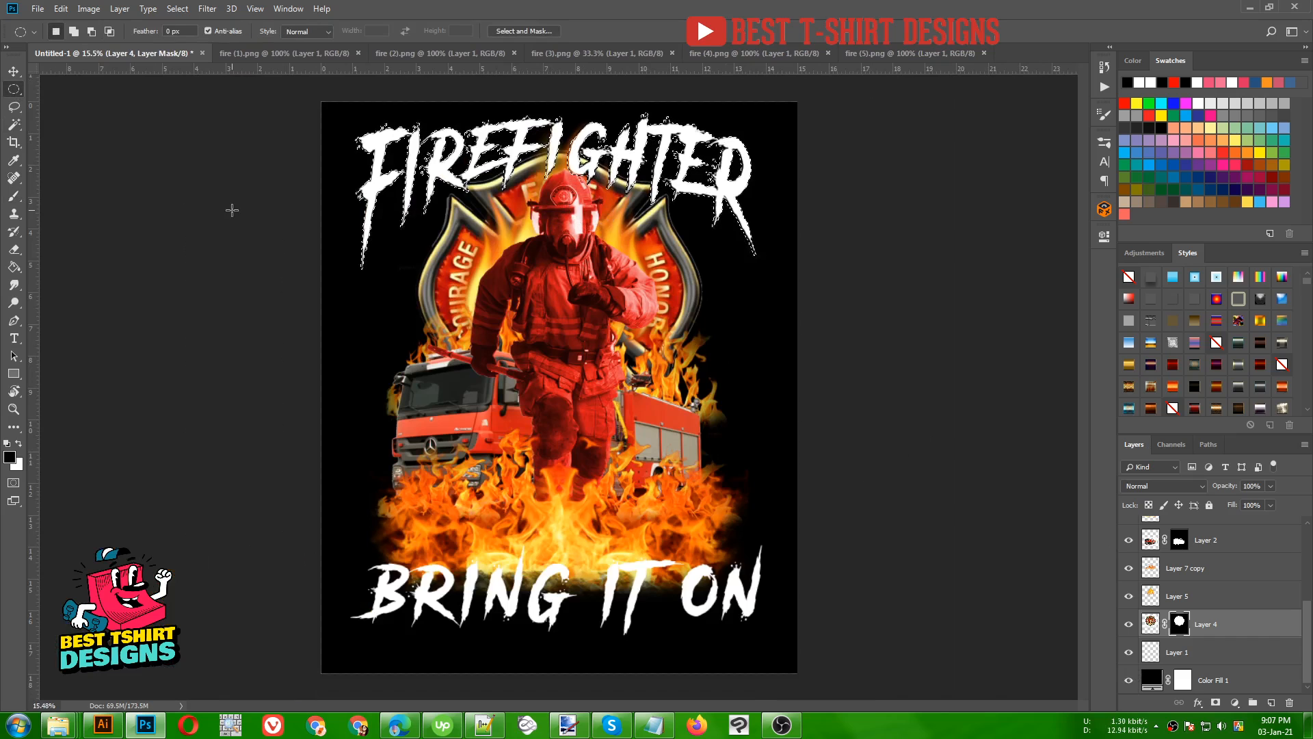
scroll(1224, 578, up, 5)
click(1223, 565)
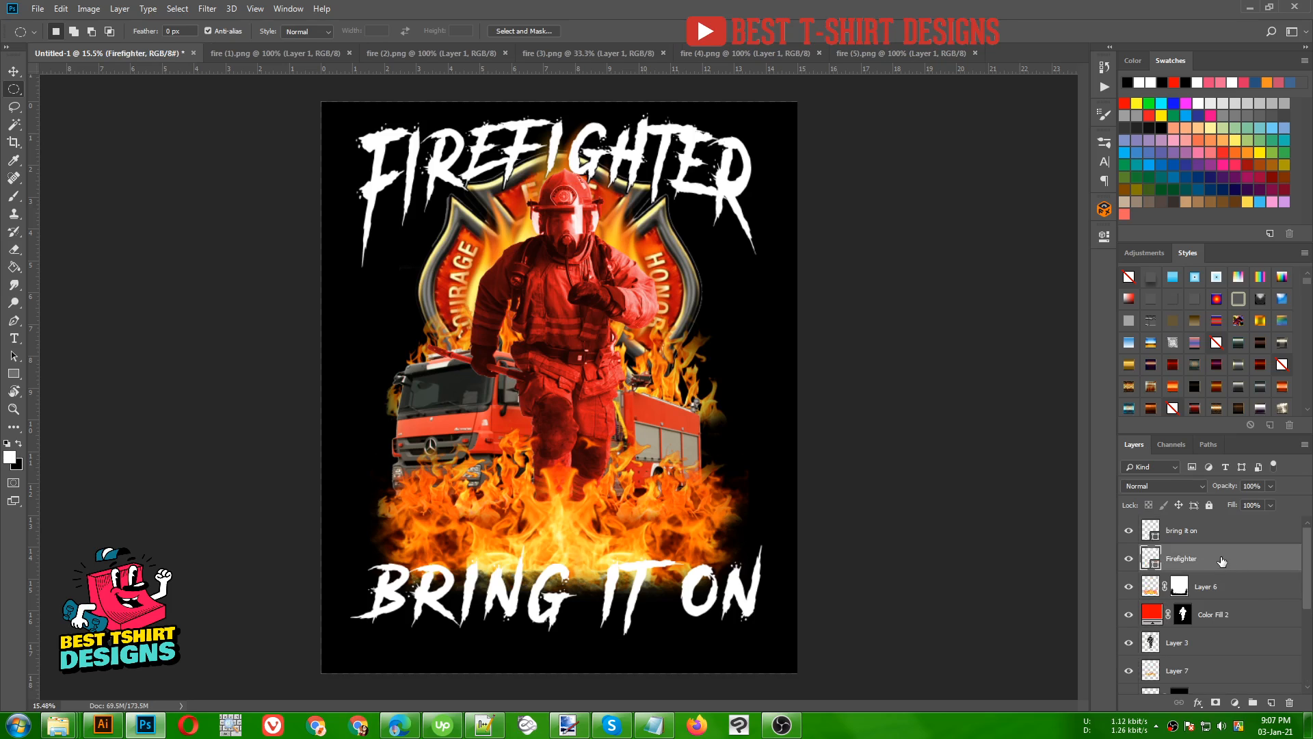
drag(1221, 561, 1230, 638)
scroll(1231, 638, down, 2)
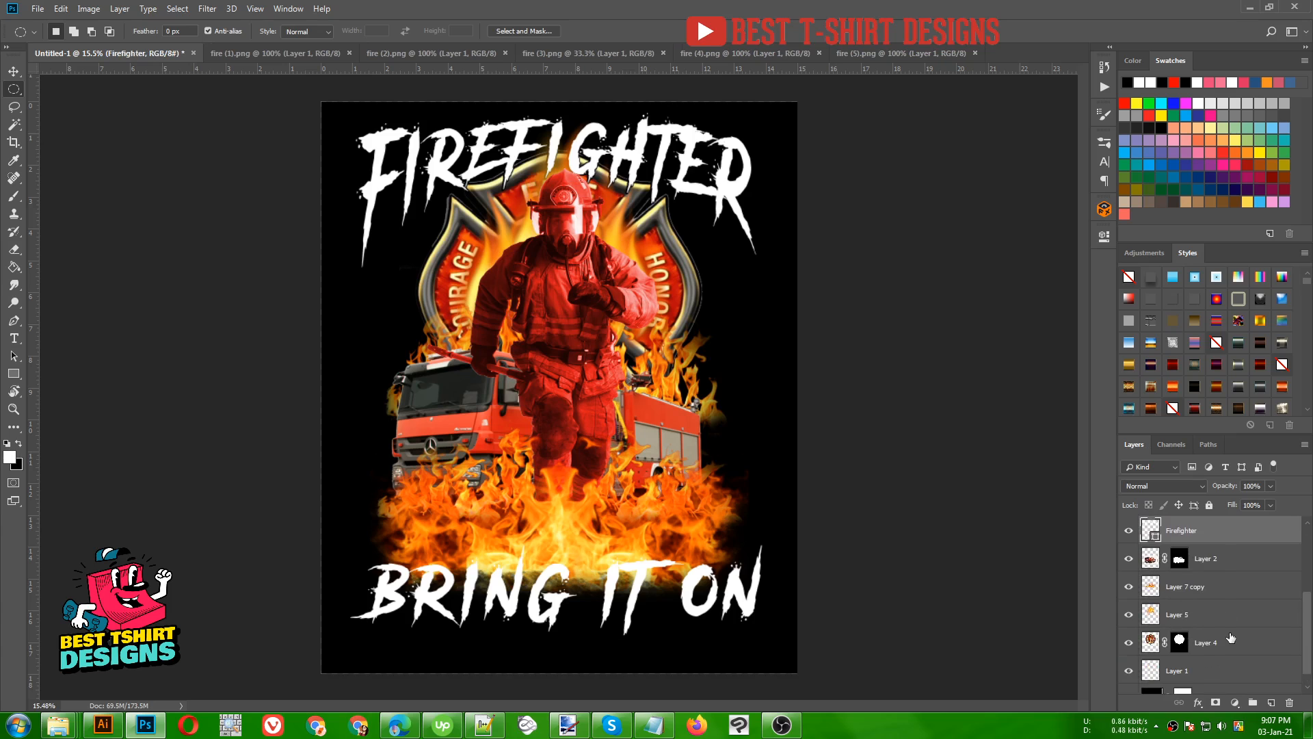
drag(1200, 539, 1146, 622)
click(1129, 588)
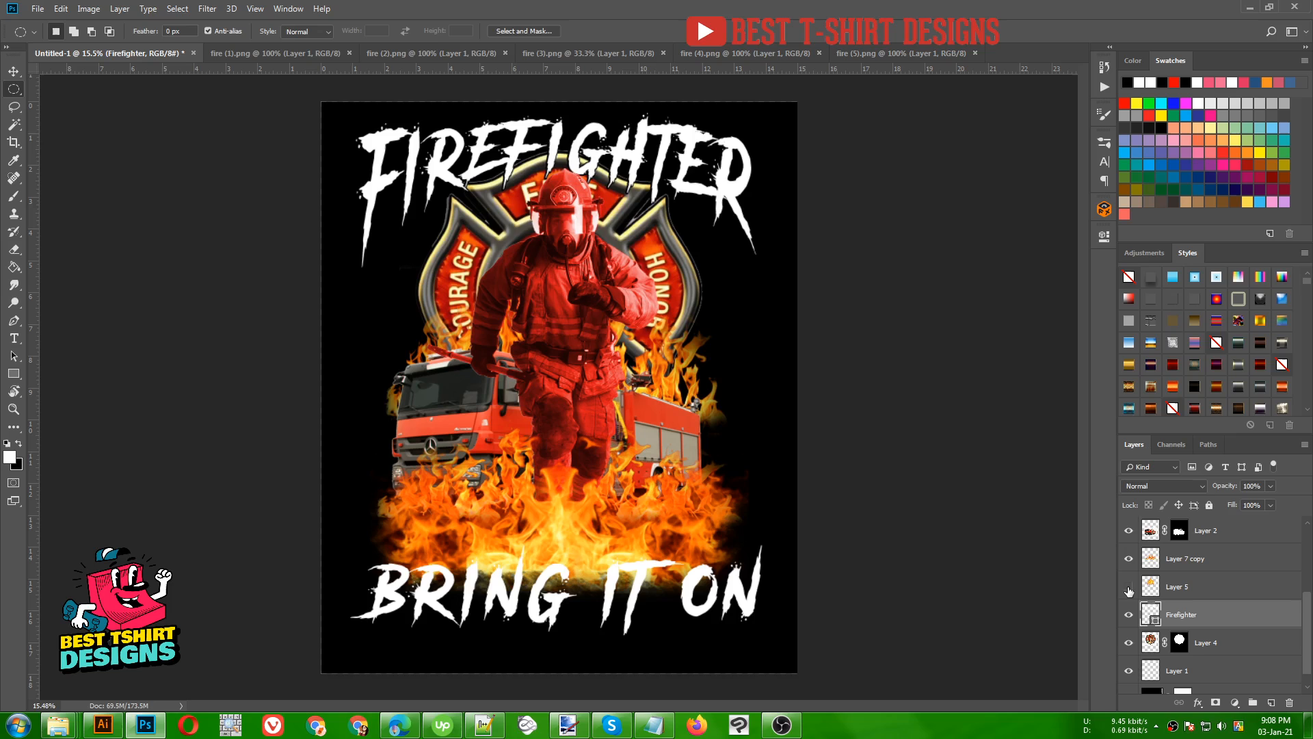
click(1129, 588)
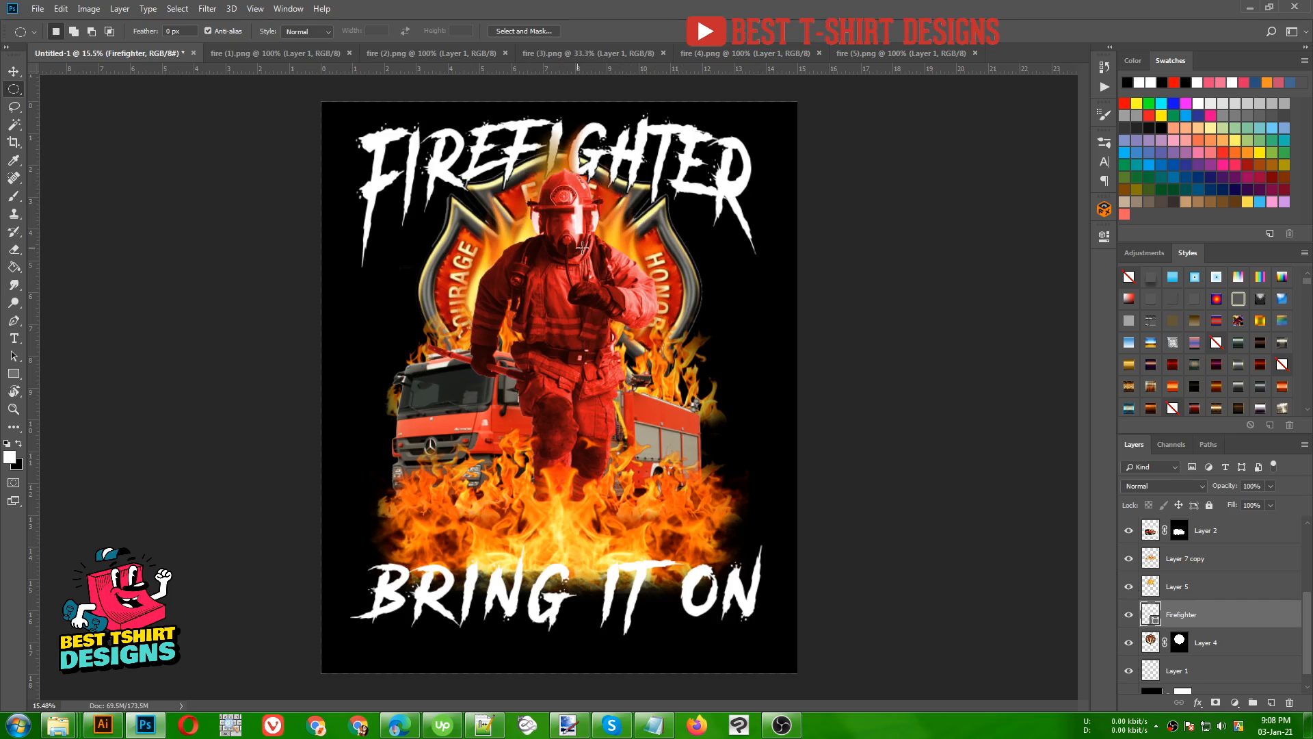
- Load the "bring it on" lettering's outline as a selection and expand it by 10 pixels
scroll(1190, 607, up, 3)
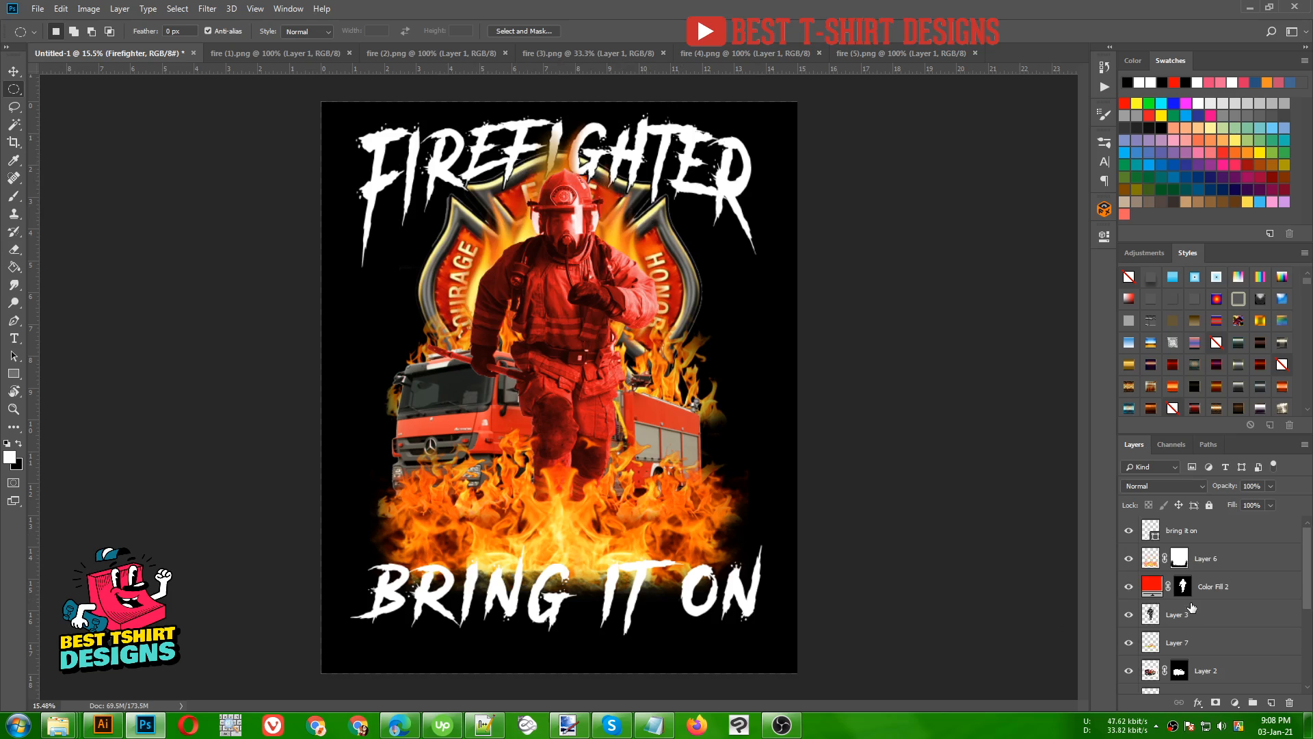
click(1191, 532)
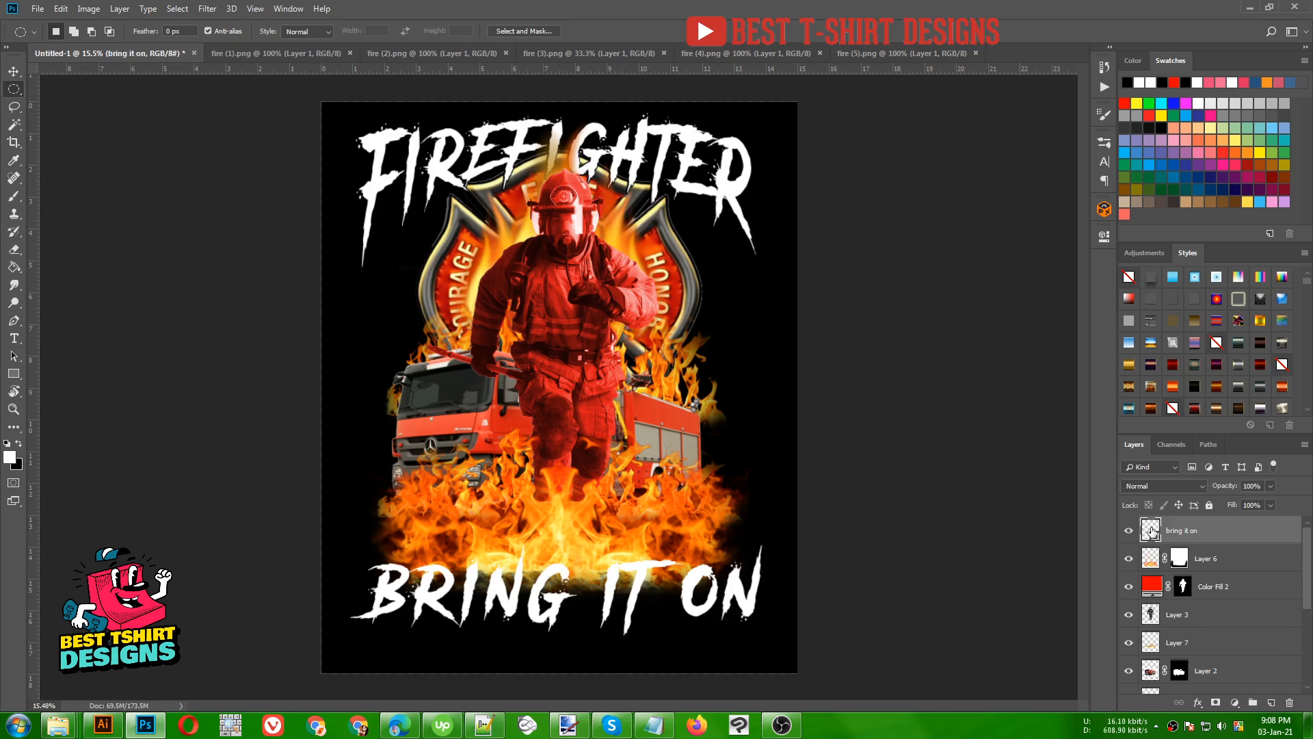
ctrl+click(1153, 530)
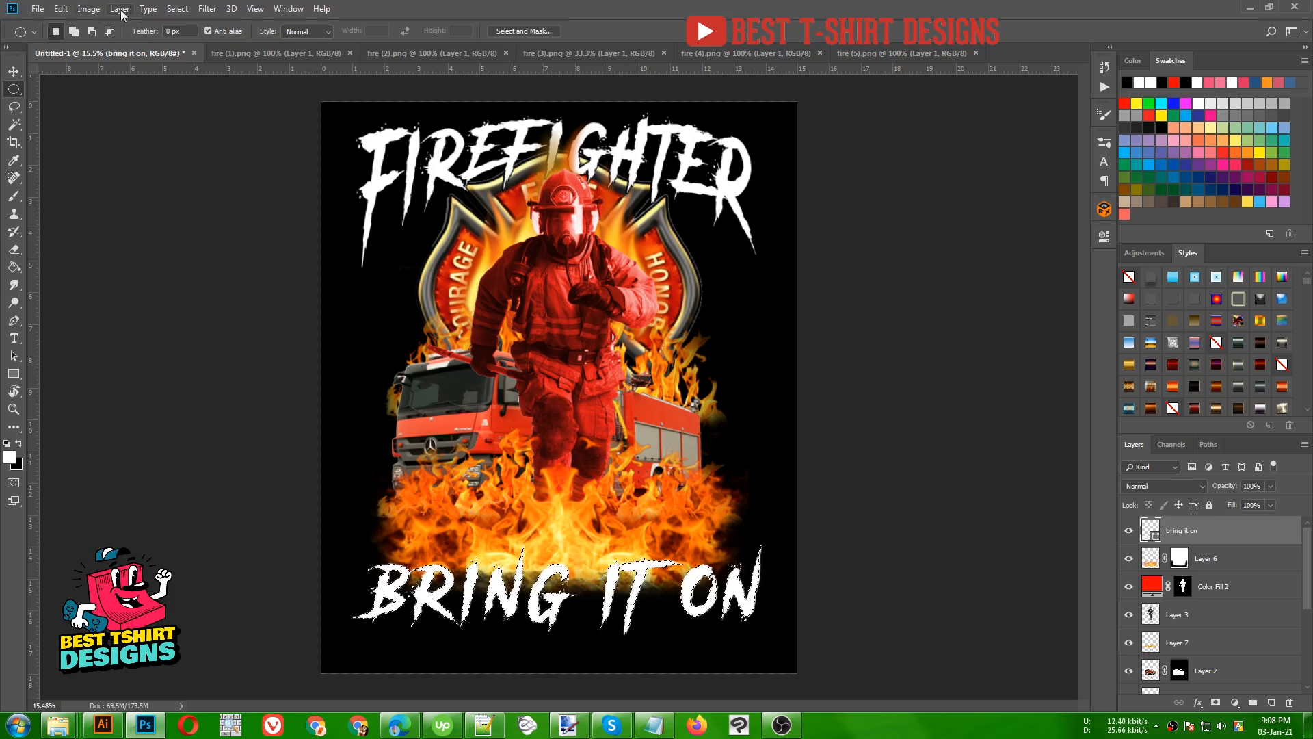
click(172, 11)
mouse_move(188, 203)
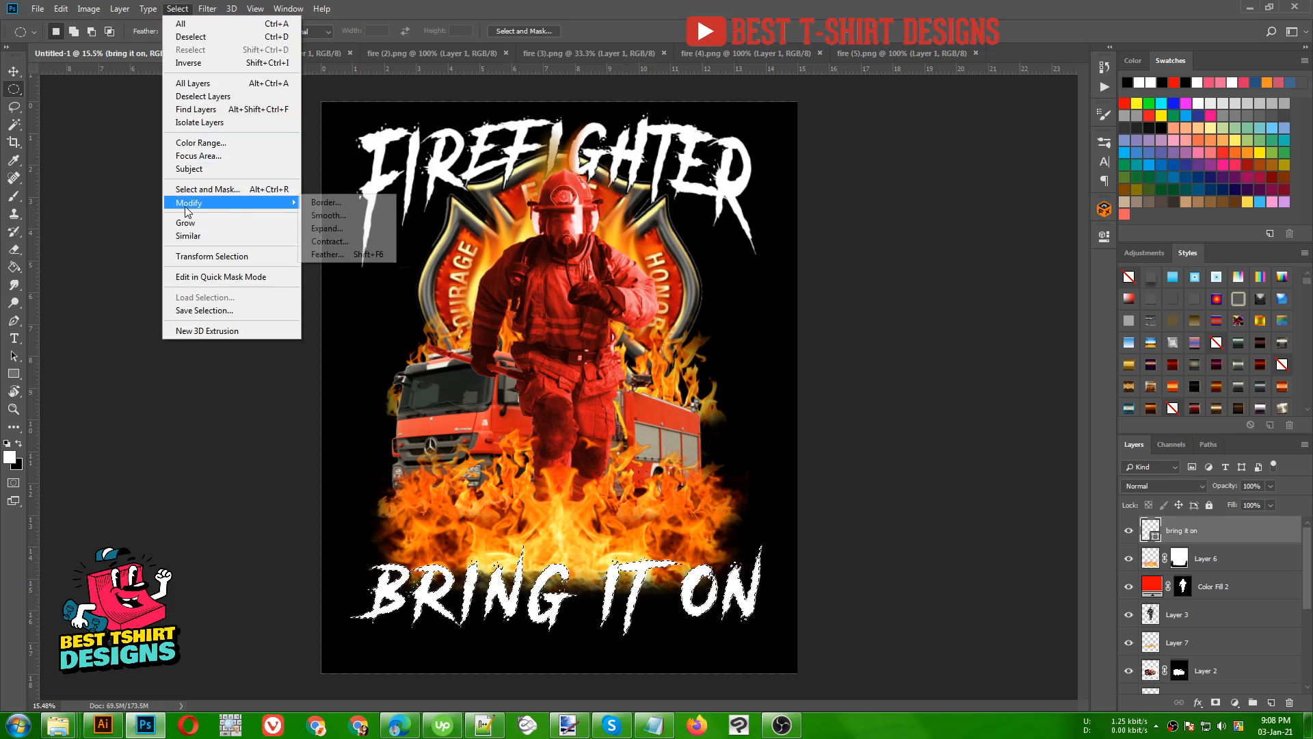
click(346, 229)
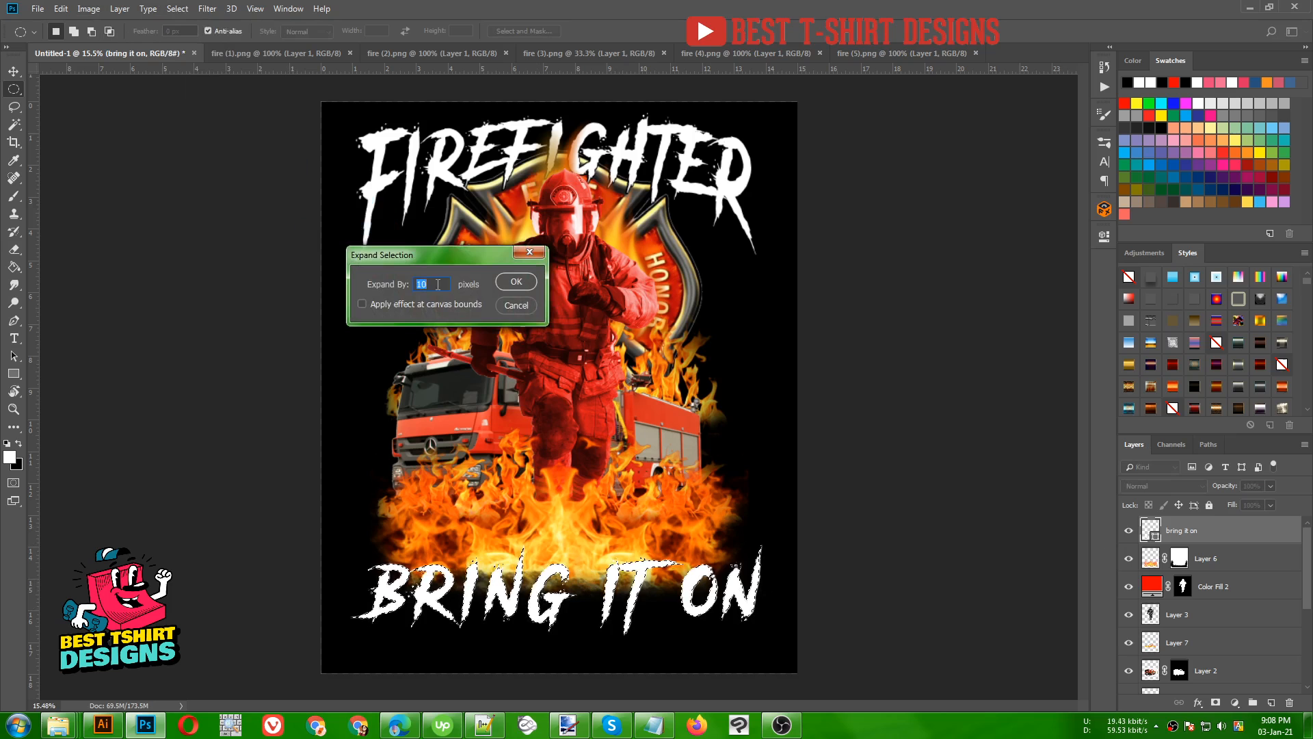
click(516, 282)
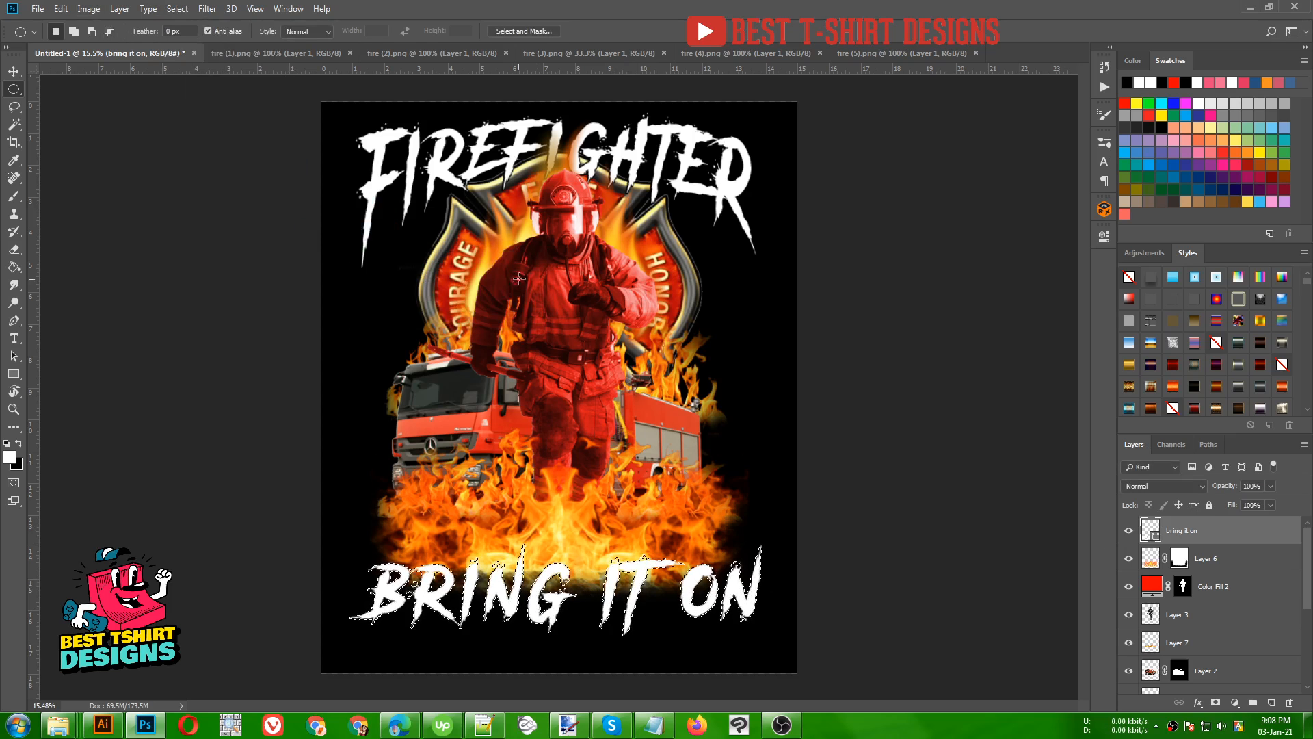
scroll(509, 615, up, 4)
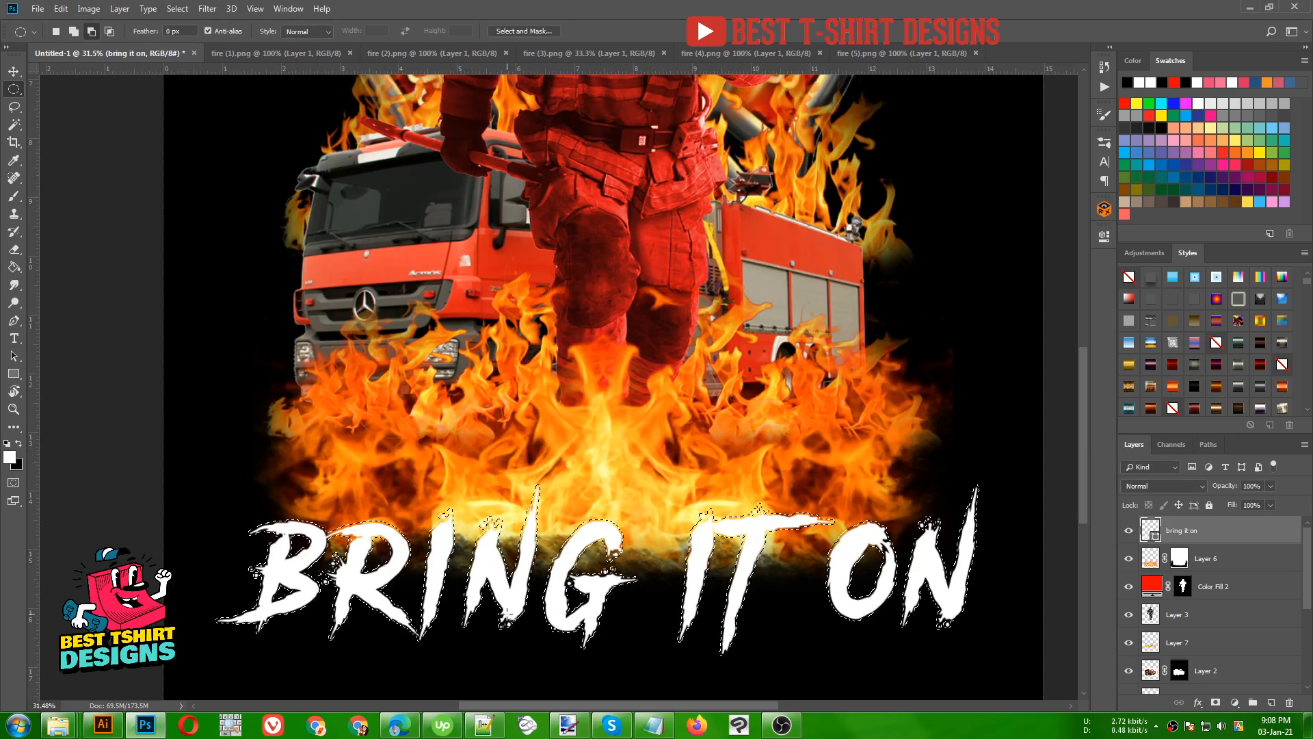
scroll(403, 462, down, 4)
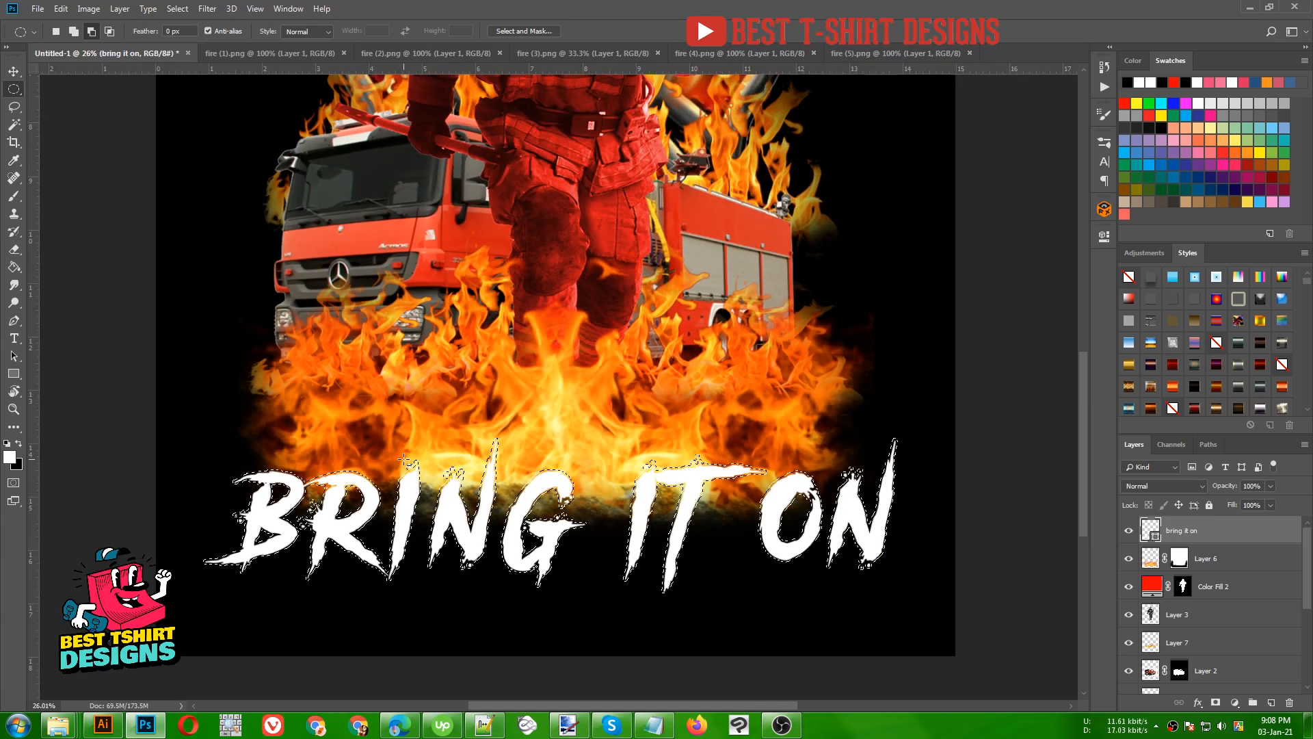
- Paint black on Layer 6's mask within the expanded selection to cut the flames away around the BRING IT ON lettering
click(1152, 563)
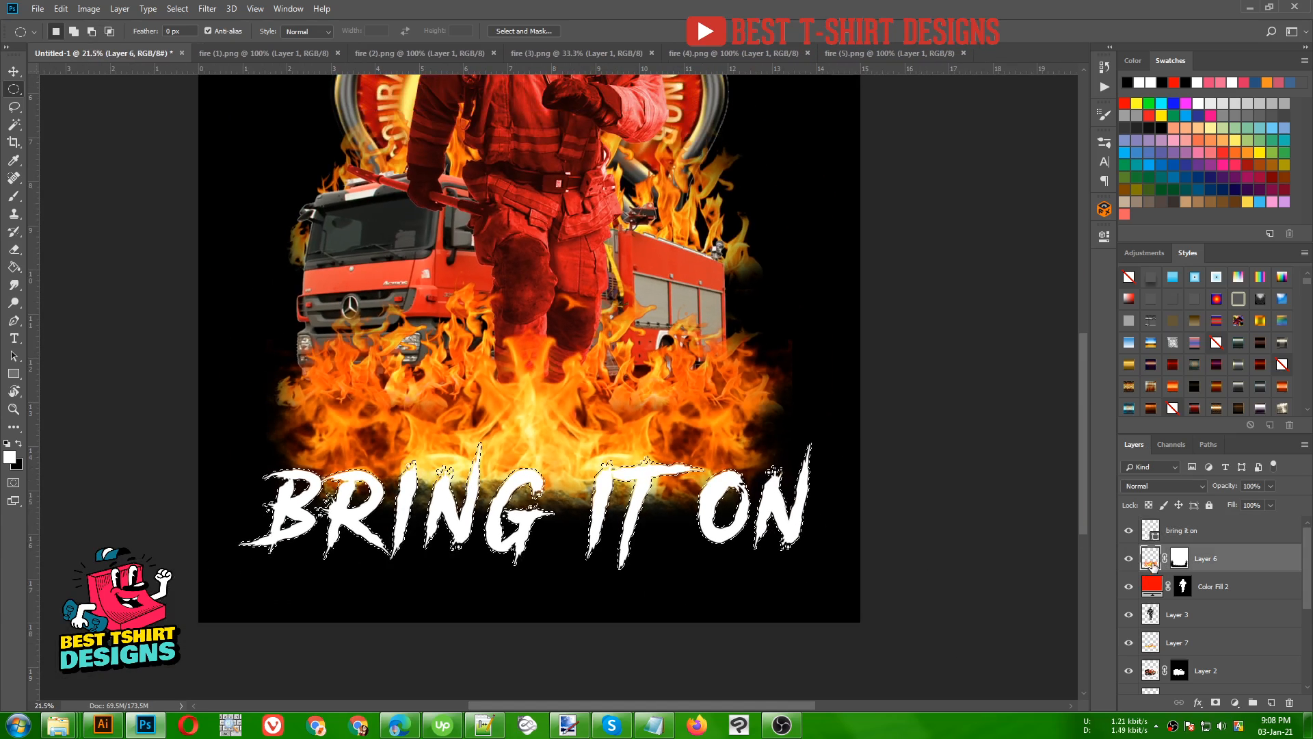
click(1127, 559)
click(1128, 559)
click(1179, 559)
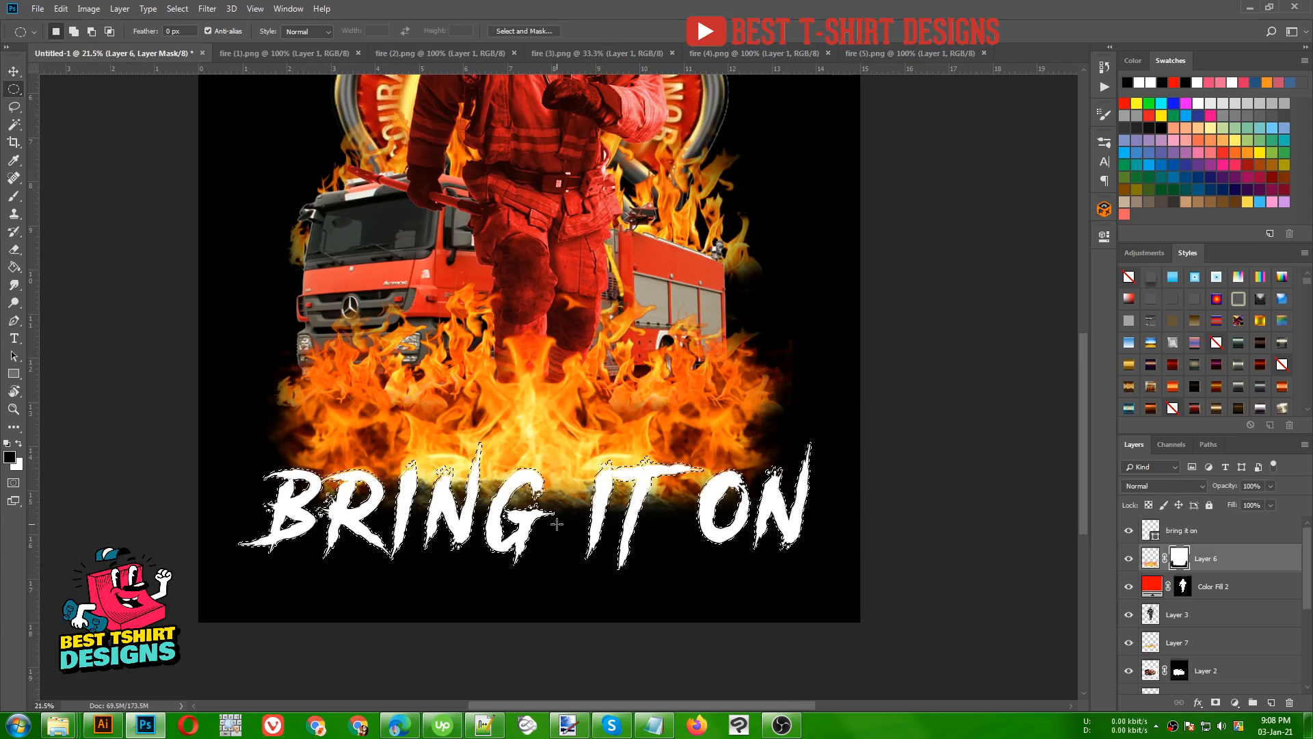
key(b)
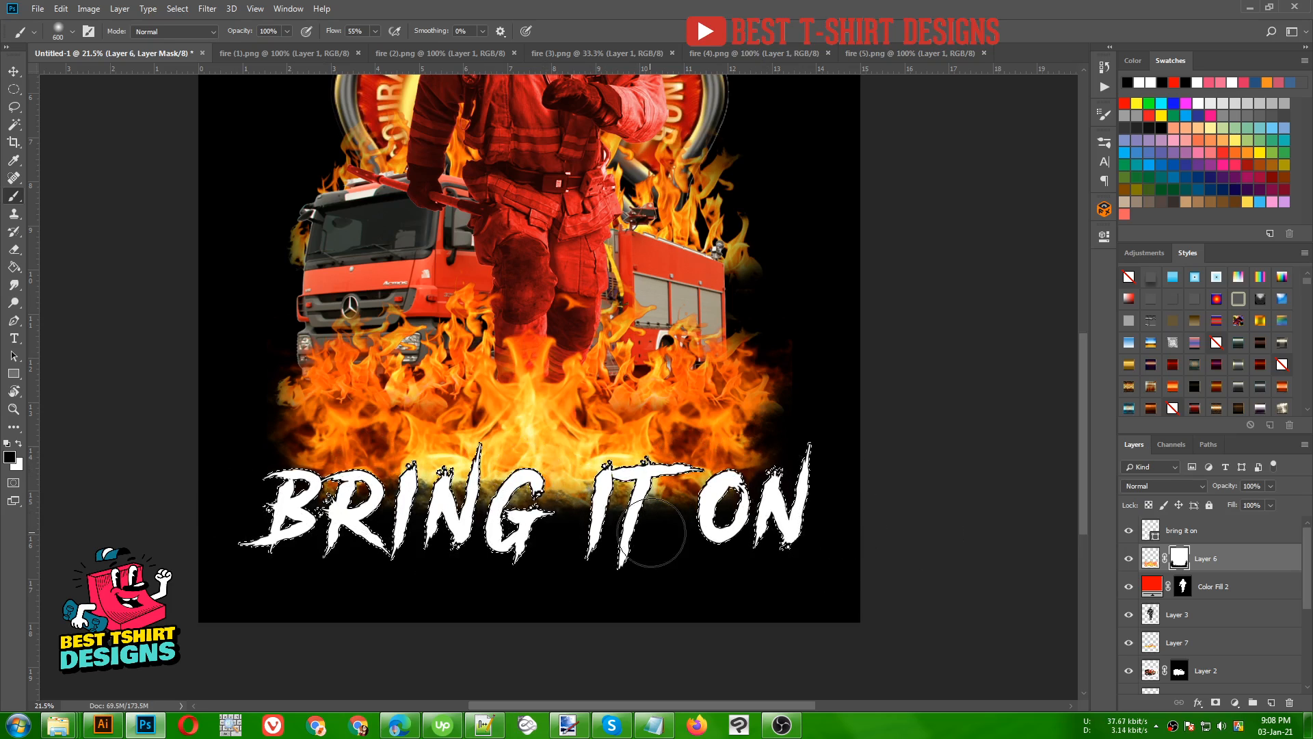
- Hide the black Color Fill 1 background, inspect the flame cutout around the BRING IT ON letters, and show the background again
scroll(1171, 635, down, 5)
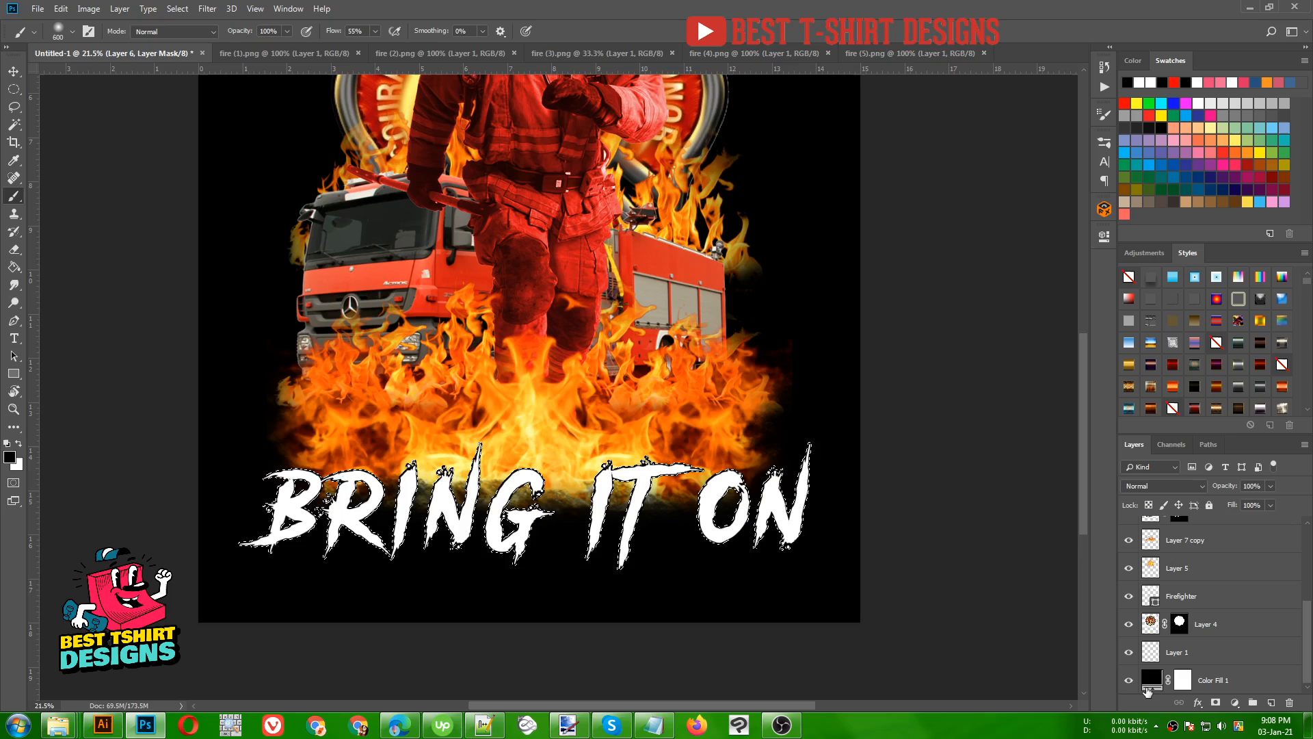
click(1128, 682)
scroll(590, 476, up, 5)
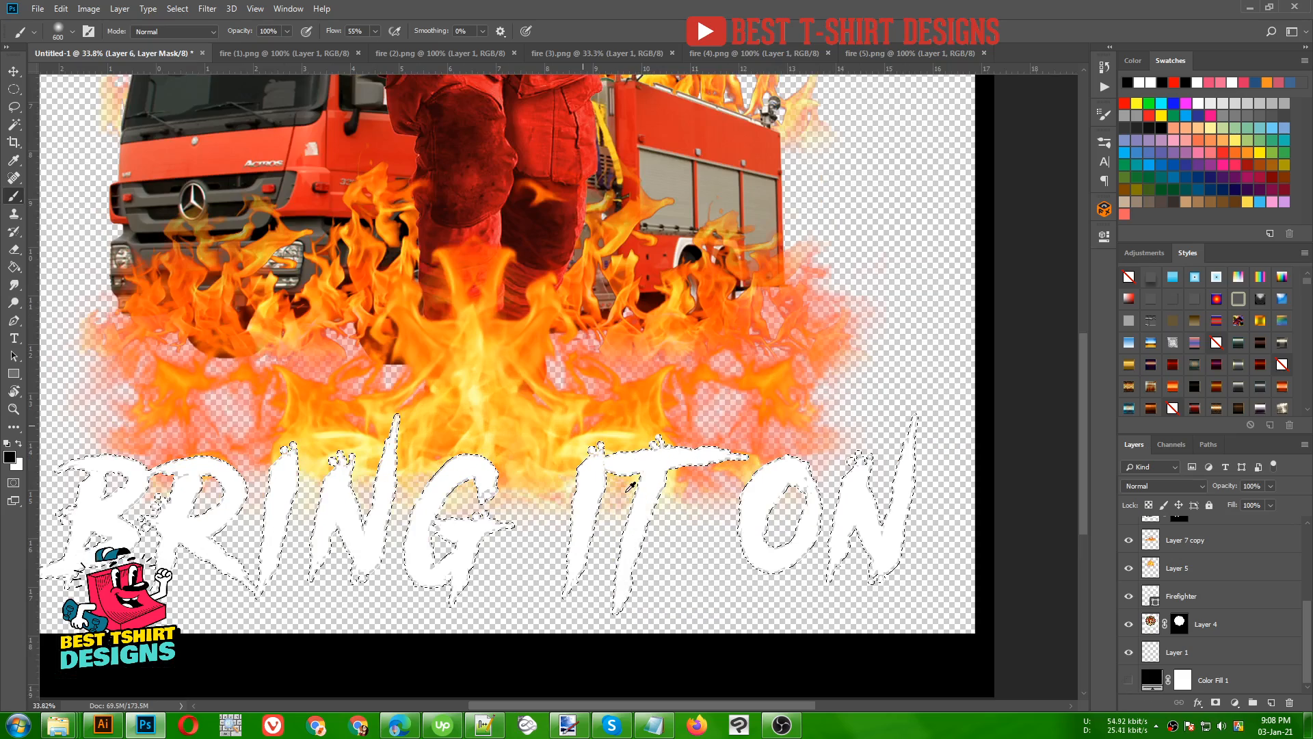
scroll(589, 476, up, 4)
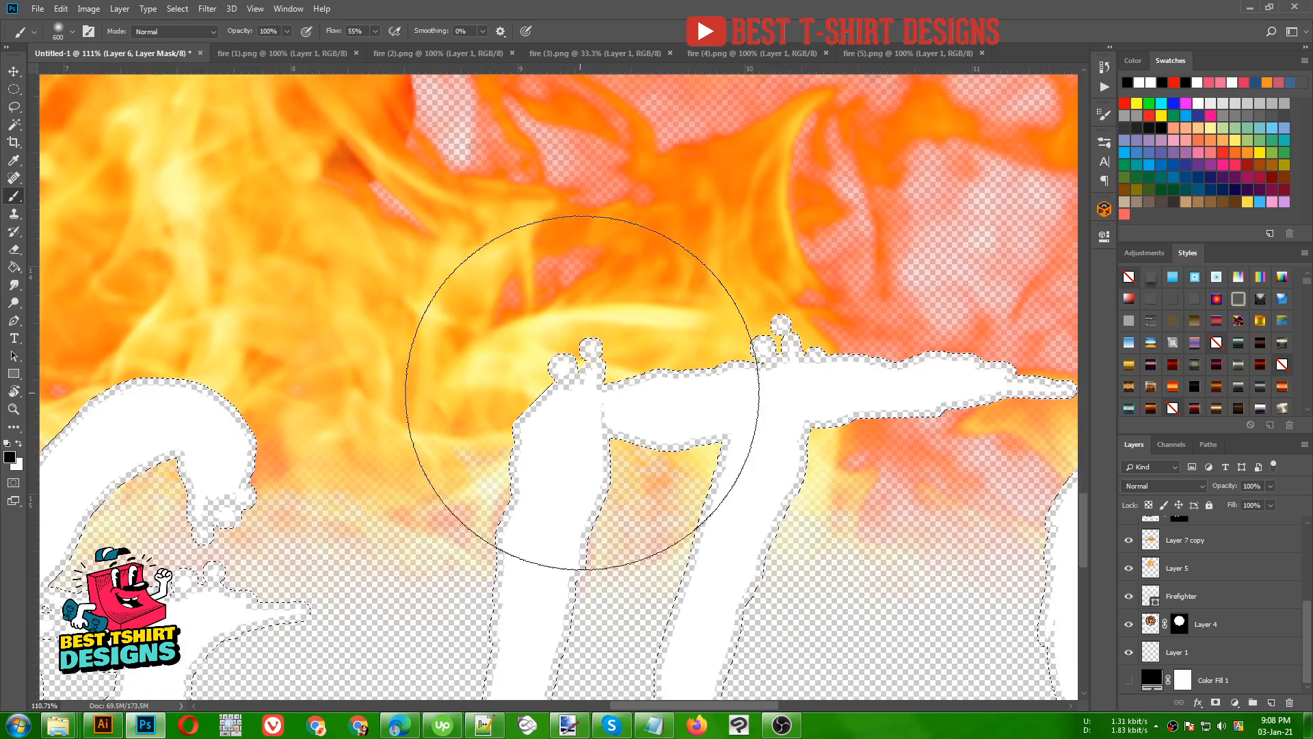
scroll(586, 400, down, 4)
scroll(585, 390, down, 7)
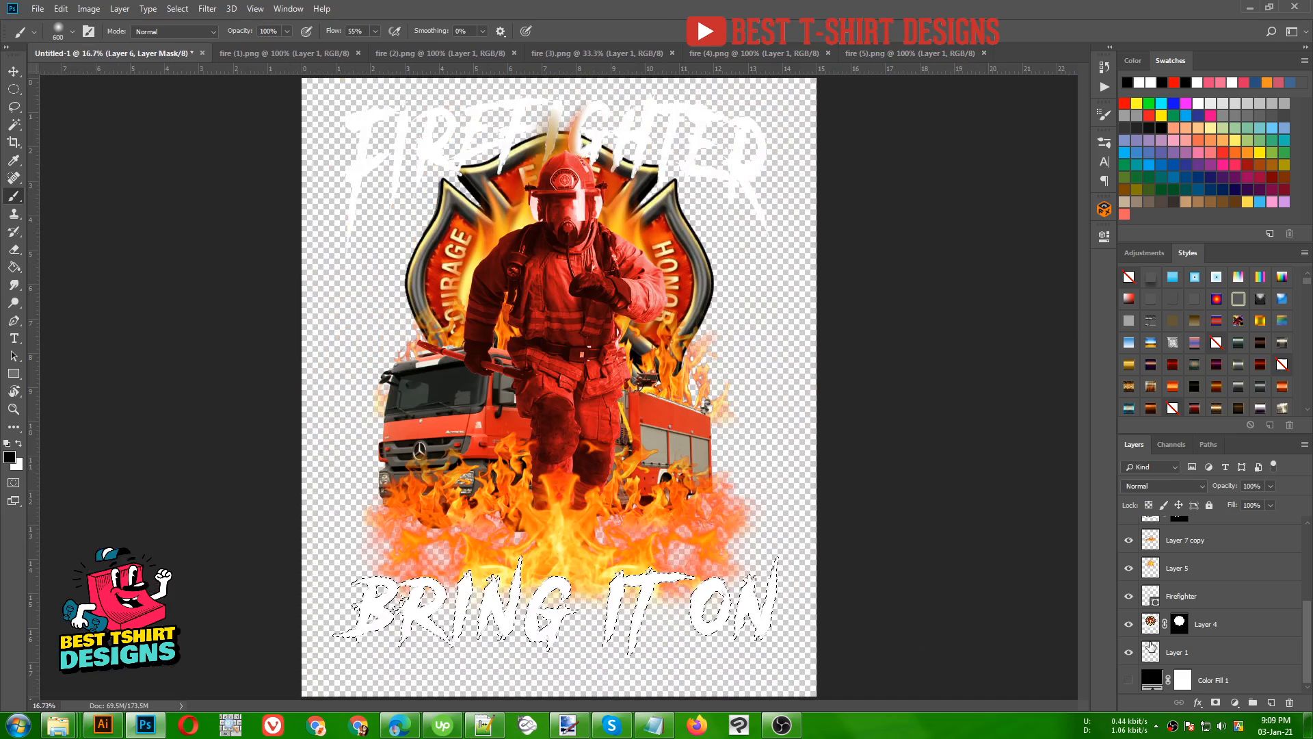
key(v)
click(889, 498)
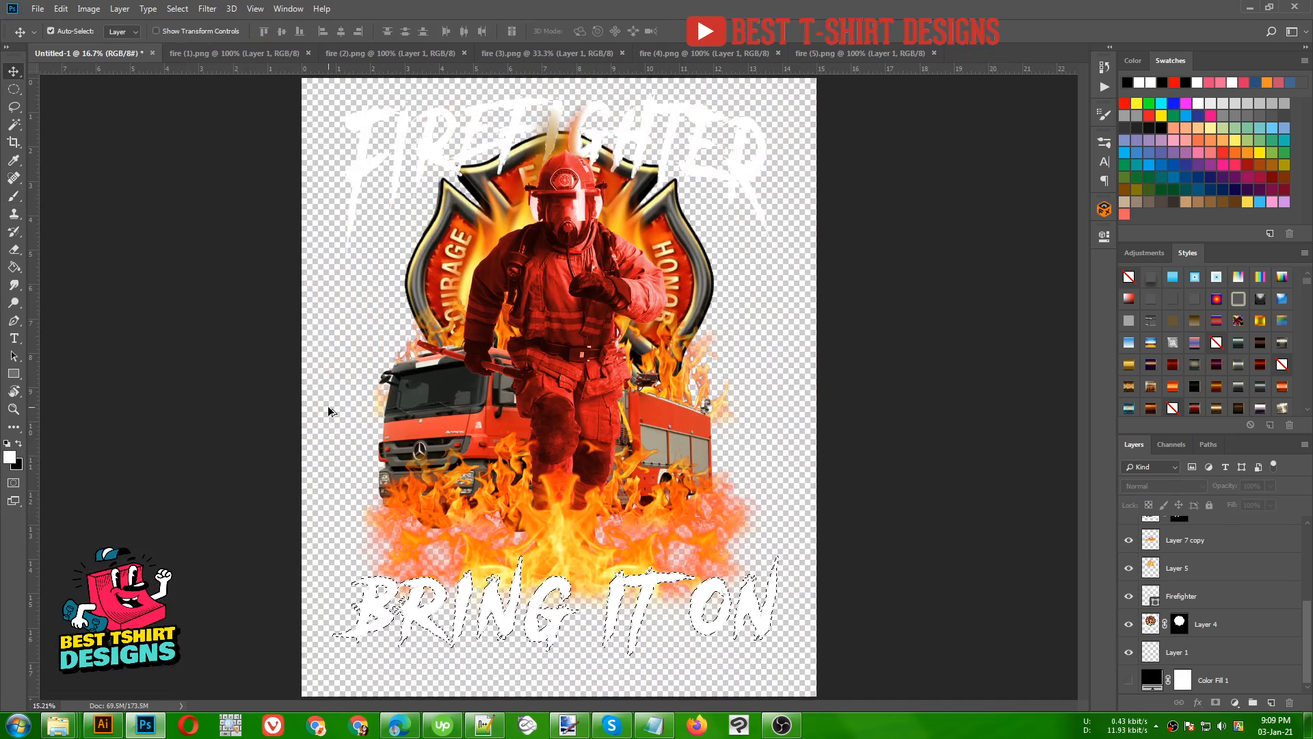
scroll(329, 409, down, 1)
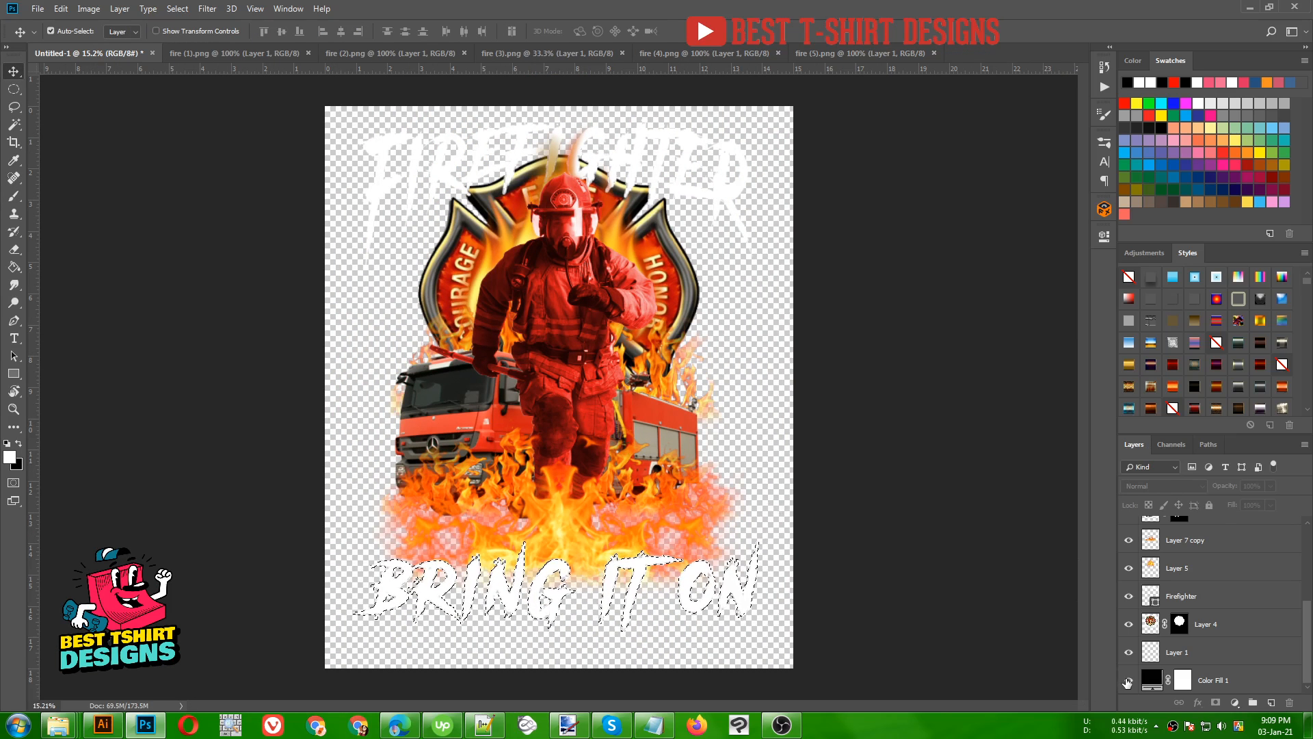
click(1128, 679)
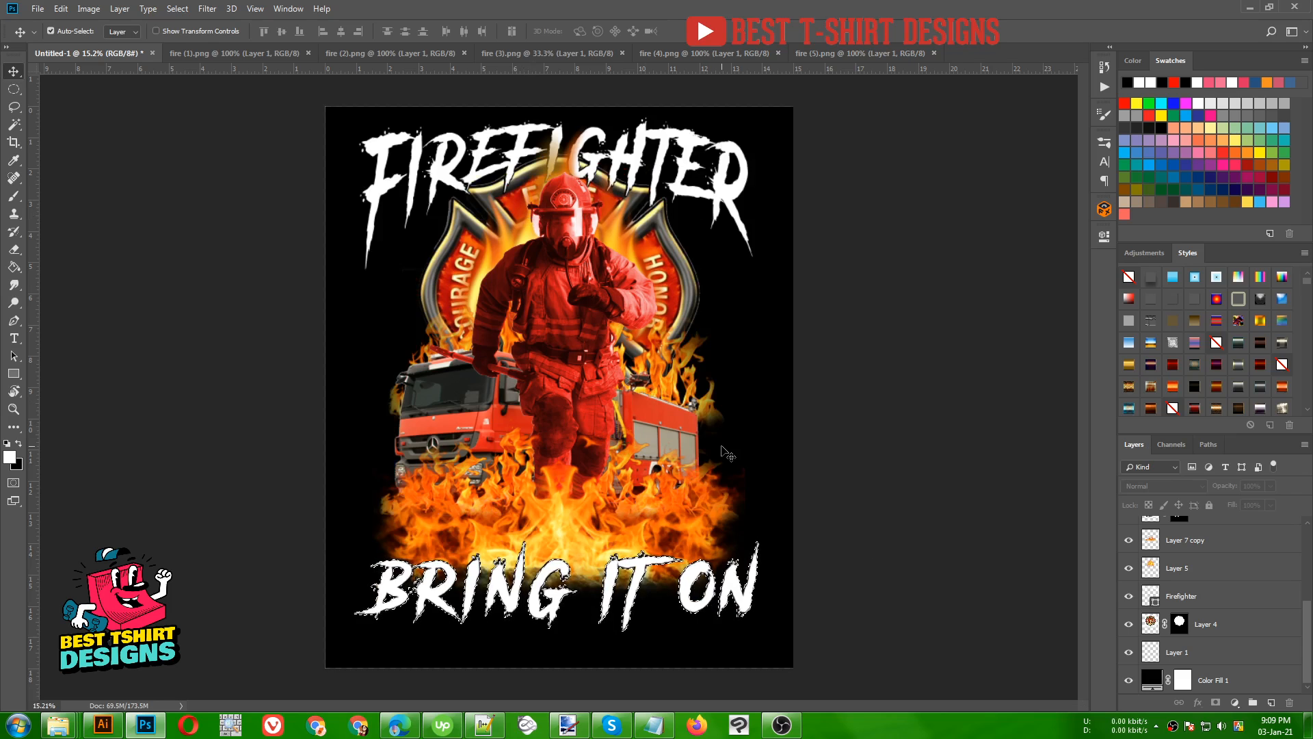
- Apply a dark red patterned layer style preset to the Firefighter lettering layer
click(14, 89)
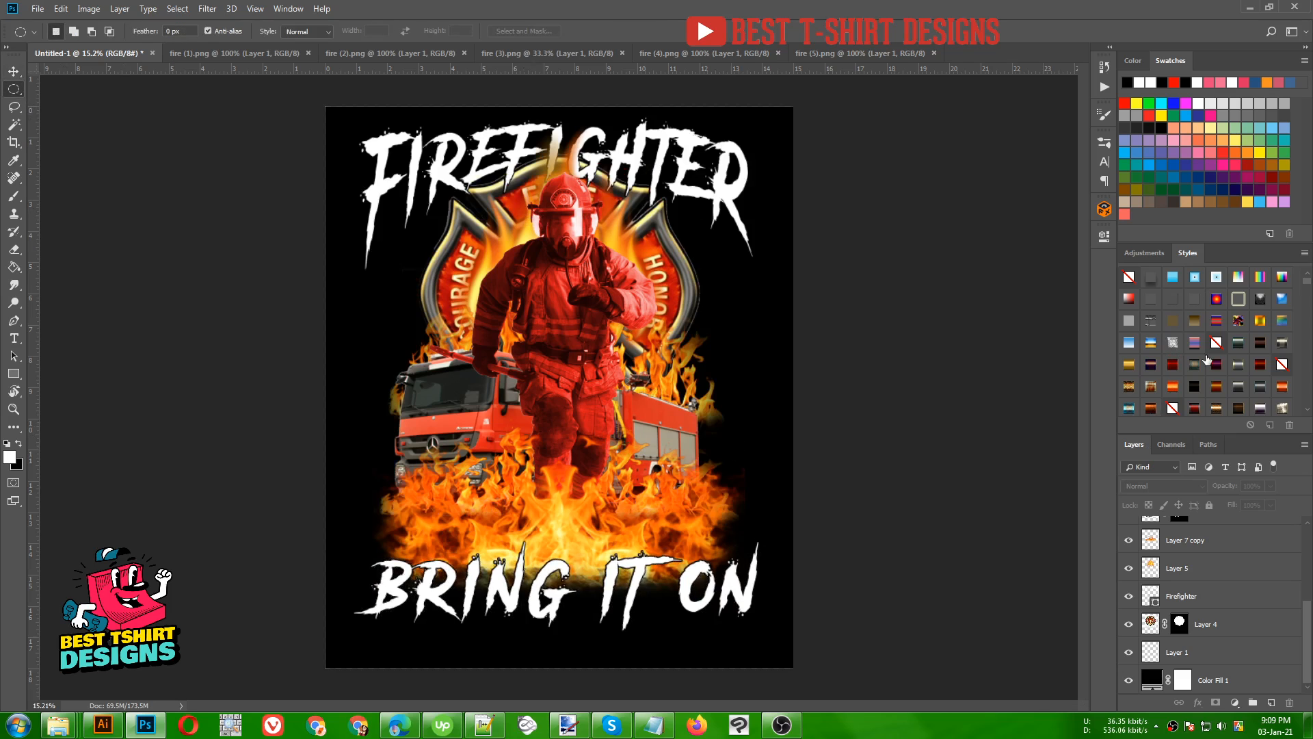
scroll(1207, 358, down, 1)
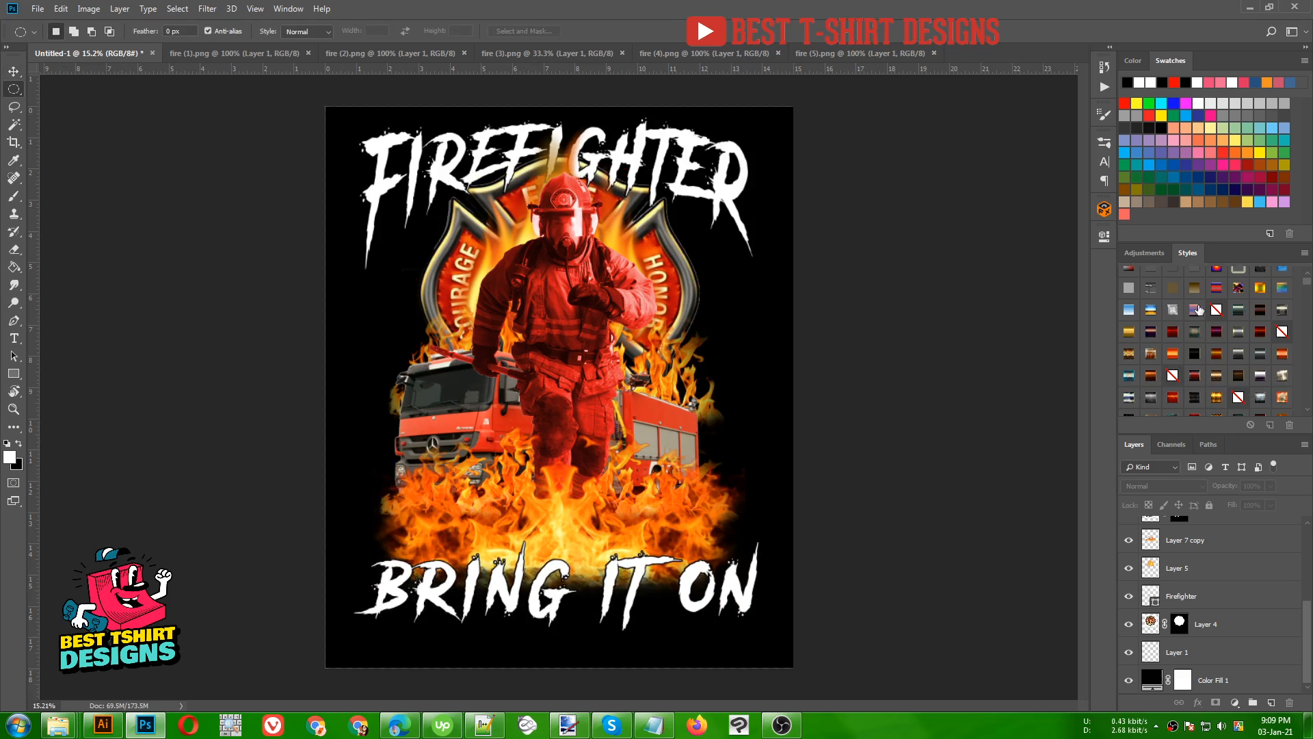
scroll(1209, 375, up, 1)
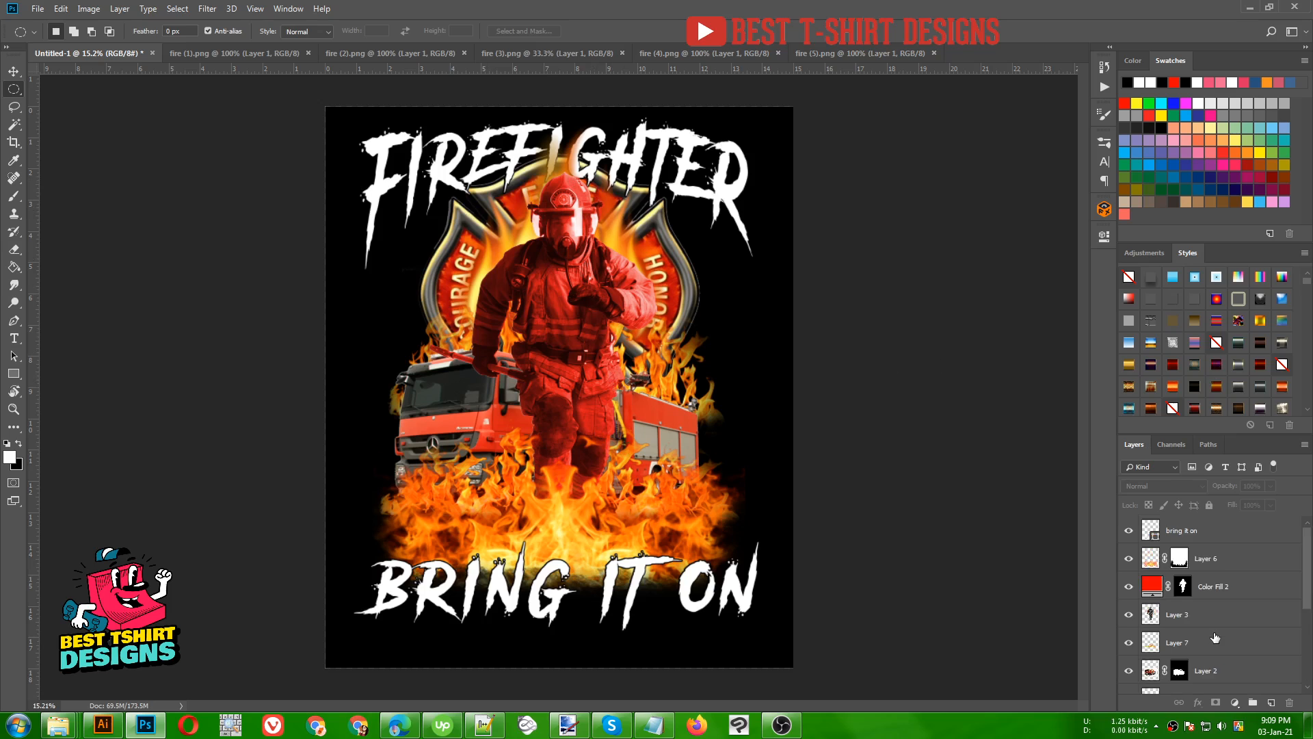
click(1198, 597)
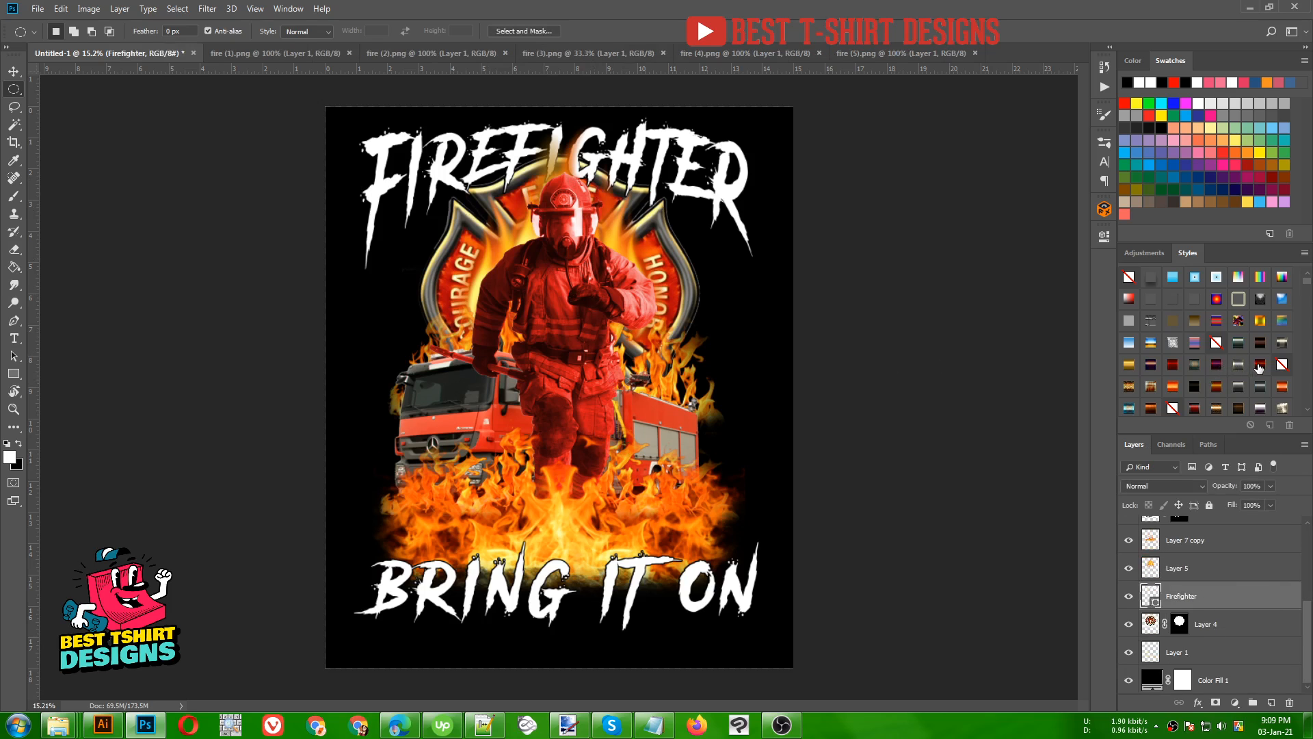
click(1259, 366)
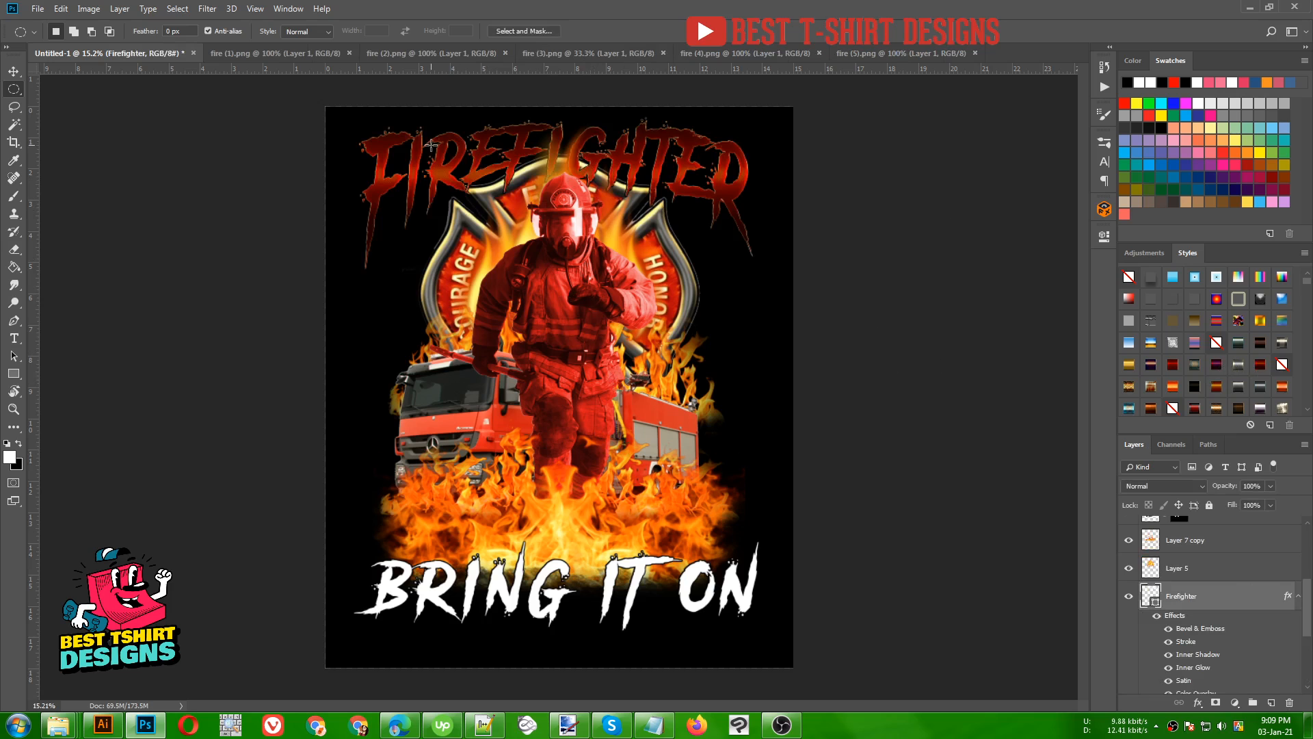
scroll(618, 91, up, 1)
scroll(600, 128, up, 6)
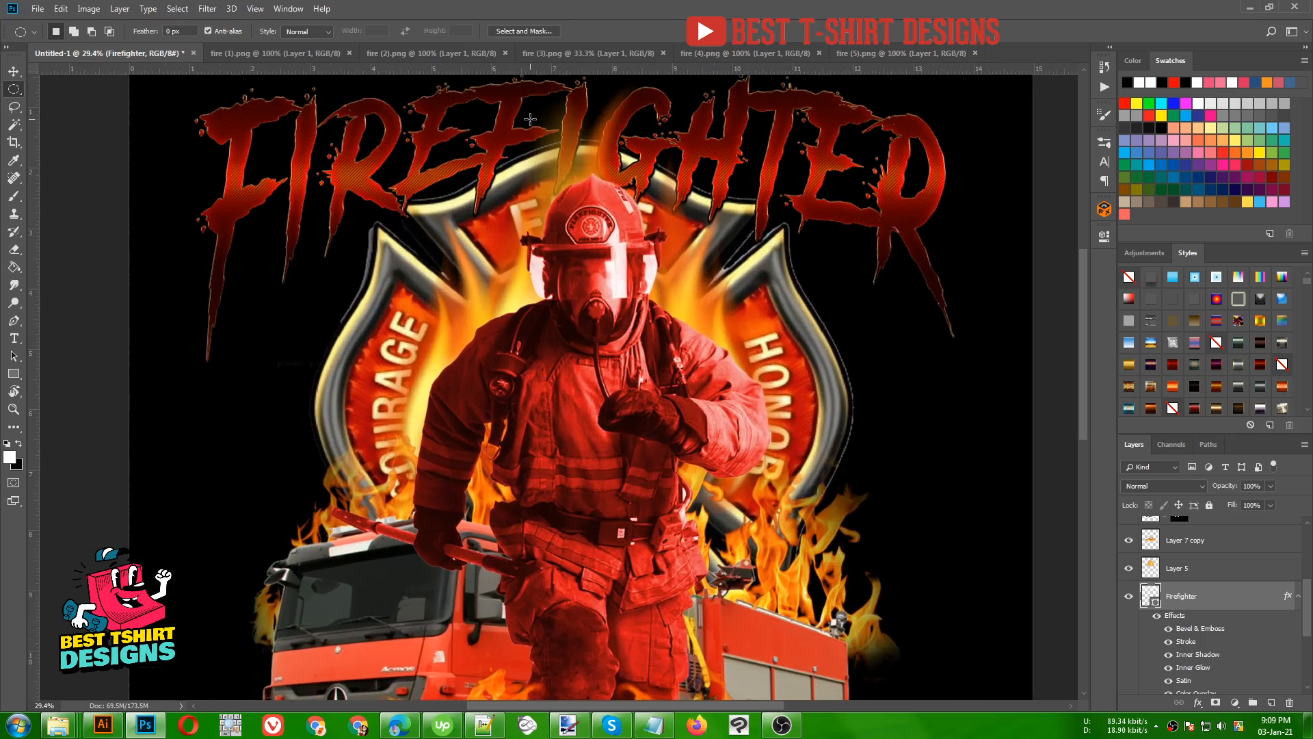
drag(578, 187, 547, 236)
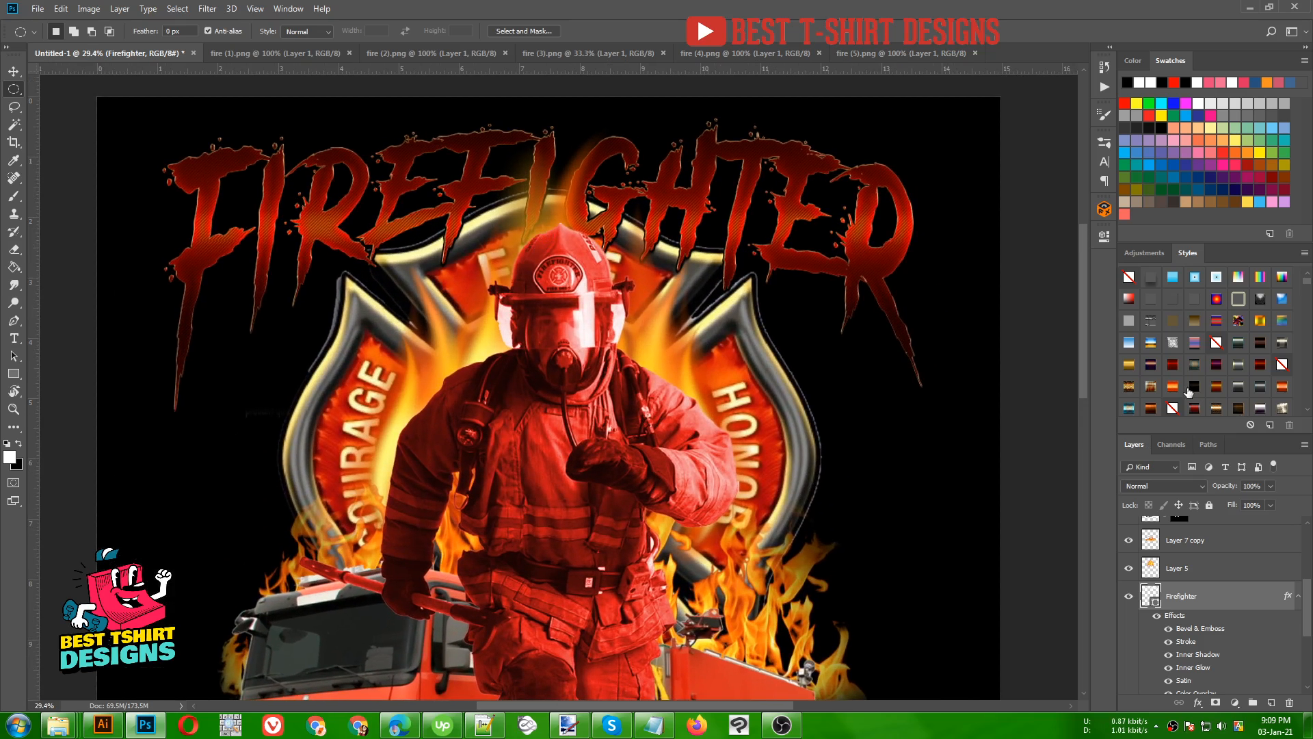
- Try out several red, purple and patterned layer style presets on the Firefighter lettering layer
click(1173, 366)
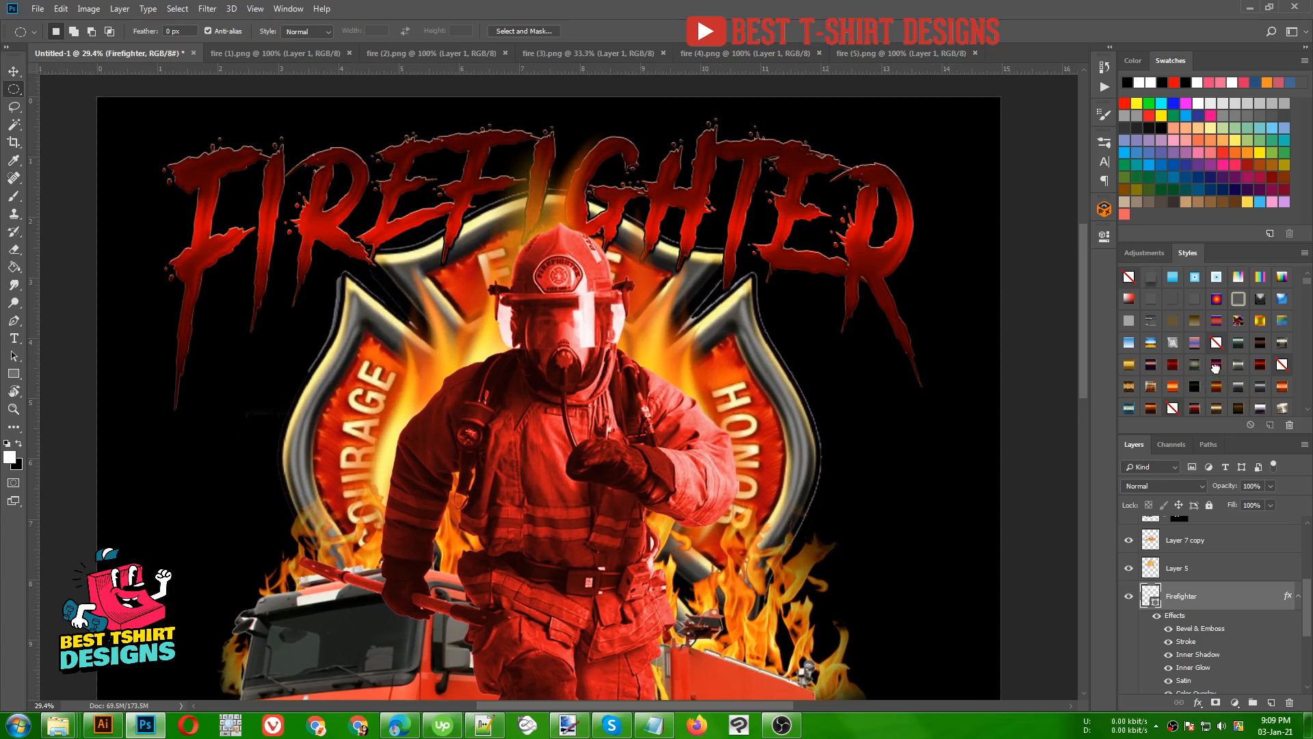
click(1256, 365)
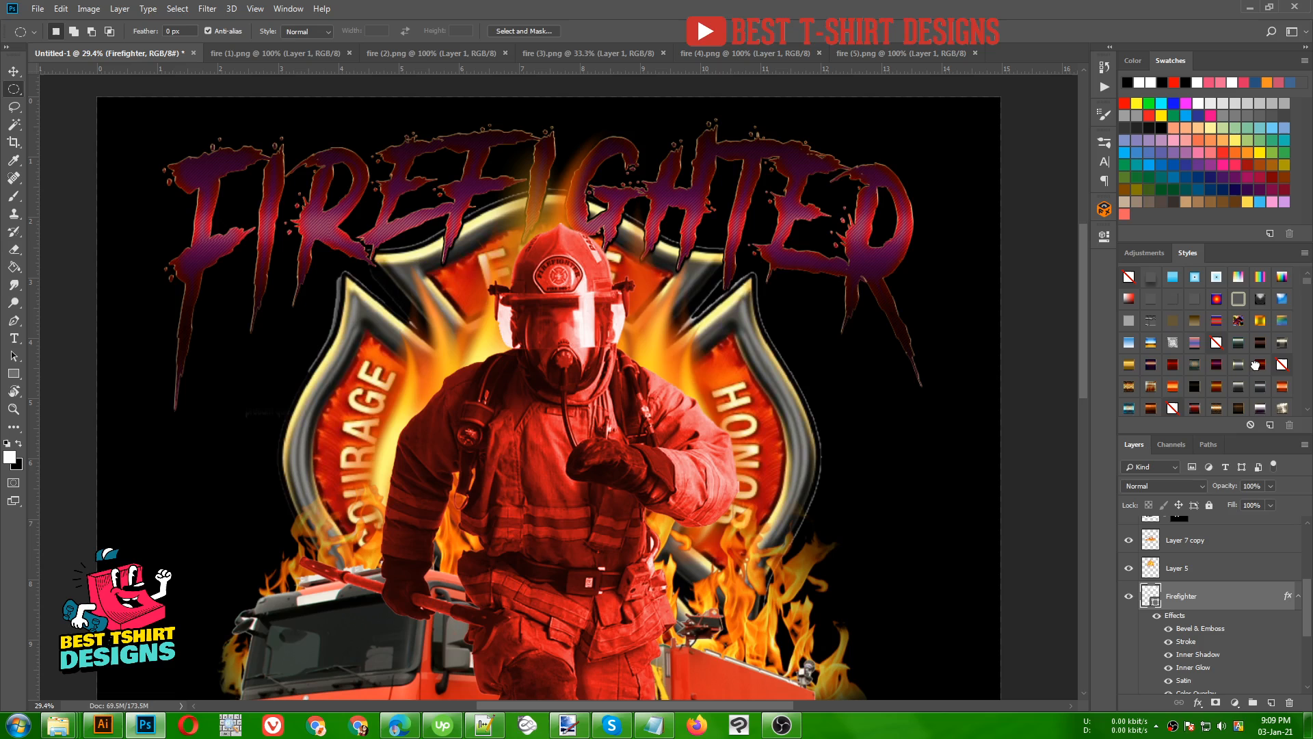
click(1256, 365)
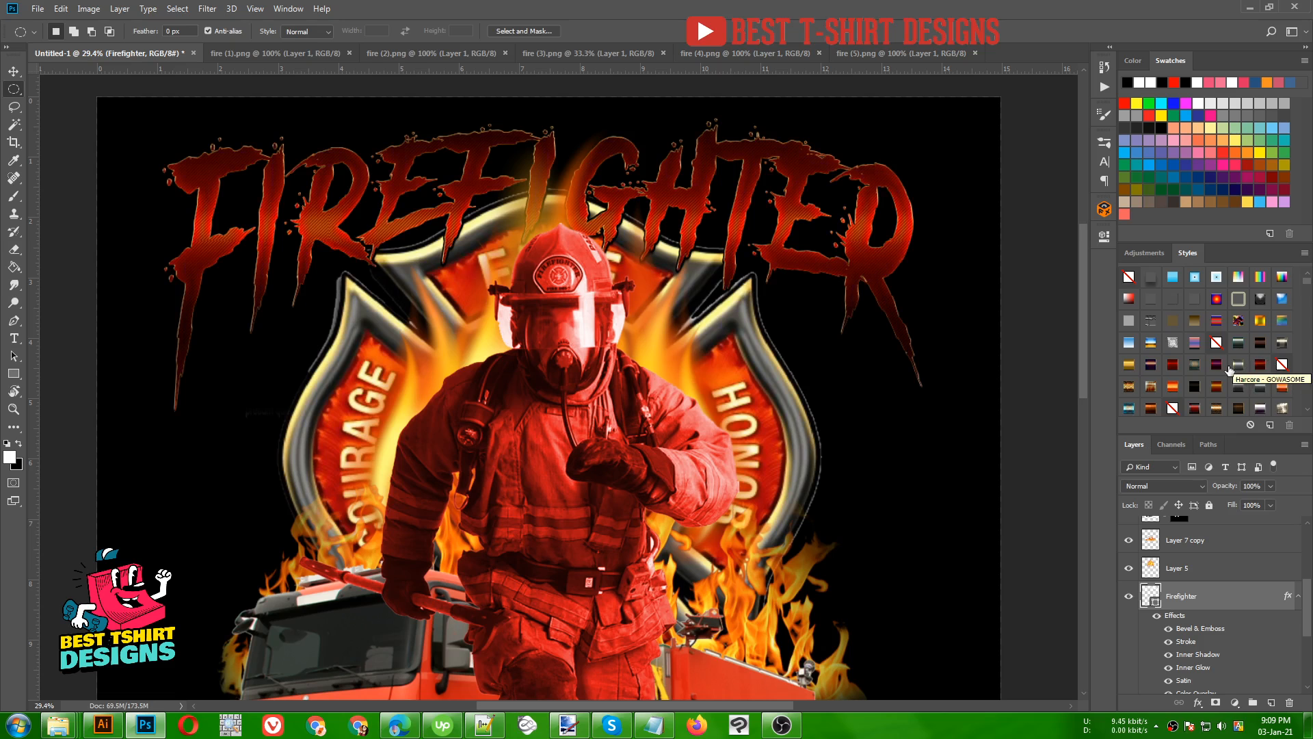
scroll(1229, 370, down, 1)
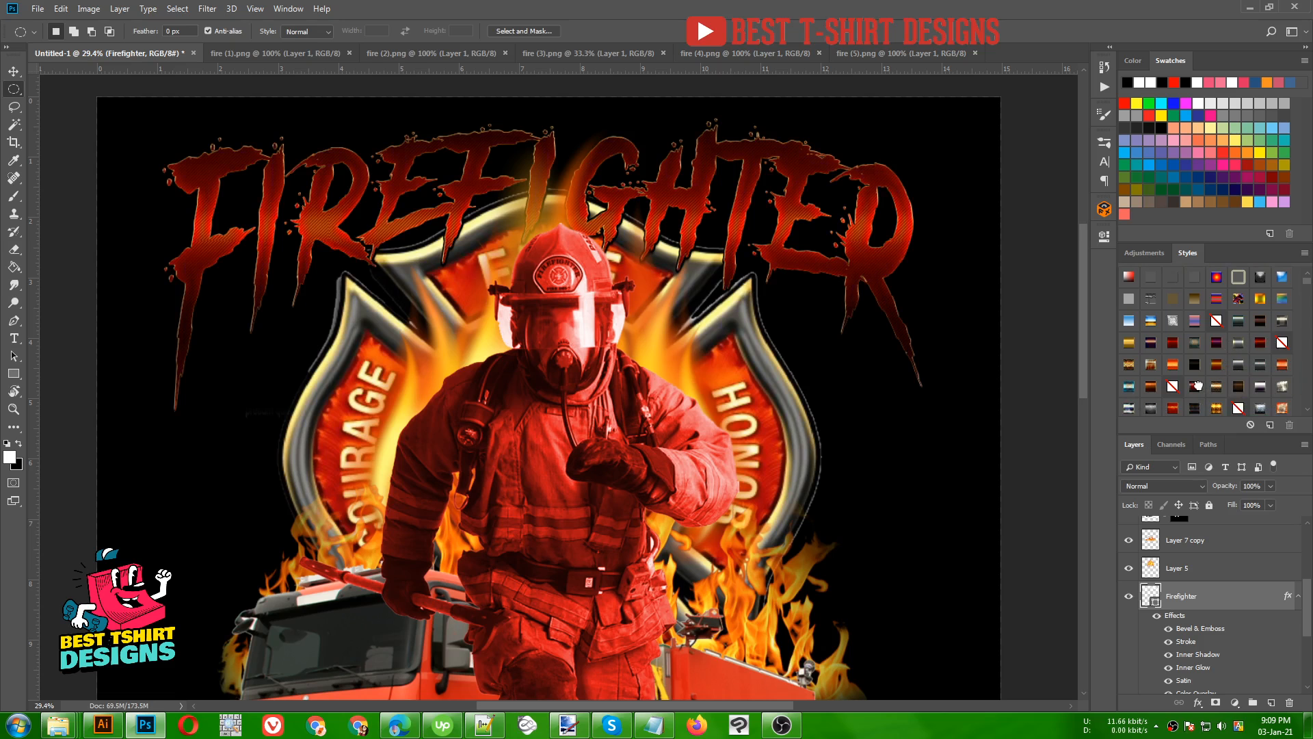
click(1196, 387)
scroll(1198, 388, down, 1)
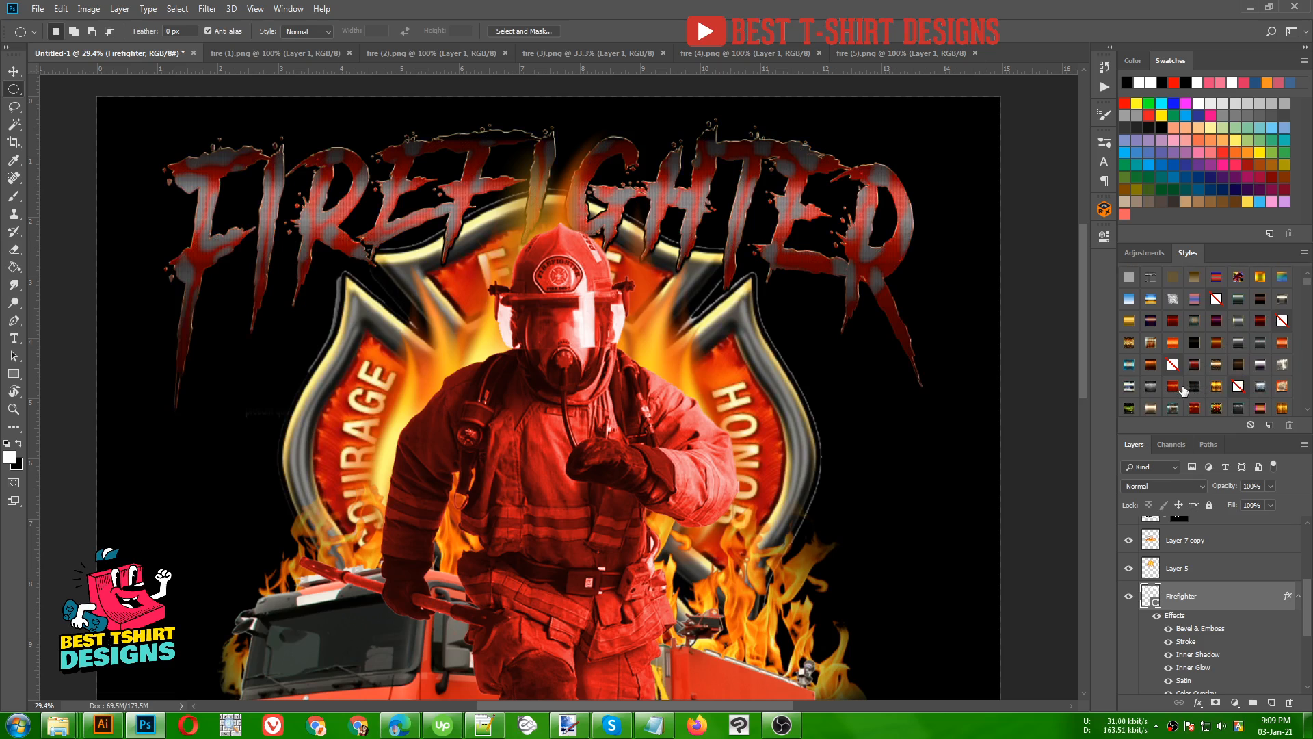
click(1195, 409)
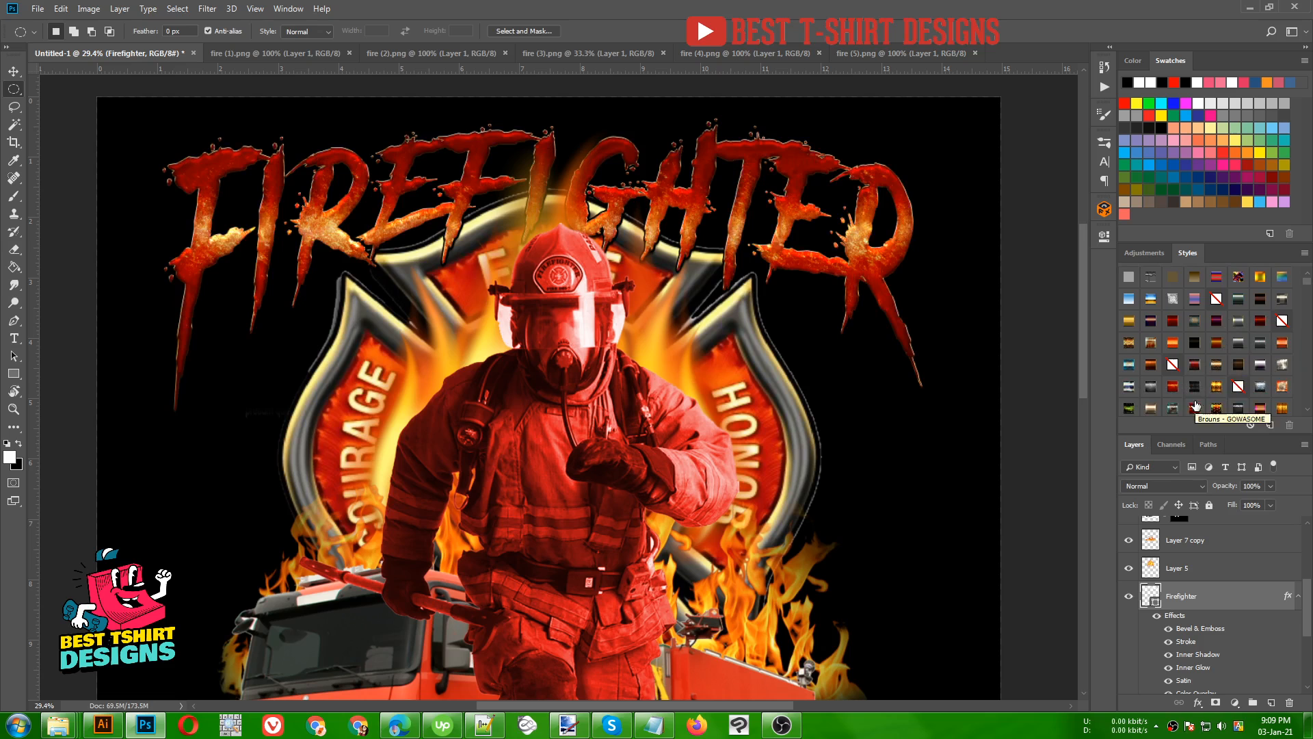
- Apply the textured red-to-orange layer style preset to the Firefighter lettering and collapse the layer's effects list
click(1170, 383)
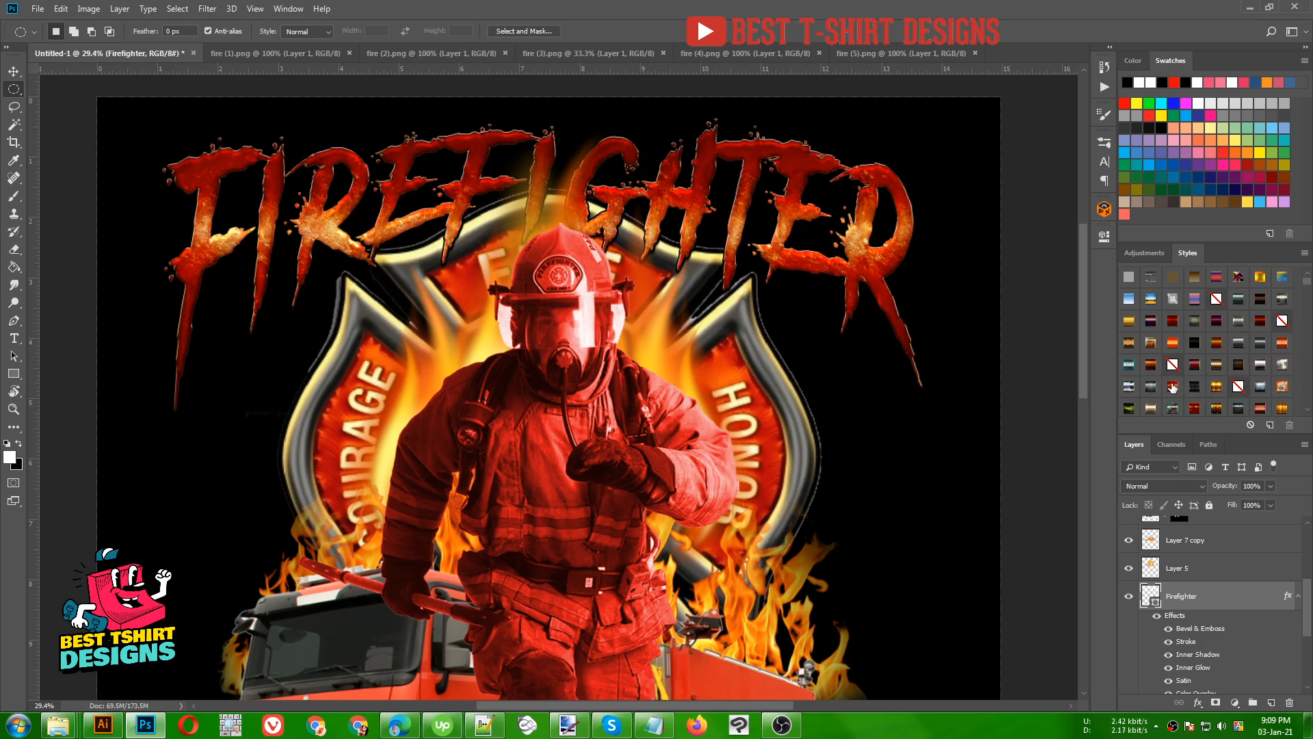
click(1174, 386)
drag(1172, 386, 753, 320)
scroll(353, 259, down, 3)
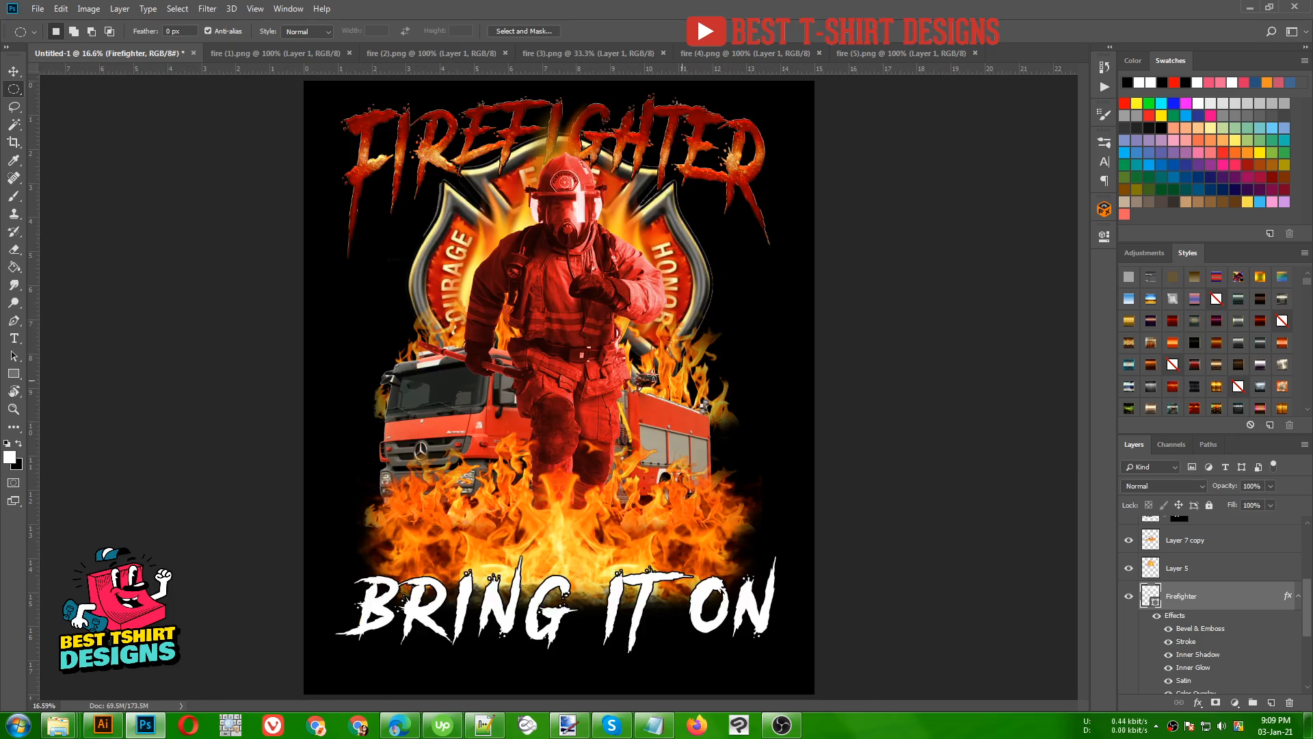
scroll(1239, 572, down, 2)
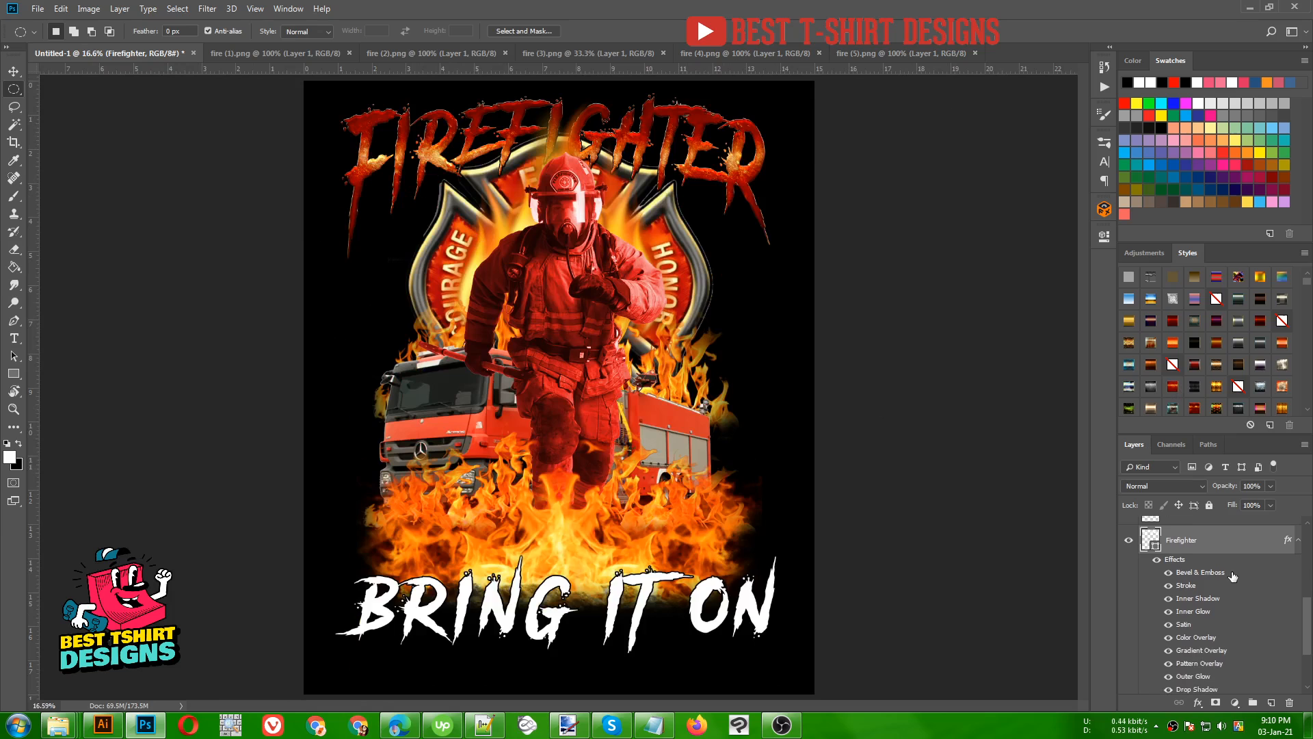
click(1299, 540)
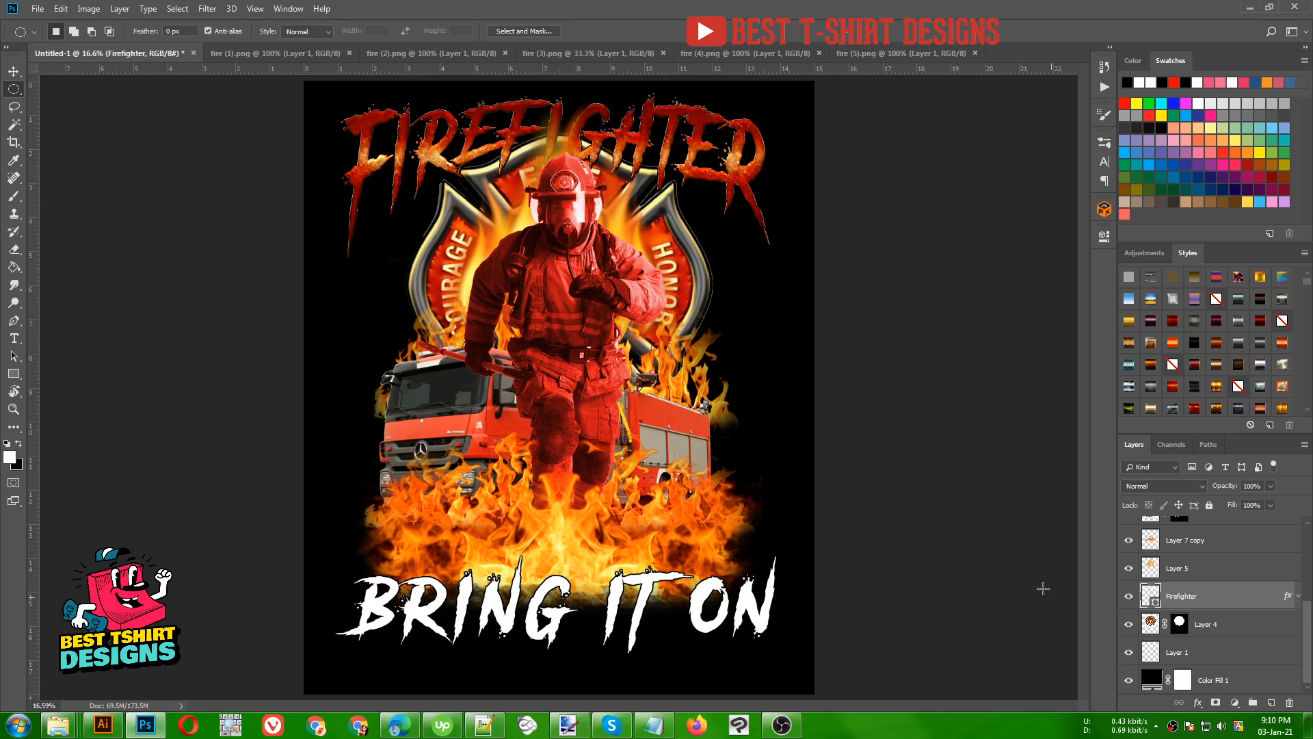
- Apply the same textured red-to-orange layer style preset to the bring it on lettering layer
scroll(1217, 645, up, 6)
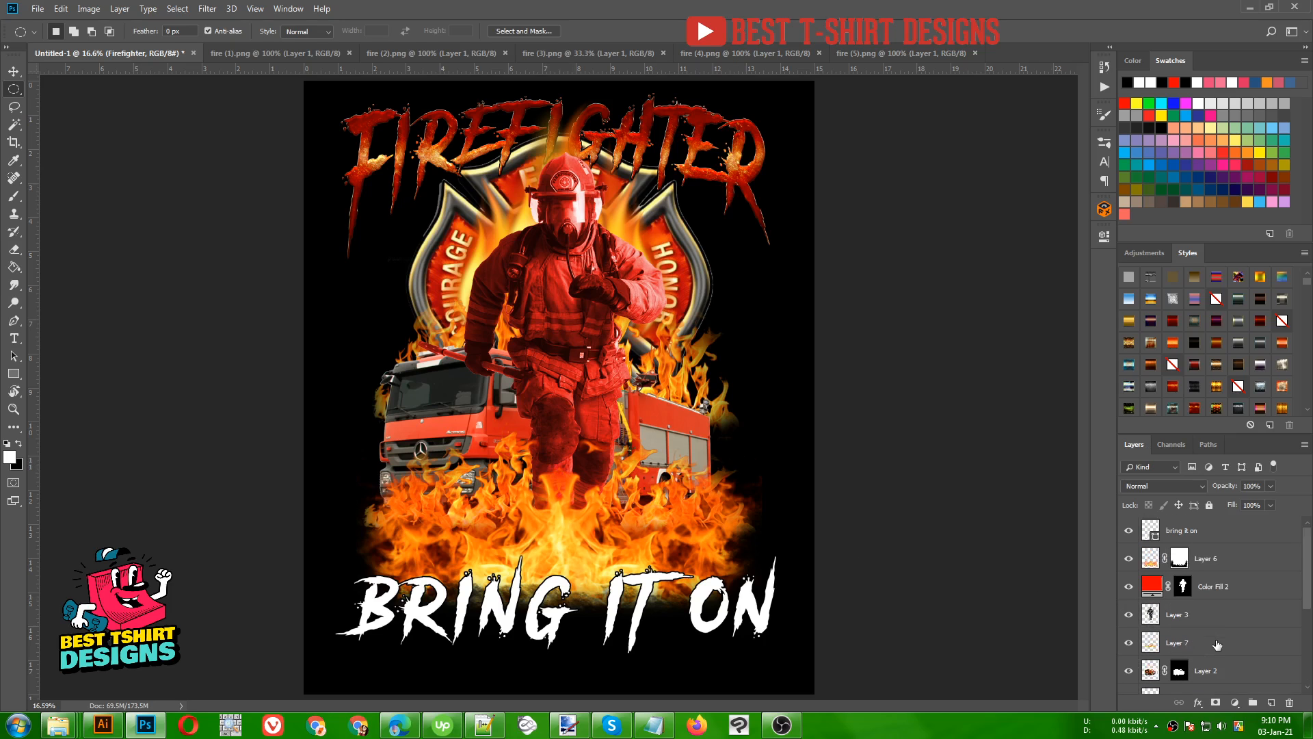
click(1190, 532)
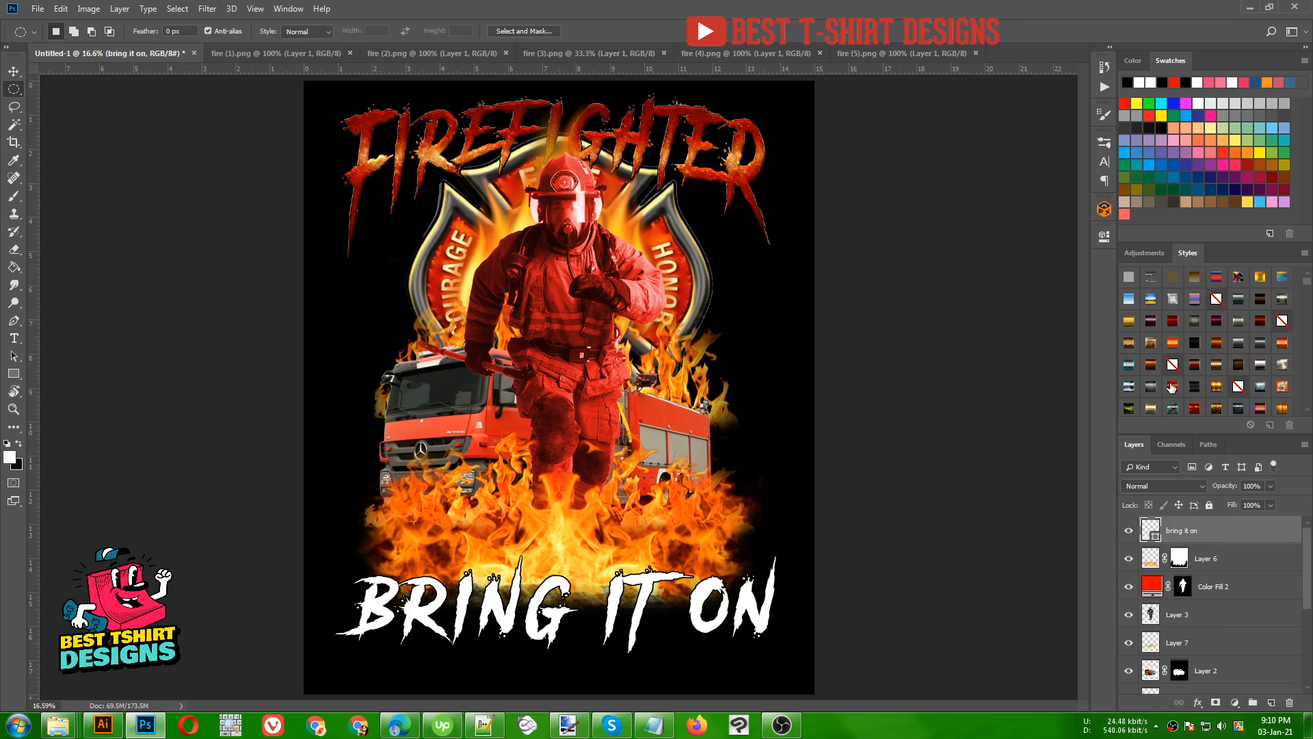
click(1172, 387)
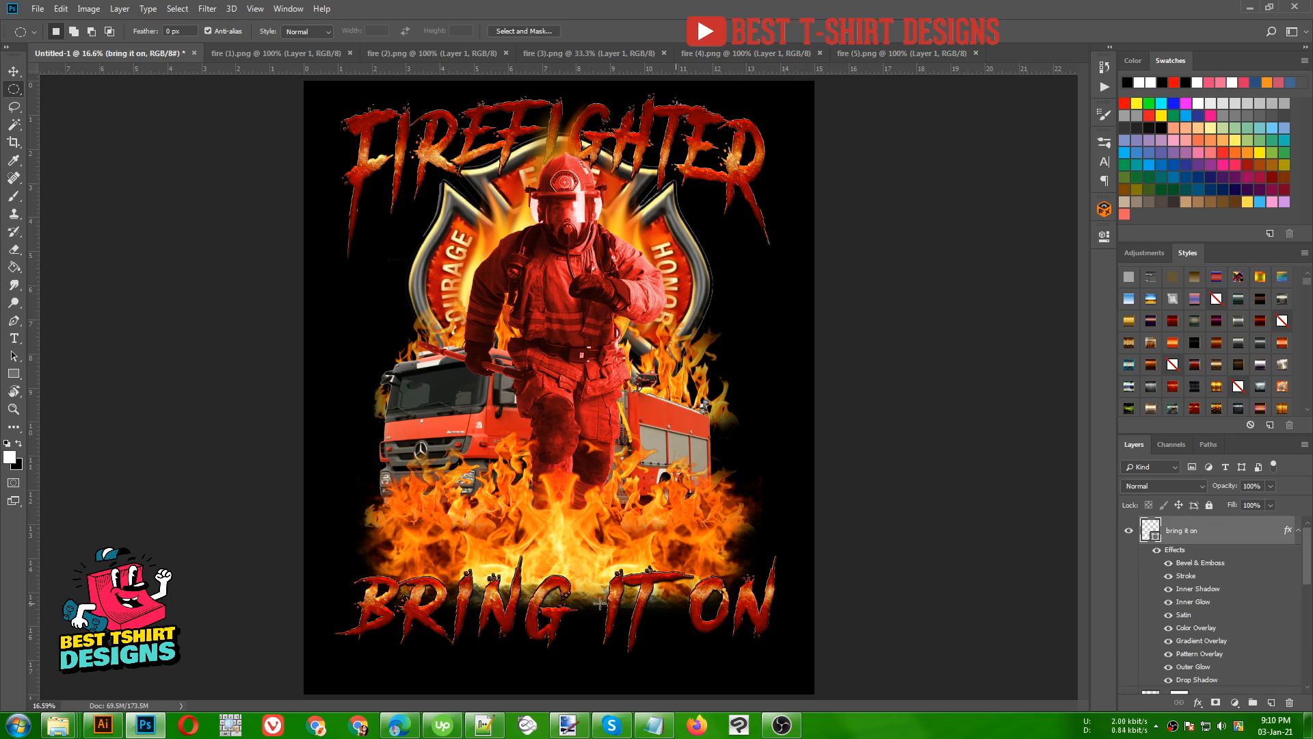
- Place vertical guides at the outer left and right edges of the BRING IT ON lettering
key(v)
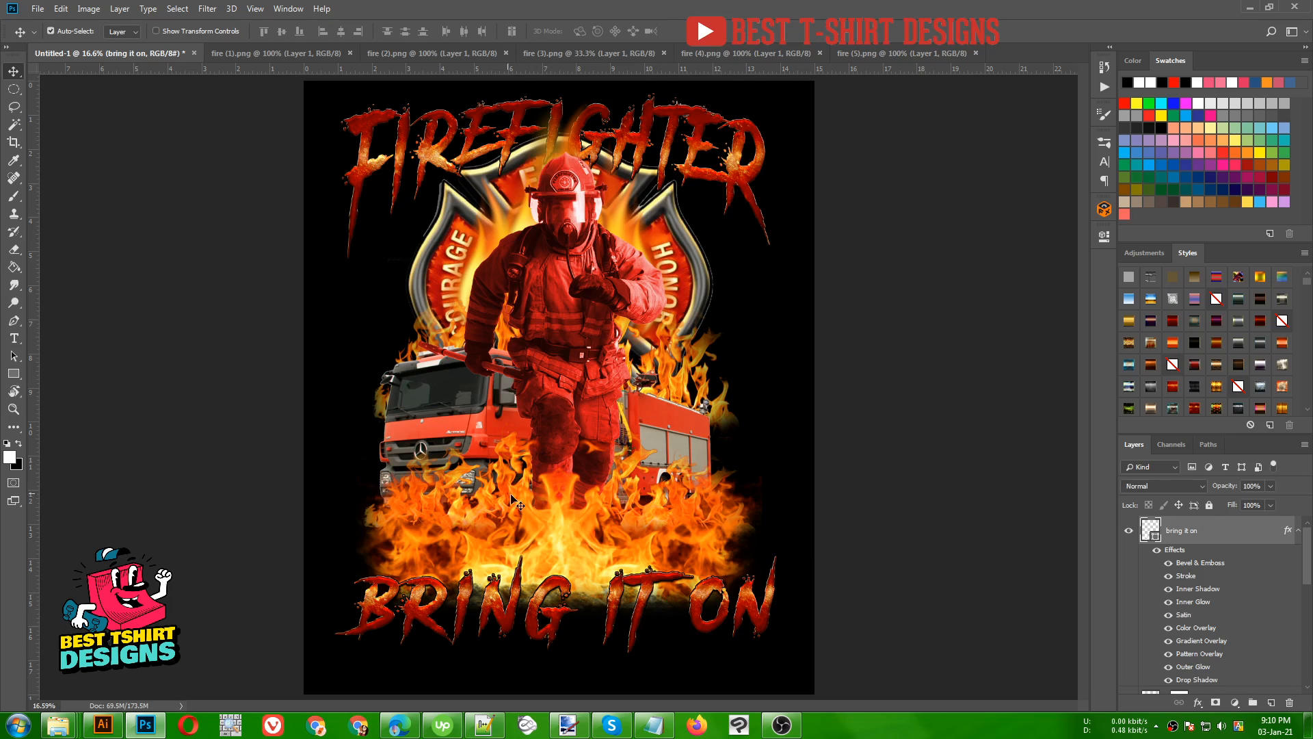
scroll(661, 420, down, 1)
scroll(596, 369, up, 1)
drag(856, 69, 774, 176)
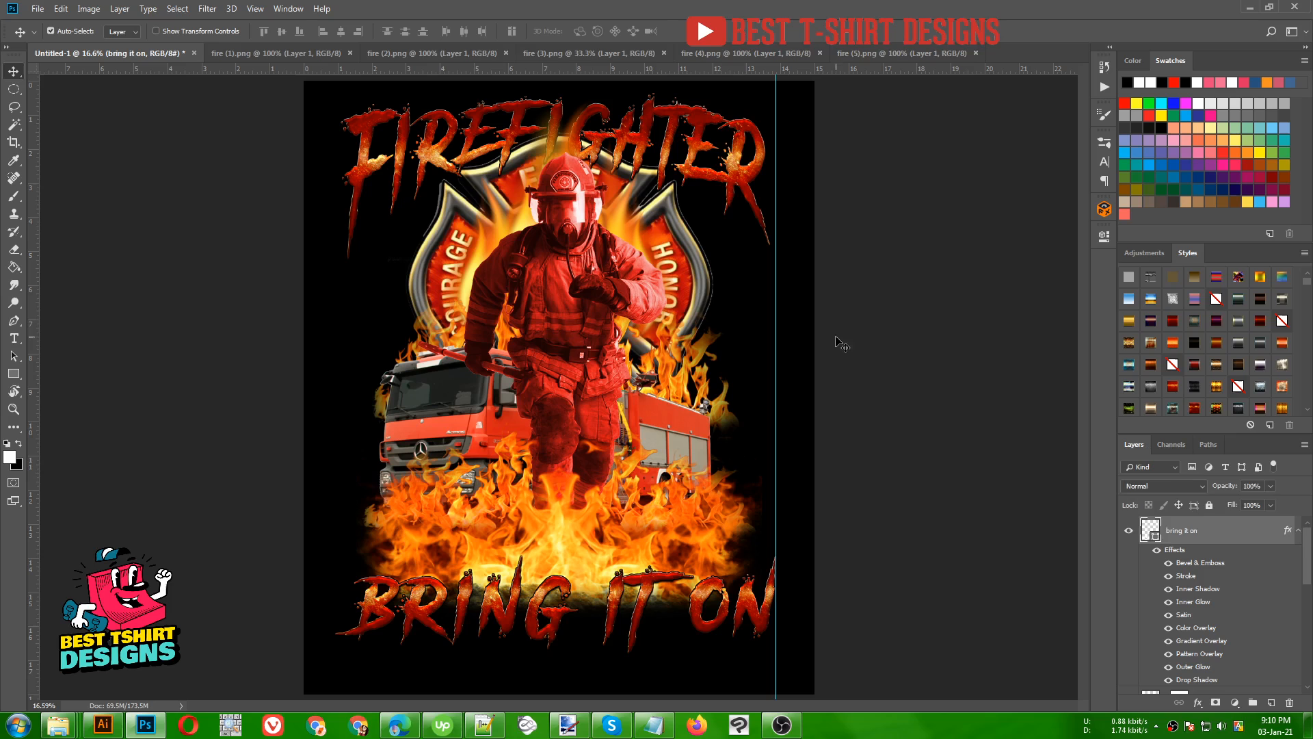
click(840, 342)
drag(274, 72, 340, 279)
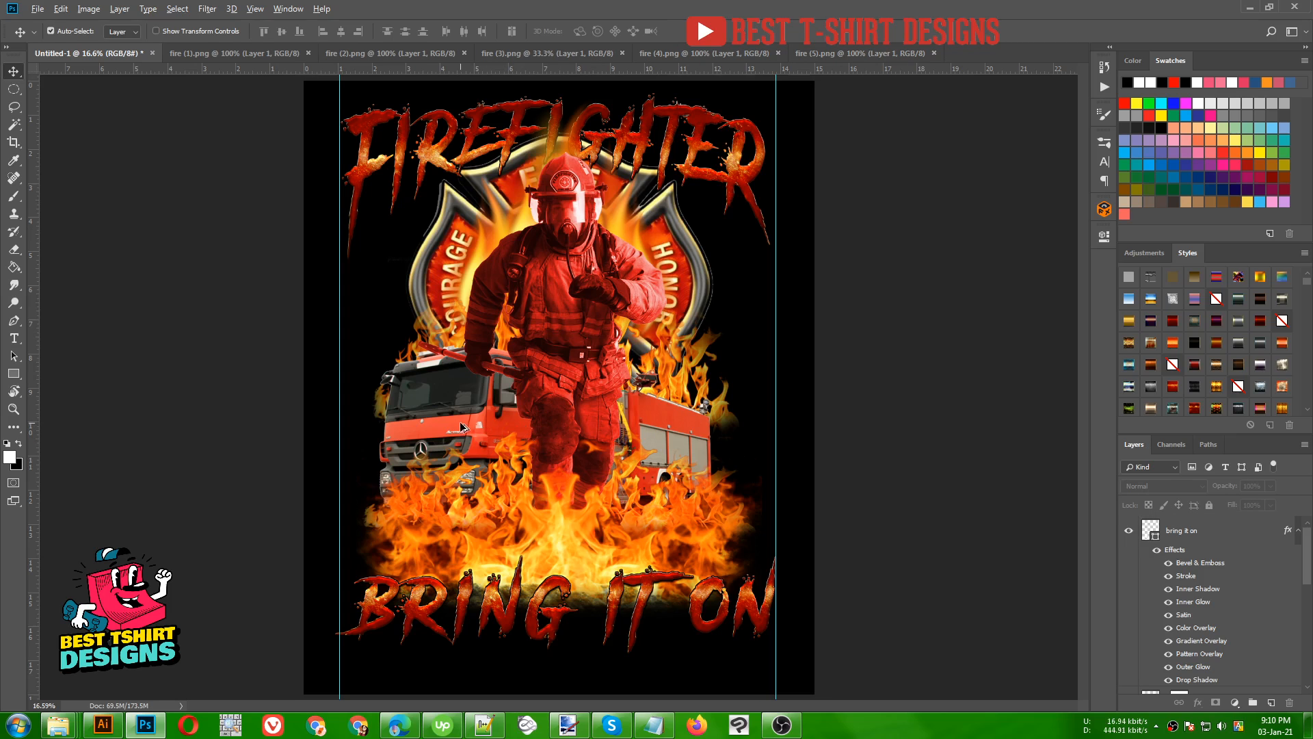
- Remove both vertical guides from the canvas
scroll(472, 430, down, 1)
drag(377, 120, 32, 186)
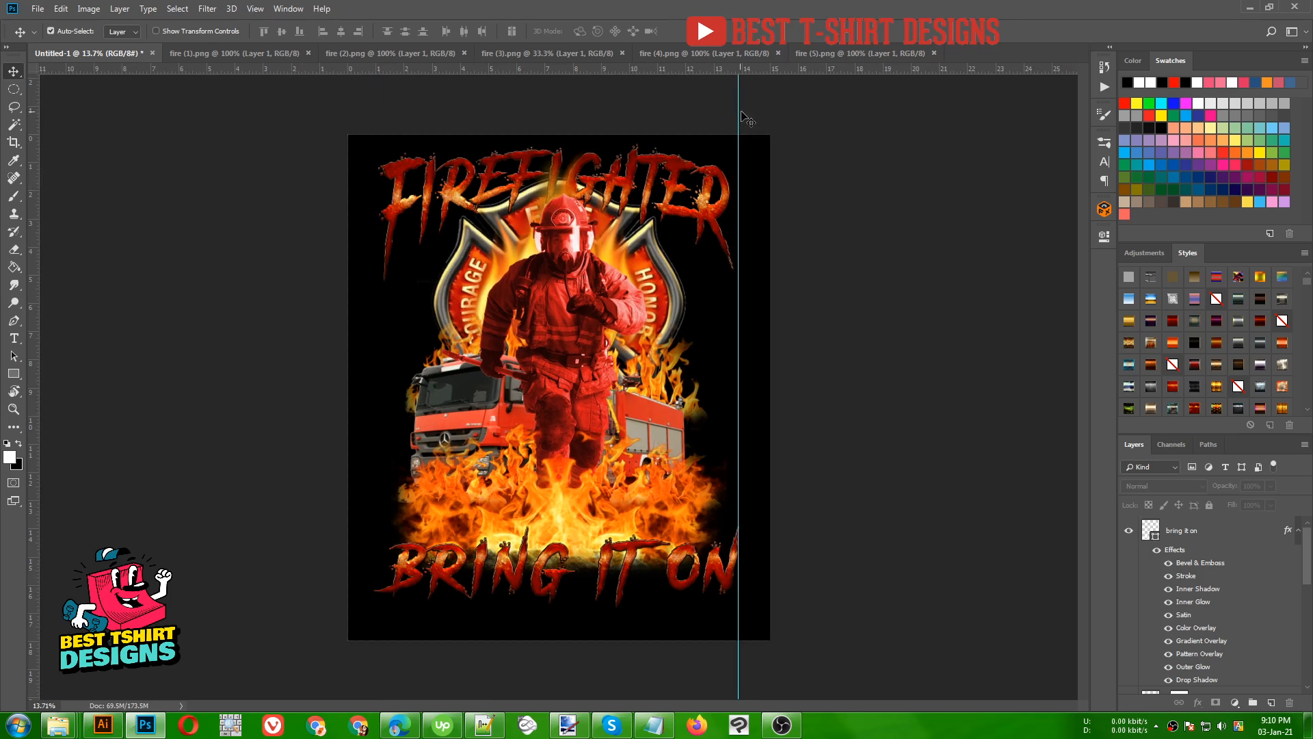
drag(739, 110, 1111, 161)
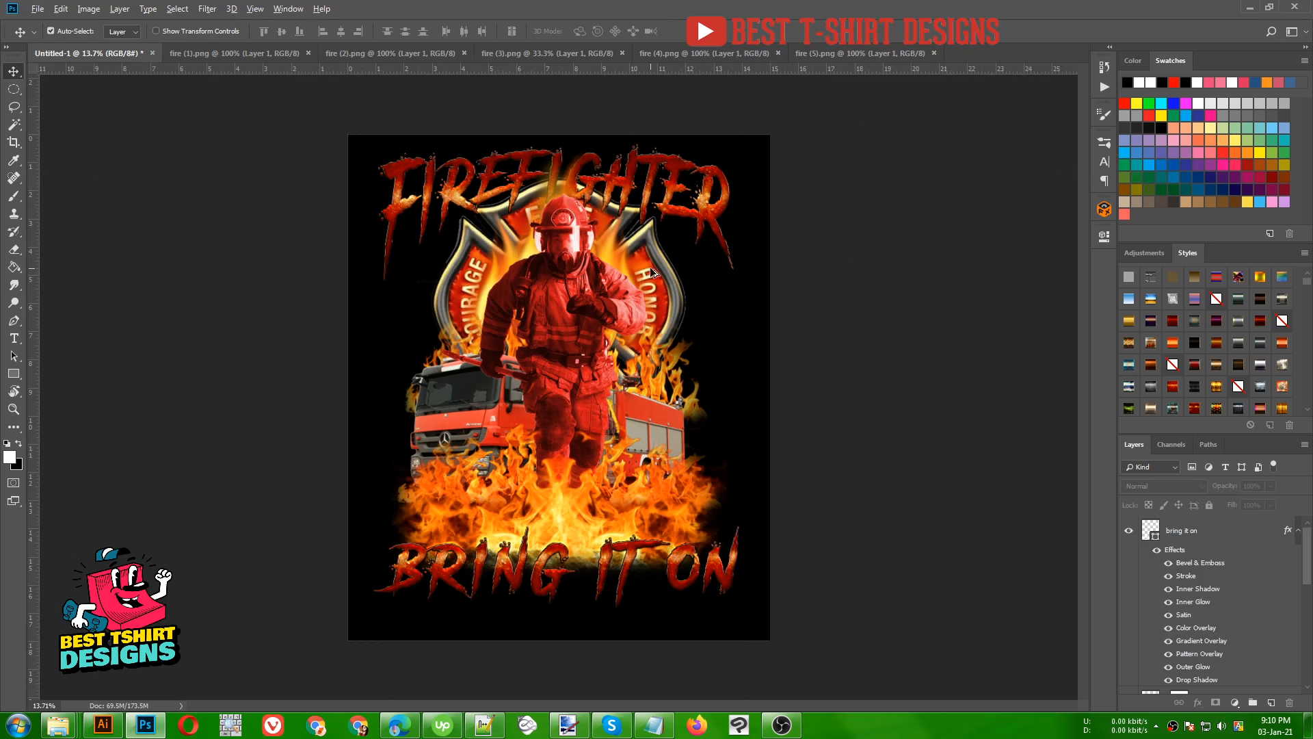
scroll(655, 275, up, 1)
scroll(655, 275, up, 1)
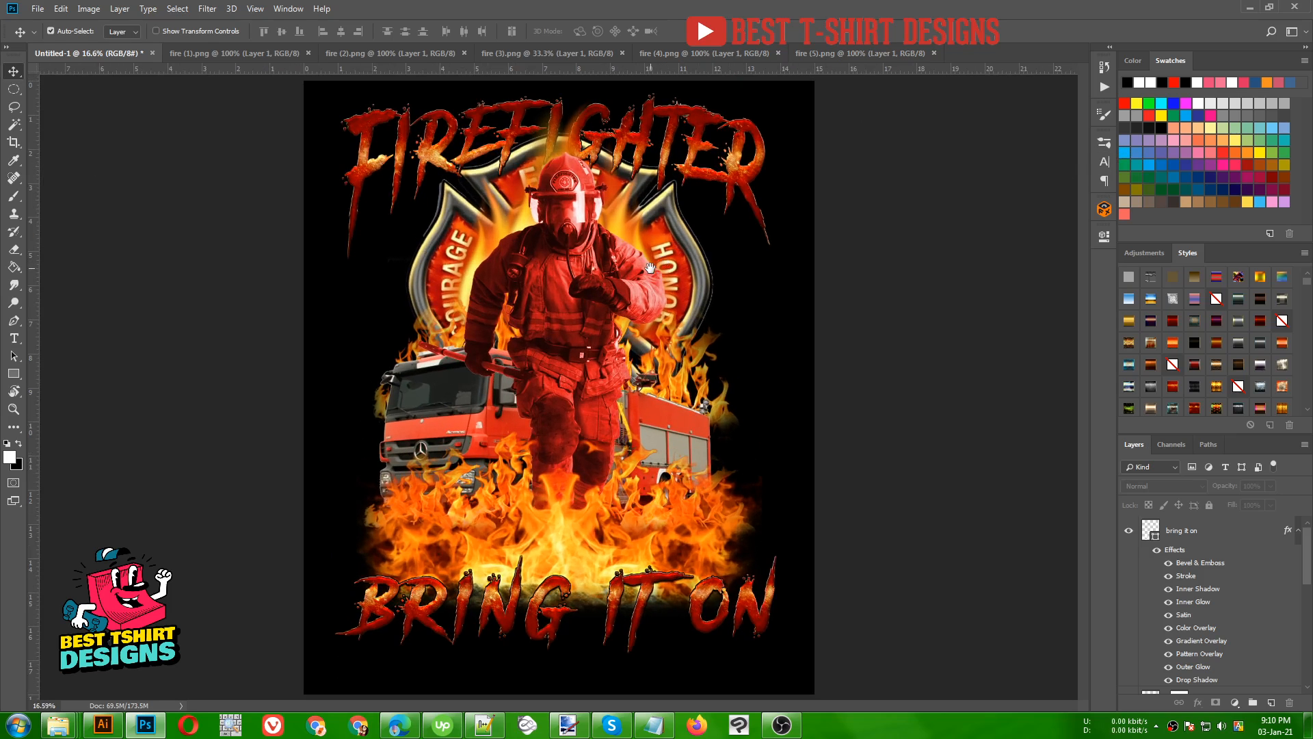
- Hide the black Color Fill 1 background and apply the emblem's layer mask permanently to Layer 4
scroll(1190, 599, down, 5)
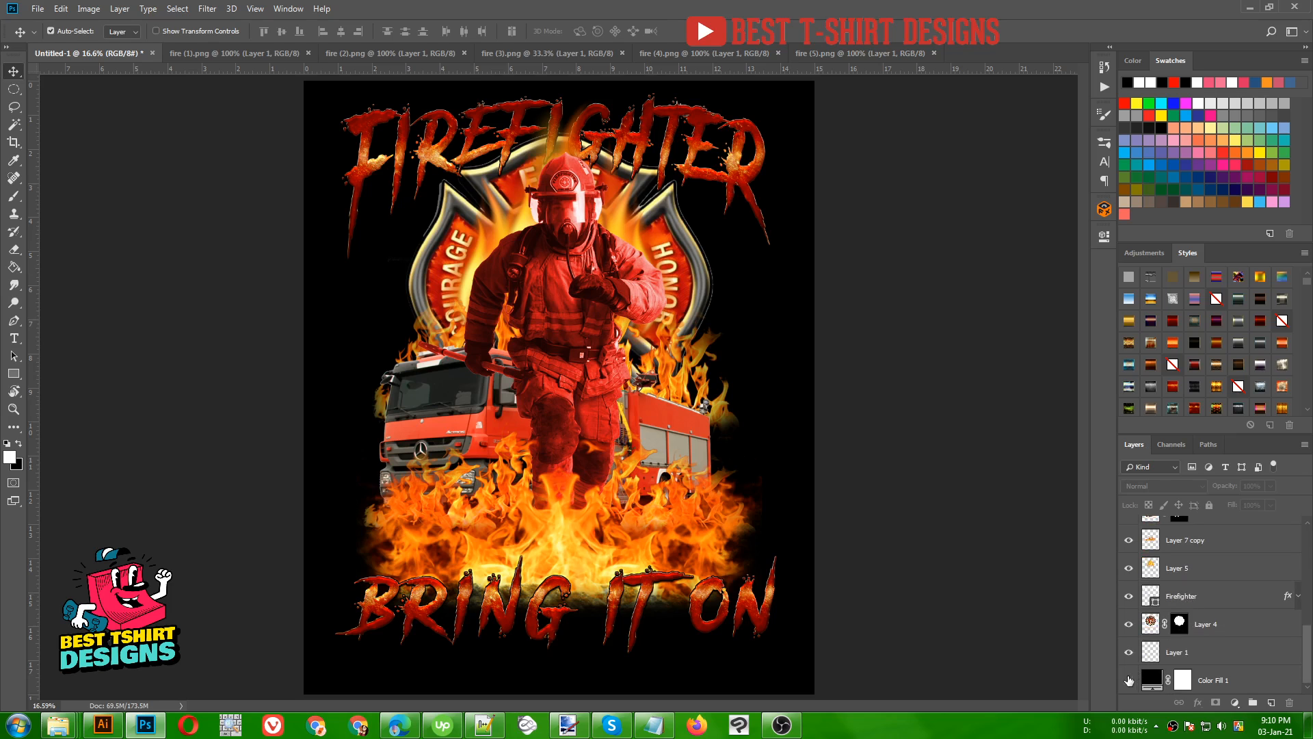
click(1128, 681)
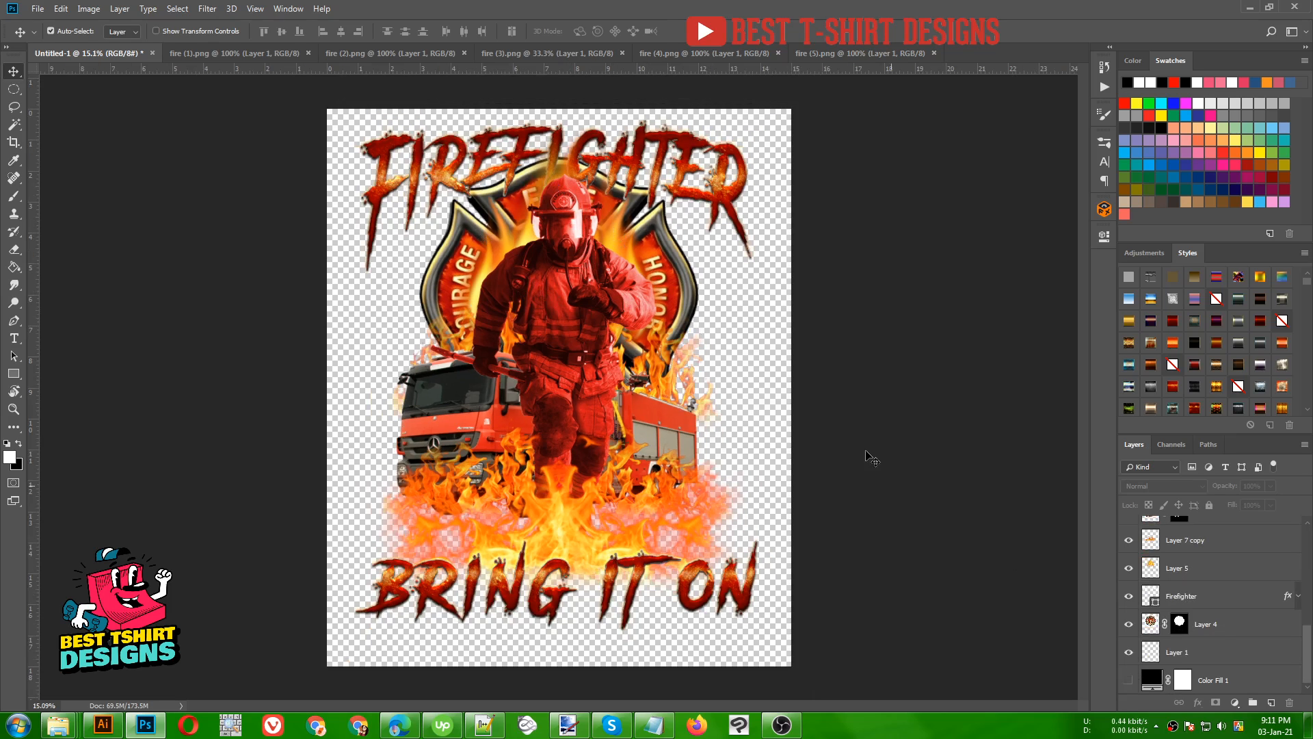
click(1178, 624)
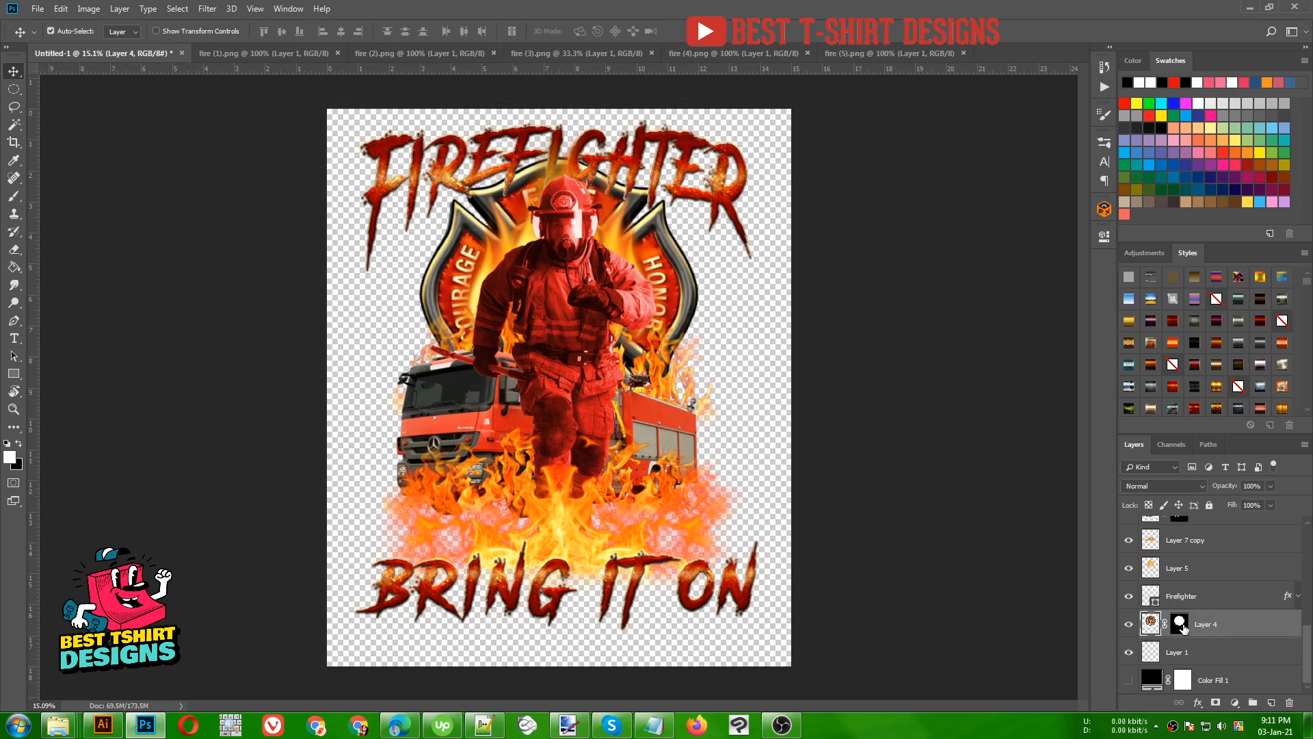
right_click(1179, 623)
click(1195, 535)
- Load the Layer 4 emblem's outline as a selection and fill it with an orange #ffa800 Solid Color layer
ctrl+click(1153, 625)
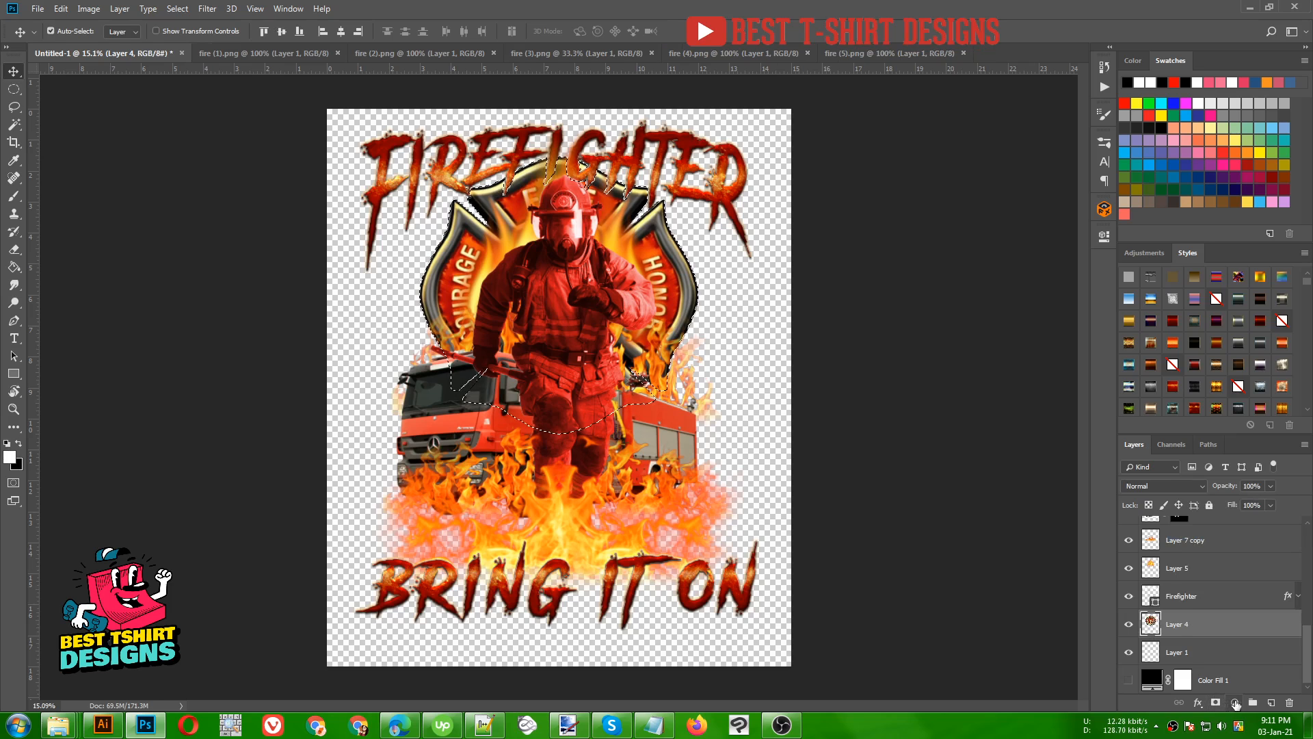
click(1234, 702)
click(1225, 461)
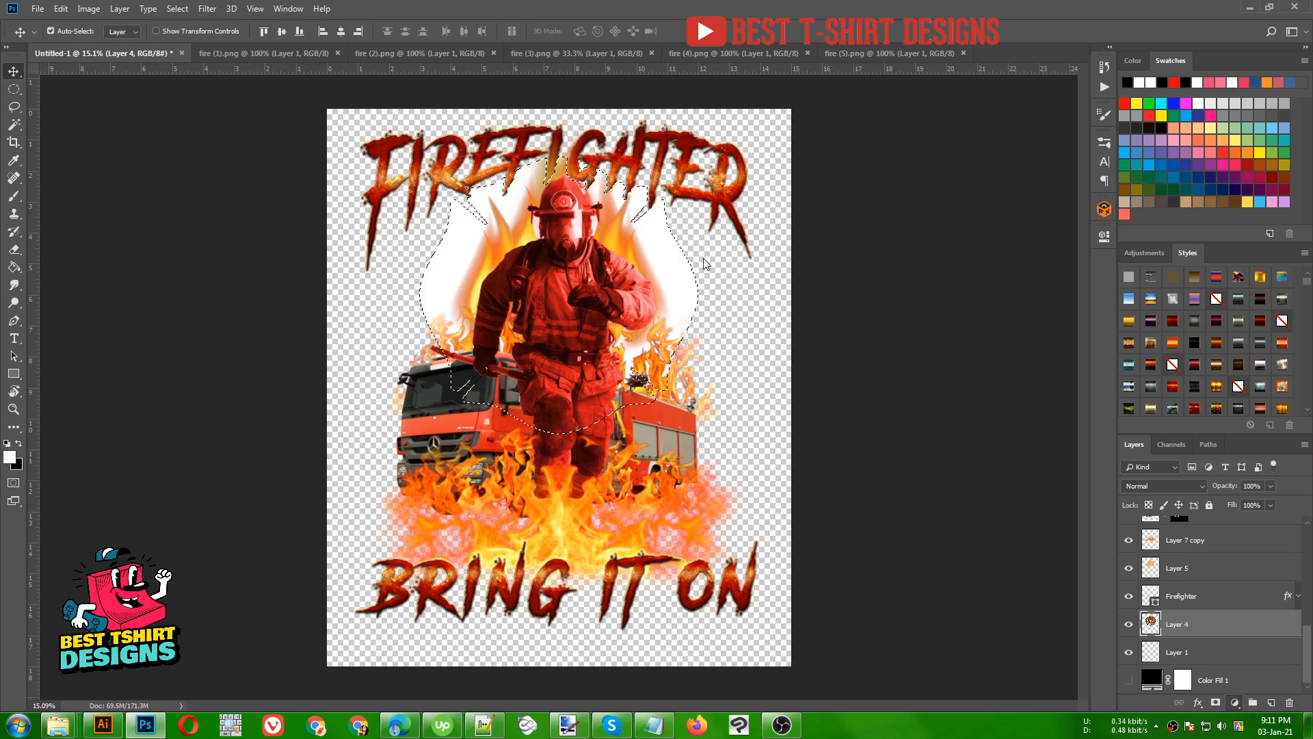
drag(941, 409, 942, 424)
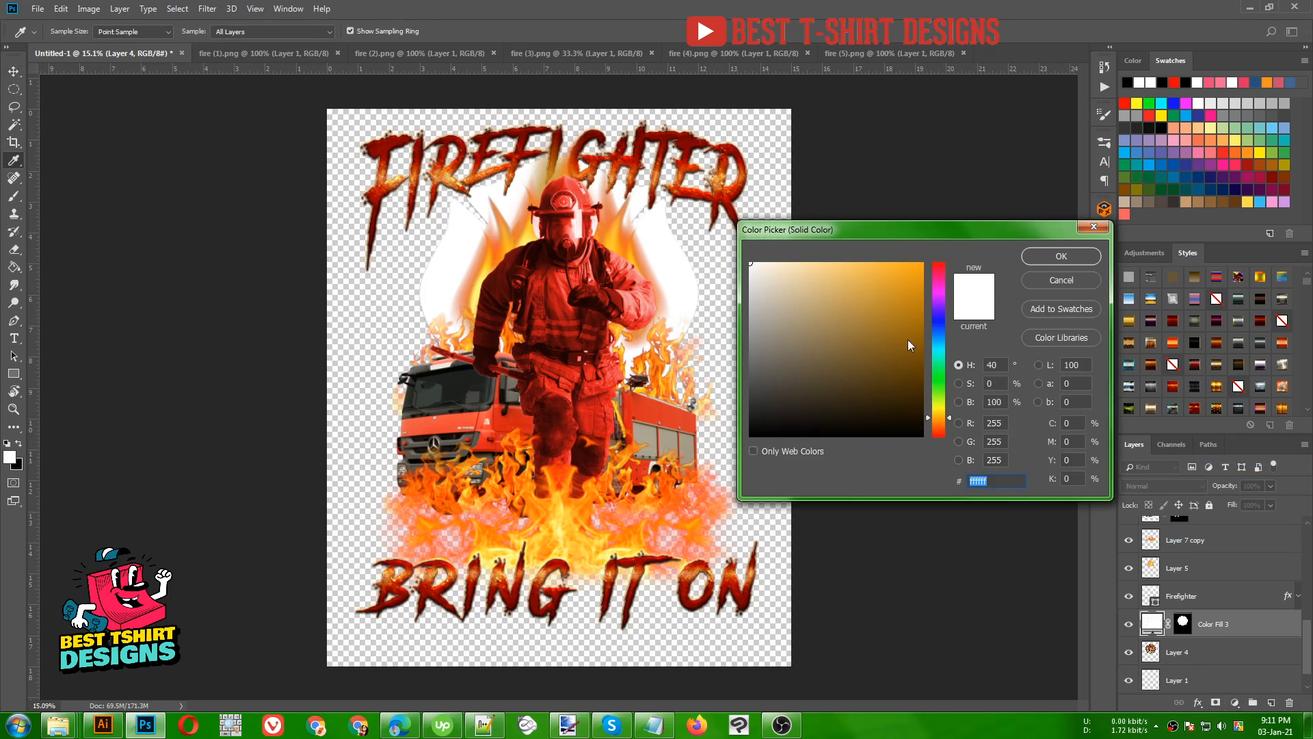
drag(896, 274, 928, 255)
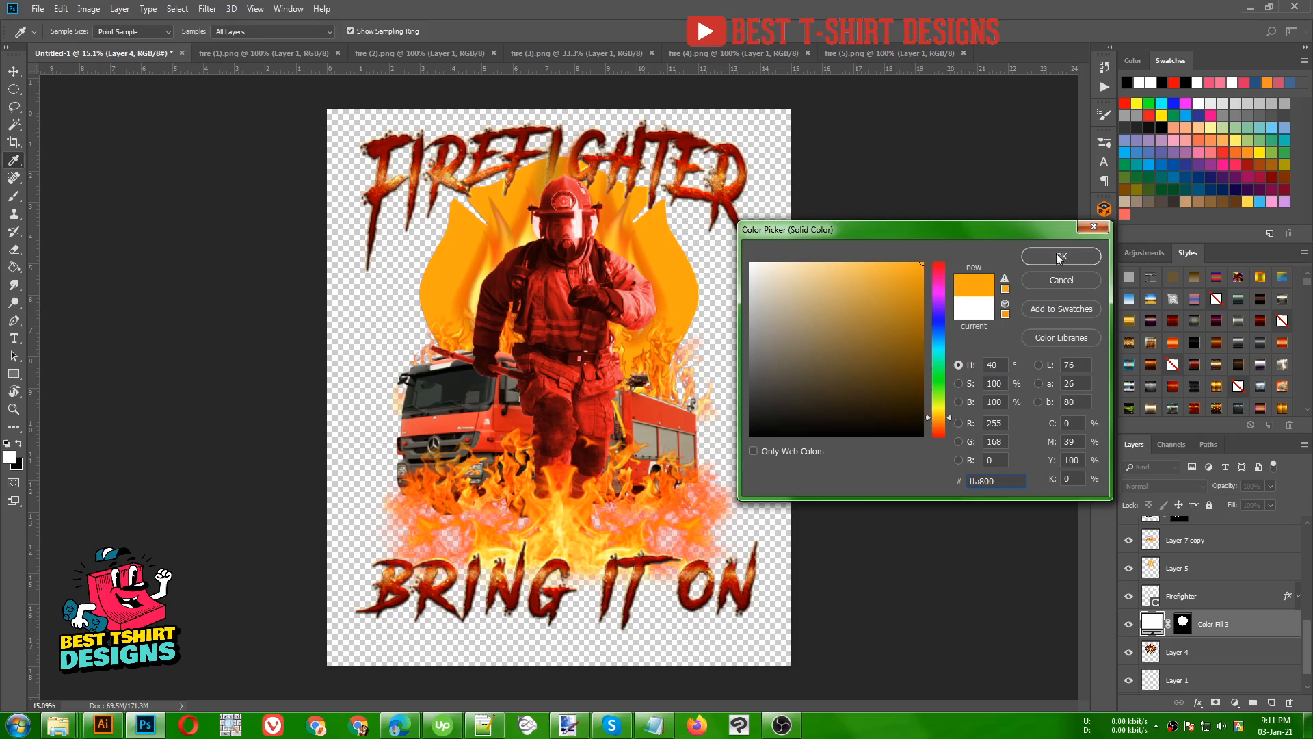
click(1059, 257)
- Set the orange fill layer over the emblem to the Overlay blend mode
click(1163, 485)
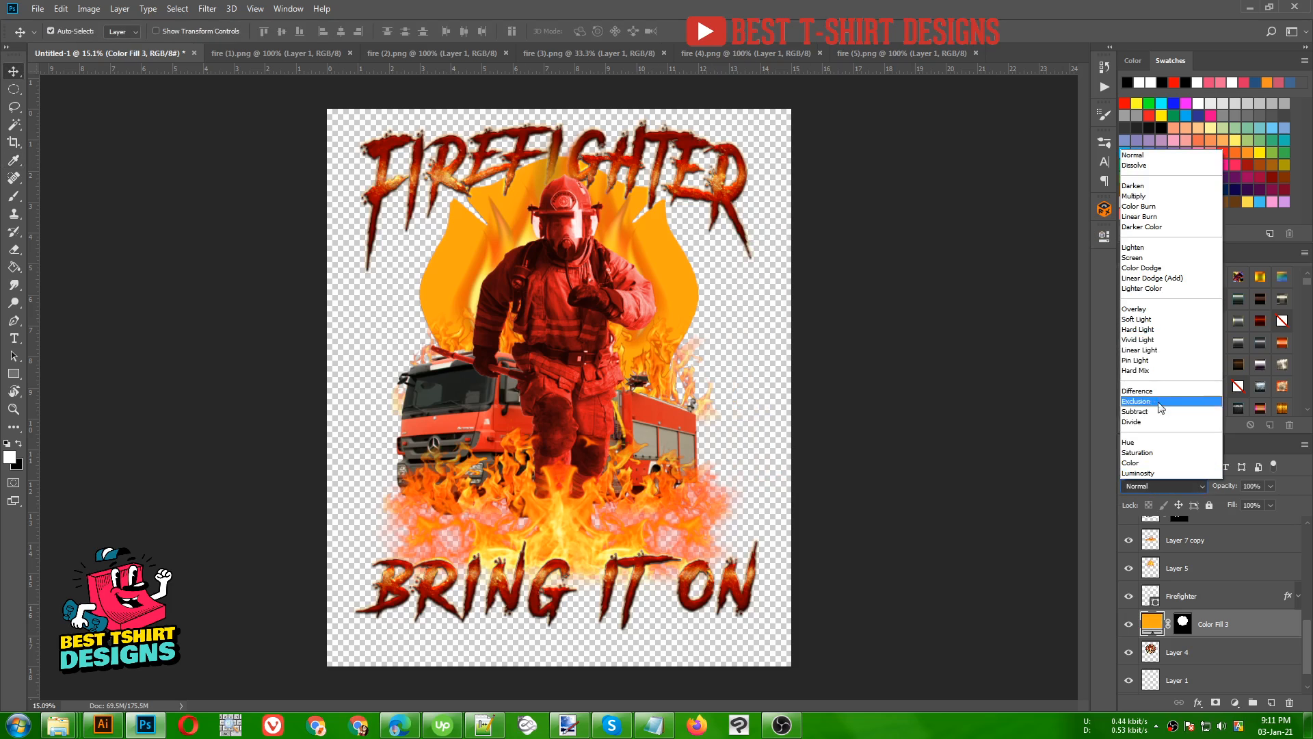
click(1155, 308)
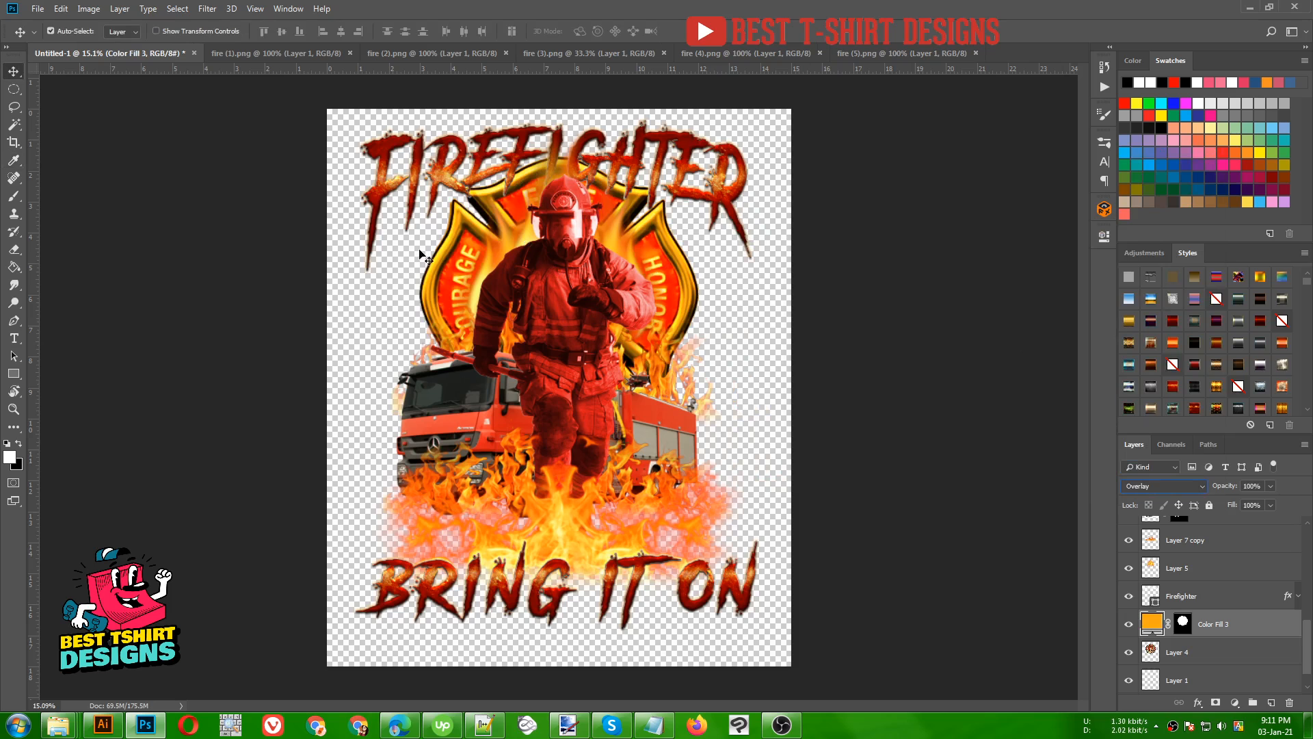
click(752, 338)
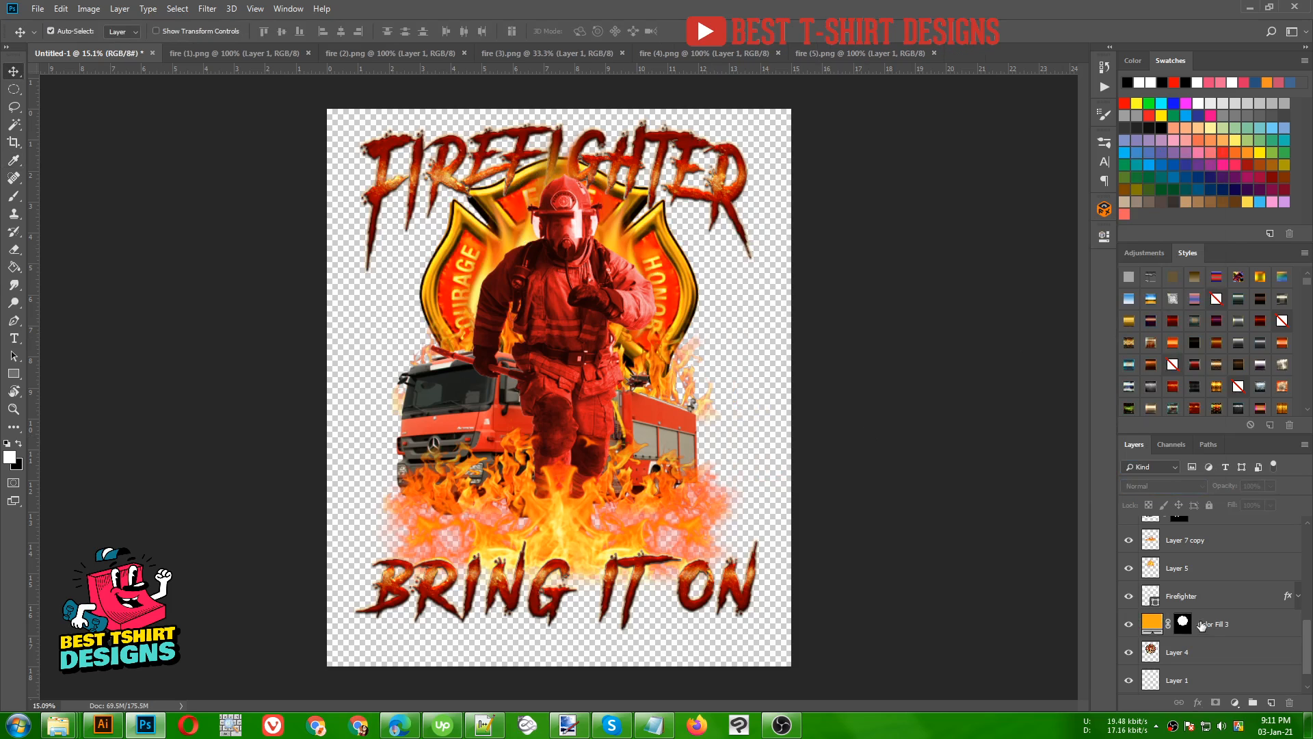
- Apply the truck's layer mask permanently to Layer 2 and load the truck's outline as a selection
scroll(1190, 620, up, 10)
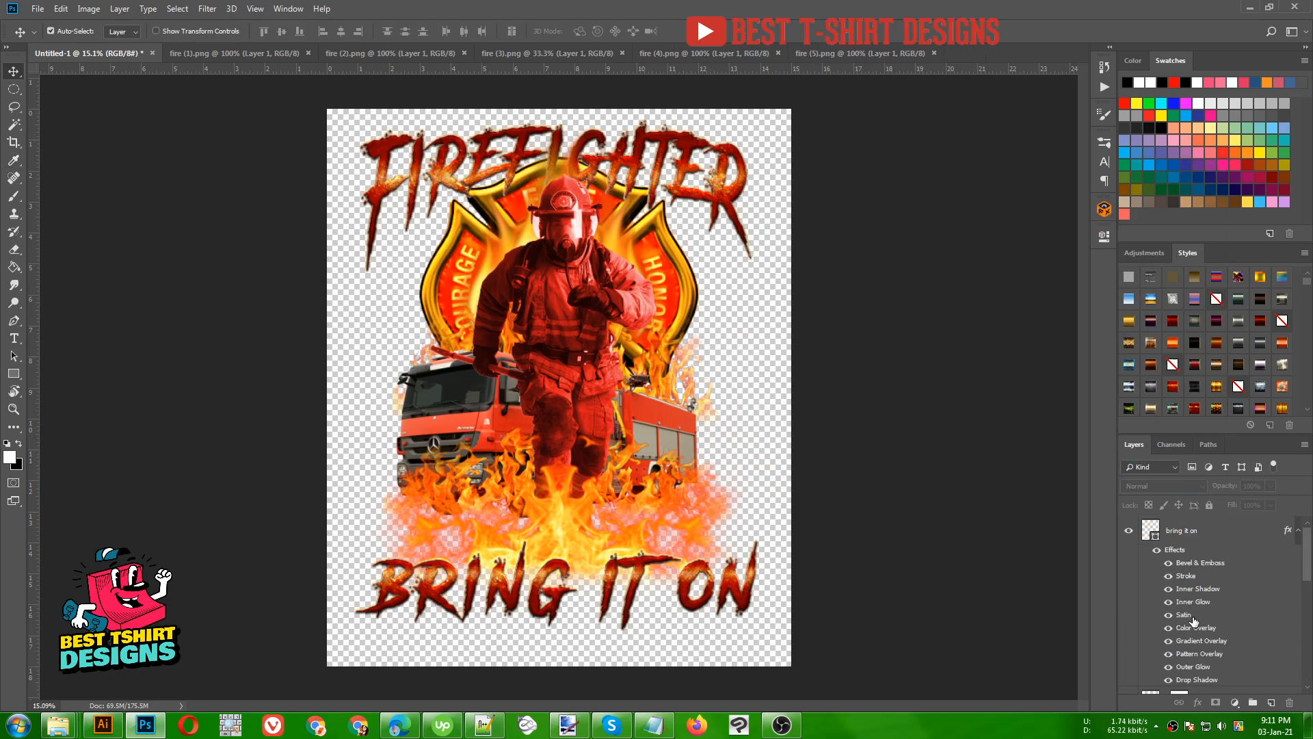
scroll(1193, 620, down, 10)
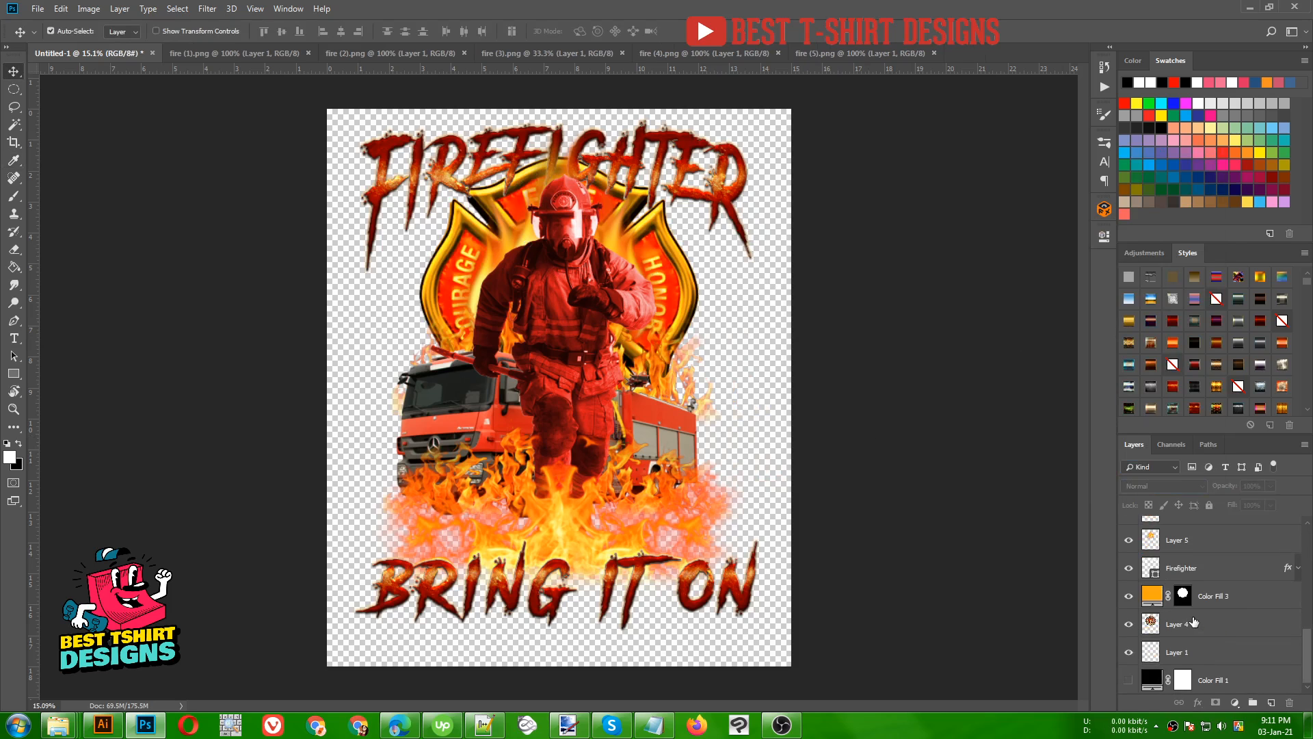
scroll(1193, 621, up, 5)
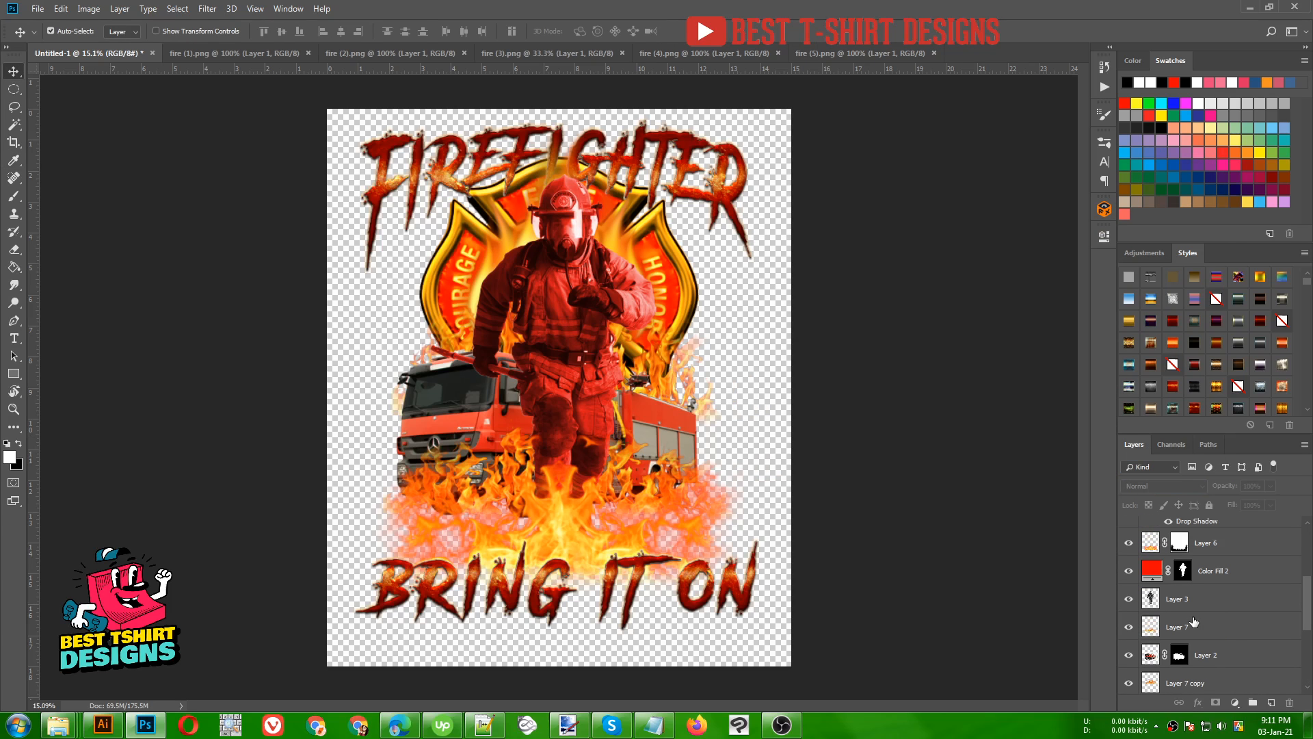
click(1154, 659)
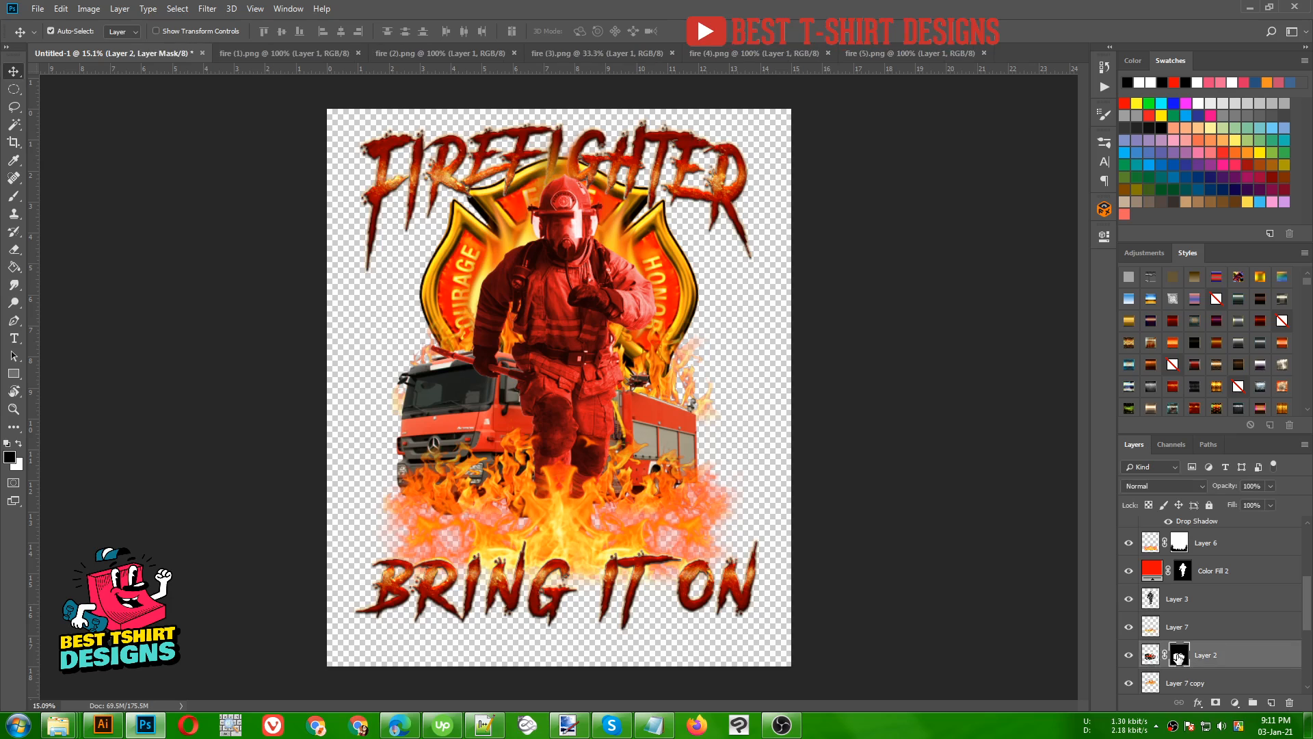
right_click(1179, 657)
drag(1179, 657, 1208, 574)
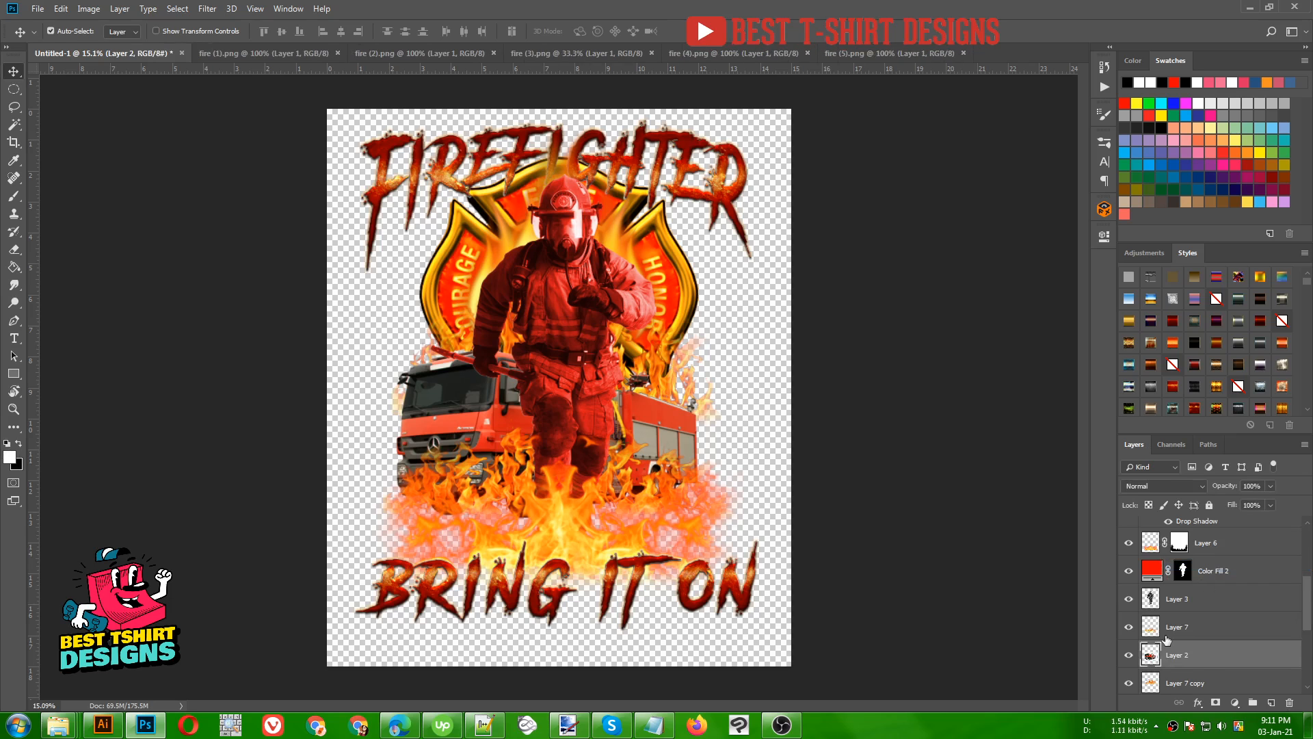
ctrl+click(1152, 657)
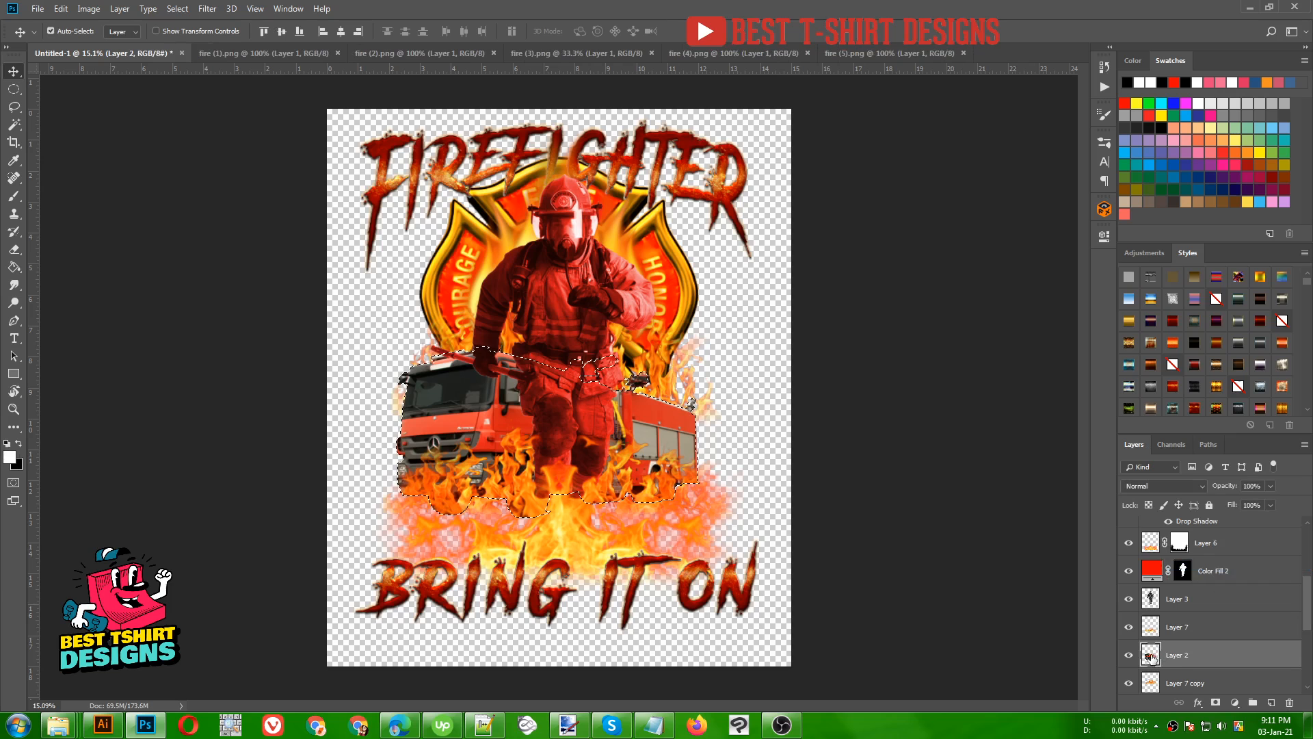
- Fill the truck selection above Layer 2 with an orange #ffae00 Solid Color layer
click(1234, 702)
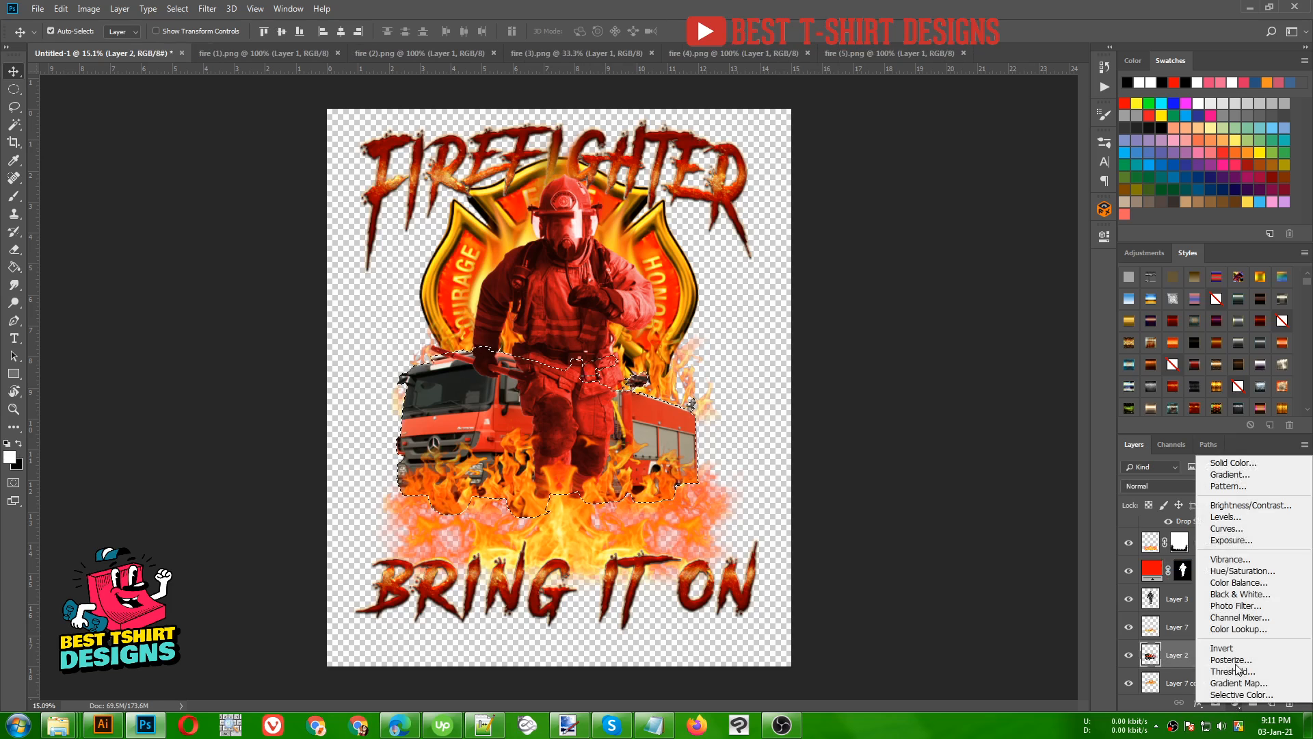
click(1233, 462)
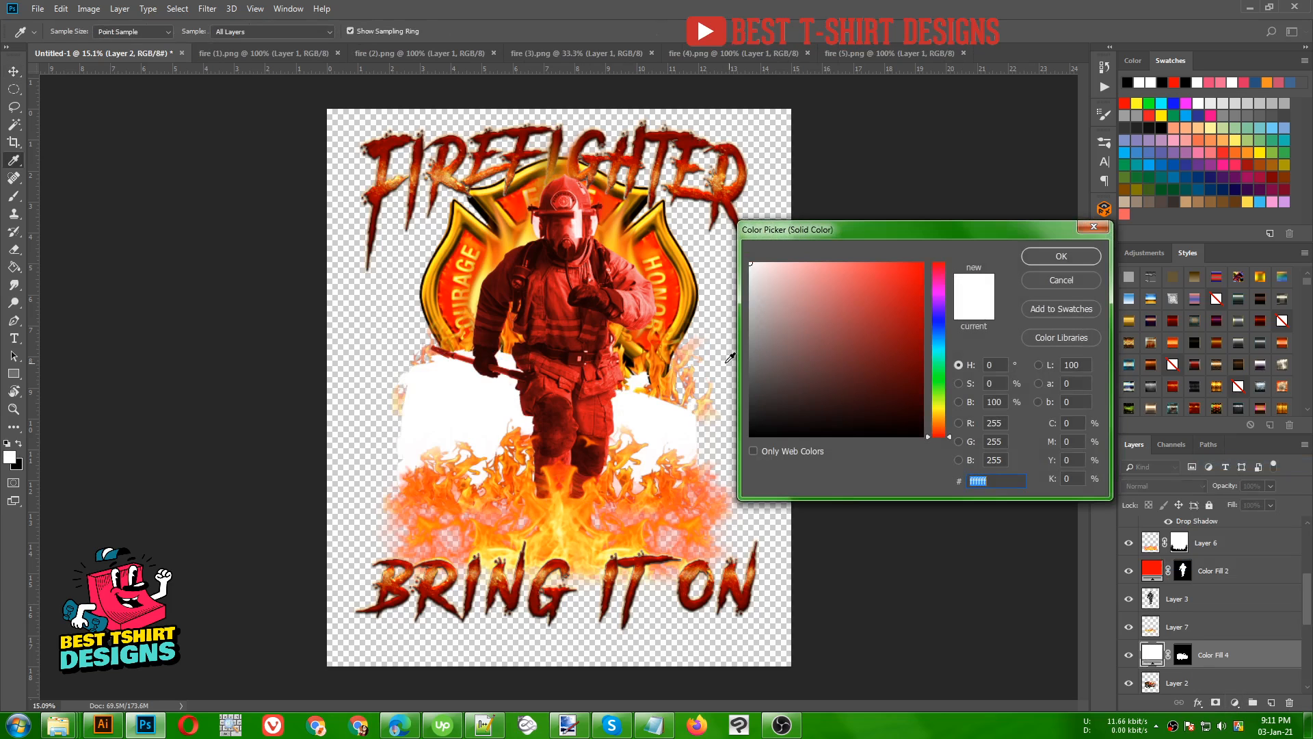
click(911, 274)
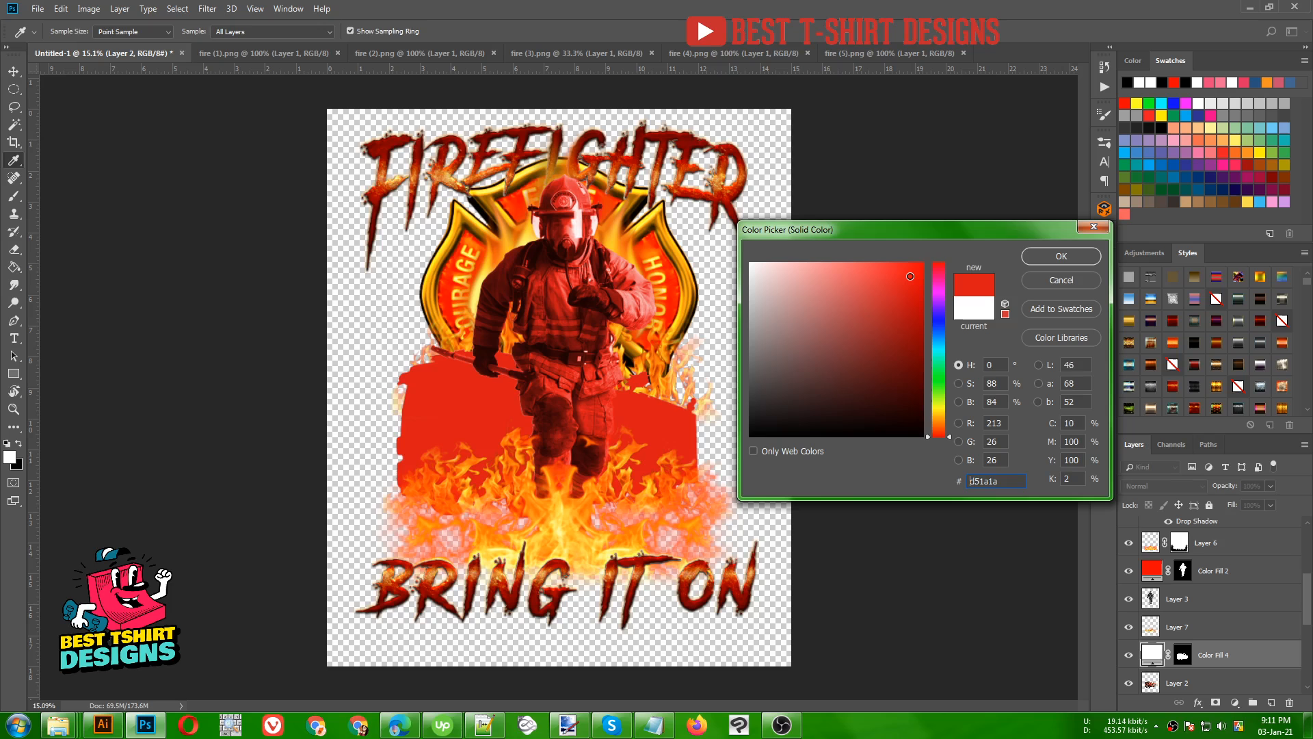
click(937, 409)
click(940, 416)
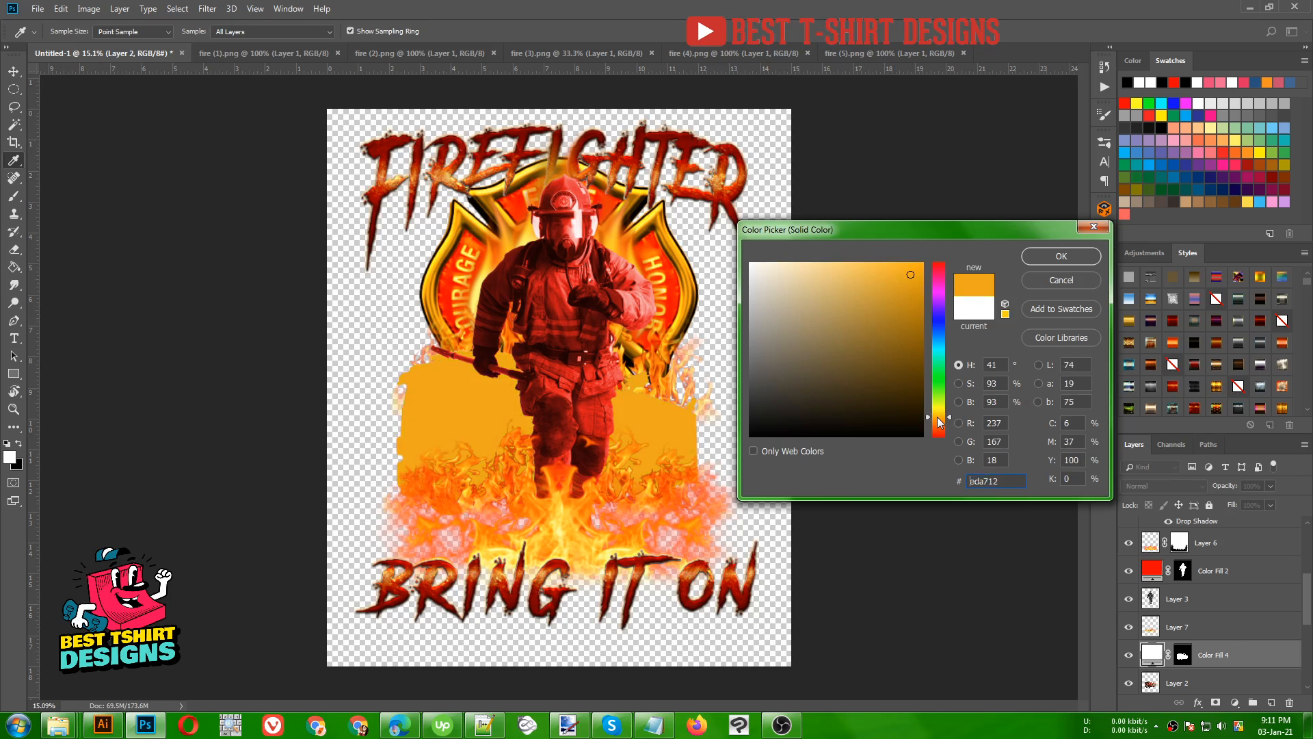
drag(908, 274, 947, 243)
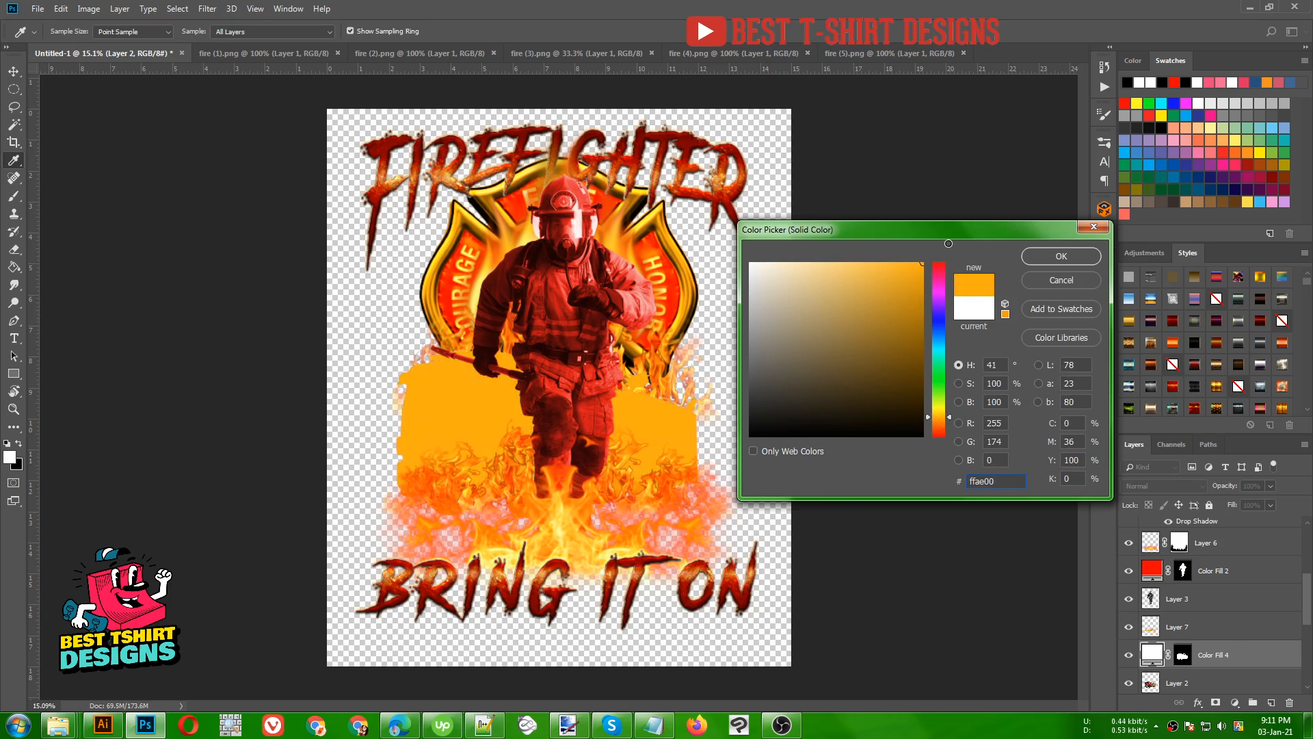
click(1041, 258)
- Set the truck's orange fill layer to the Overlay blend mode and reduce its opacity to soften the tint
click(1149, 486)
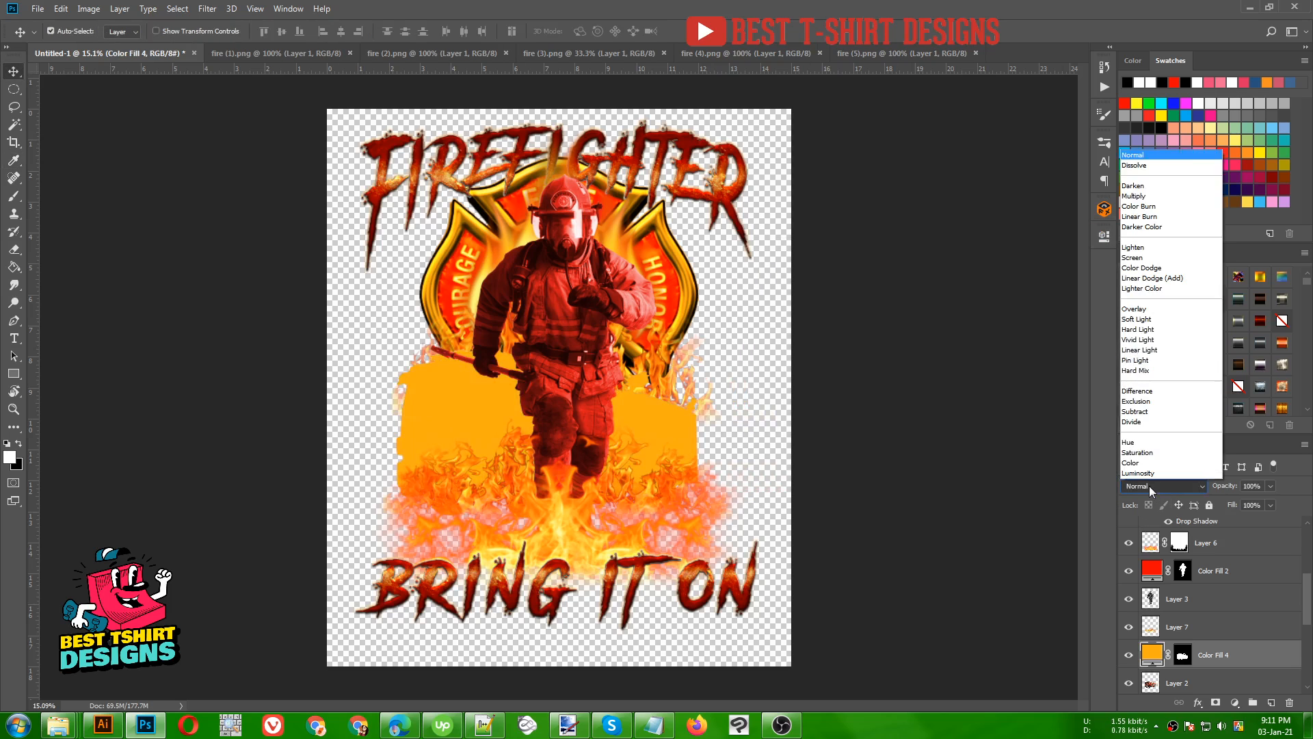
click(1156, 319)
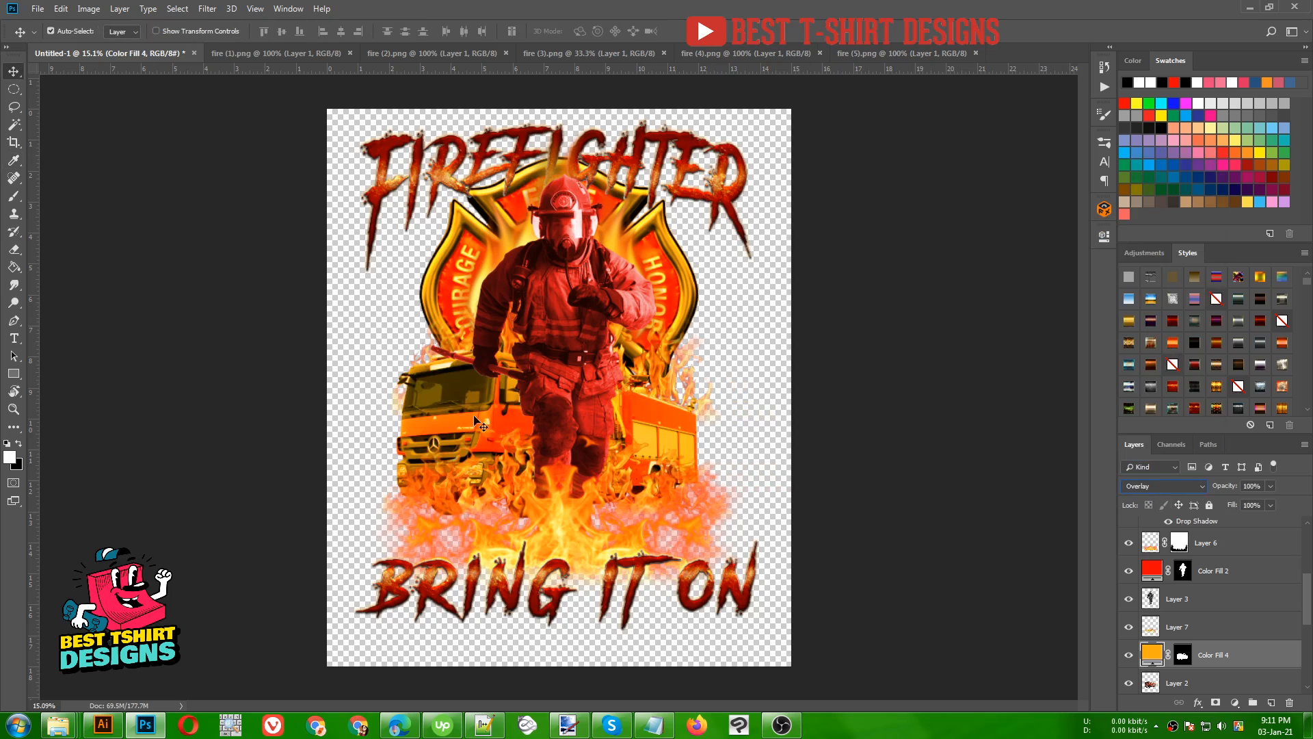
click(1270, 485)
drag(1272, 503, 1268, 503)
click(909, 490)
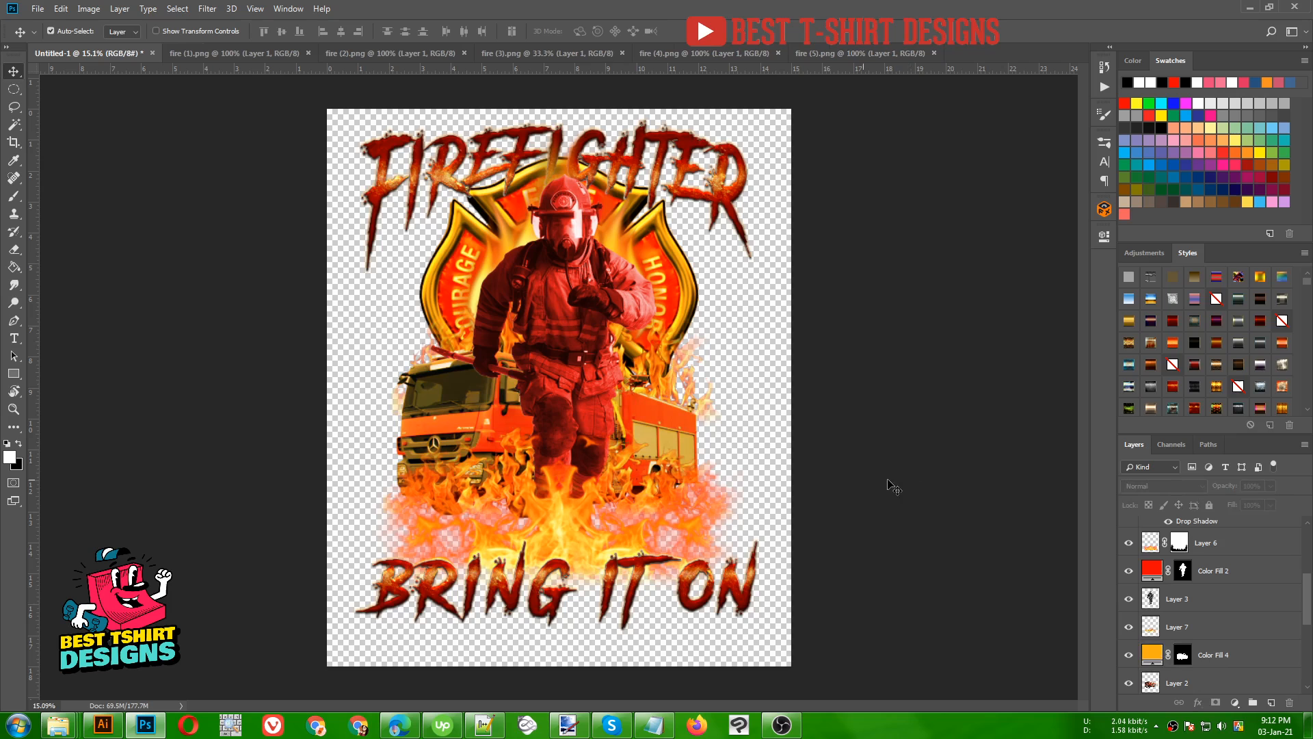
scroll(576, 194, up, 1)
scroll(878, 499, up, 1)
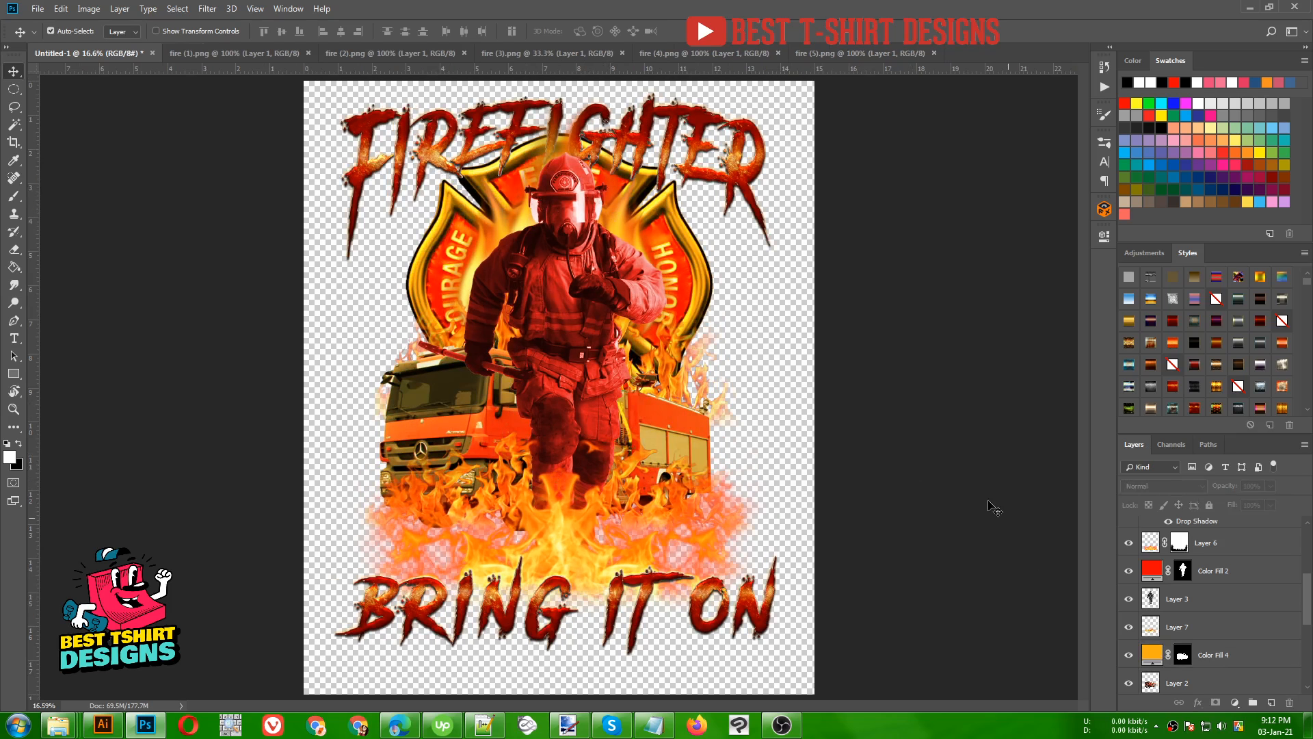
scroll(1156, 653, down, 5)
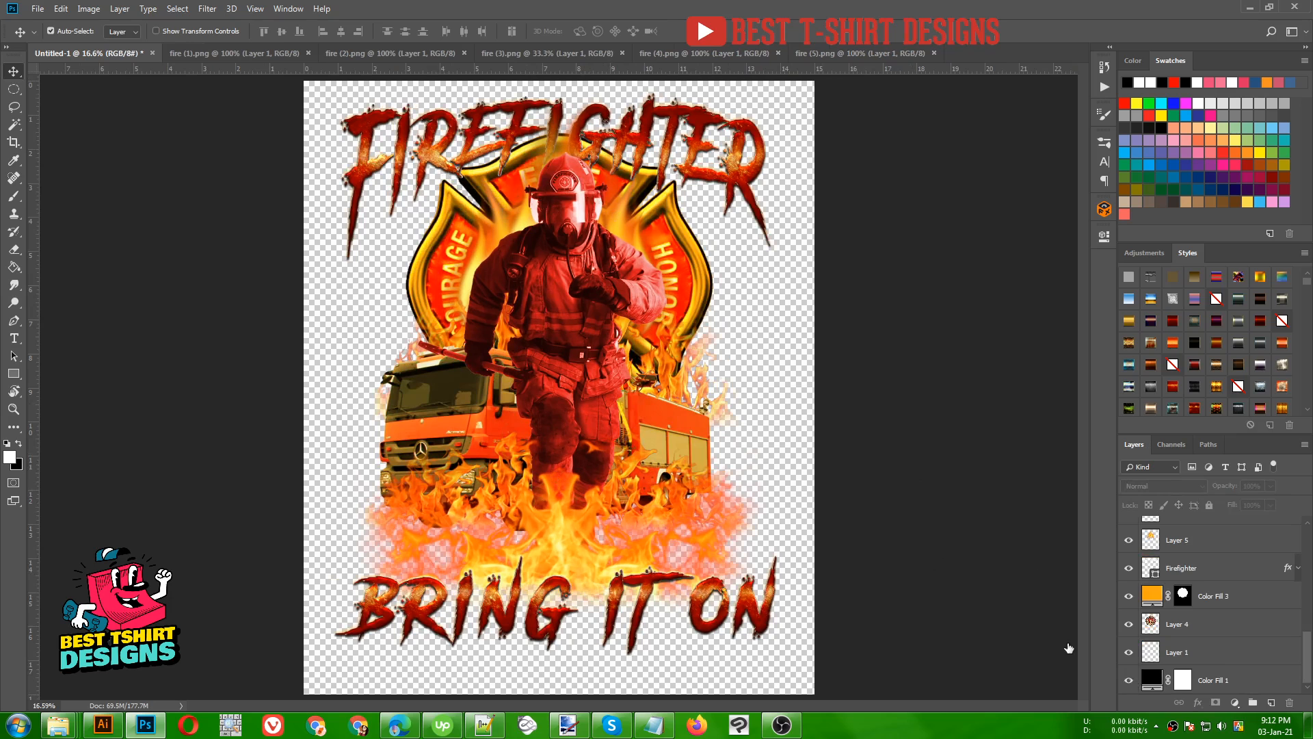